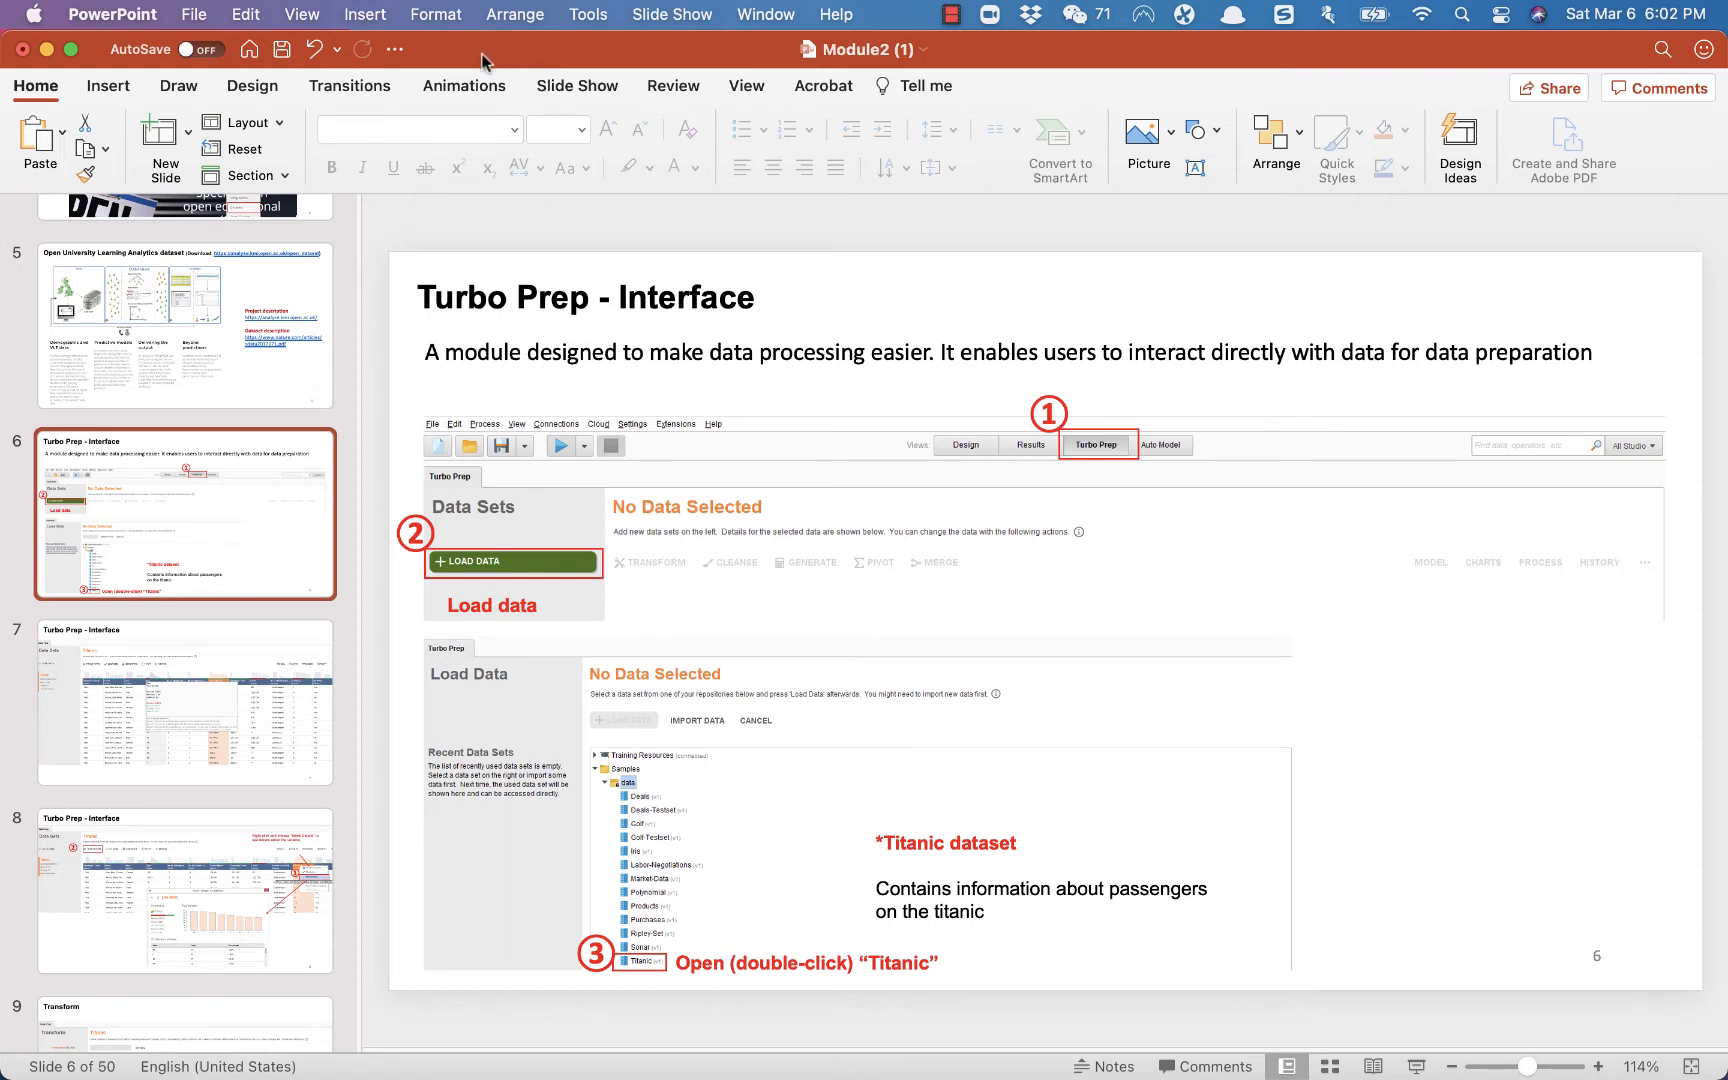
# - Move the presentation window out of the way and switch to the Turbo Prep view in RapidMiner Studio
pyautogui.moveTo(481, 60); pyautogui.dragTo(491, 180)
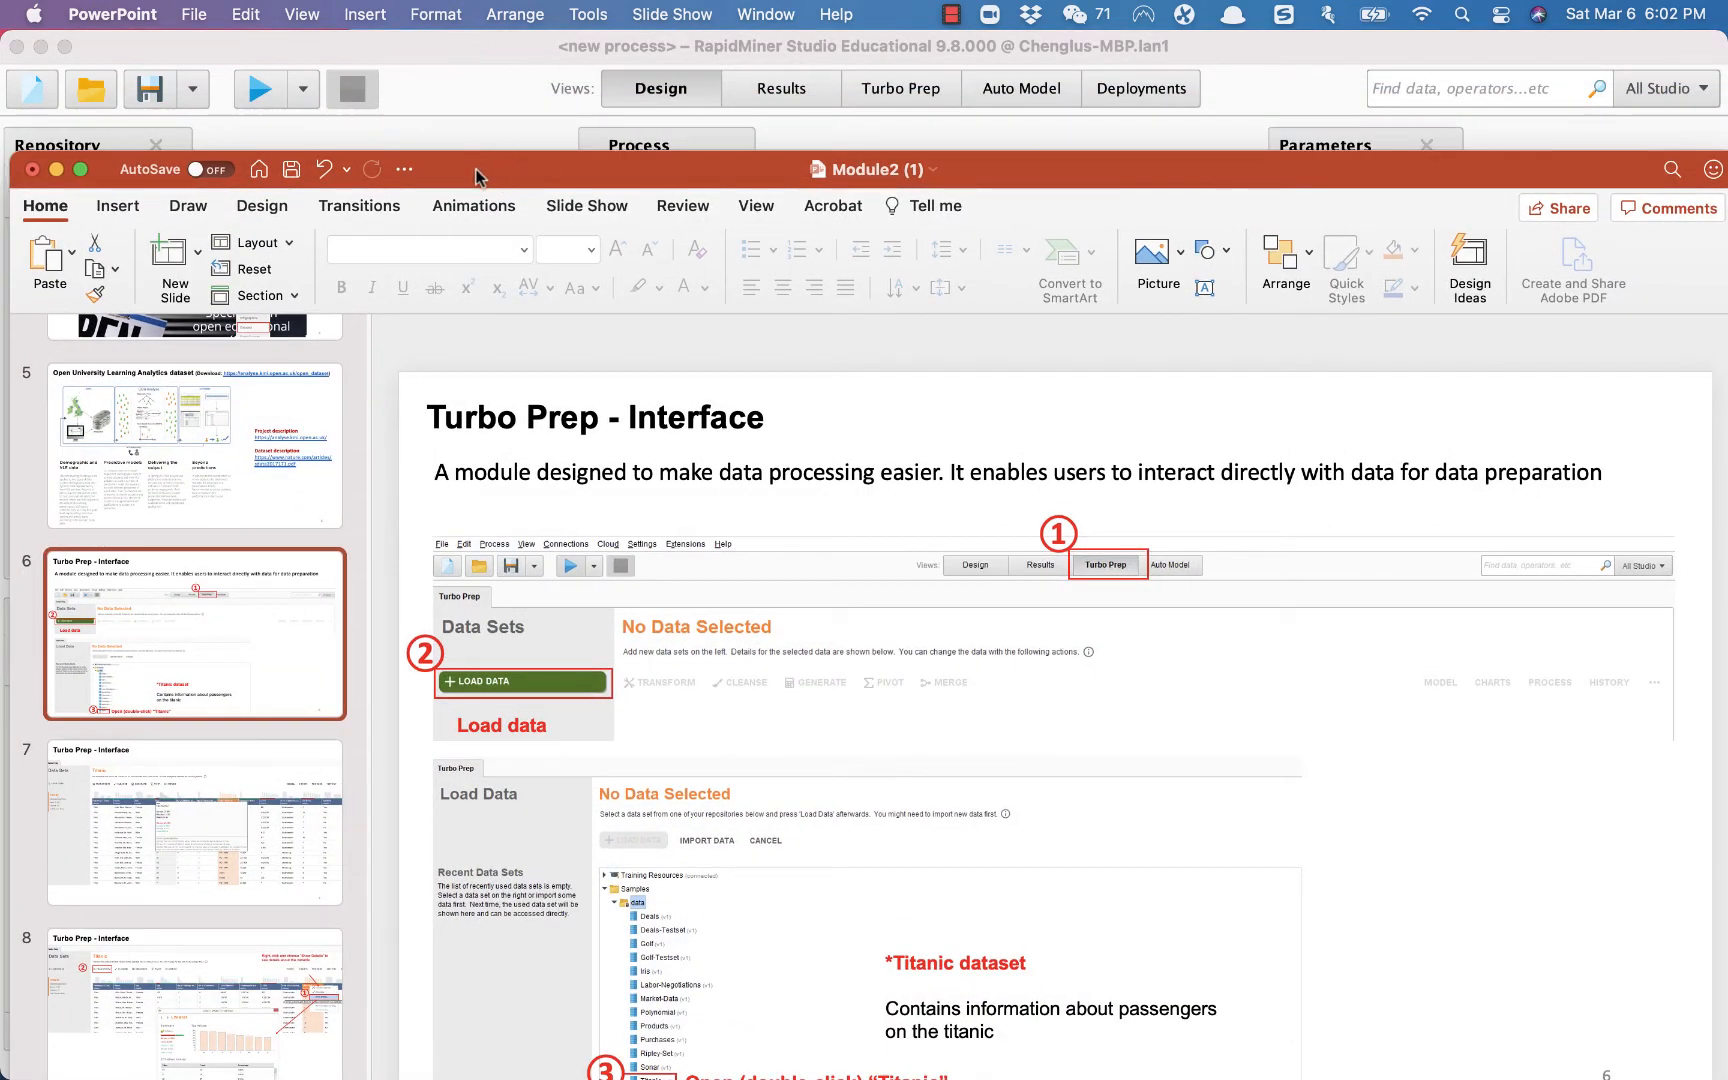
pyautogui.moveTo(470, 176); pyautogui.dragTo(1727, 160)
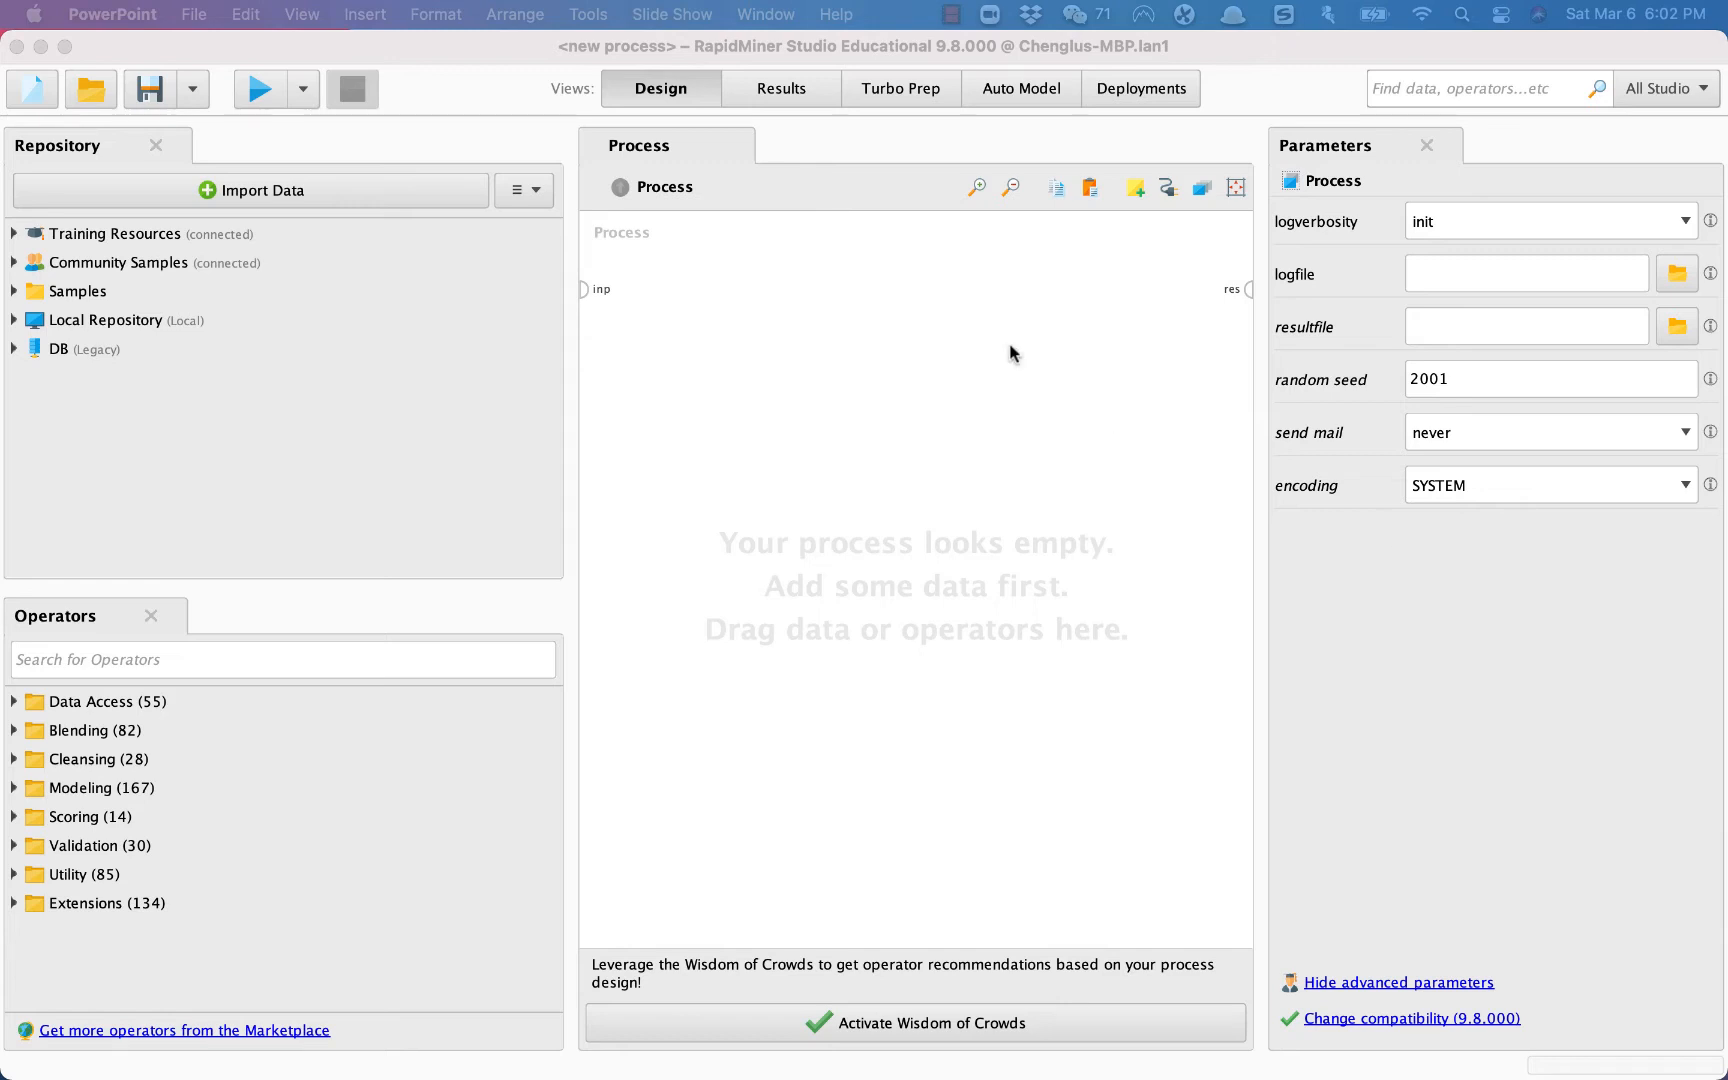
pyautogui.click(897, 104)
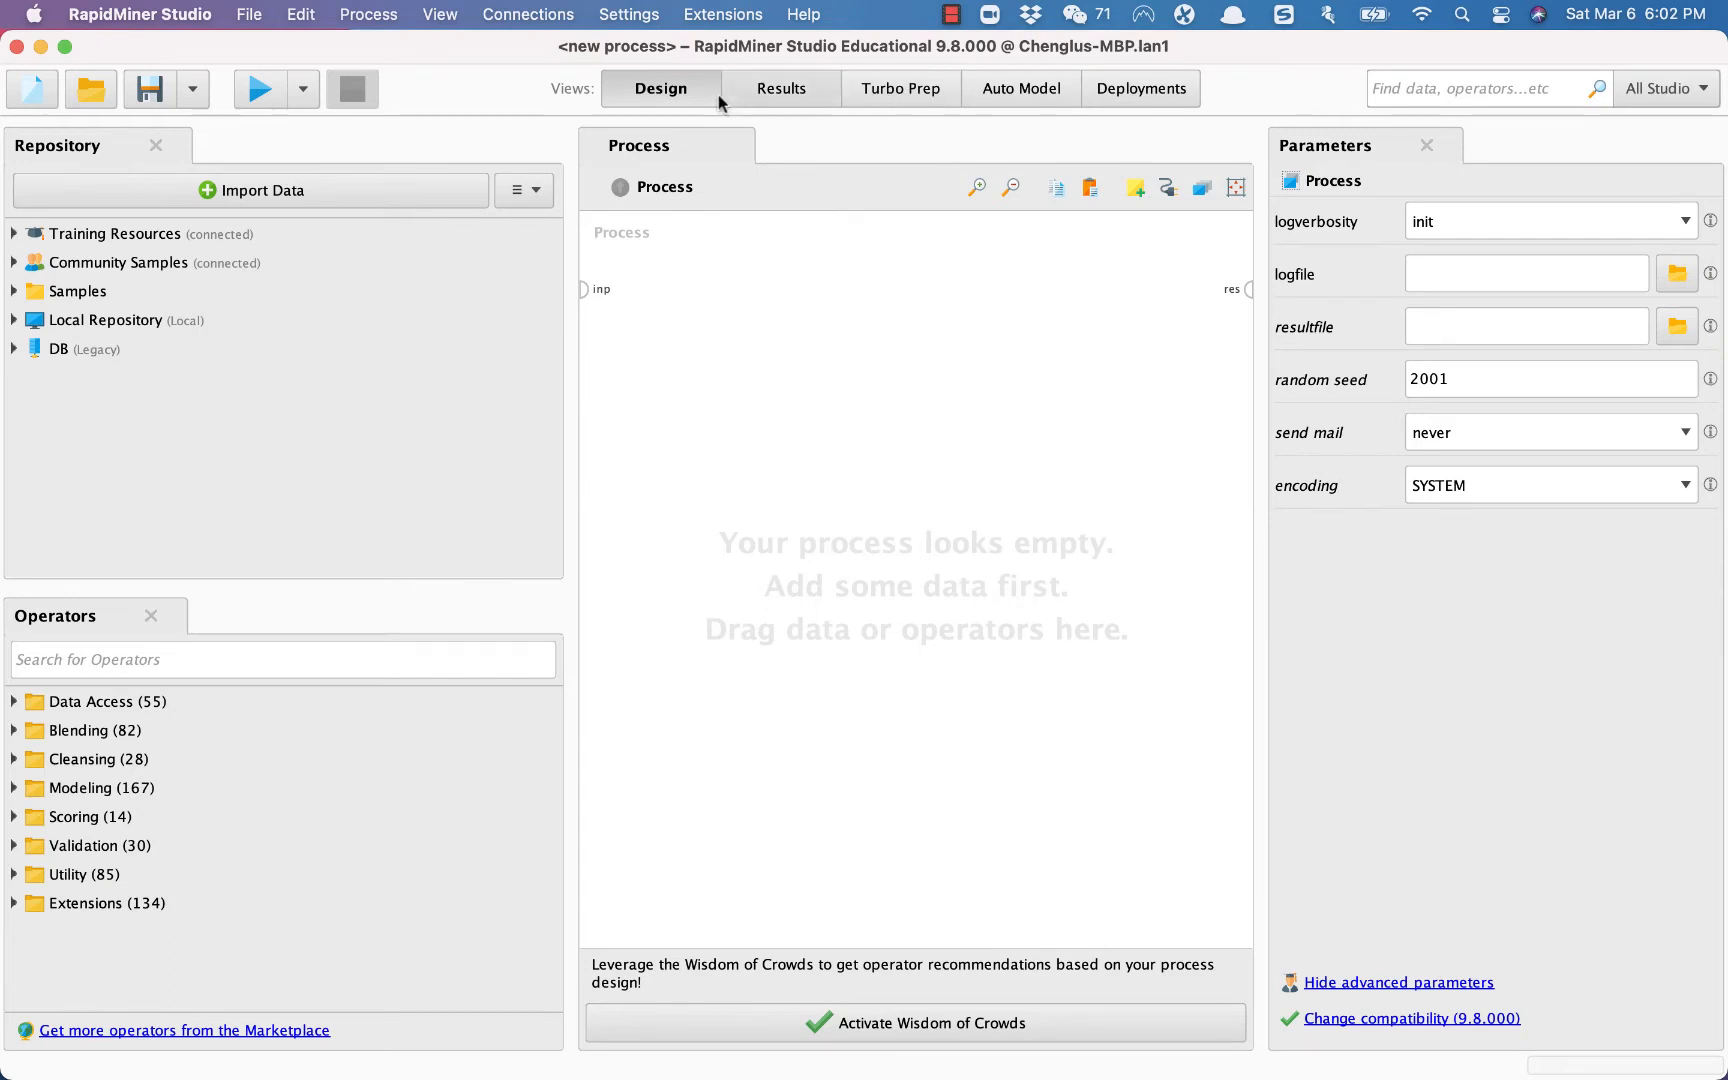
pyautogui.click(892, 94)
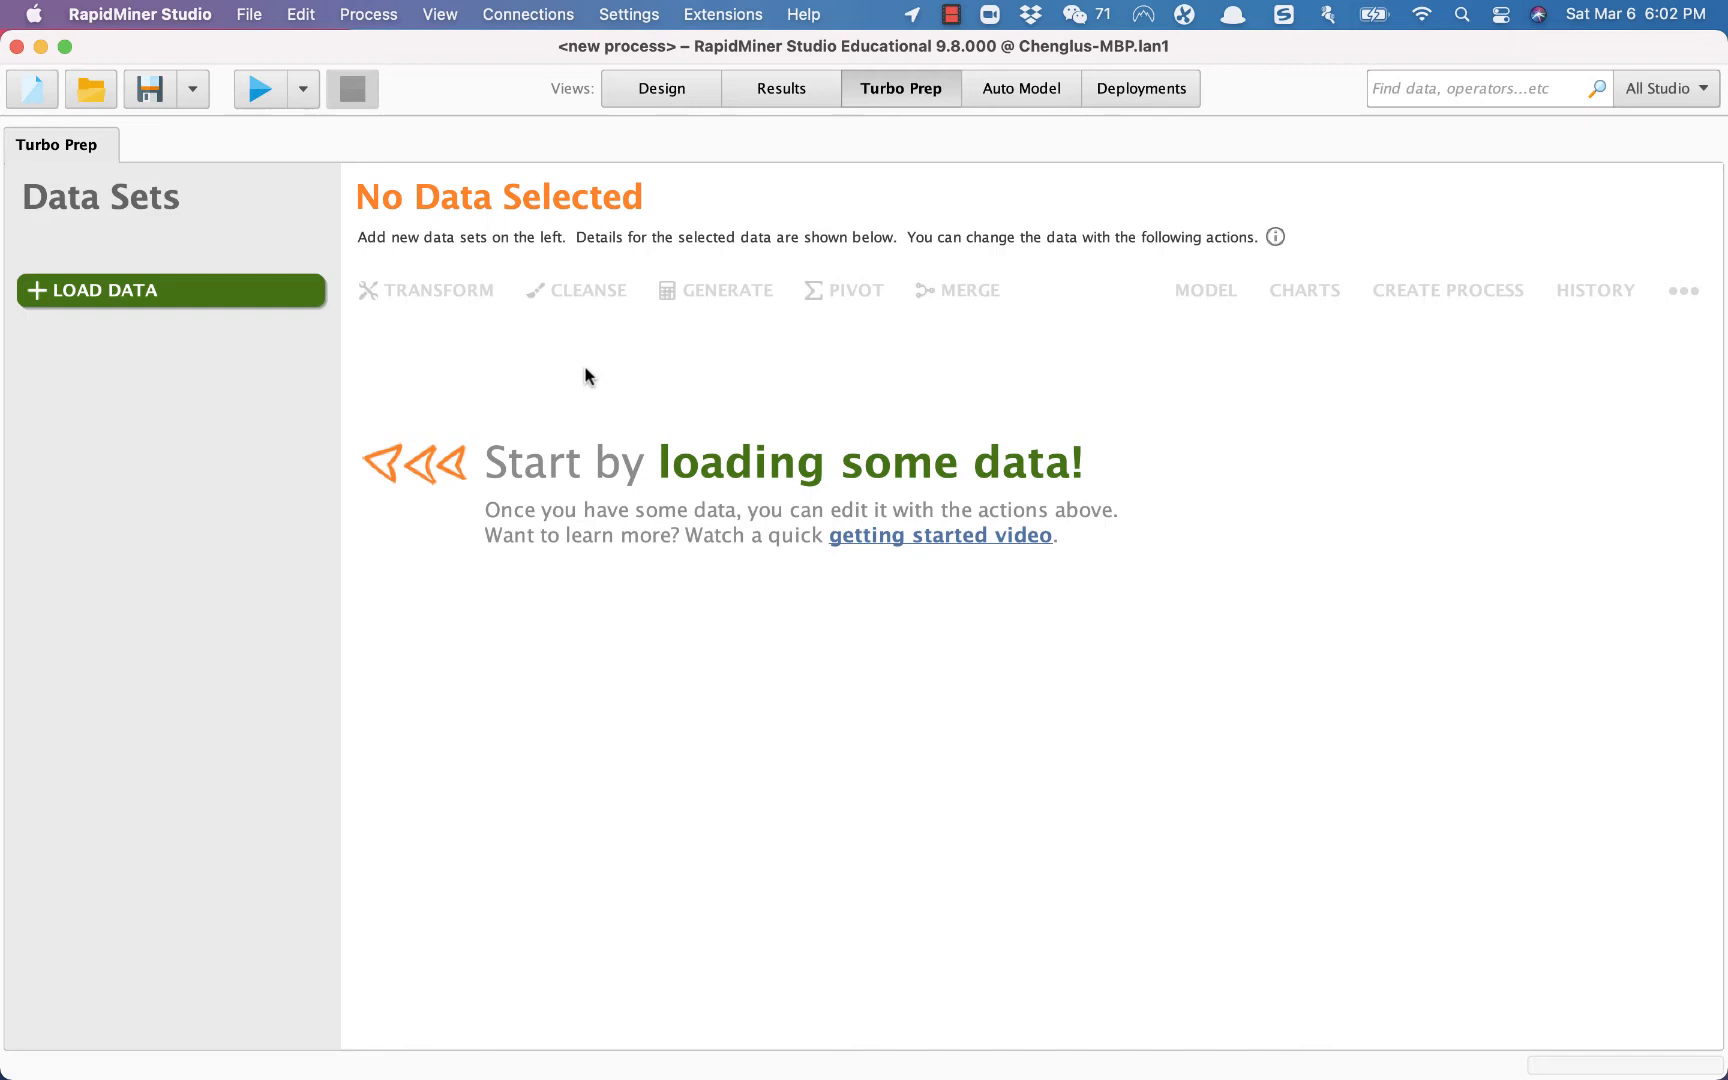
# - Load the Titanic data set from the data folder of the Samples repository
pyautogui.click(243, 297)
pyautogui.click(367, 420)
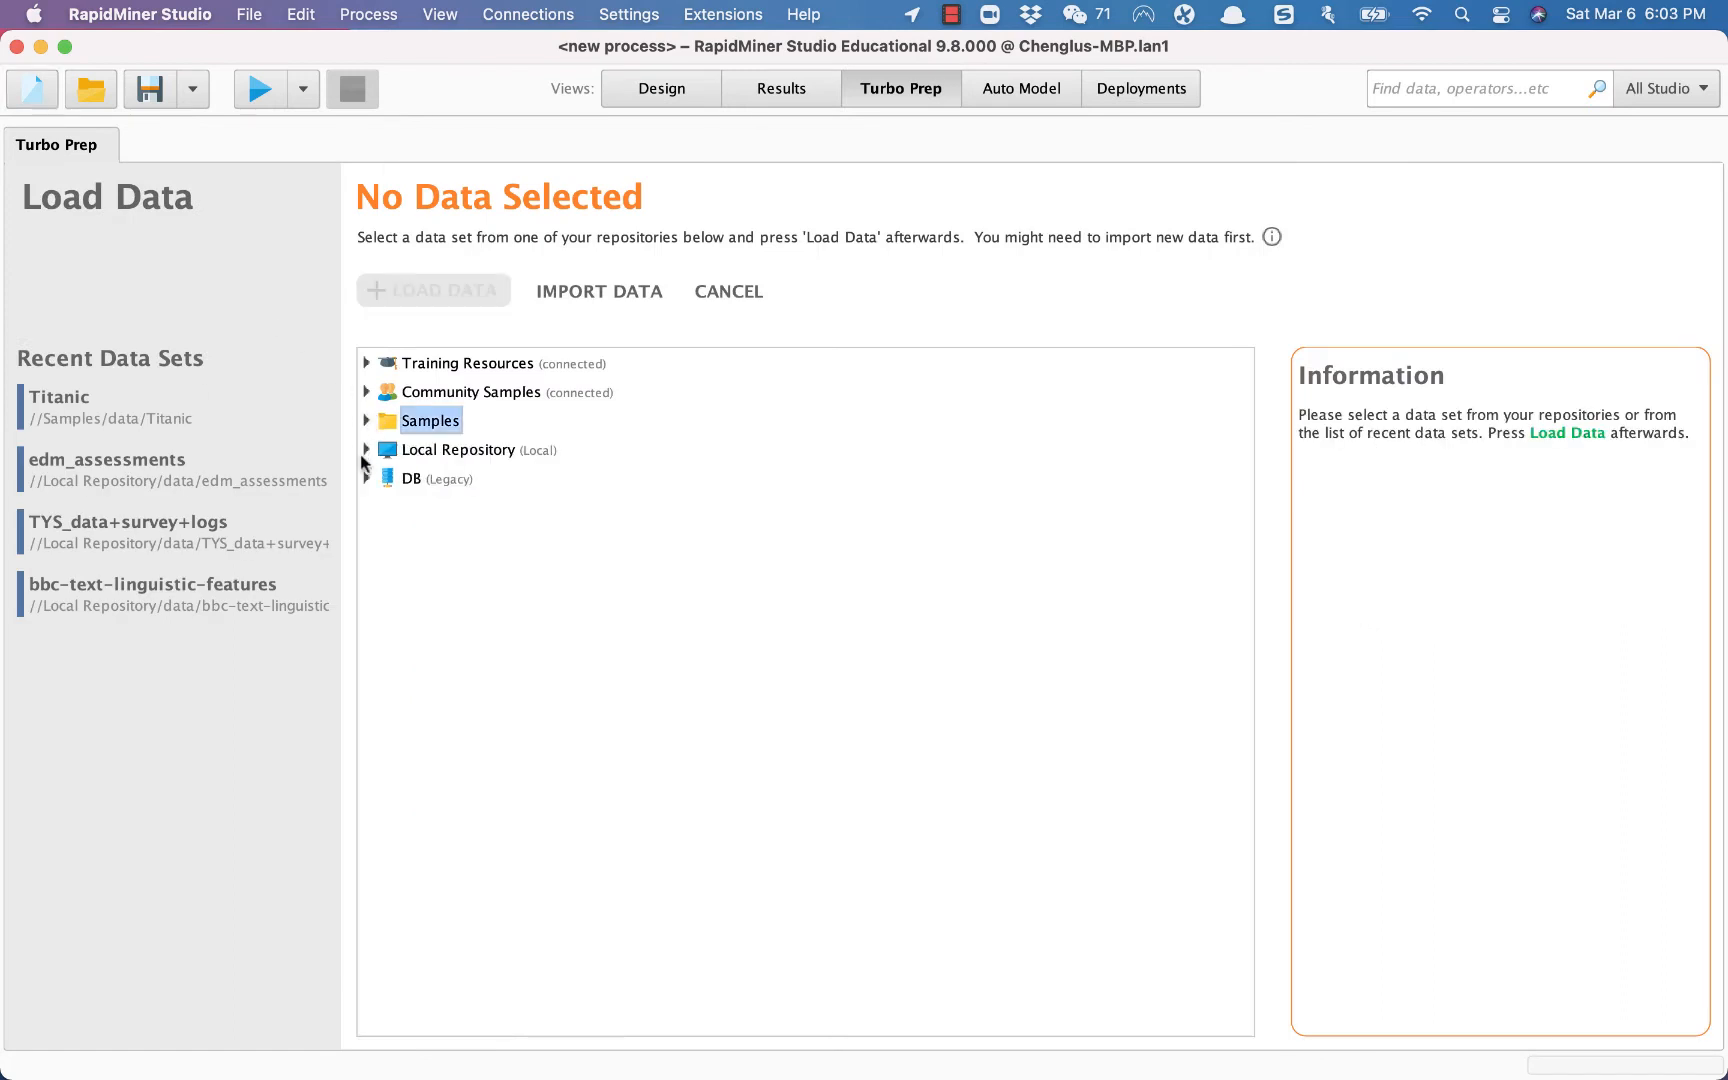
pyautogui.click(369, 426)
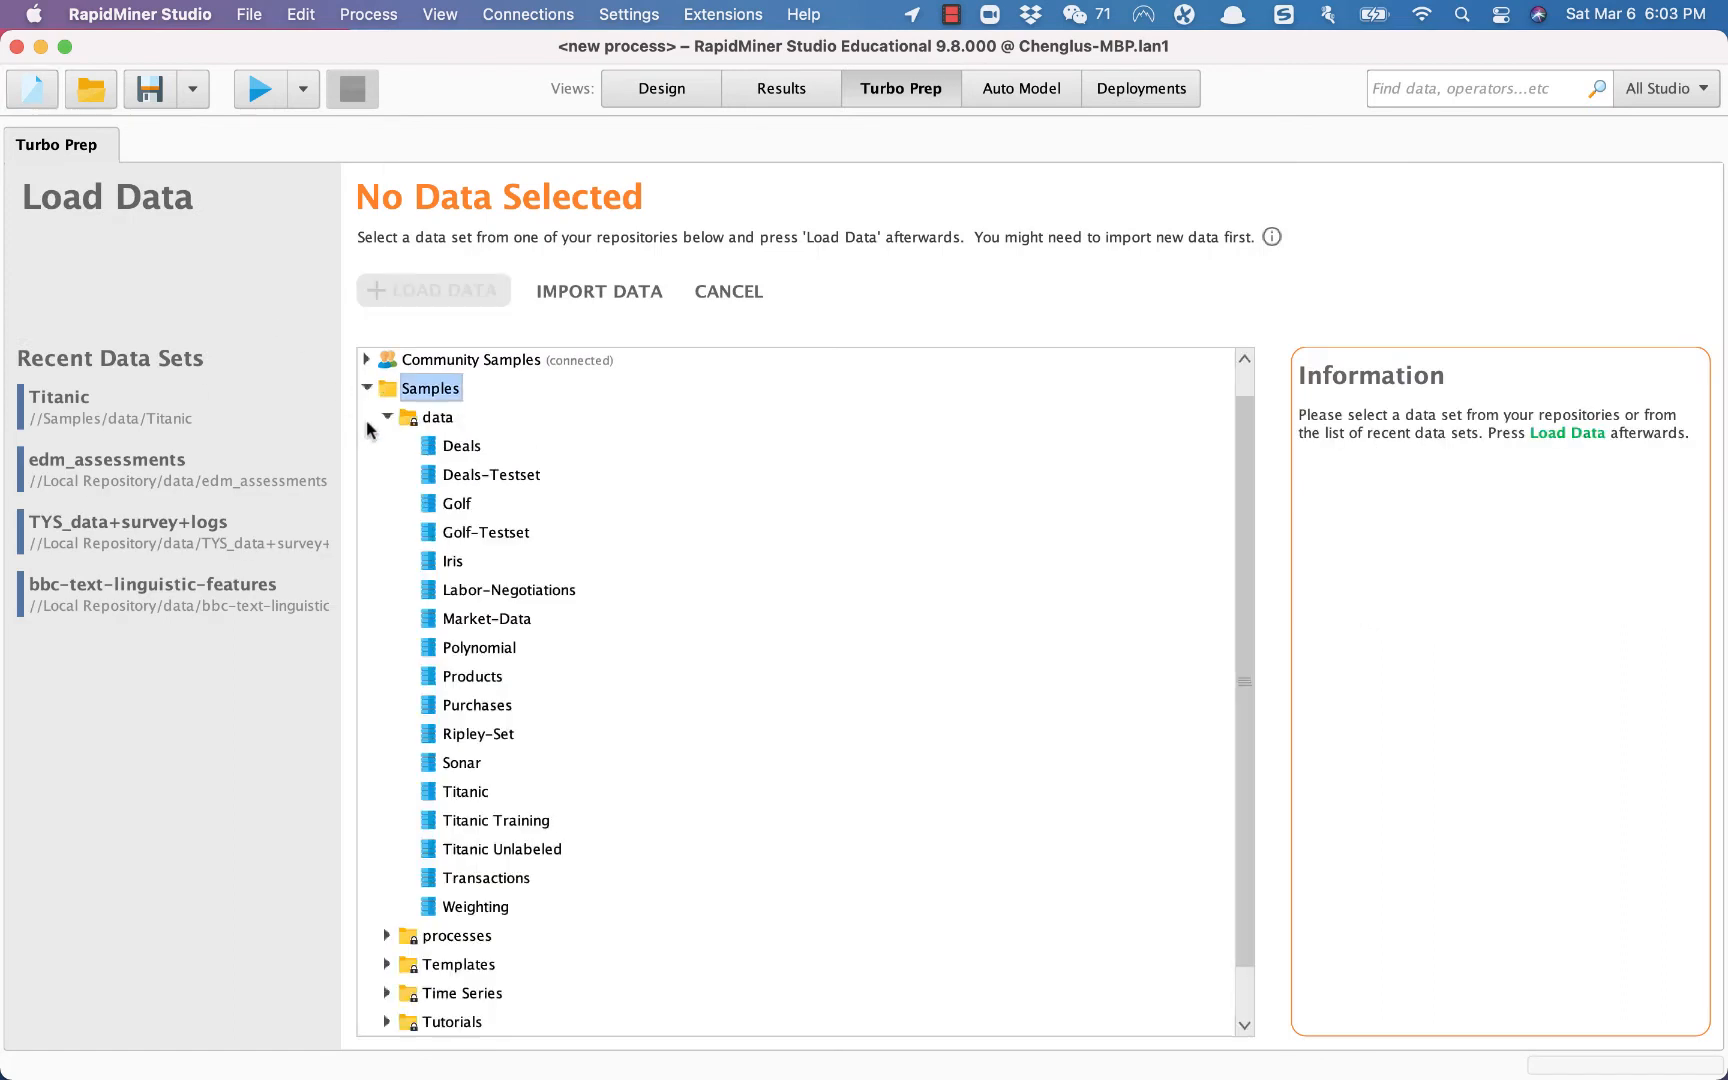
pyautogui.click(386, 419)
pyautogui.click(388, 452)
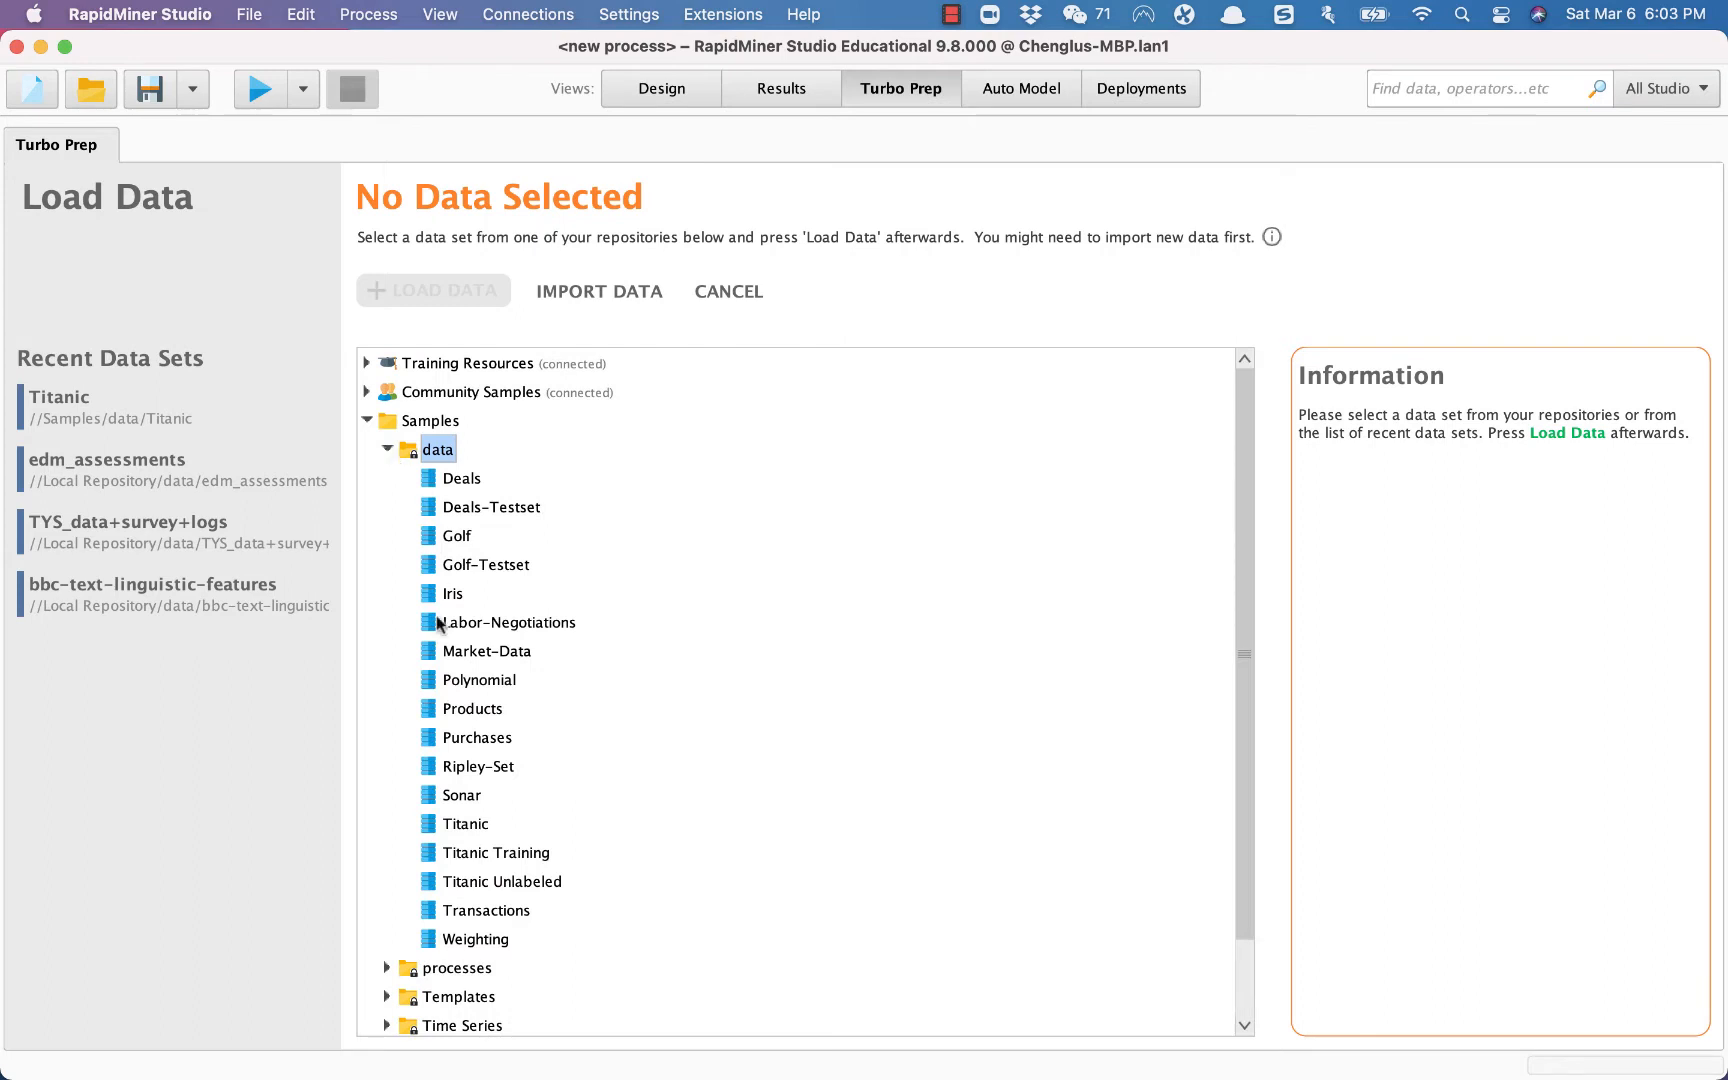
pyautogui.click(465, 825)
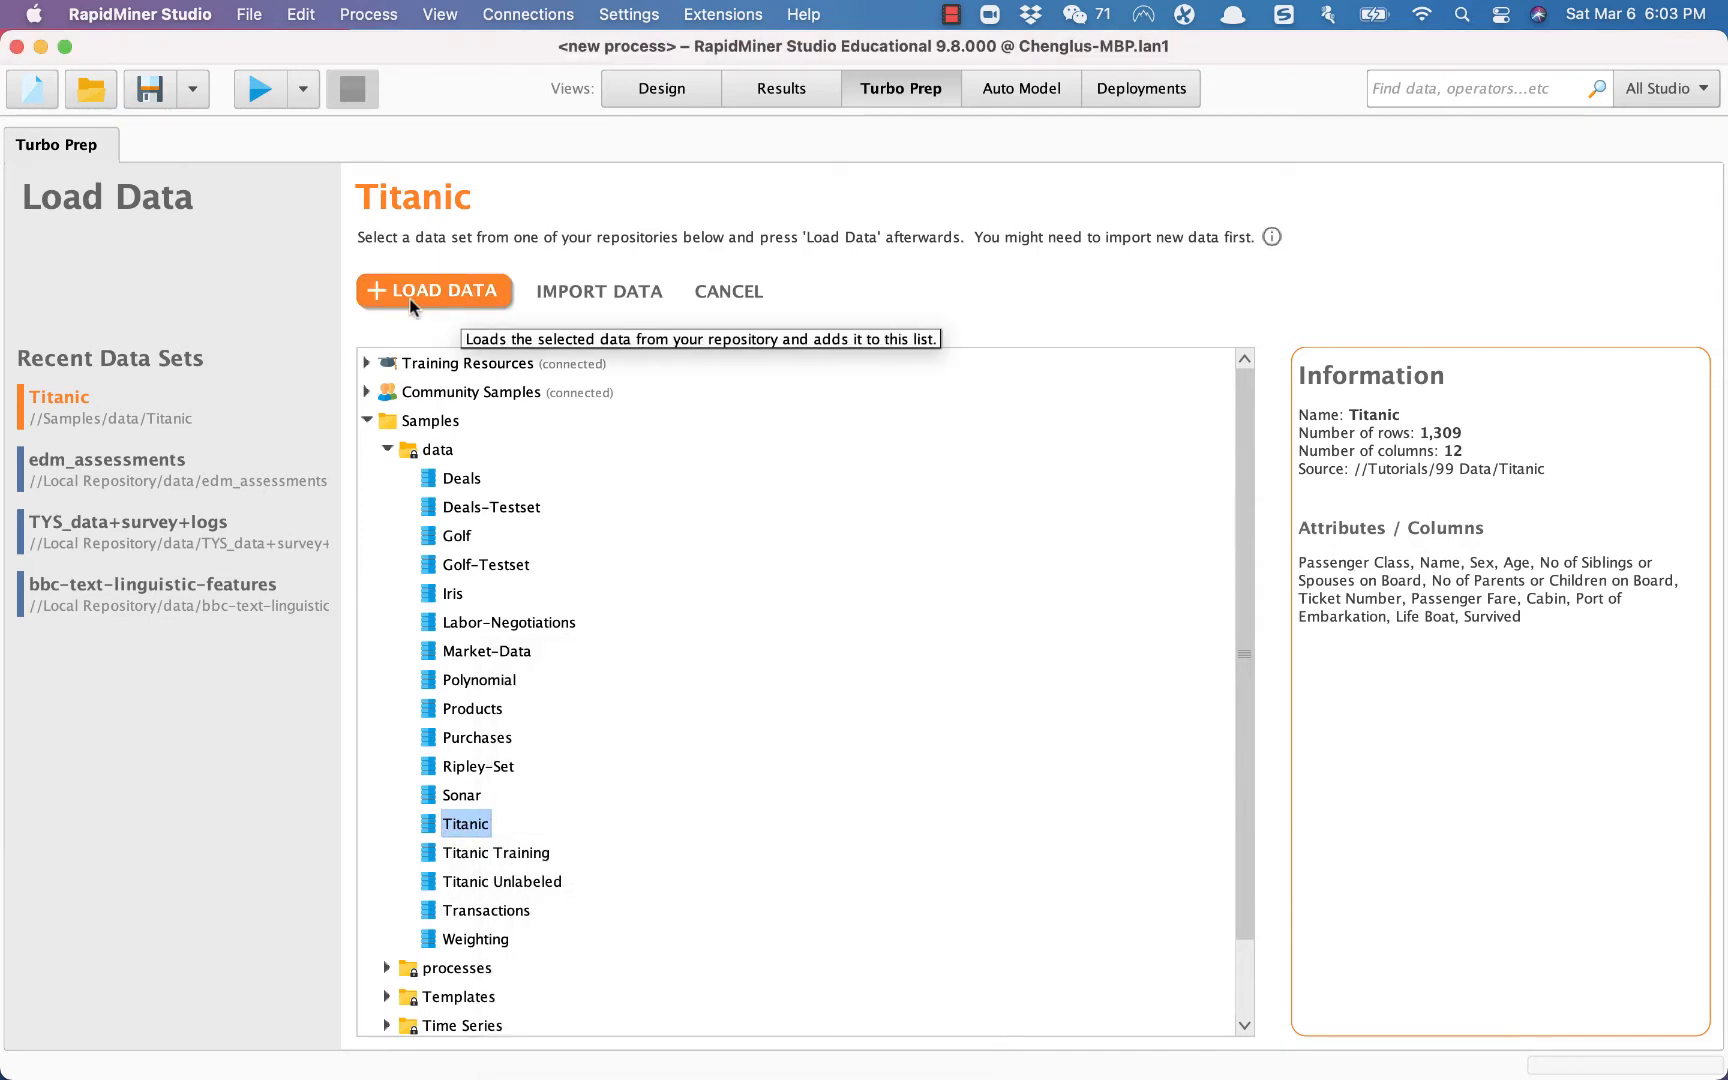
pyautogui.doubleClick(458, 834)
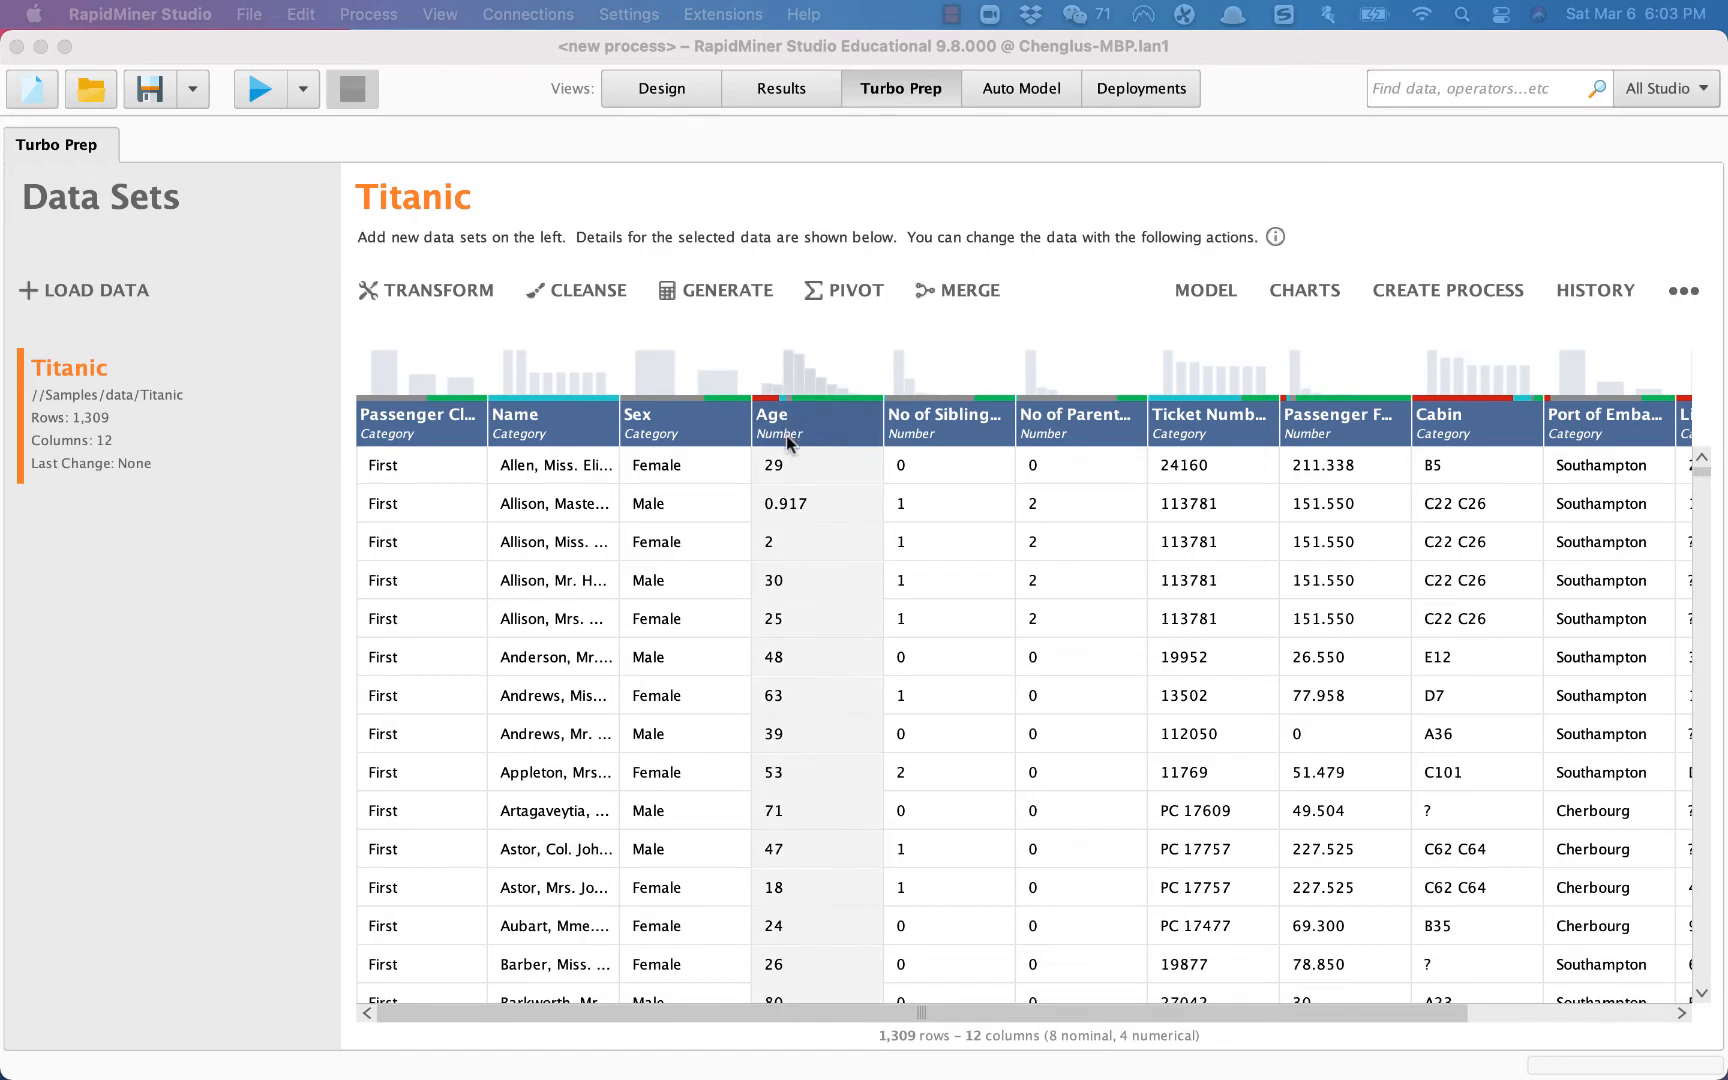
# - Inspect the Age column's quality measures and its detailed distribution and statistics, and close the details
pyautogui.click(863, 410)
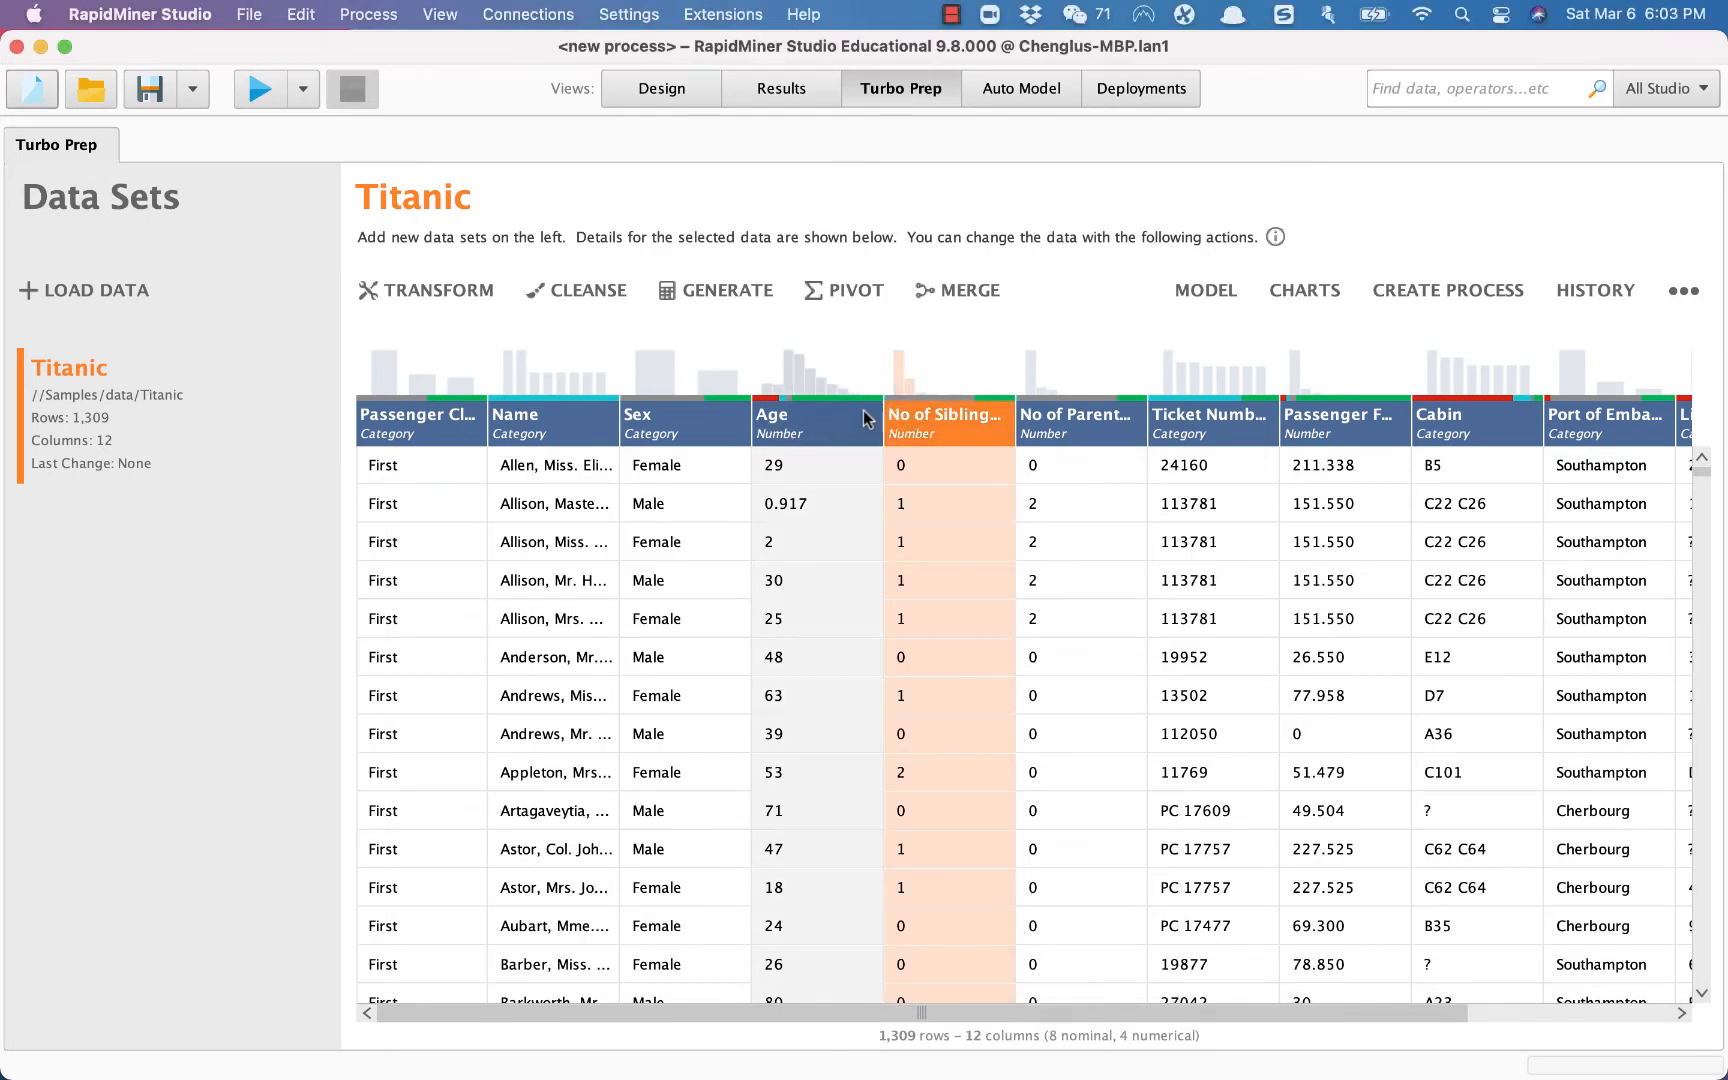
pyautogui.moveTo(789, 426)
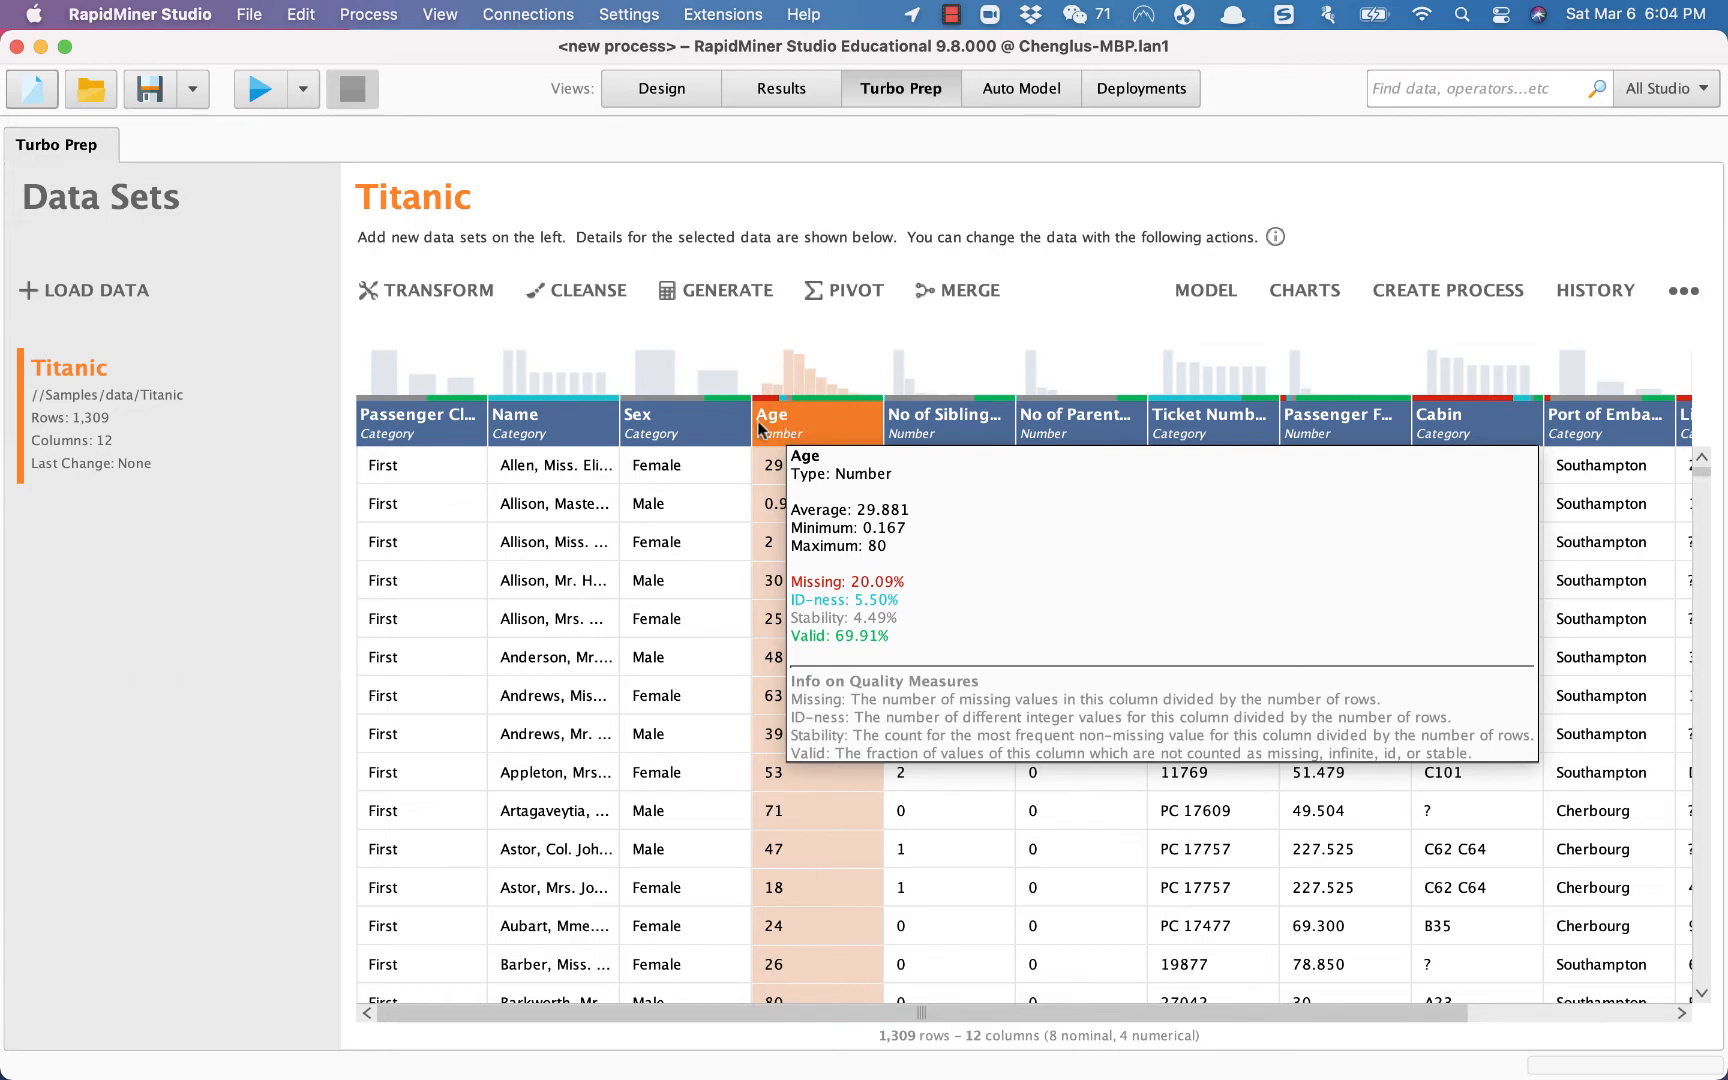
pyautogui.moveTo(693, 430)
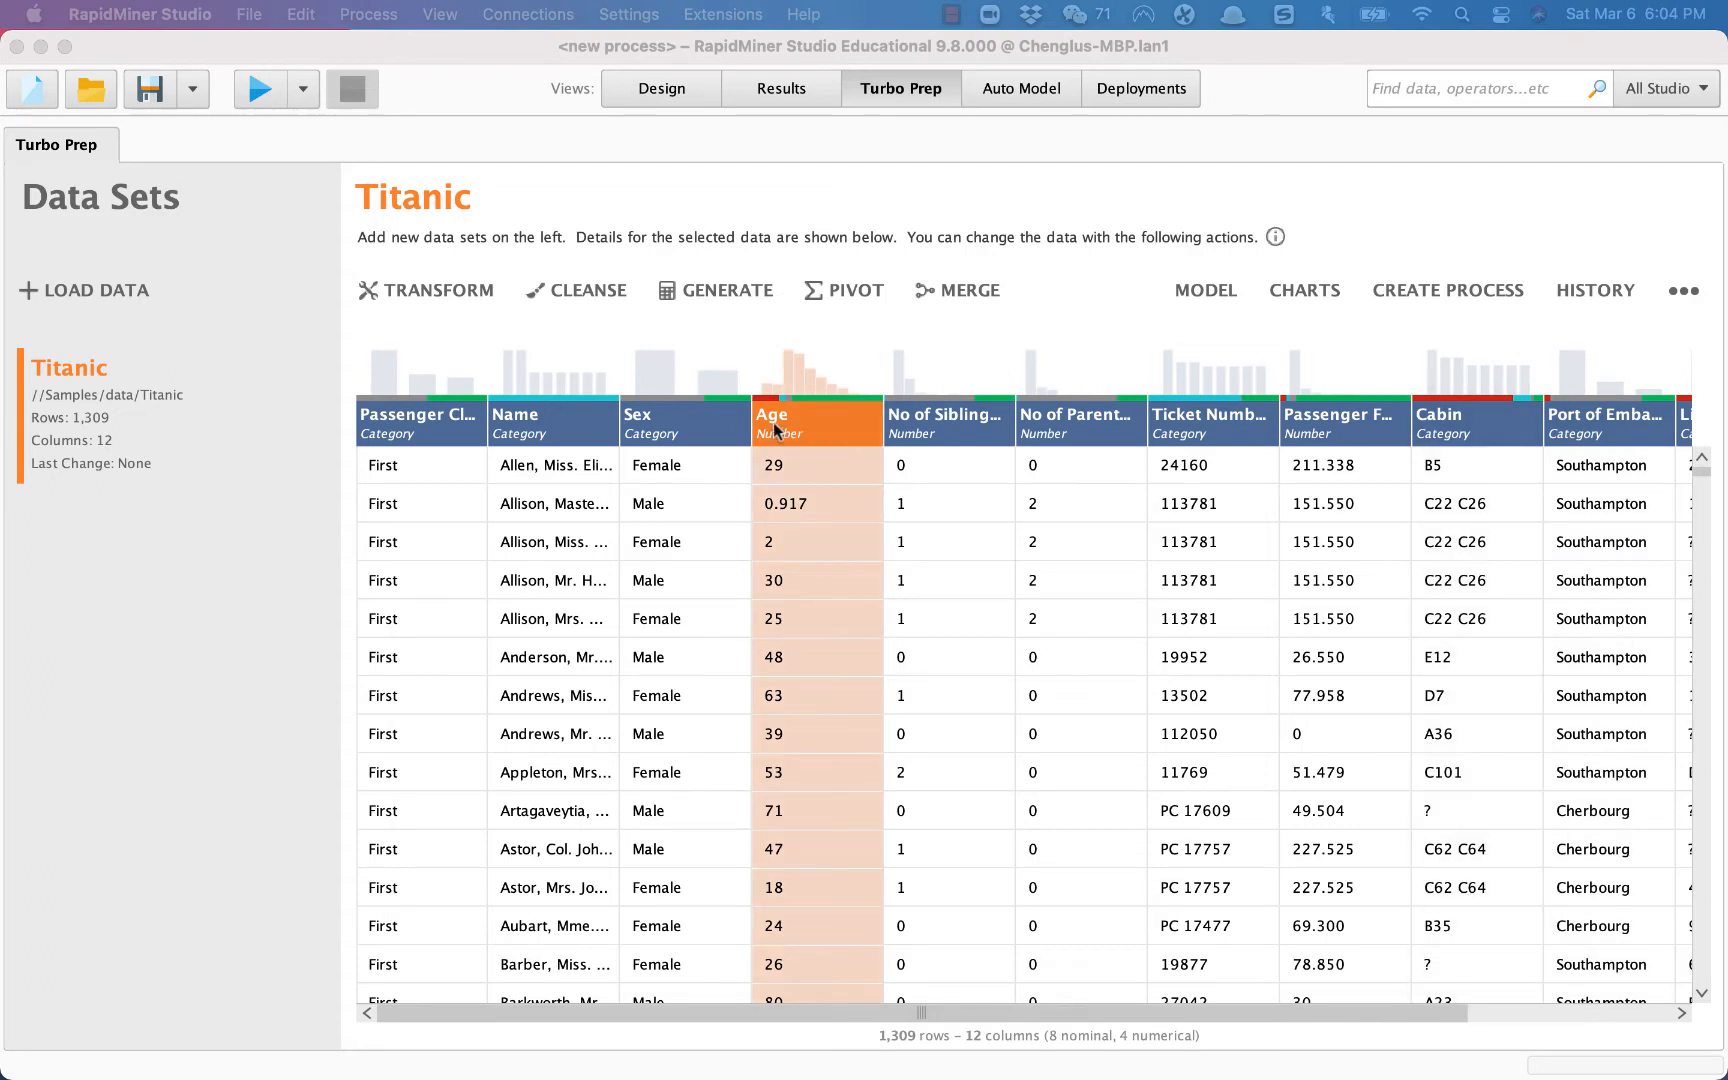
pyautogui.rightClick(819, 431)
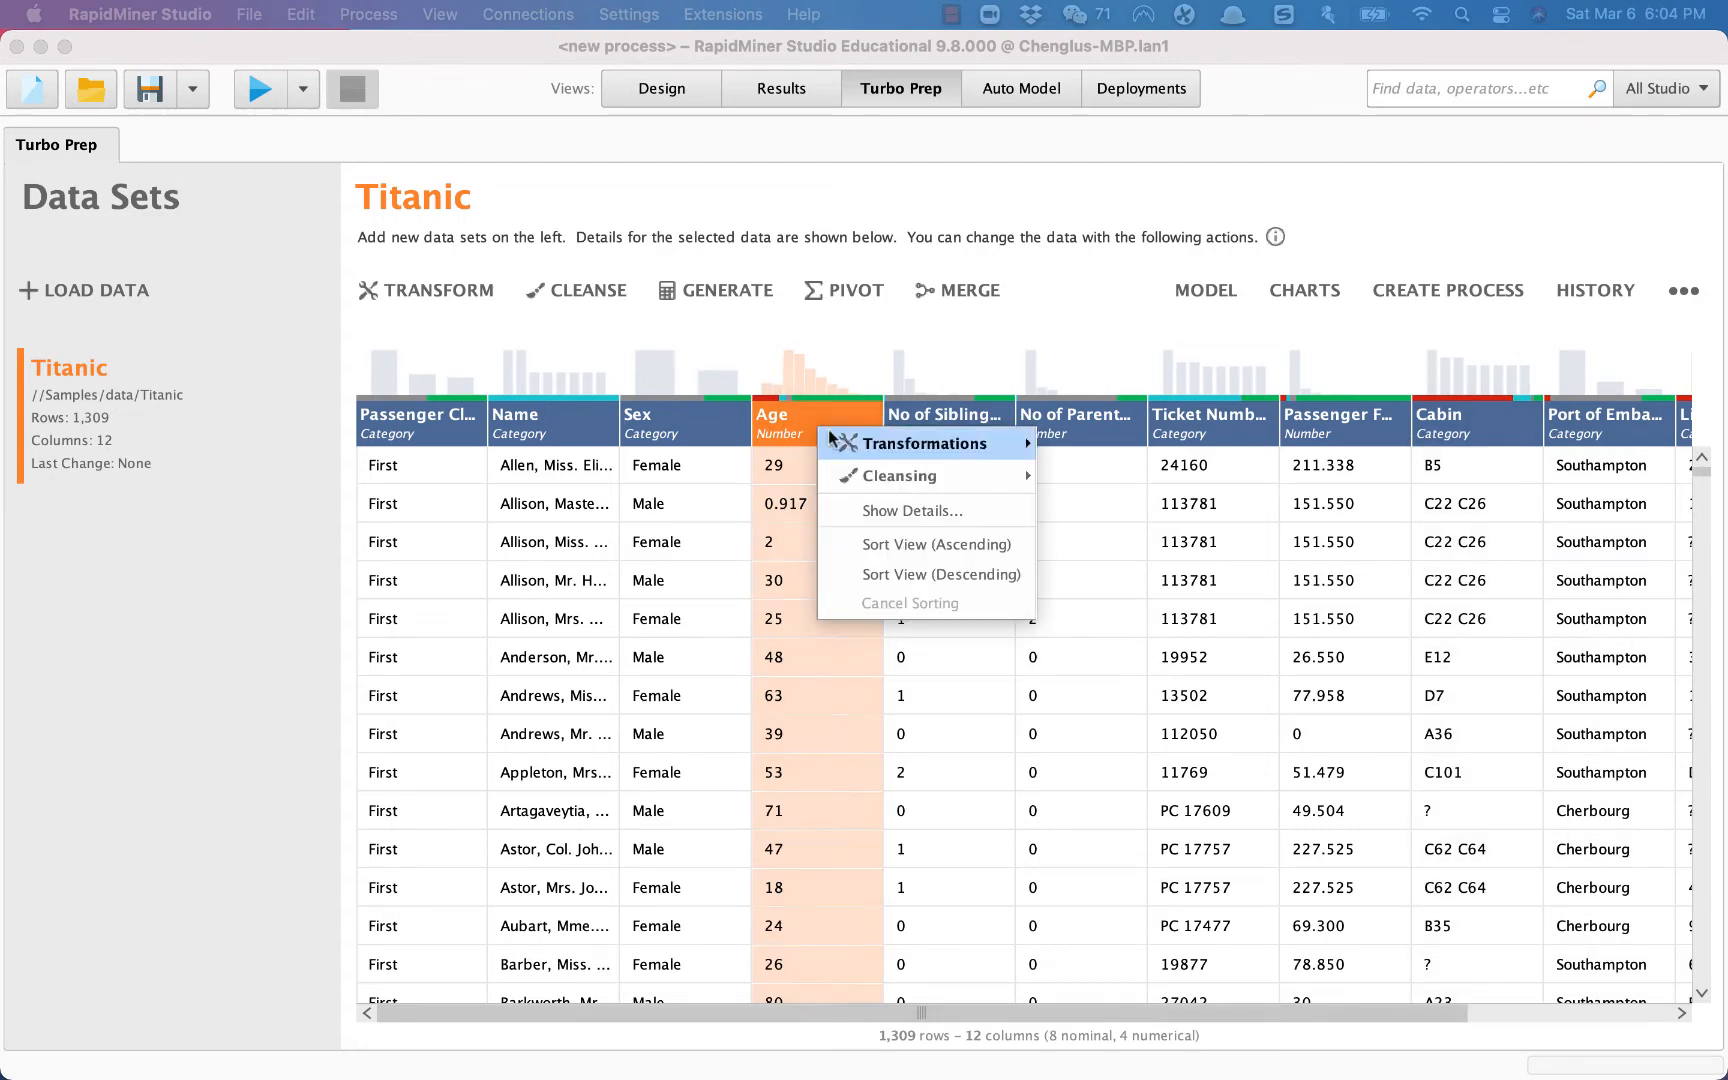
pyautogui.click(898, 510)
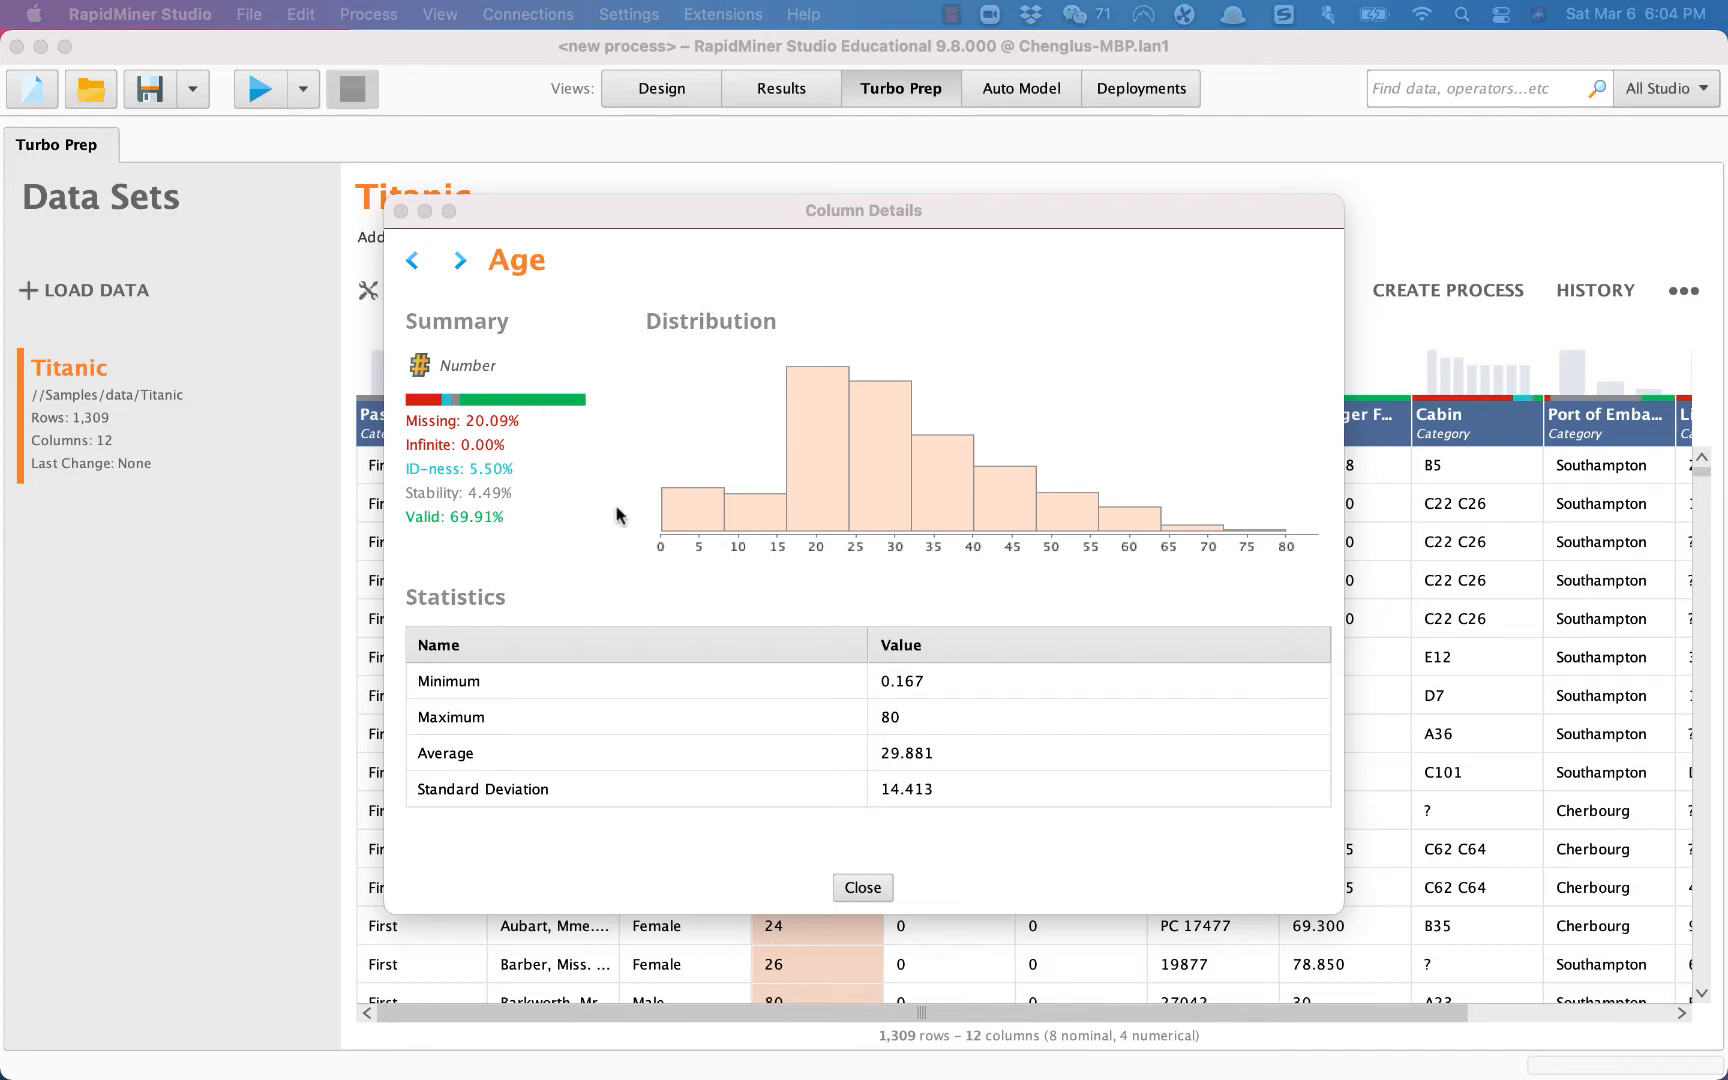
pyautogui.click(401, 212)
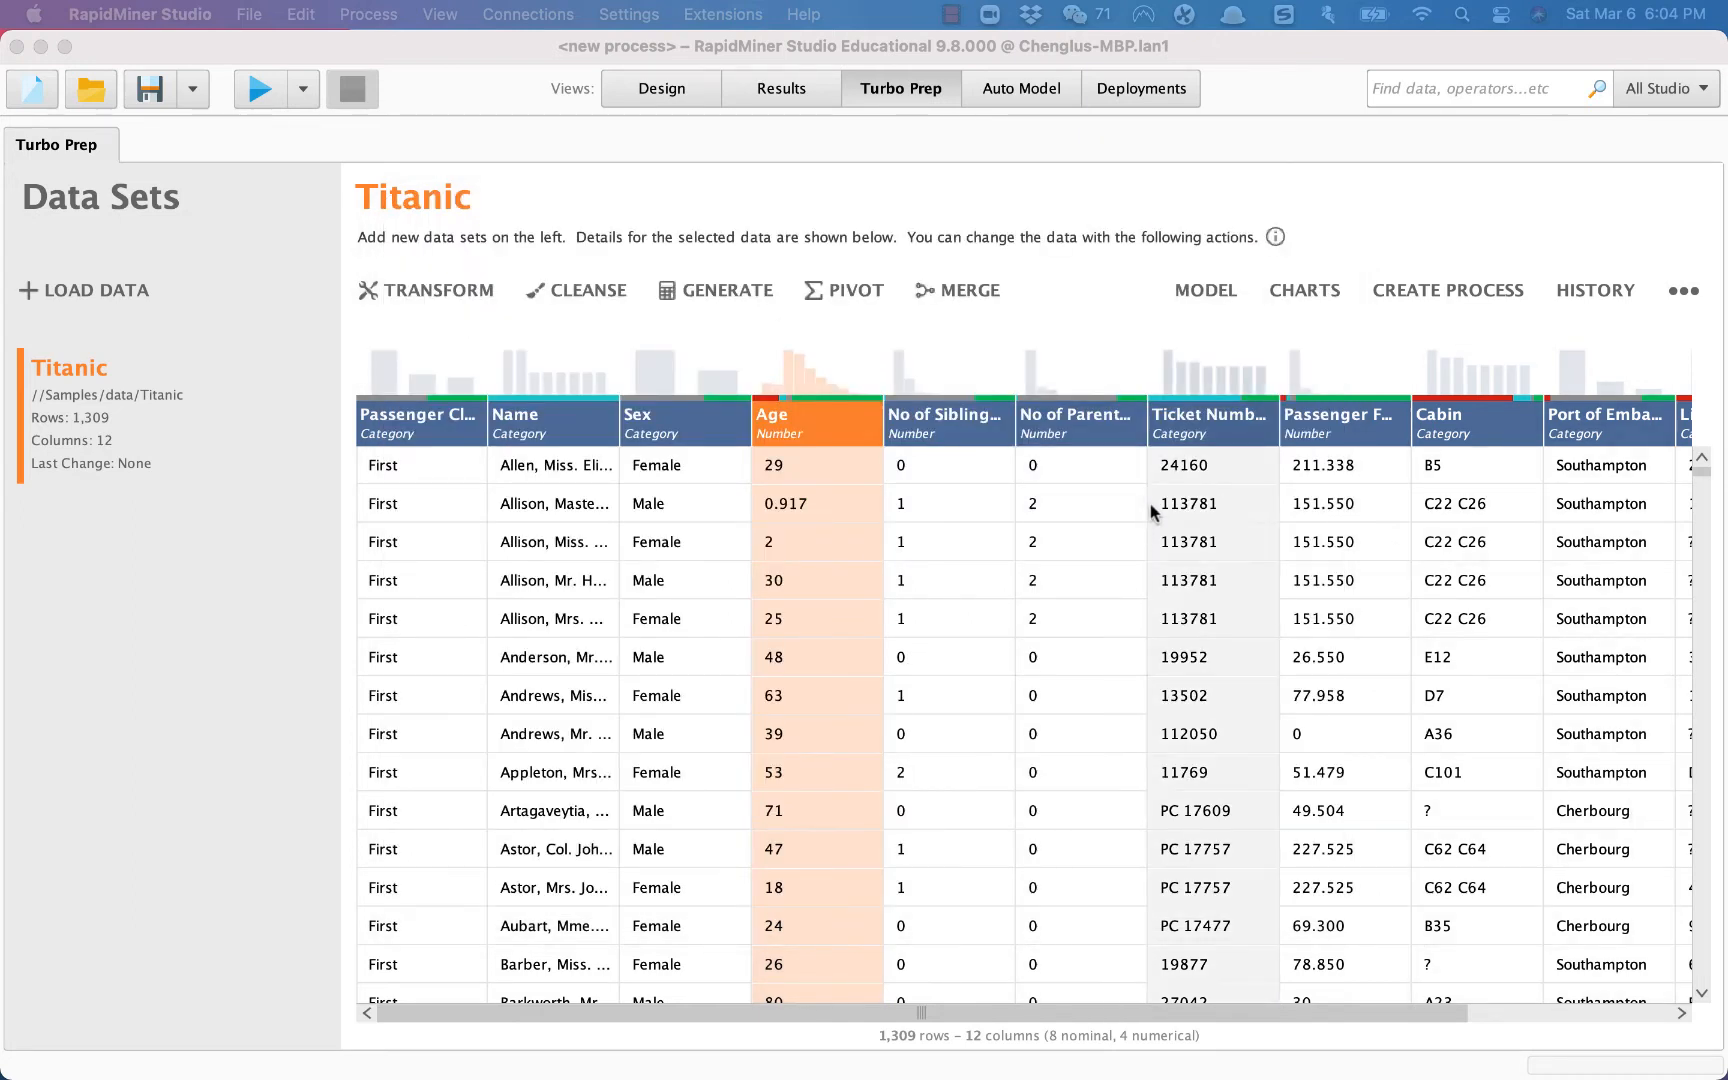
# - Start transforming the Titanic data set
pyautogui.click(427, 290)
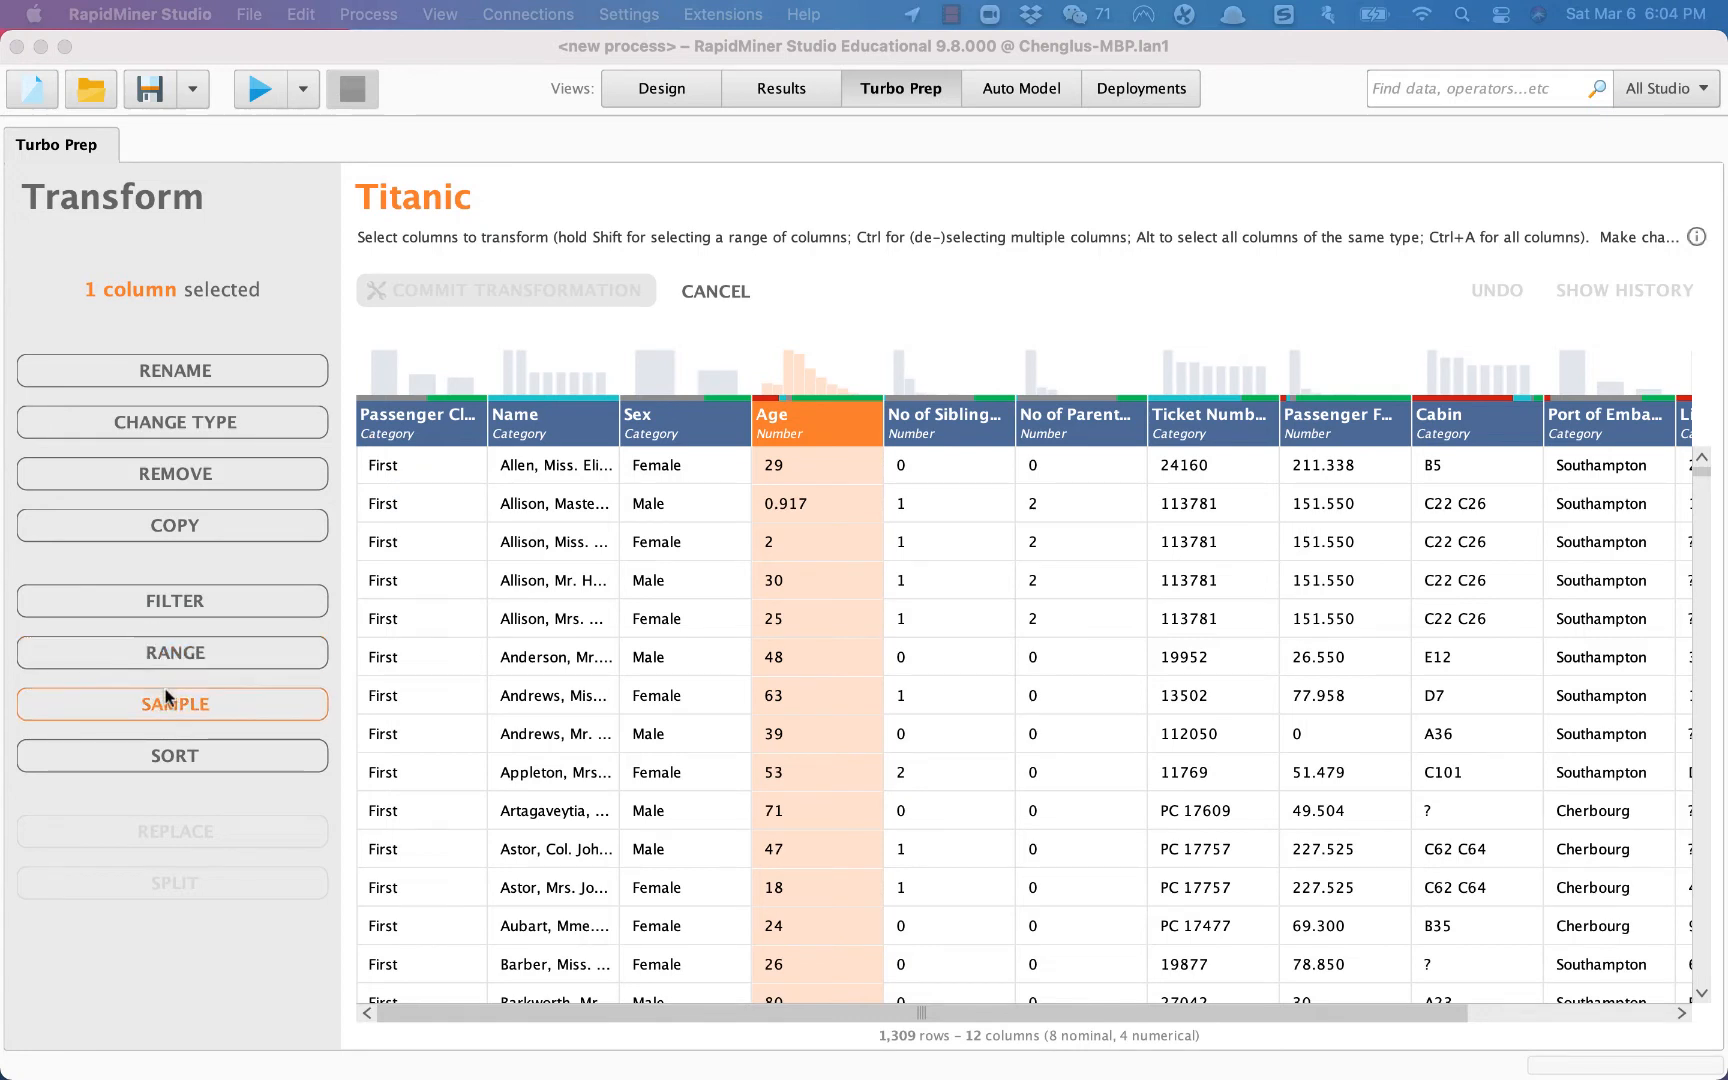
# - Enter a row range from 20 to 30 for the data set and dismiss the Range settings without applying them
pyautogui.click(190, 653)
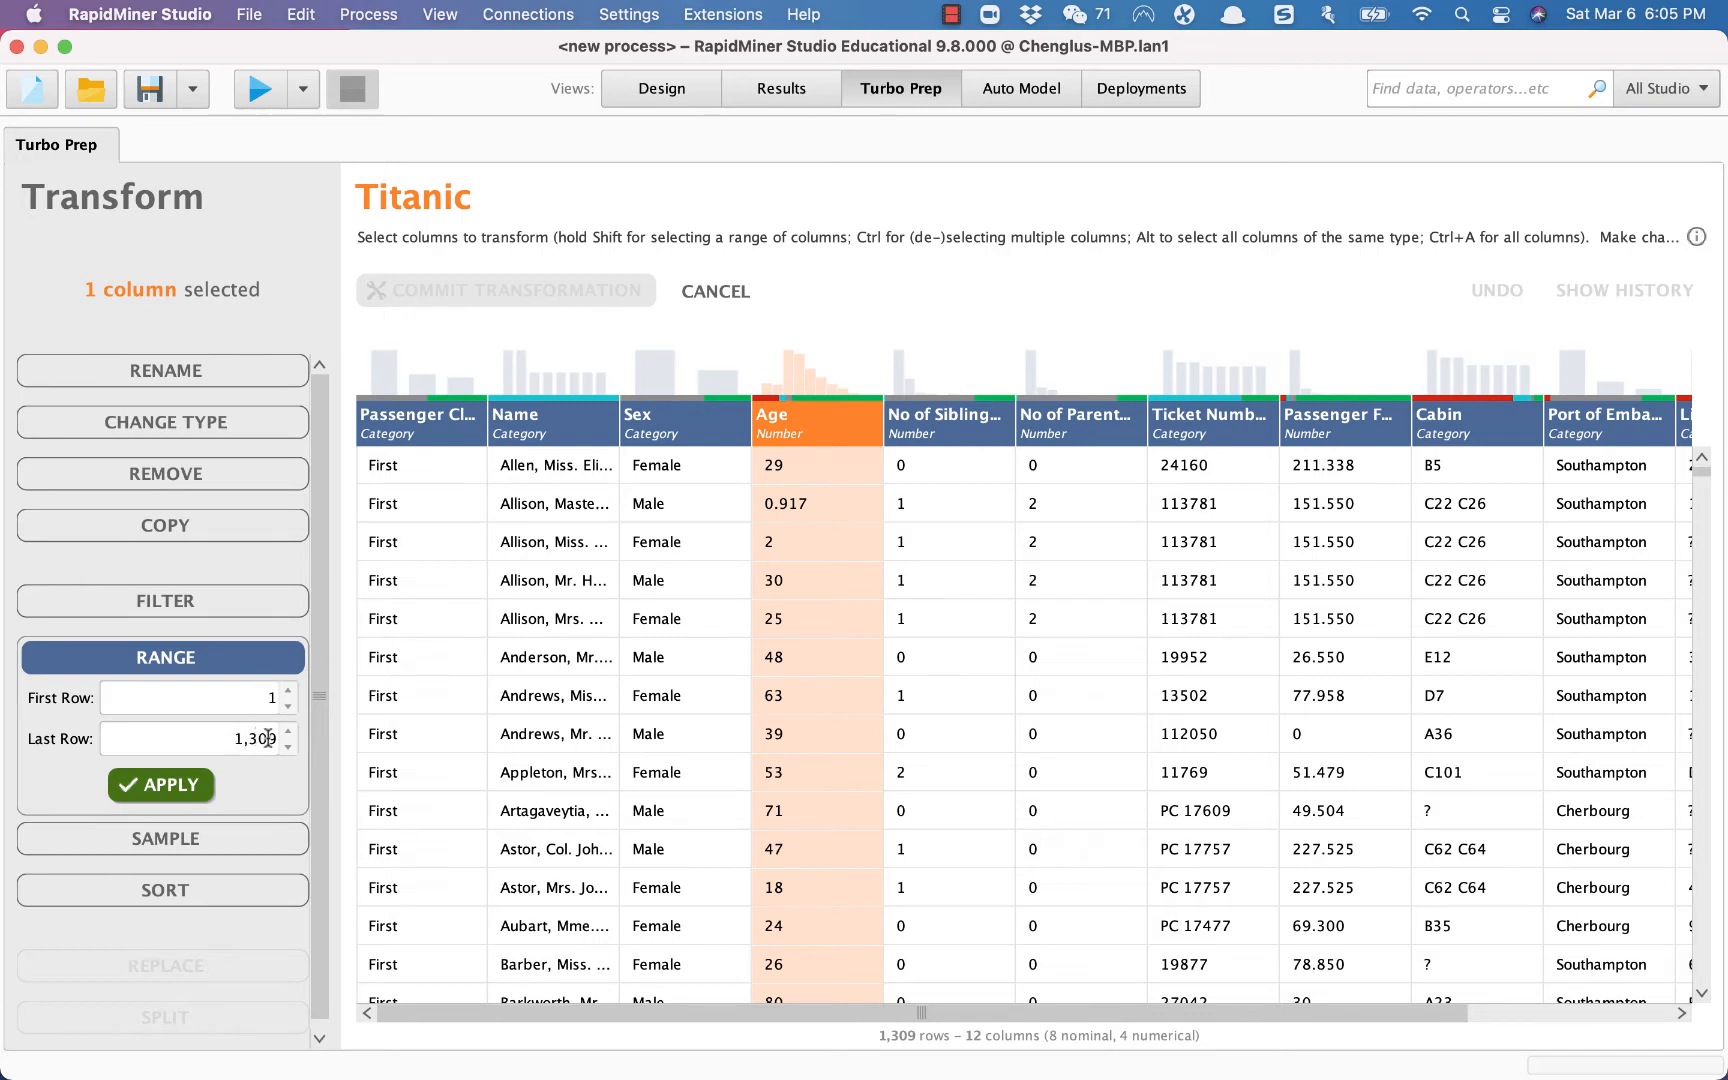
pyautogui.click(240, 692)
pyautogui.press('Delete')
pyautogui.write('20')
pyautogui.doubleClick(248, 740)
pyautogui.write('30')
pyautogui.click(208, 666)
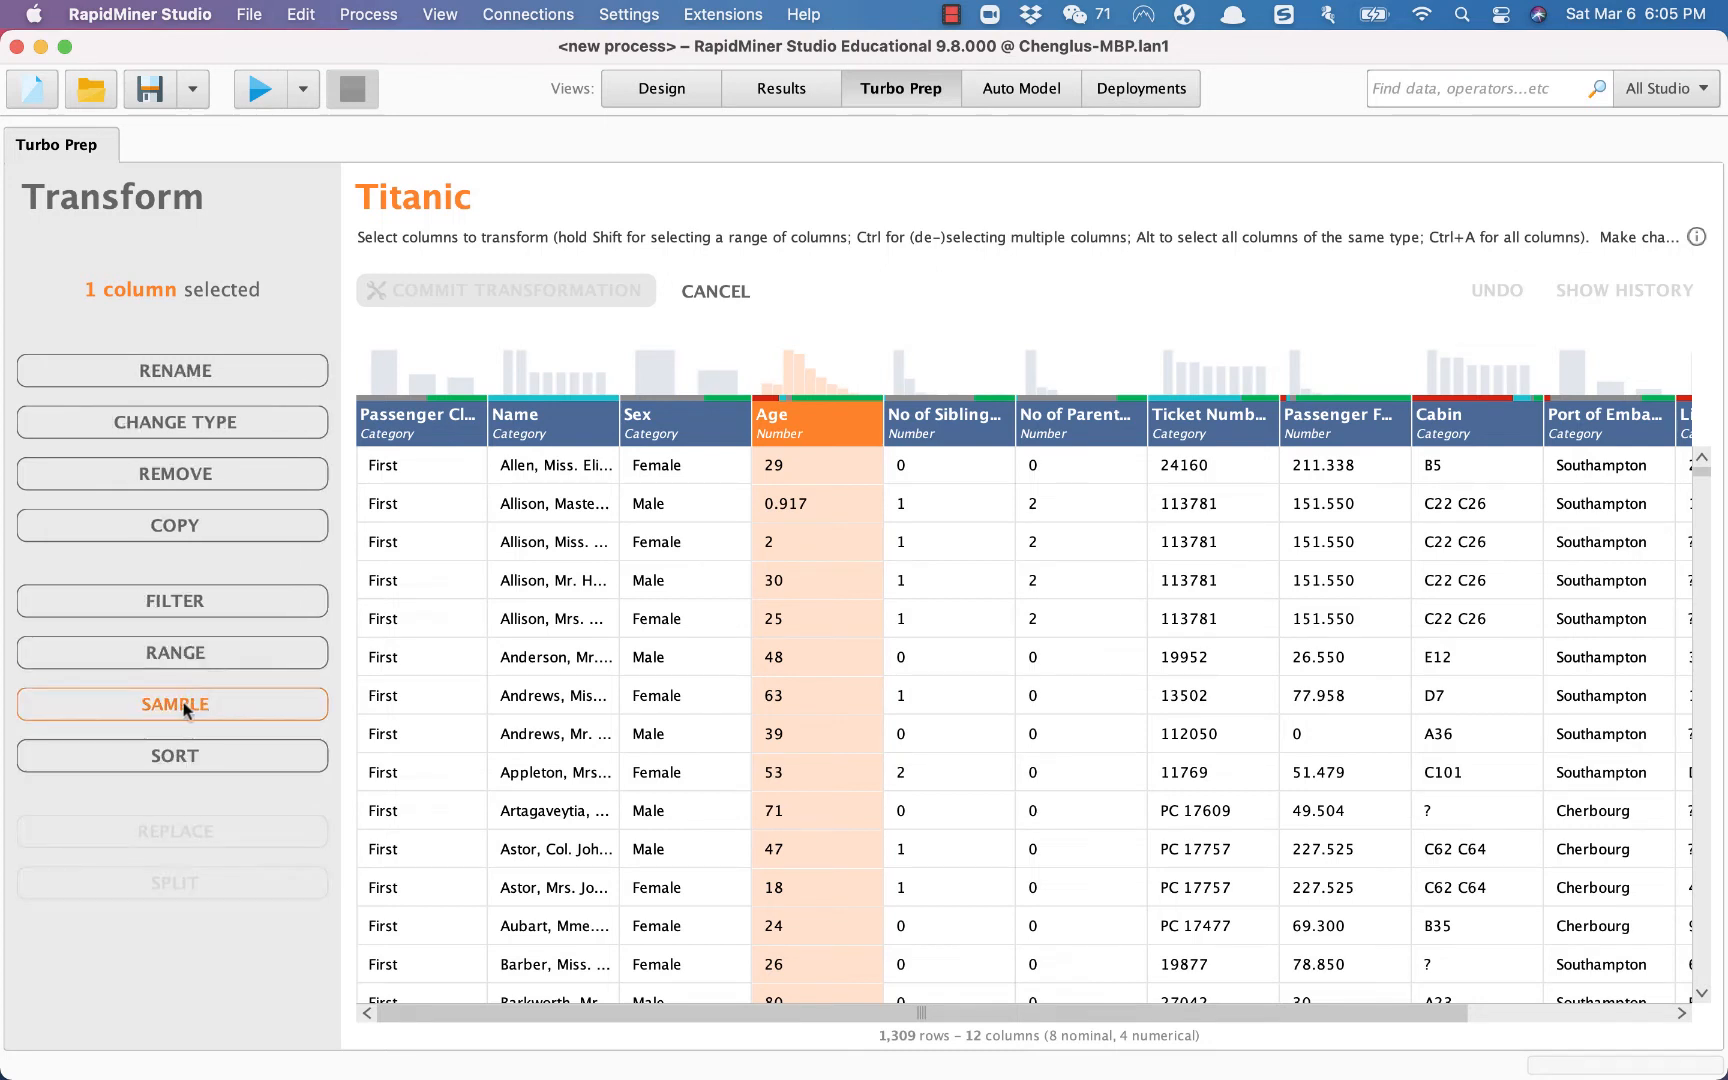
# - Review the Sample transformation's size and method options, and close them without applying
pyautogui.click(193, 705)
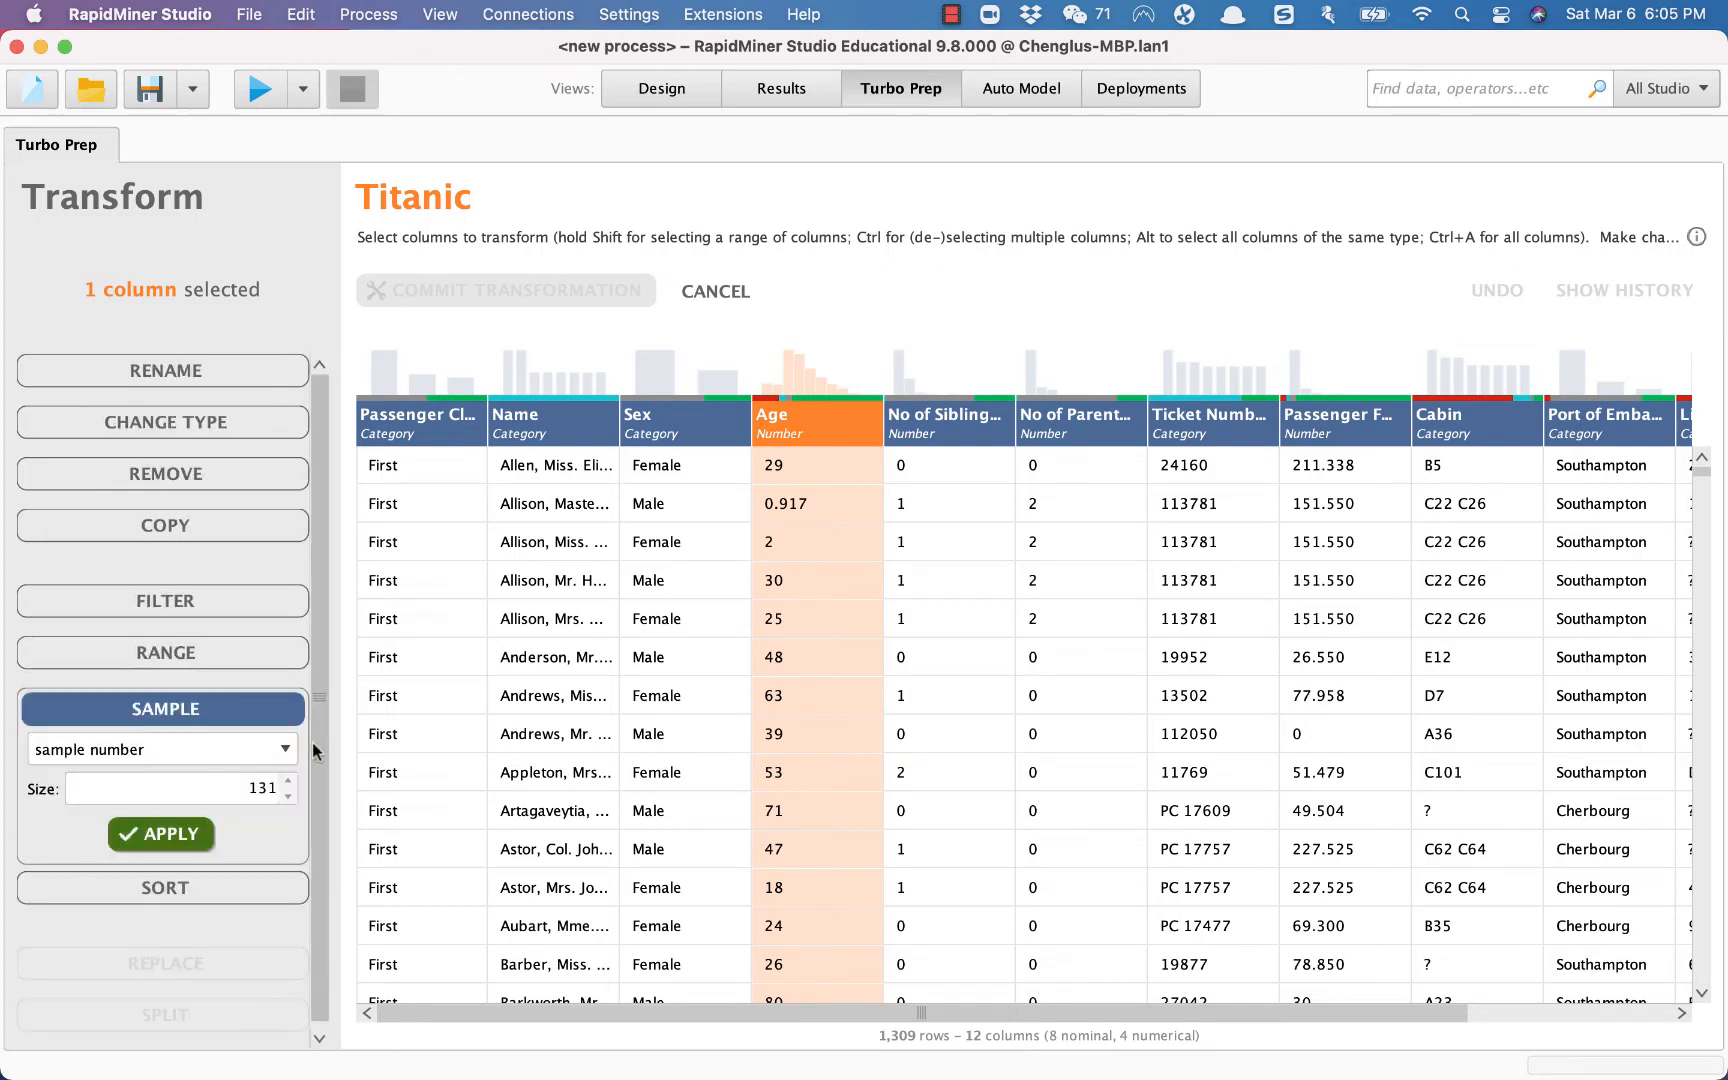
pyautogui.scroll(-1, 228, 770)
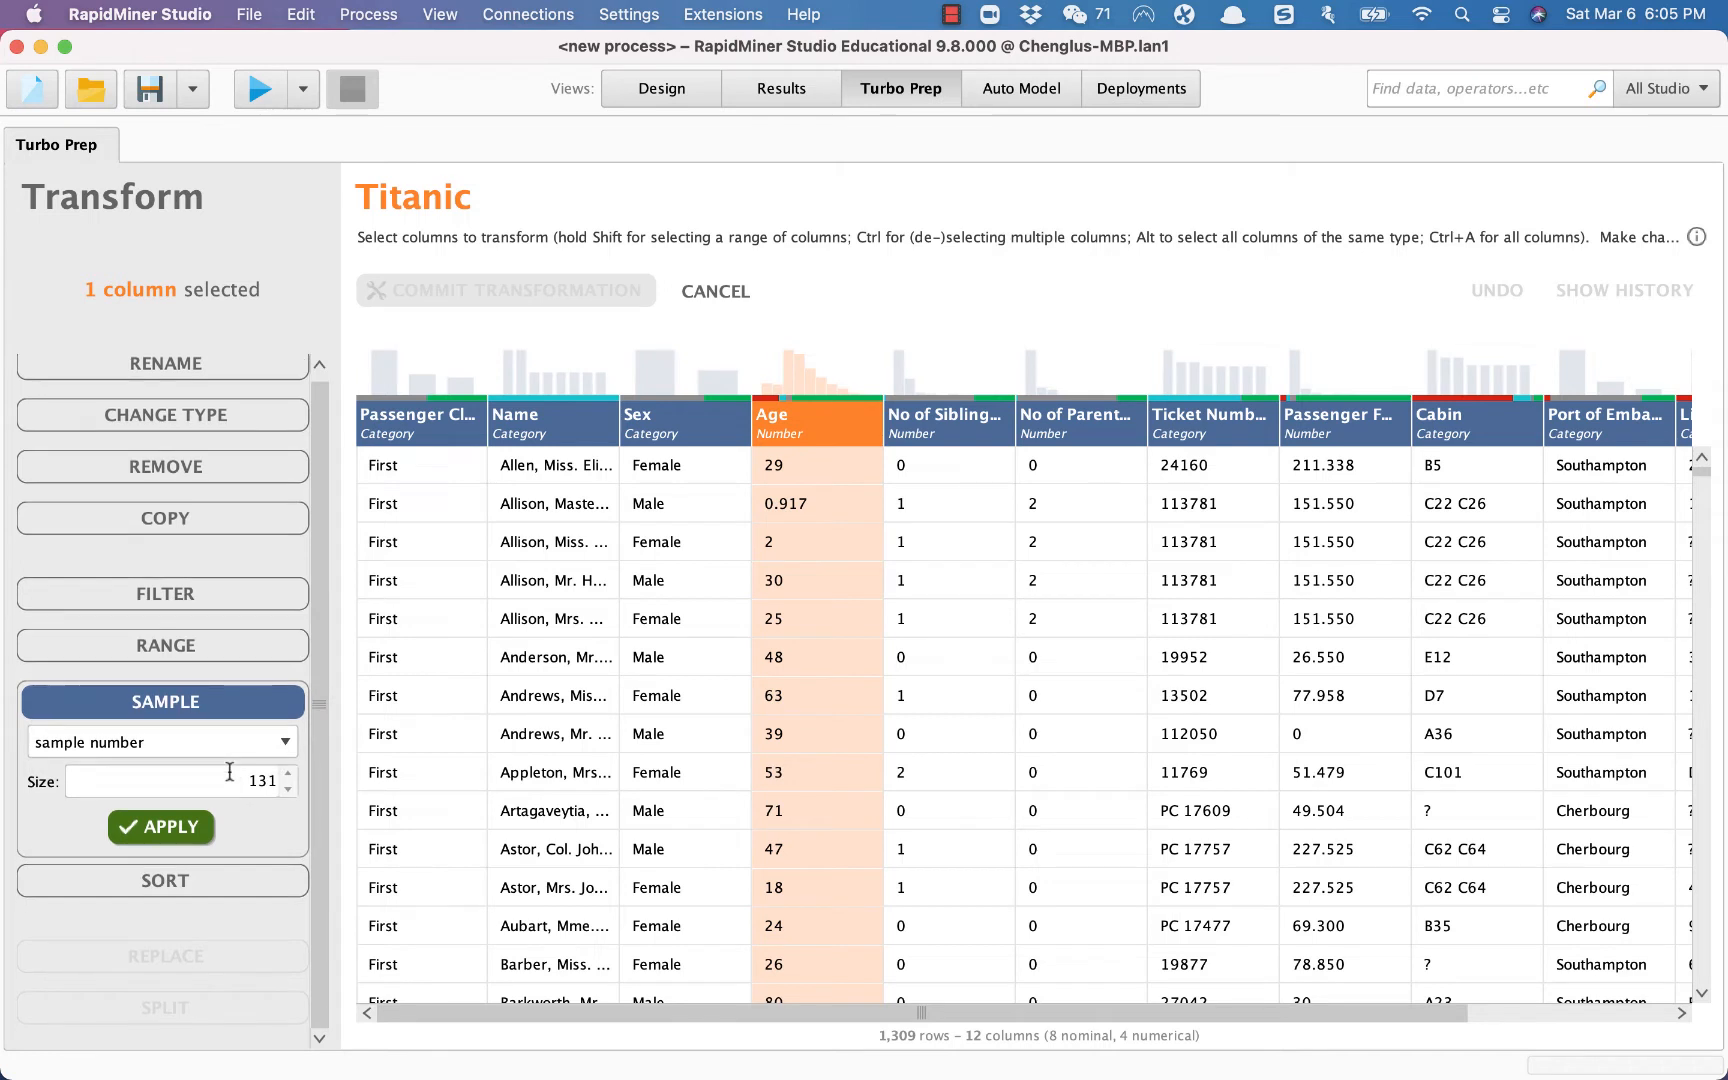
pyautogui.moveTo(242, 779); pyautogui.dragTo(287, 779)
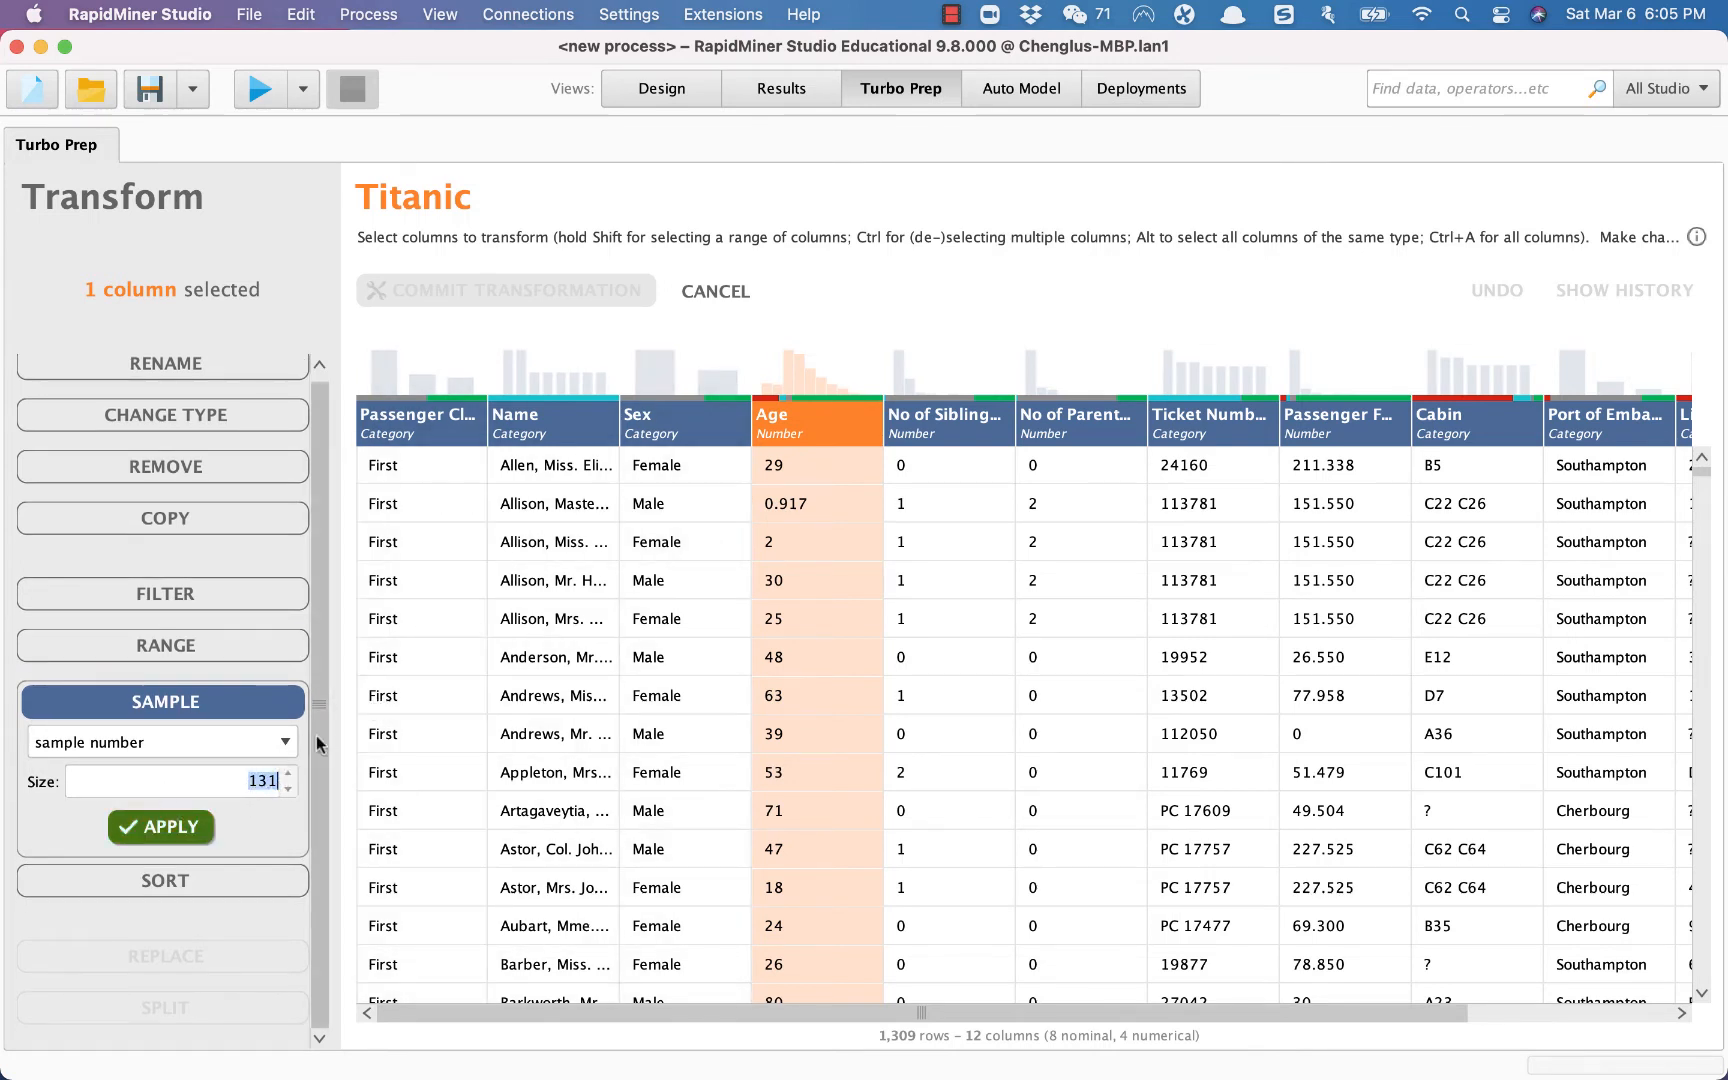
pyautogui.click(274, 742)
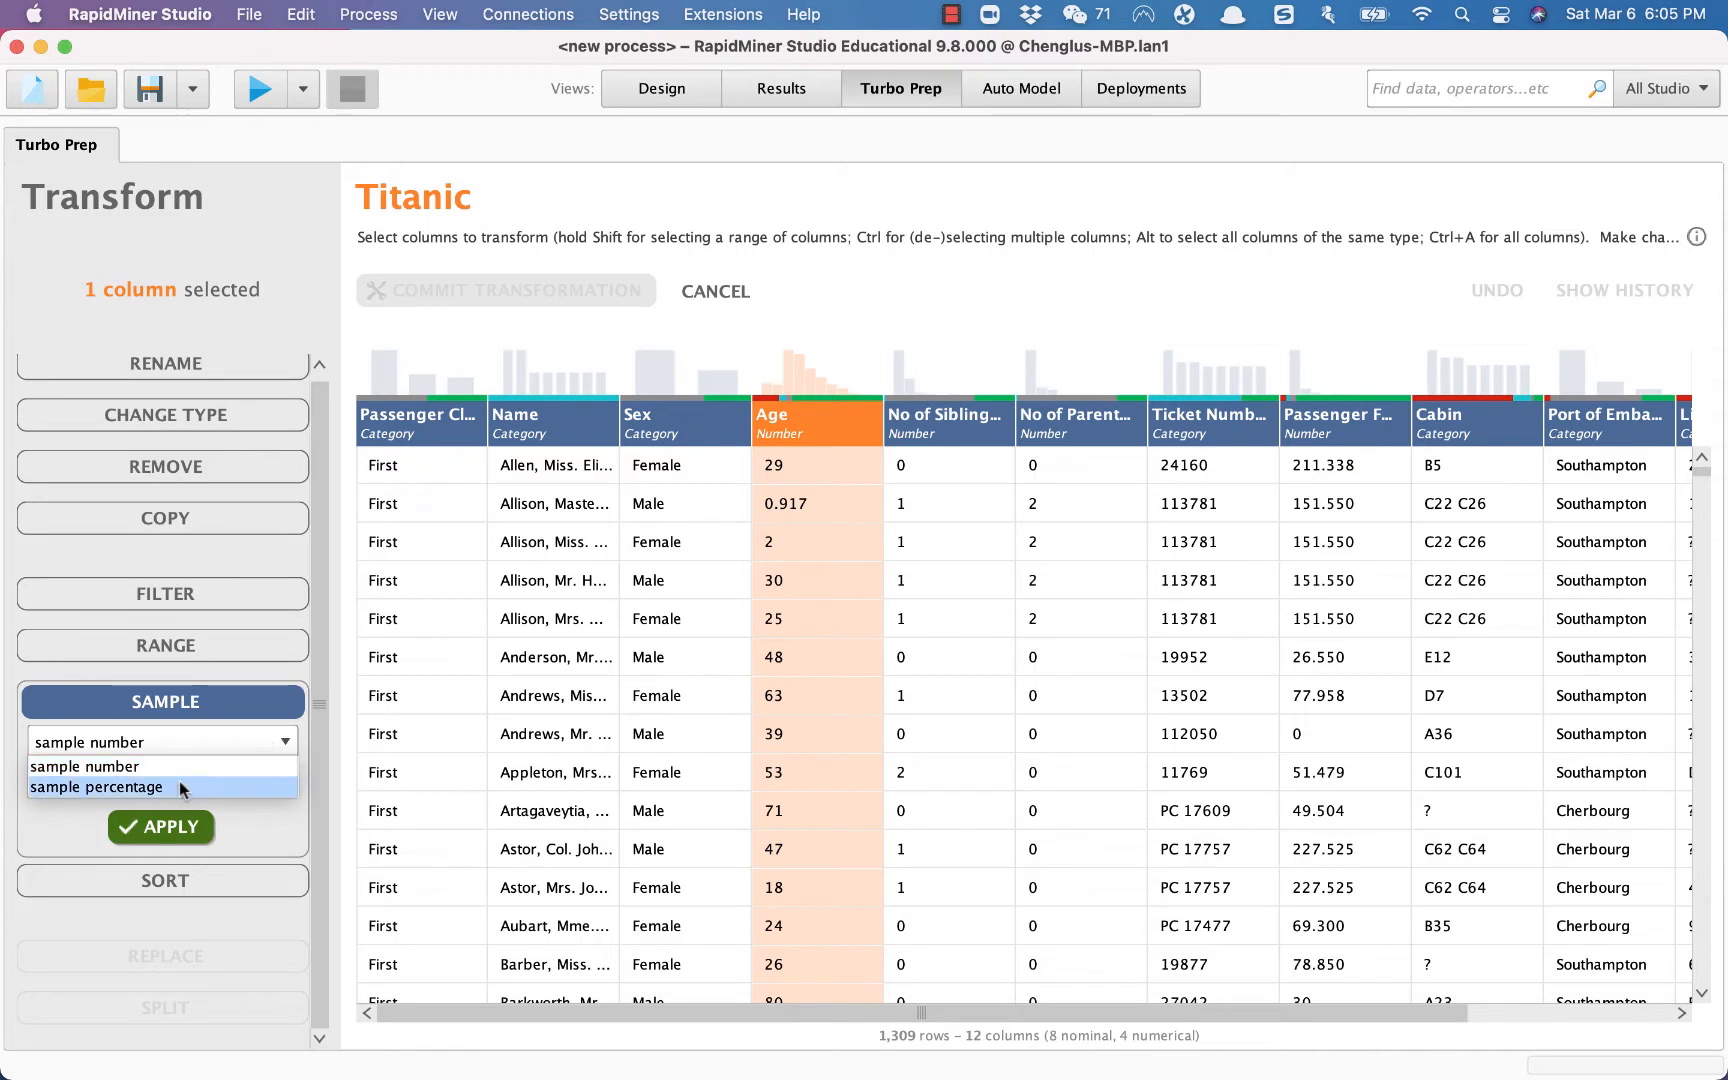
pyautogui.click(274, 832)
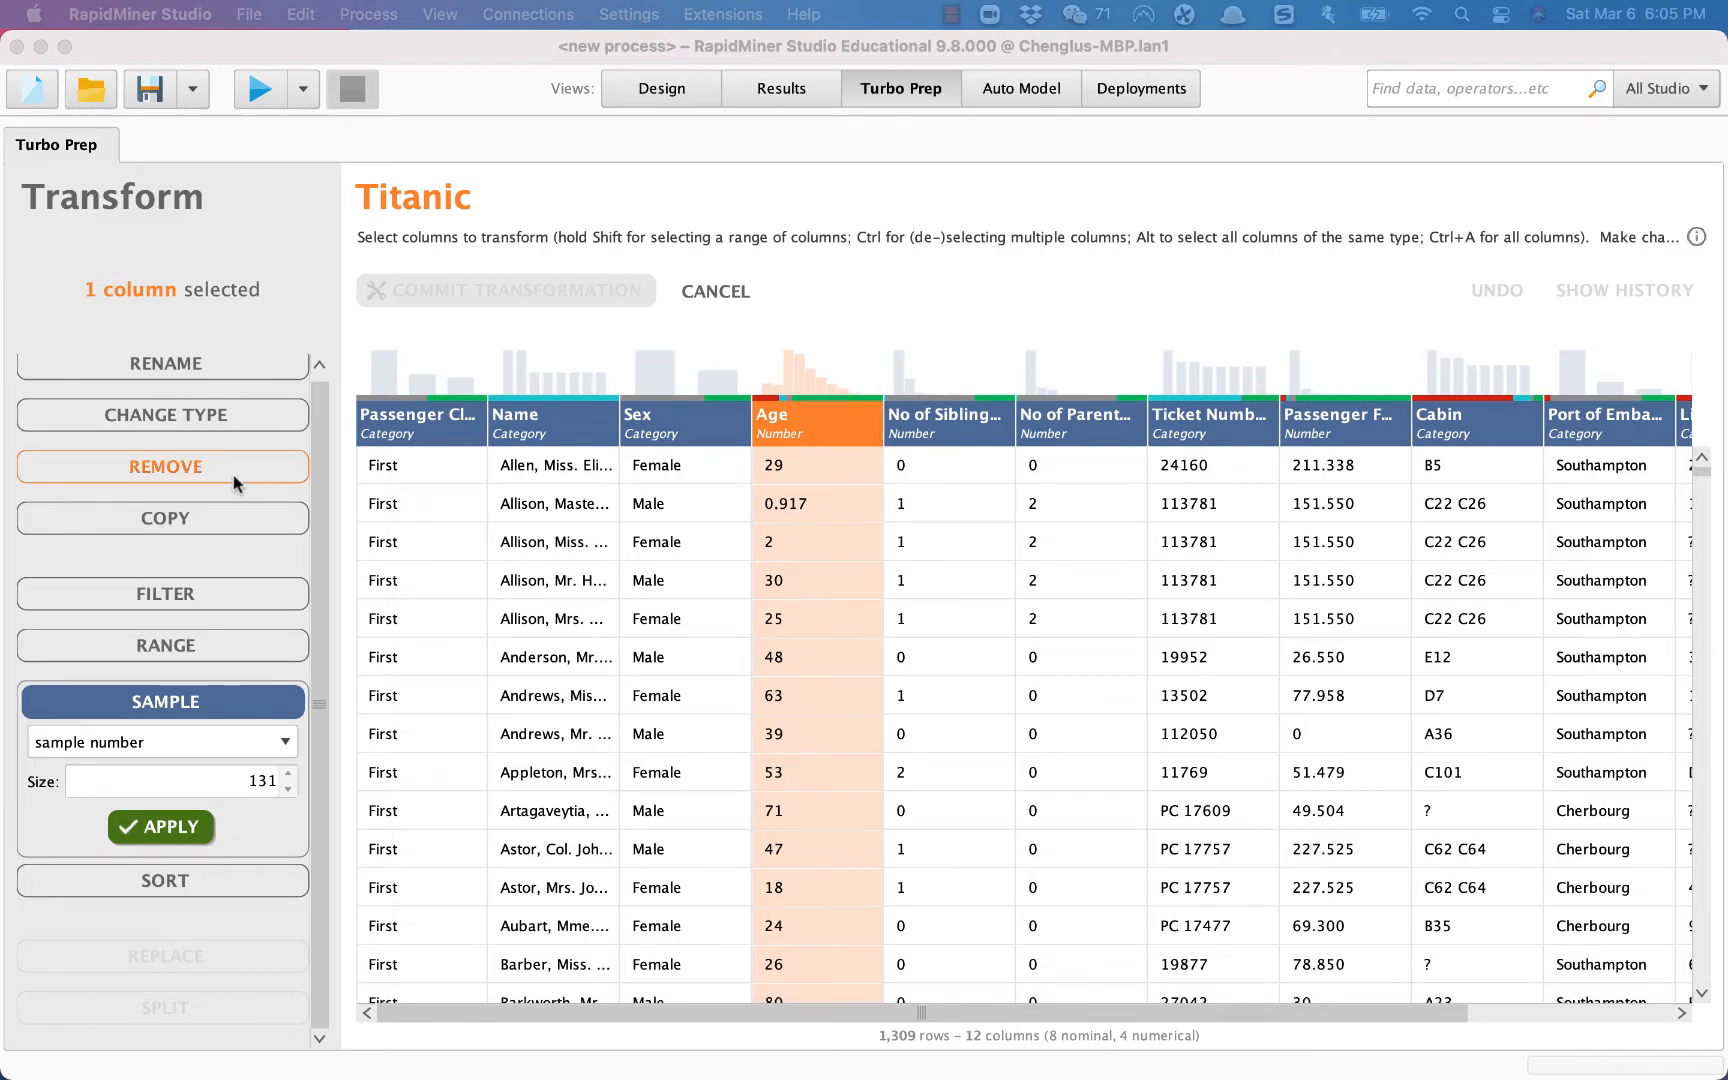
pyautogui.scroll(1, 238, 548)
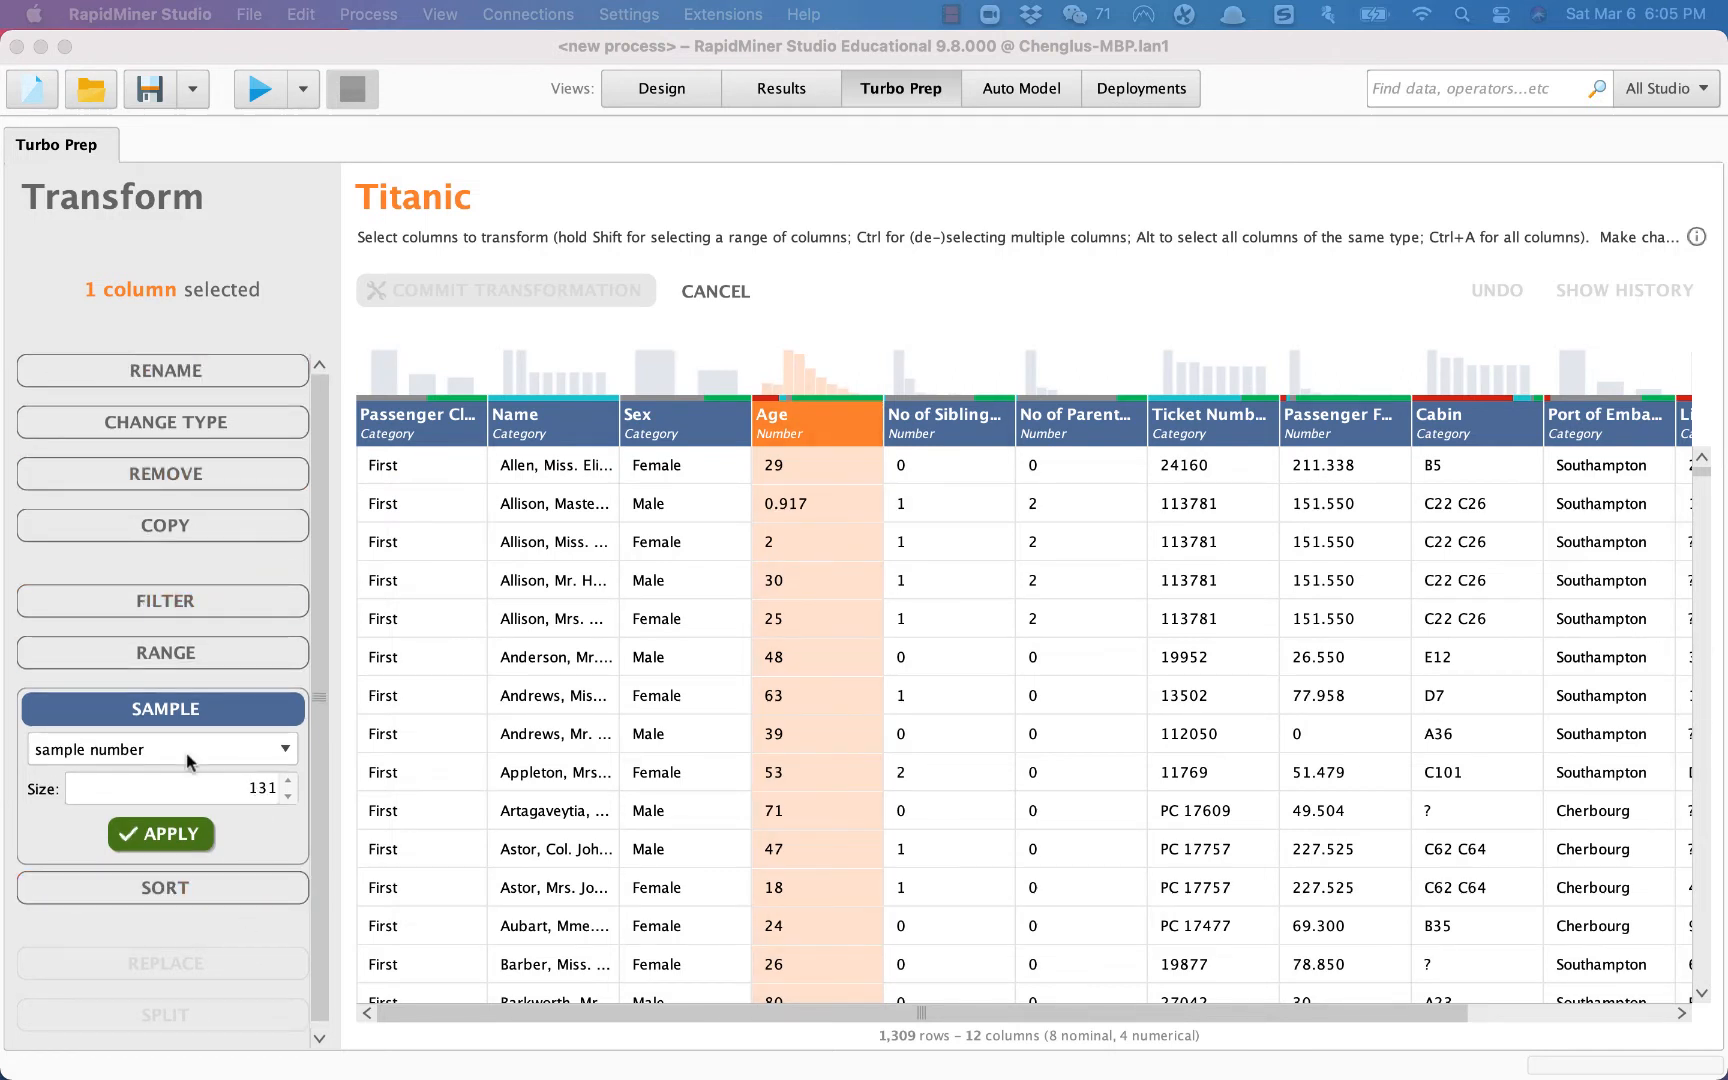
pyautogui.click(187, 722)
pyautogui.click(187, 720)
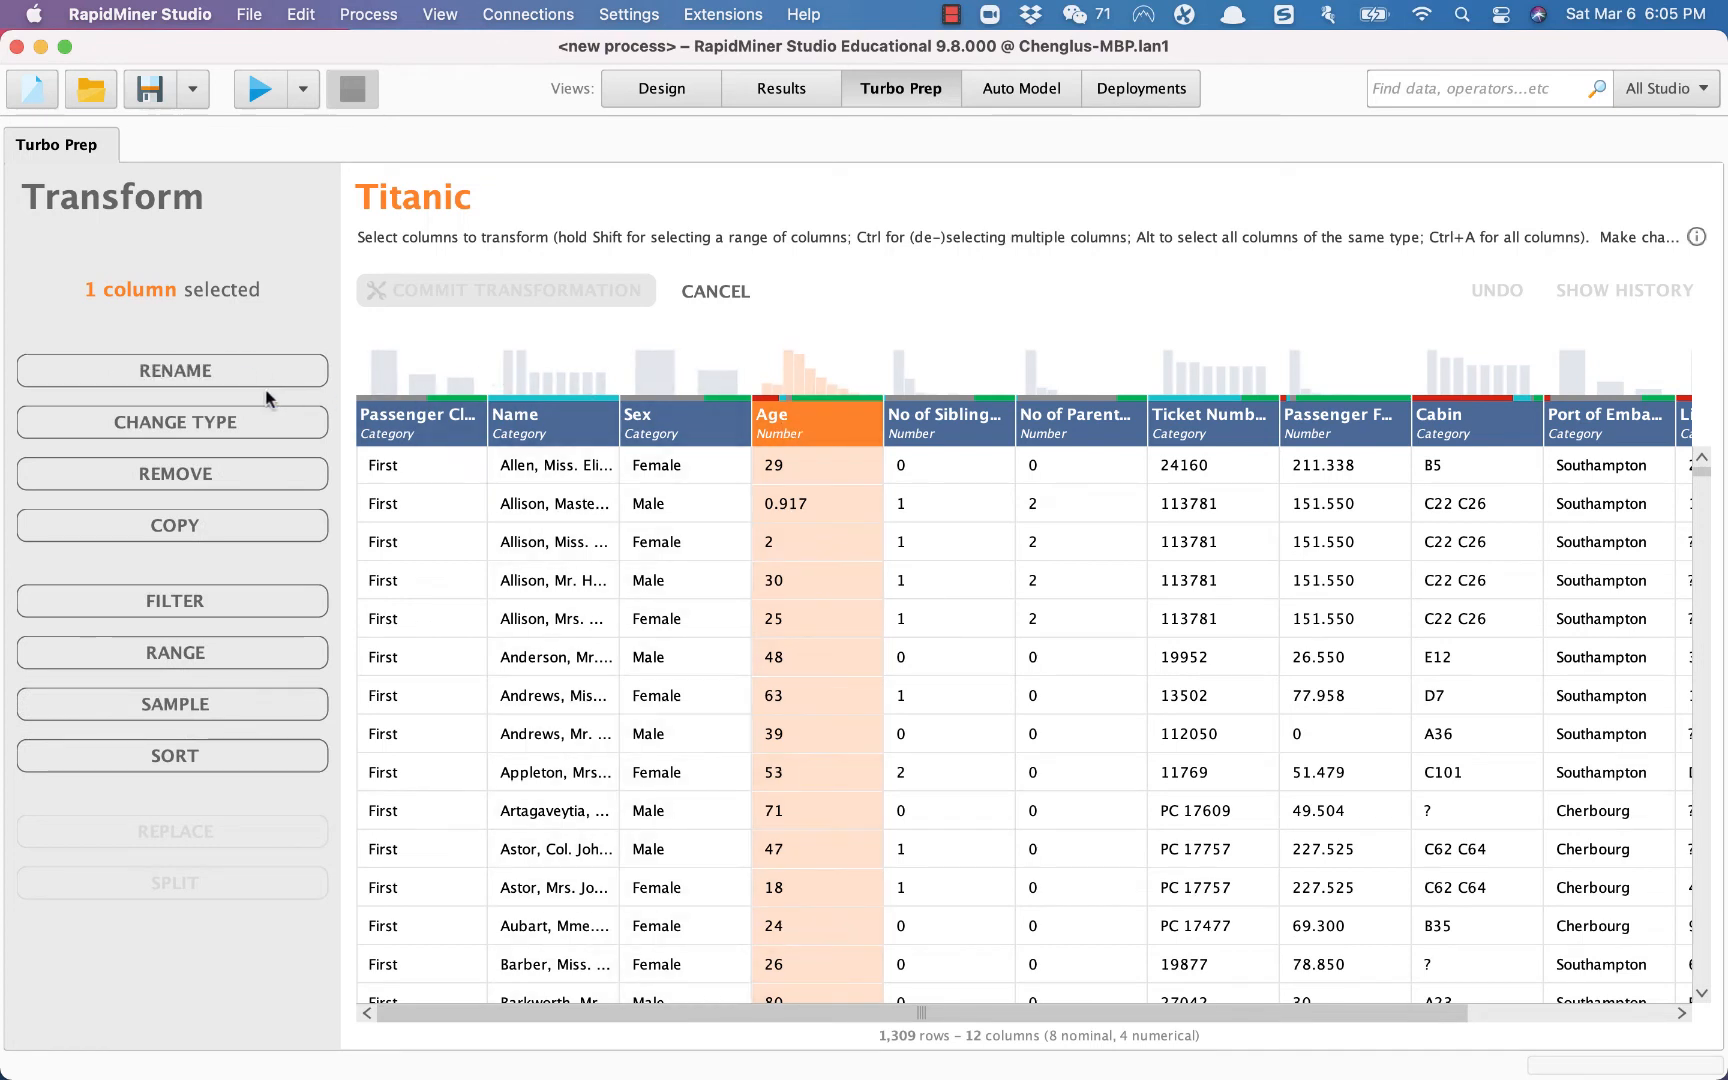
# - Select the Sex column and review the target types offered for changing its type, without applying a change
pyautogui.click(690, 418)
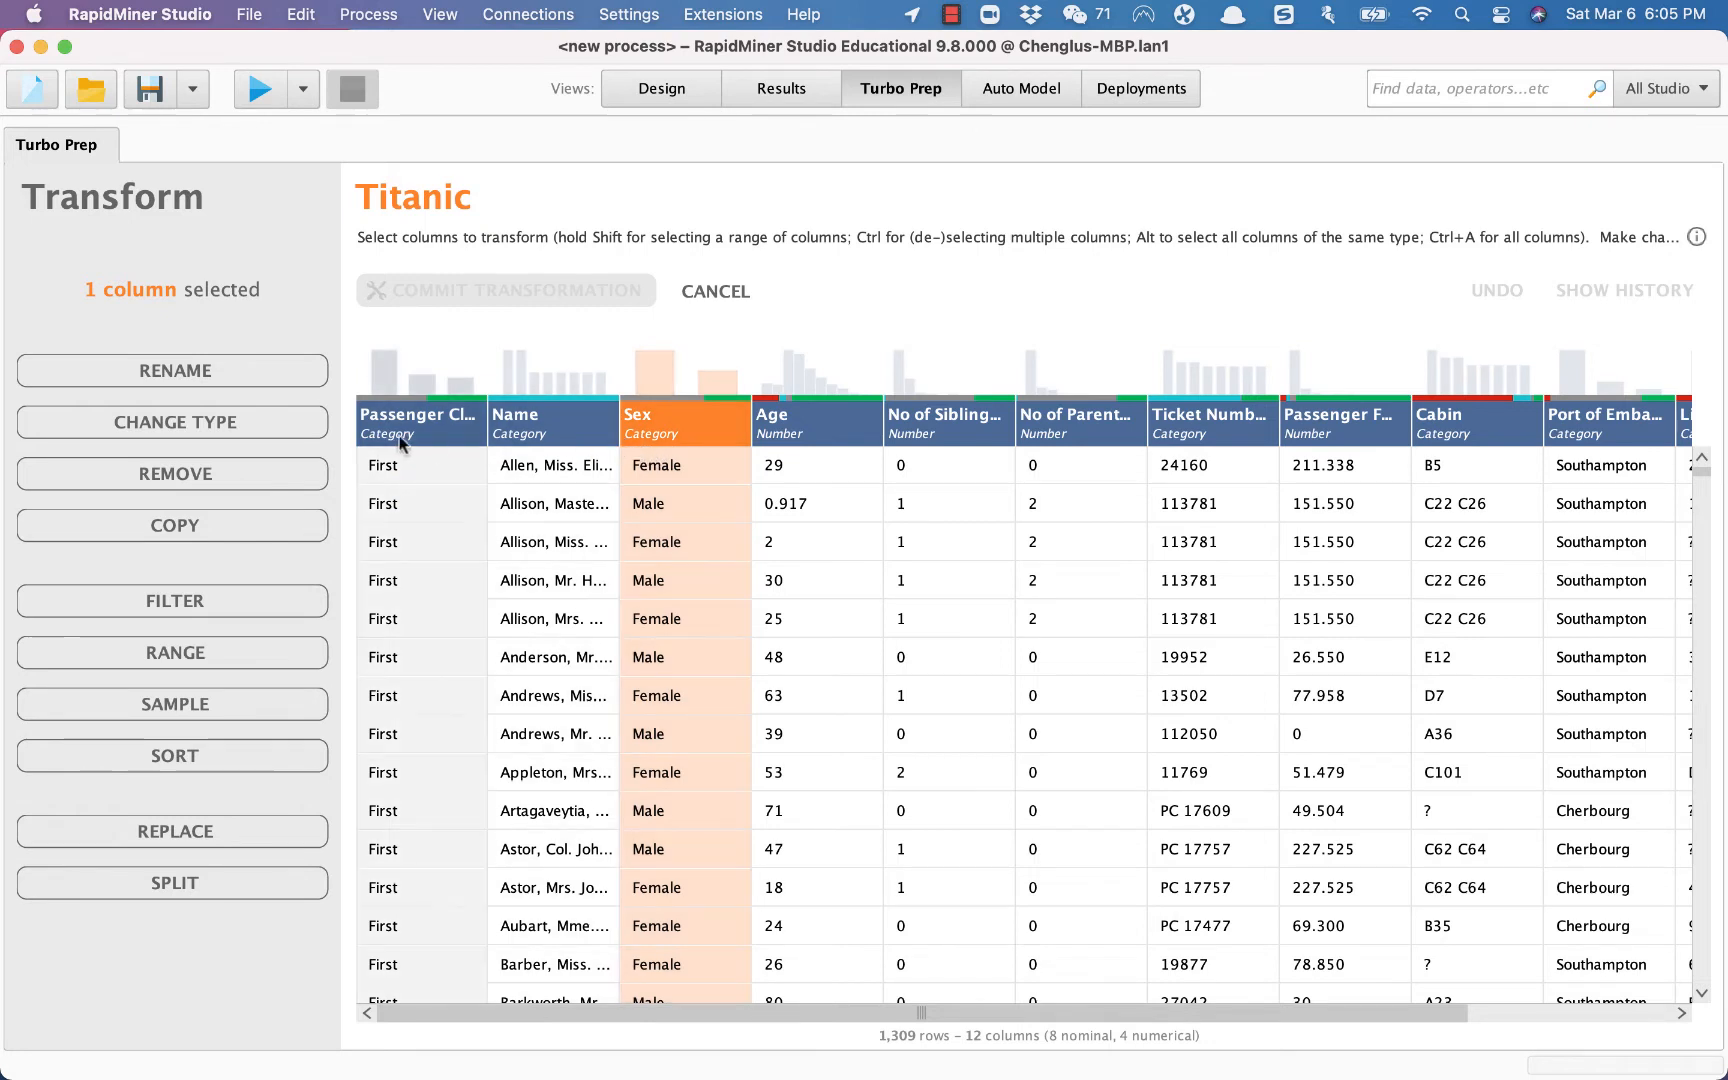
pyautogui.click(234, 415)
pyautogui.click(236, 474)
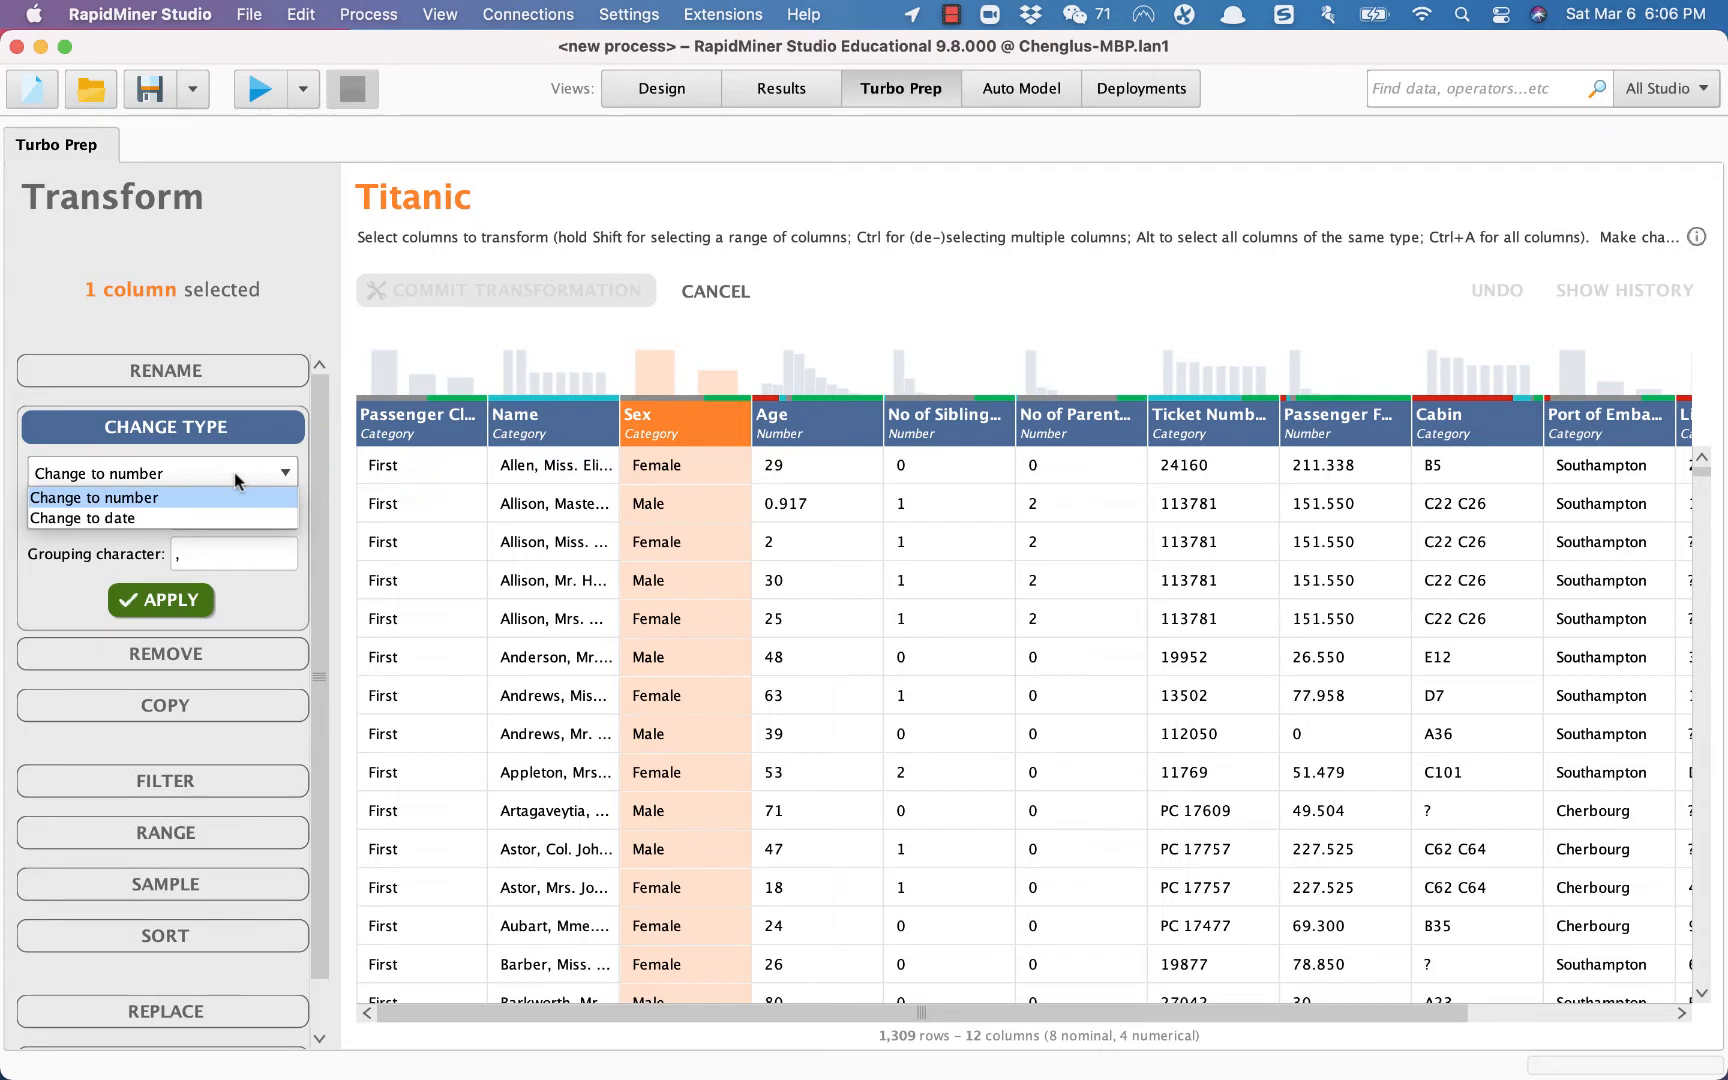
pyautogui.click(234, 473)
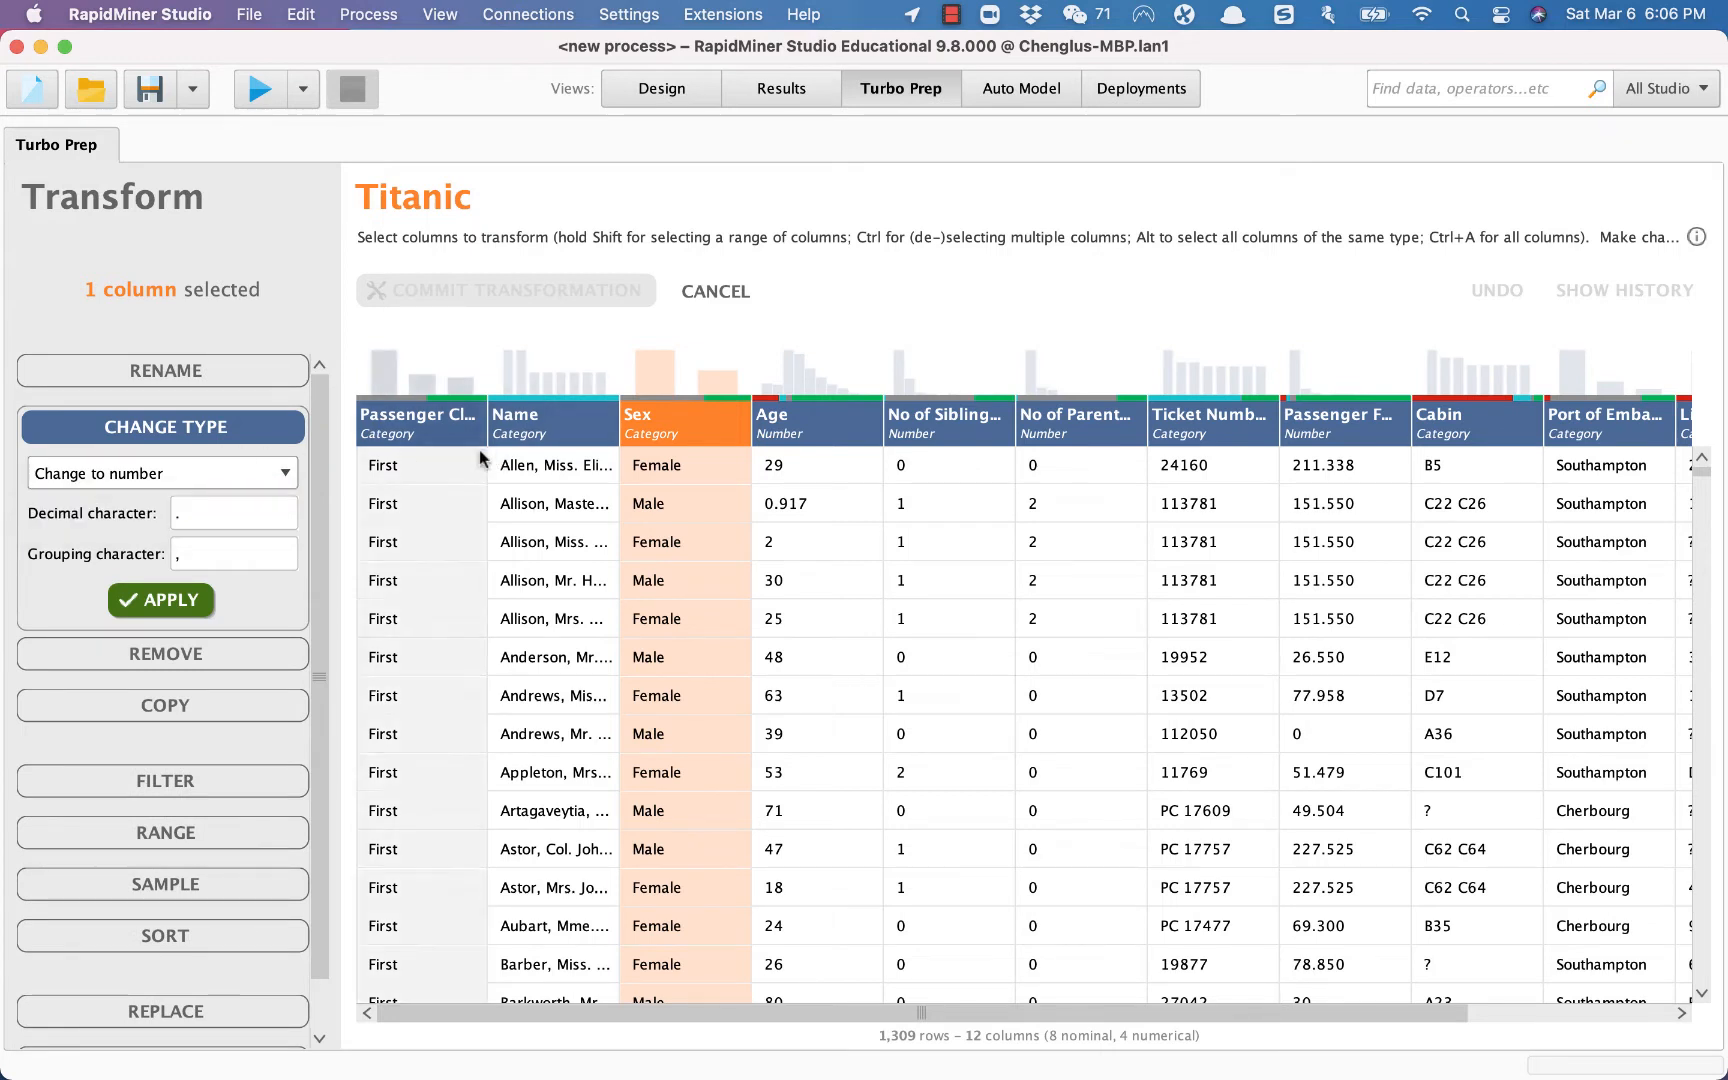
pyautogui.click(240, 427)
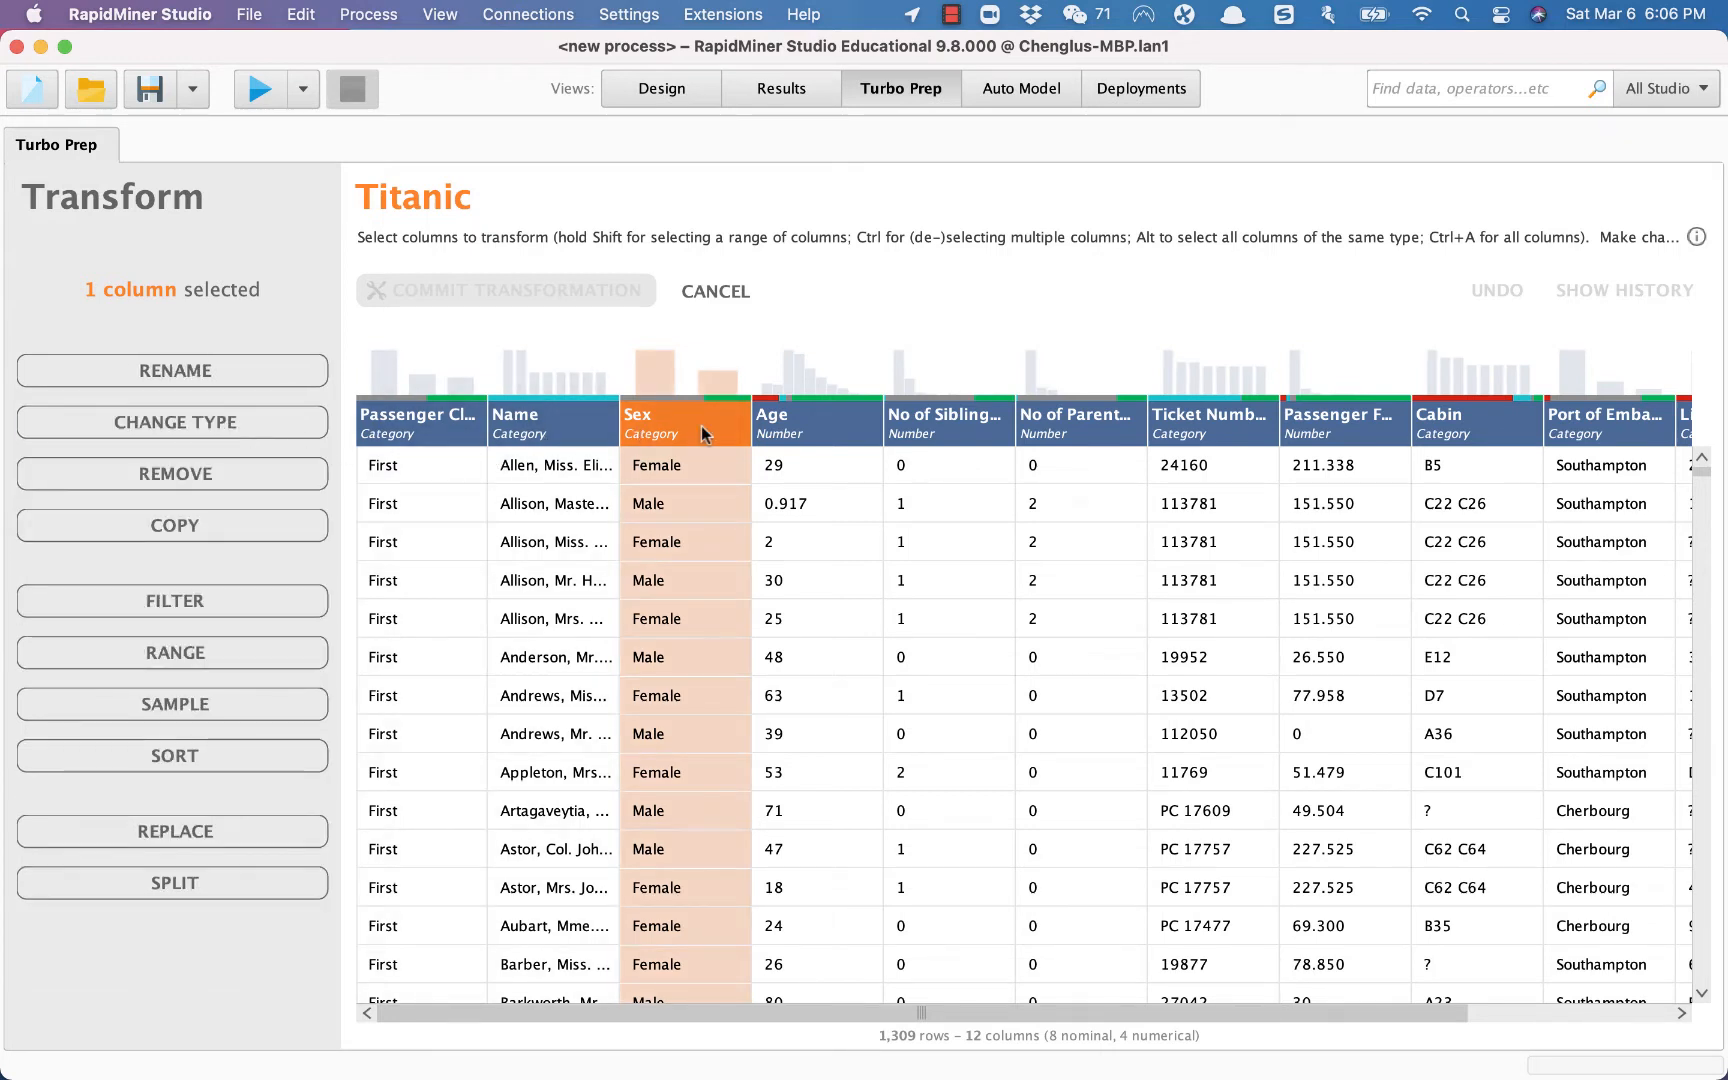
# - Look through all the Titanic columns and their types, and select the Age column for transformation
pyautogui.moveTo(846, 421)
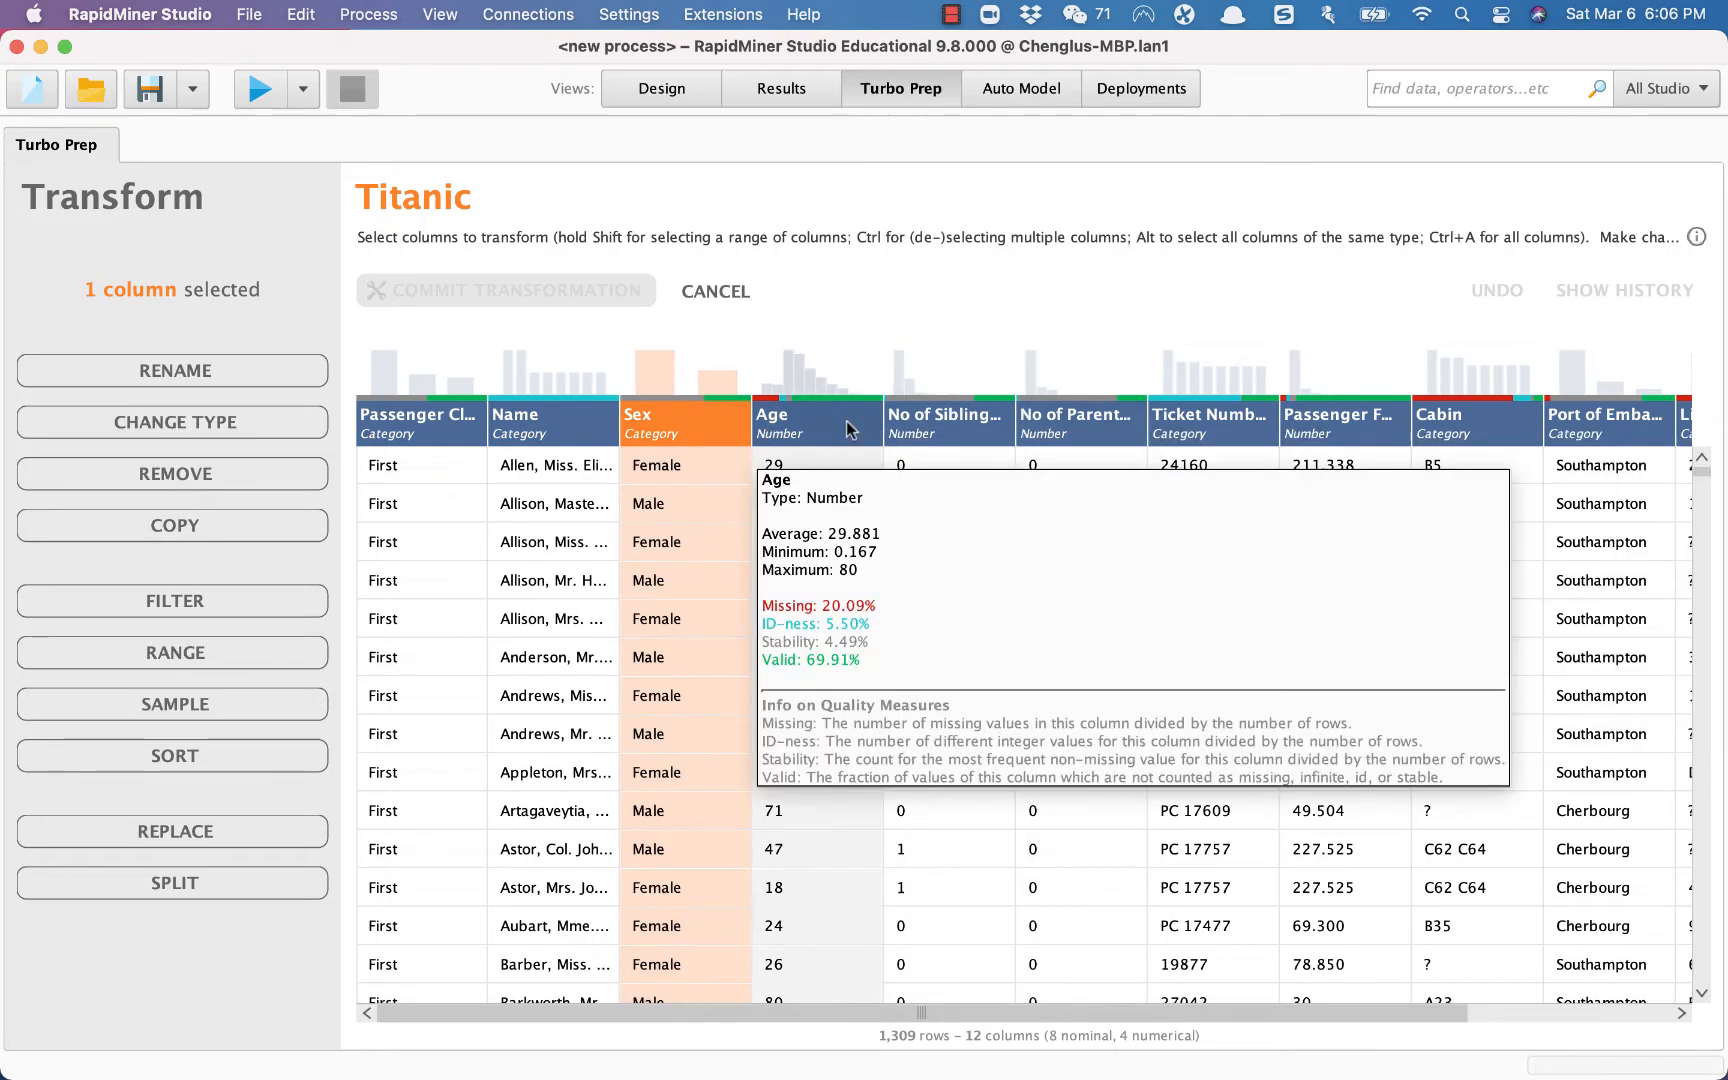
pyautogui.hscroll(5, 846, 421)
pyautogui.hscroll(-3, 846, 421)
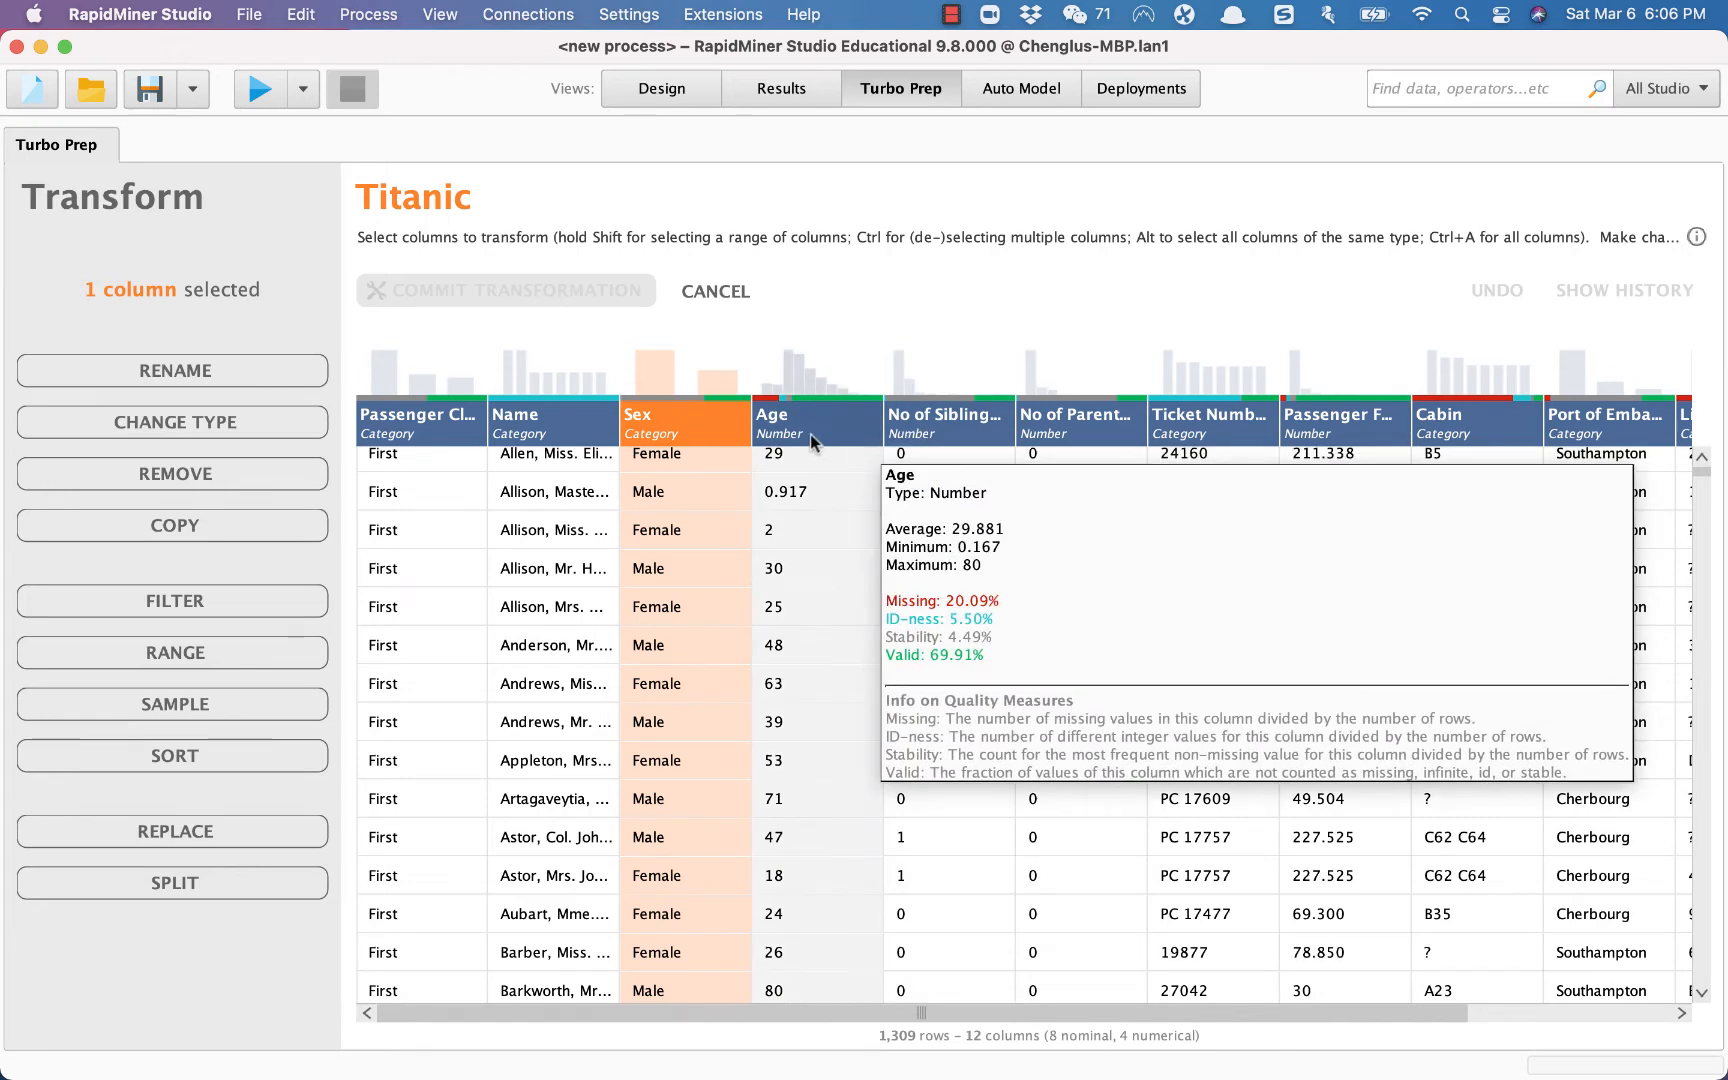
pyautogui.hscroll(3, 810, 433)
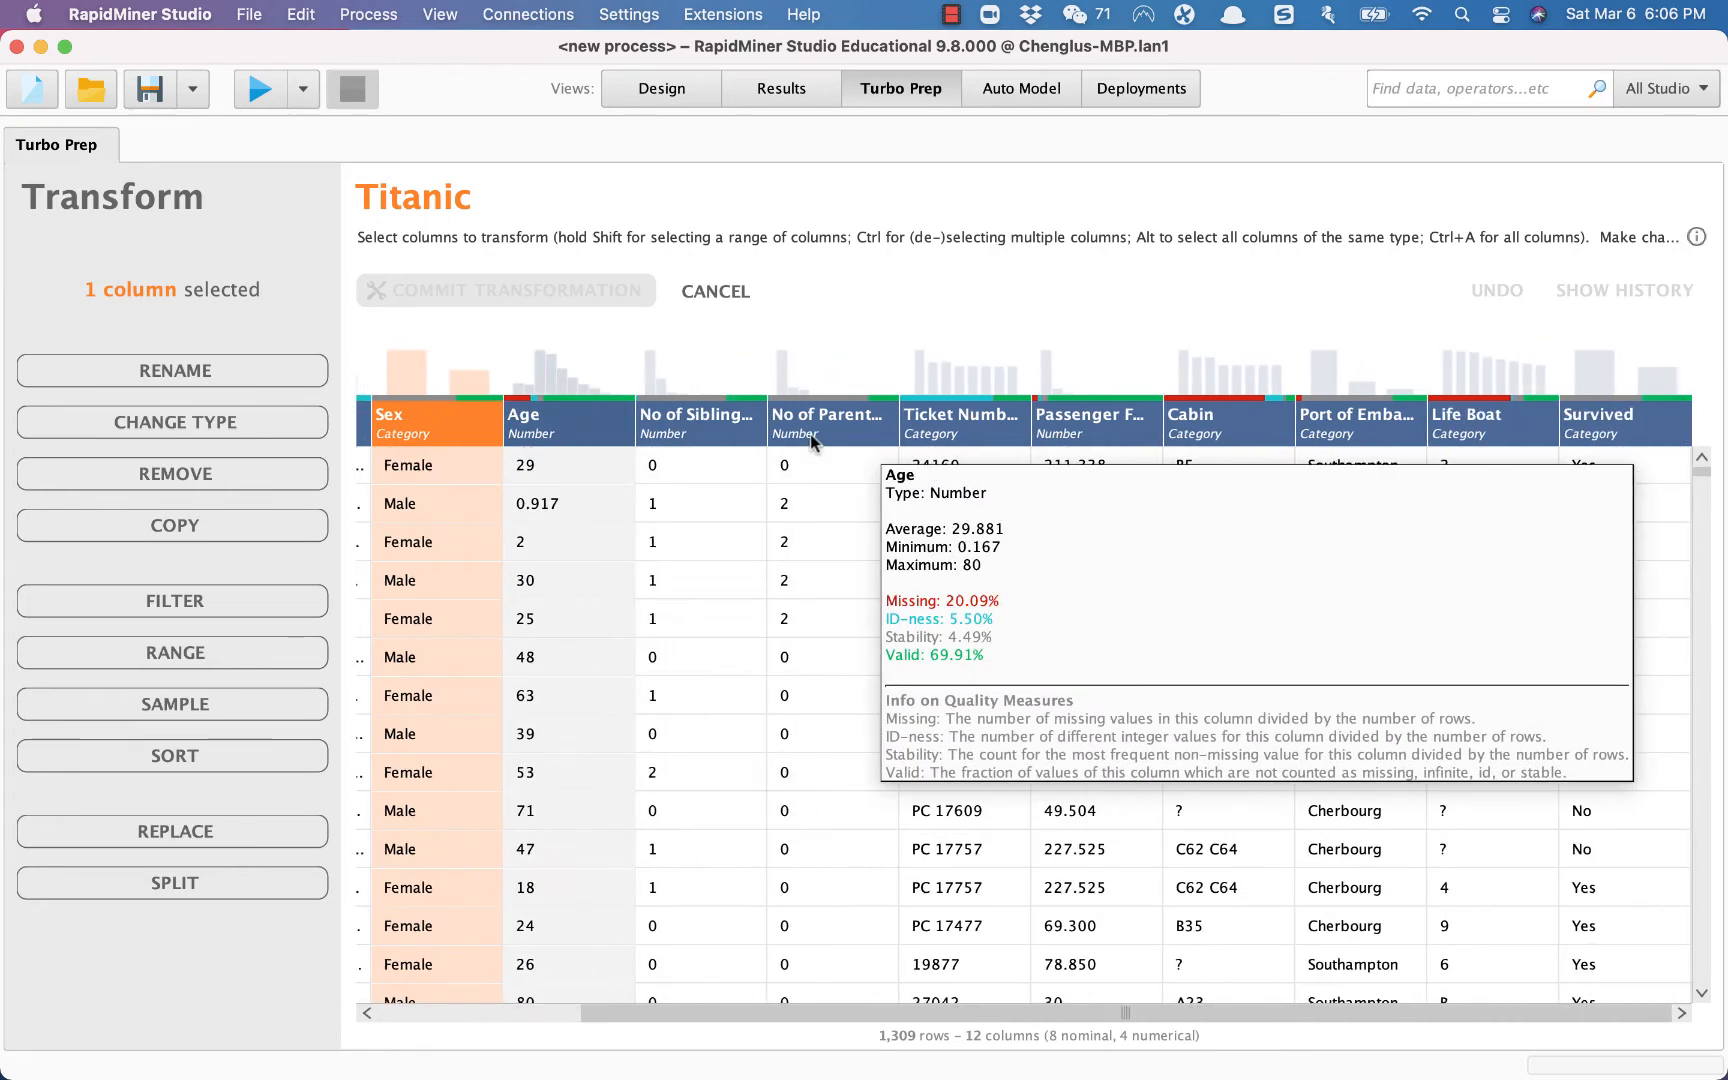
pyautogui.hscroll(-3, 810, 433)
pyautogui.hscroll(3, 1390, 434)
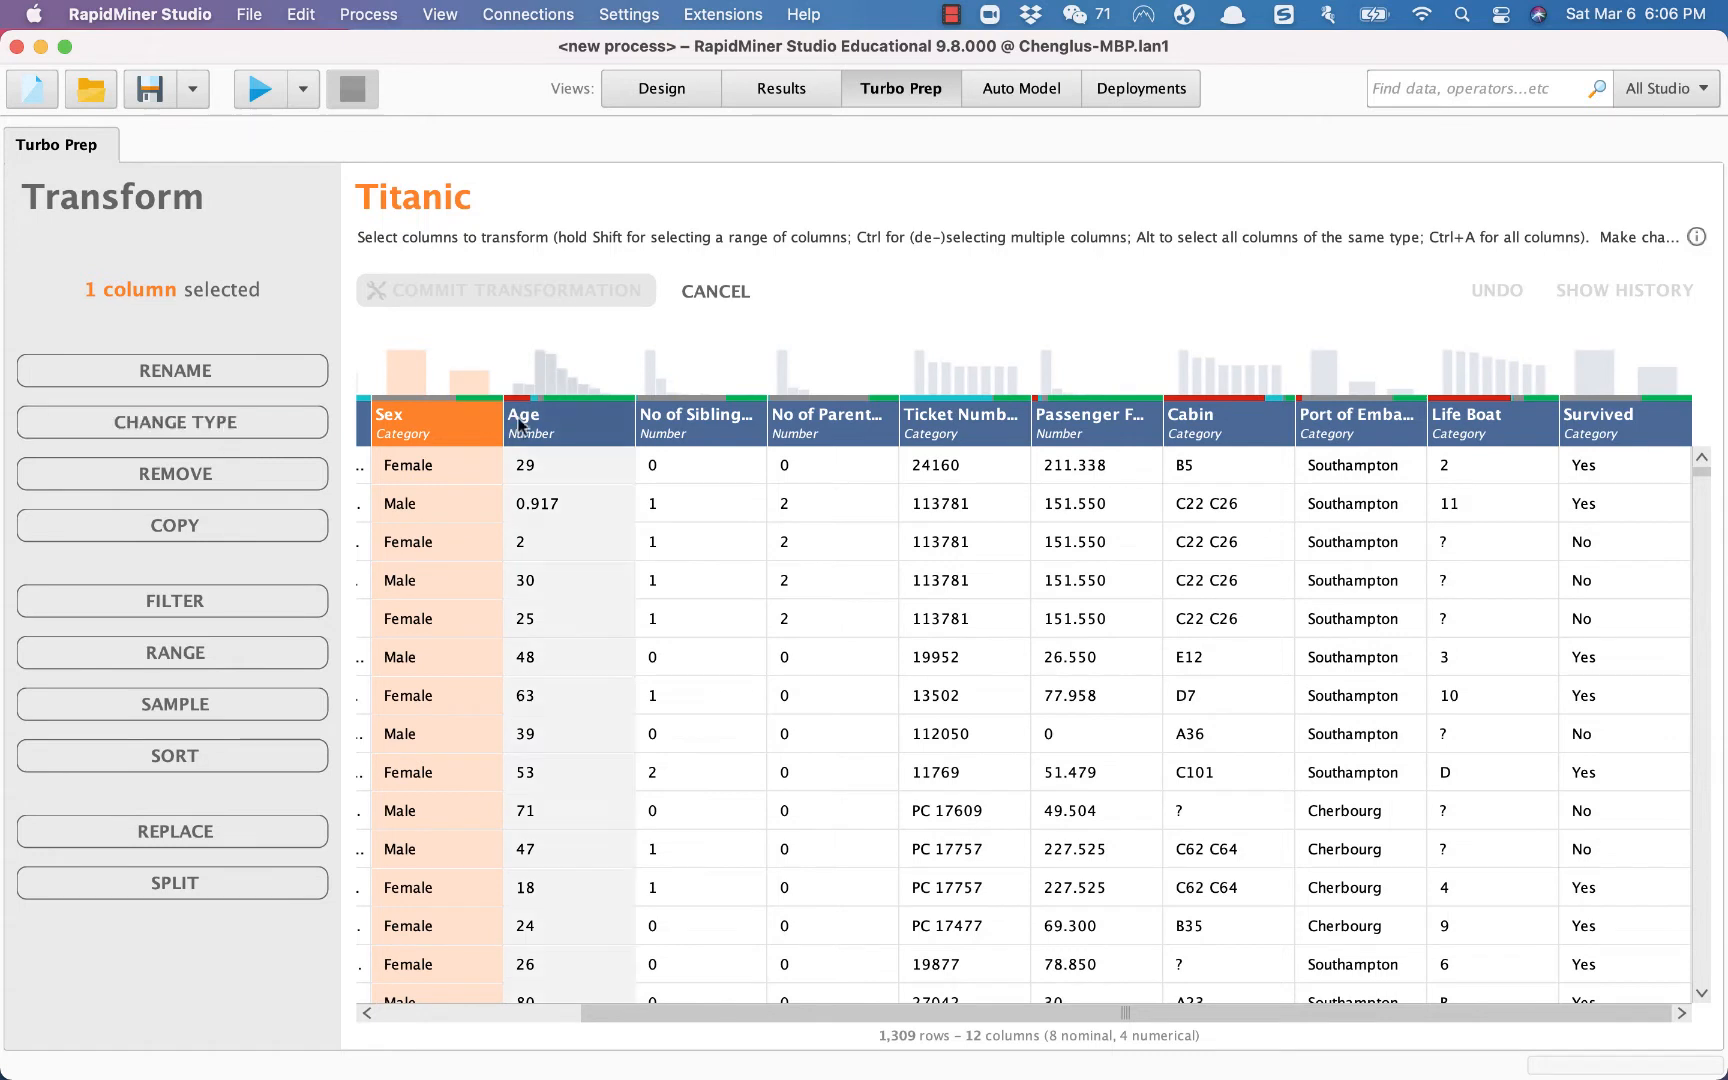
pyautogui.click(585, 425)
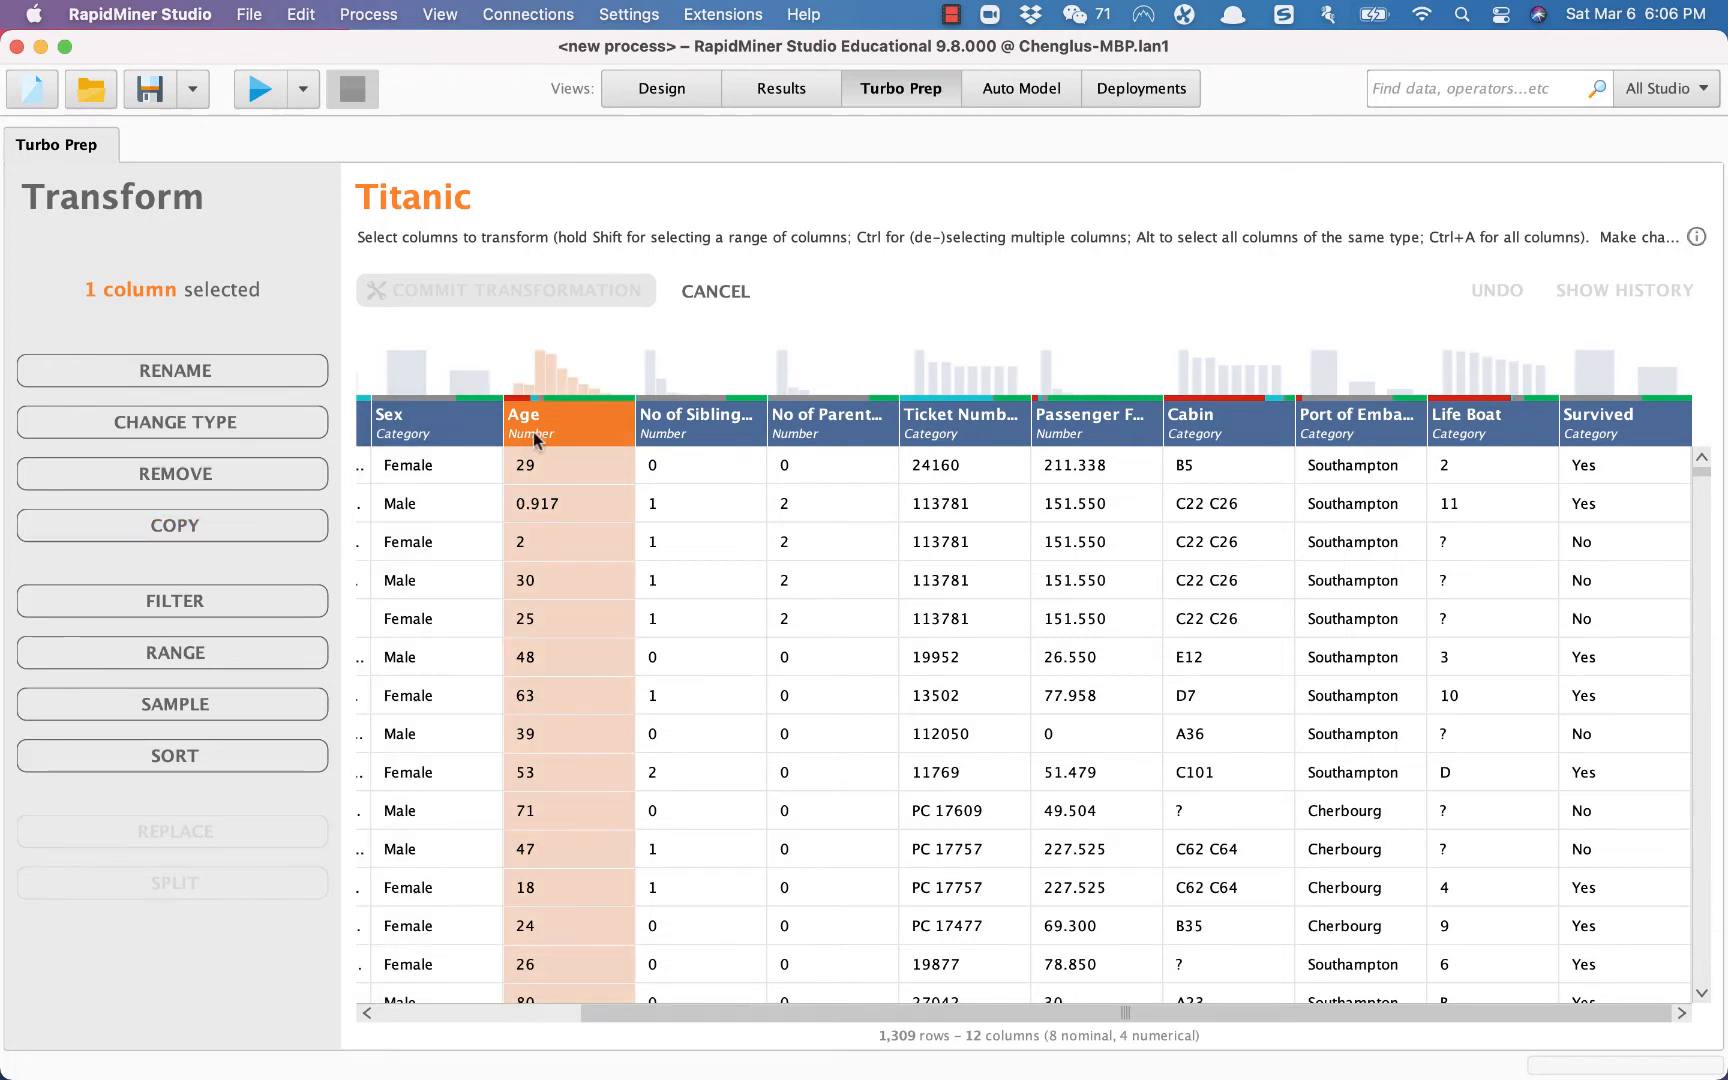
pyautogui.moveTo(537, 437)
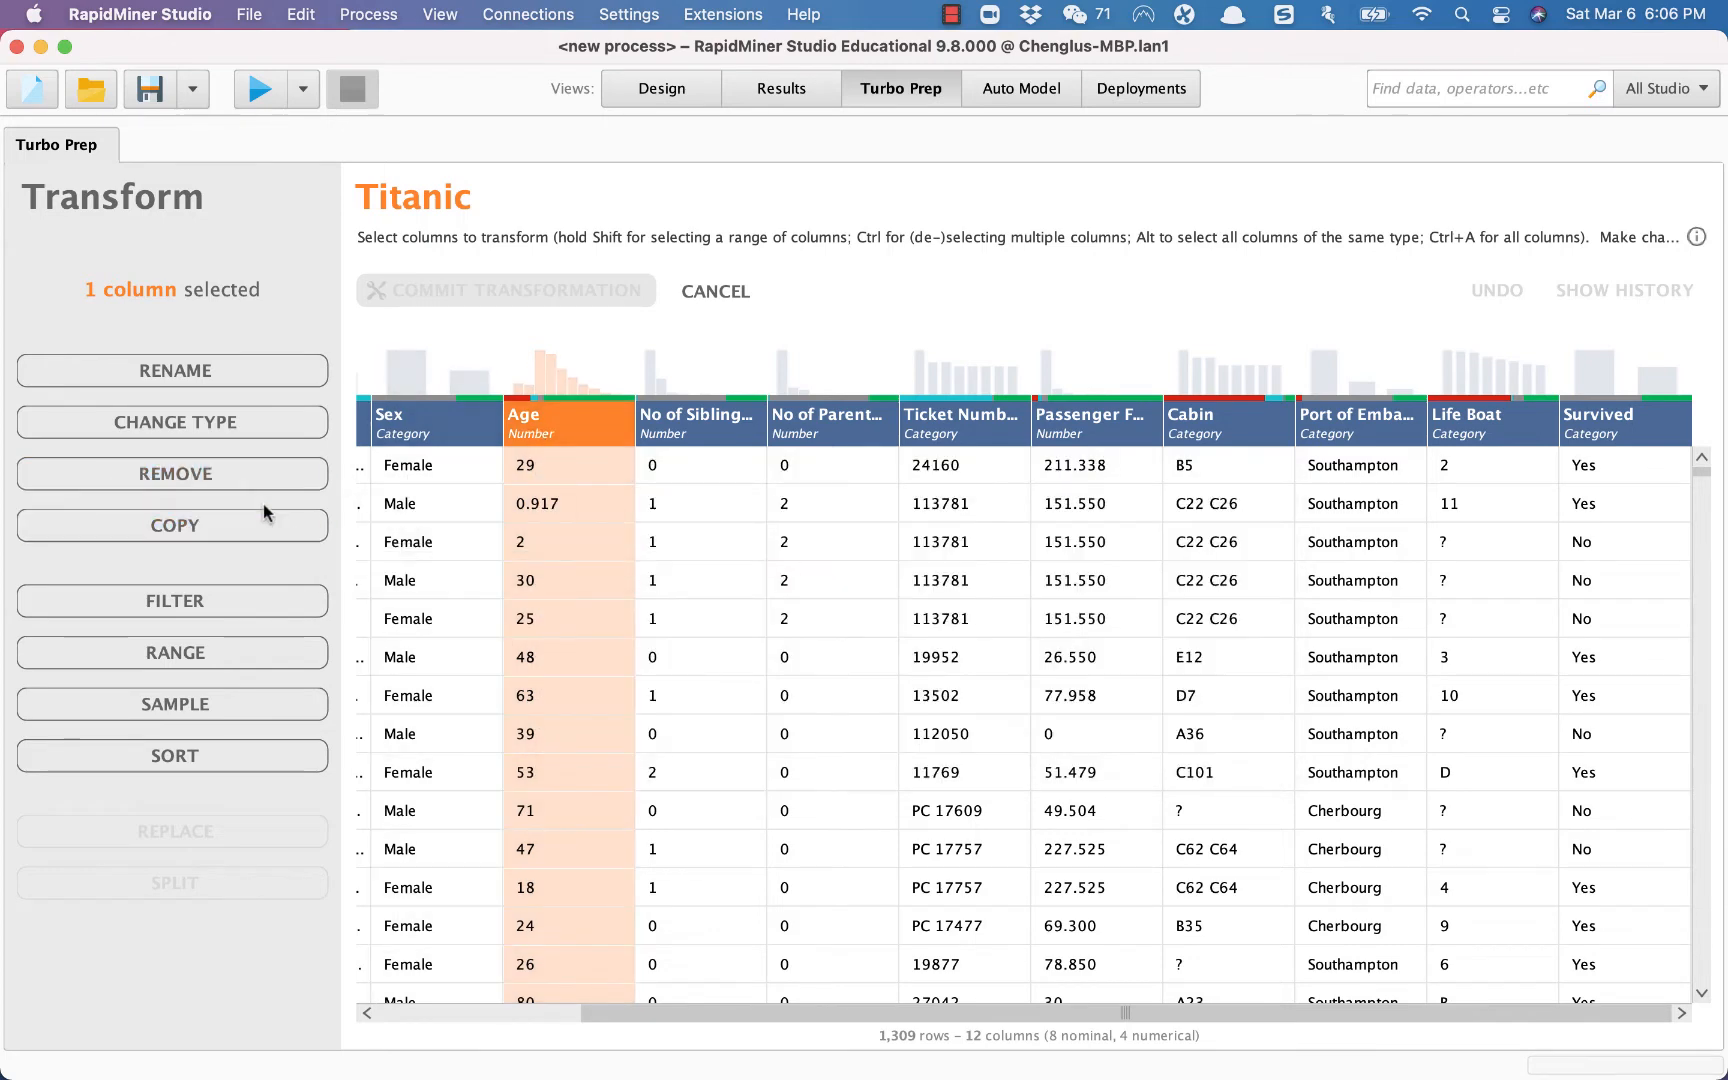
# - Copy the Age column into a new column named age_category
pyautogui.click(247, 526)
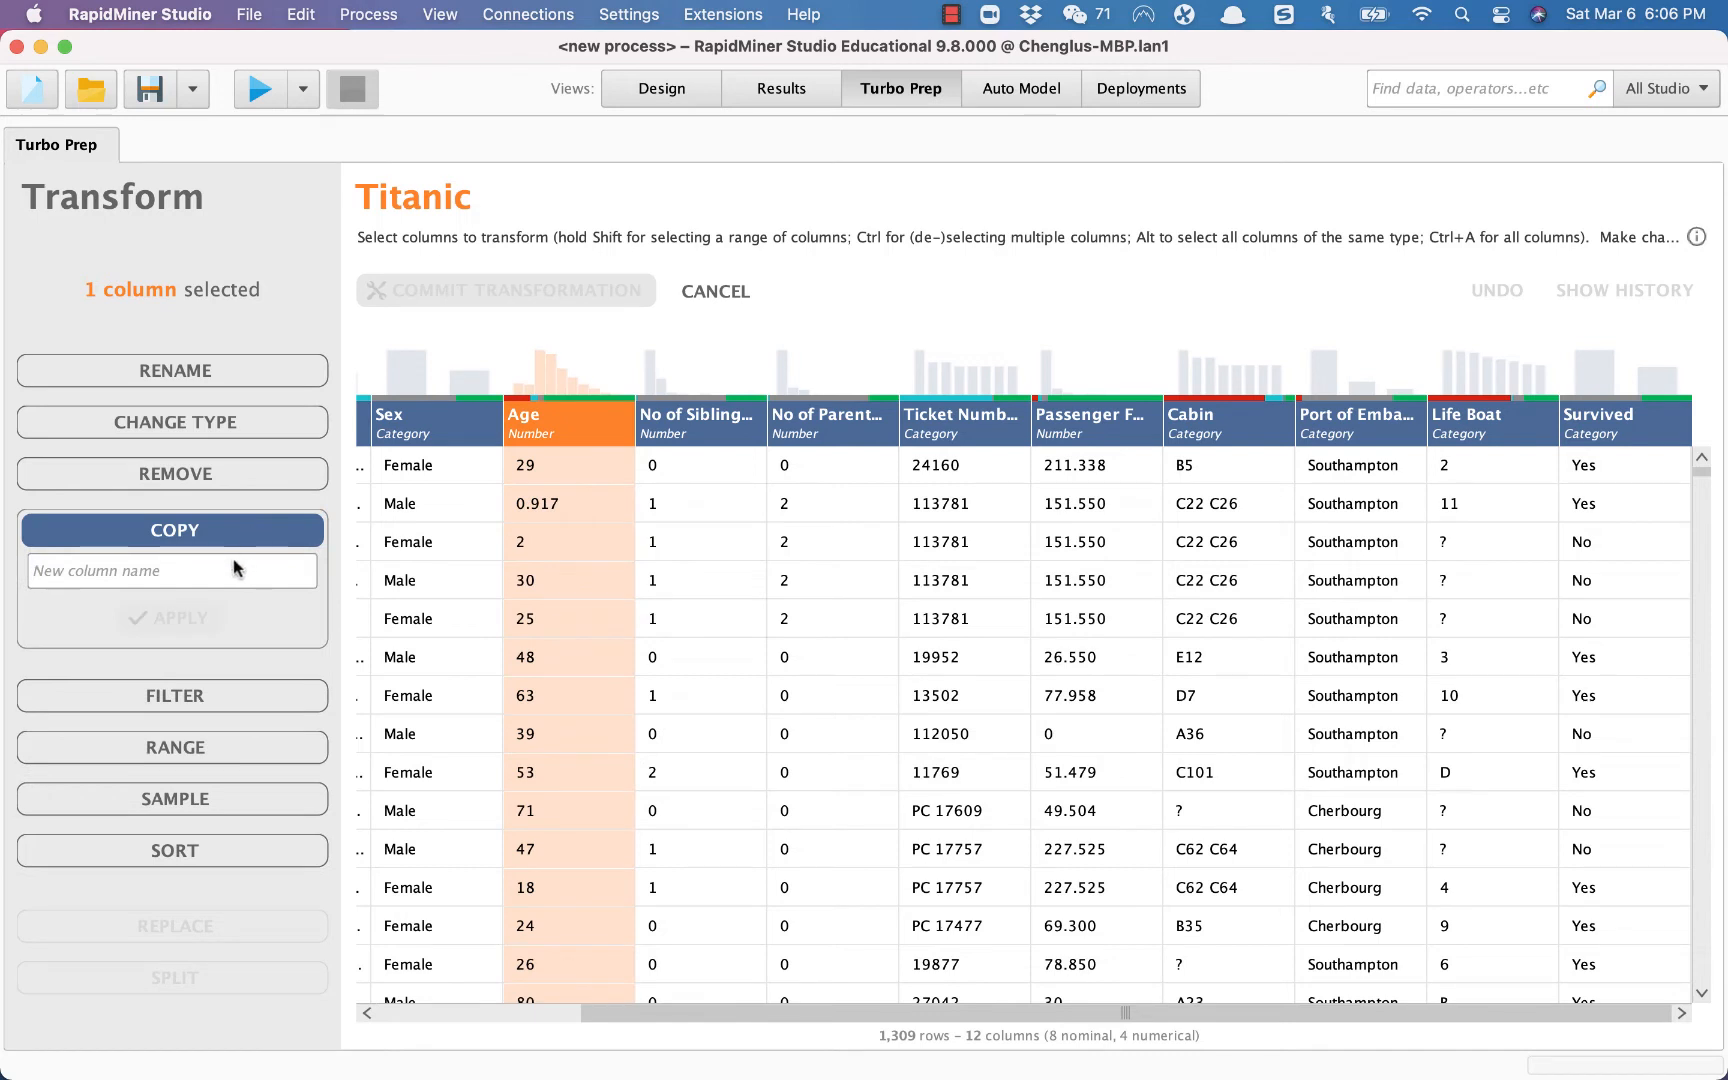
pyautogui.write('age_categor')
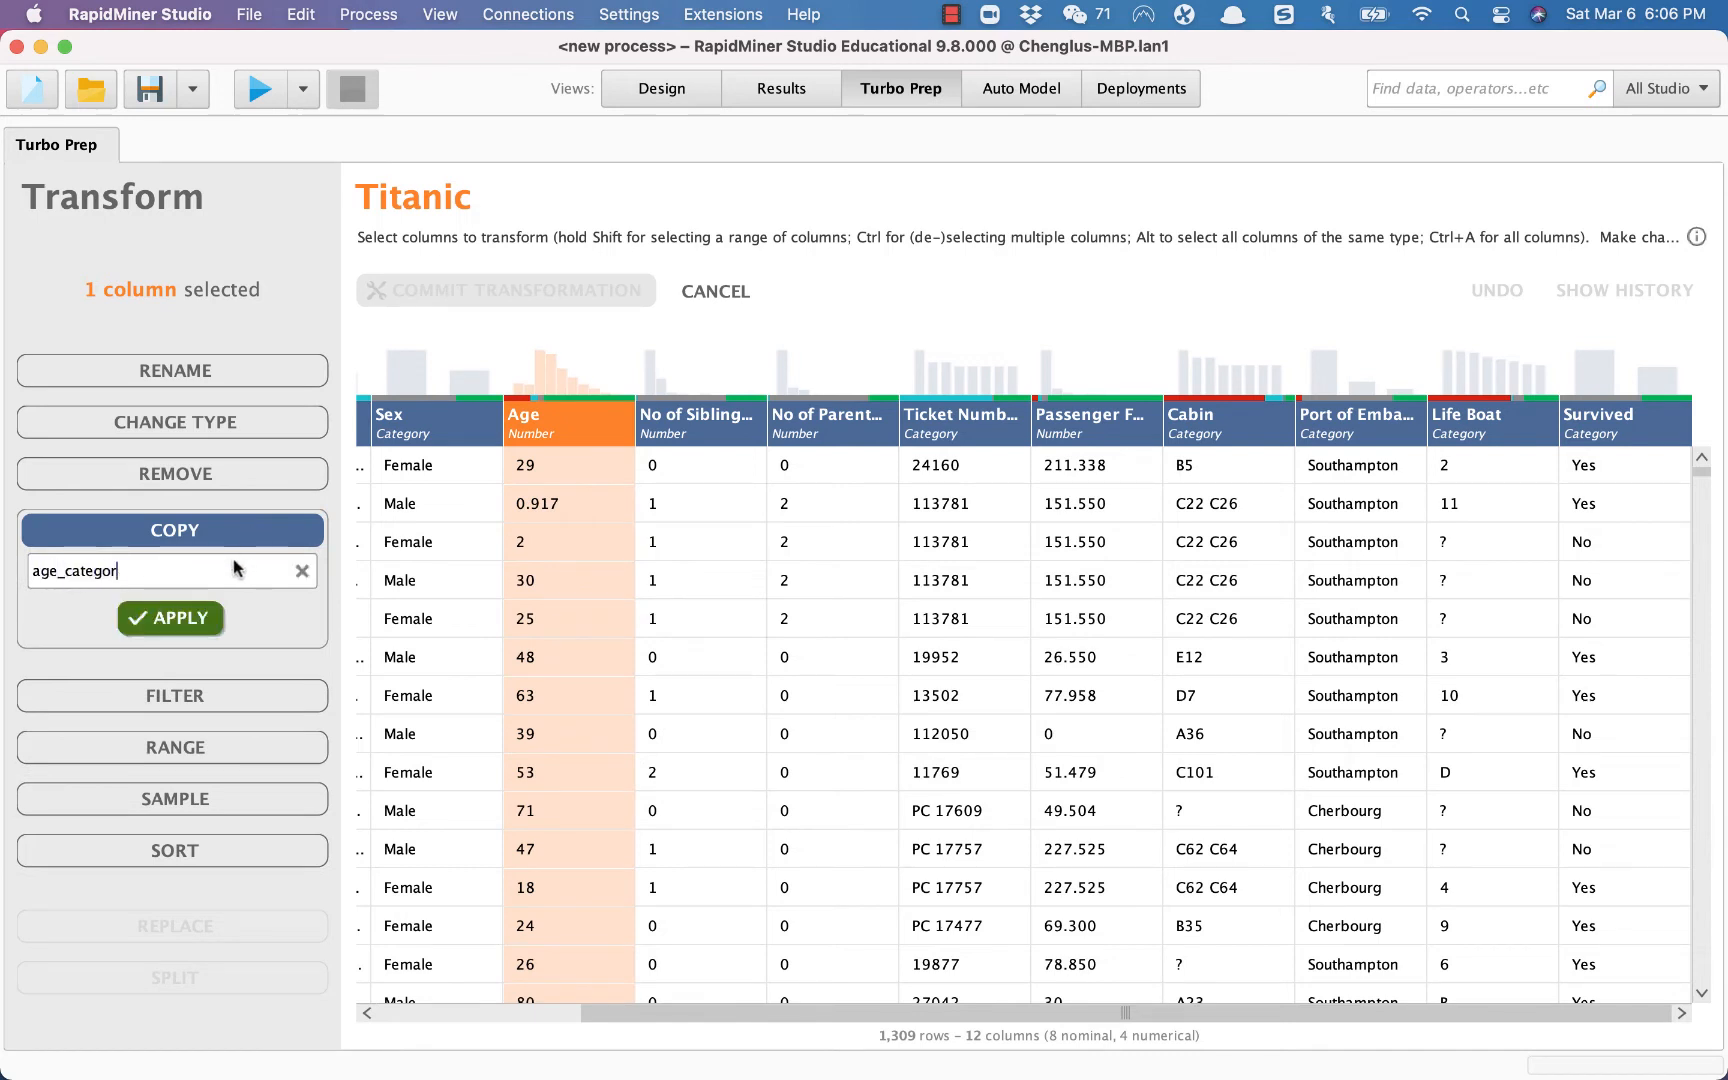
pyautogui.write('y')
pyautogui.click(188, 617)
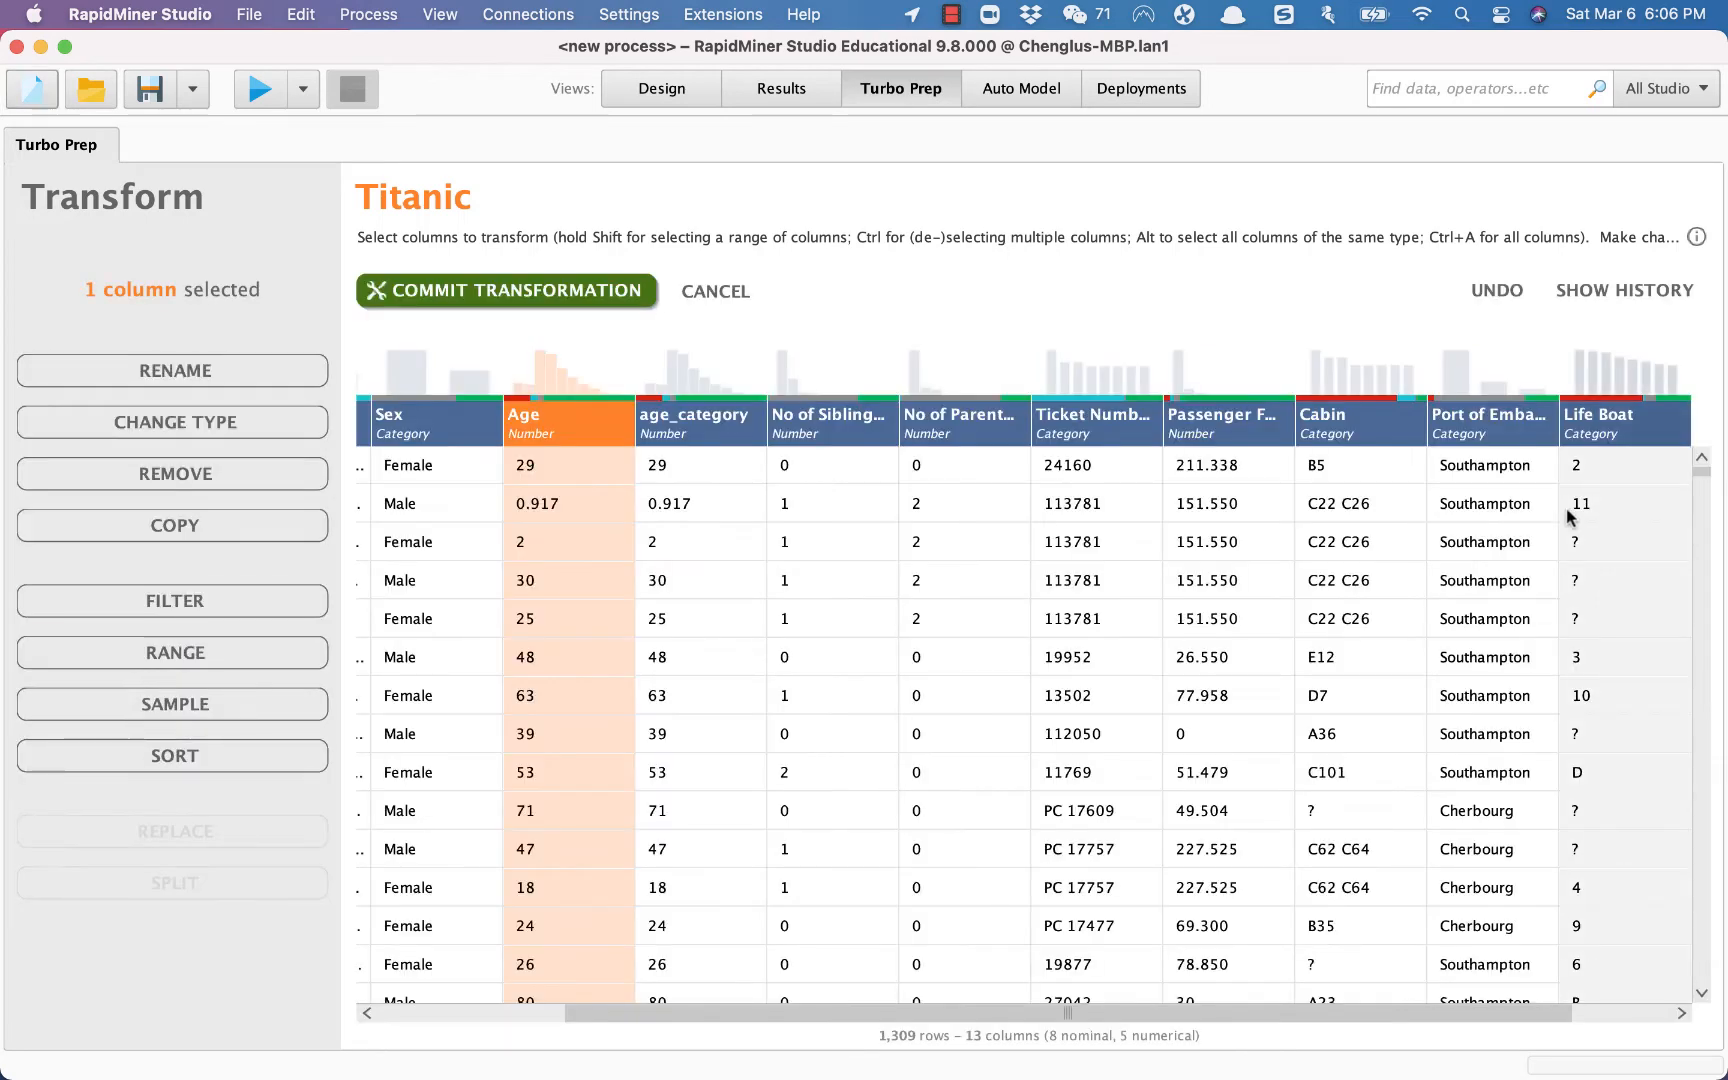
# - Look over the widened Titanic table and compare the values of the Age and age_category columns
pyautogui.hscroll(3, 980, 567)
pyautogui.hscroll(-5, 980, 567)
pyautogui.scroll(-1, 605, 500)
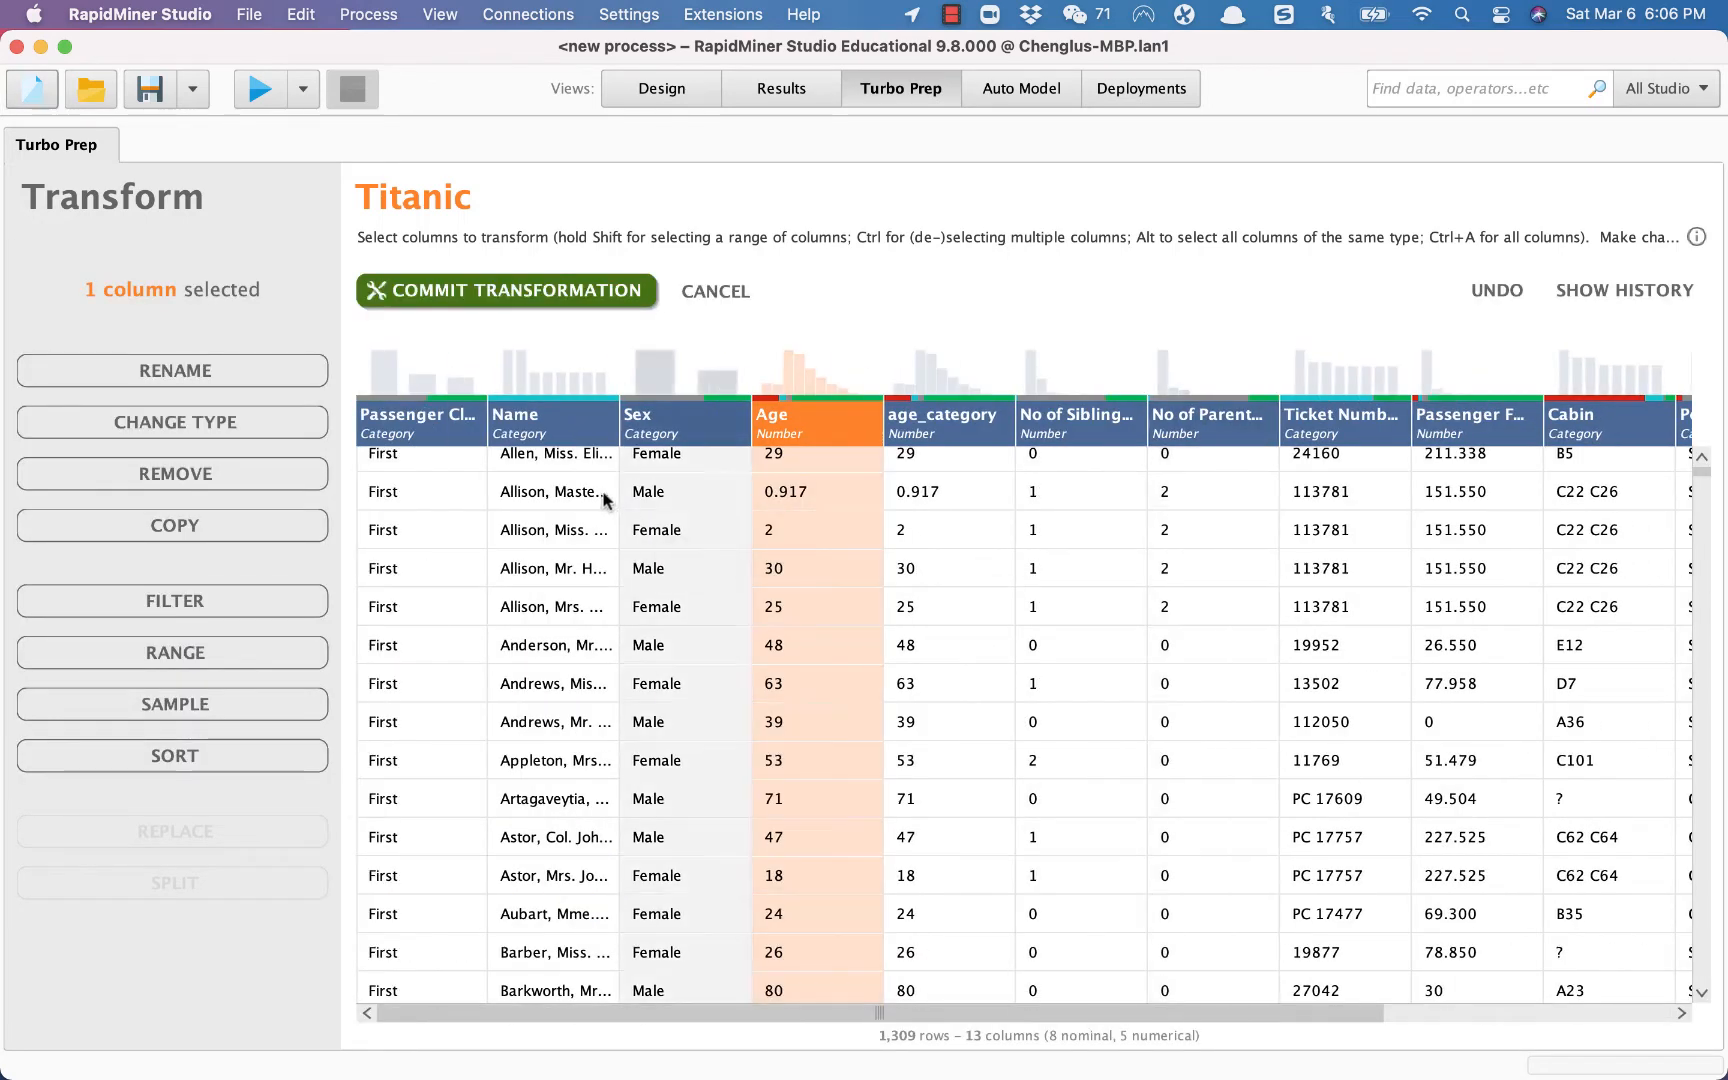
pyautogui.hscroll(3, 791, 463)
pyautogui.scroll(1, 791, 463)
pyautogui.click(871, 420)
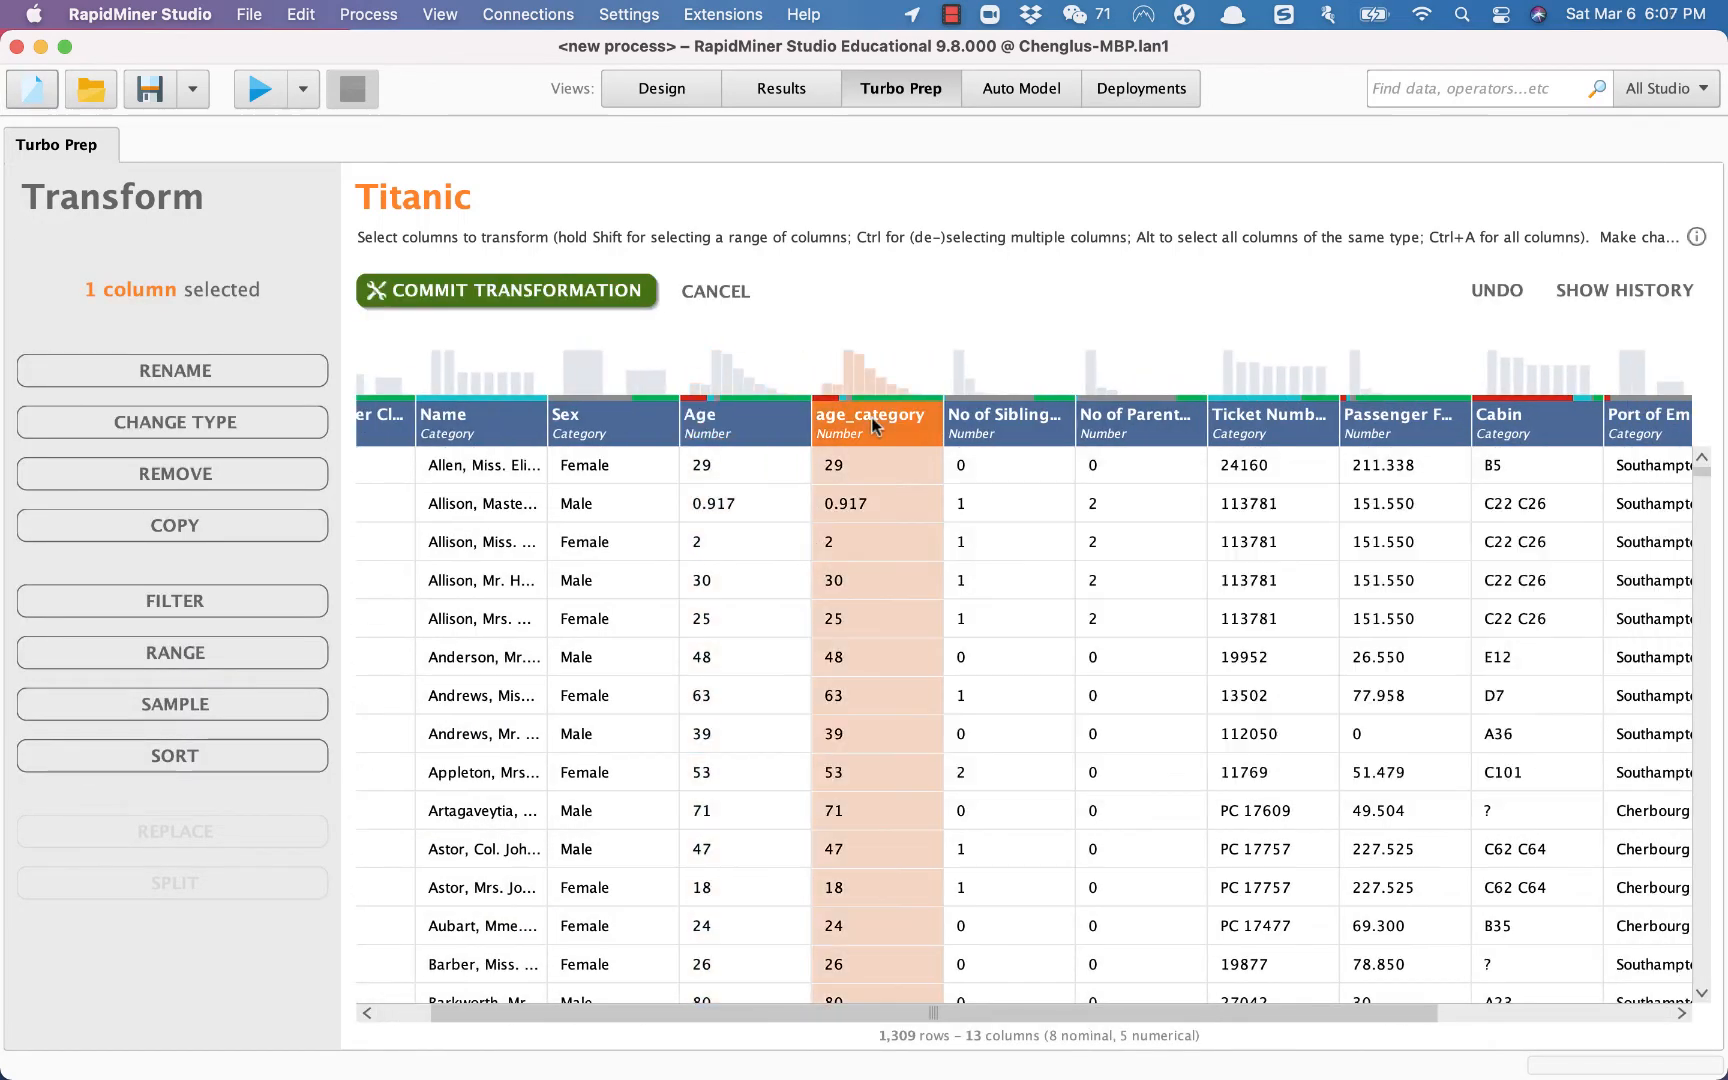
pyautogui.click(728, 470)
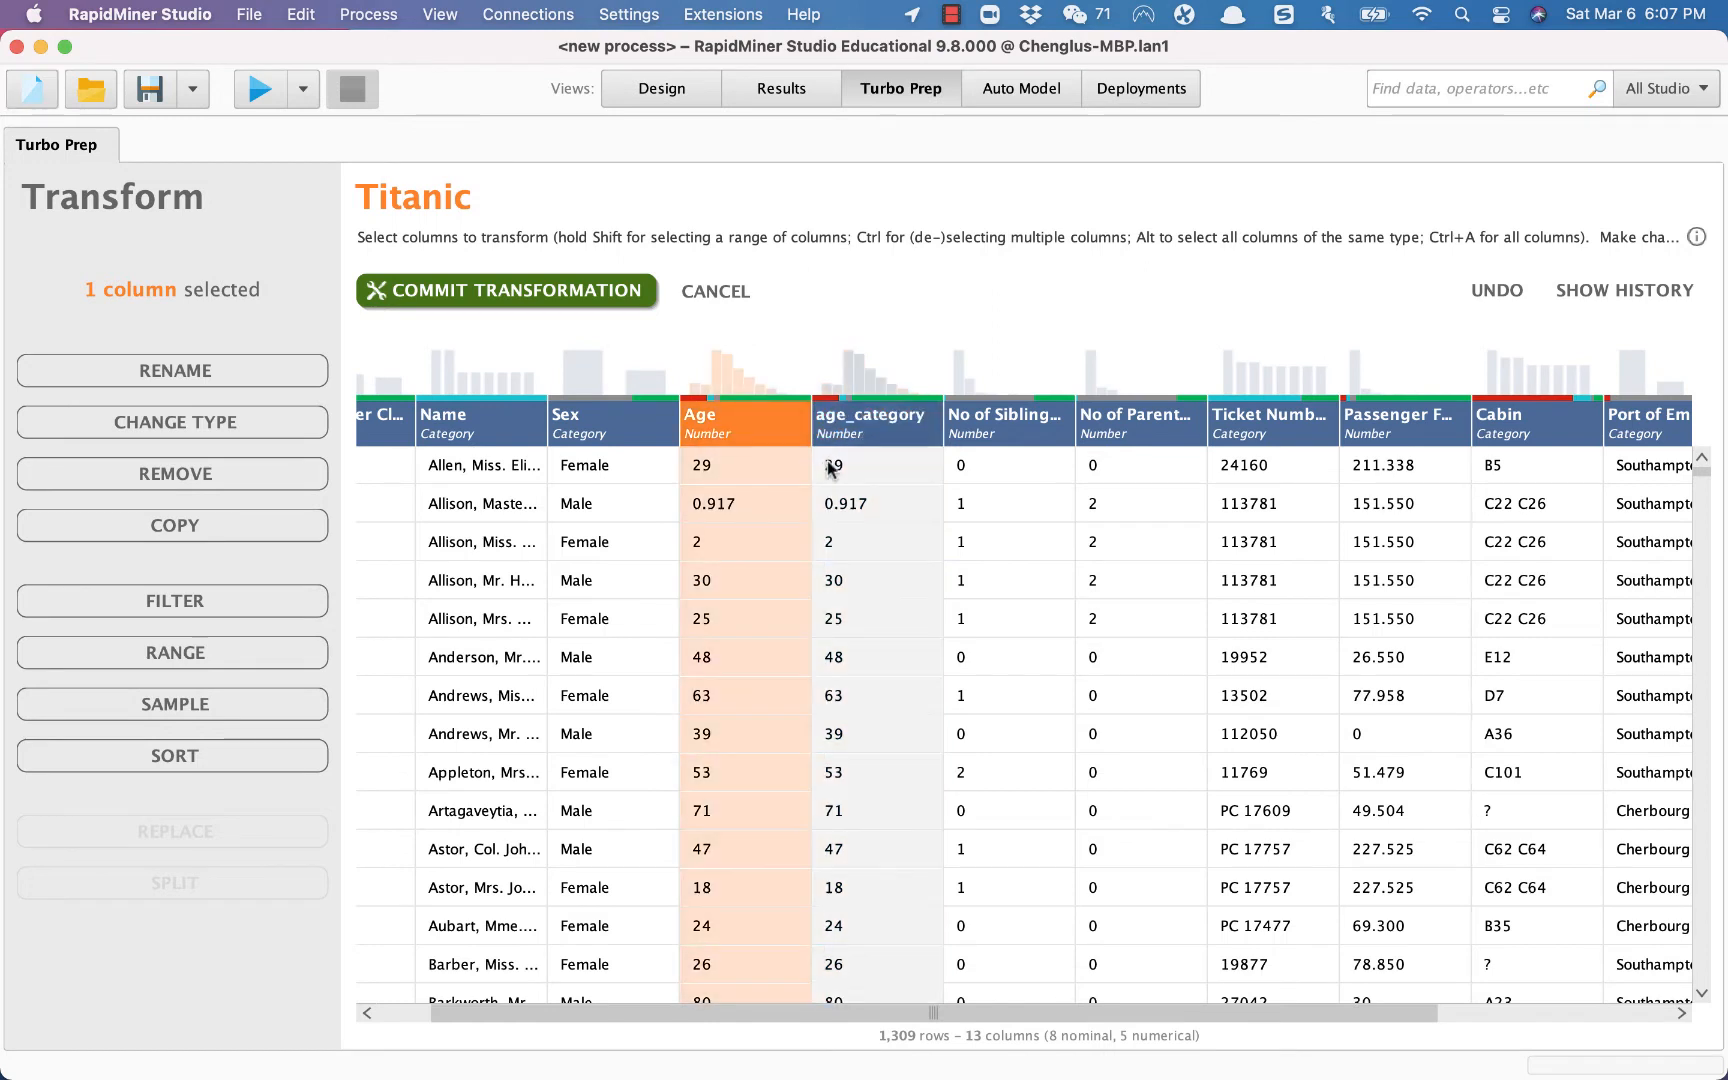
pyautogui.click(873, 423)
pyautogui.click(752, 442)
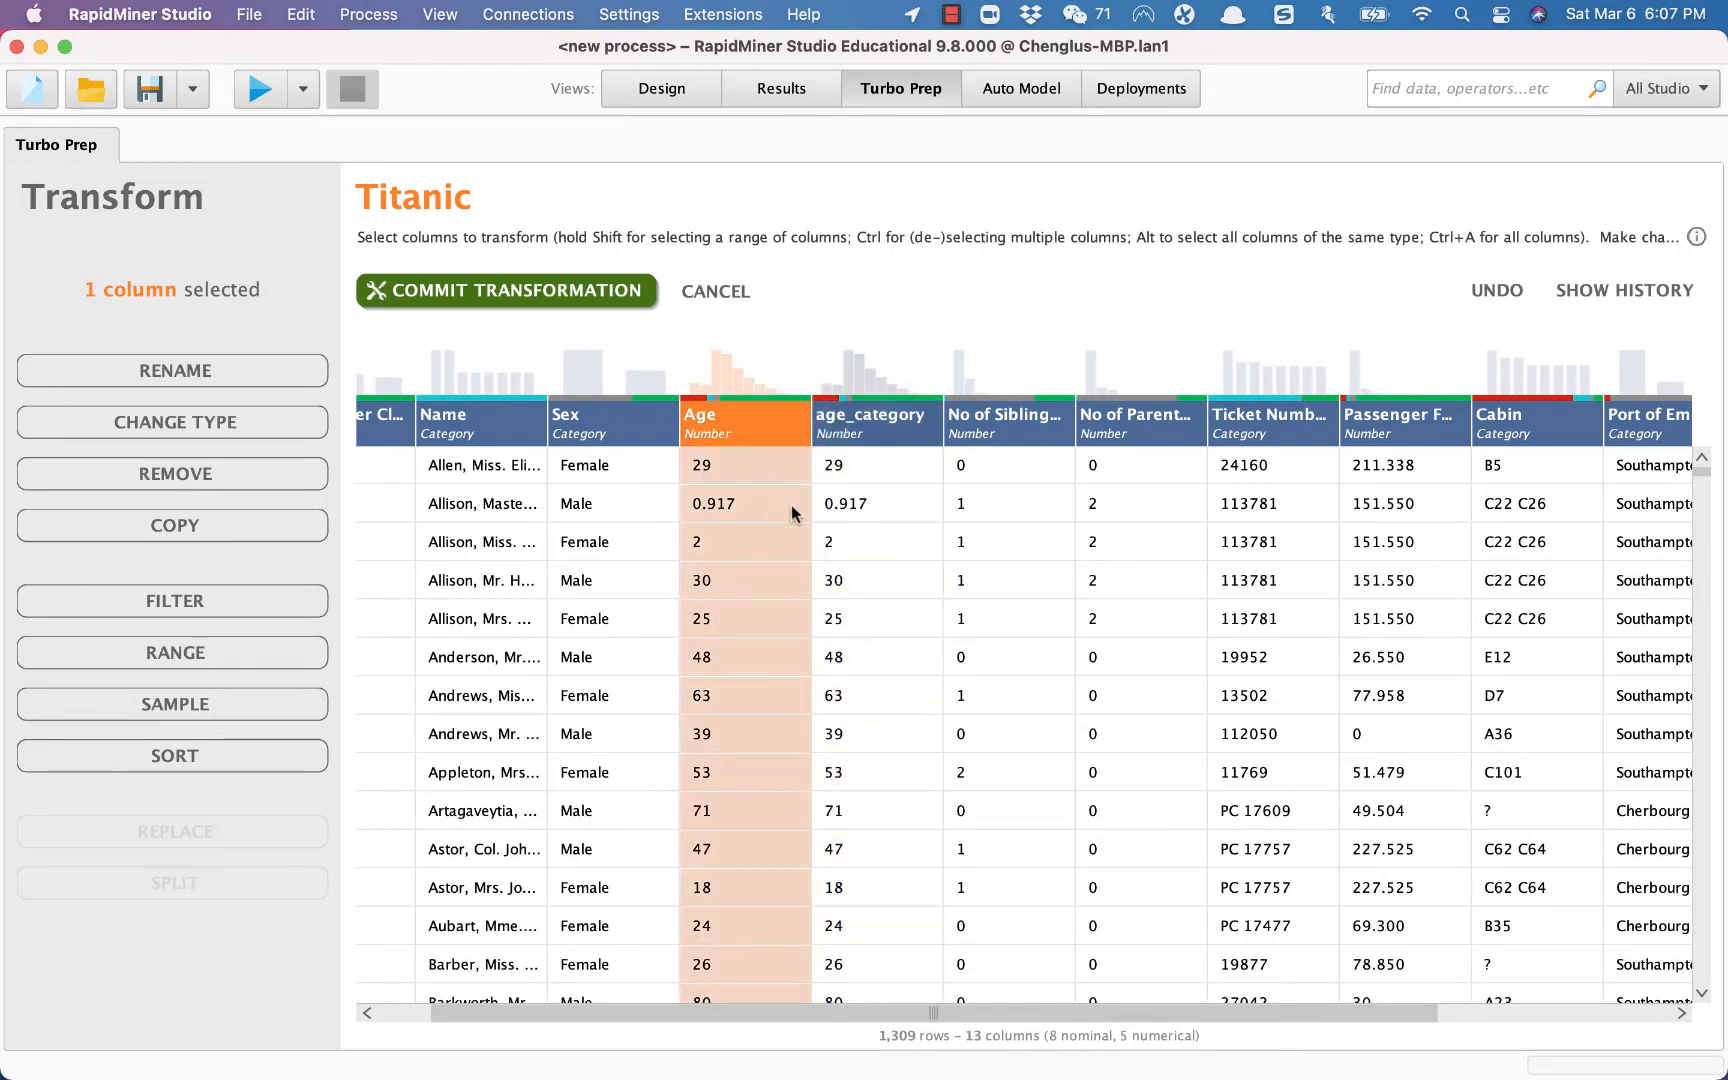
# - Check the quality measures of the Age and age_category columns, and remove the age_category column from the data set
pyautogui.click(868, 419)
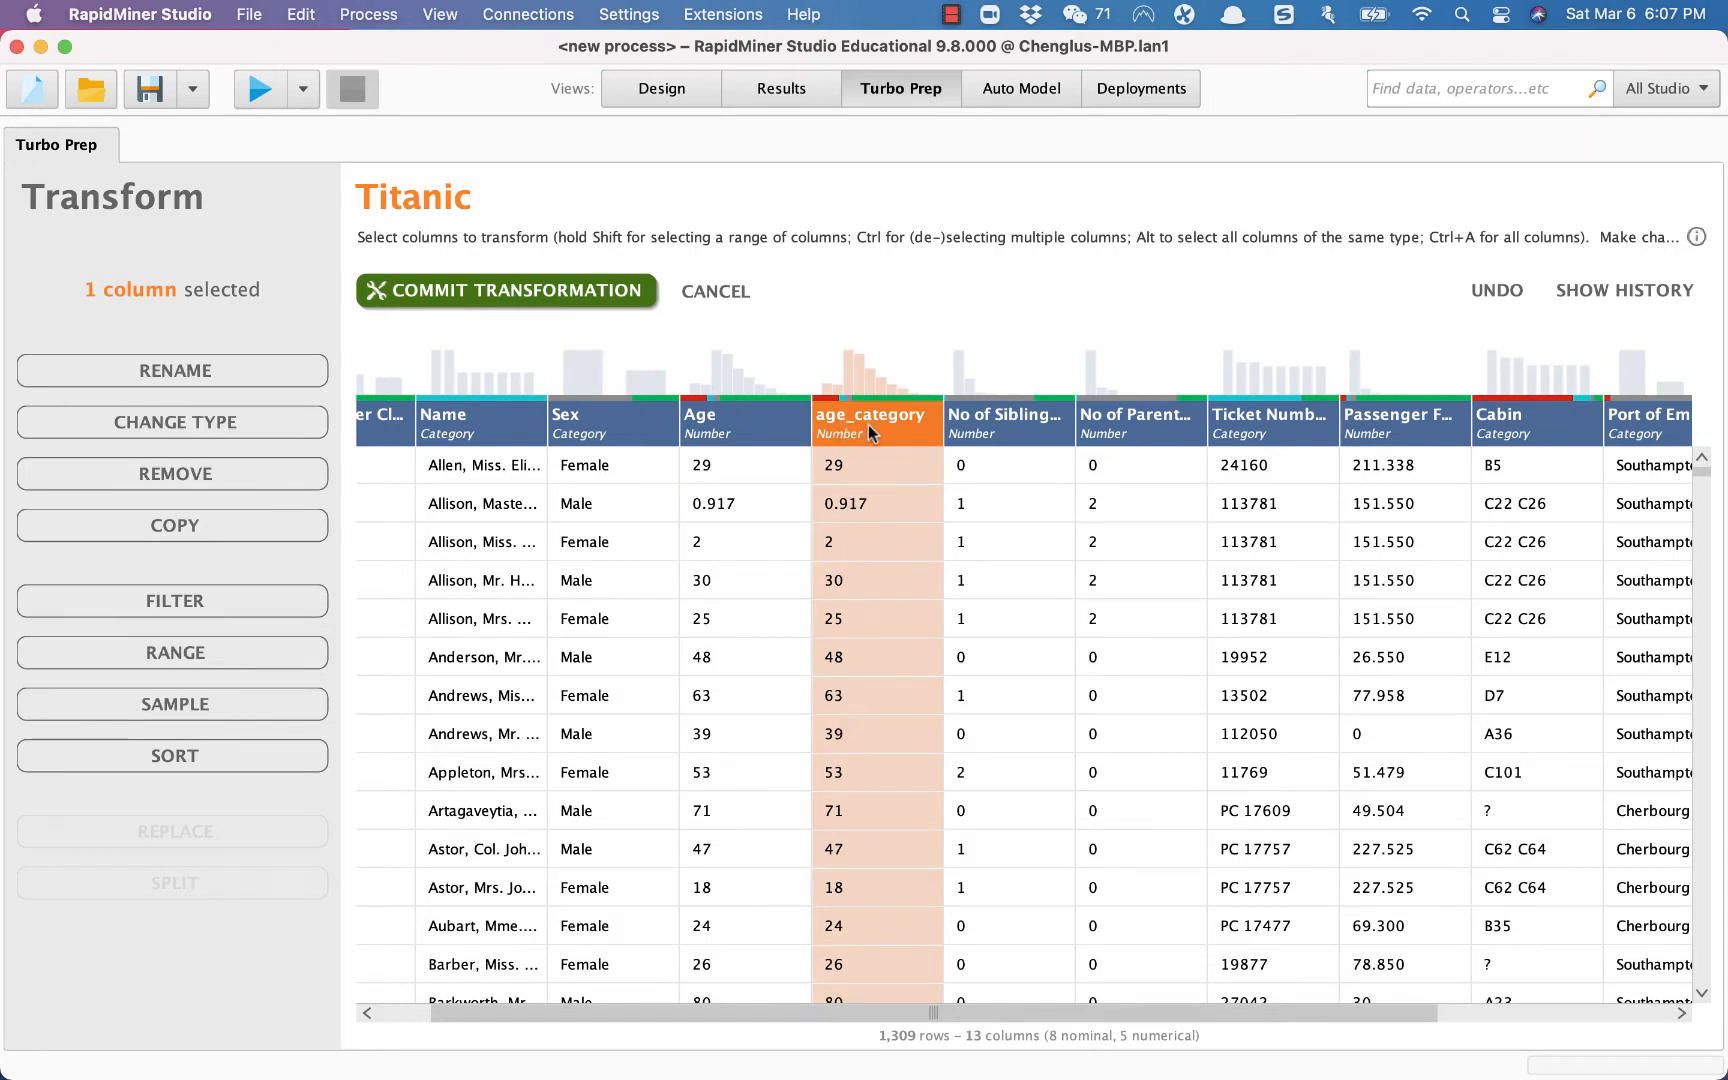
pyautogui.moveTo(868, 424)
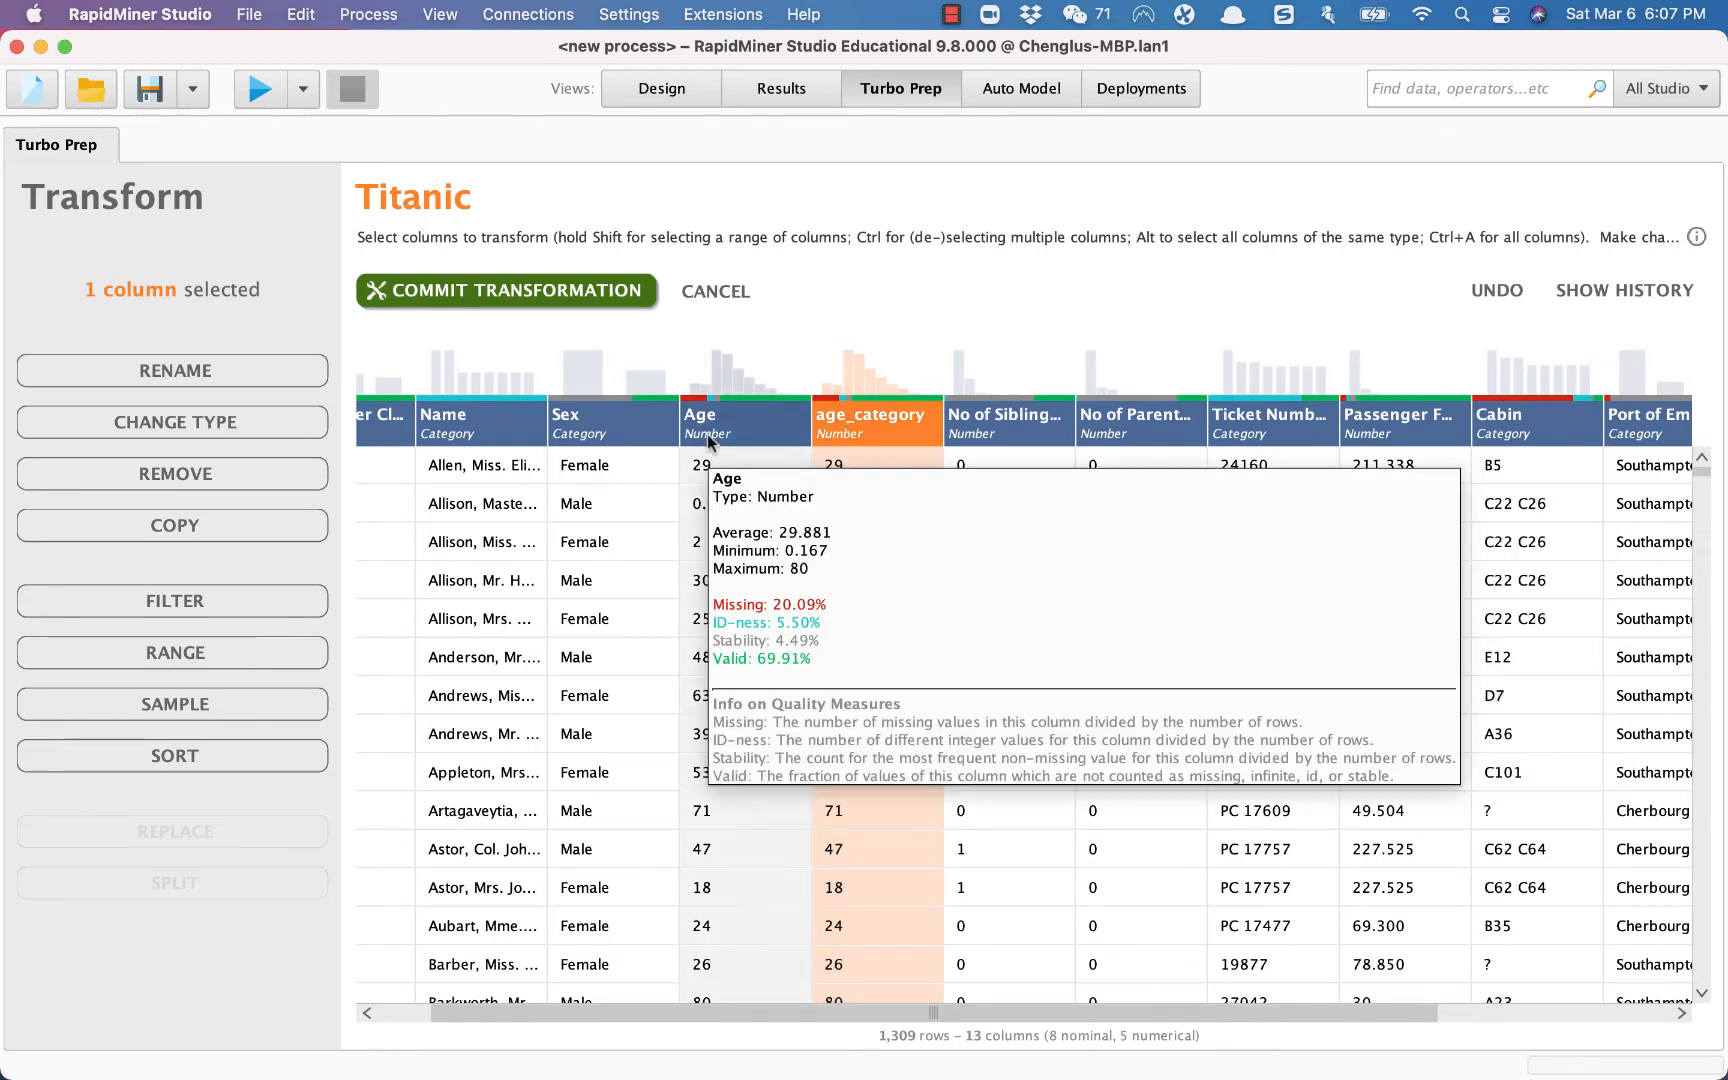
pyautogui.moveTo(727, 441)
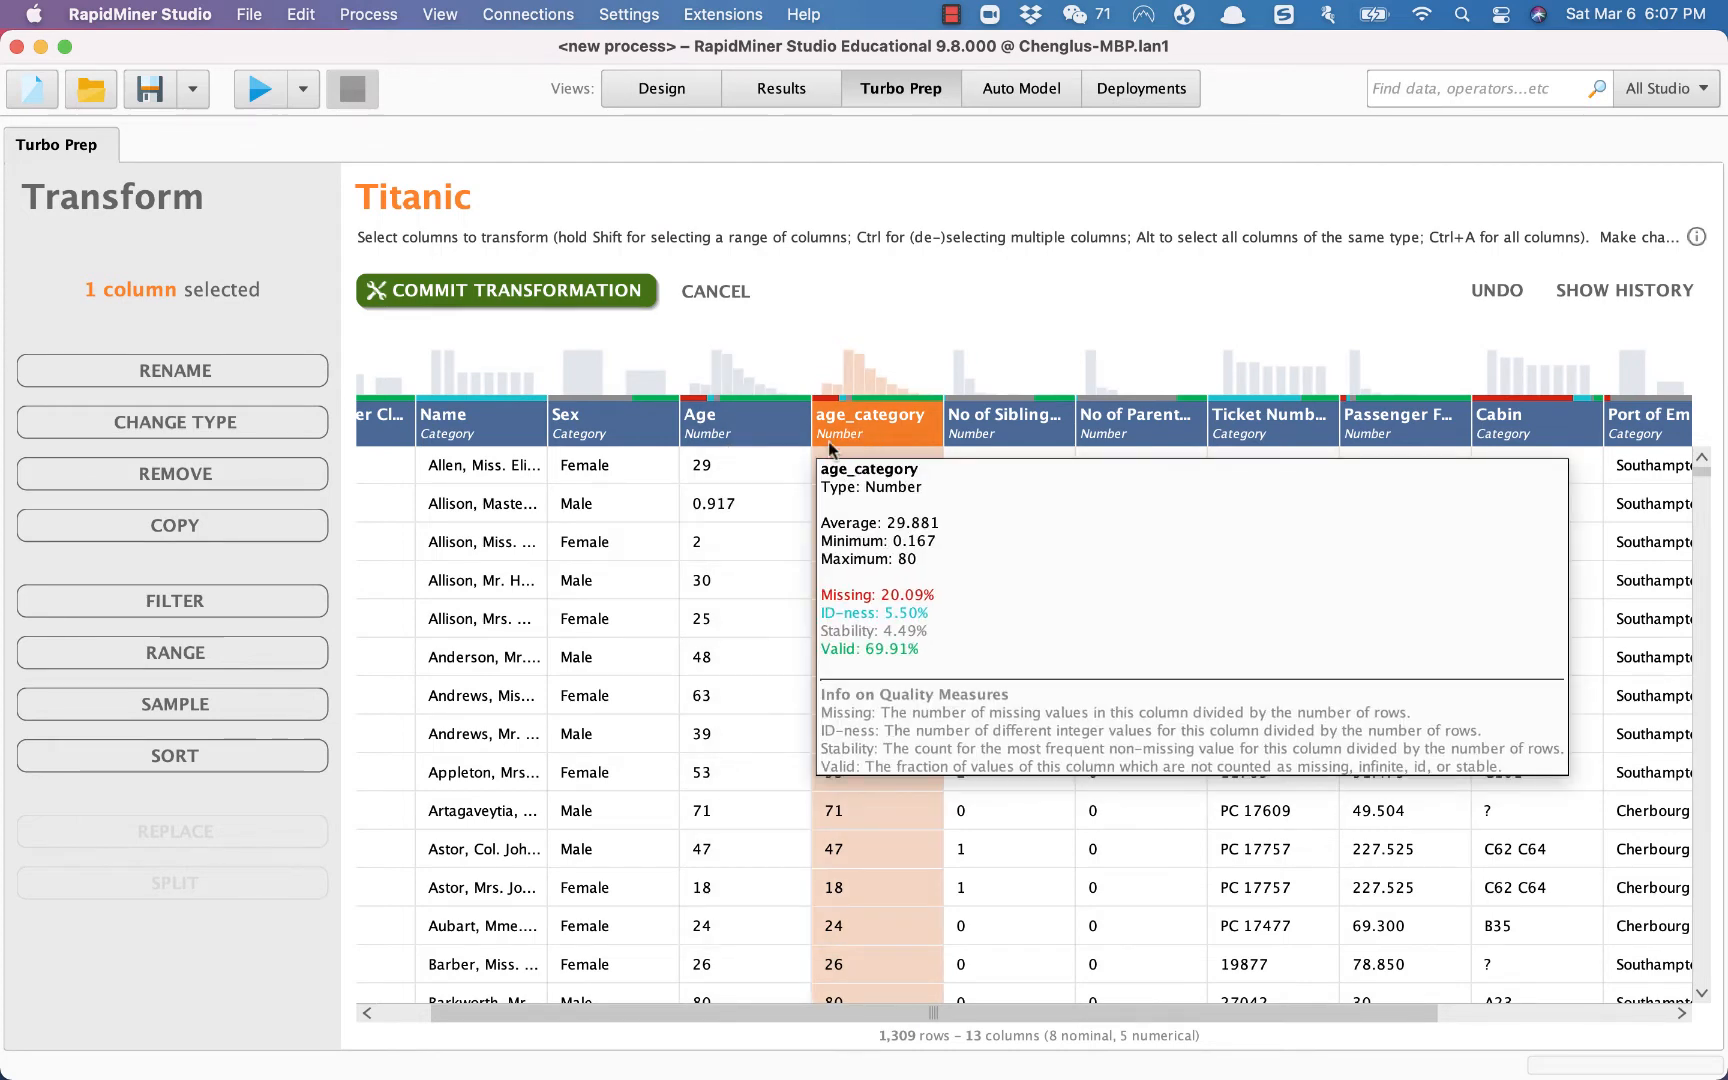
pyautogui.moveTo(808, 422)
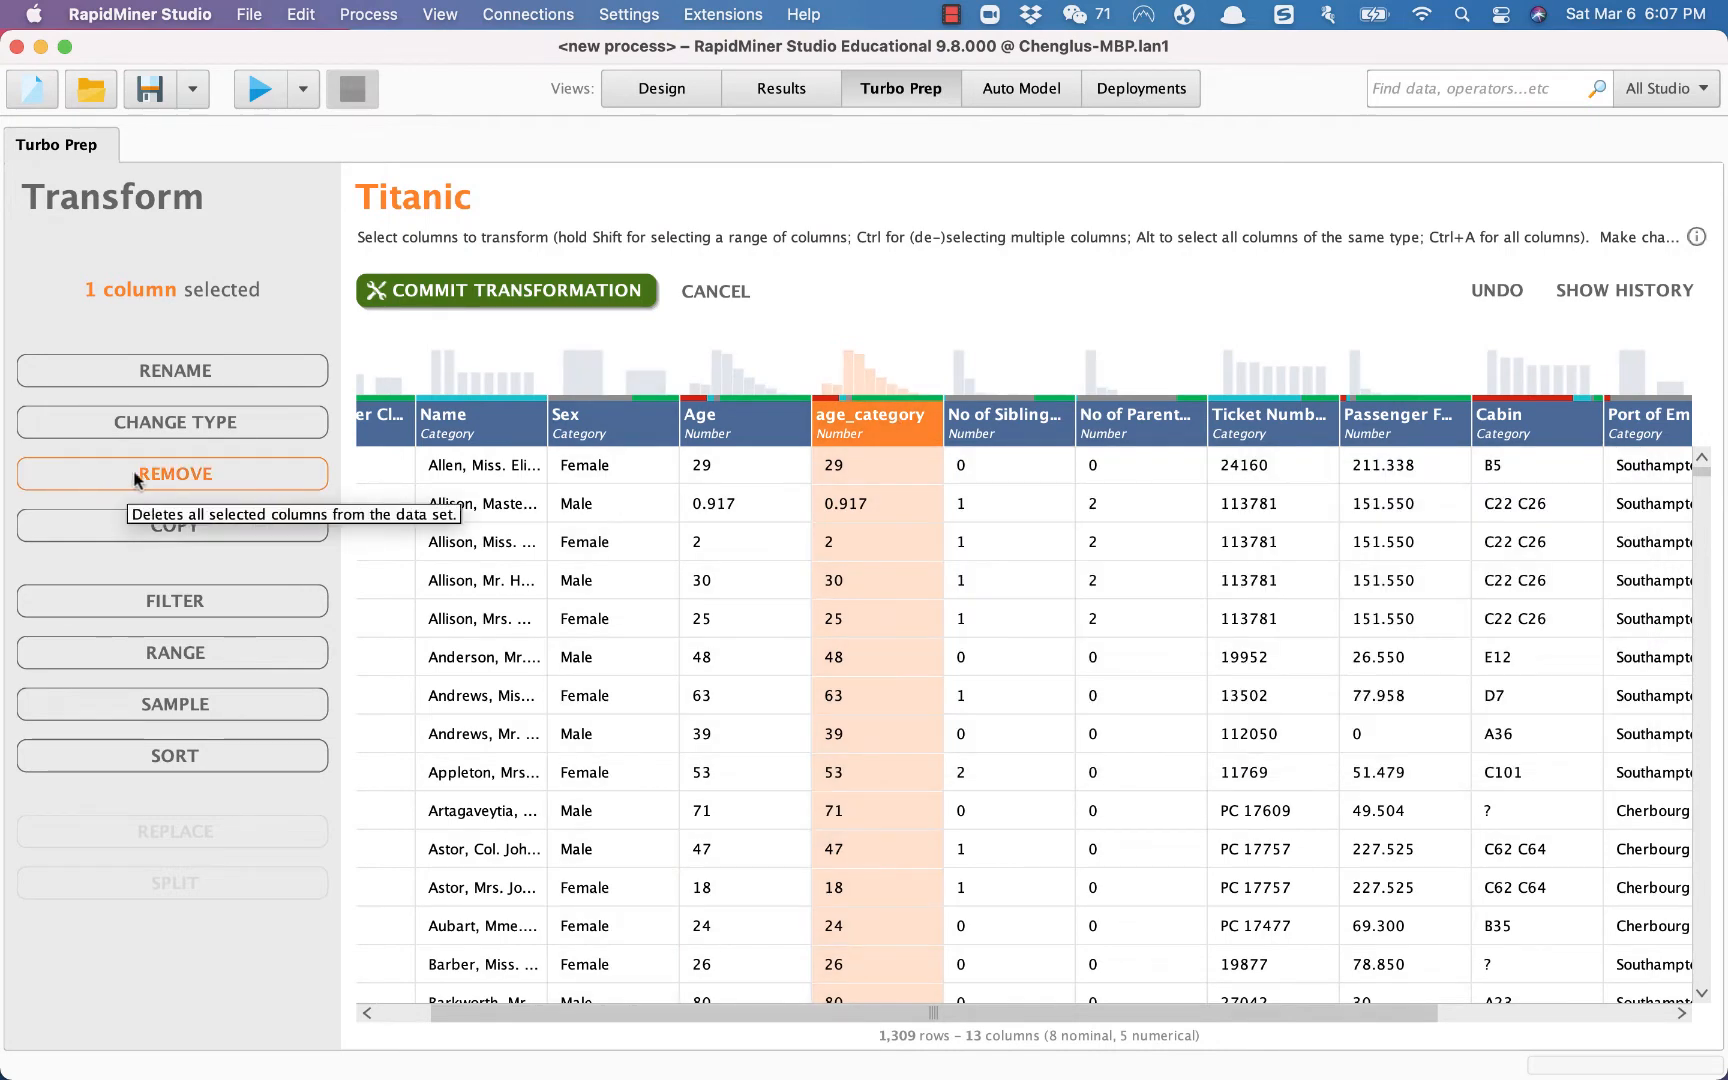
pyautogui.click(133, 474)
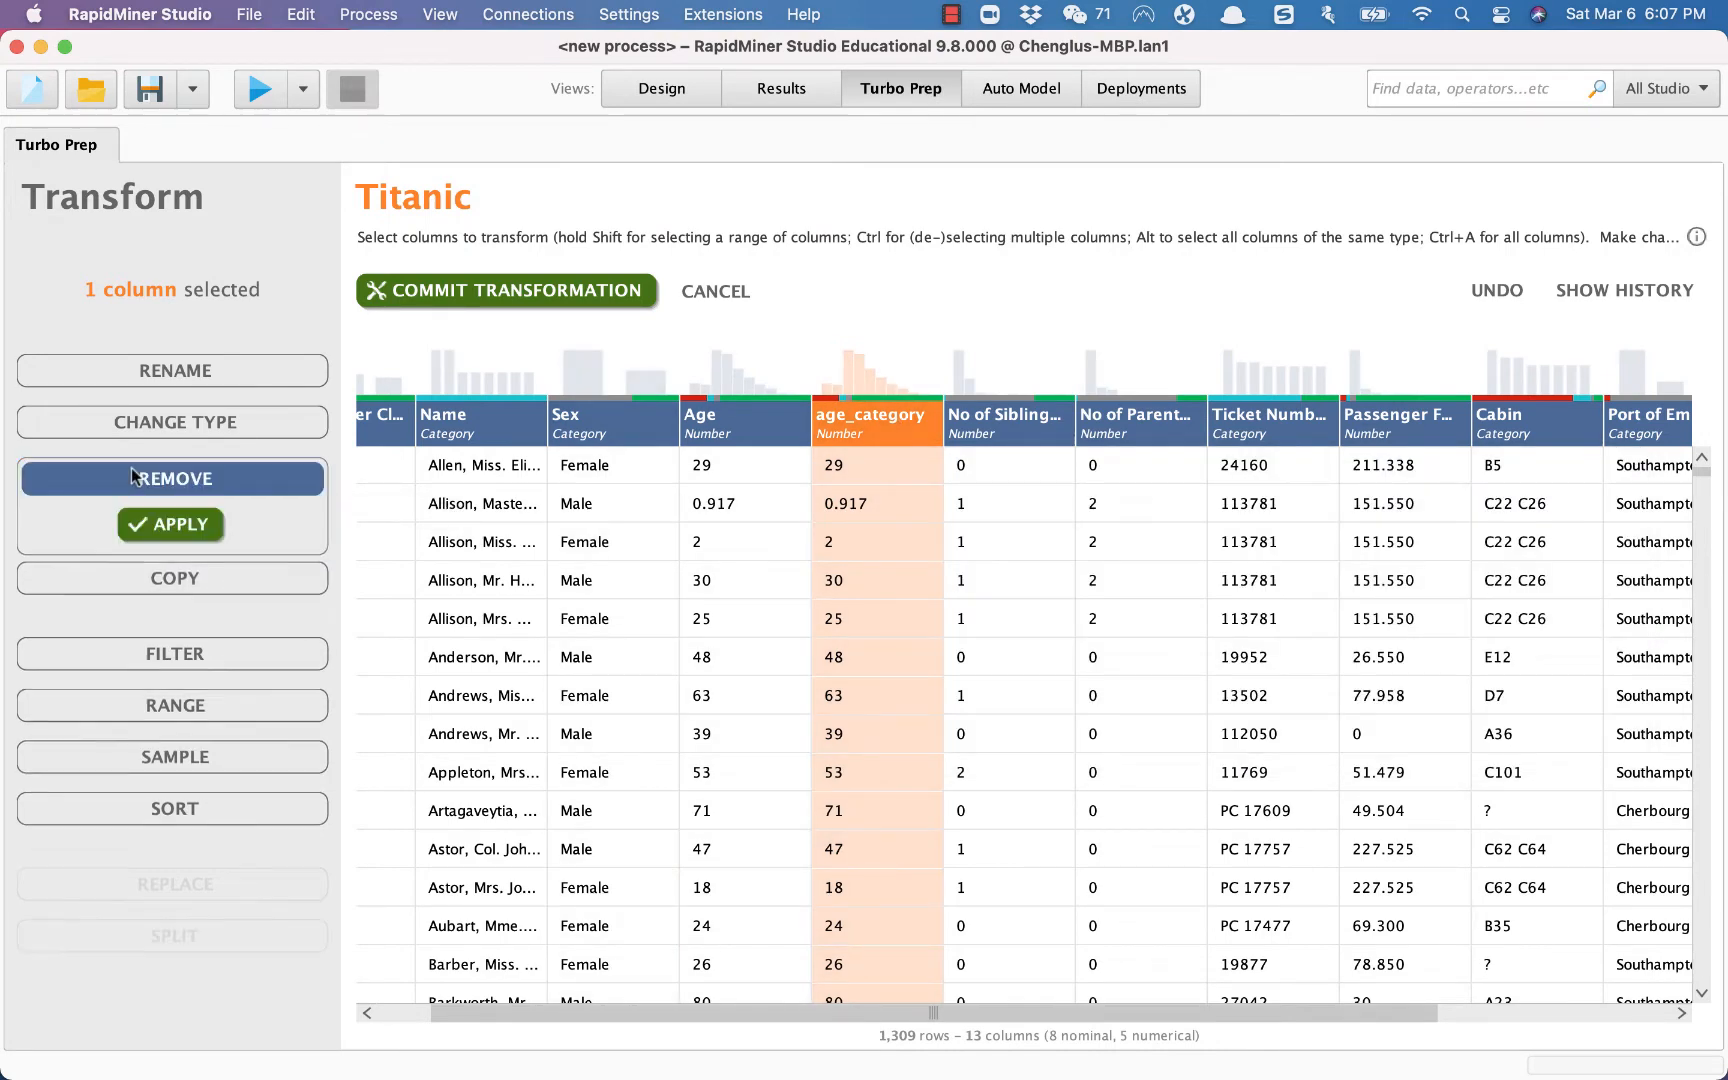
pyautogui.click(161, 516)
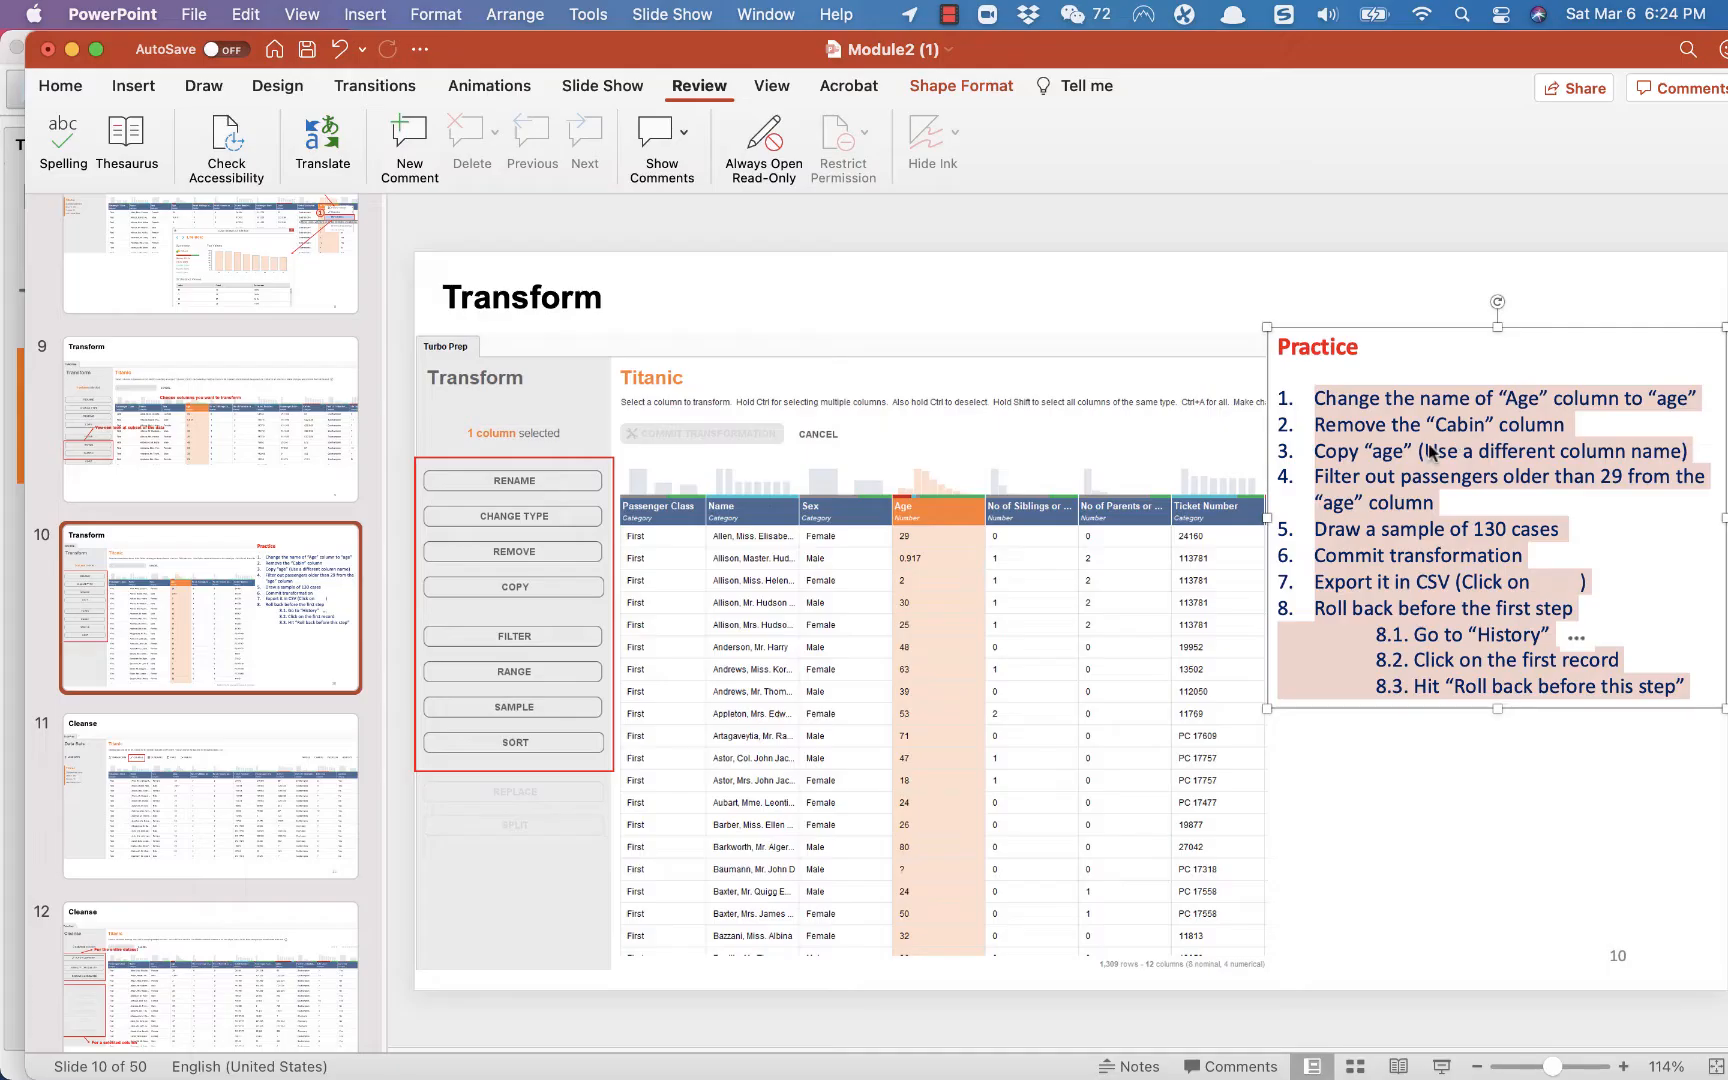
# - Review the practice task list on the Transform slide in PowerPoint, and move its window aside to return to RapidMiner Studio
pyautogui.click(1233, 321)
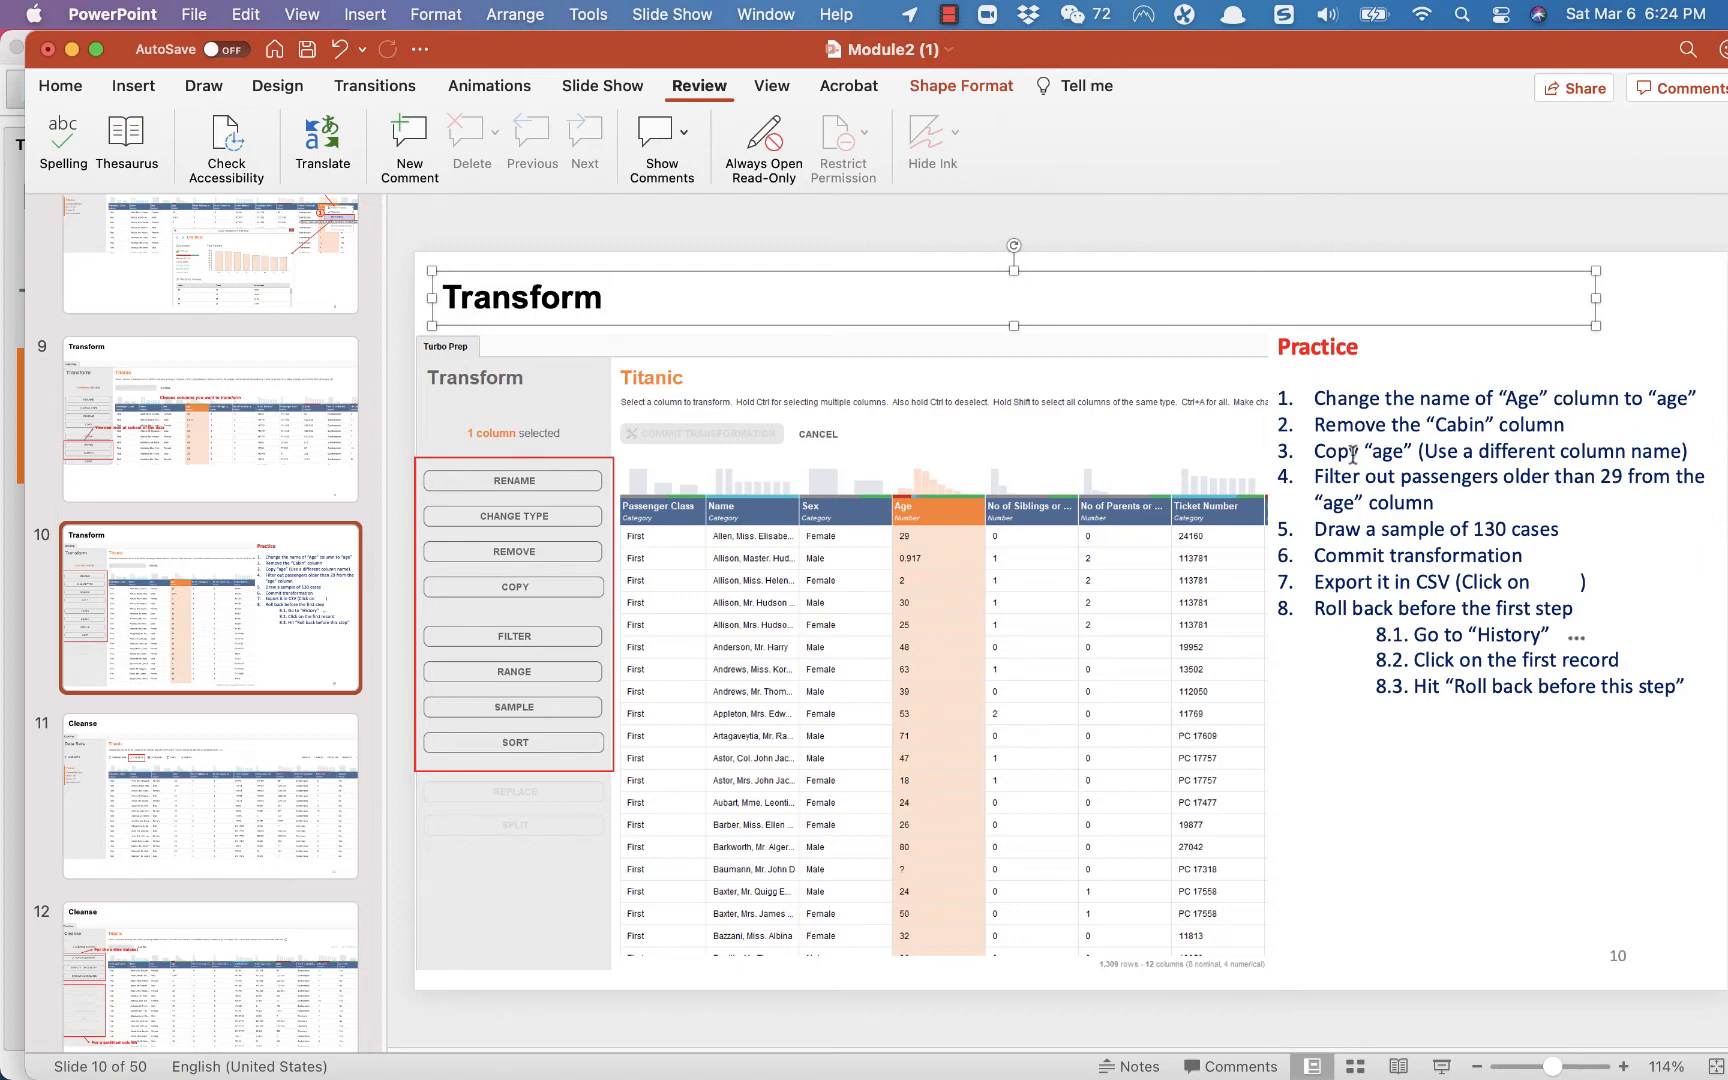
pyautogui.click(1314, 397)
pyautogui.moveTo(1314, 397); pyautogui.dragTo(1667, 672)
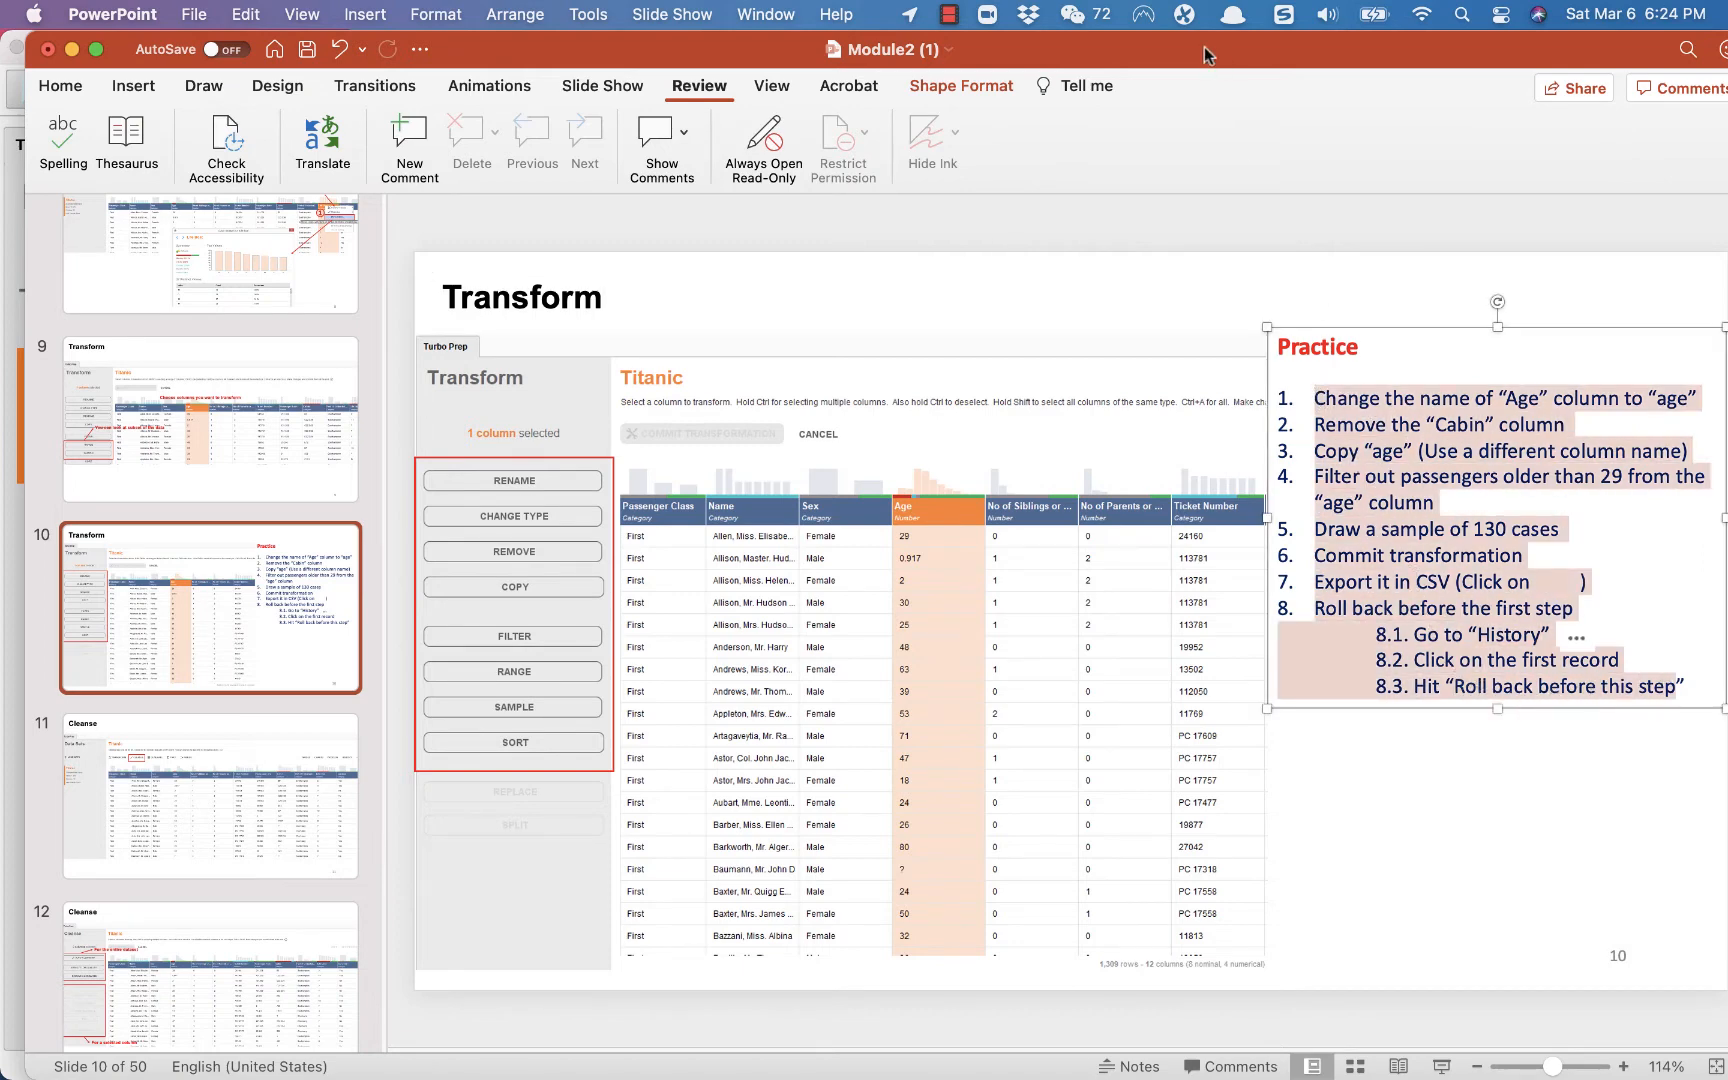
pyautogui.moveTo(1170, 47); pyautogui.dragTo(1727, 325)
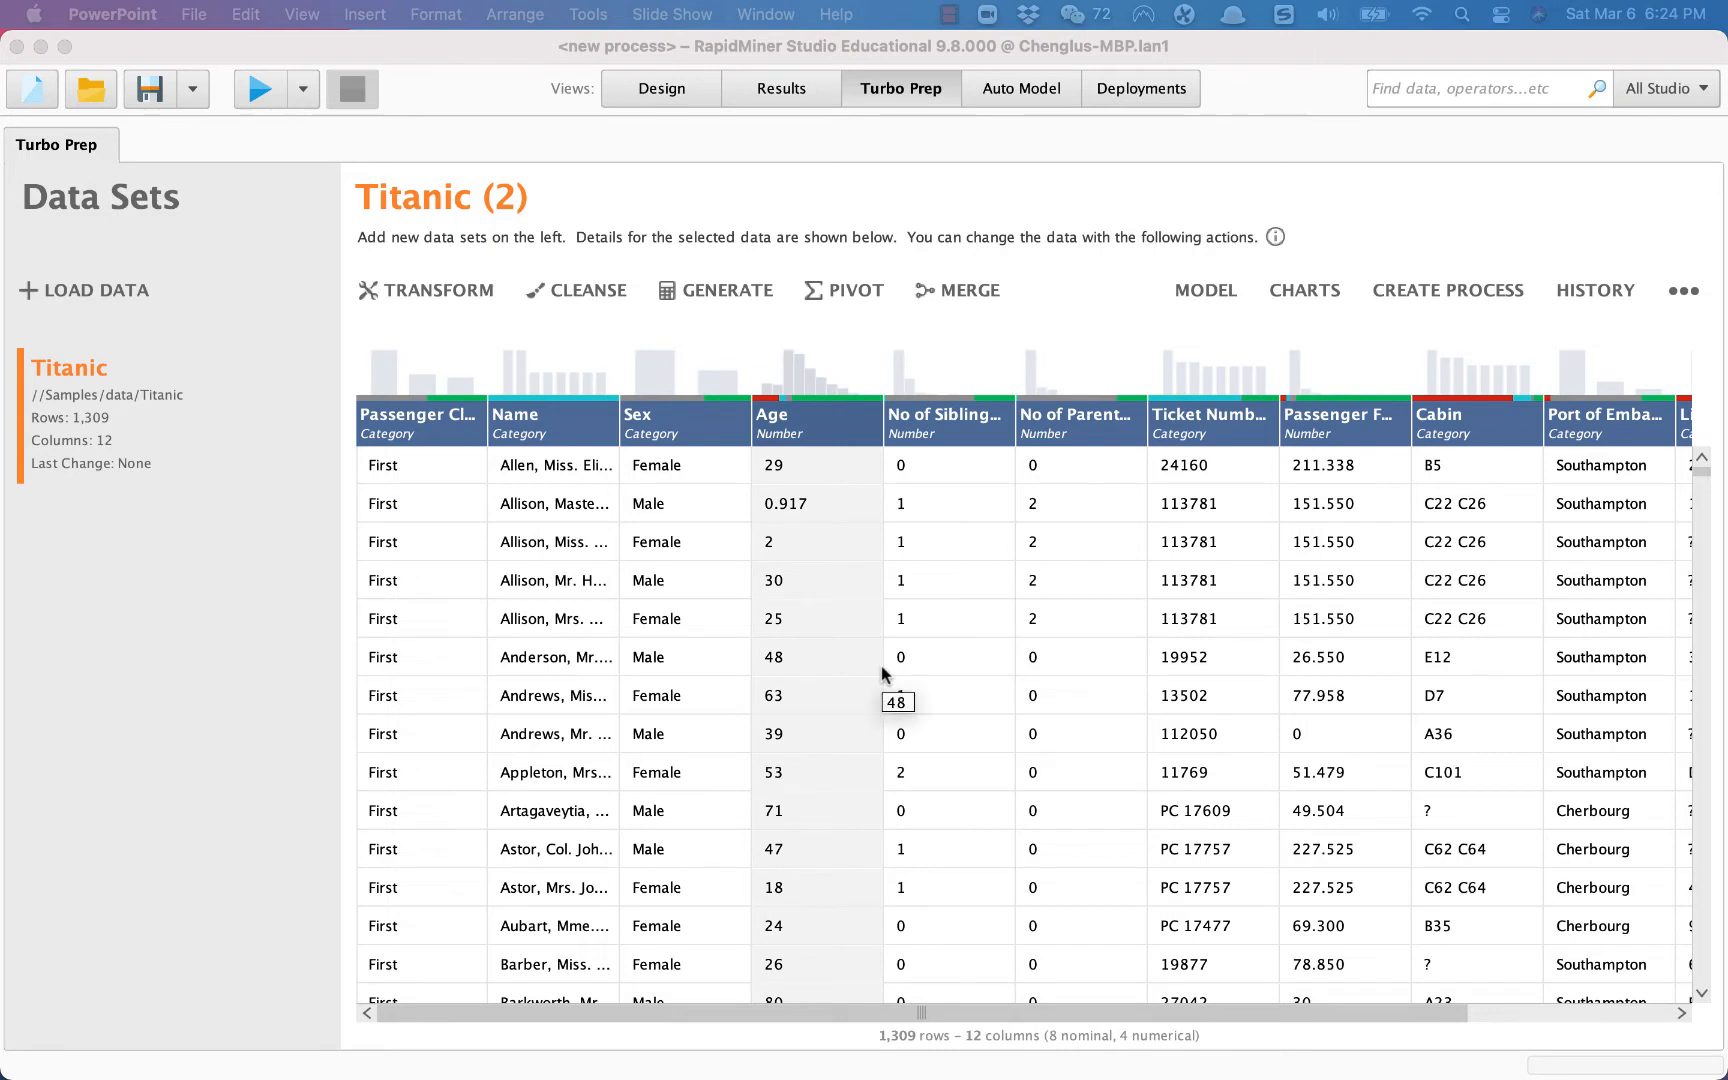
# - Start transforming the Titanic data set and rename its Age column to age
pyautogui.click(785, 435)
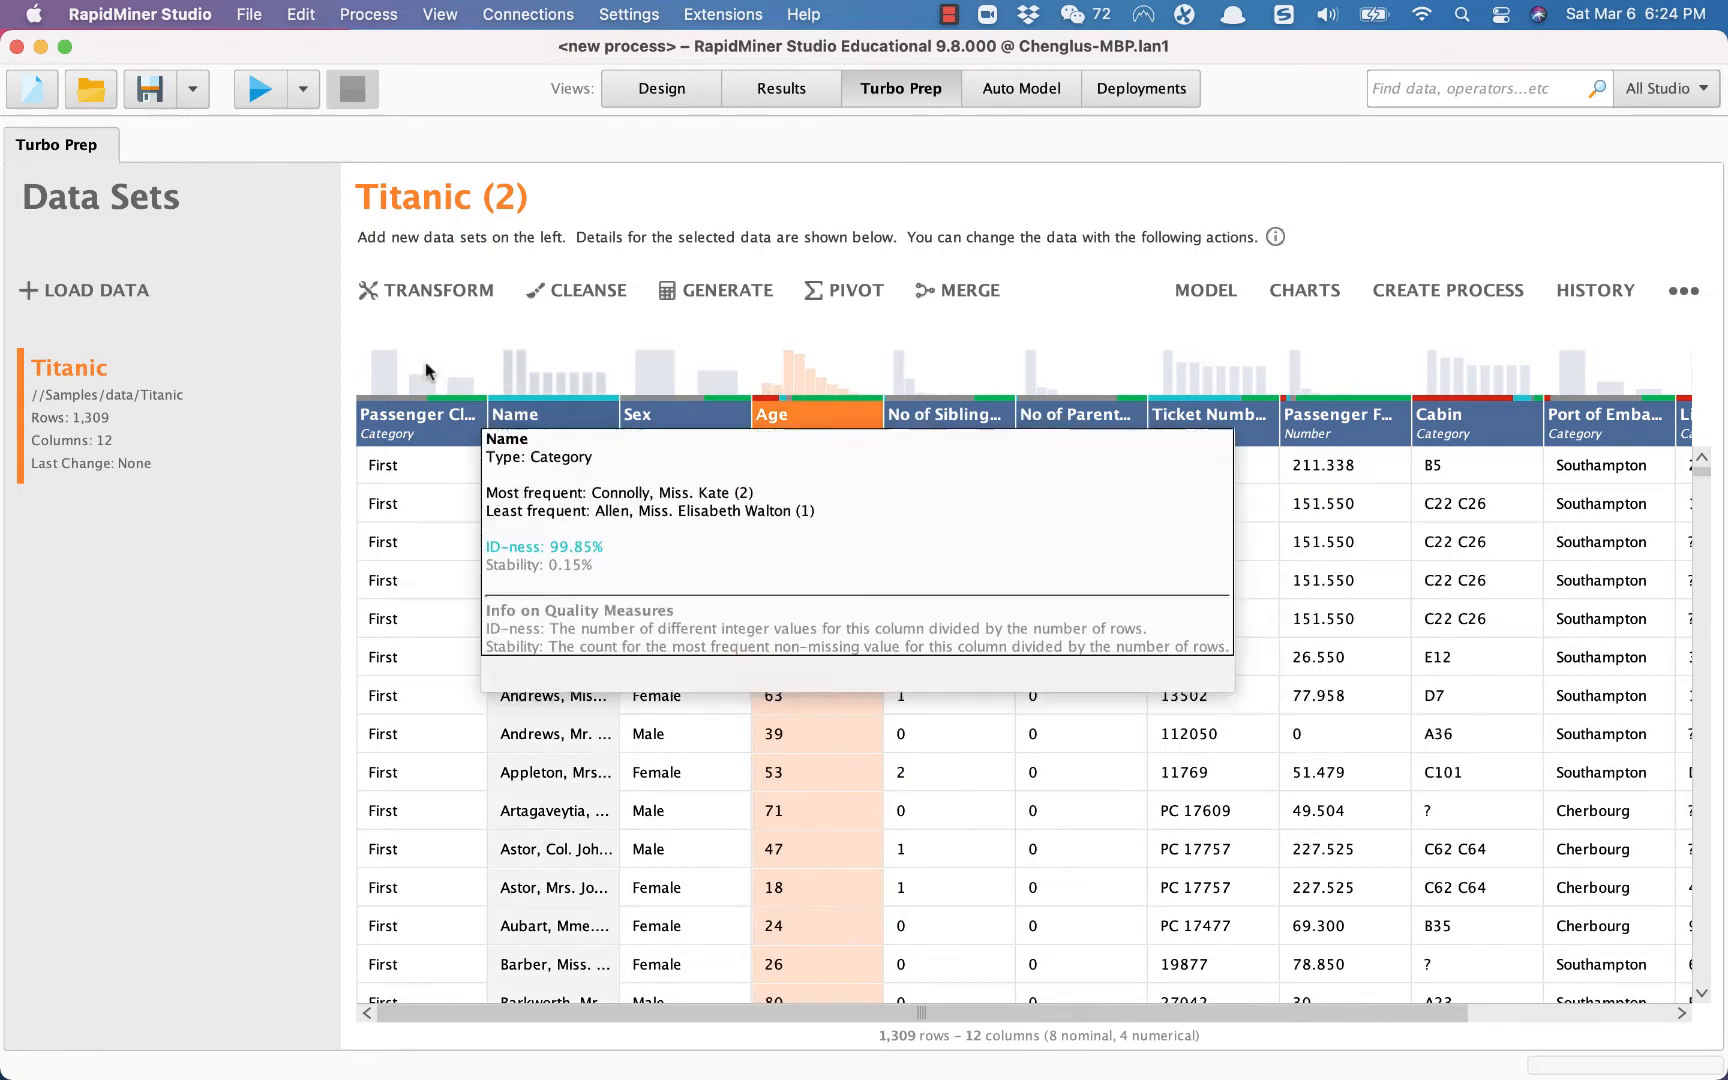
pyautogui.click(431, 290)
pyautogui.click(167, 368)
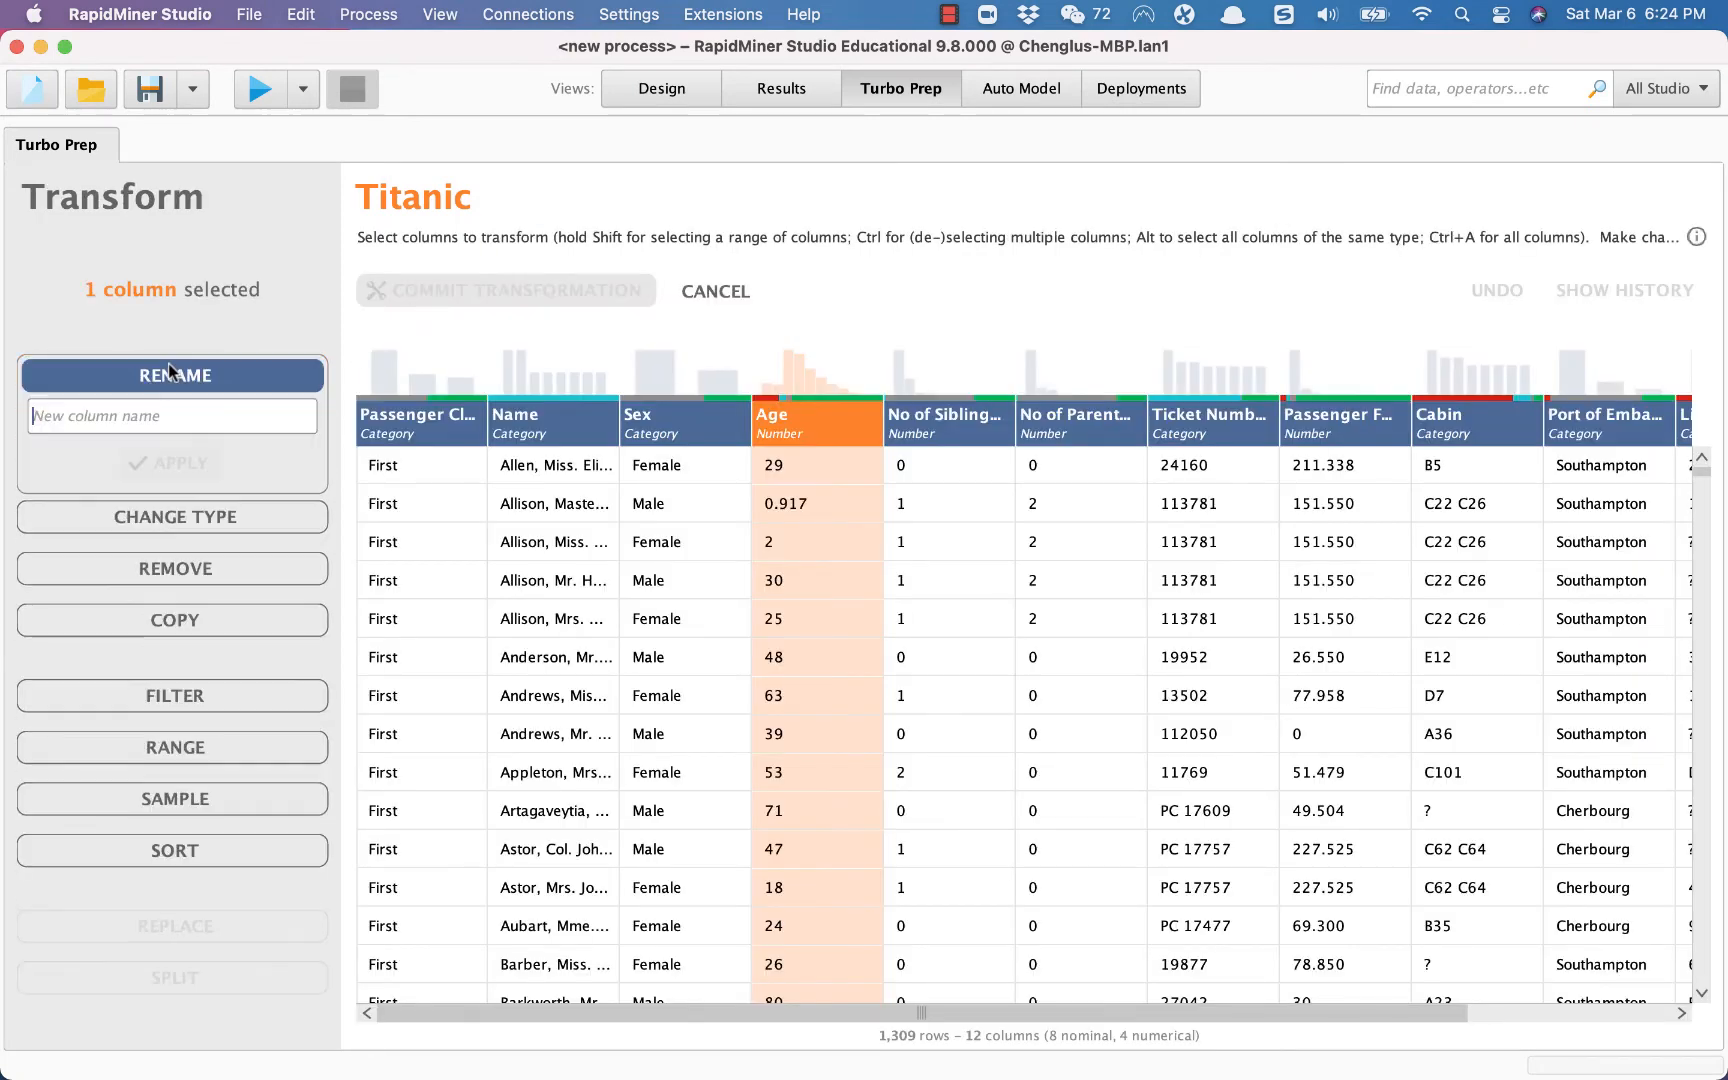
pyautogui.write('age')
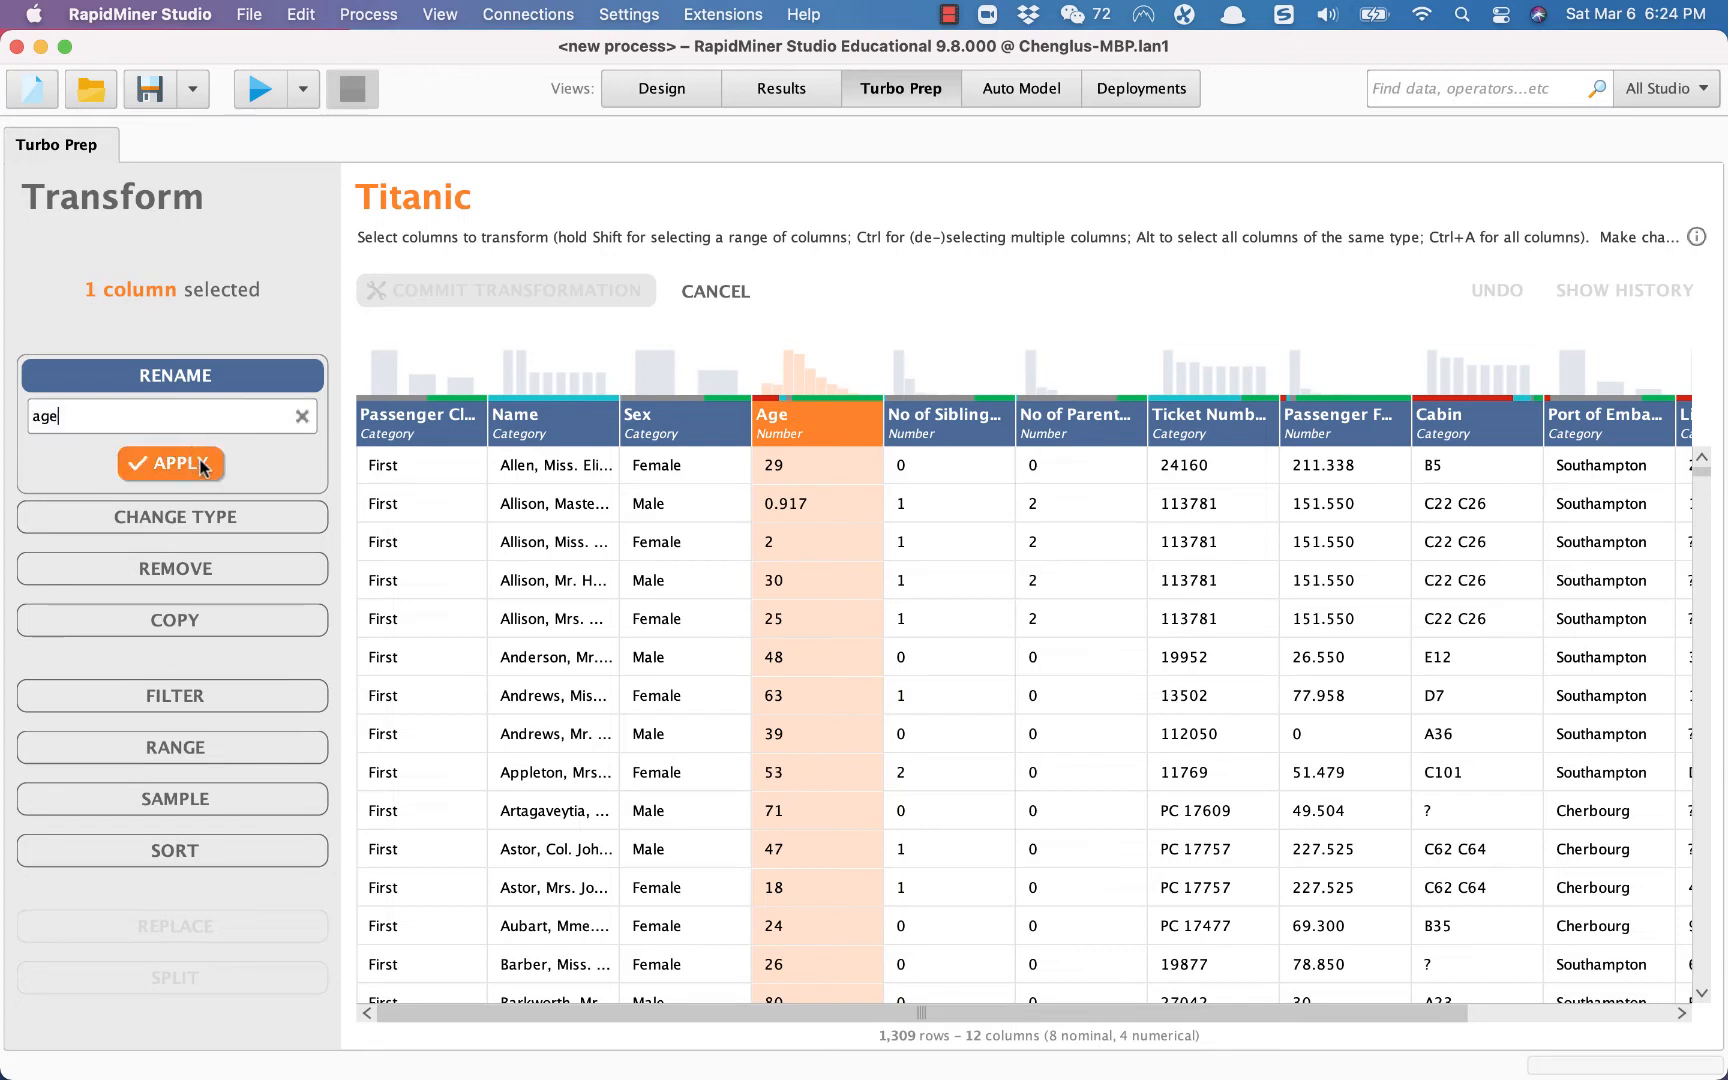
pyautogui.click(190, 466)
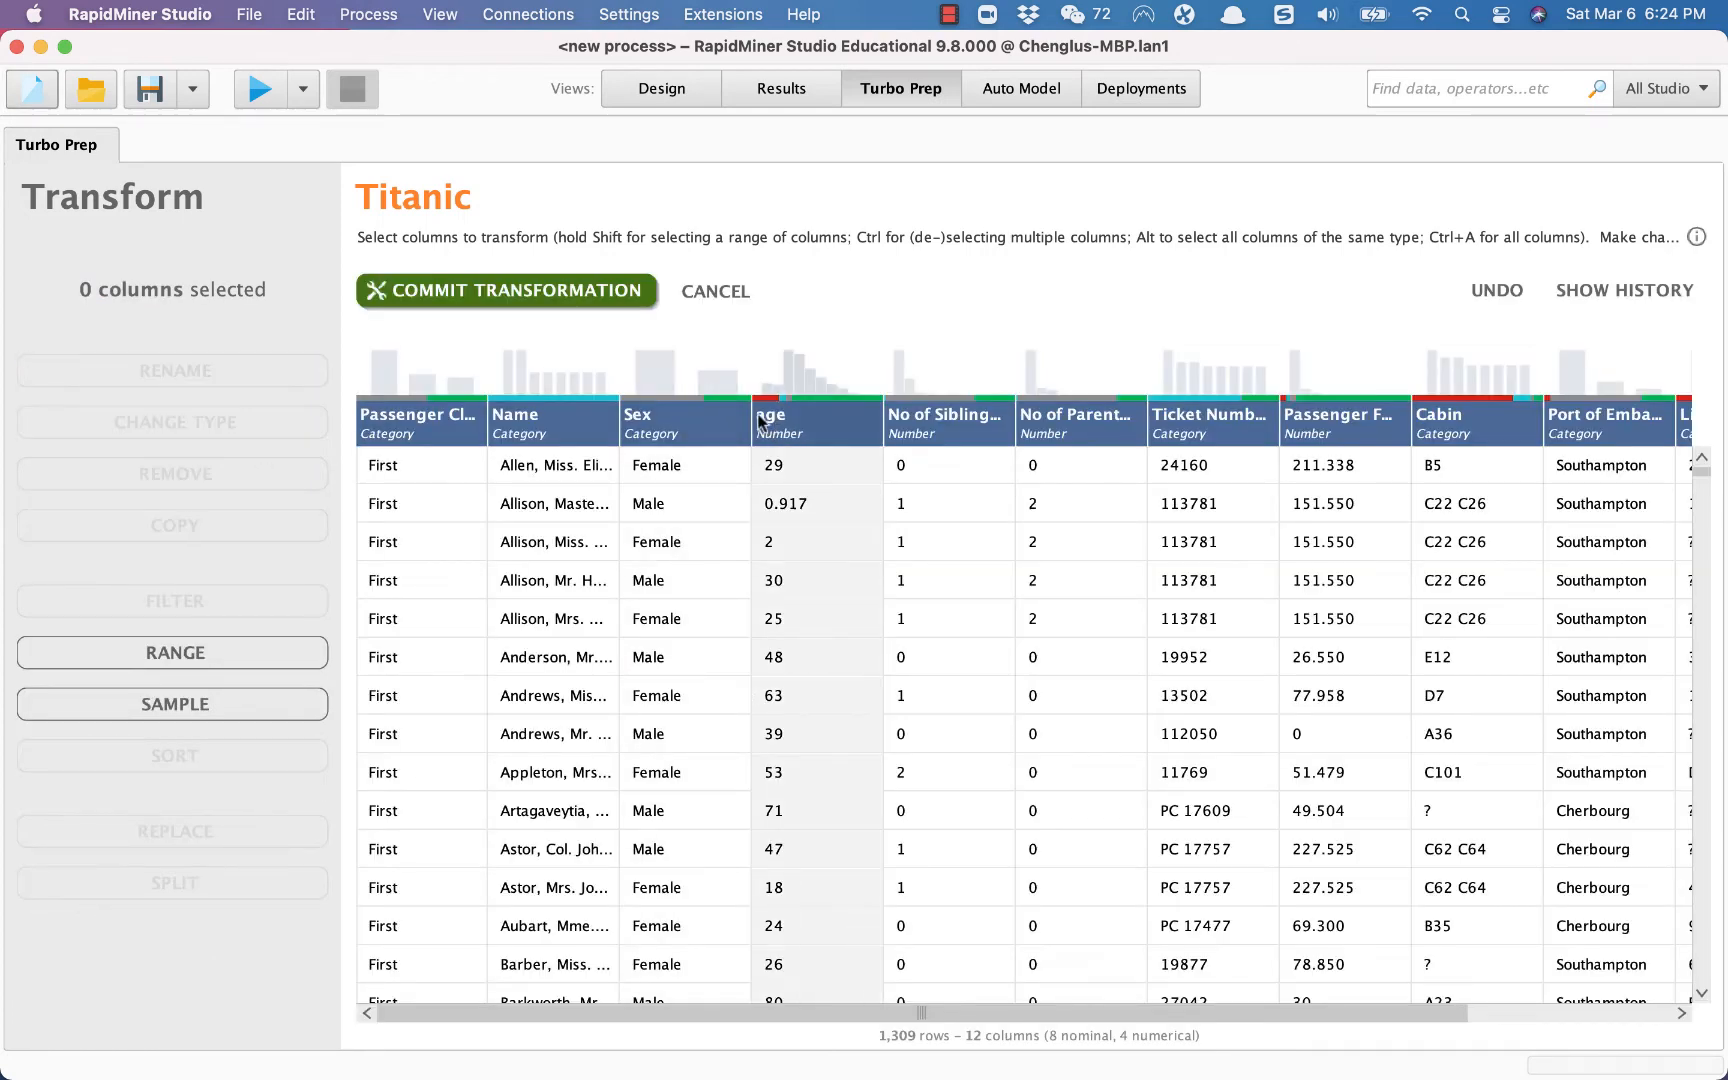
pyautogui.moveTo(776, 425)
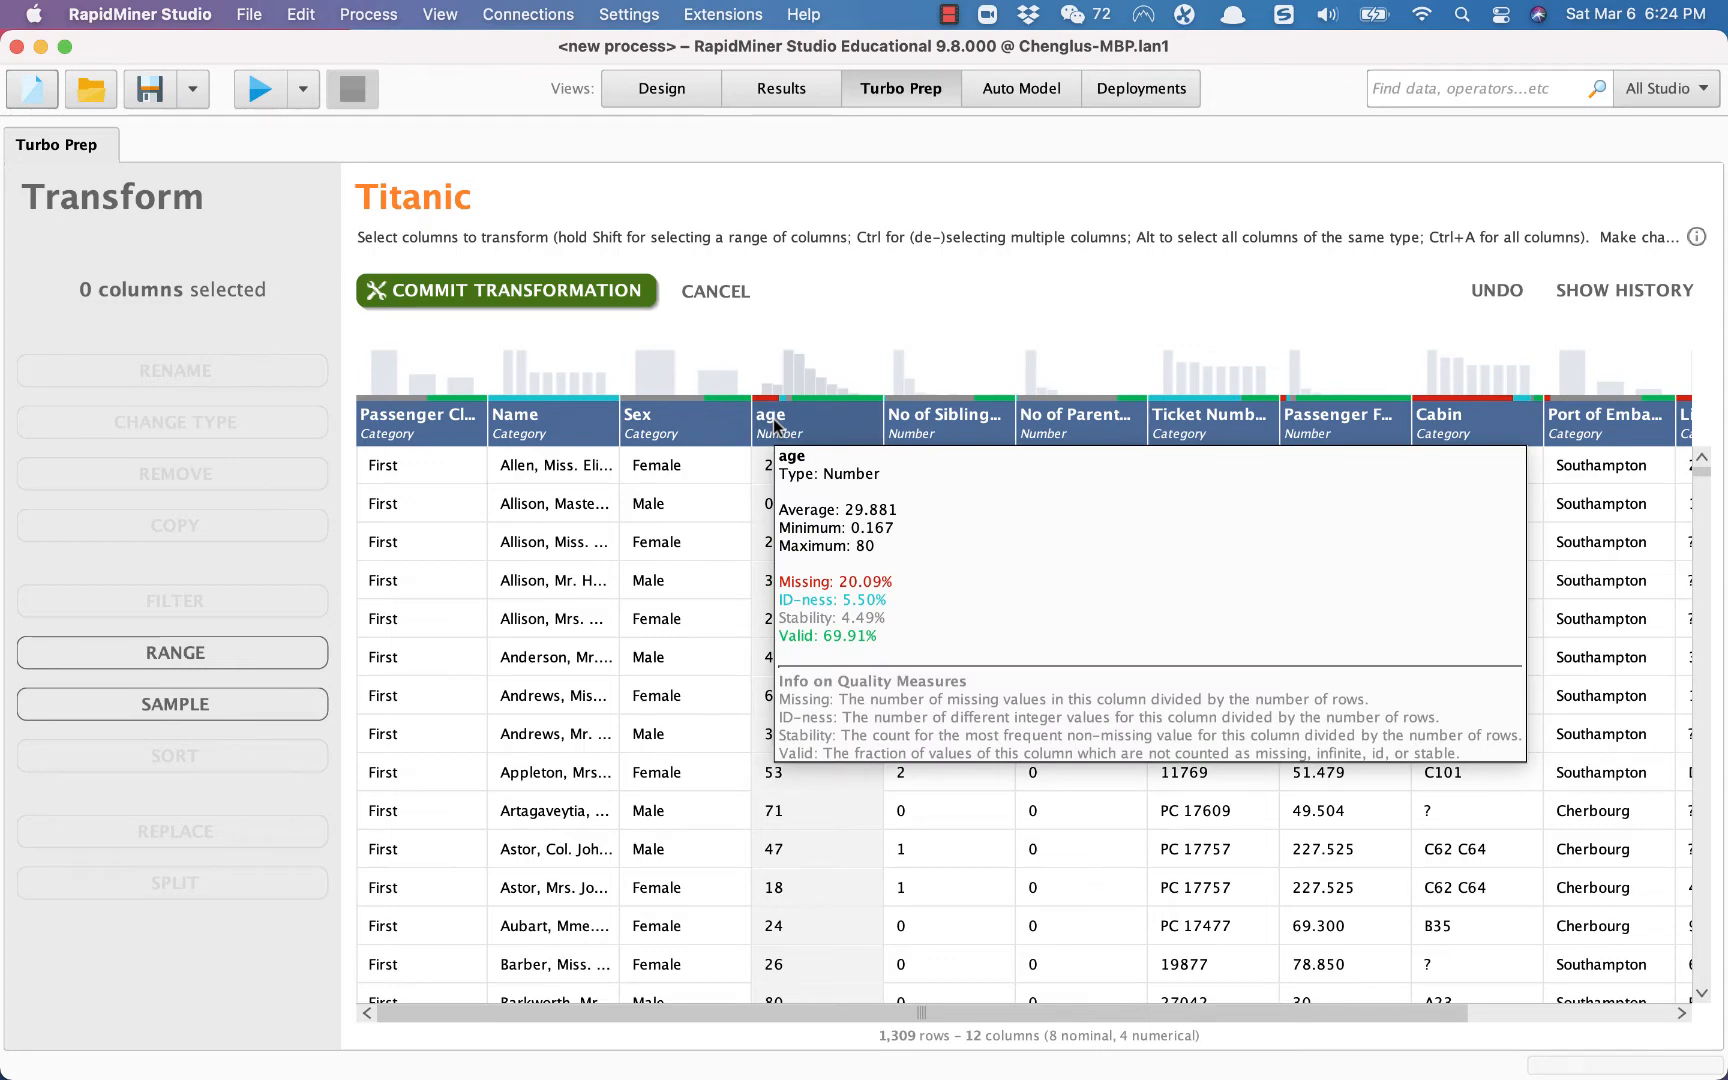
# - Remove the Cabin column from the Titanic data set
pyautogui.click(1466, 422)
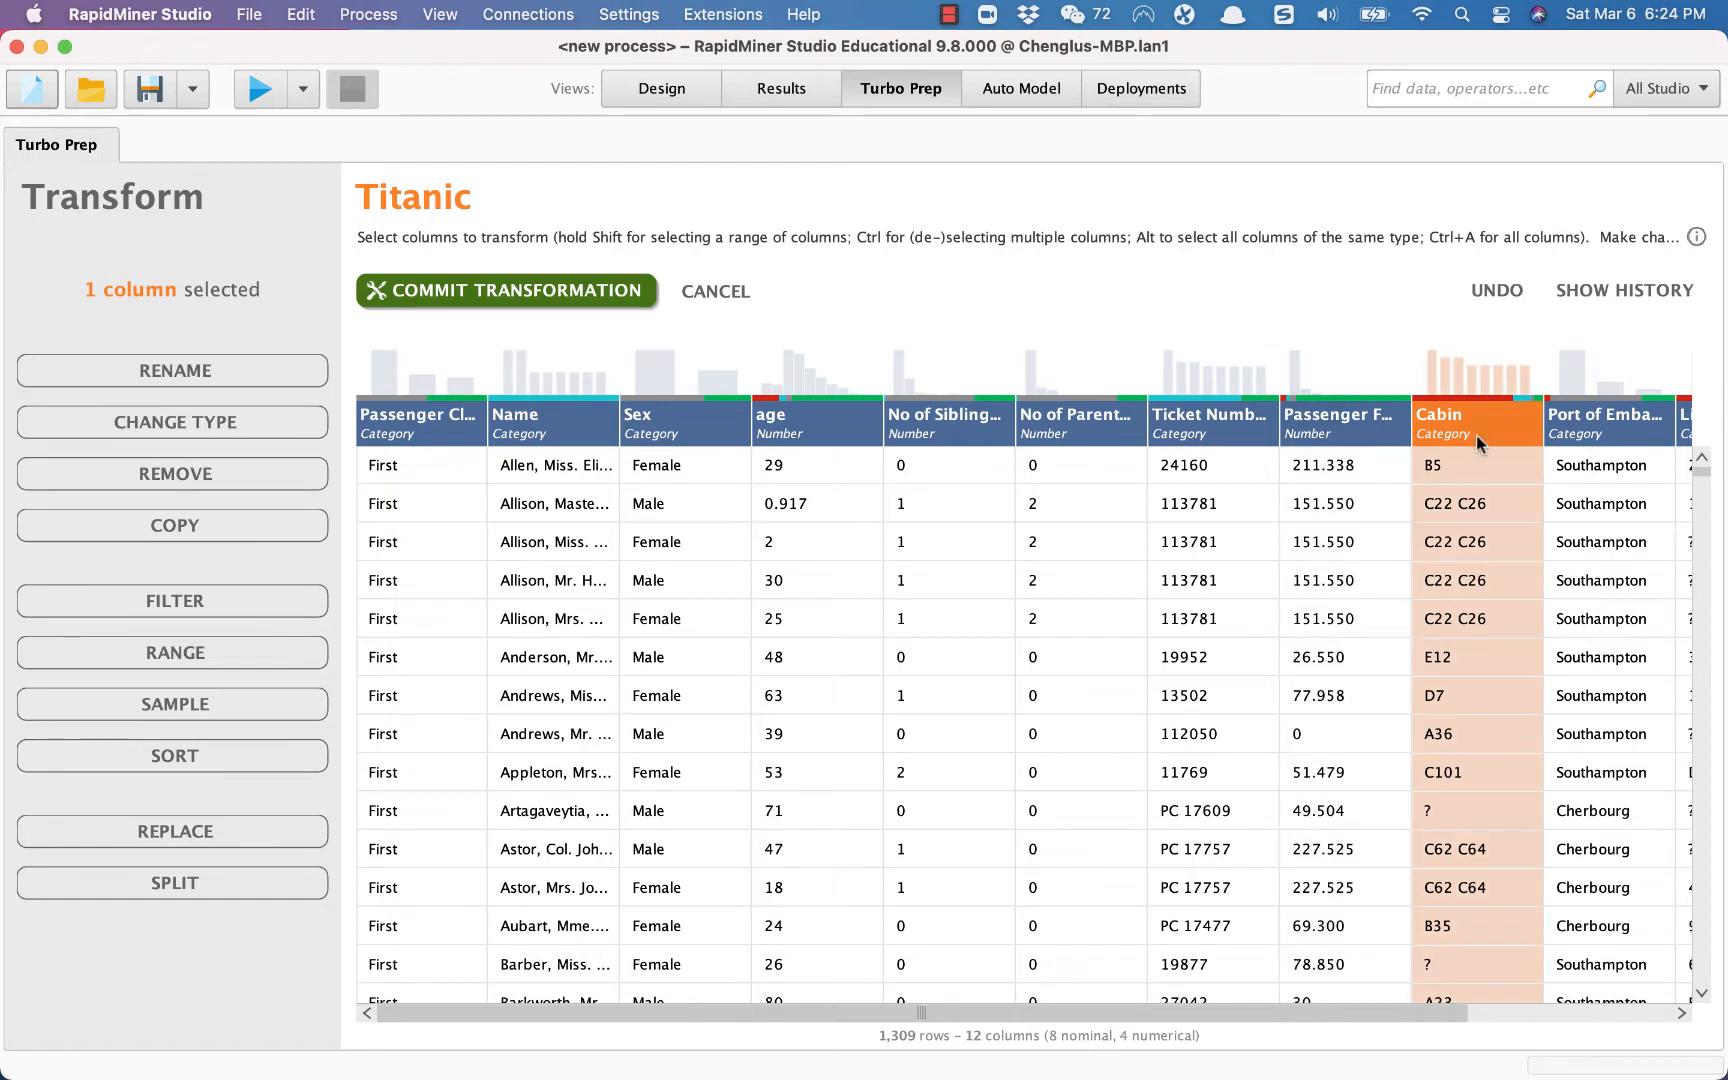
pyautogui.hscroll(5, 1476, 435)
pyautogui.moveTo(1216, 445)
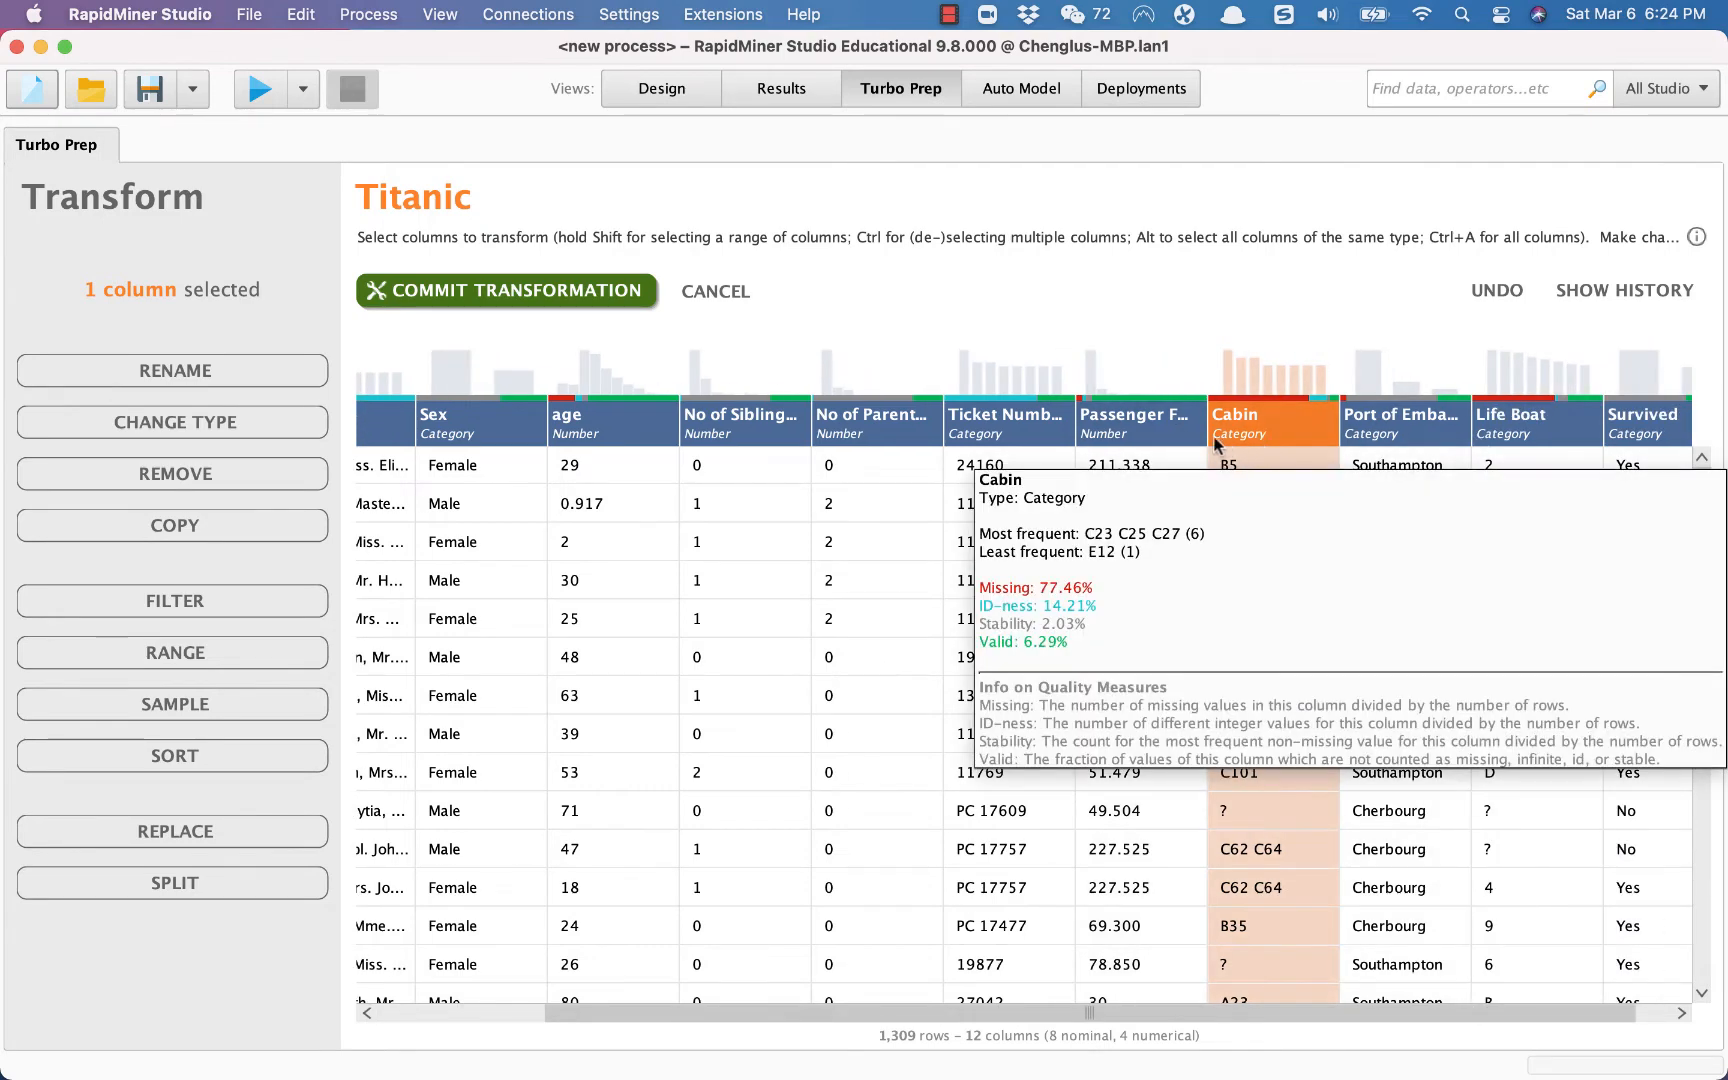
pyautogui.click(220, 475)
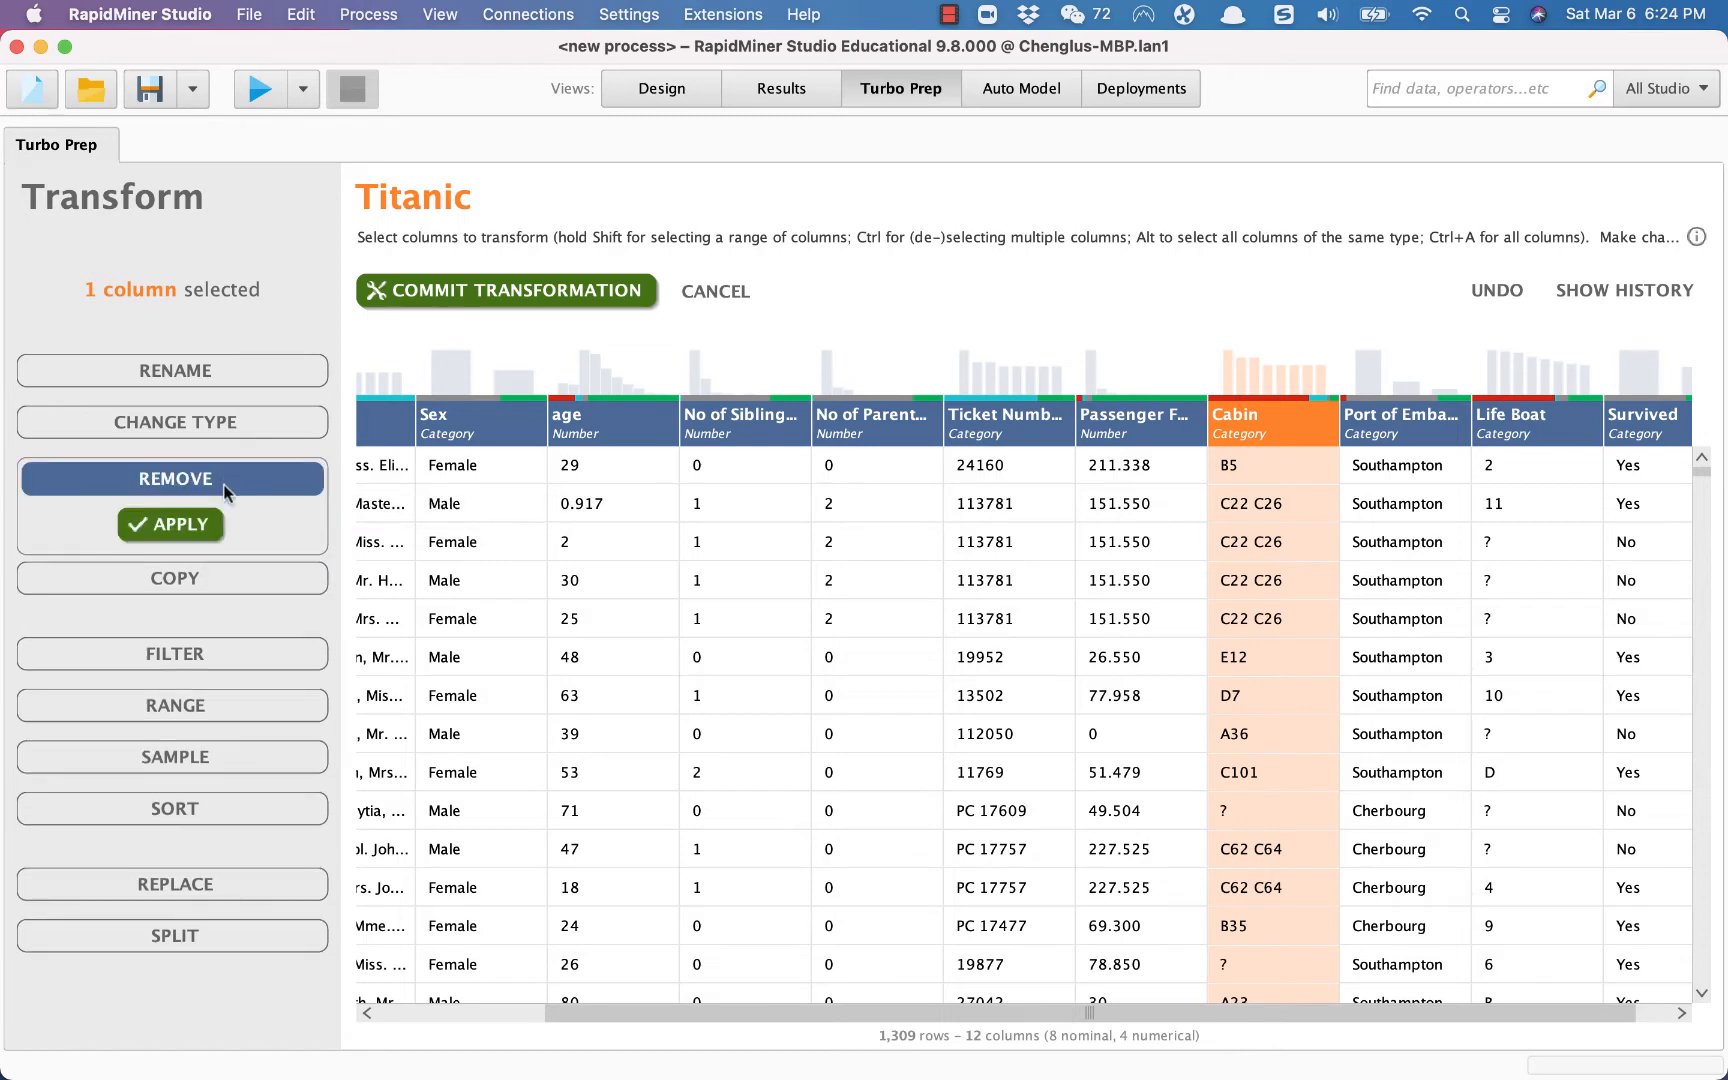
pyautogui.click(188, 529)
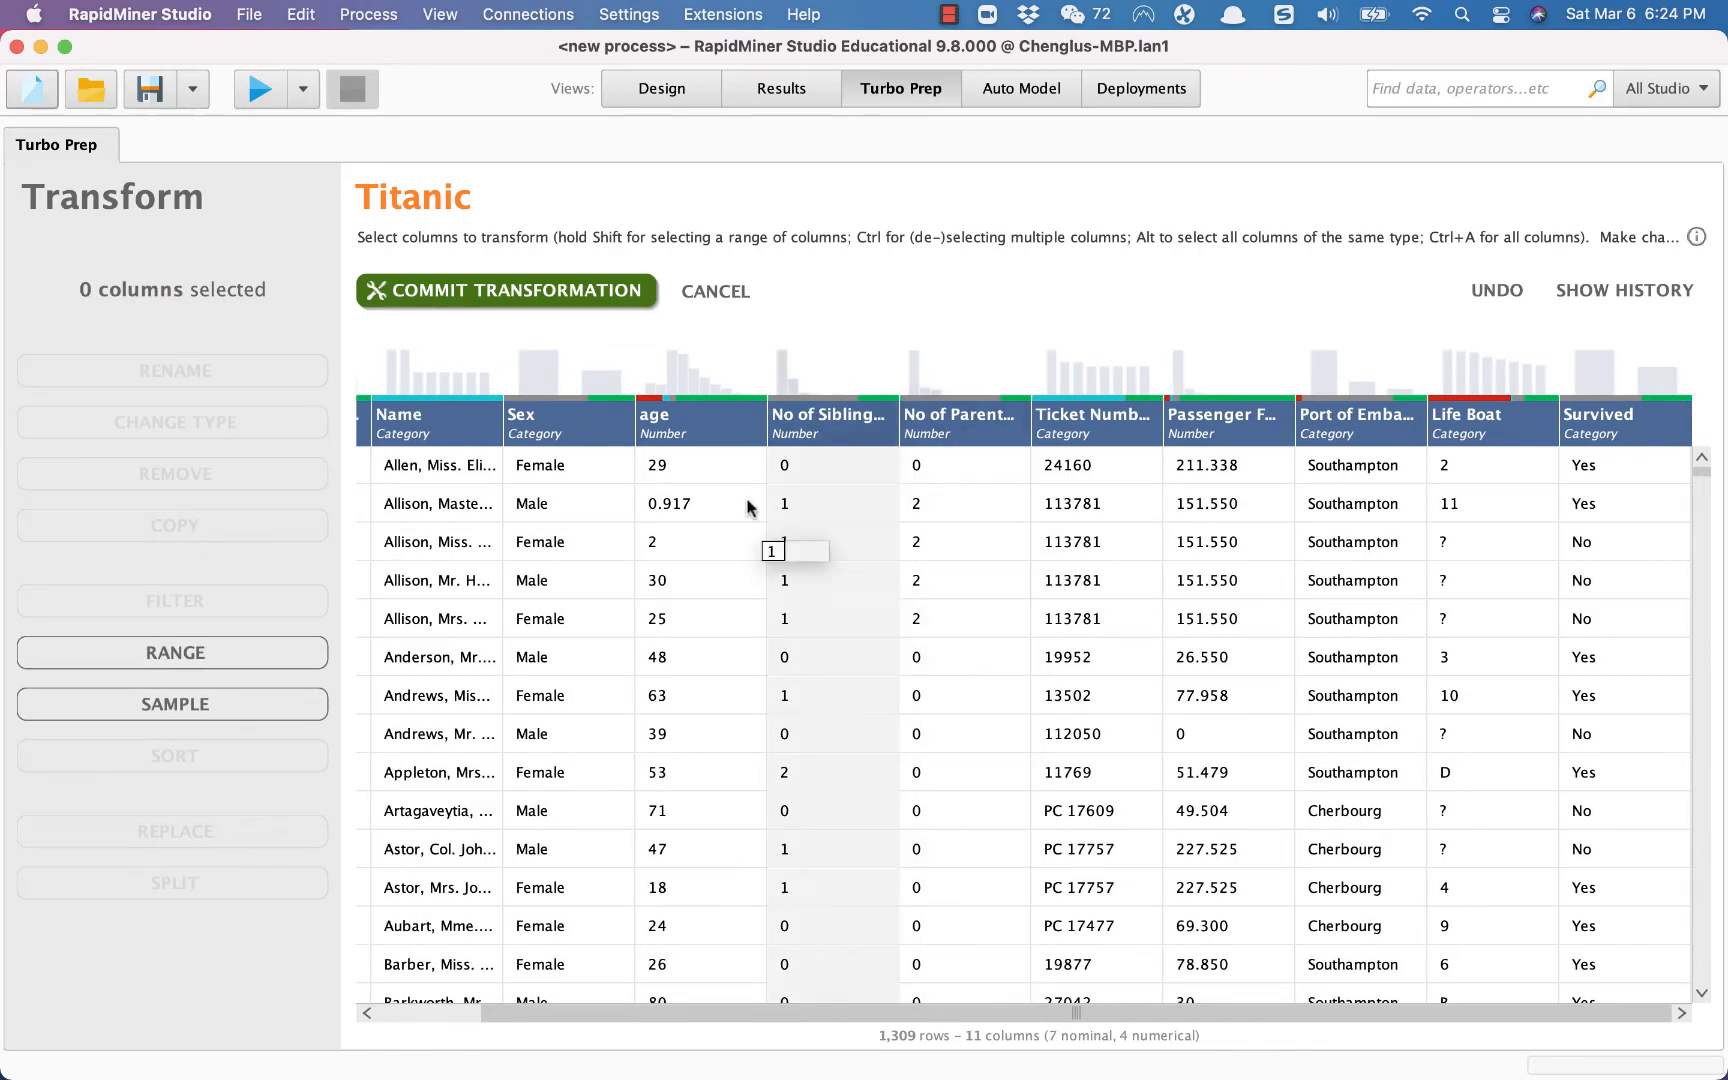
# - Copy the age column into a new column named age_copied and compare it with the original
pyautogui.click(684, 423)
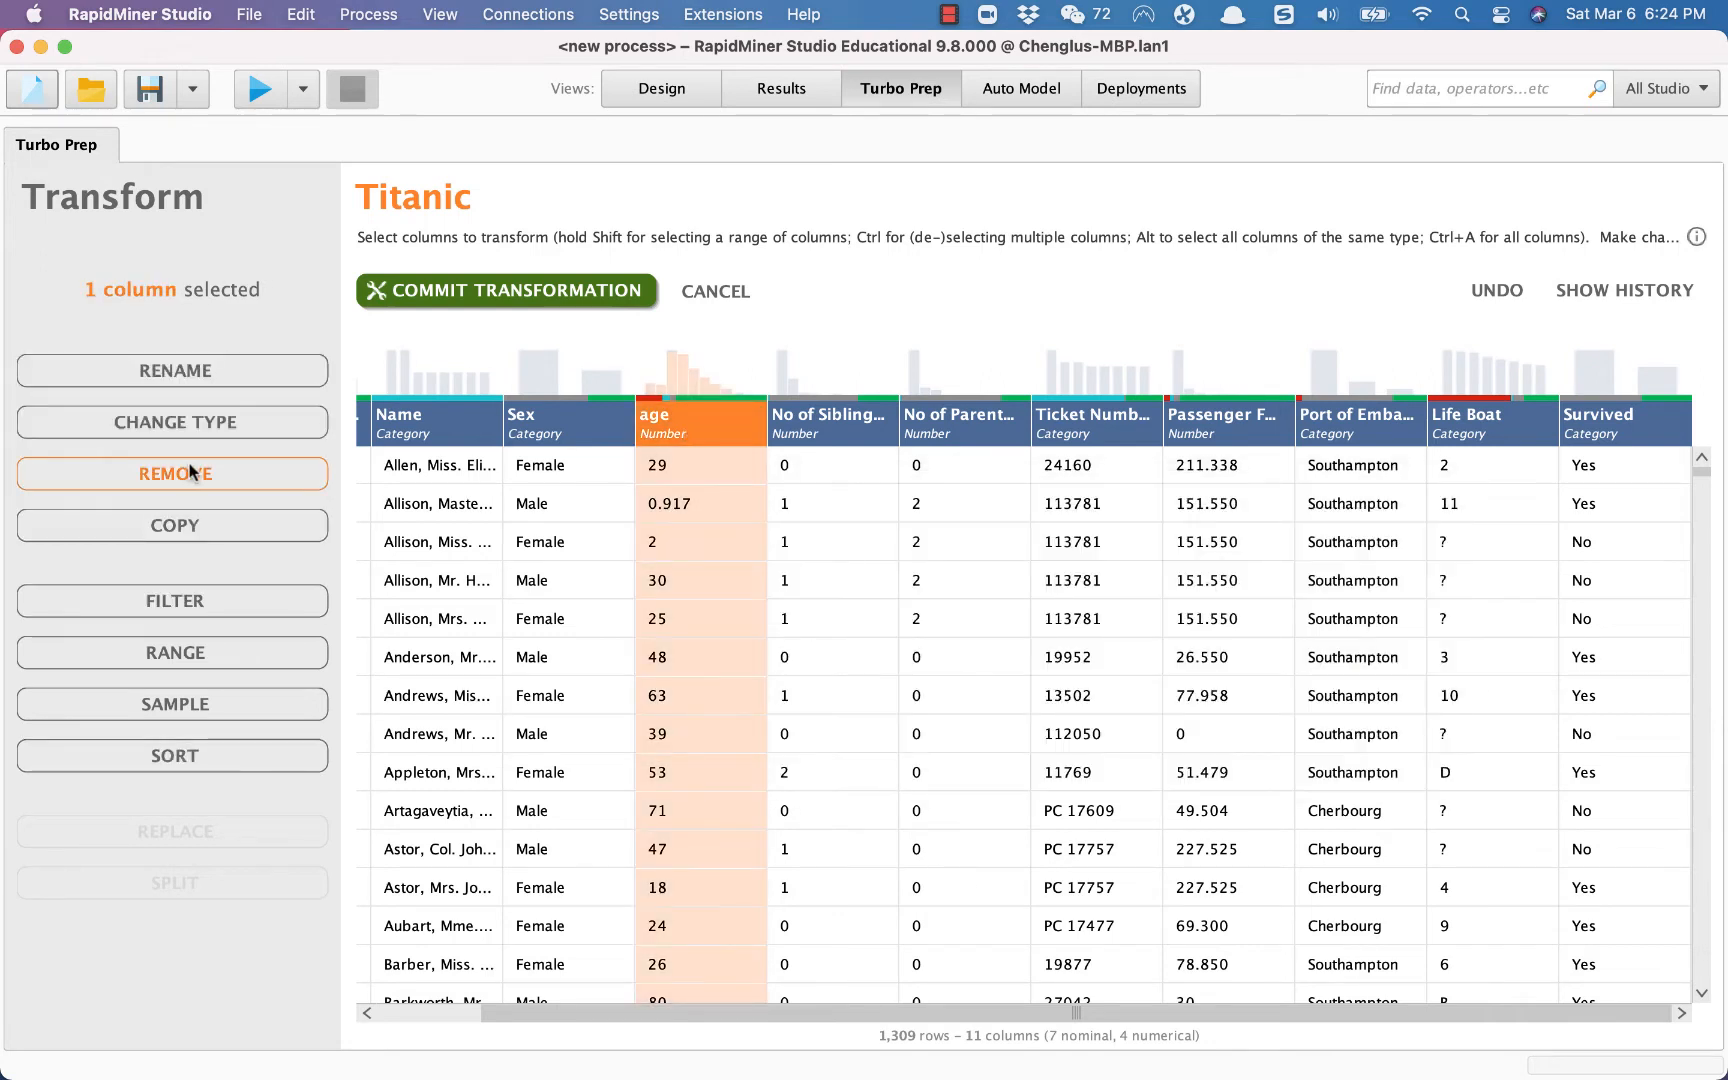
pyautogui.click(167, 545)
pyautogui.write('age')
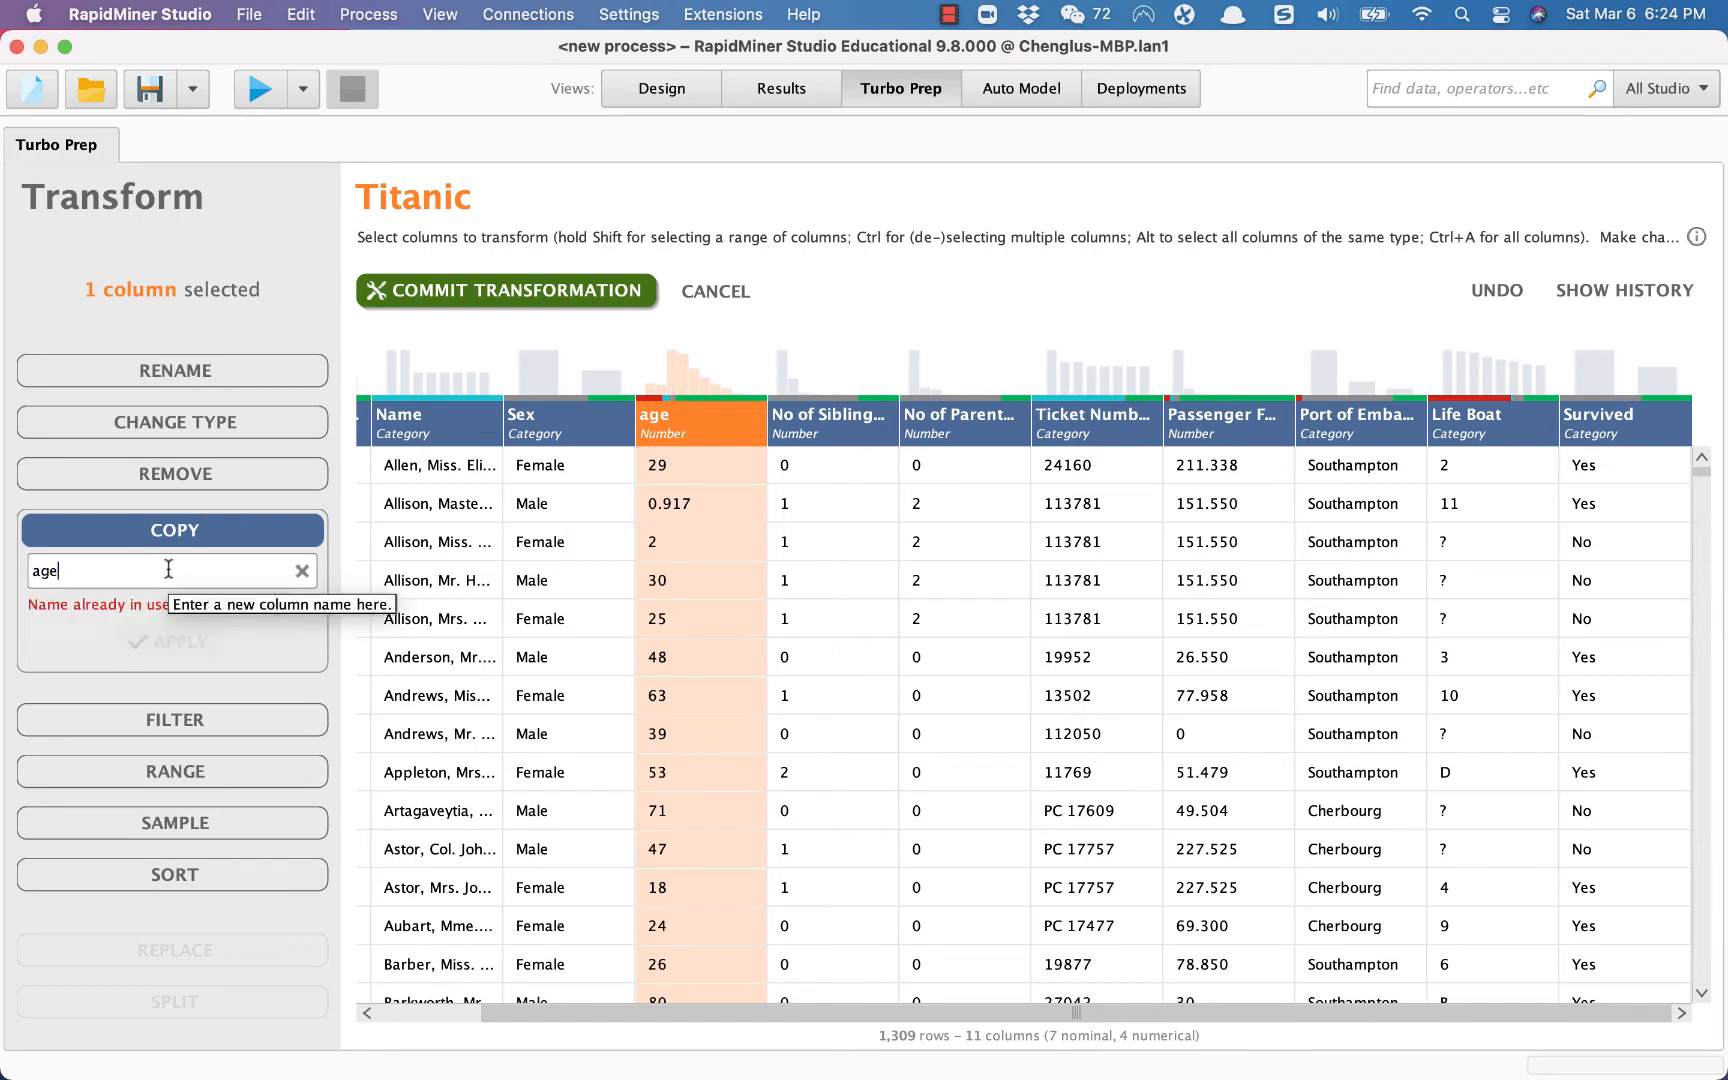
pyautogui.write('_copie')
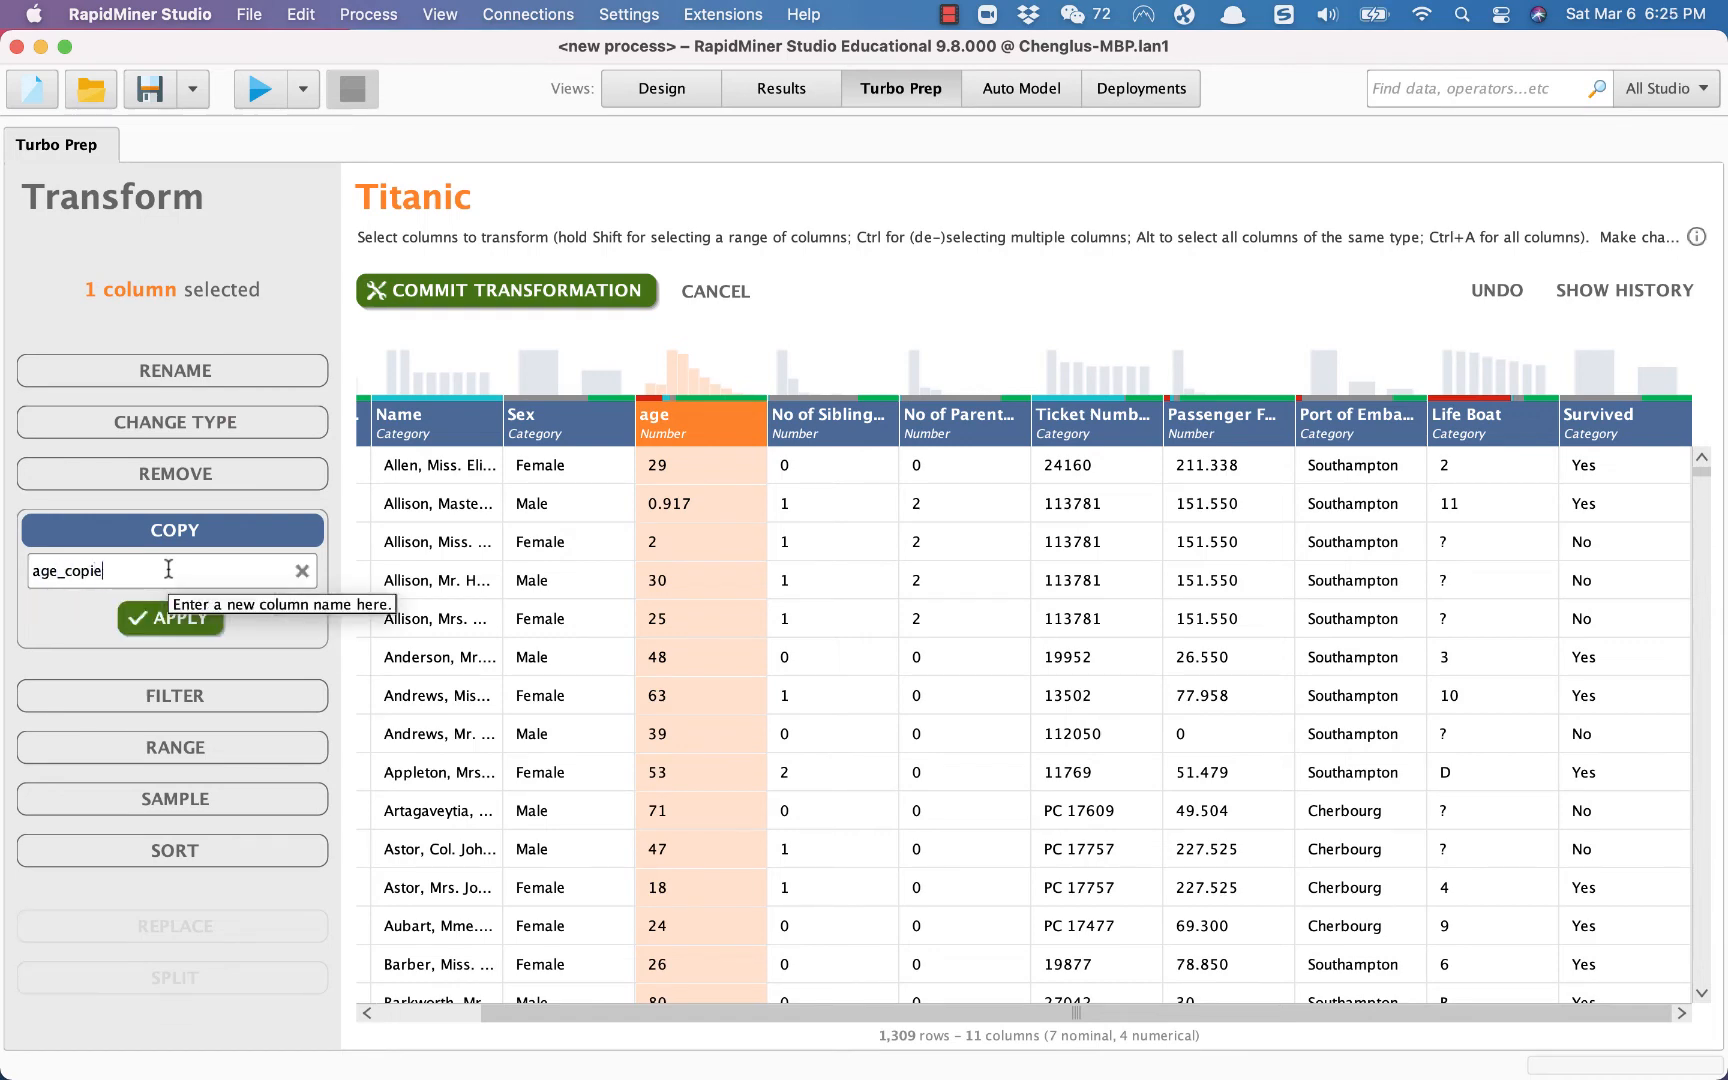
pyautogui.write('d')
pyautogui.click(148, 617)
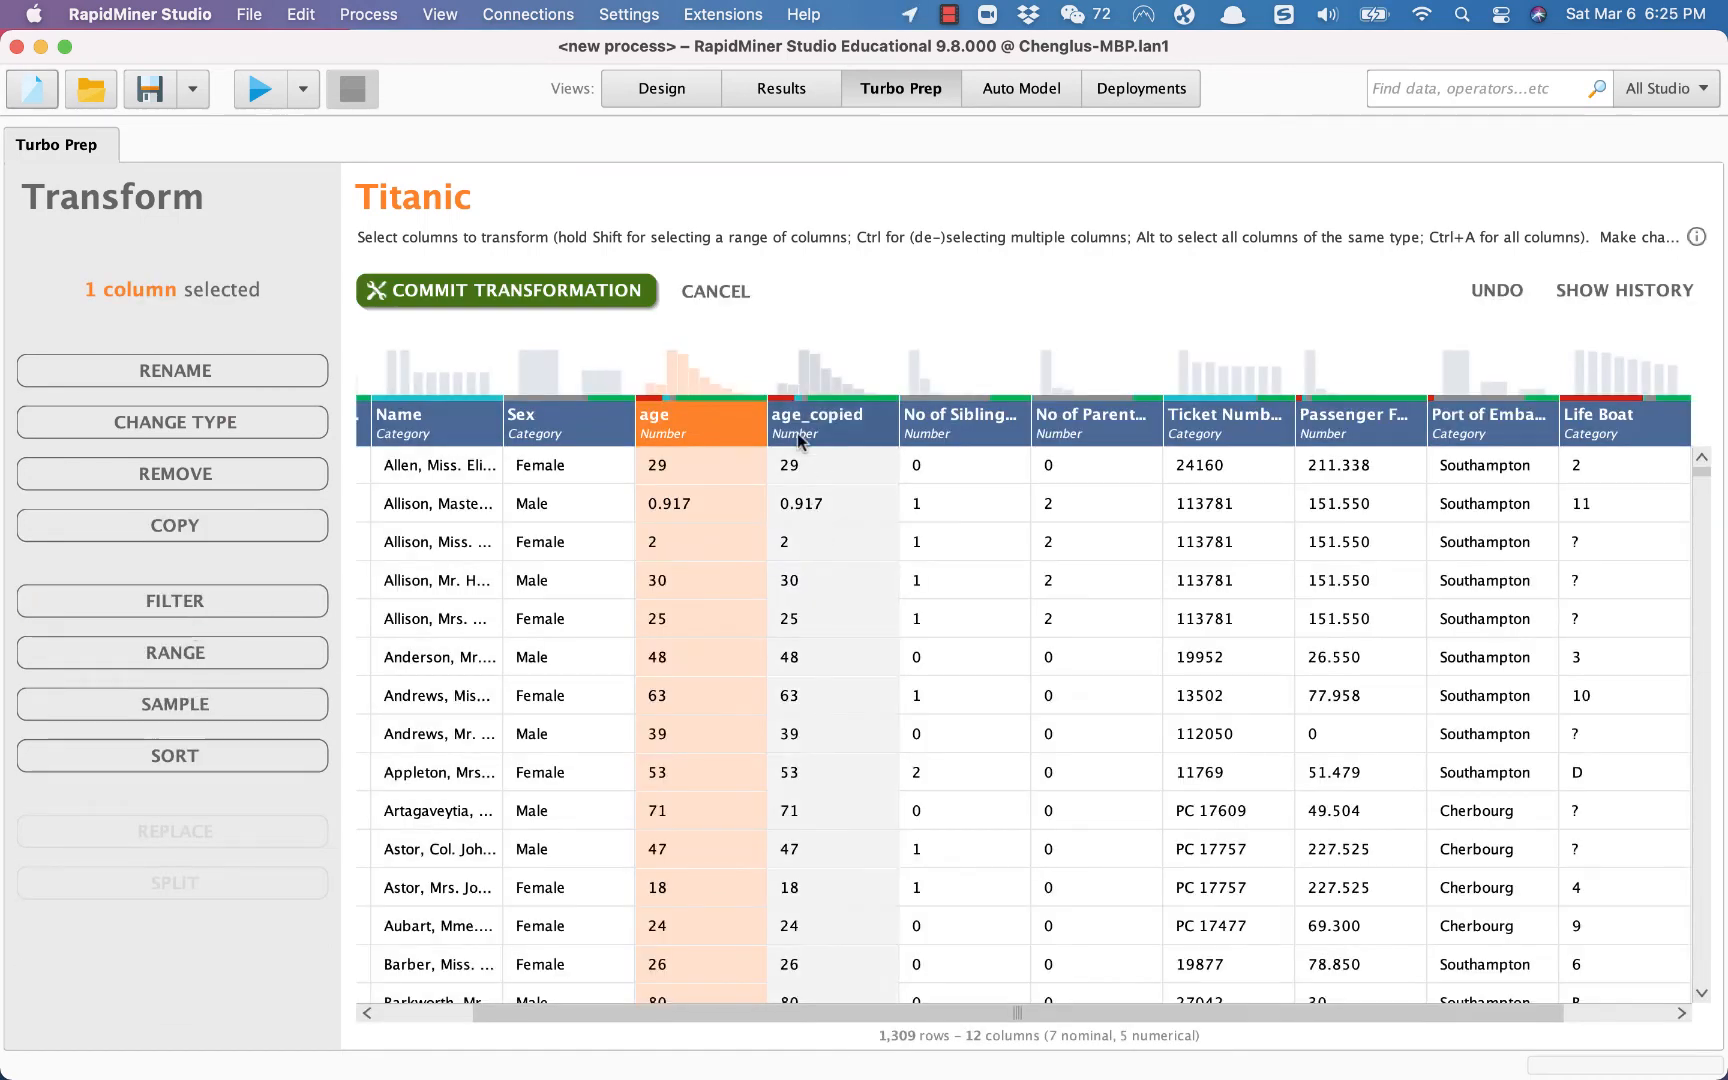
pyautogui.click(807, 441)
pyautogui.click(652, 453)
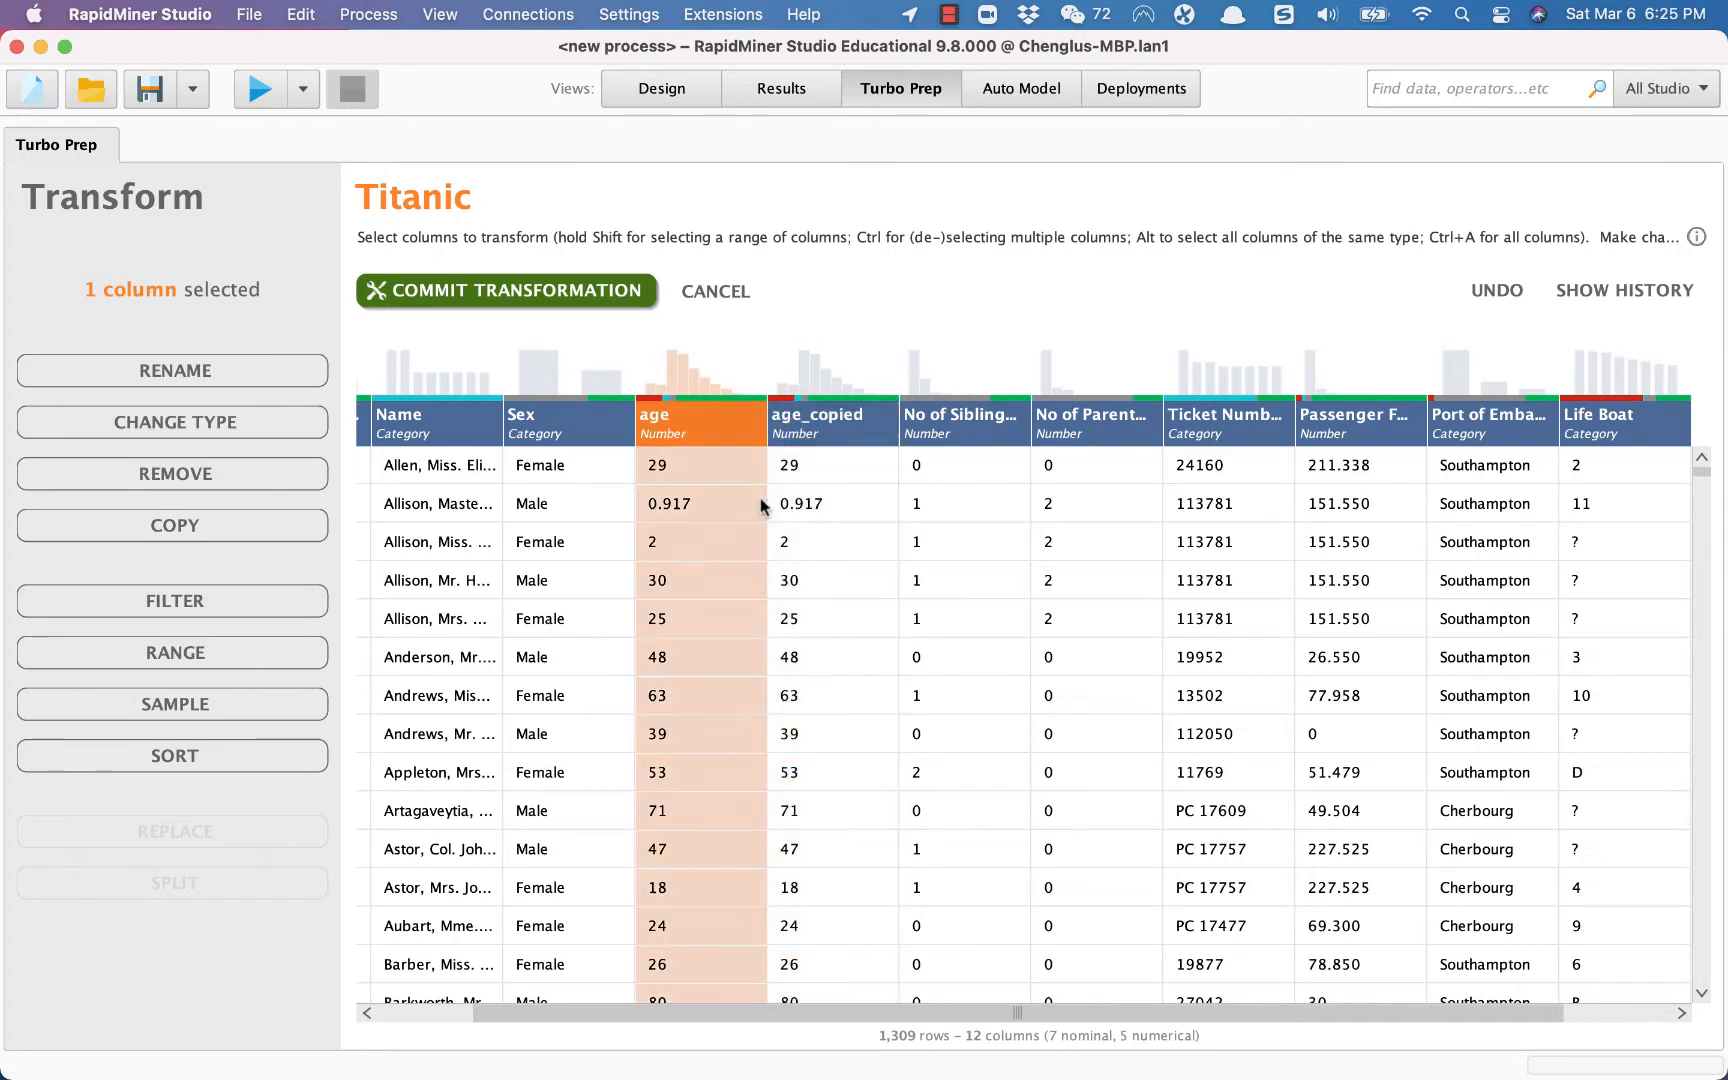
pyautogui.click(798, 484)
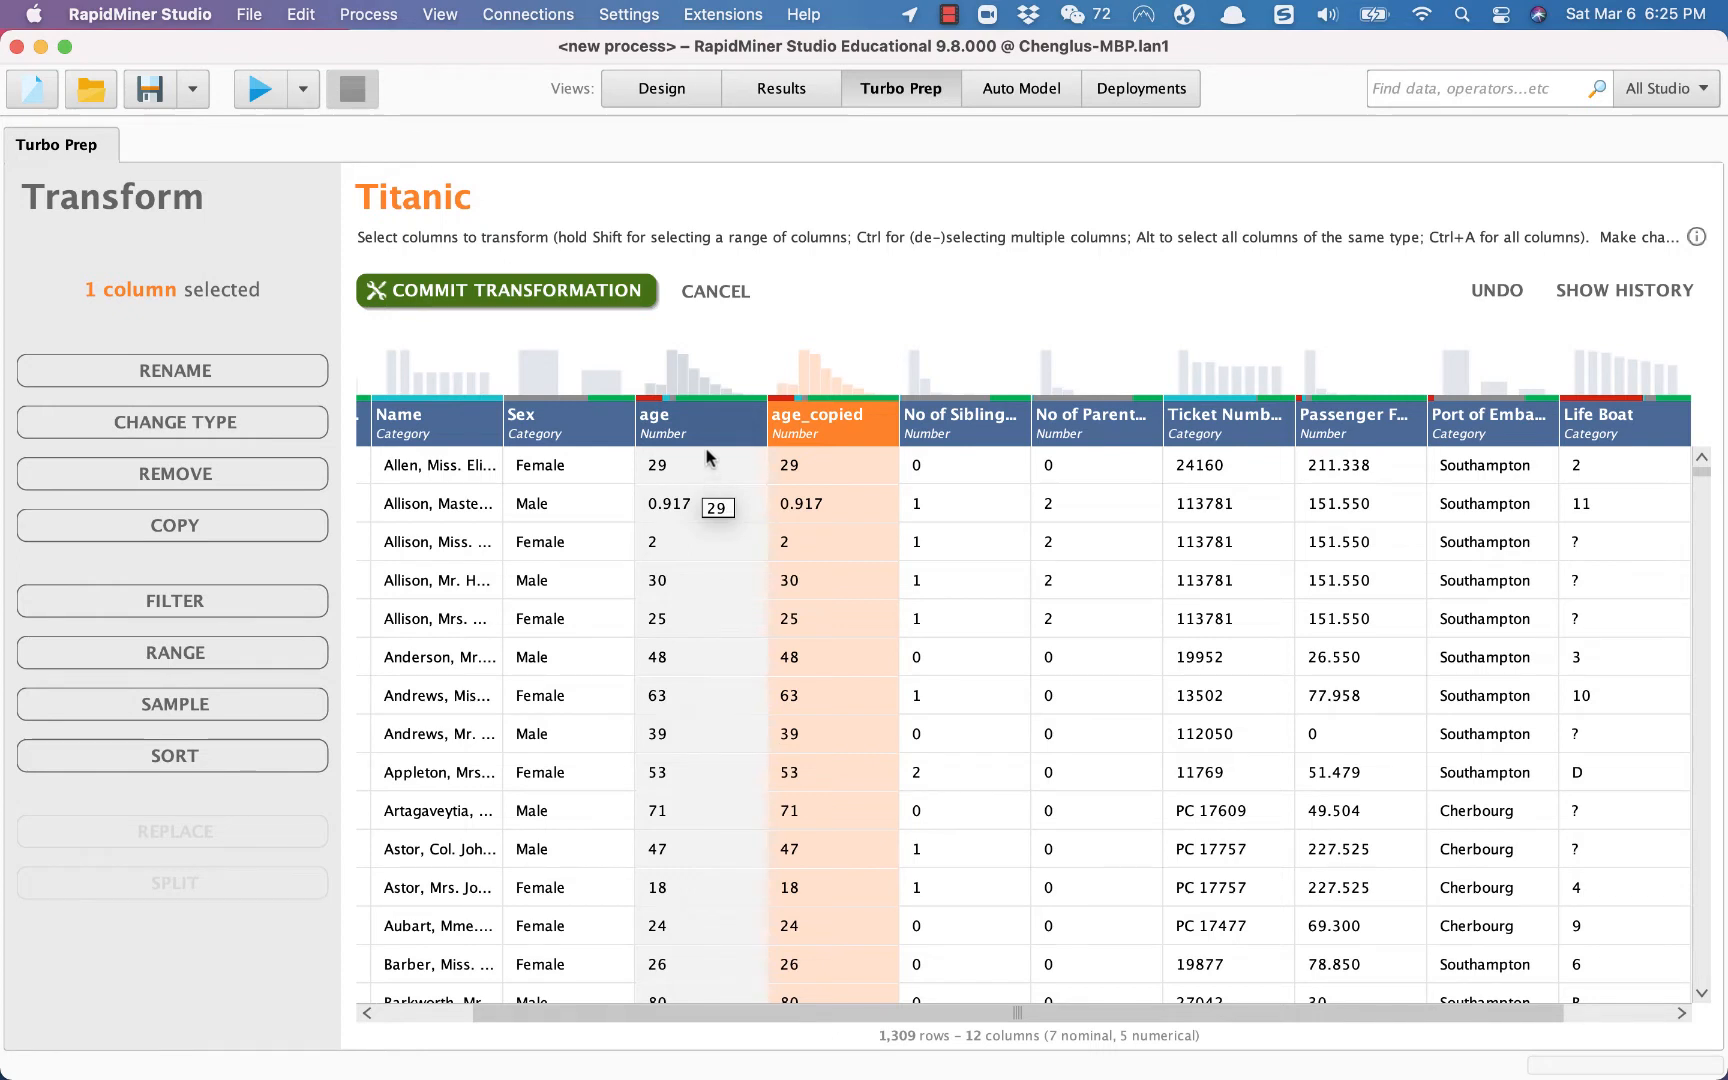
# - Filter the data set on the age column to keep rows with values greater than 29
pyautogui.click(712, 432)
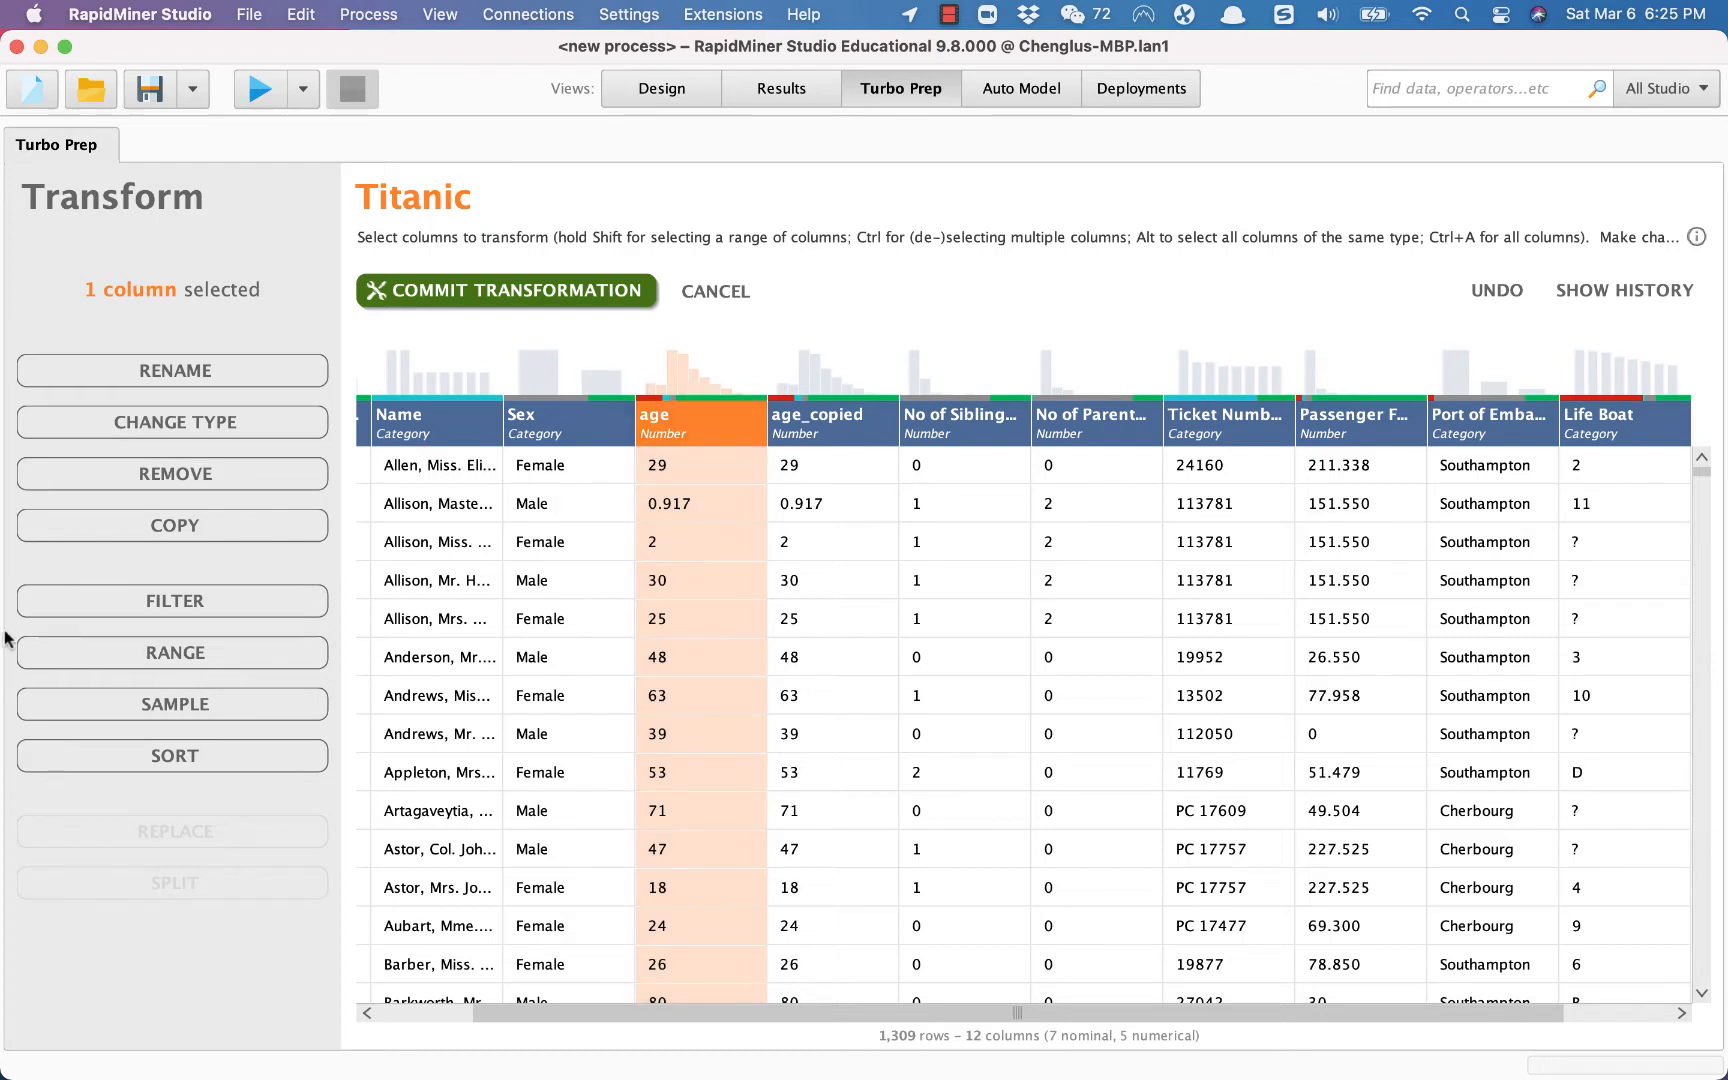
pyautogui.click(202, 599)
pyautogui.click(175, 652)
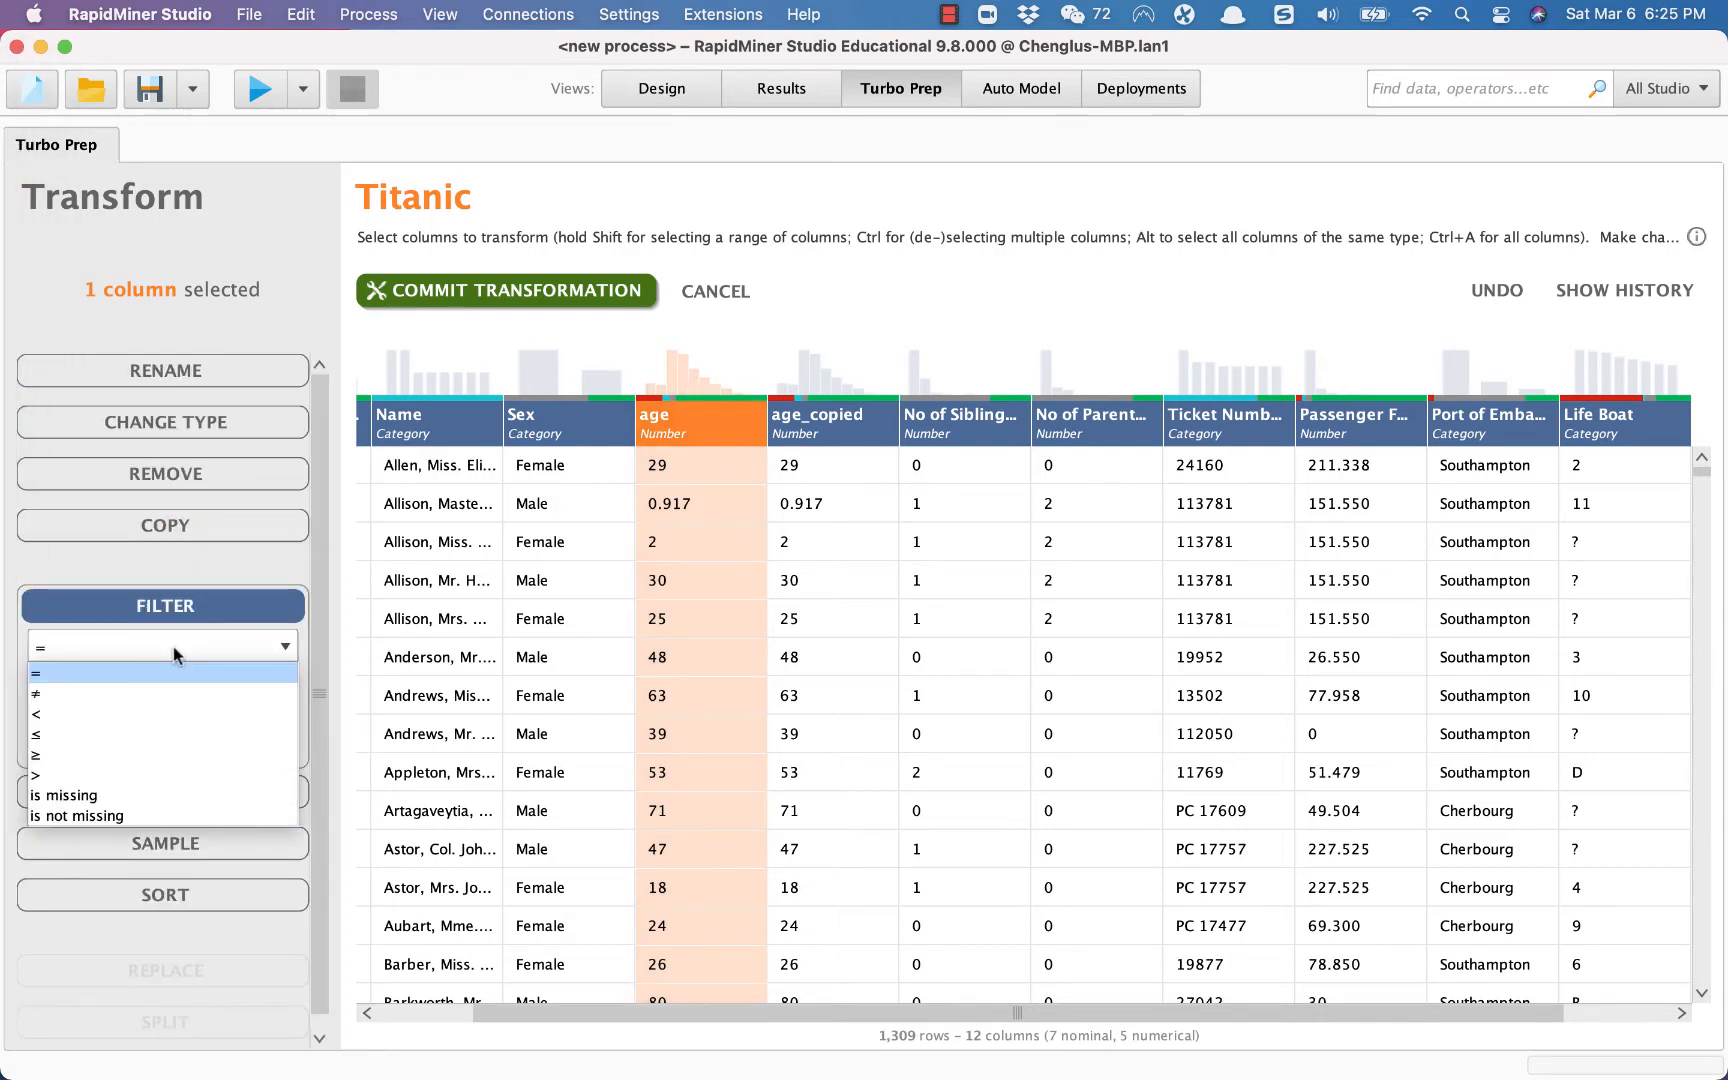
pyautogui.click(44, 776)
pyautogui.click(100, 690)
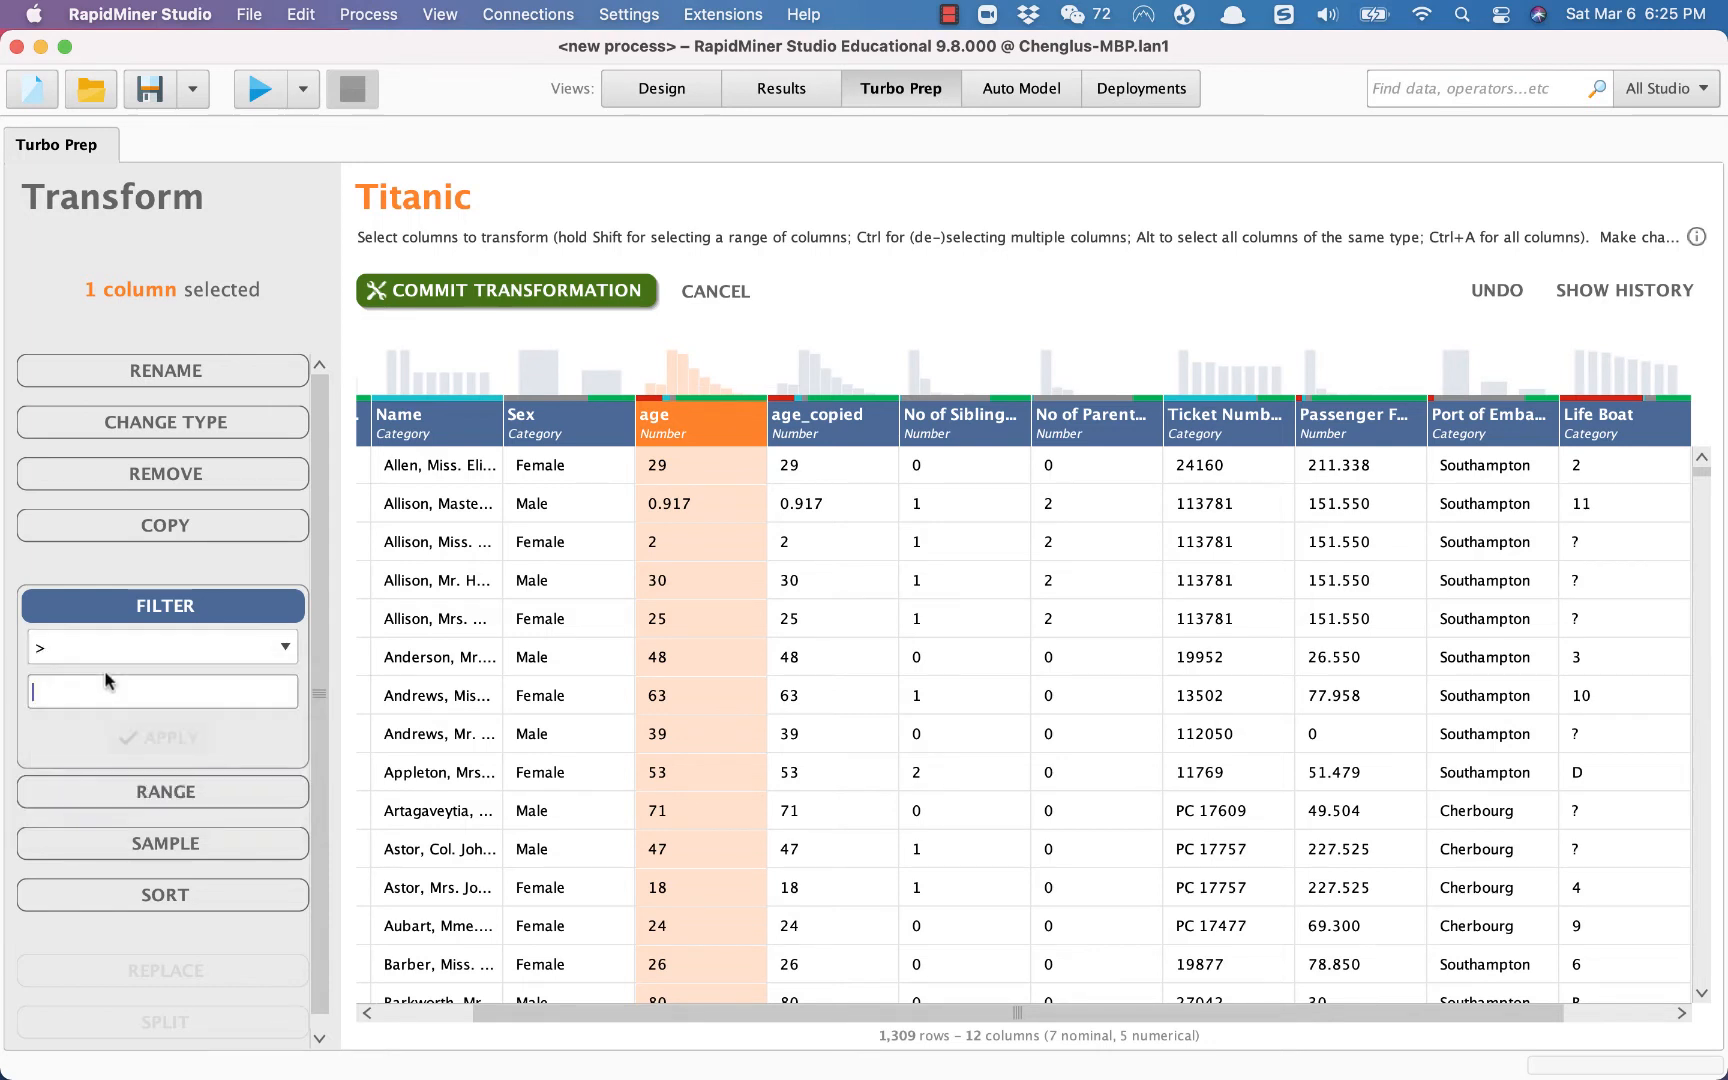
pyautogui.write('29')
pyautogui.click(175, 740)
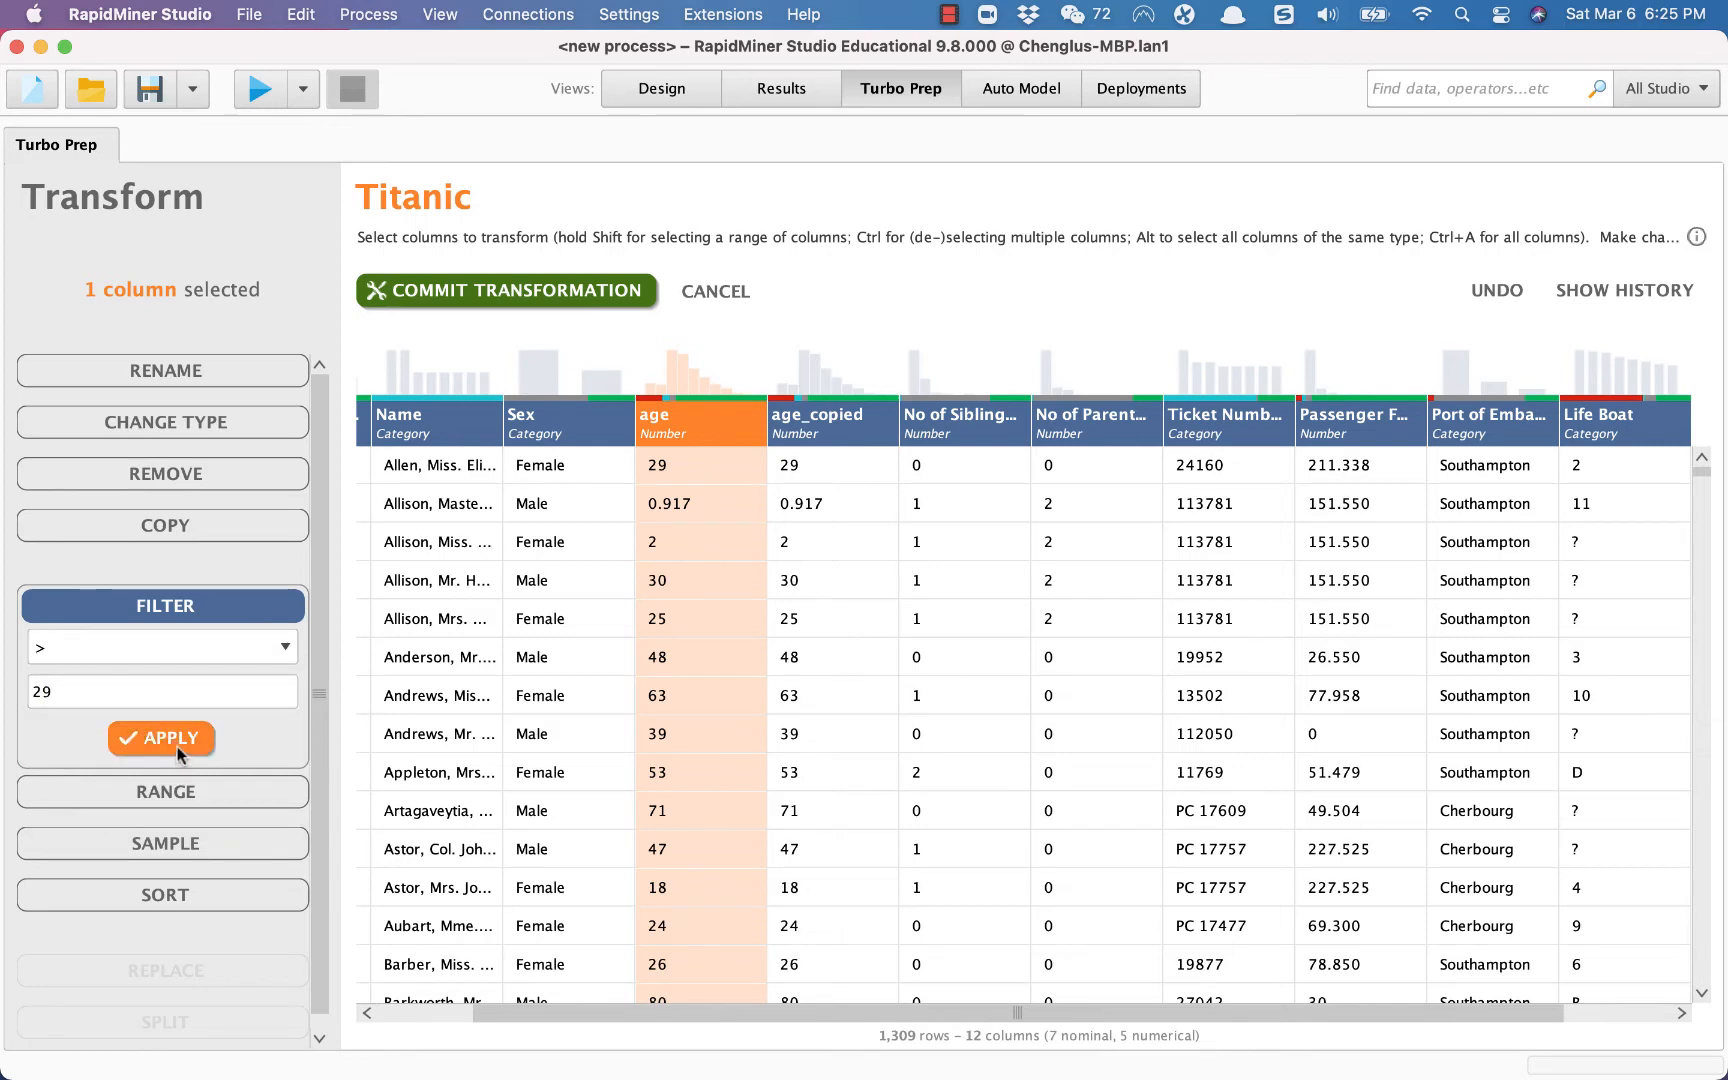
# - Examine the filtered Titanic rows, checking the values in the age column throughout the table
pyautogui.scroll(-5, 617, 639)
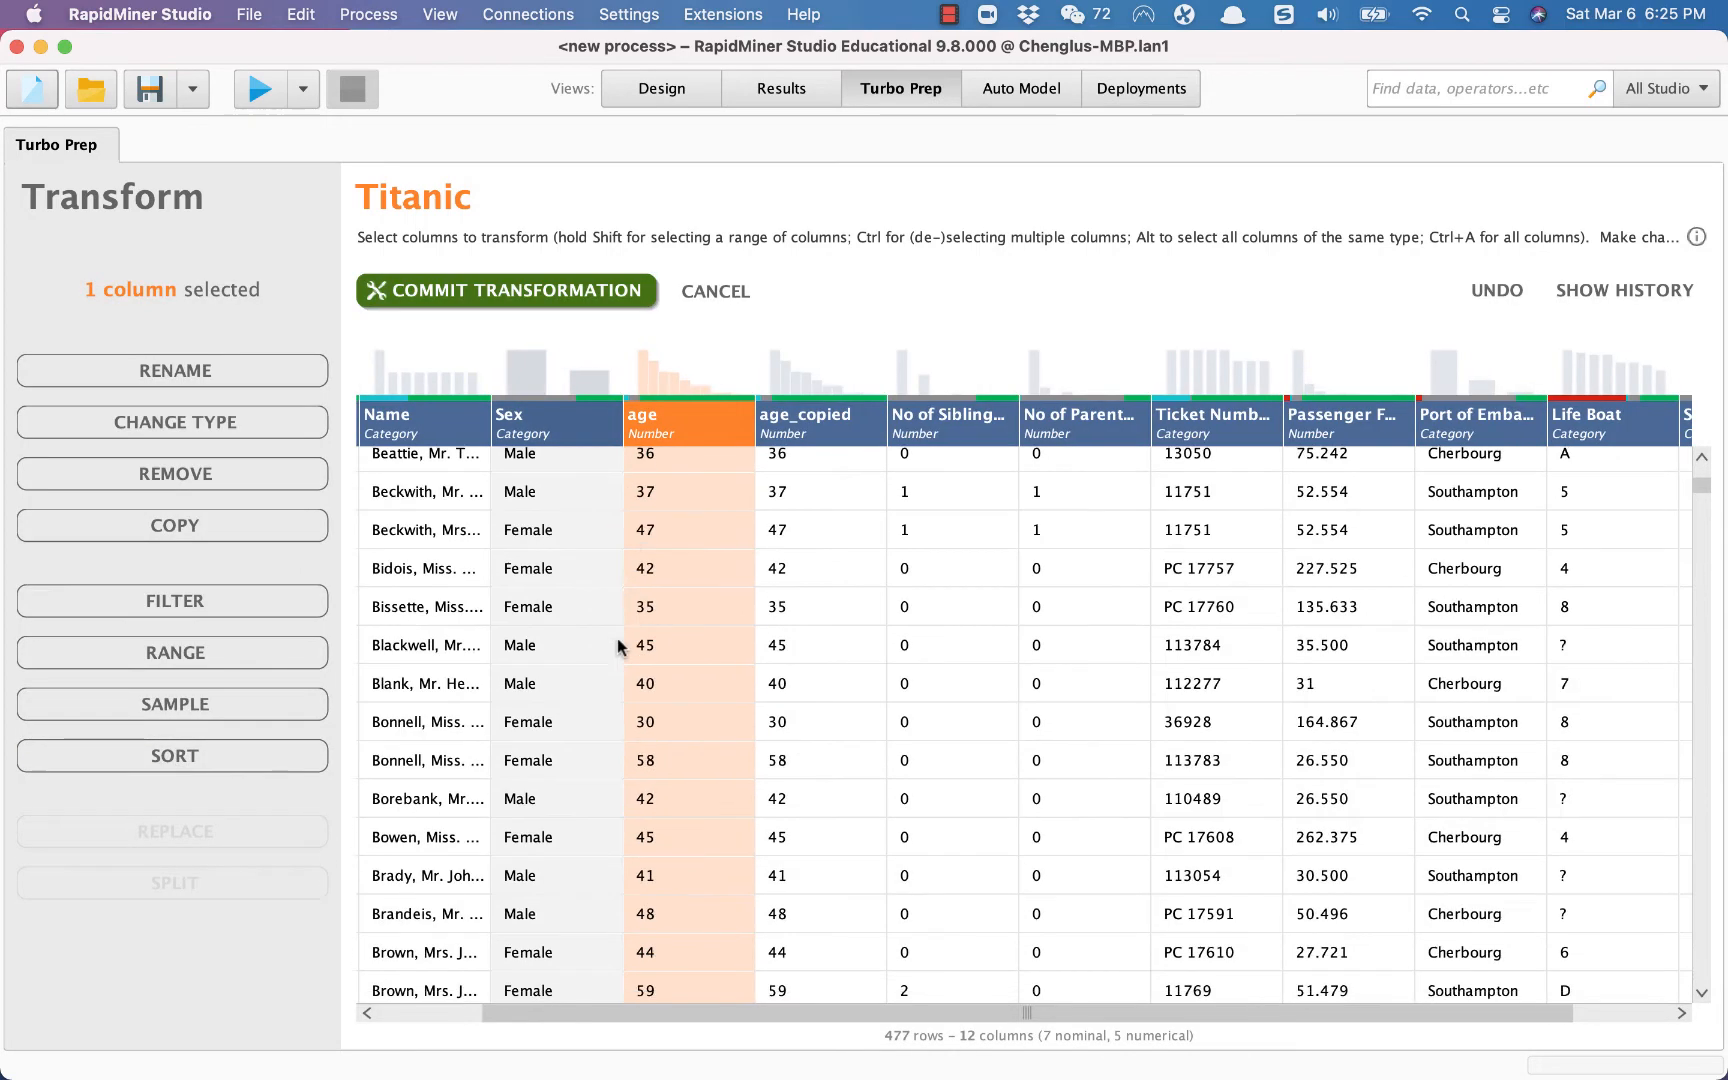
pyautogui.scroll(5, 675, 648)
pyautogui.hscroll(-1, 675, 648)
pyautogui.hscroll(-1, 761, 493)
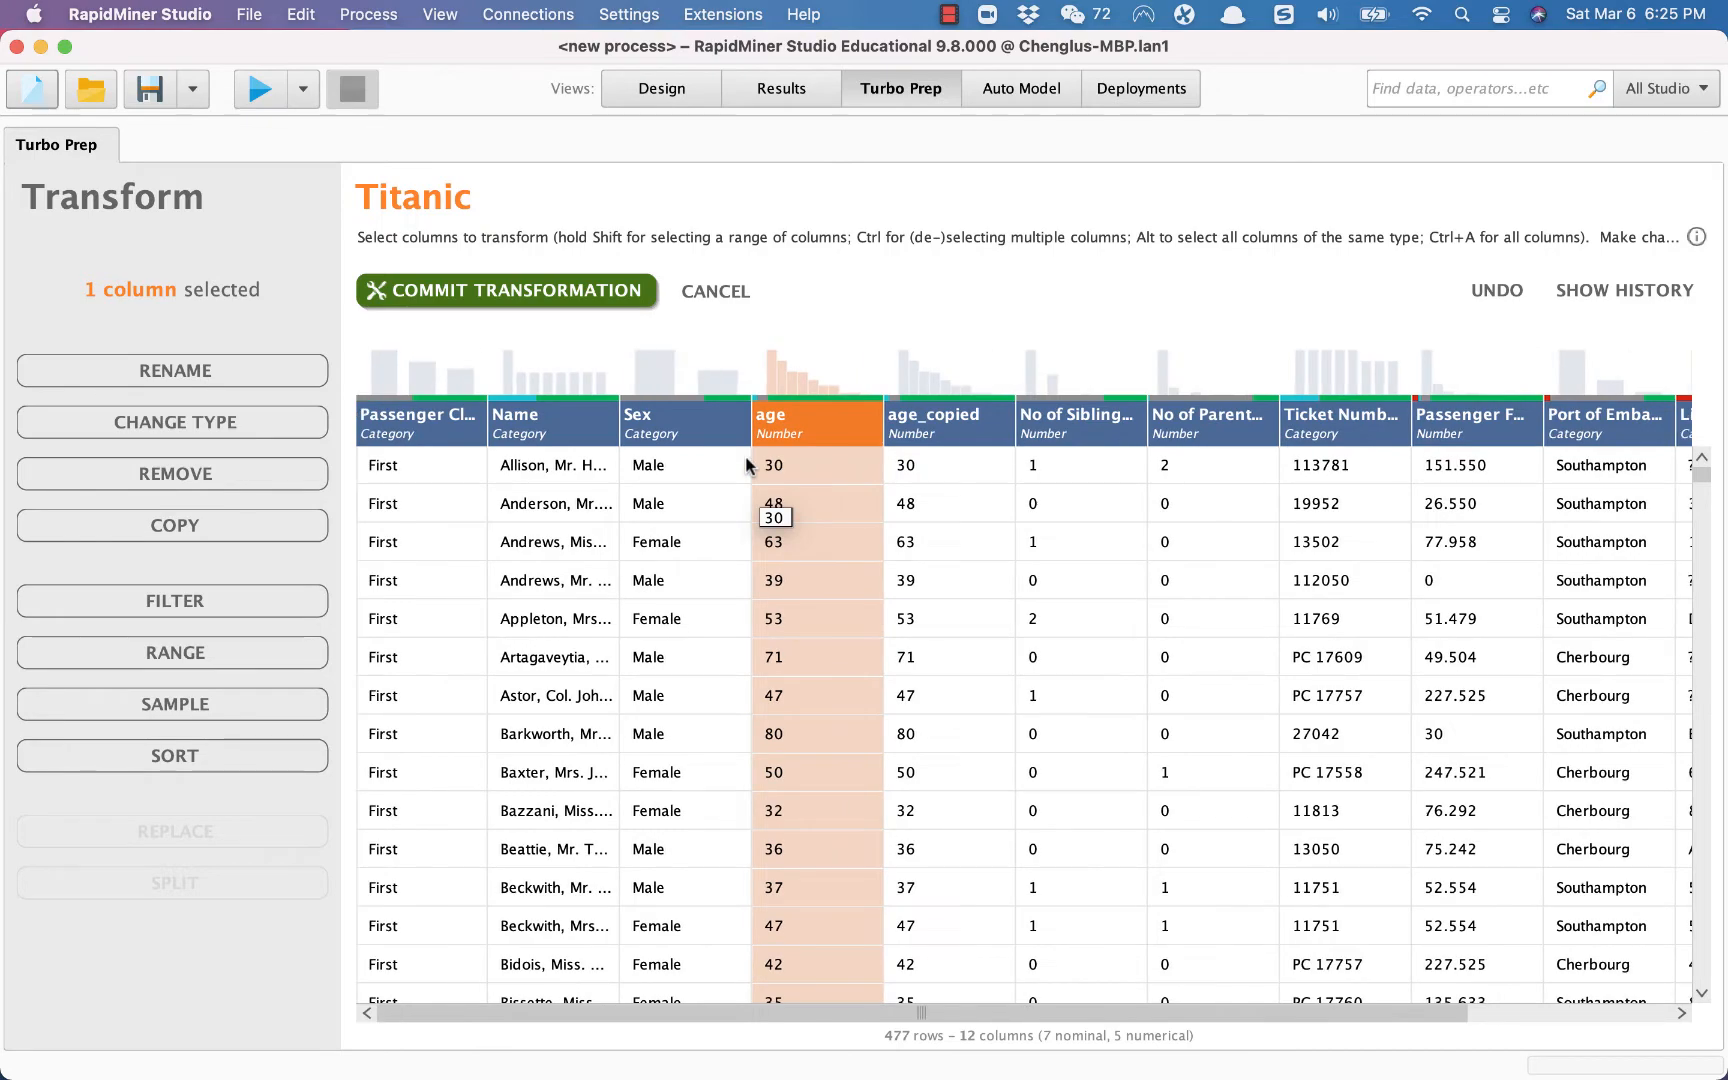
pyautogui.hscroll(2, 860, 500)
pyautogui.hscroll(-2, 796, 520)
pyautogui.scroll(-10, 796, 520)
pyautogui.scroll(-5, 796, 520)
pyautogui.scroll(15, 796, 520)
pyautogui.hscroll(-1, 796, 520)
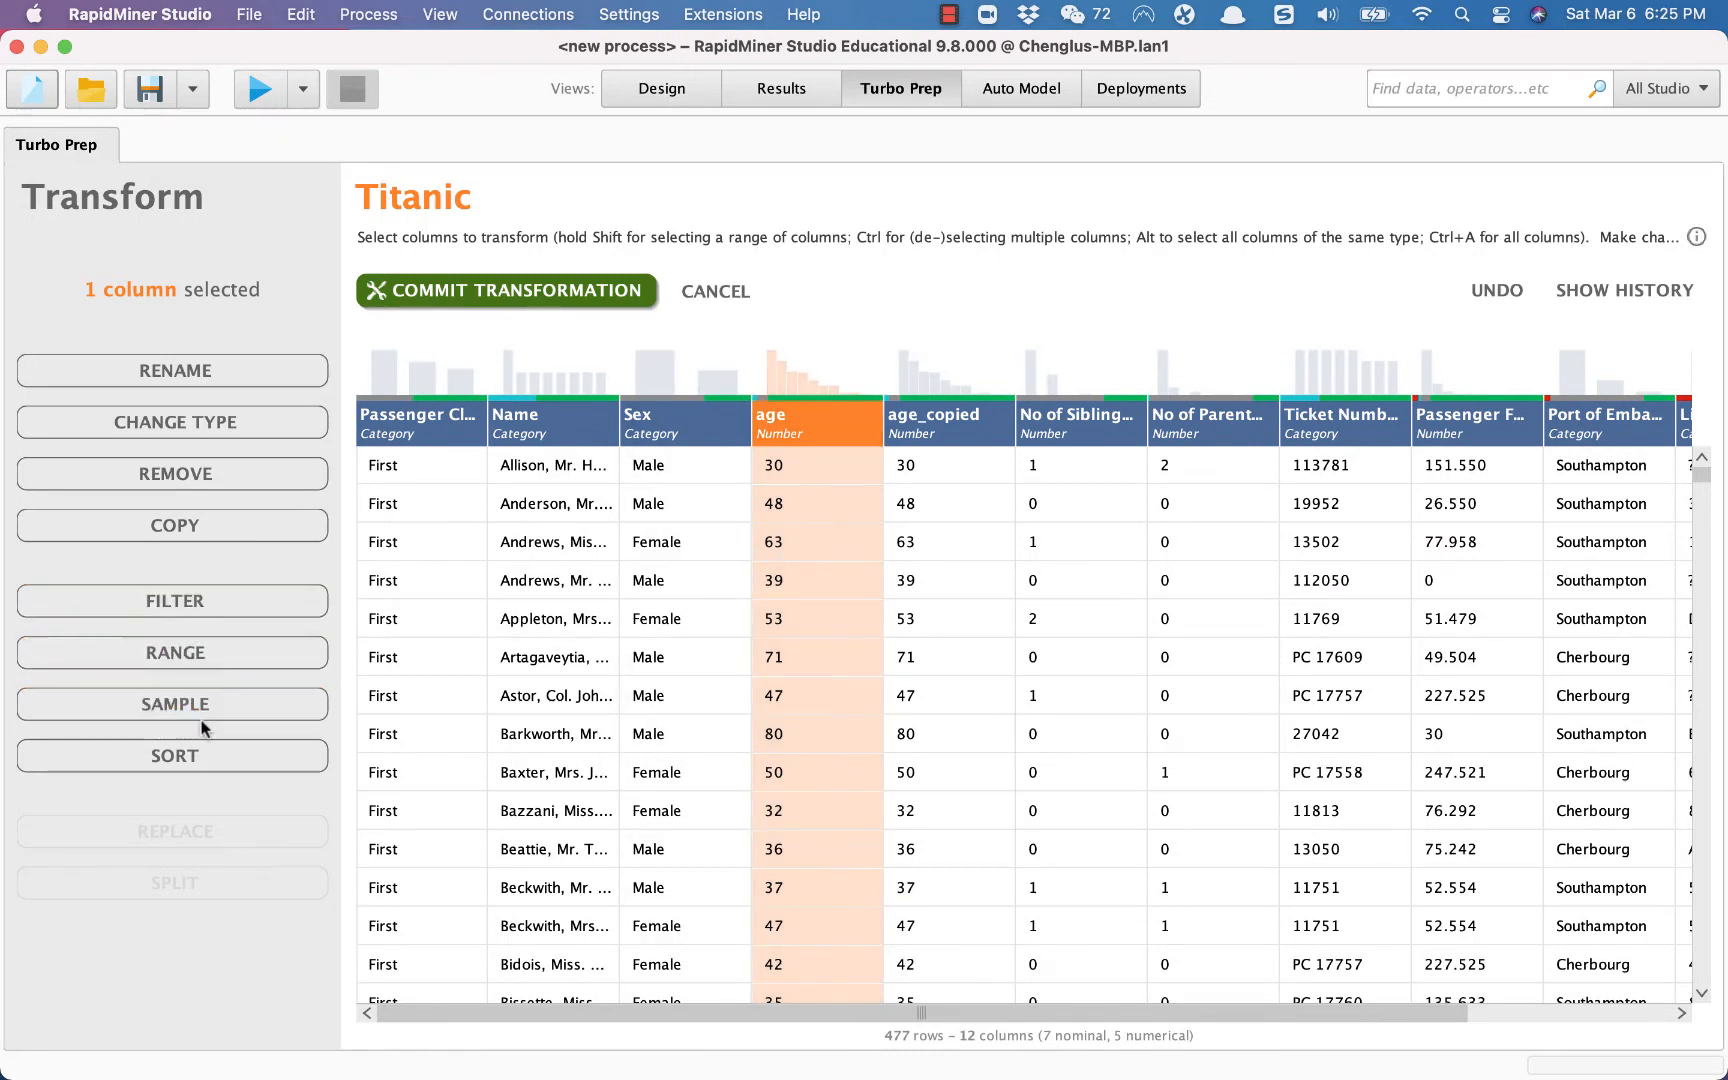
# - Sample the filtered data set by number with a size of 130 rows
pyautogui.click(174, 706)
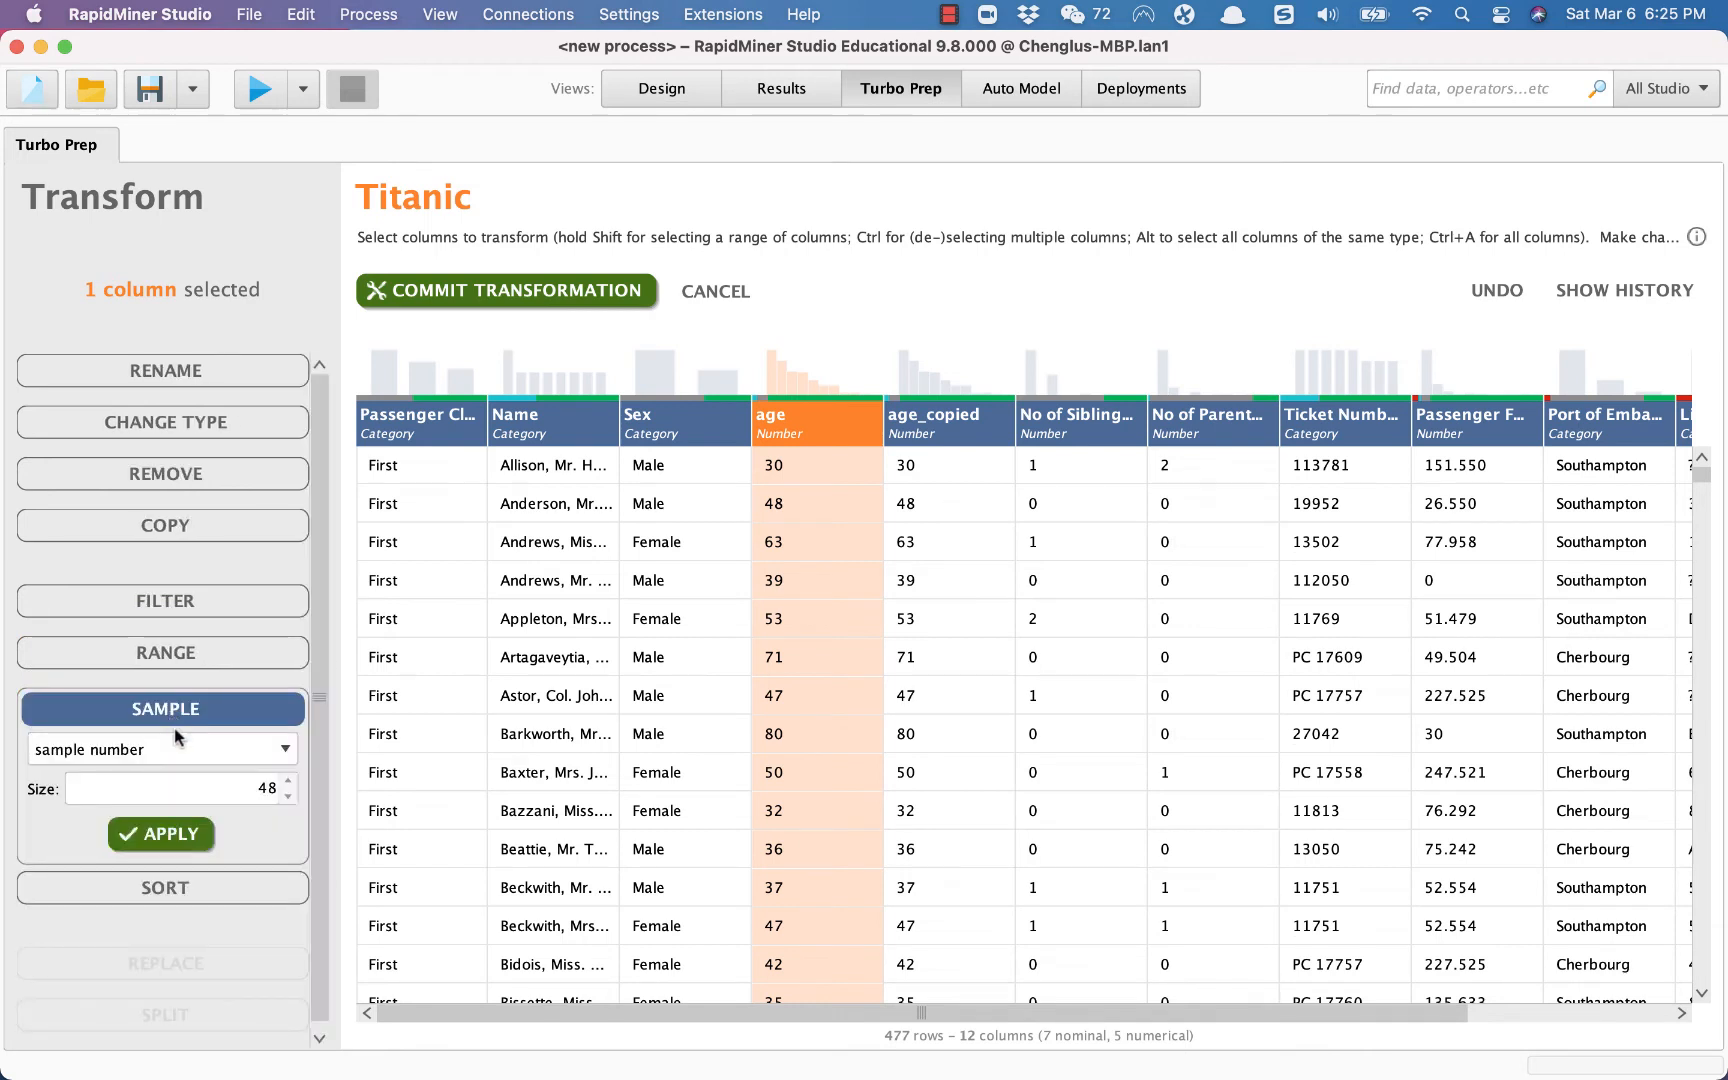
pyautogui.moveTo(252, 787); pyautogui.dragTo(308, 793)
pyautogui.write('130')
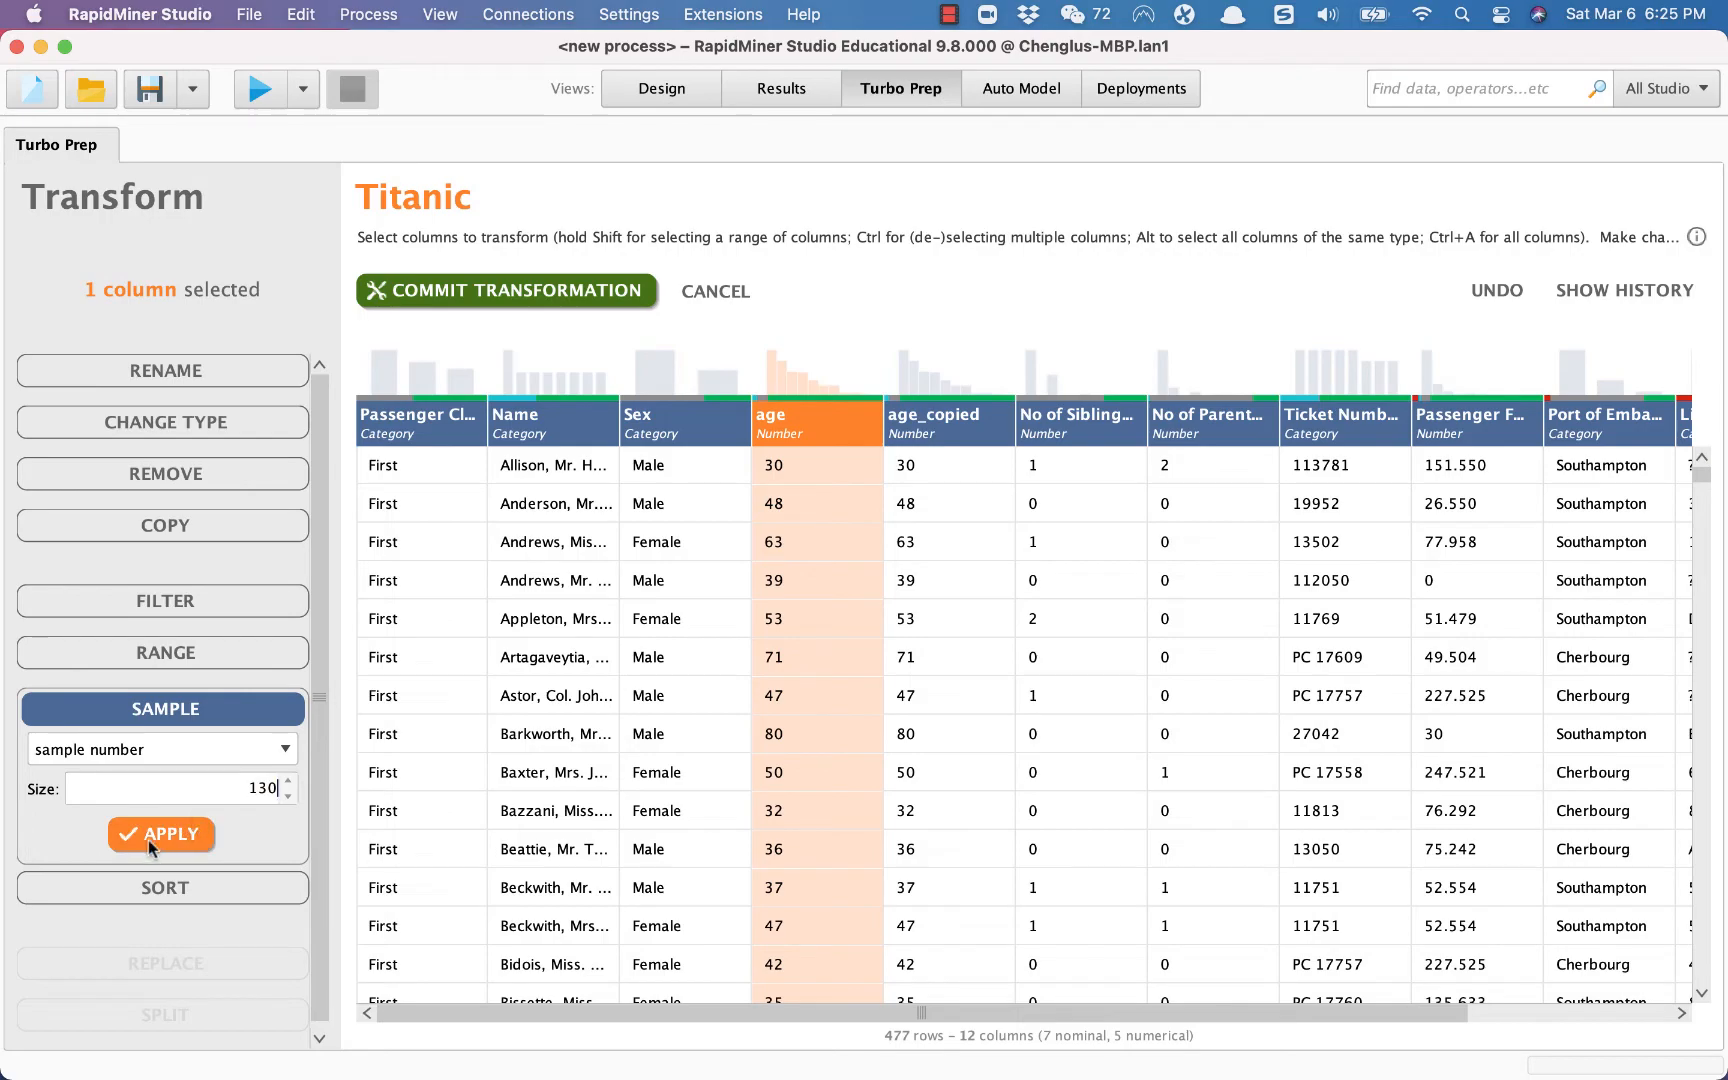
pyautogui.click(152, 836)
# - Examine the sampled Titanic rows from first to third class and check the row count
pyautogui.scroll(-10, 815, 630)
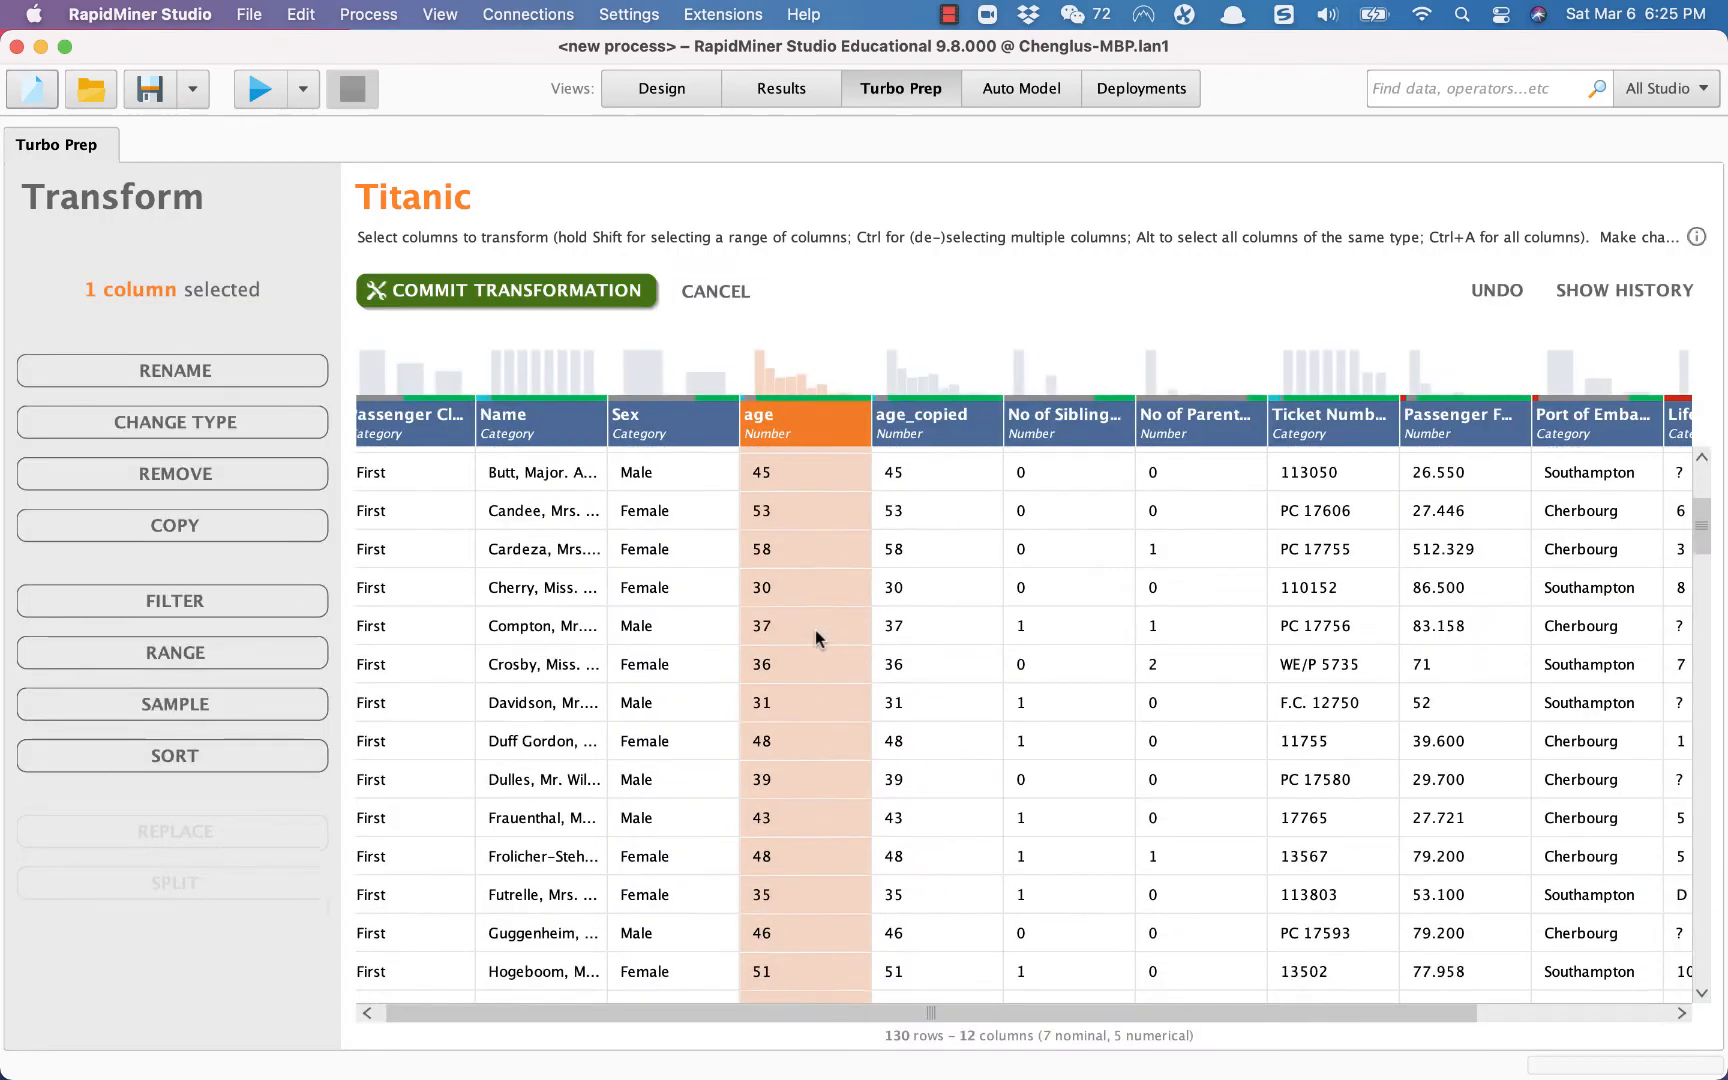
pyautogui.scroll(-15, 815, 630)
pyautogui.scroll(20, 815, 629)
pyautogui.hscroll(-1, 815, 629)
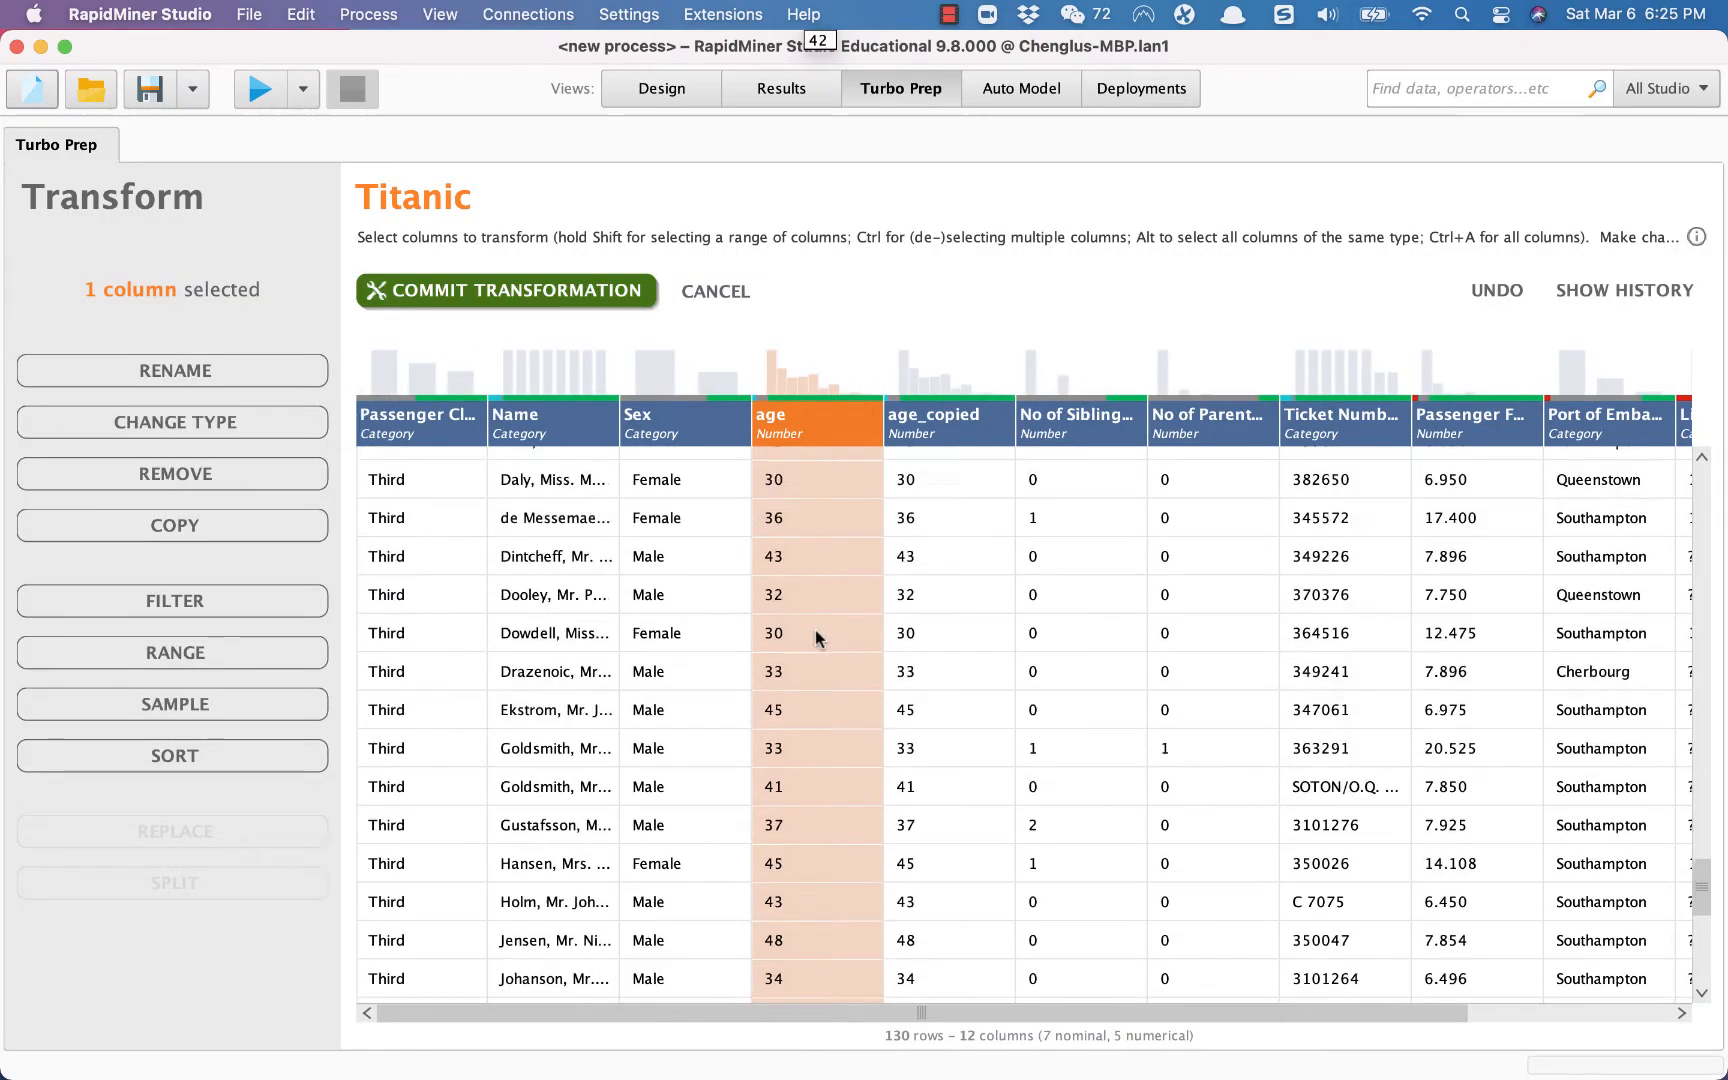
pyautogui.scroll(10, 815, 632)
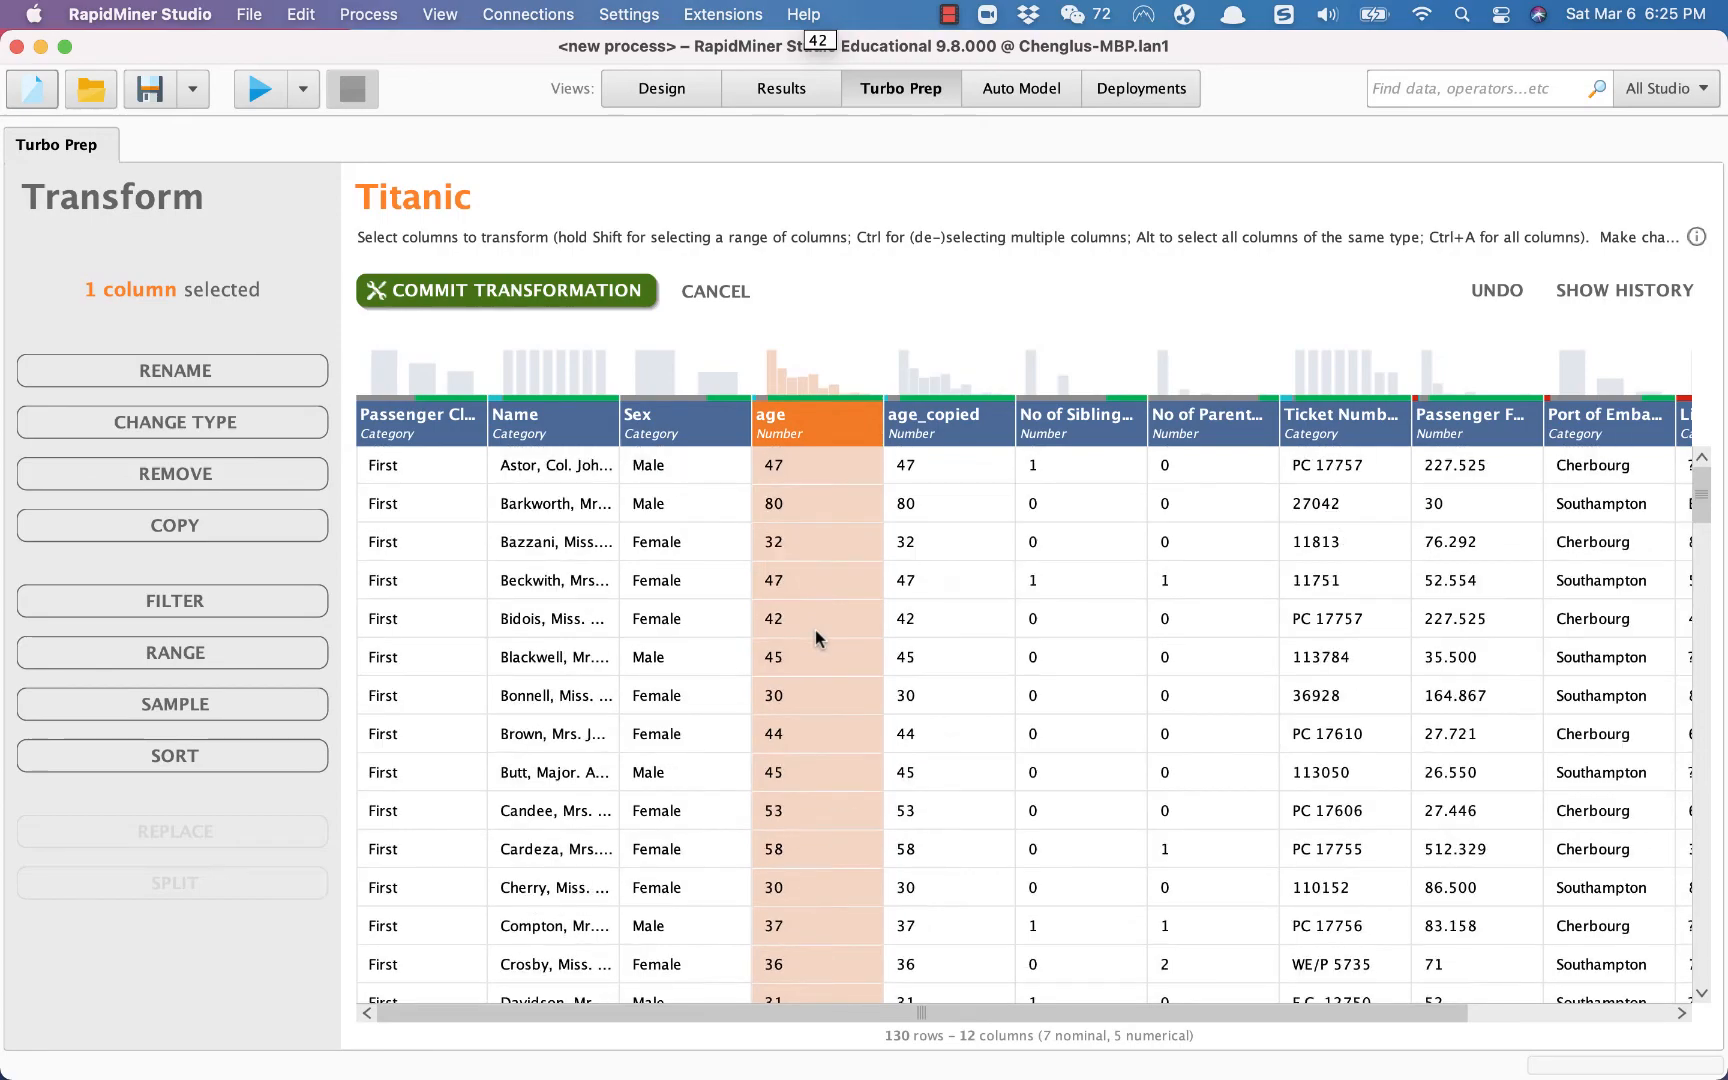
pyautogui.scroll(-20, 815, 630)
pyautogui.hscroll(1, 815, 630)
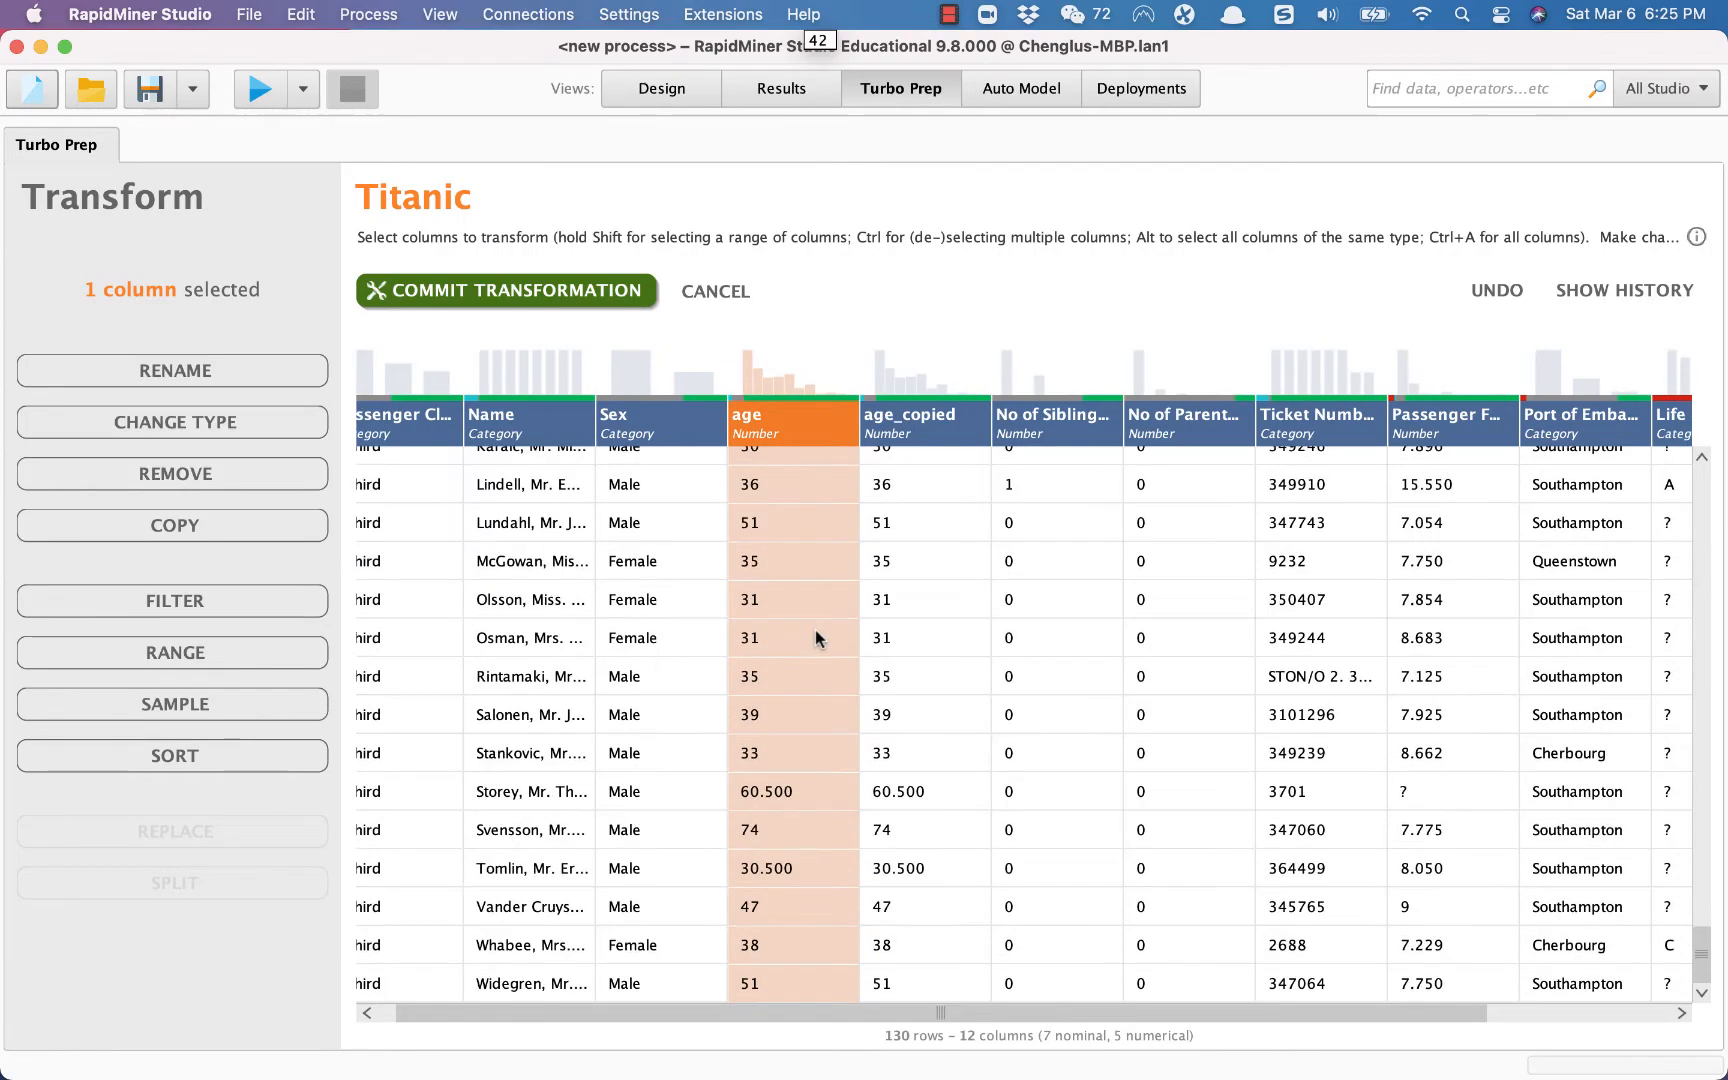
pyautogui.hscroll(-1, 815, 629)
pyautogui.scroll(20, 815, 629)
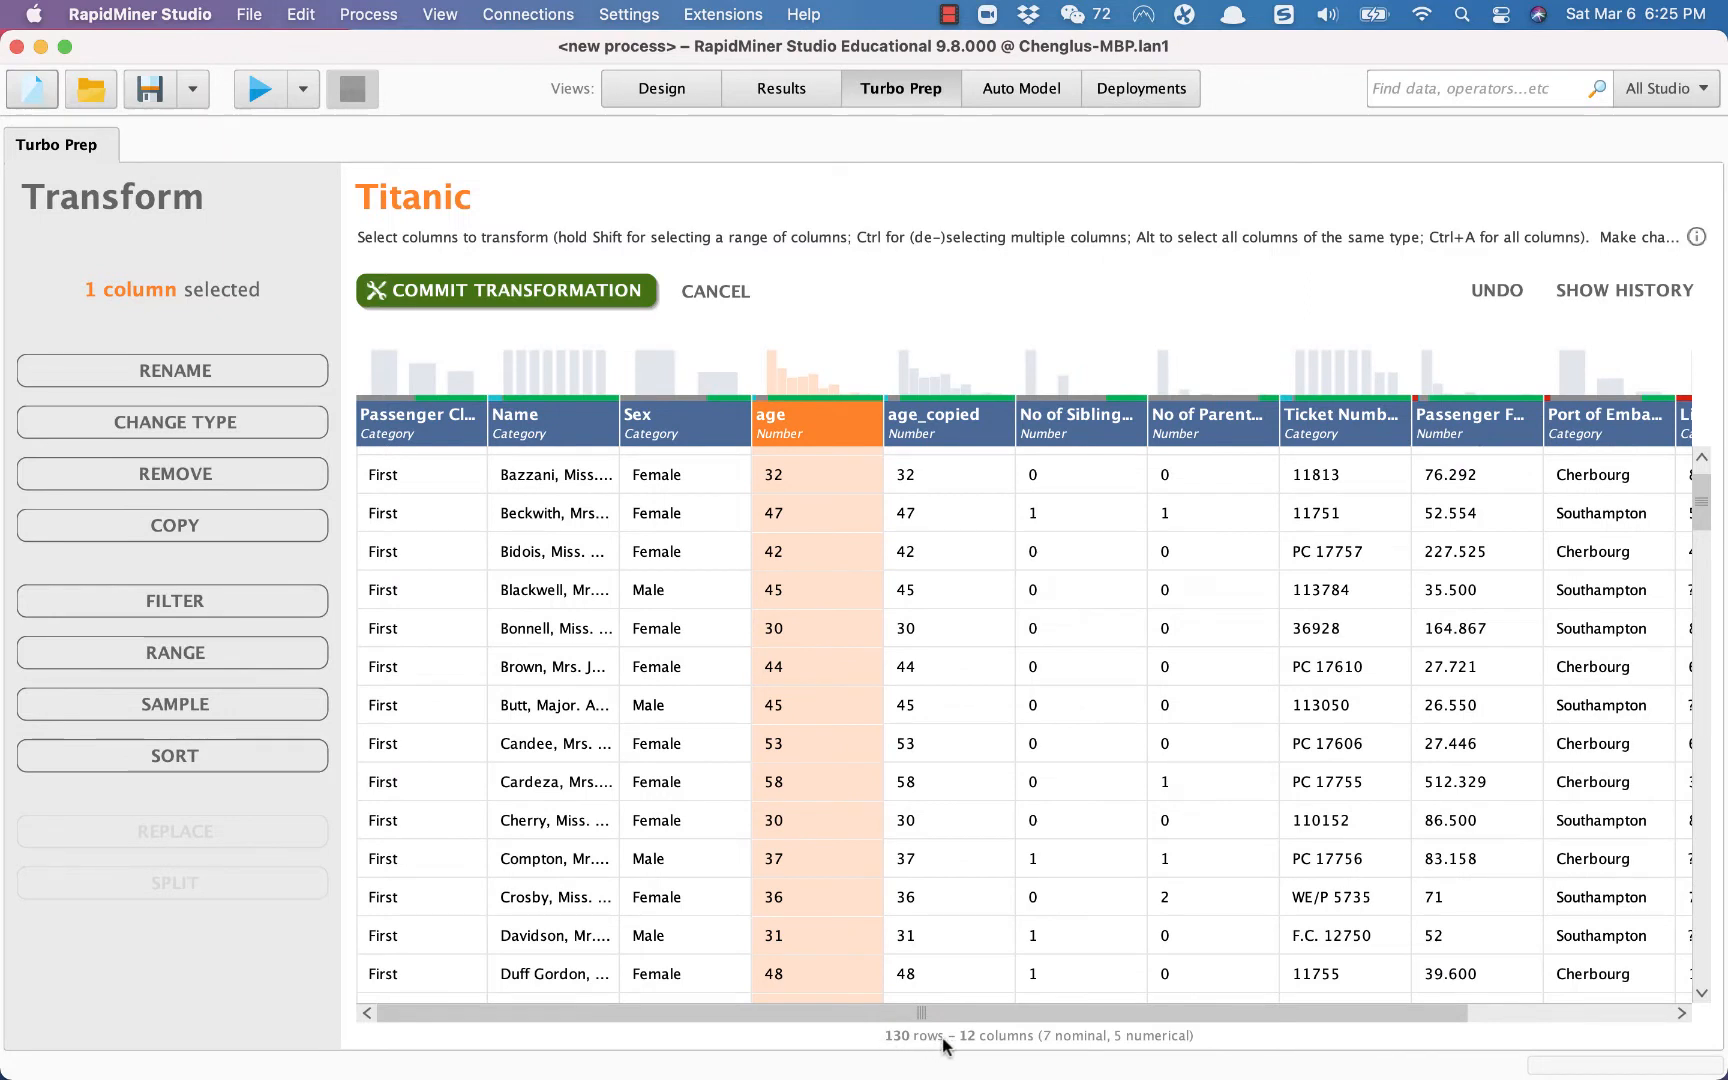
pyautogui.scroll(2, 805, 518)
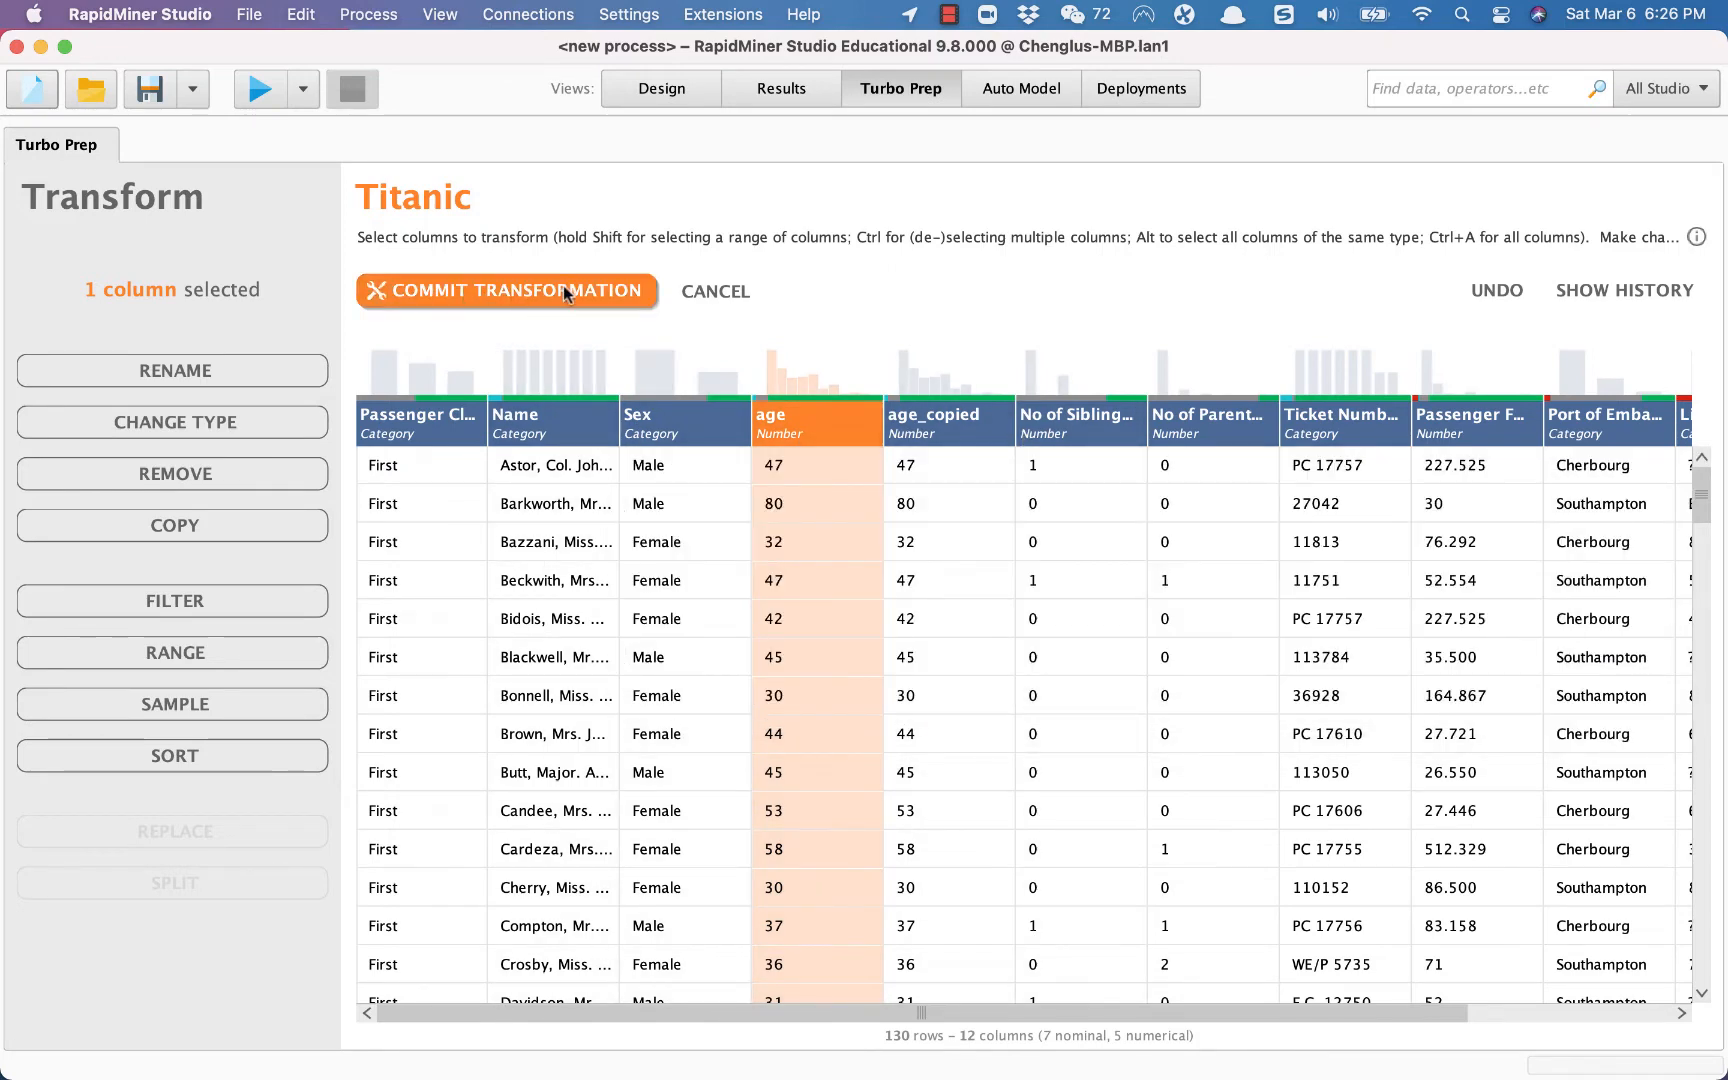
# - Commit the transformation and start exporting the Titanic data set in CSV format
pyautogui.click(487, 290)
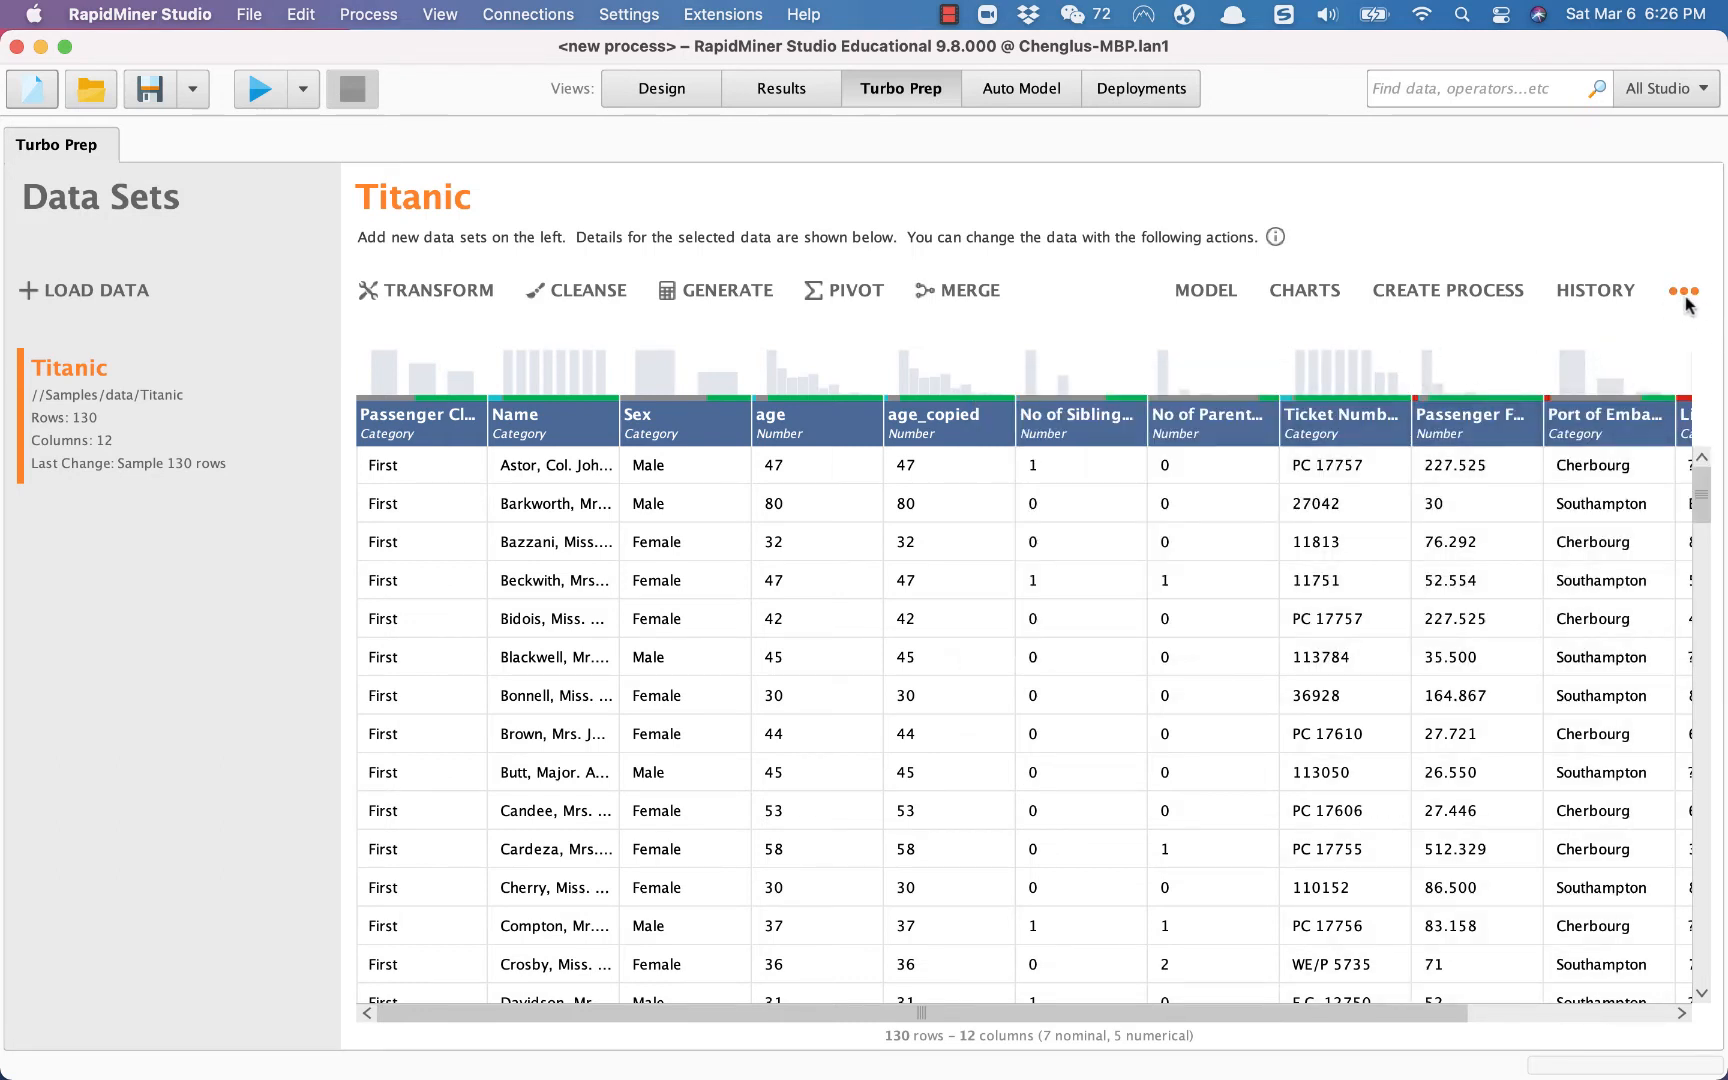
pyautogui.click(1684, 300)
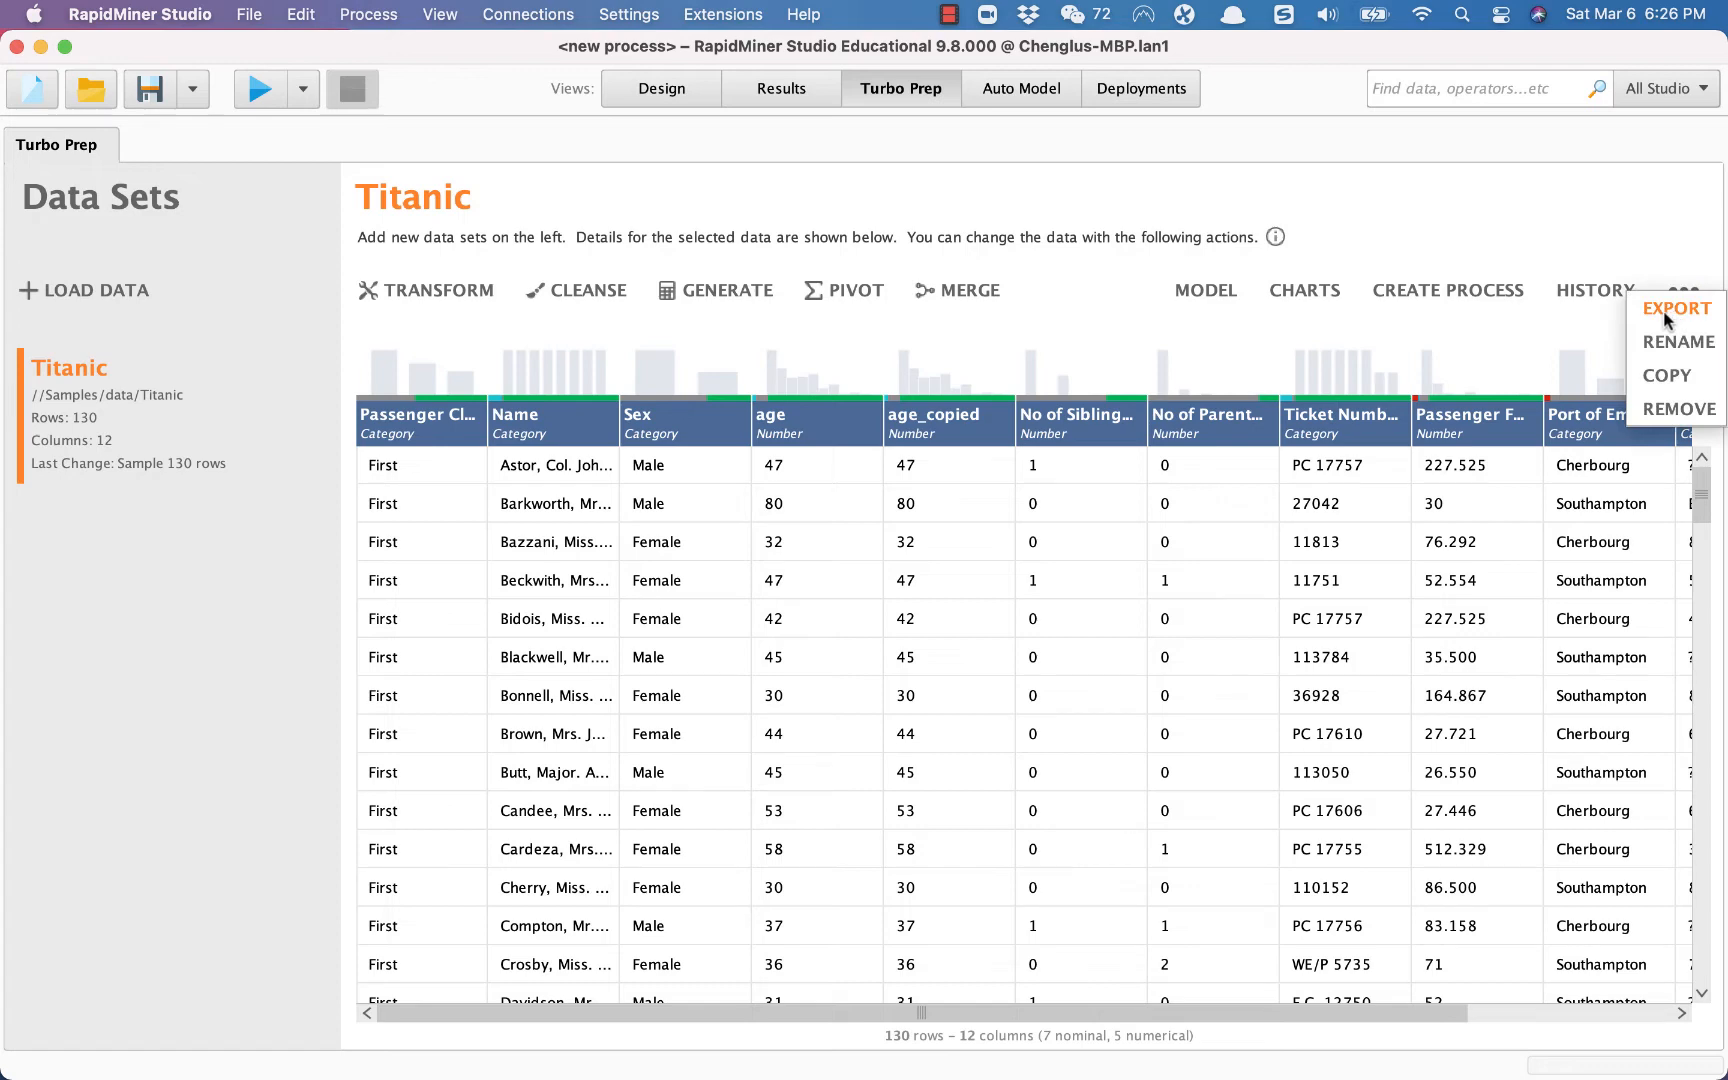
pyautogui.click(1663, 310)
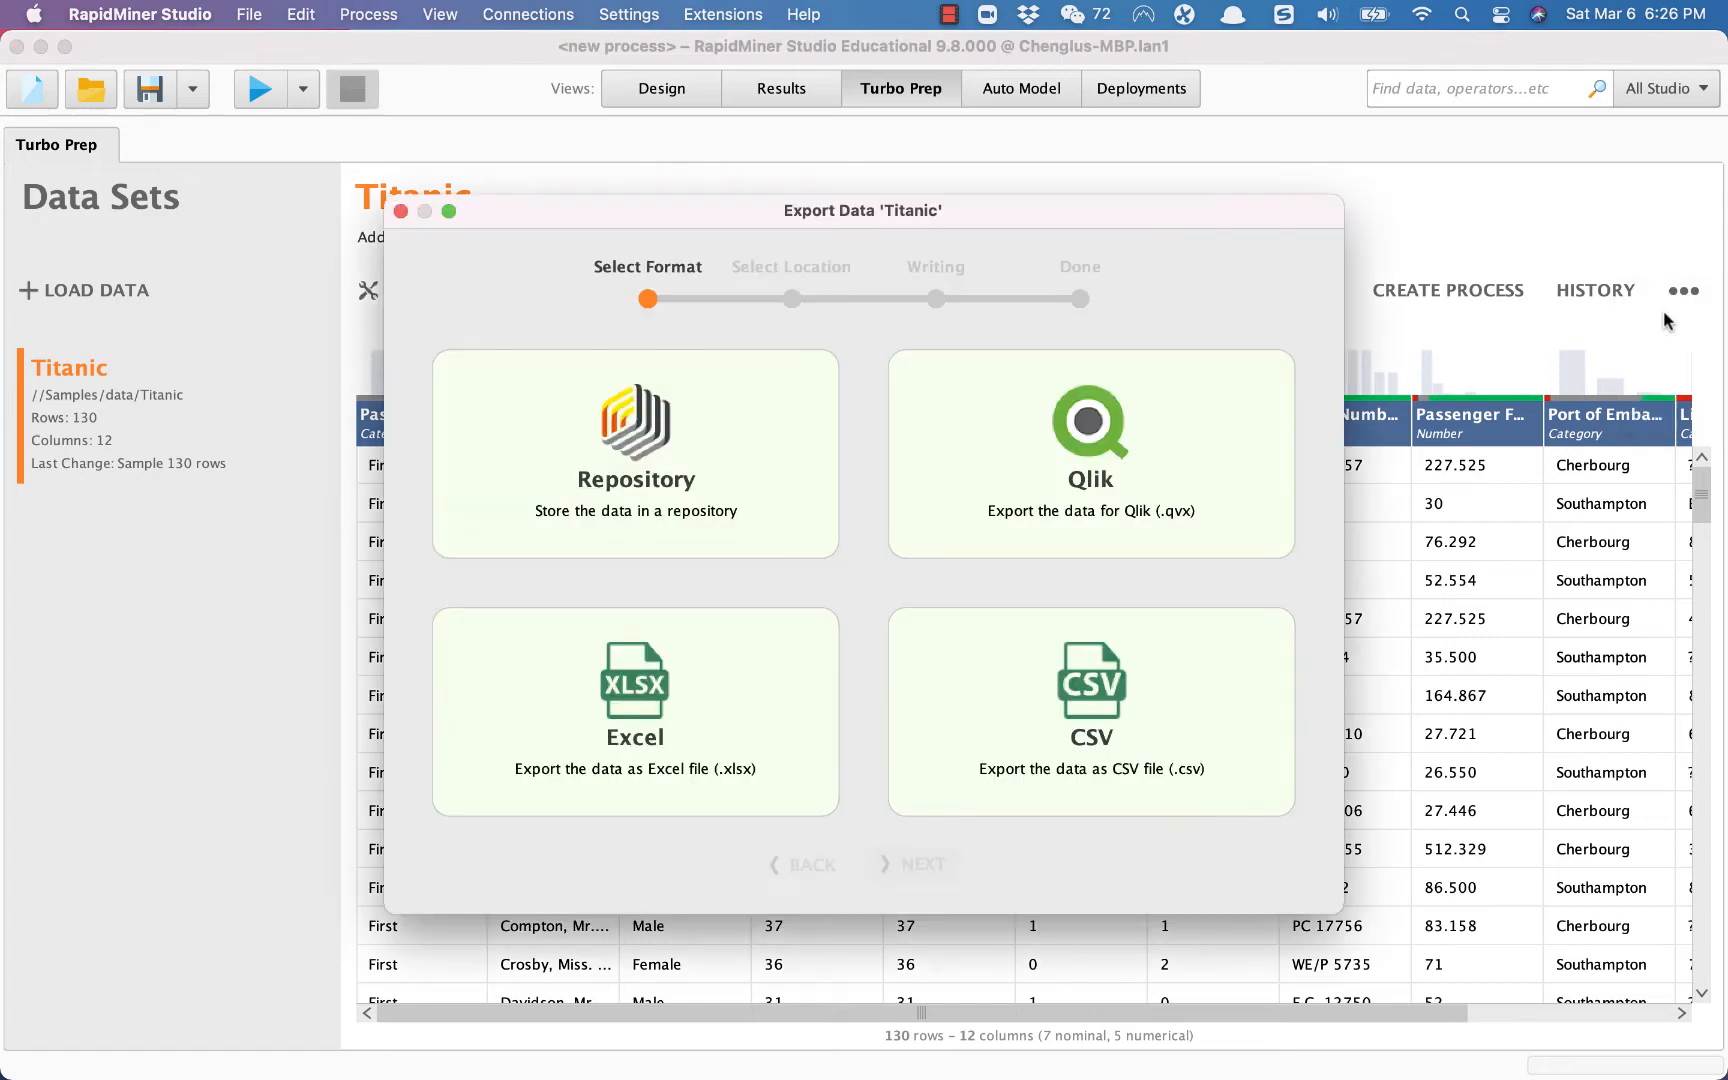
pyautogui.click(1088, 692)
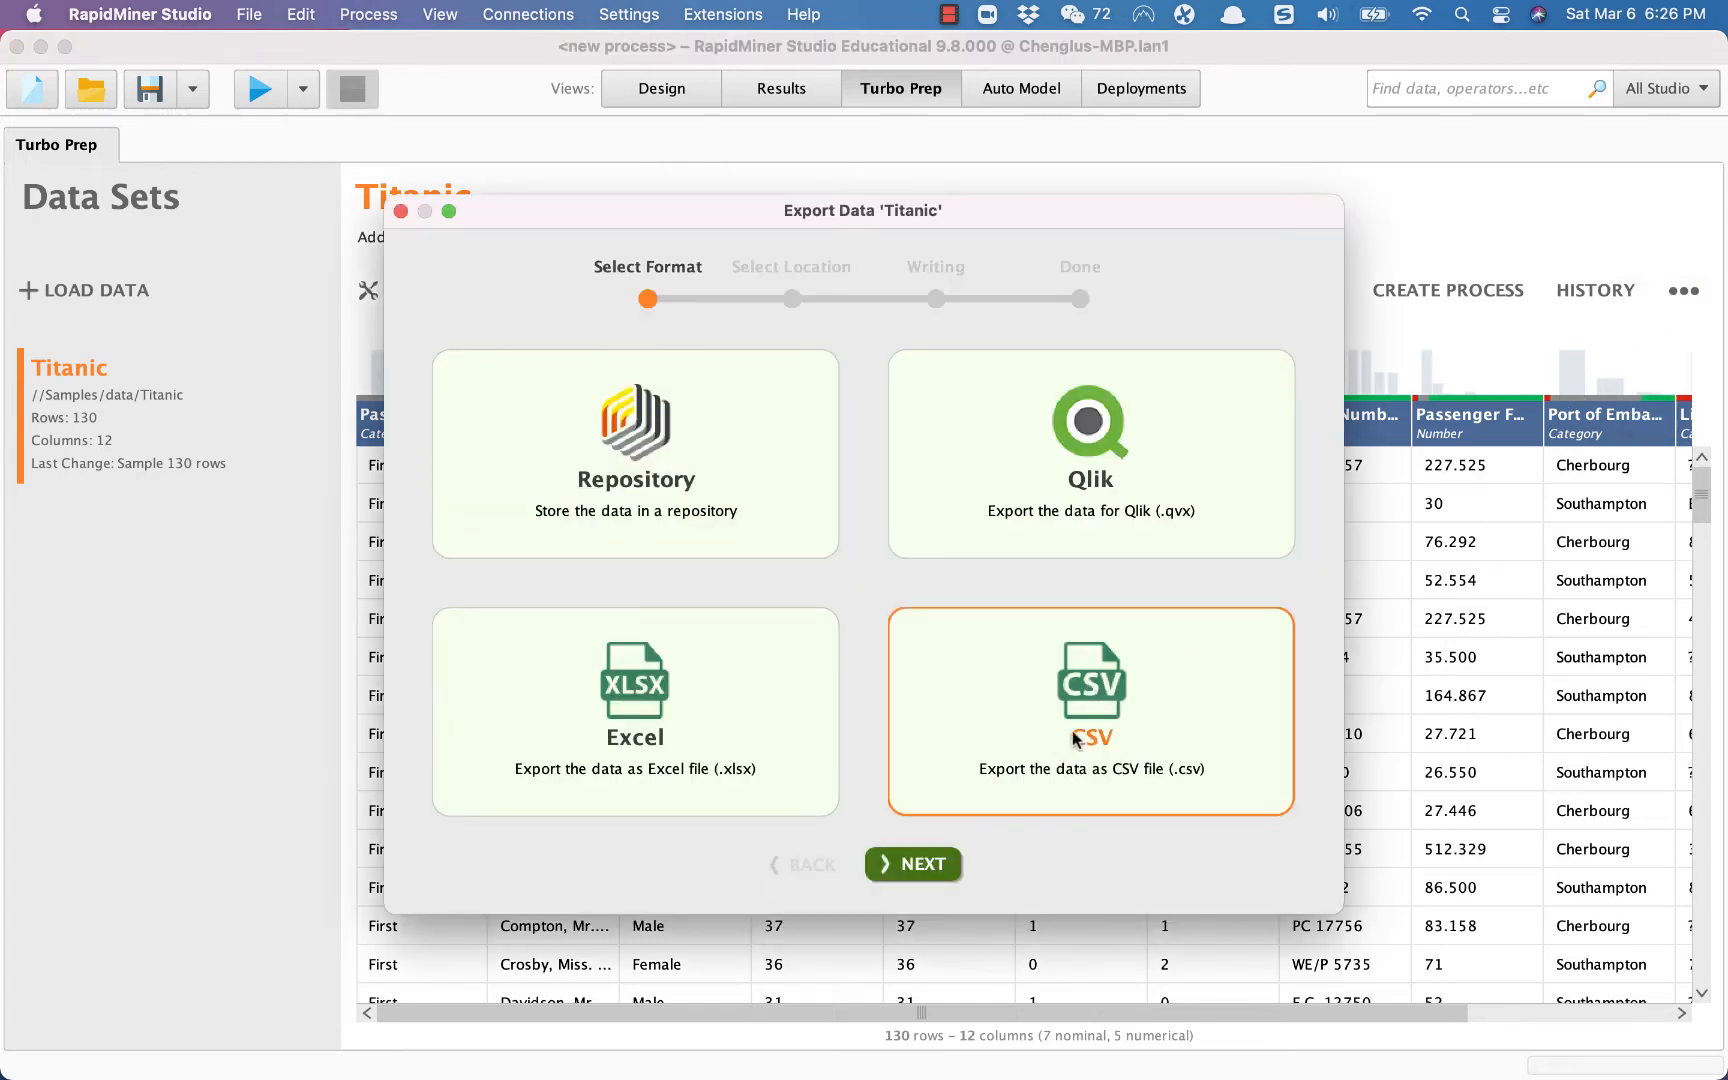
pyautogui.click(905, 863)
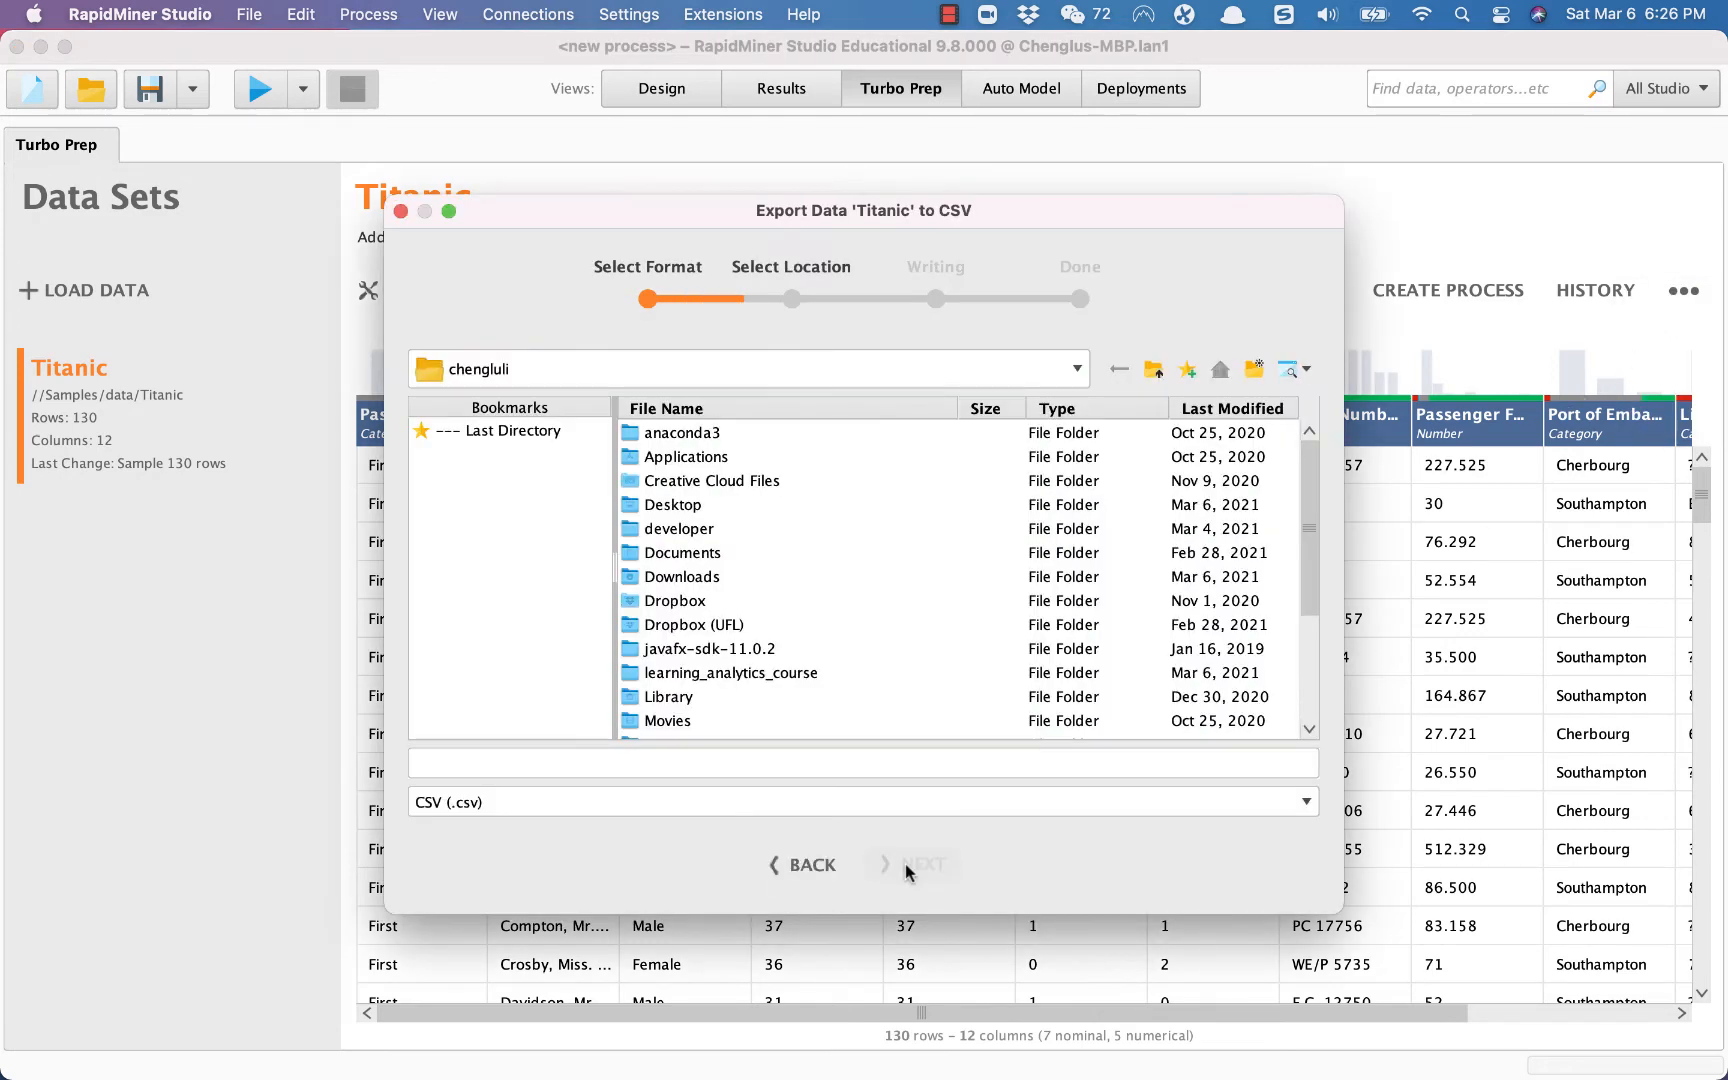
# - Save the CSV export as my_titanic in the learning_analytics_course folder and close the export dialog
pyautogui.doubleClick(712, 673)
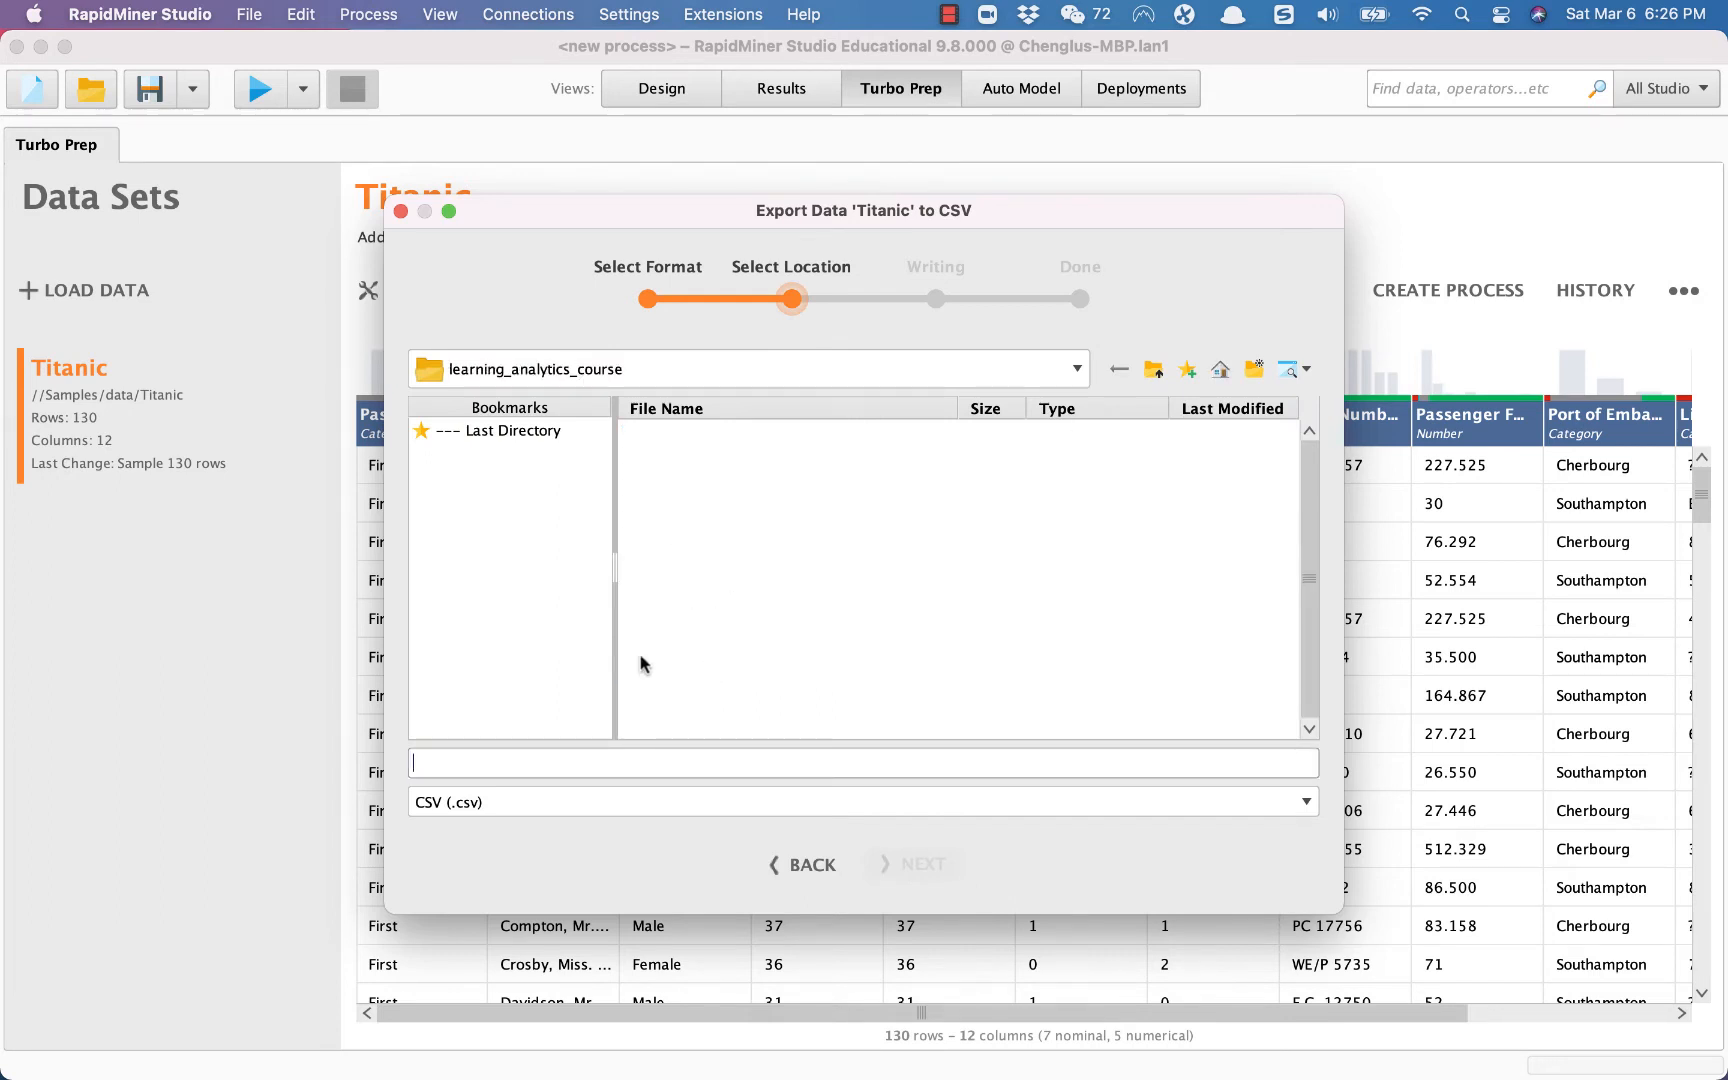
pyautogui.write('my_titan')
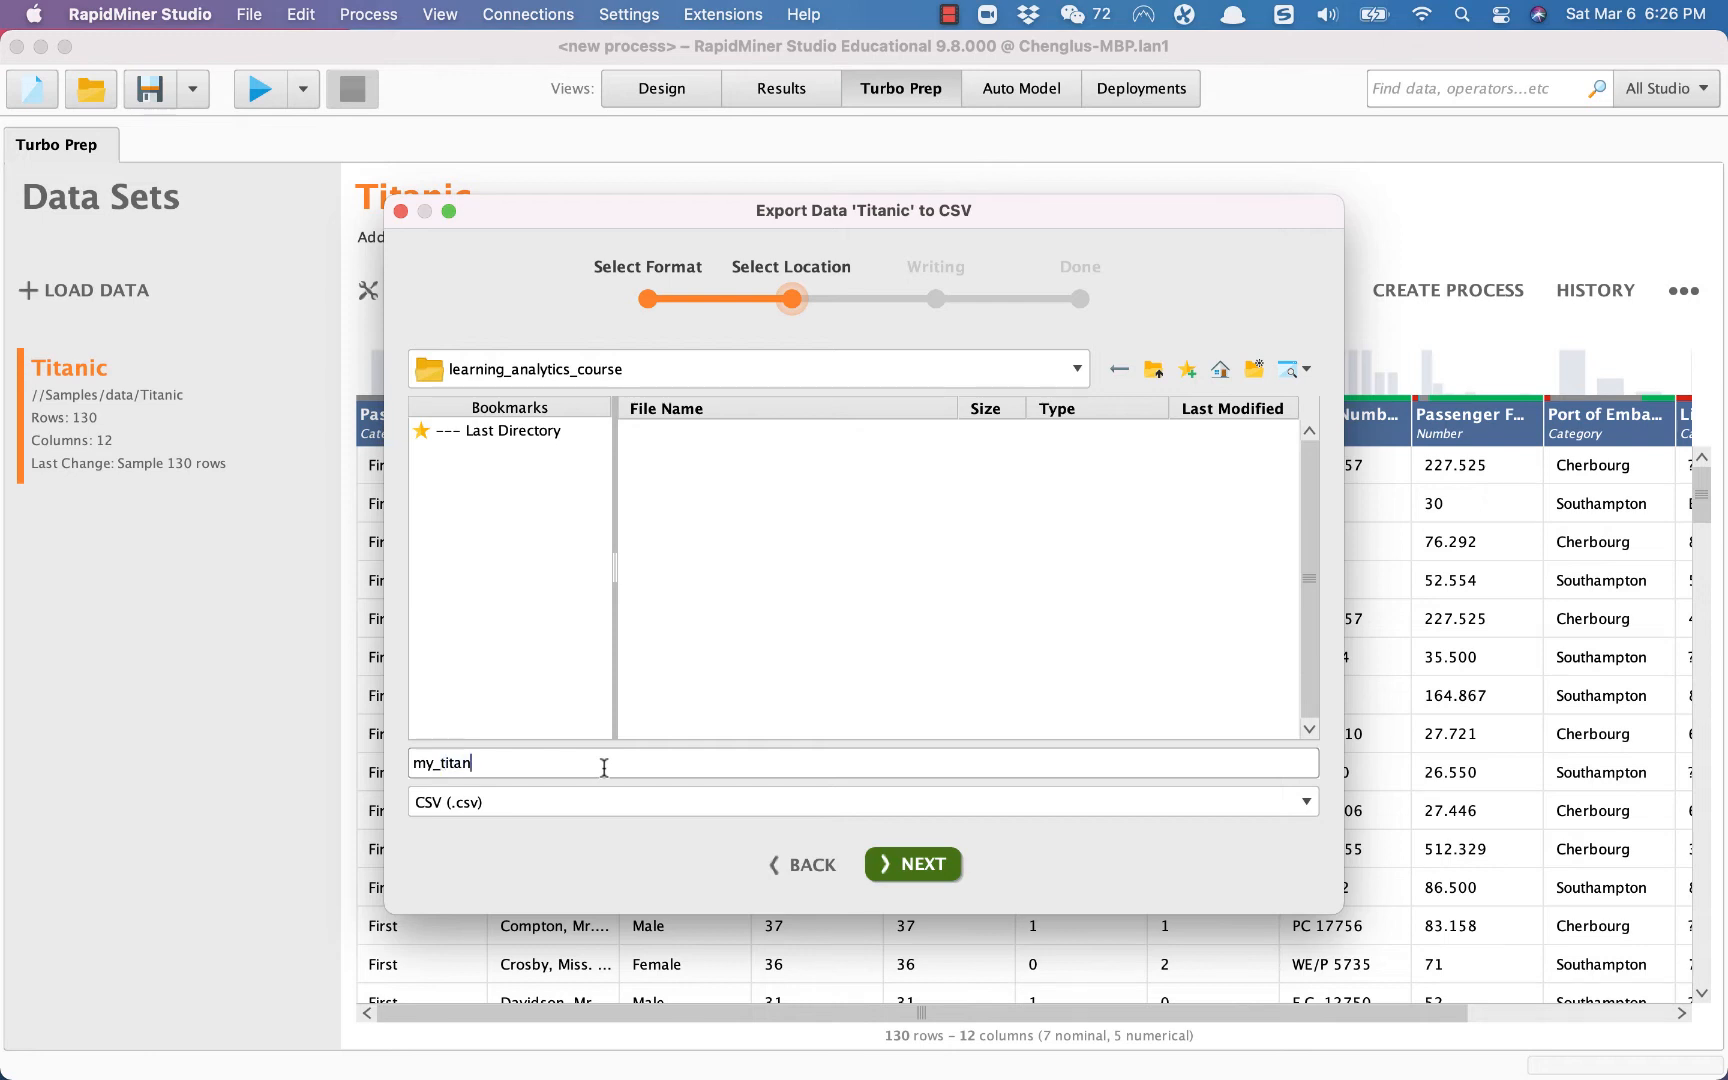
pyautogui.write('ic')
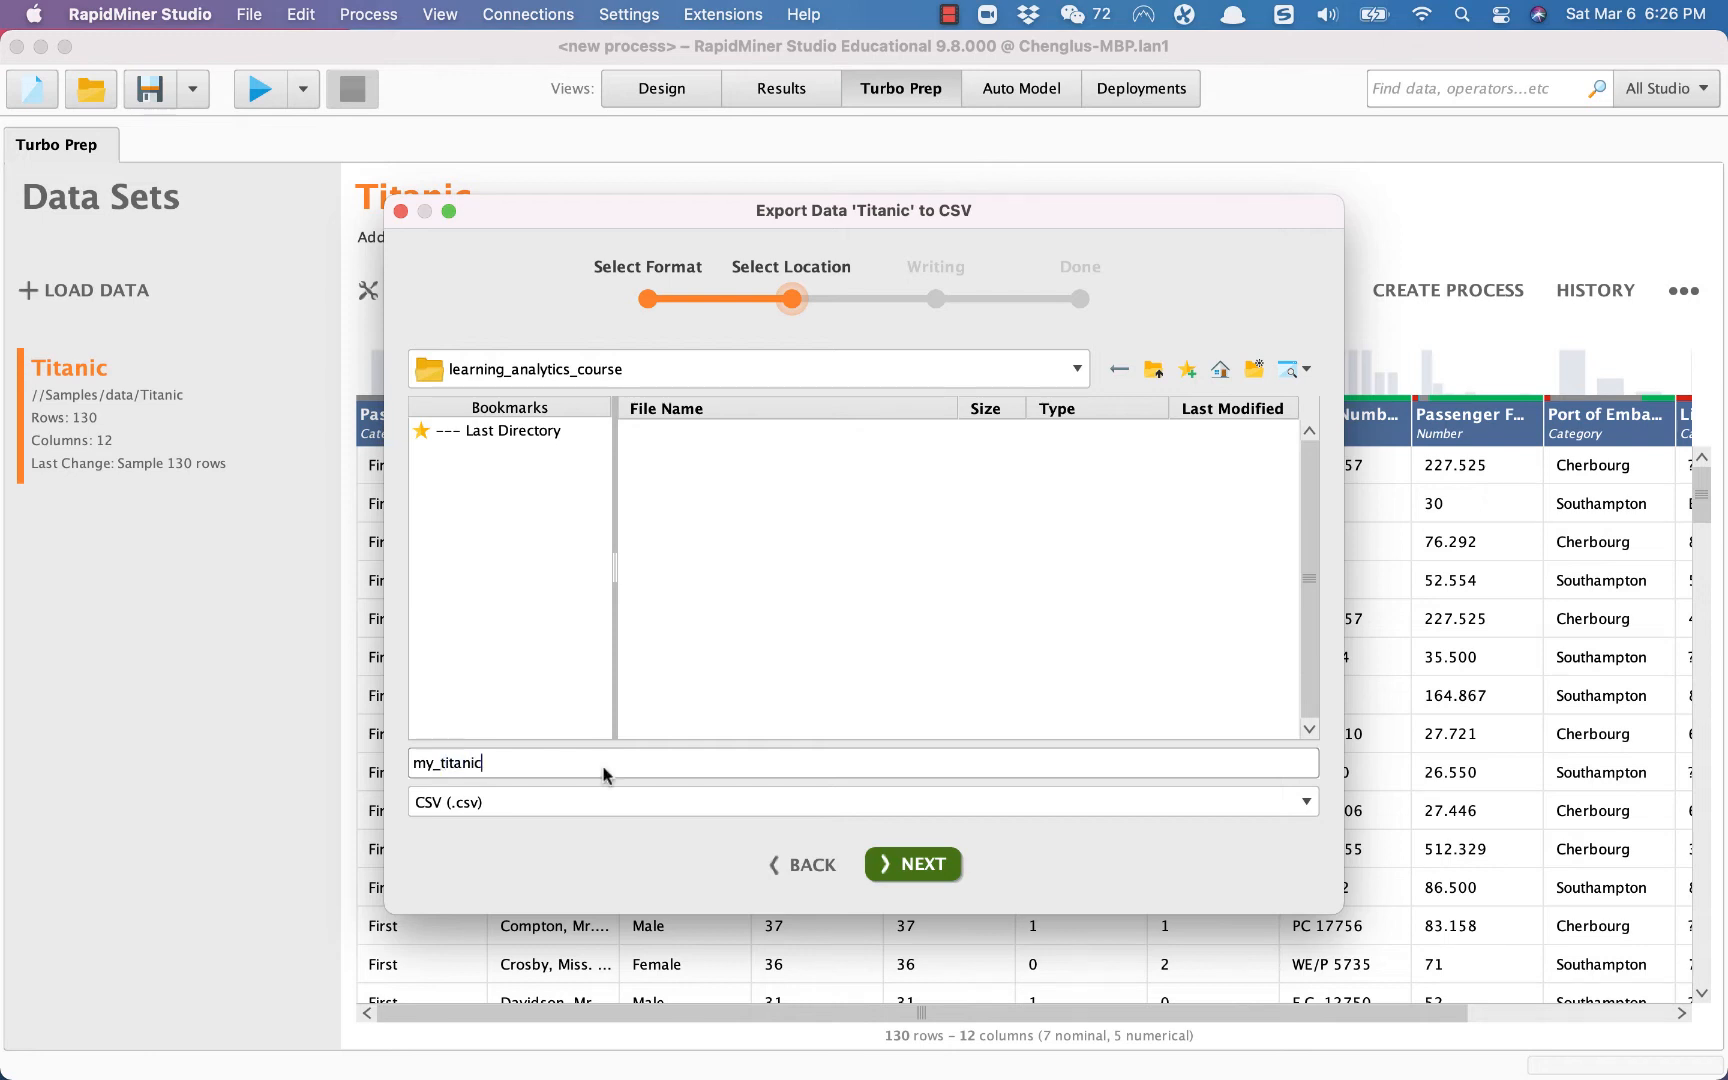
pyautogui.click(914, 870)
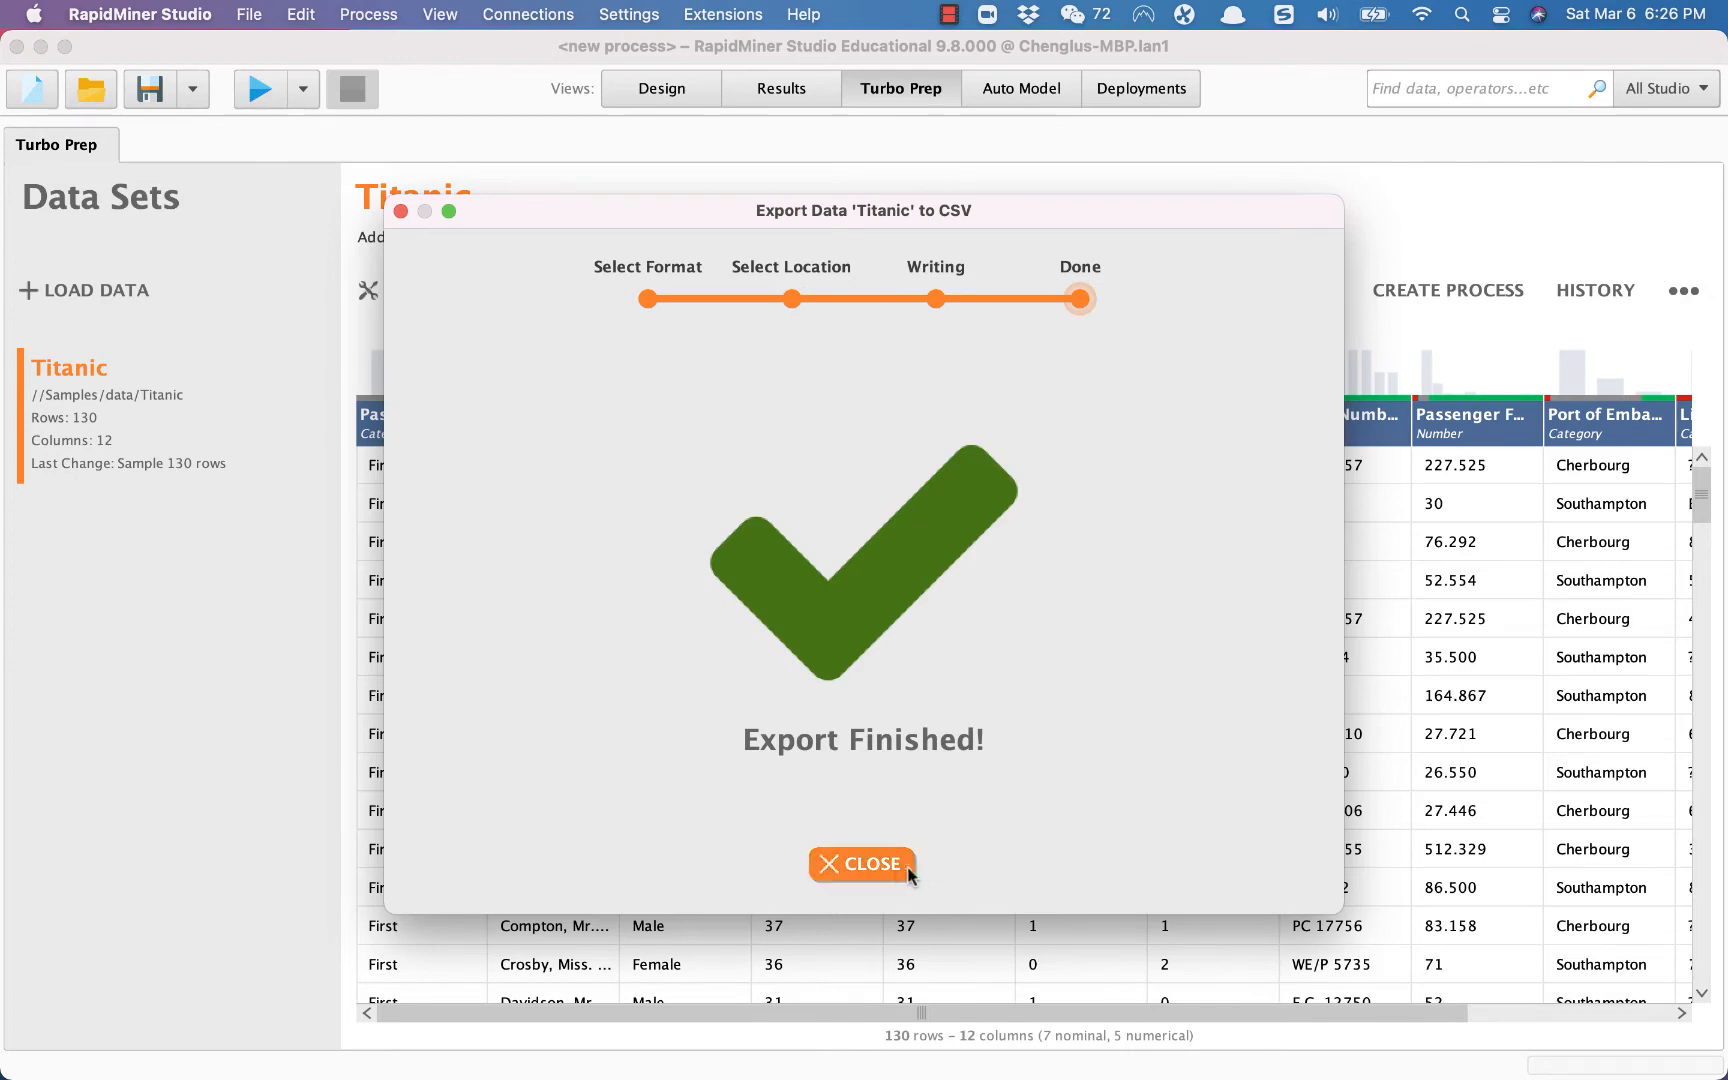
pyautogui.click(879, 865)
# - Switch to iTerm2, change to the learning_analytics_course directory and open that folder in Finder with "open ."
pyautogui.moveTo(28, 733)
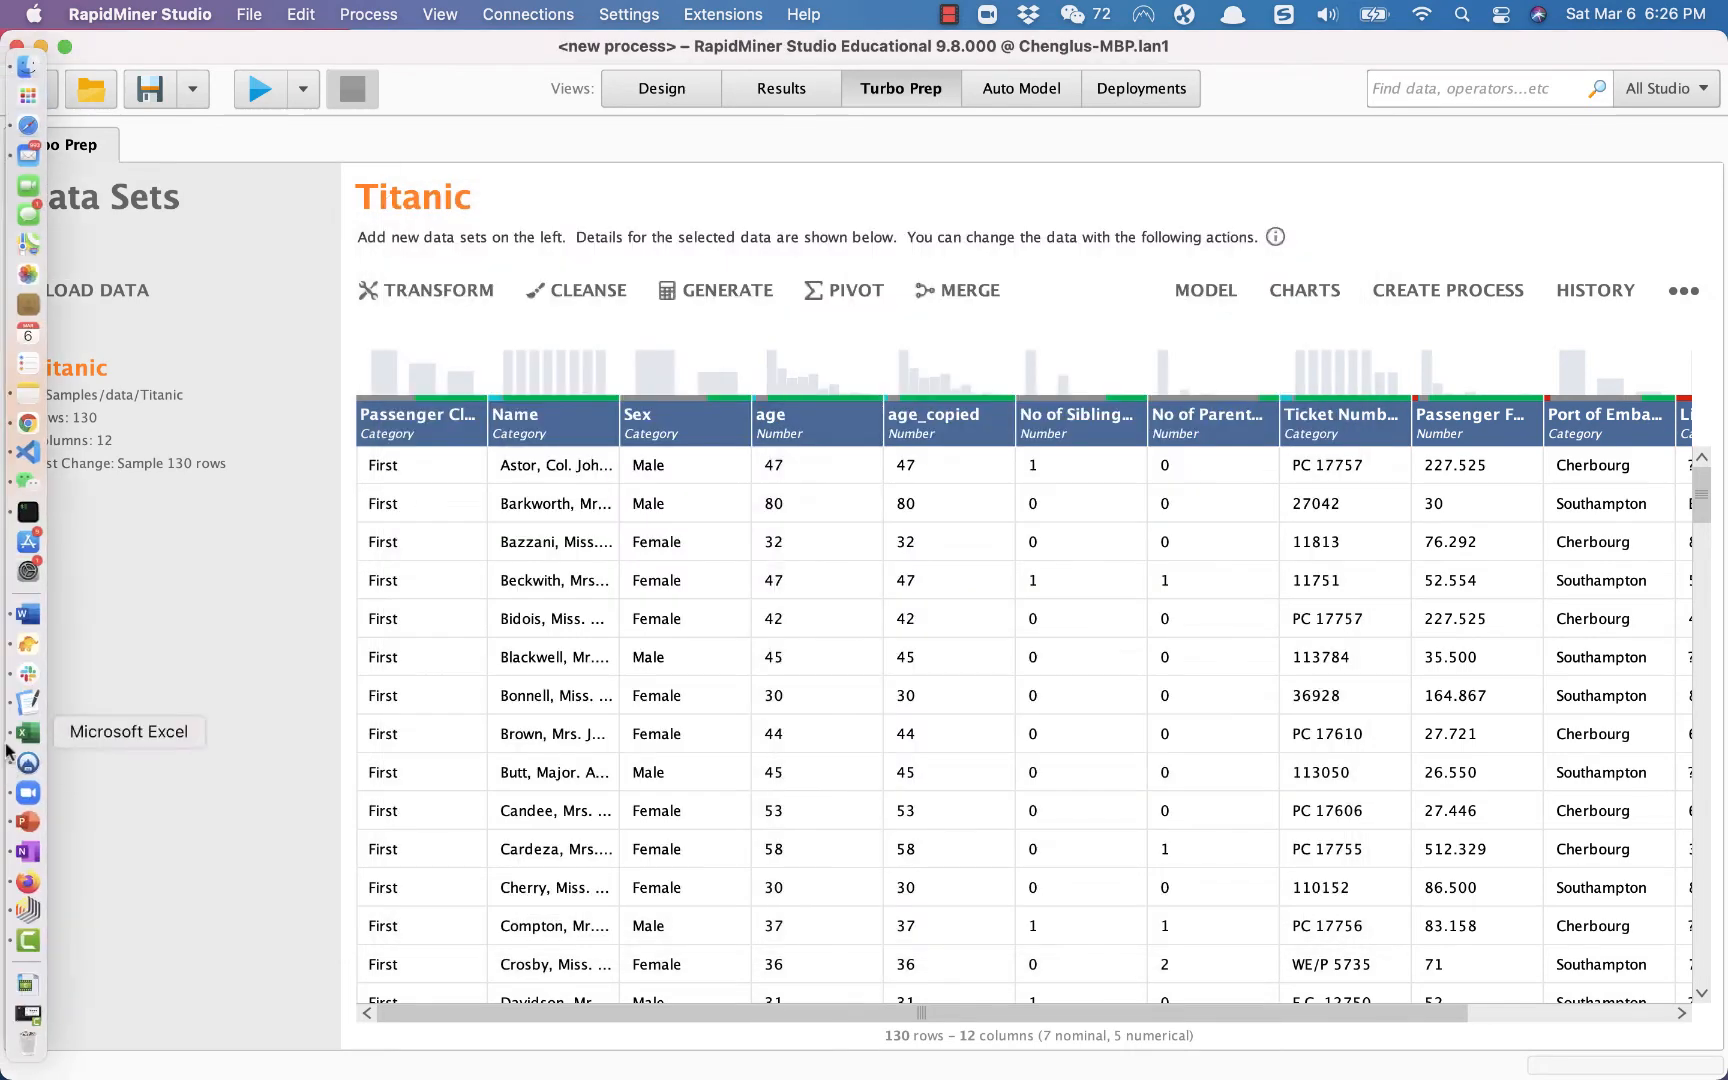
pyautogui.click(28, 512)
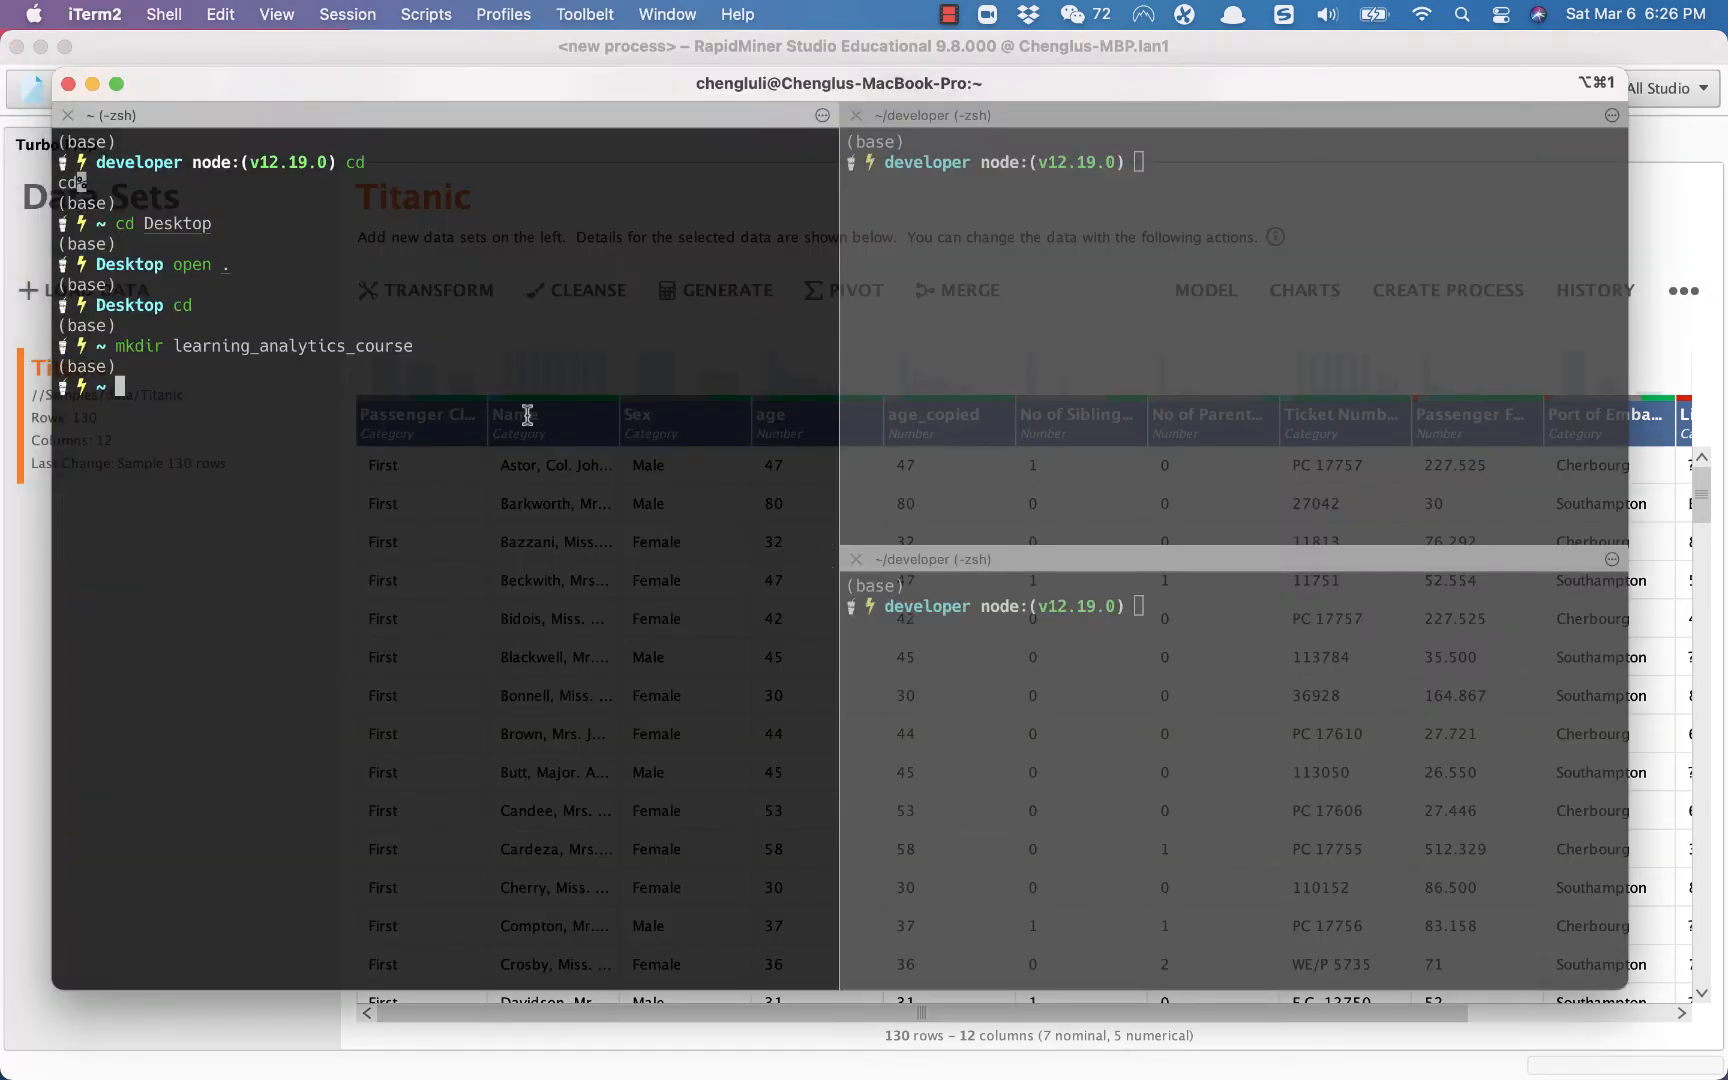
pyautogui.write('cd lear')
pyautogui.press('Tab')
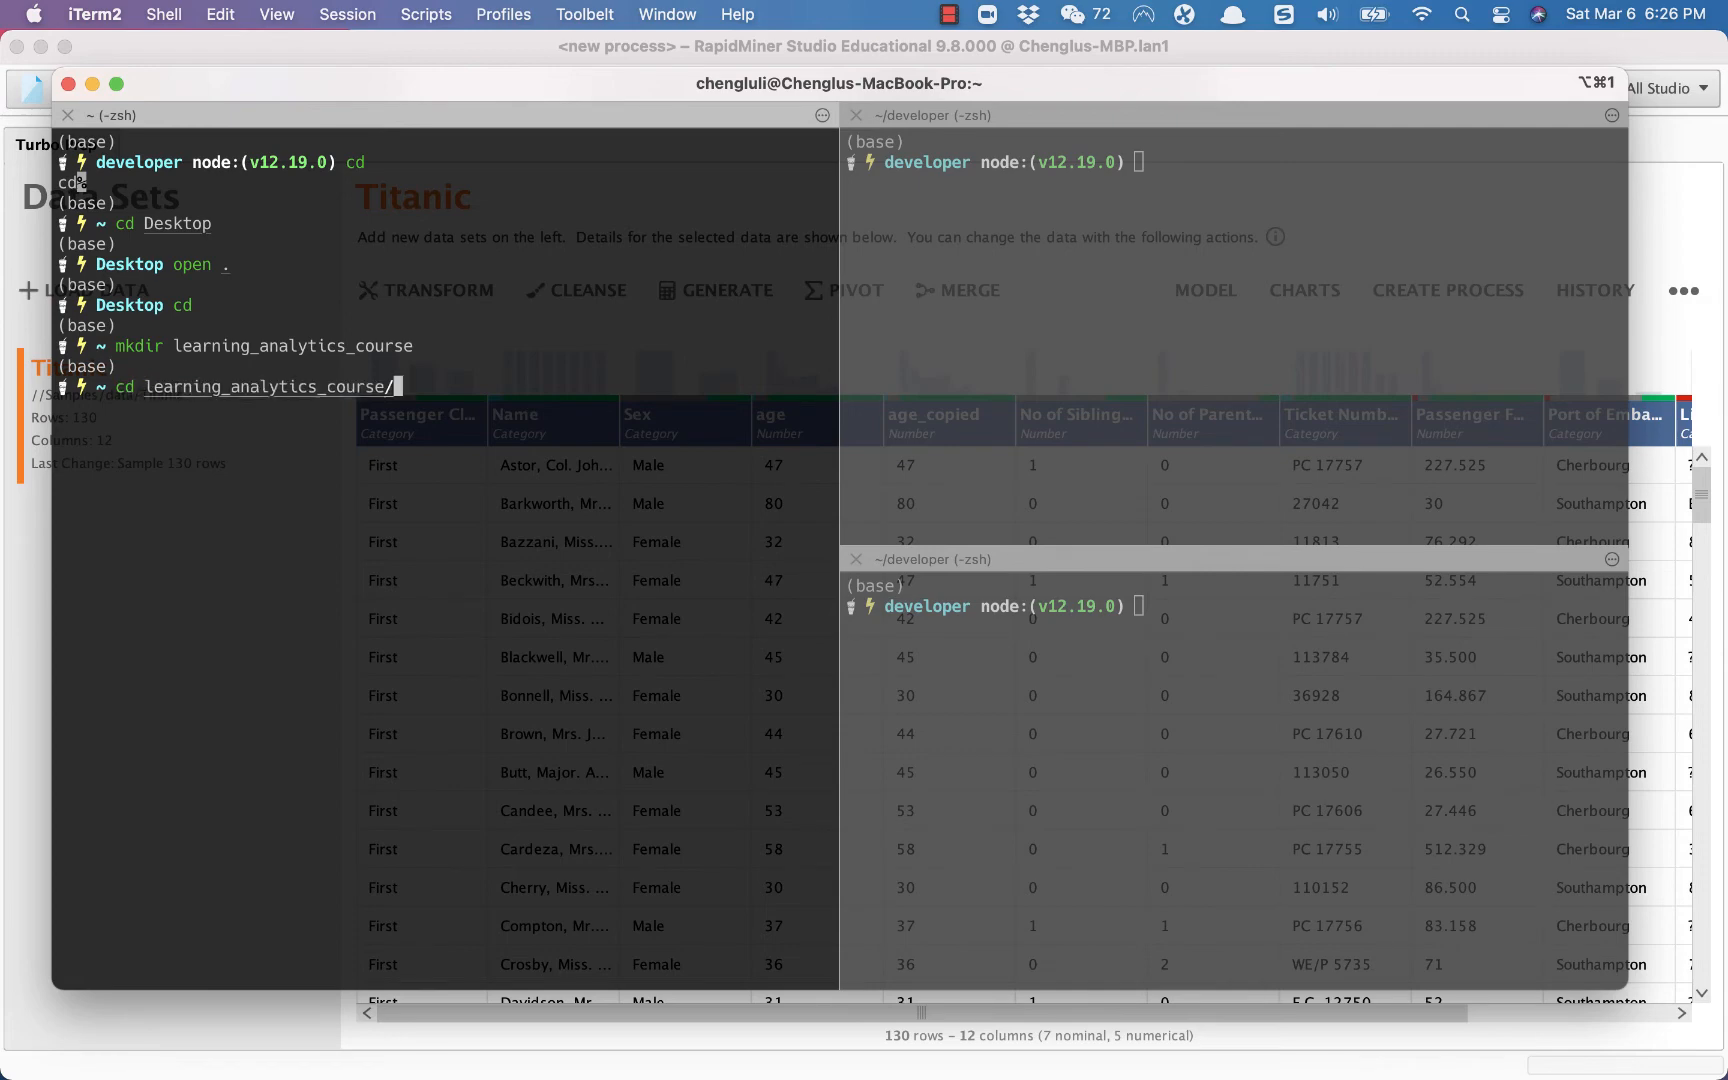
pyautogui.press('Return')
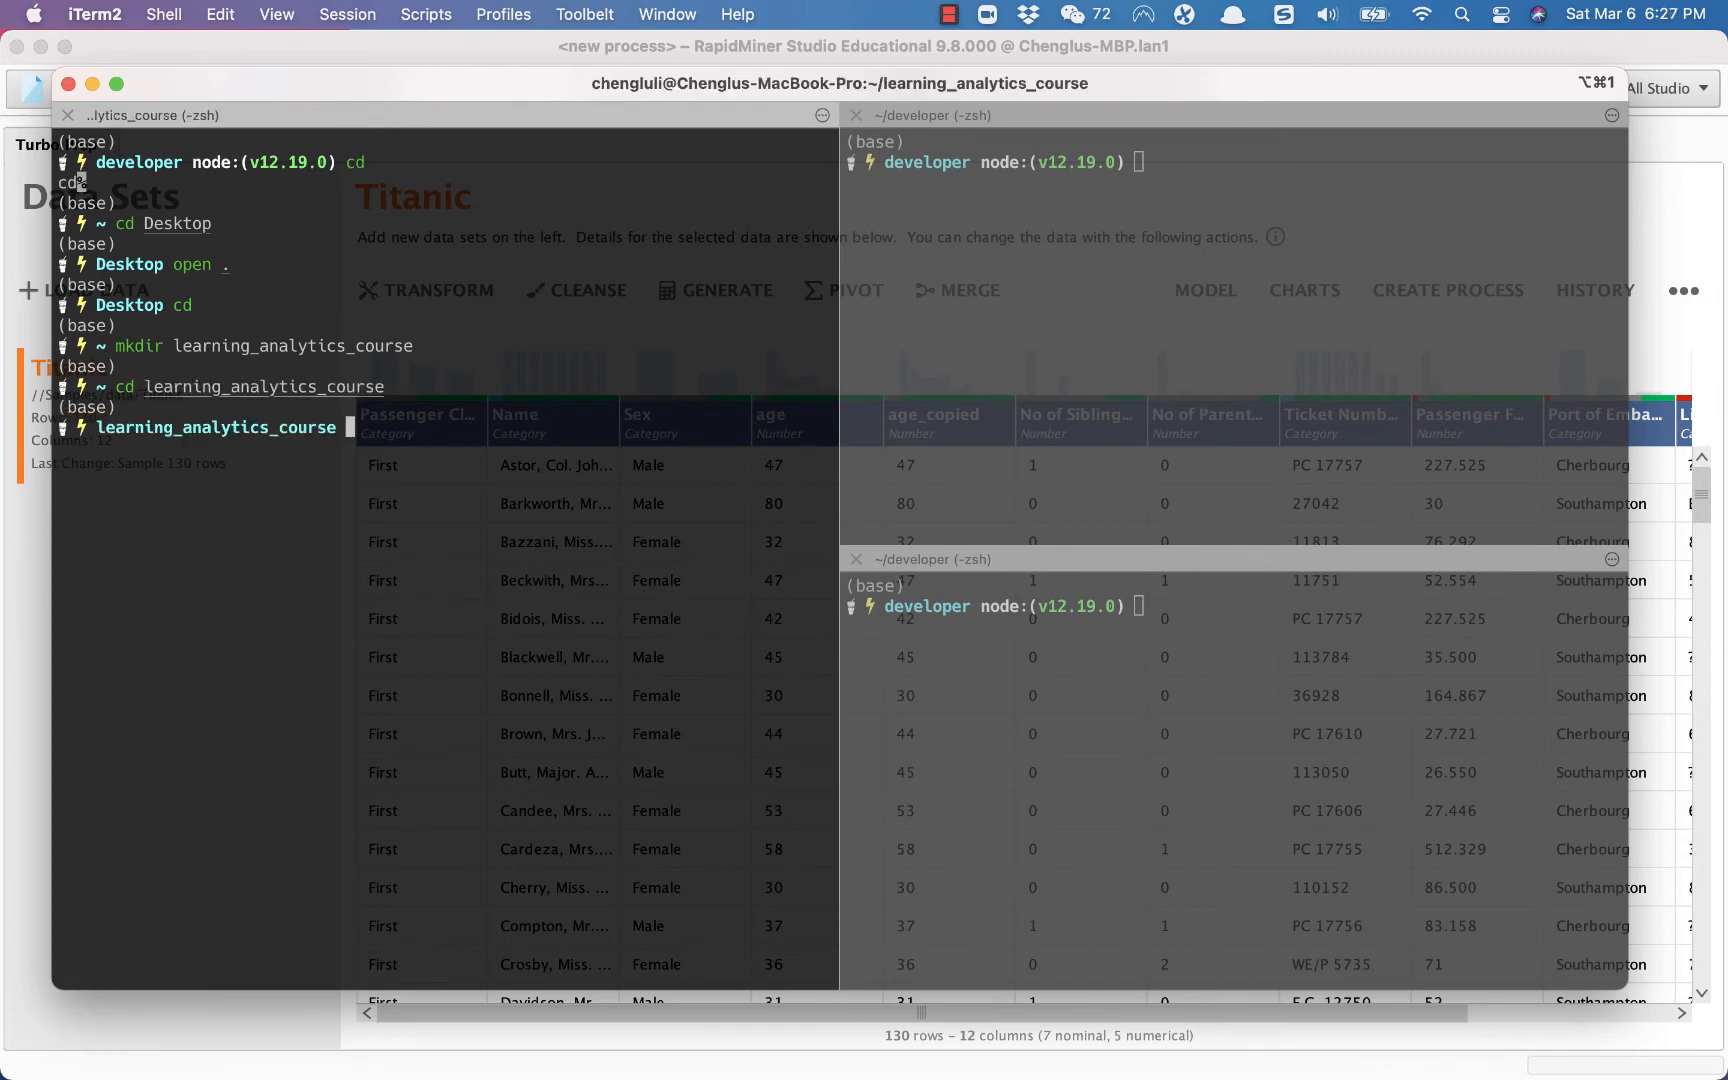
pyautogui.write('open .')
pyautogui.press('Return')
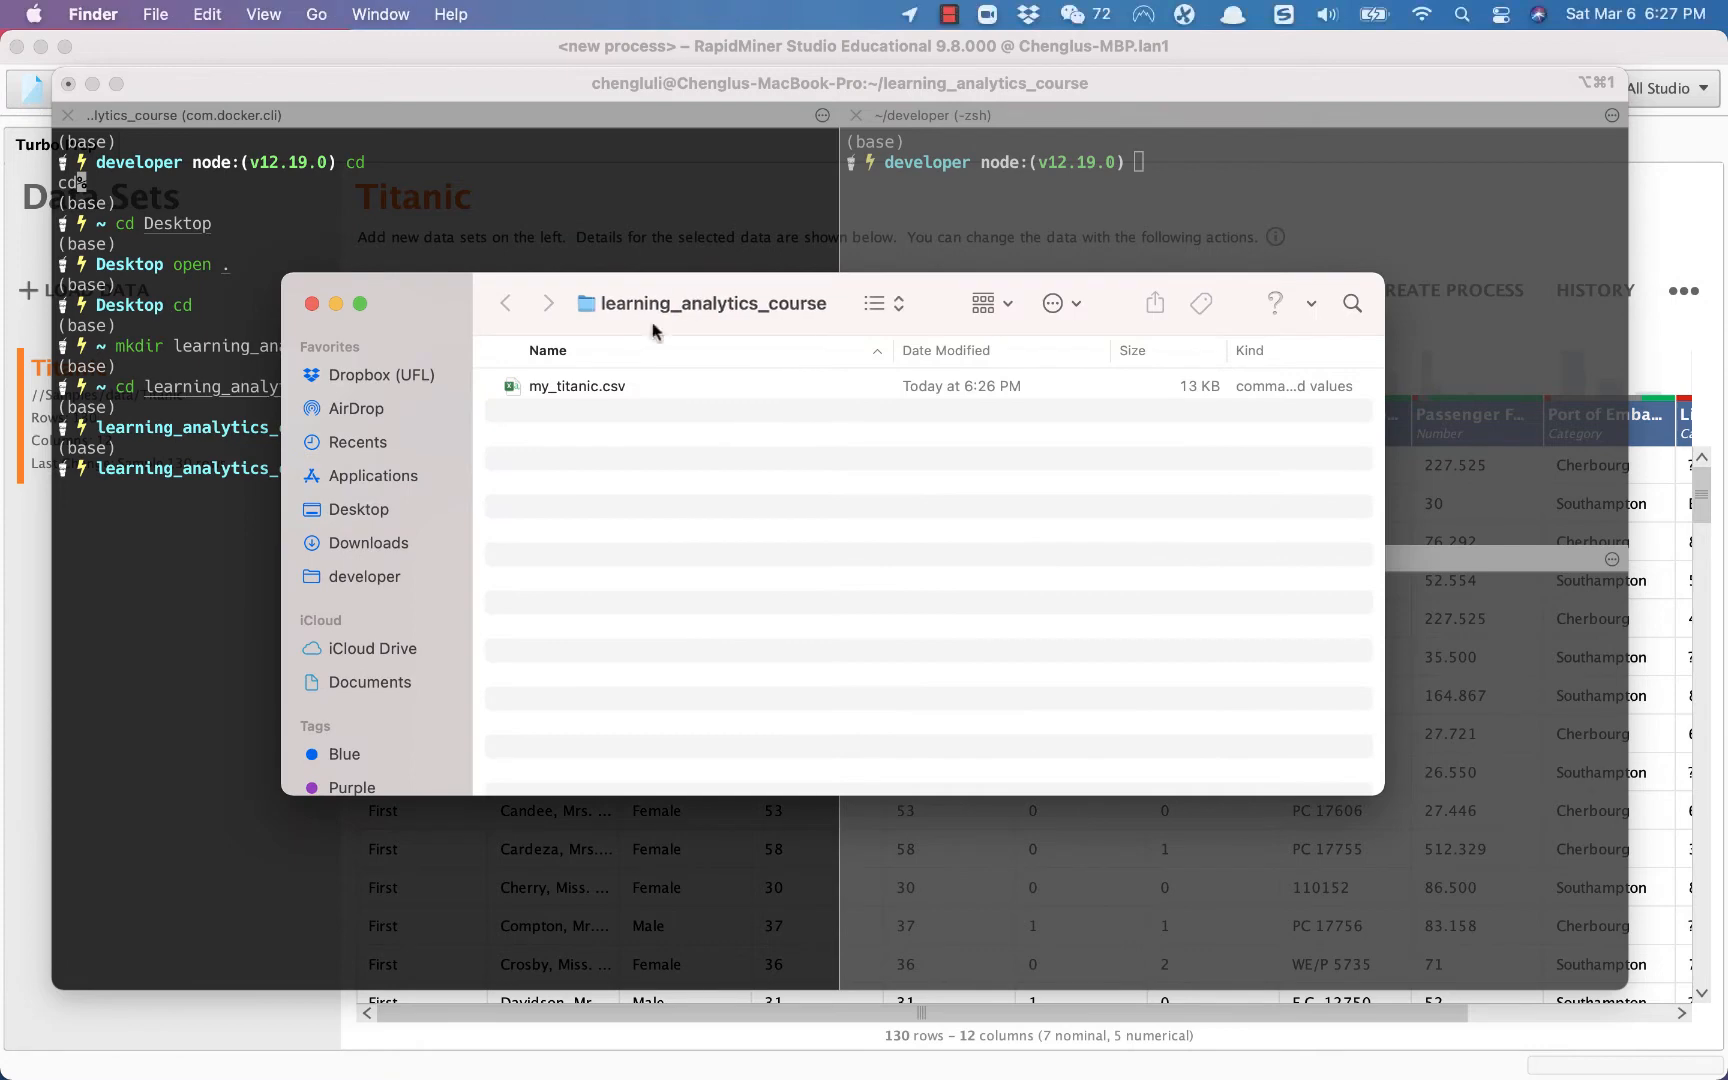
# - Open my_titanic.csv in Excel, review the exported columns and rows, and close the workbook
pyautogui.doubleClick(562, 387)
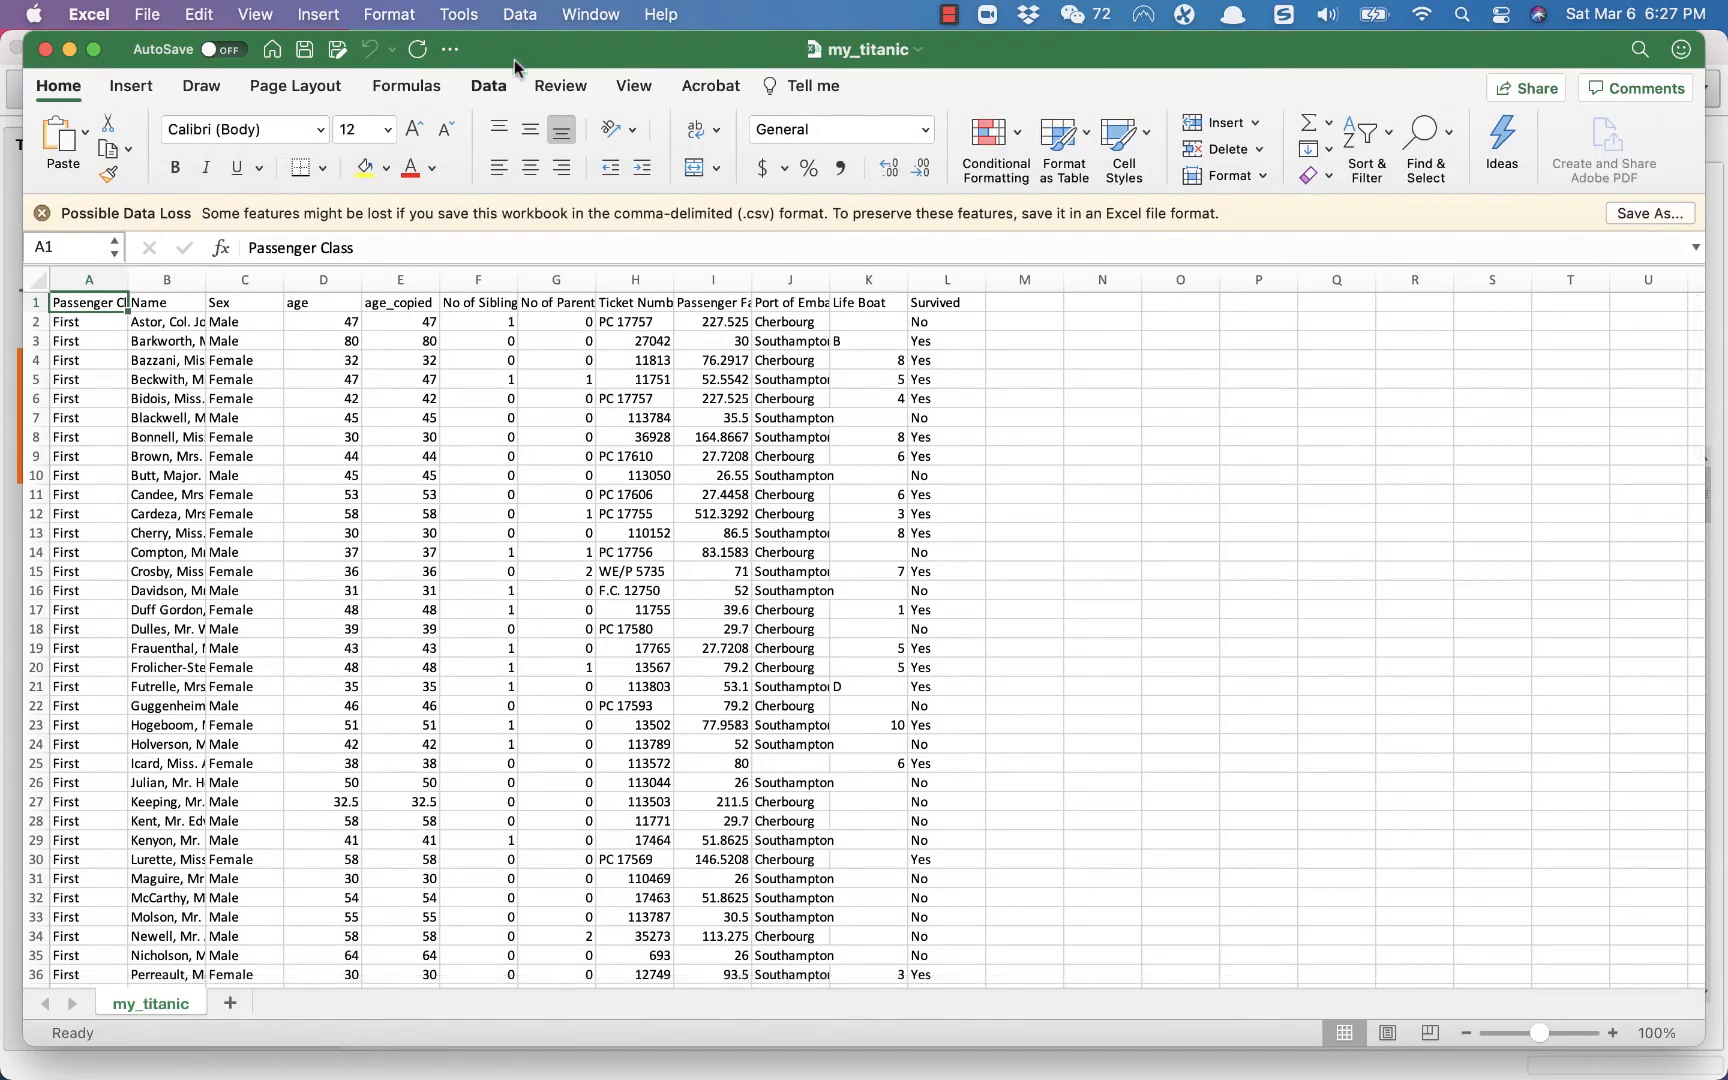
pyautogui.scroll(-20, 189, 495)
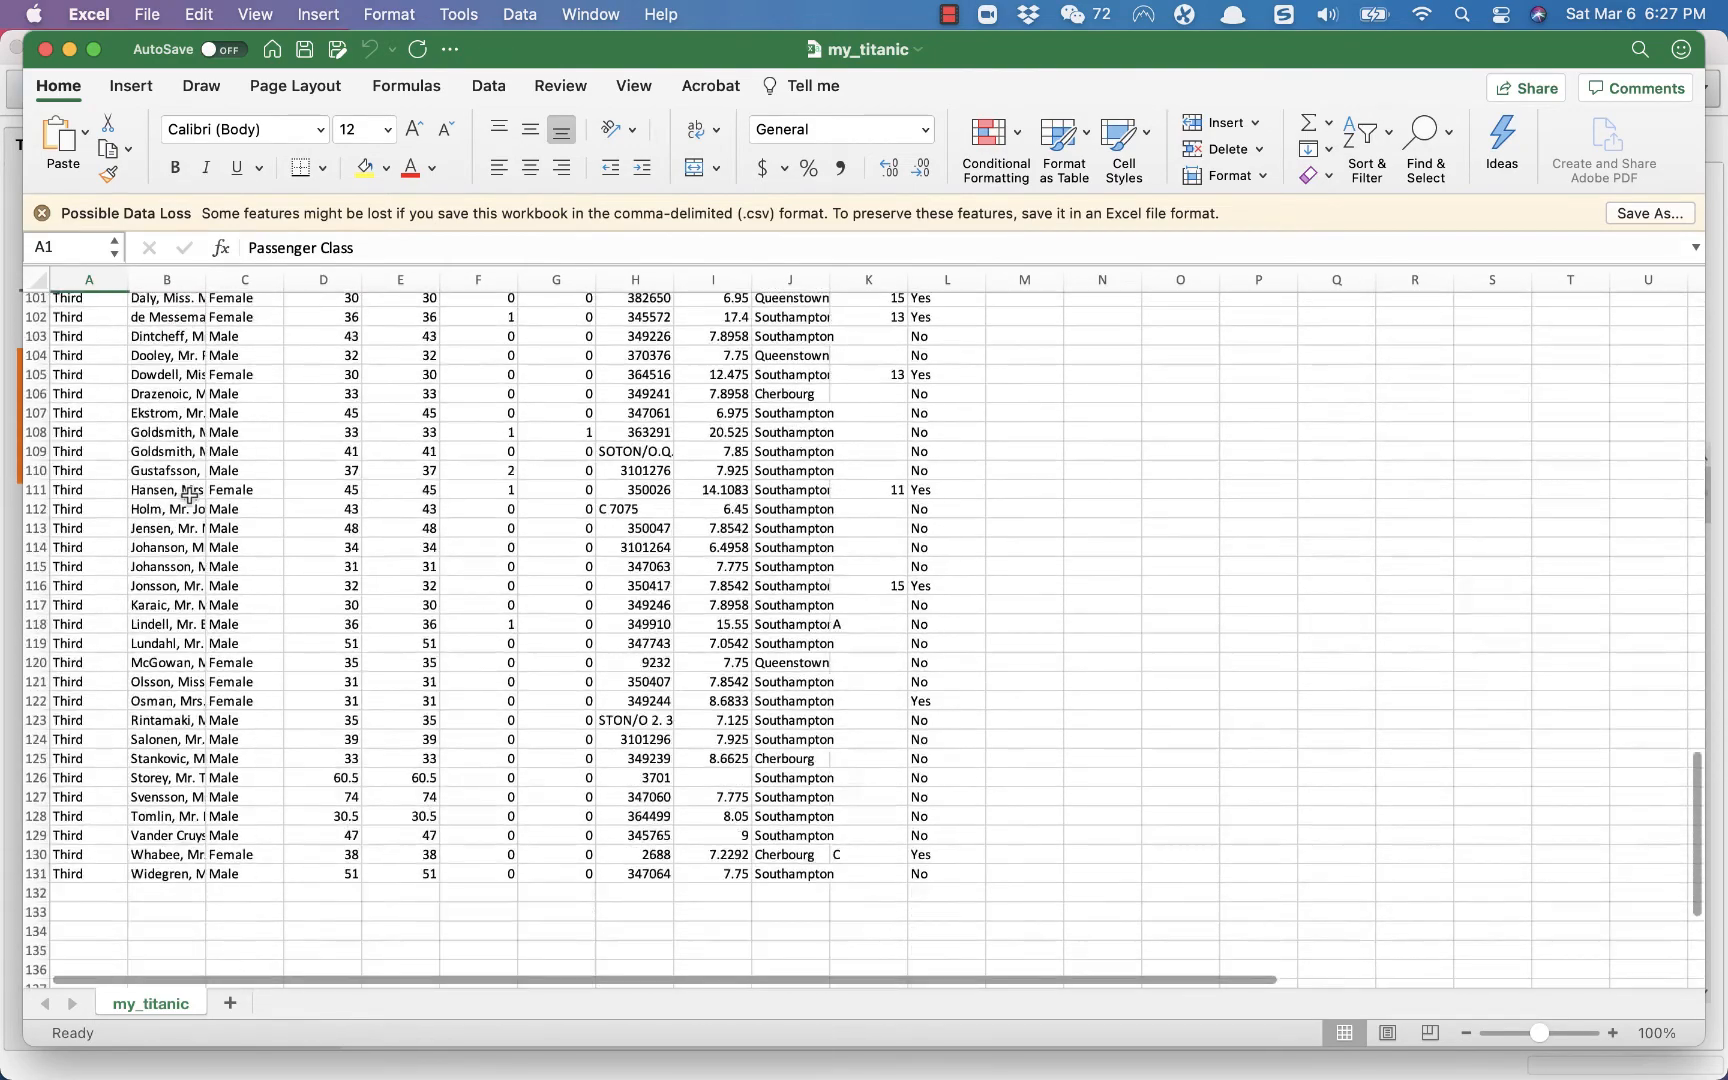
pyautogui.scroll(20, 189, 495)
pyautogui.scroll(10, 189, 495)
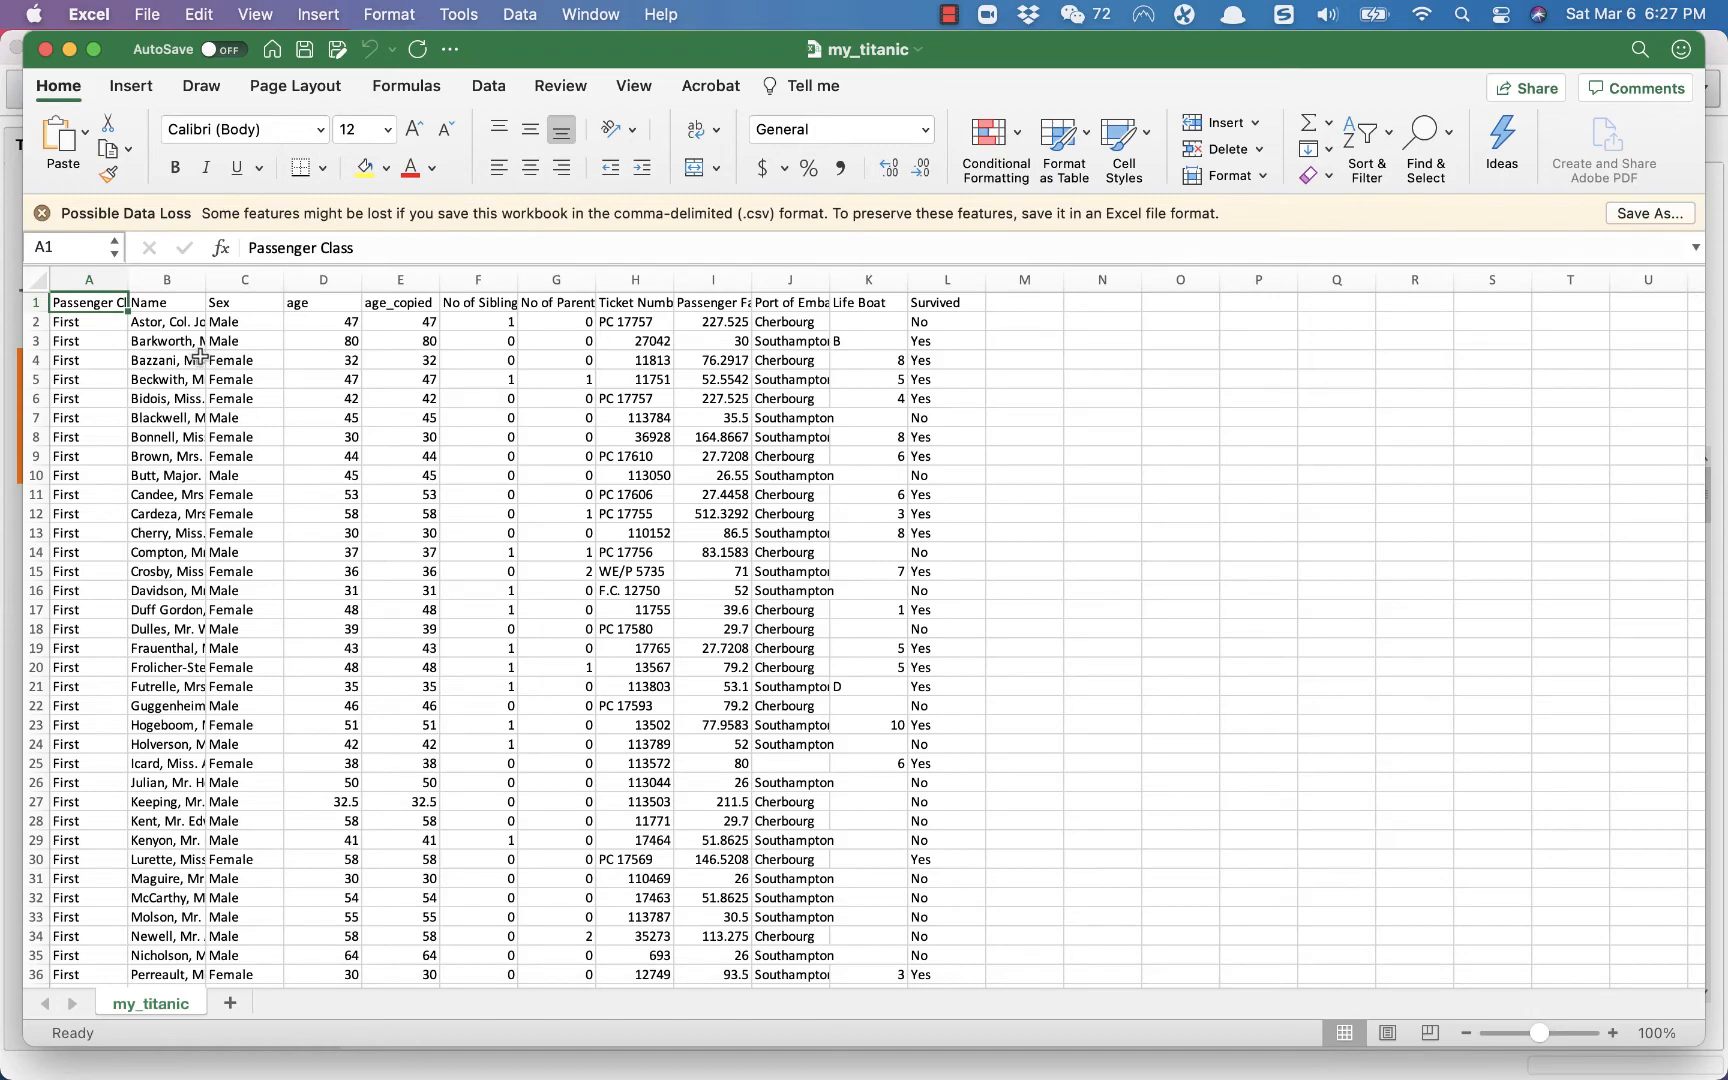
pyautogui.scroll(-20, 200, 357)
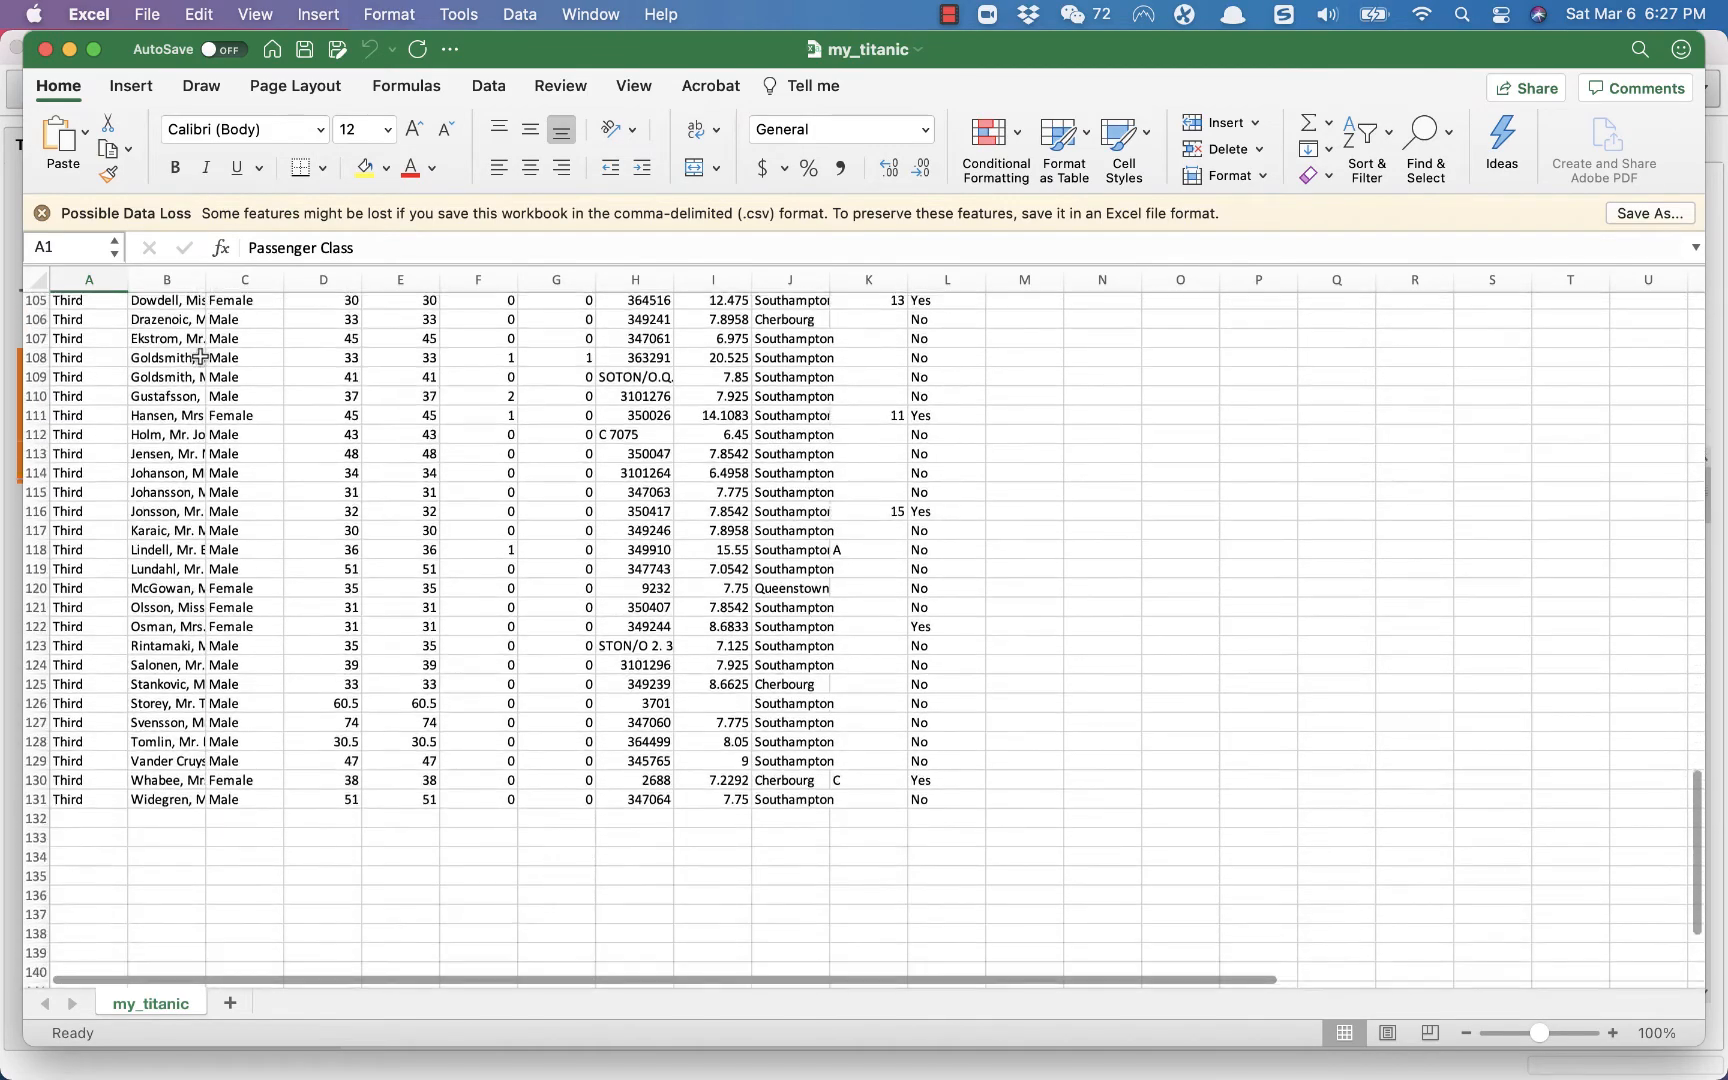
pyautogui.scroll(20, 200, 357)
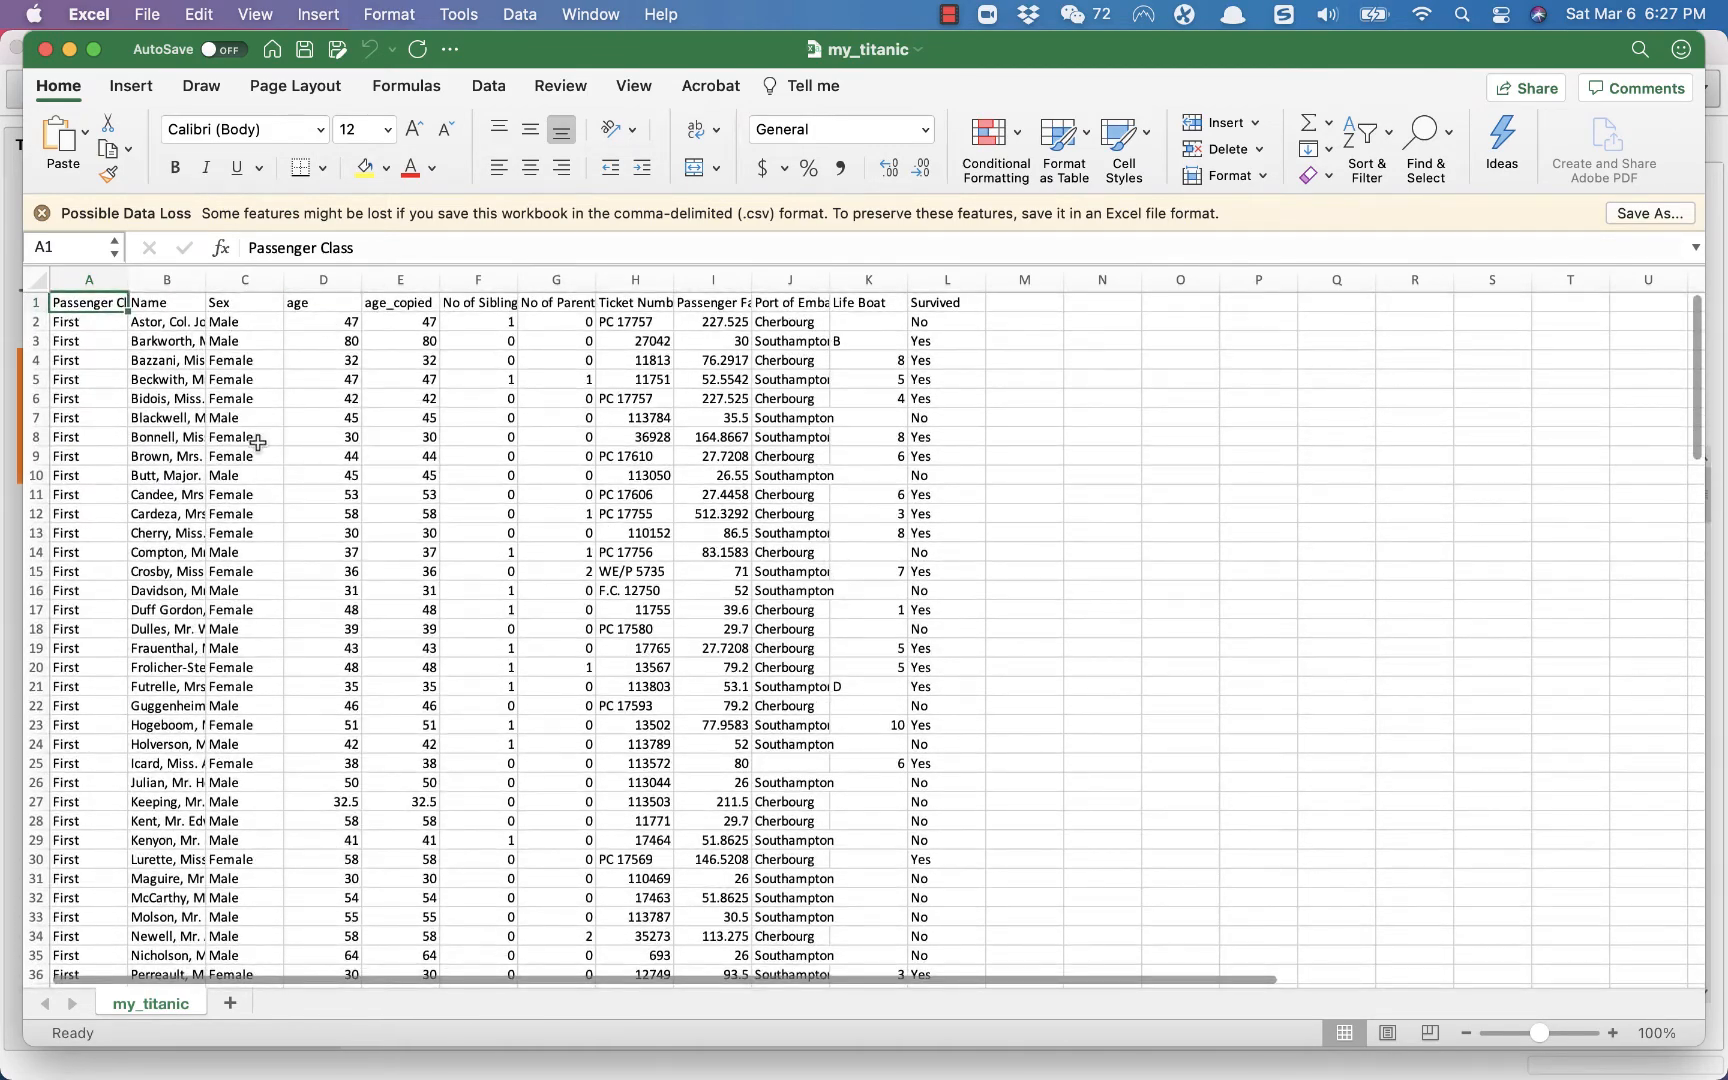
pyautogui.click(44, 49)
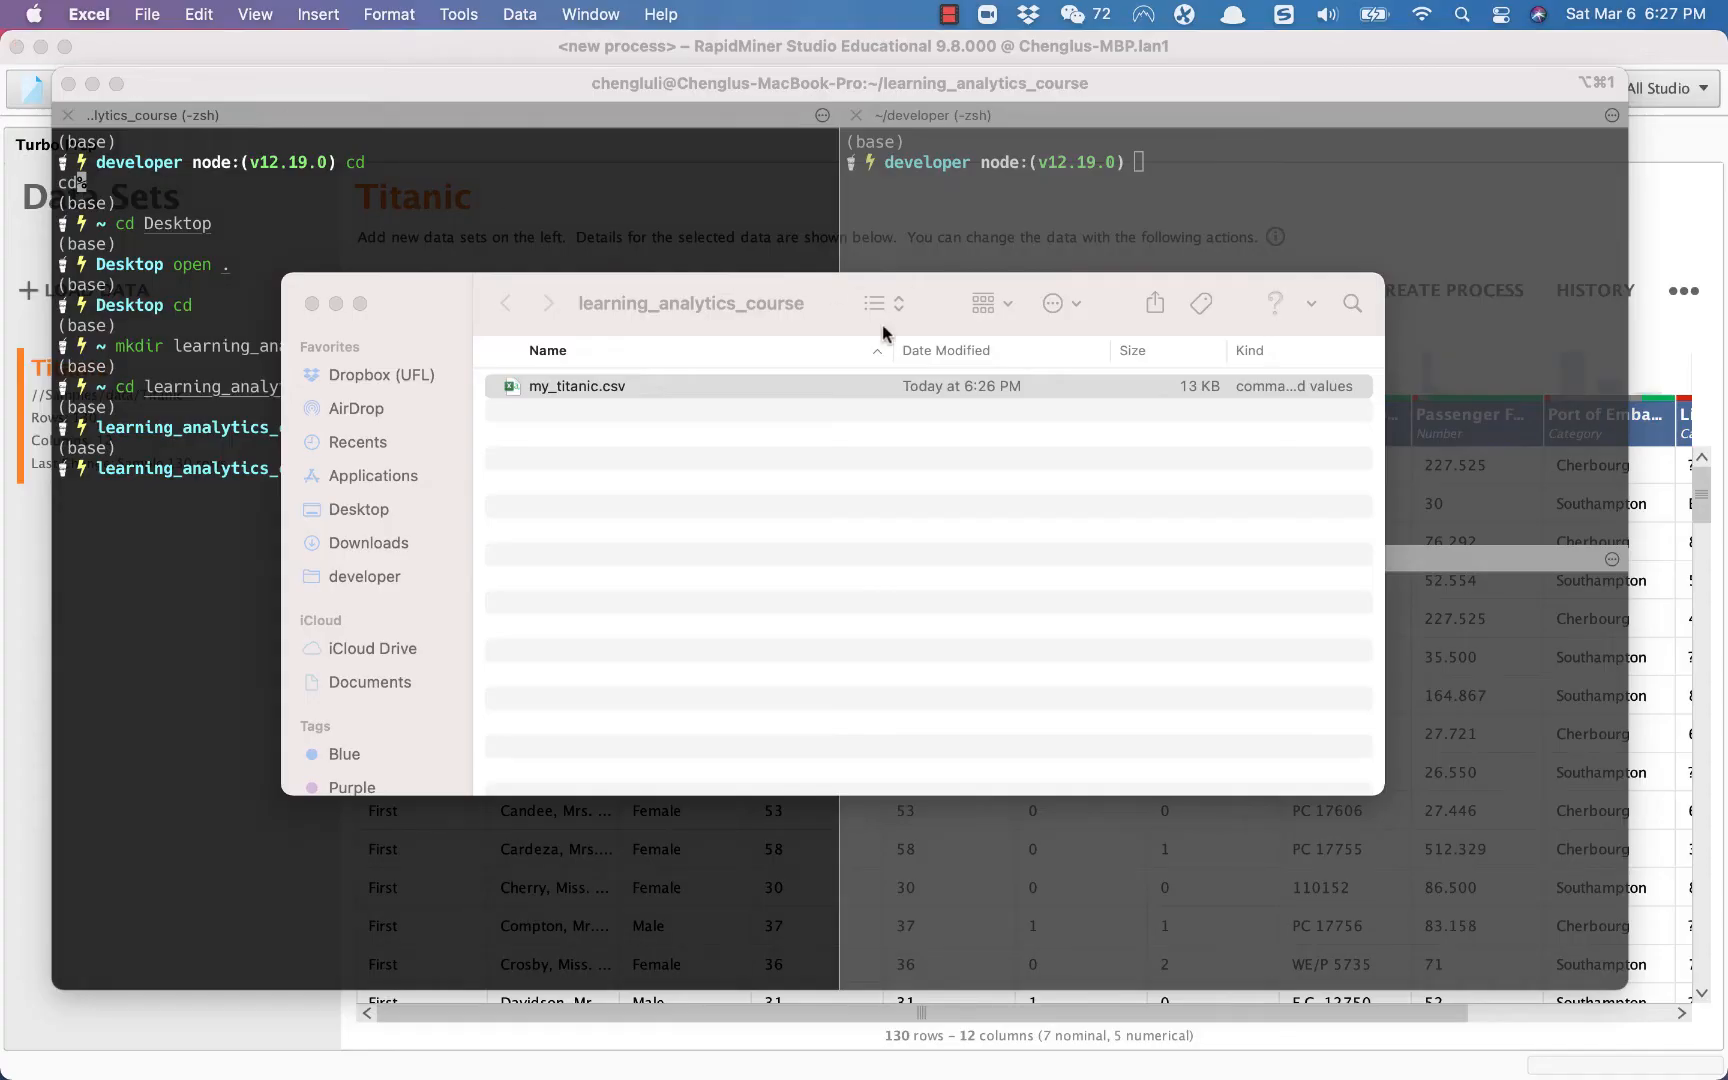
# - Switch to RapidMiner Studio, close the help window, and roll the Titanic data set back to before the Rename step in its history
pyautogui.click(1680, 247)
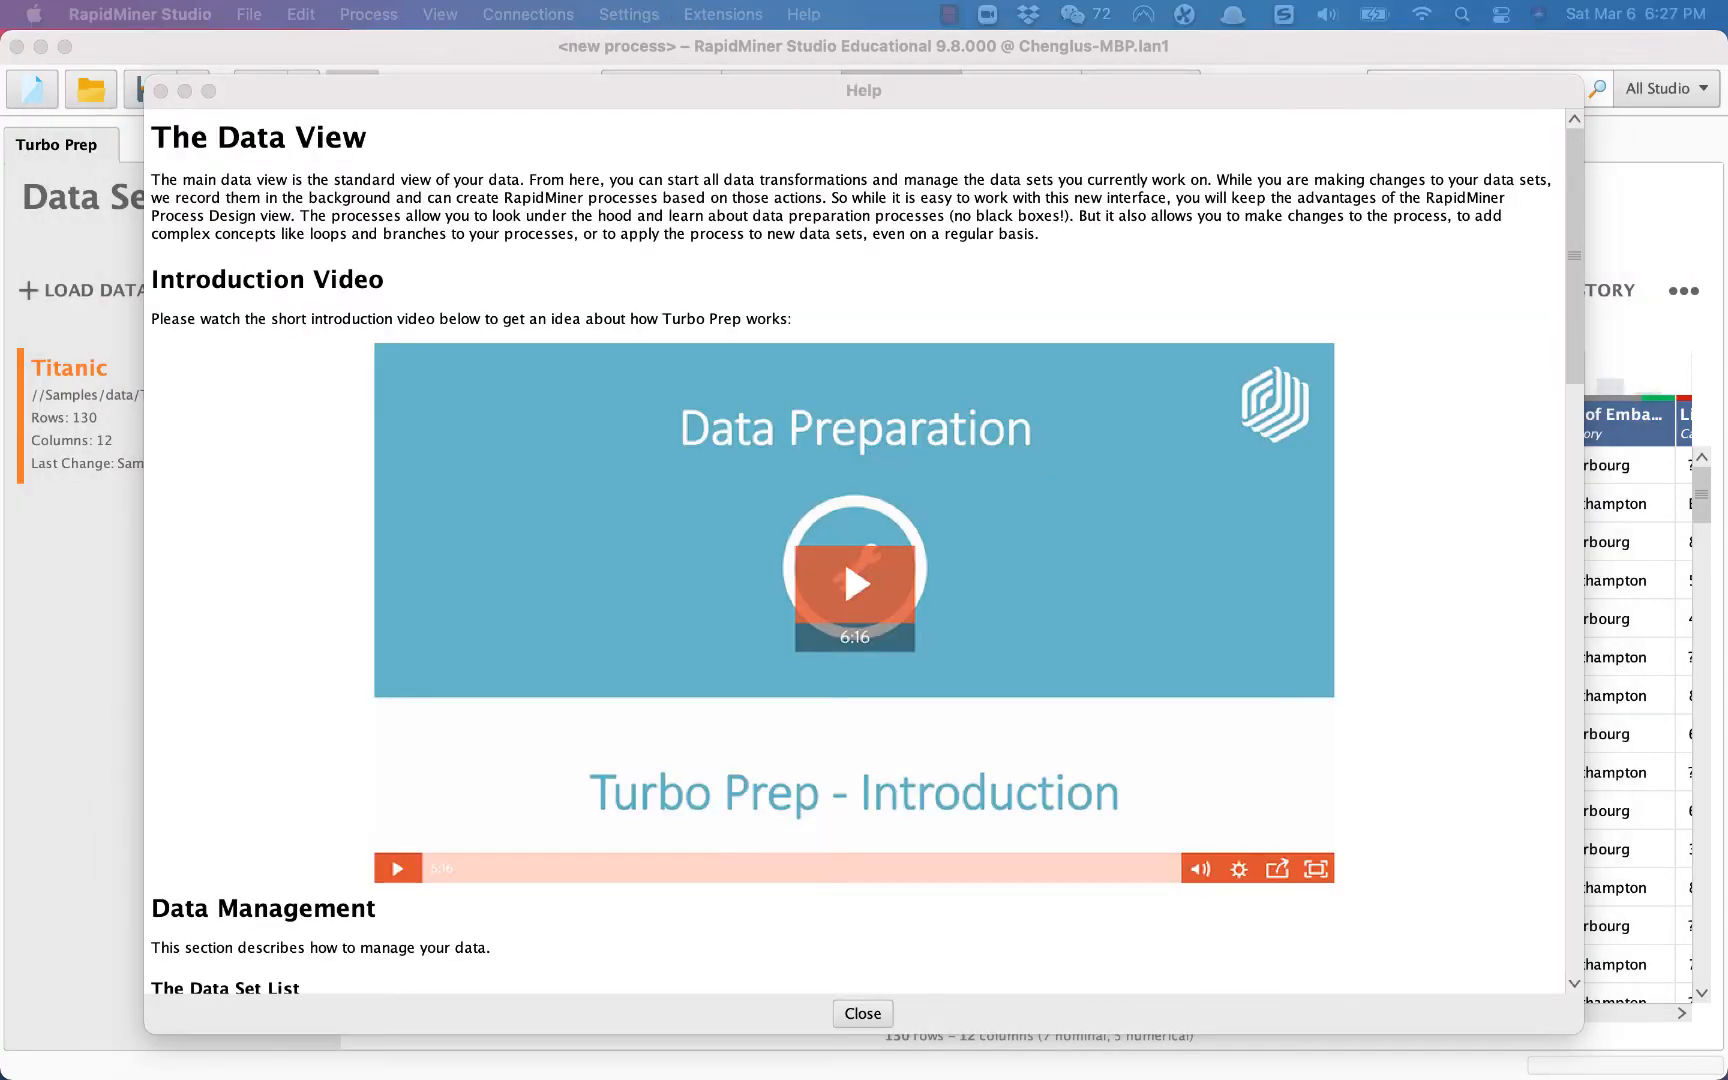
pyautogui.click(160, 91)
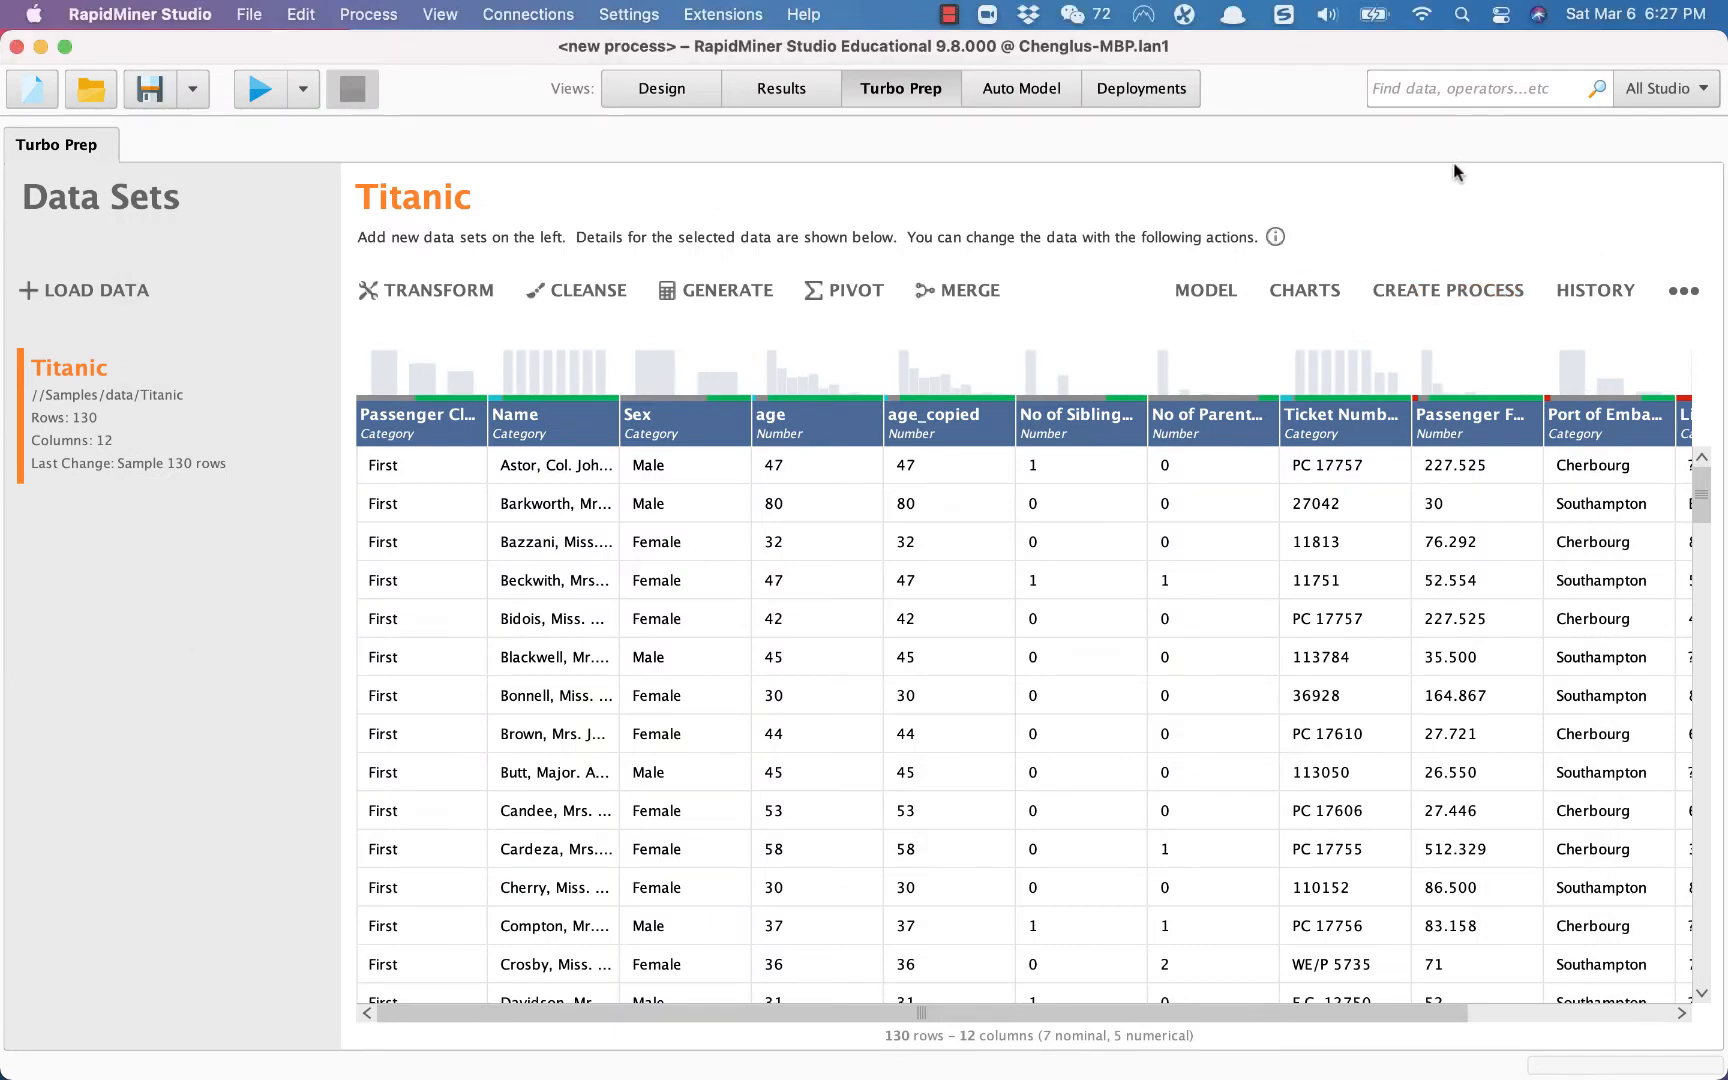
pyautogui.click(1588, 291)
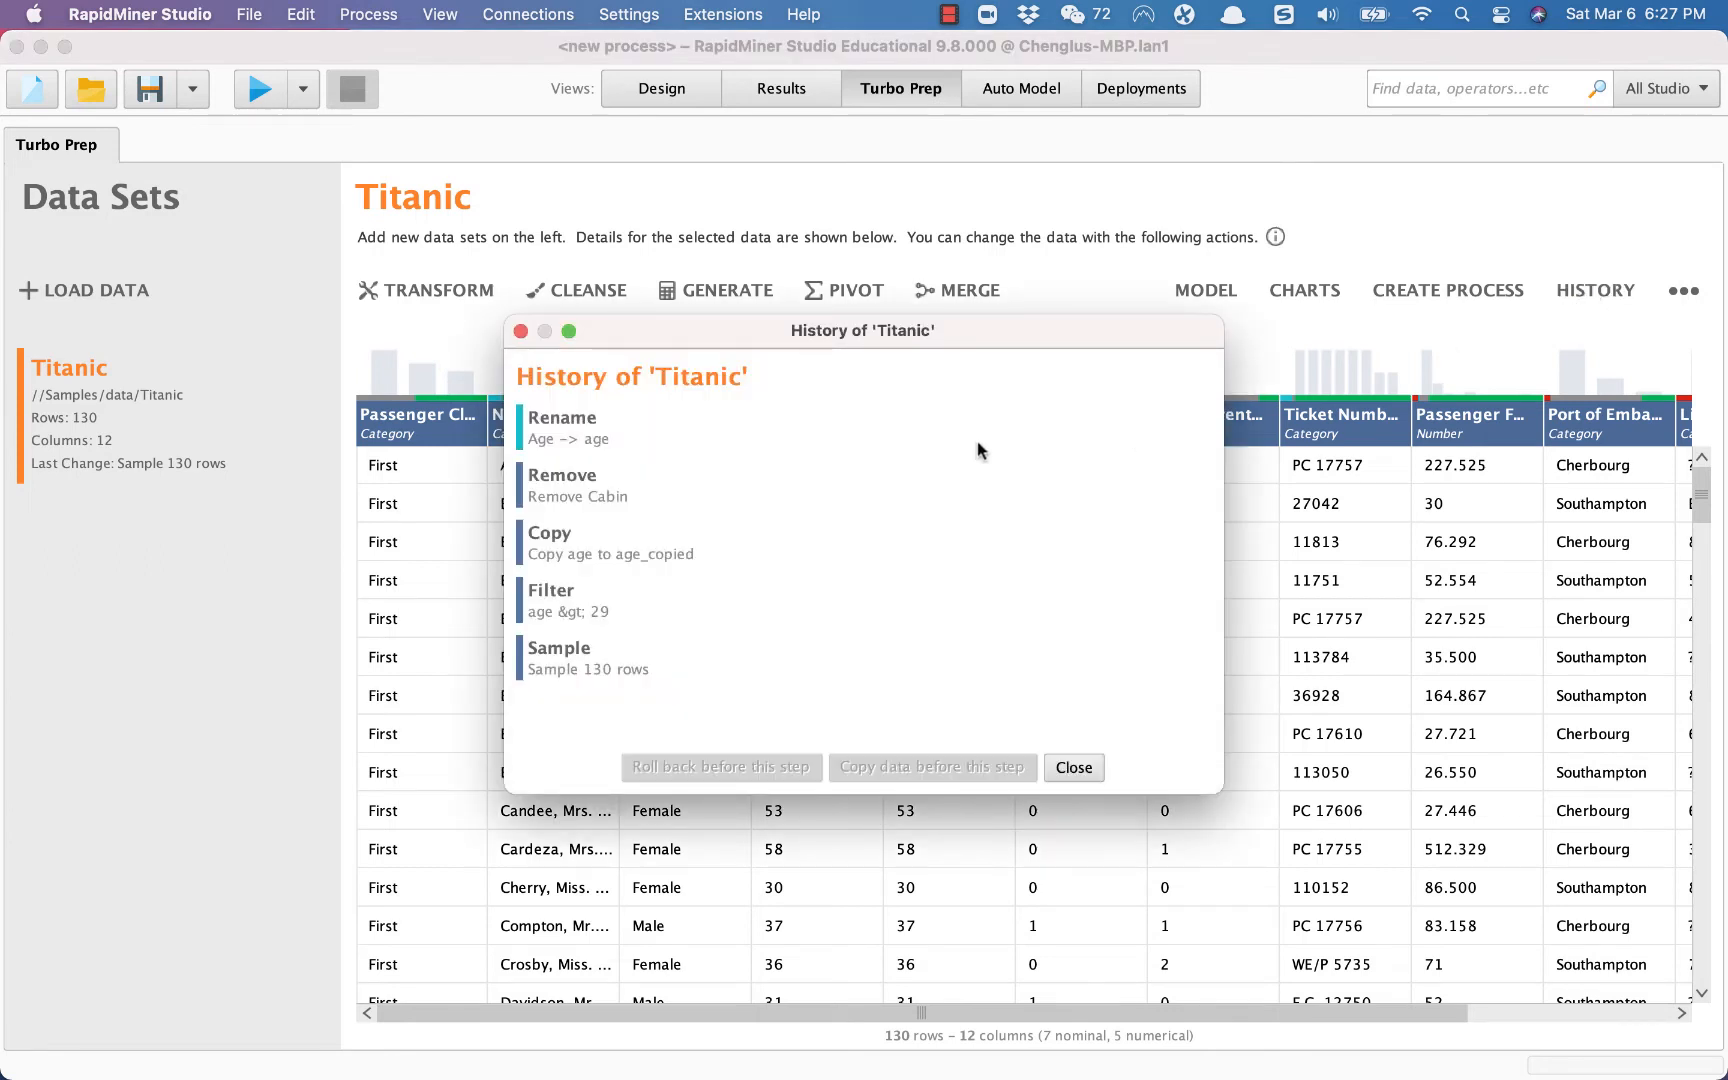
pyautogui.click(555, 425)
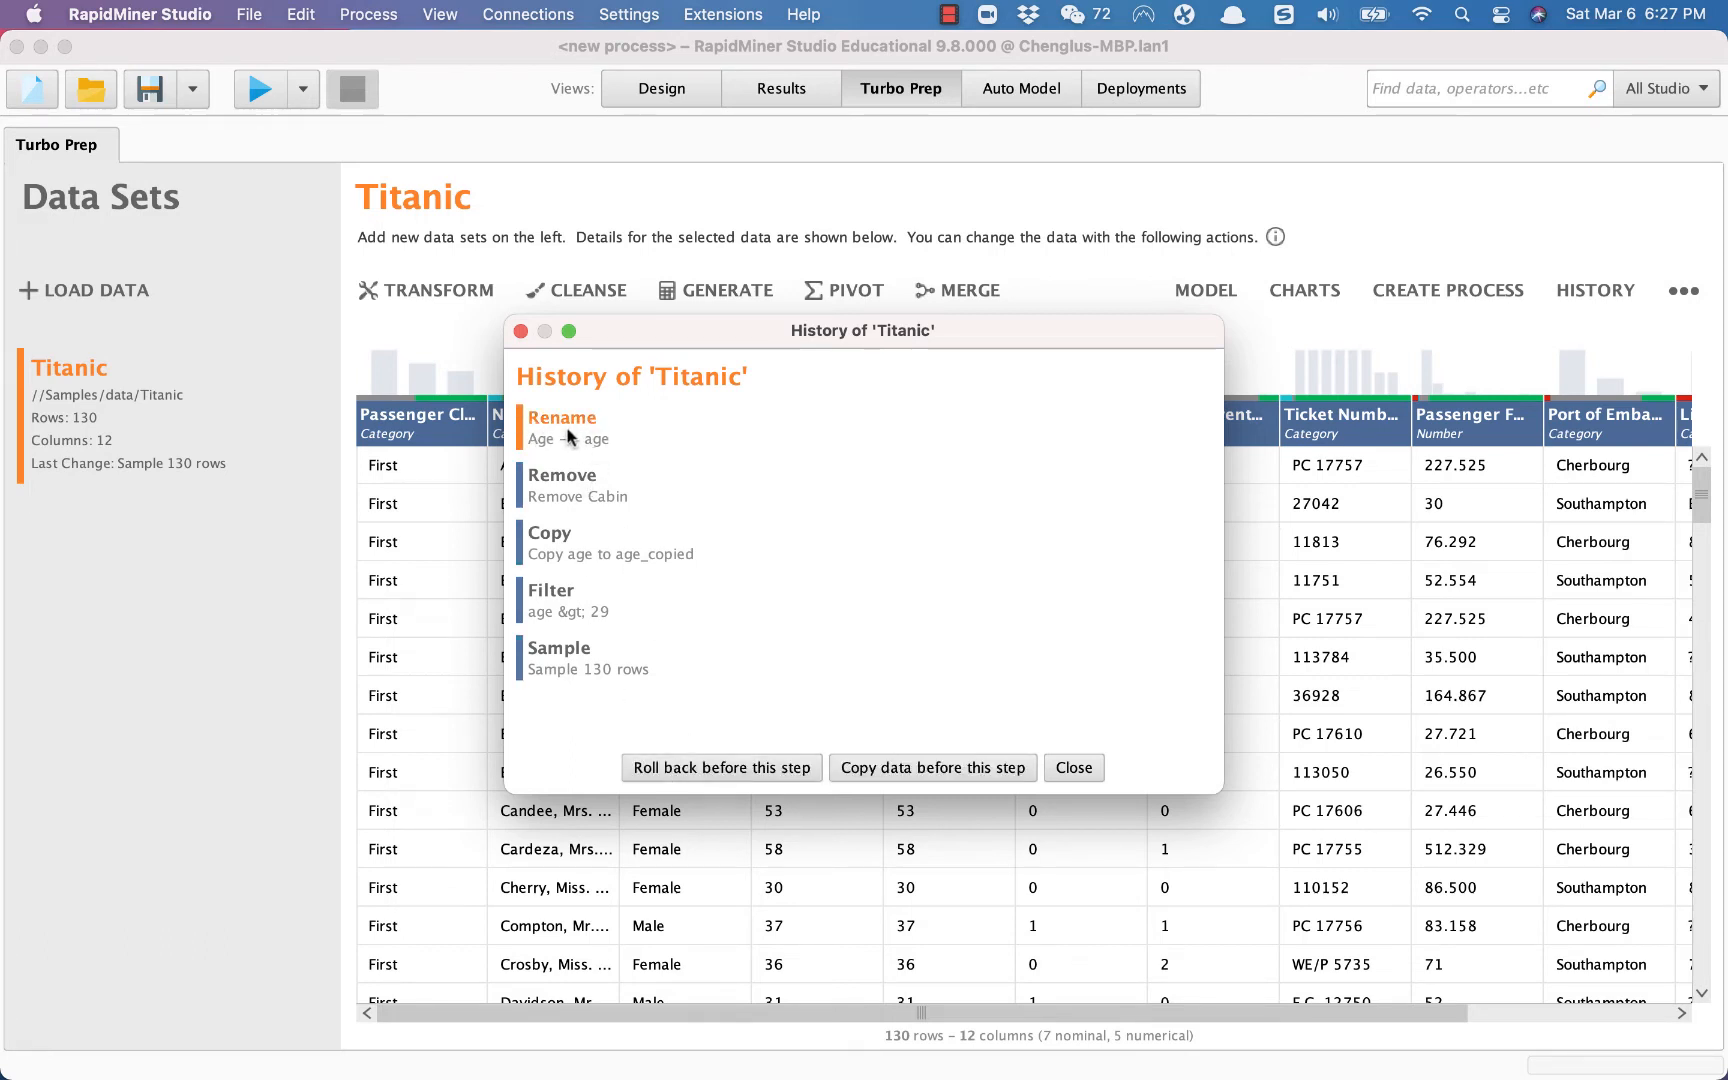
pyautogui.click(738, 768)
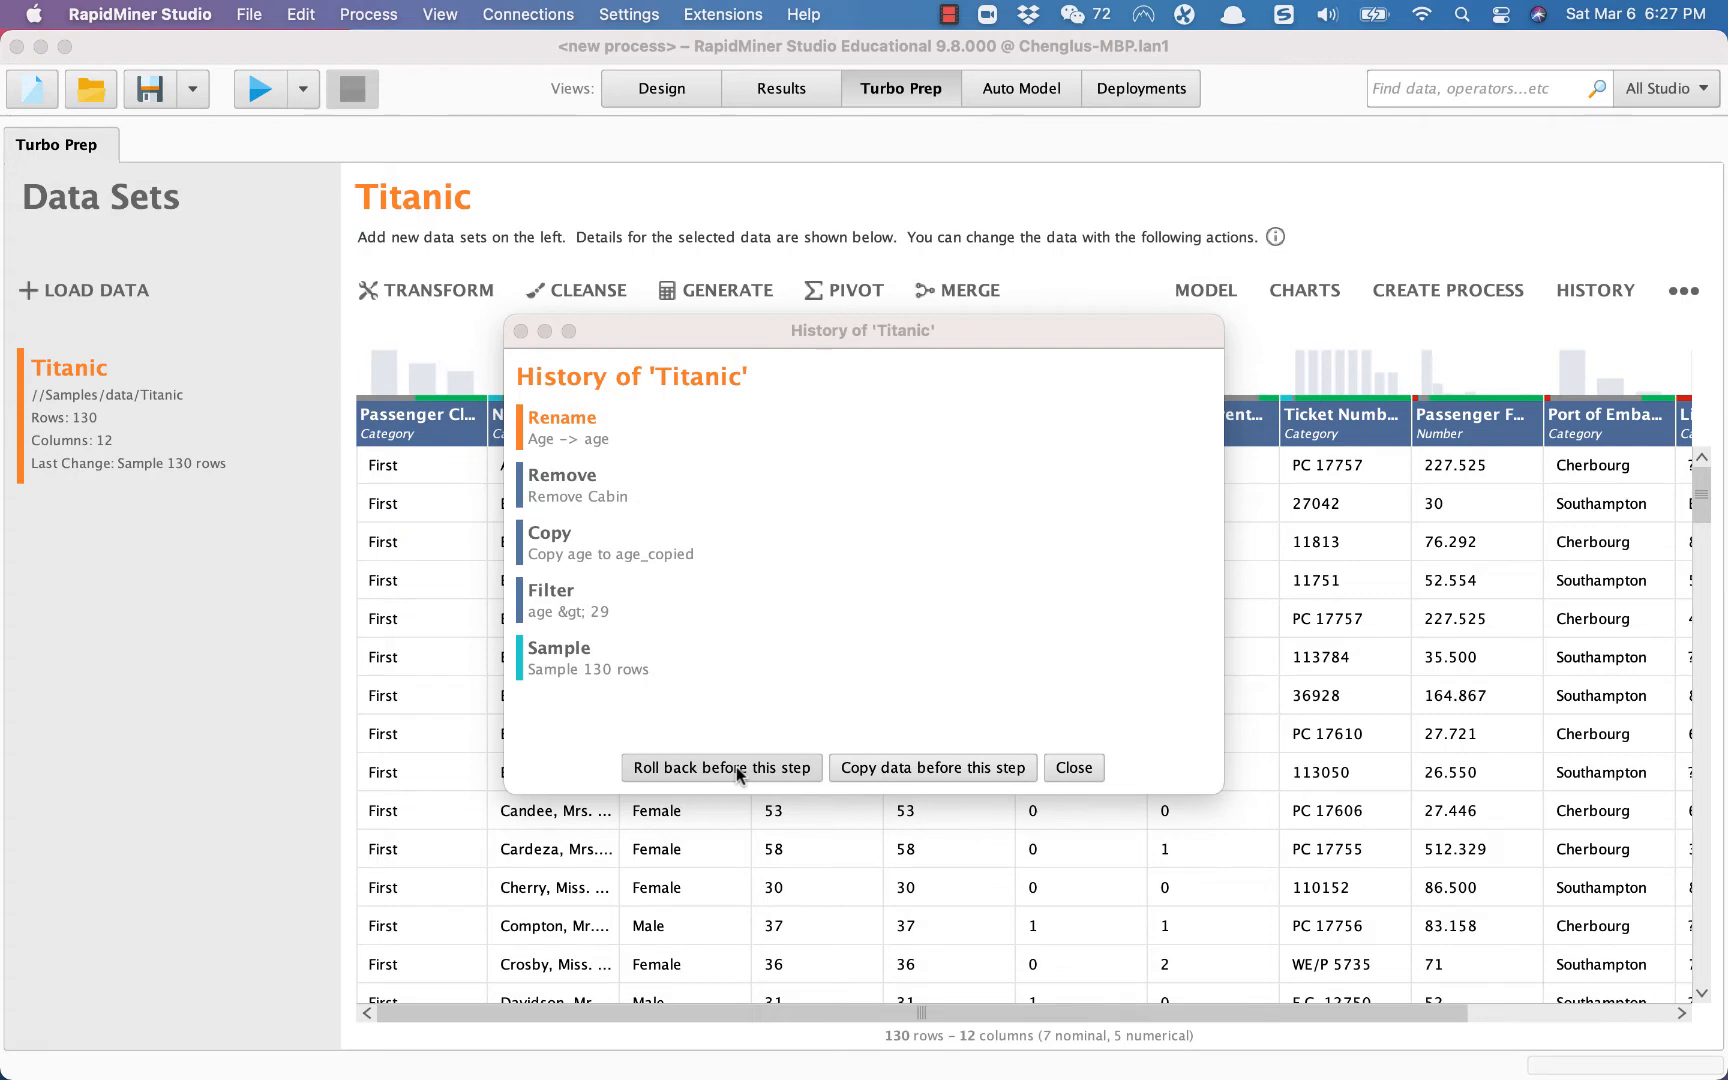
pyautogui.moveTo(730, 319); pyautogui.dragTo(1085, 319)
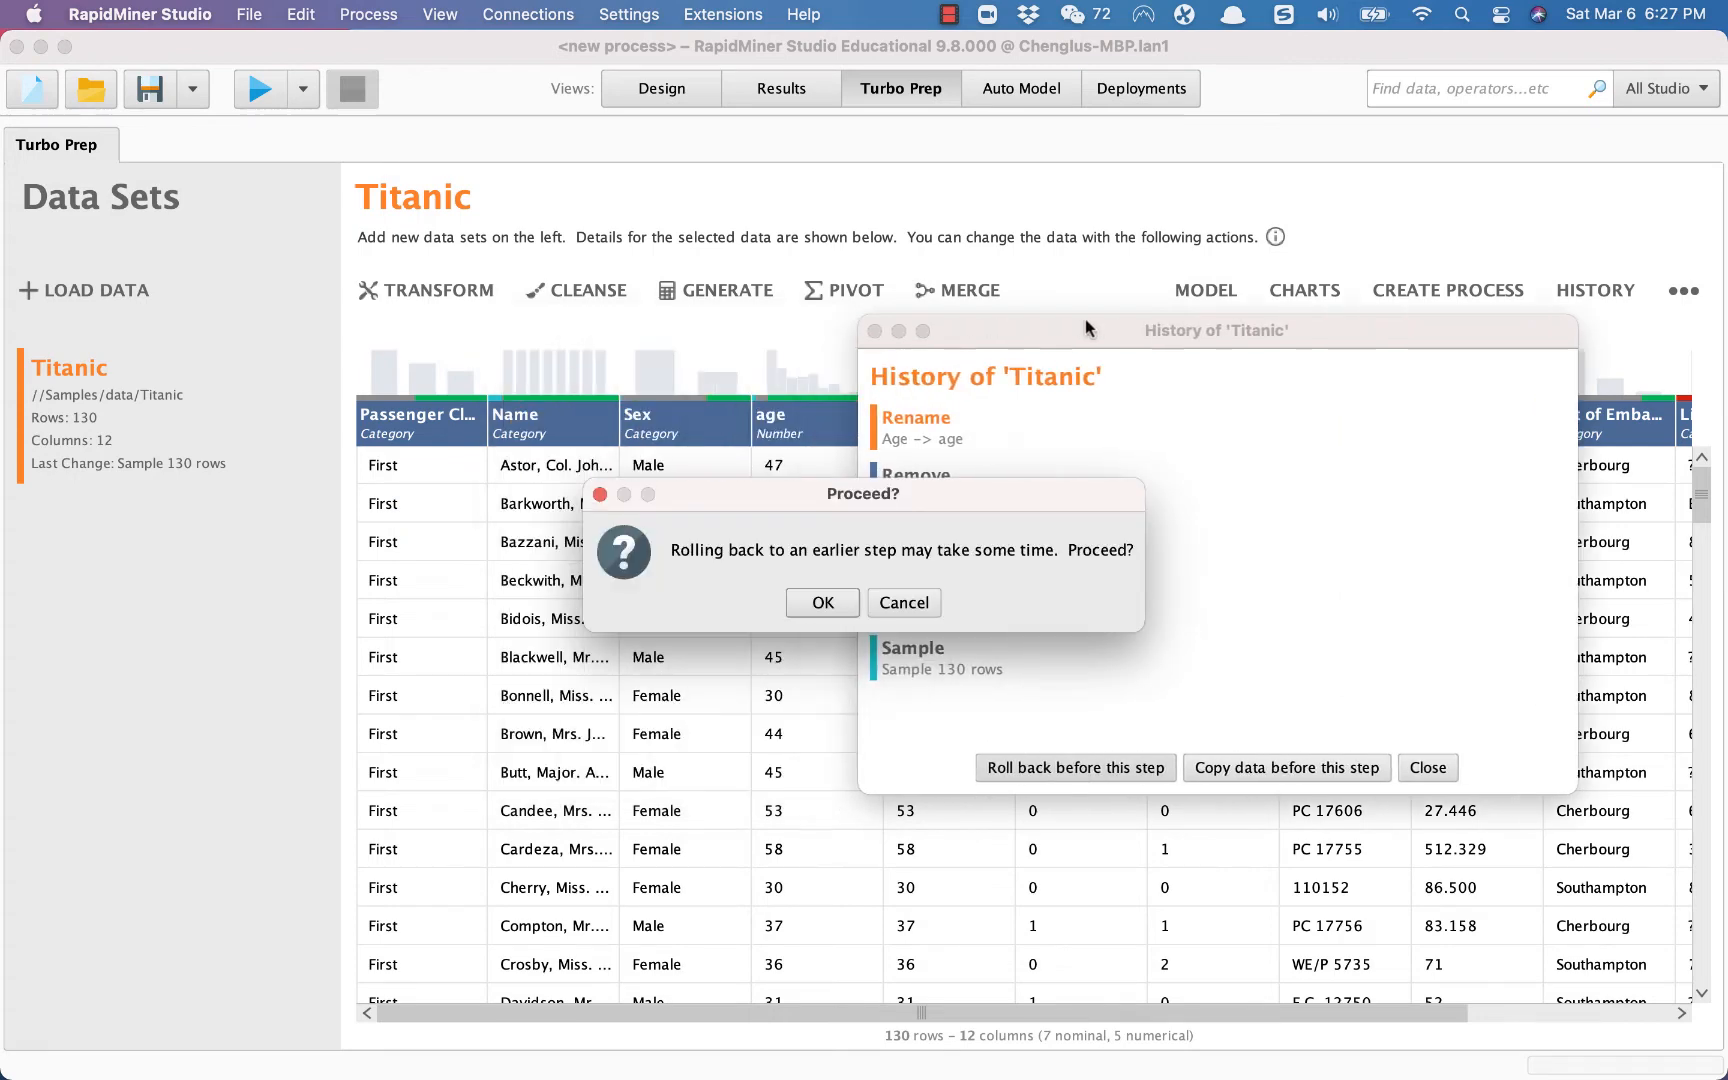
pyautogui.click(822, 604)
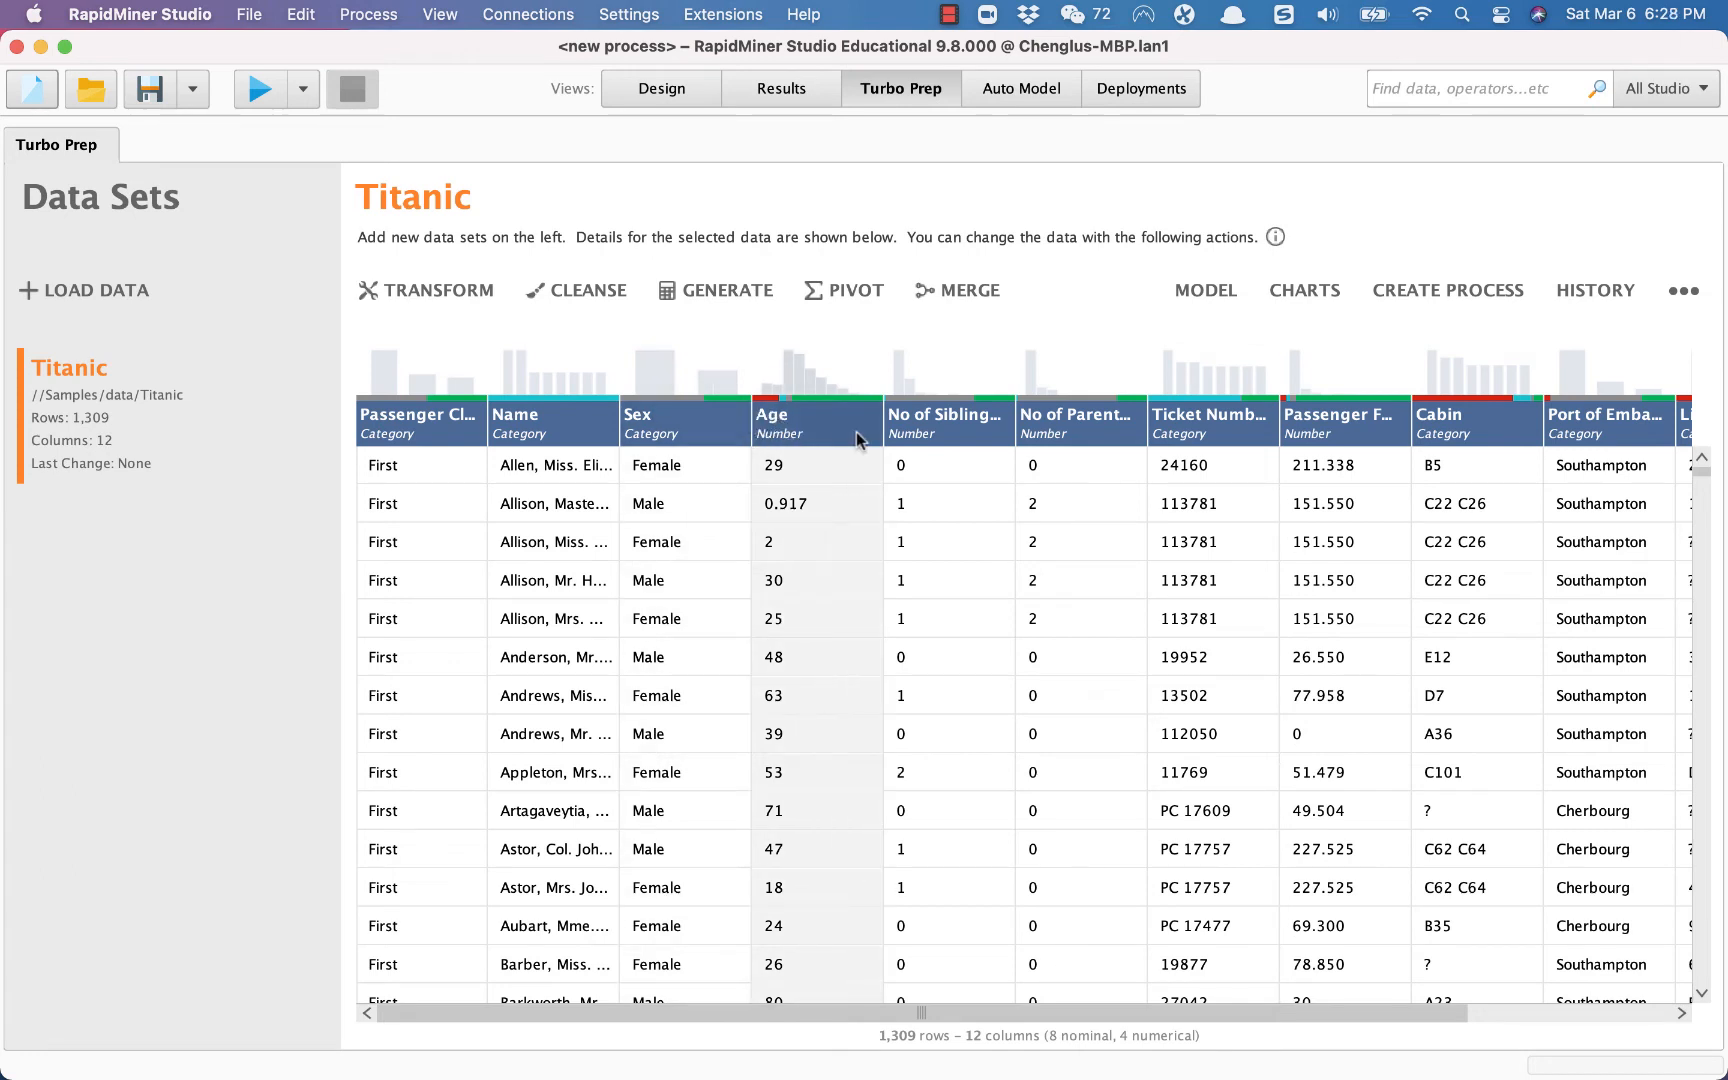
# - Review the restored Titanic columns, enter Cleanse mode for the data set and start Auto Cleansing
pyautogui.hscroll(5, 856, 432)
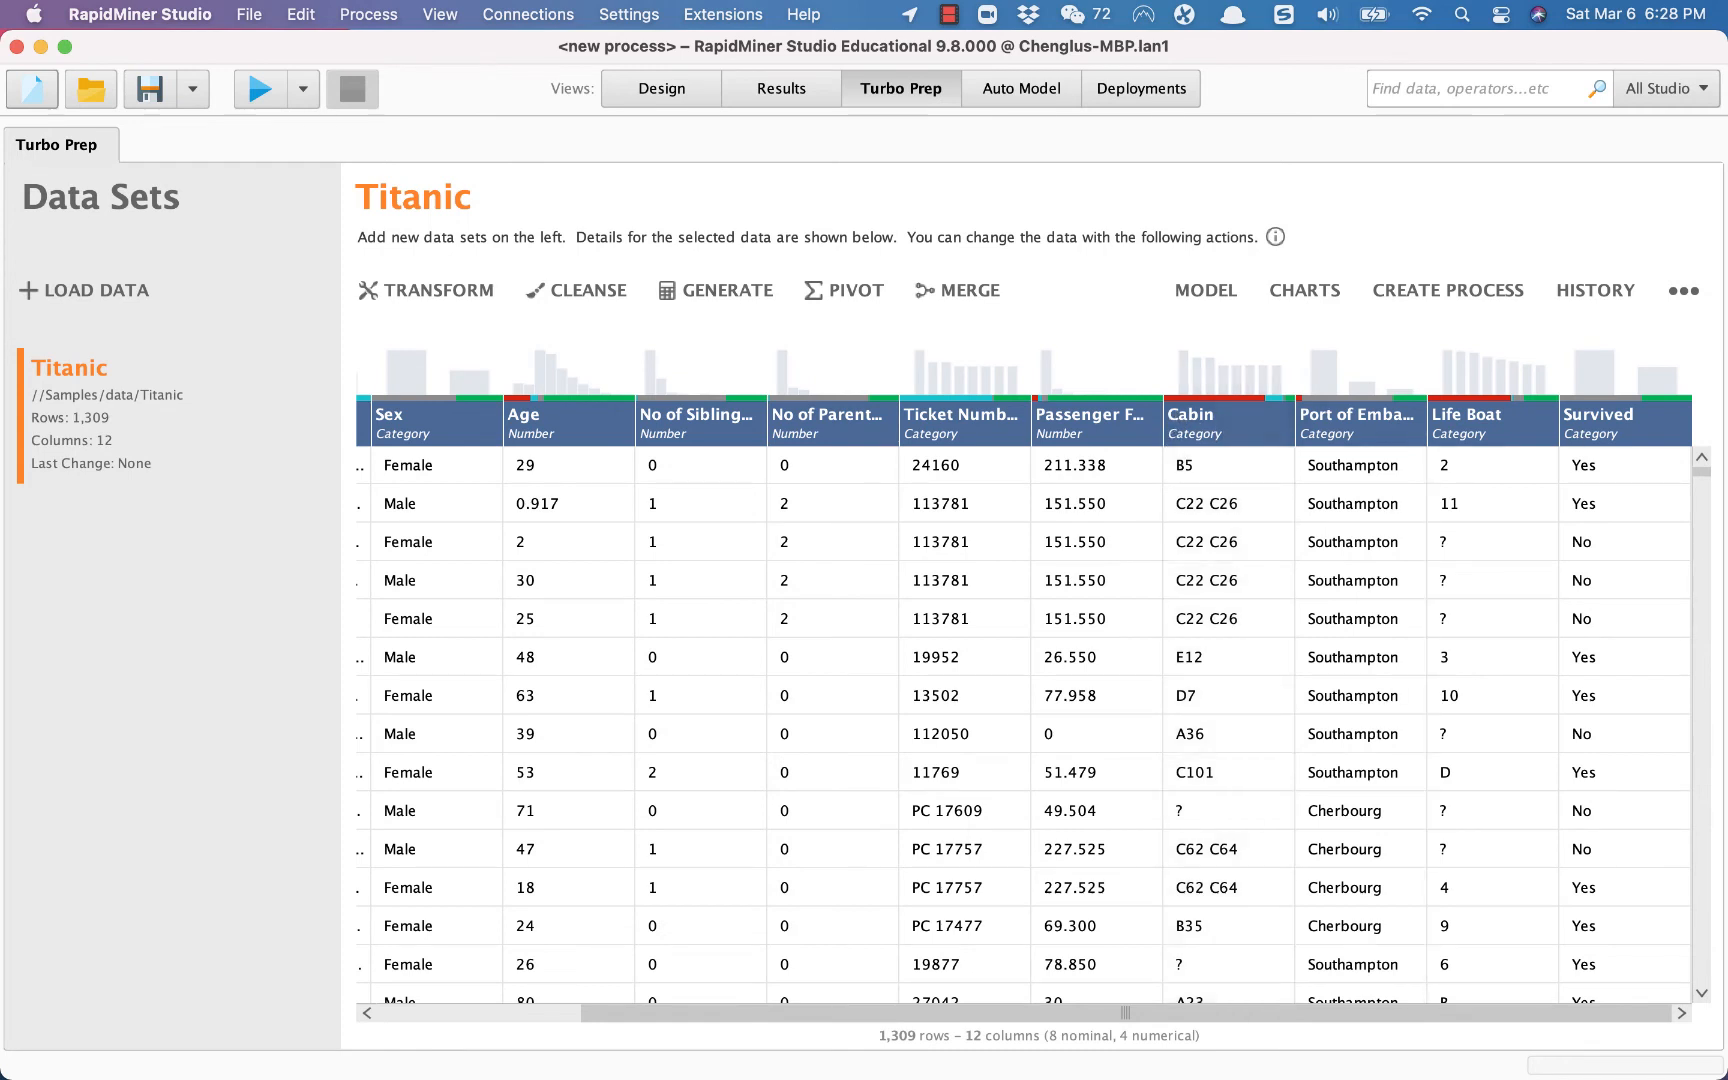
pyautogui.hscroll(-5, 887, 637)
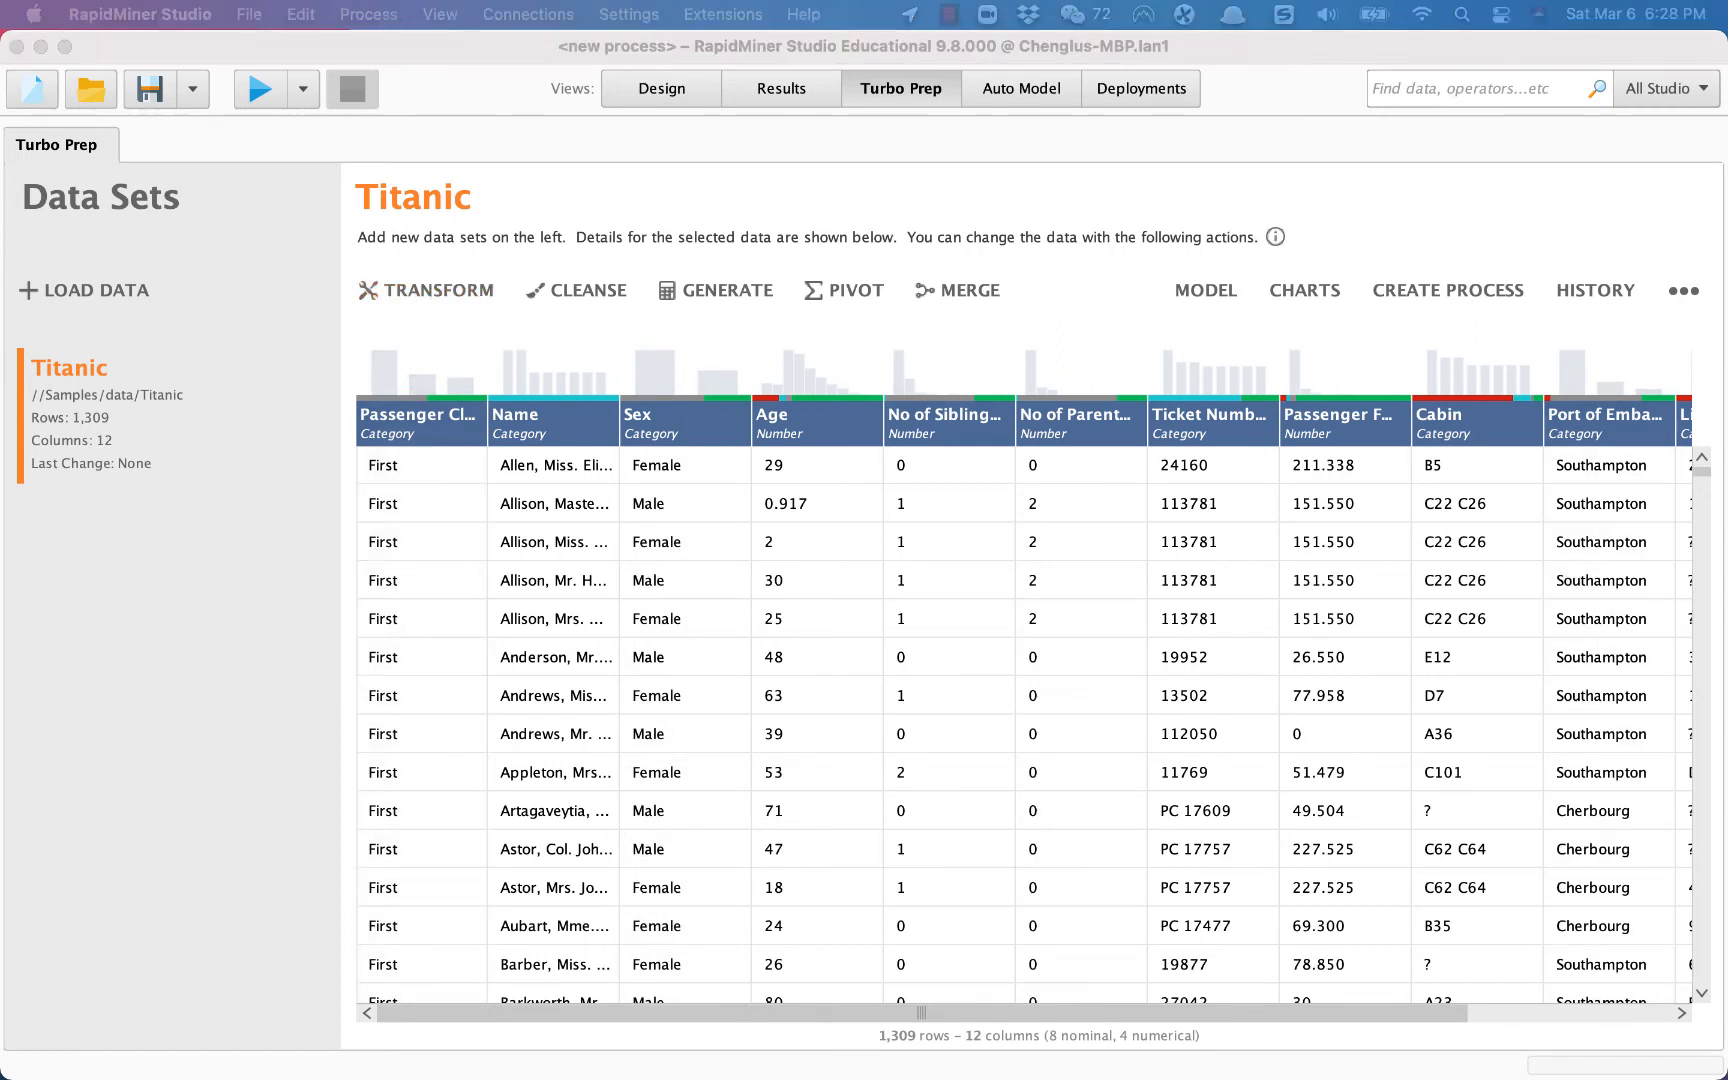
pyautogui.click(586, 292)
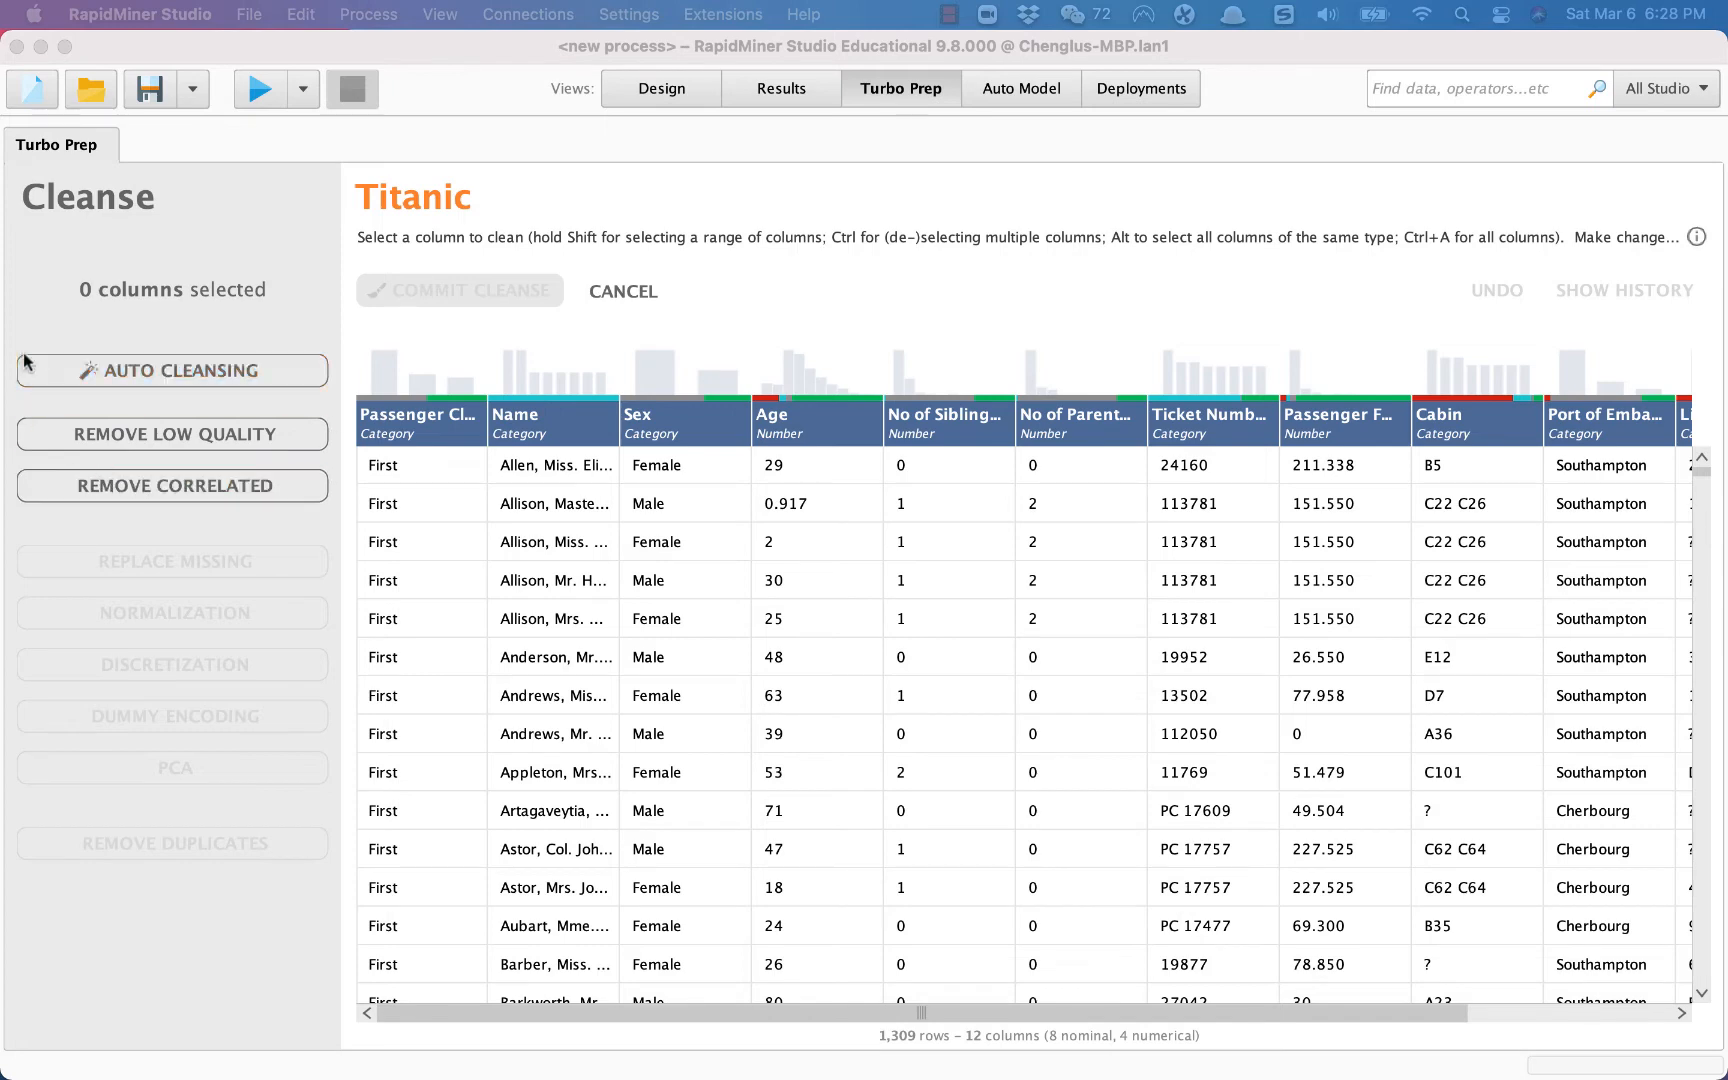
pyautogui.hscroll(5, 1238, 492)
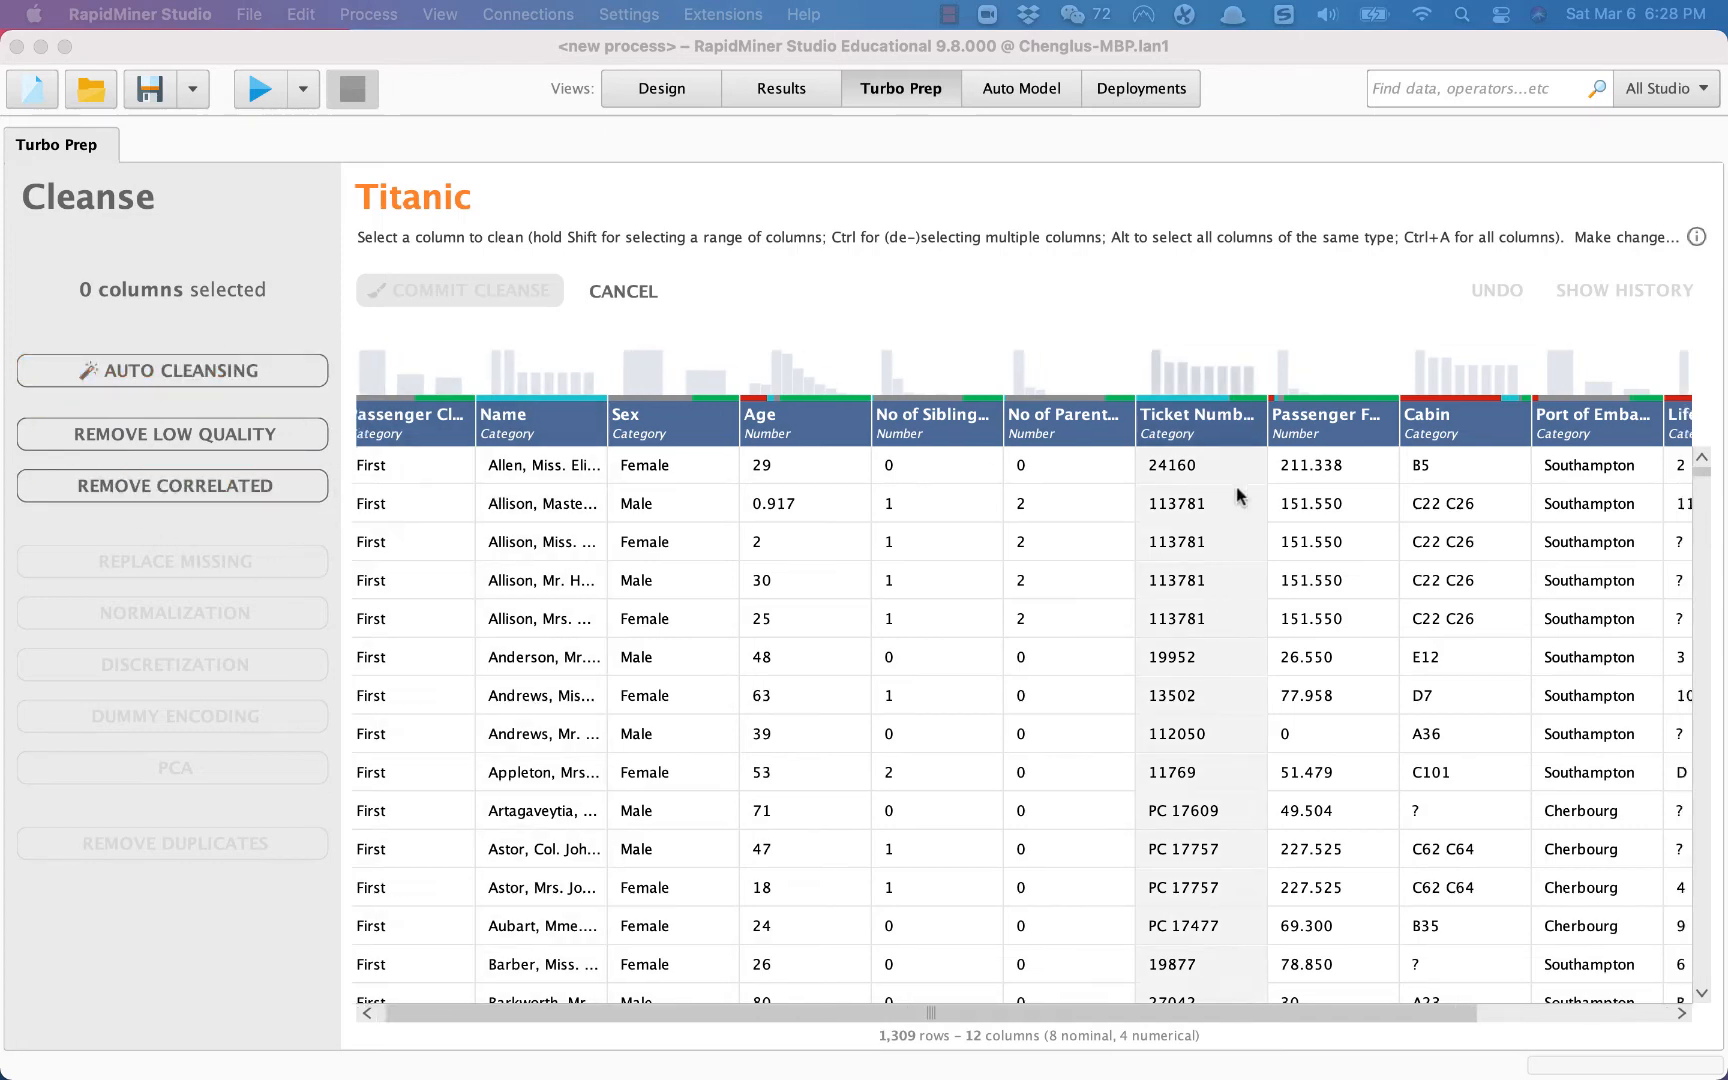
pyautogui.hscroll(-5, 1238, 492)
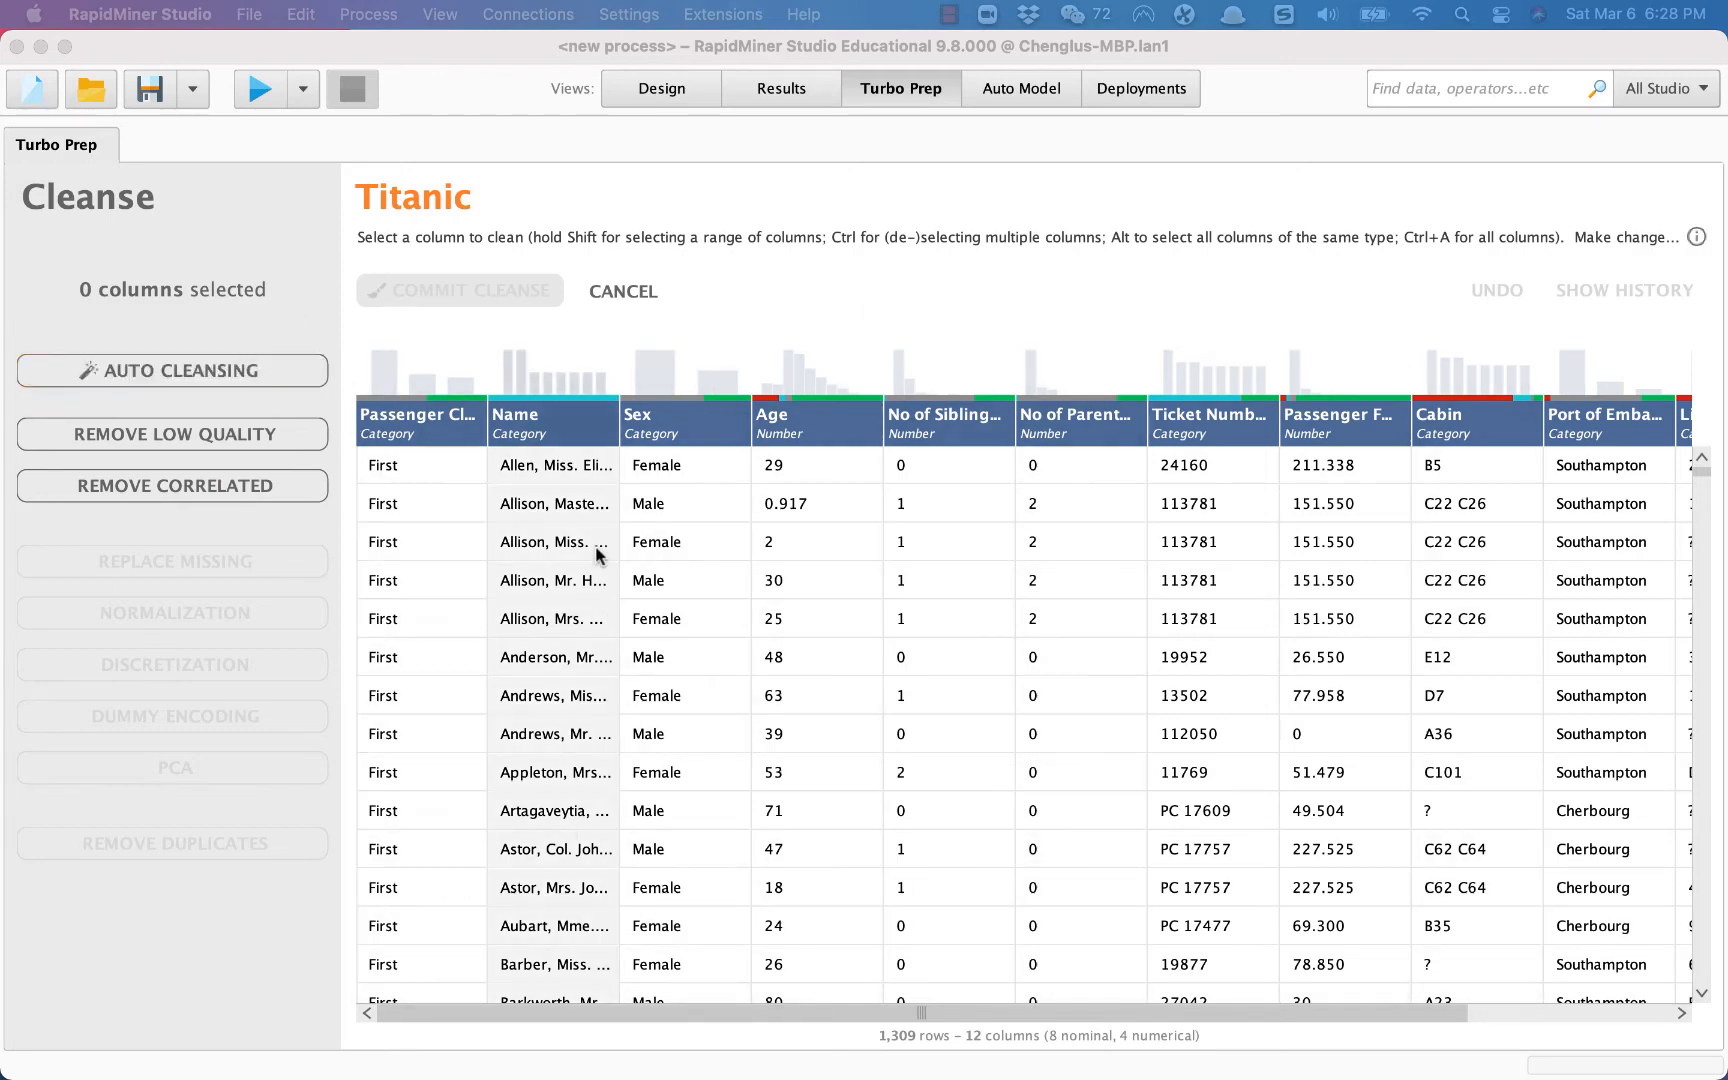
pyautogui.click(197, 369)
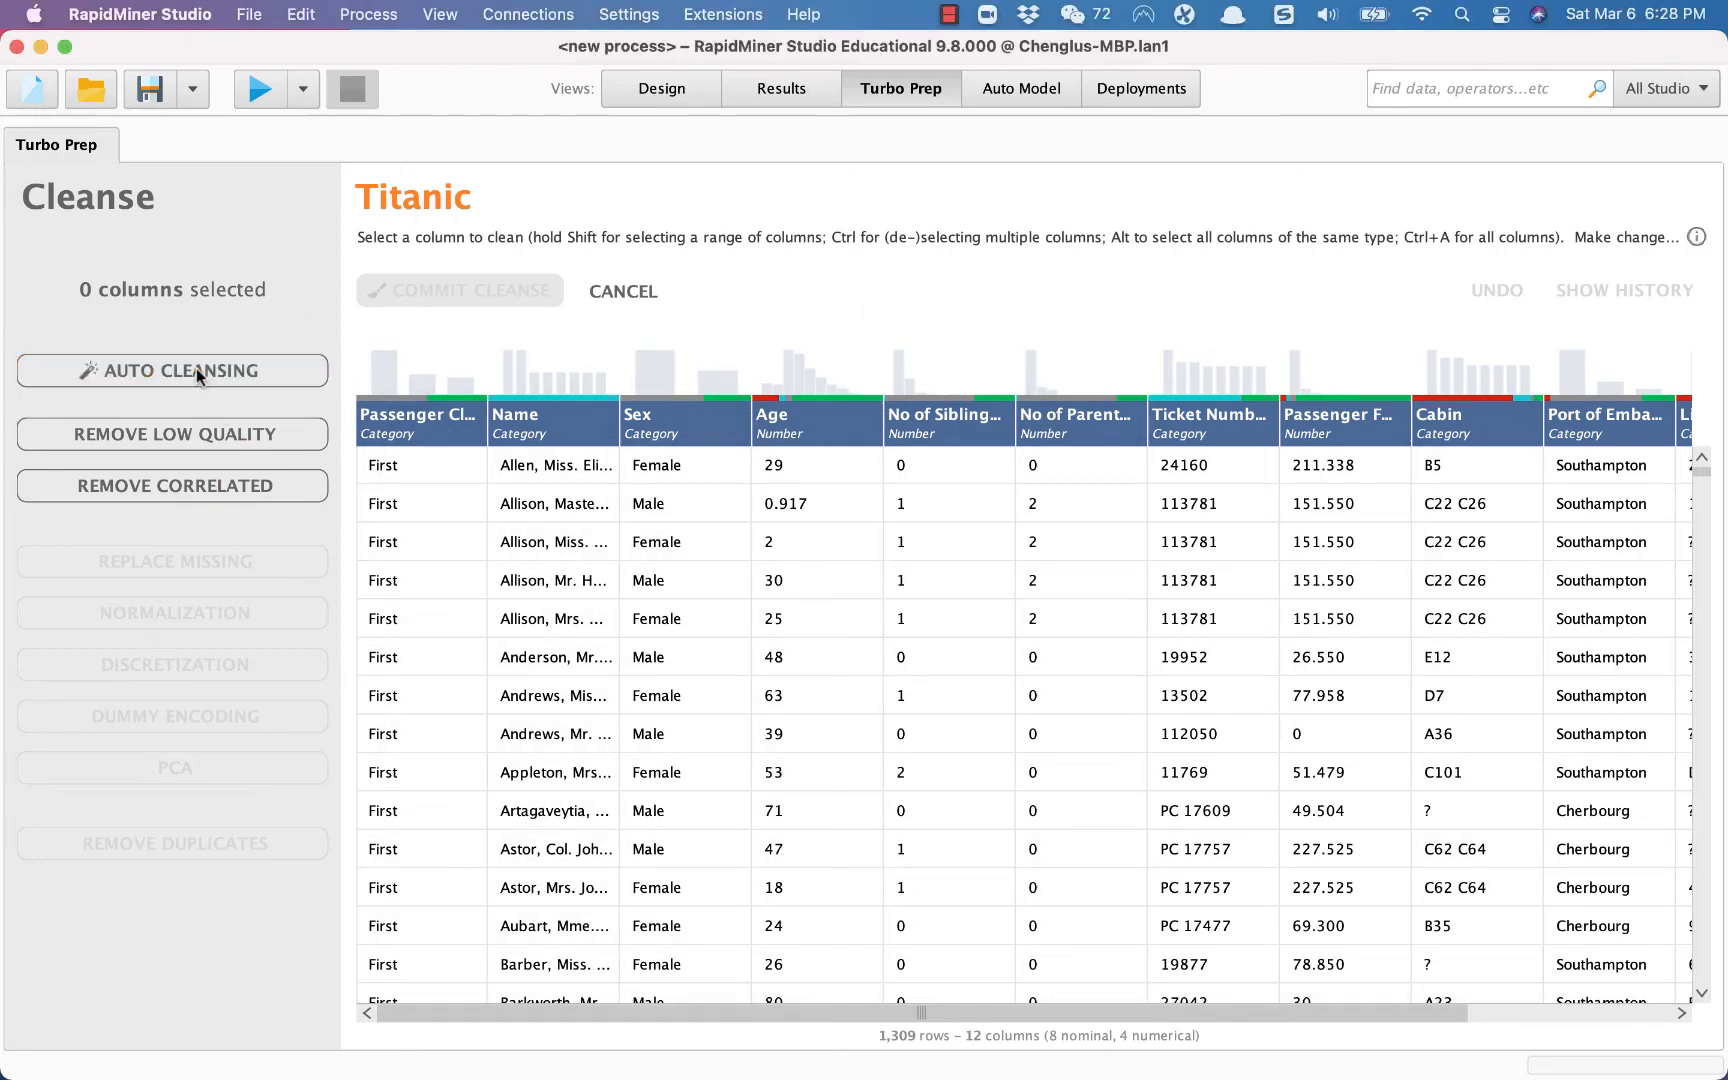
# - Switch to the Module2 presentation in PowerPoint and read the Auto Cleansing steps on slide 13, highlighting the full list and the PCA item
pyautogui.moveTo(1727, 93); pyautogui.dragTo(766, 10)
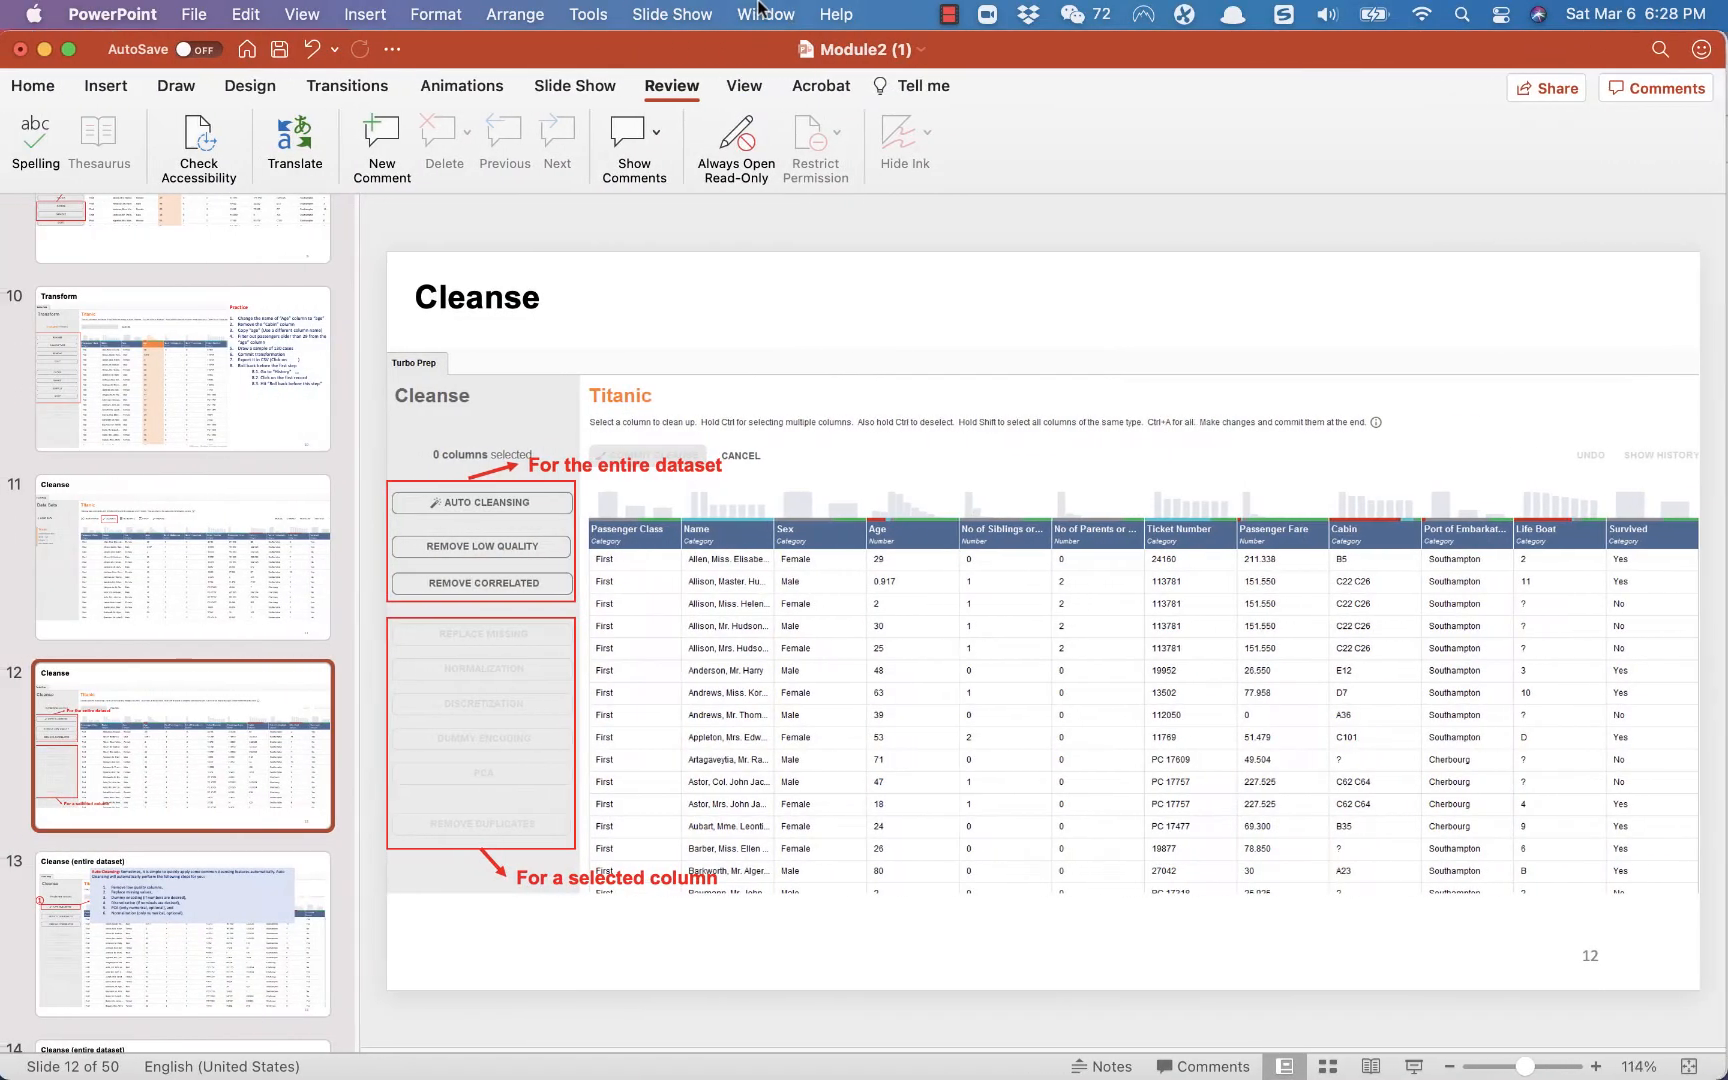
pyautogui.click(262, 880)
pyautogui.press('Down')
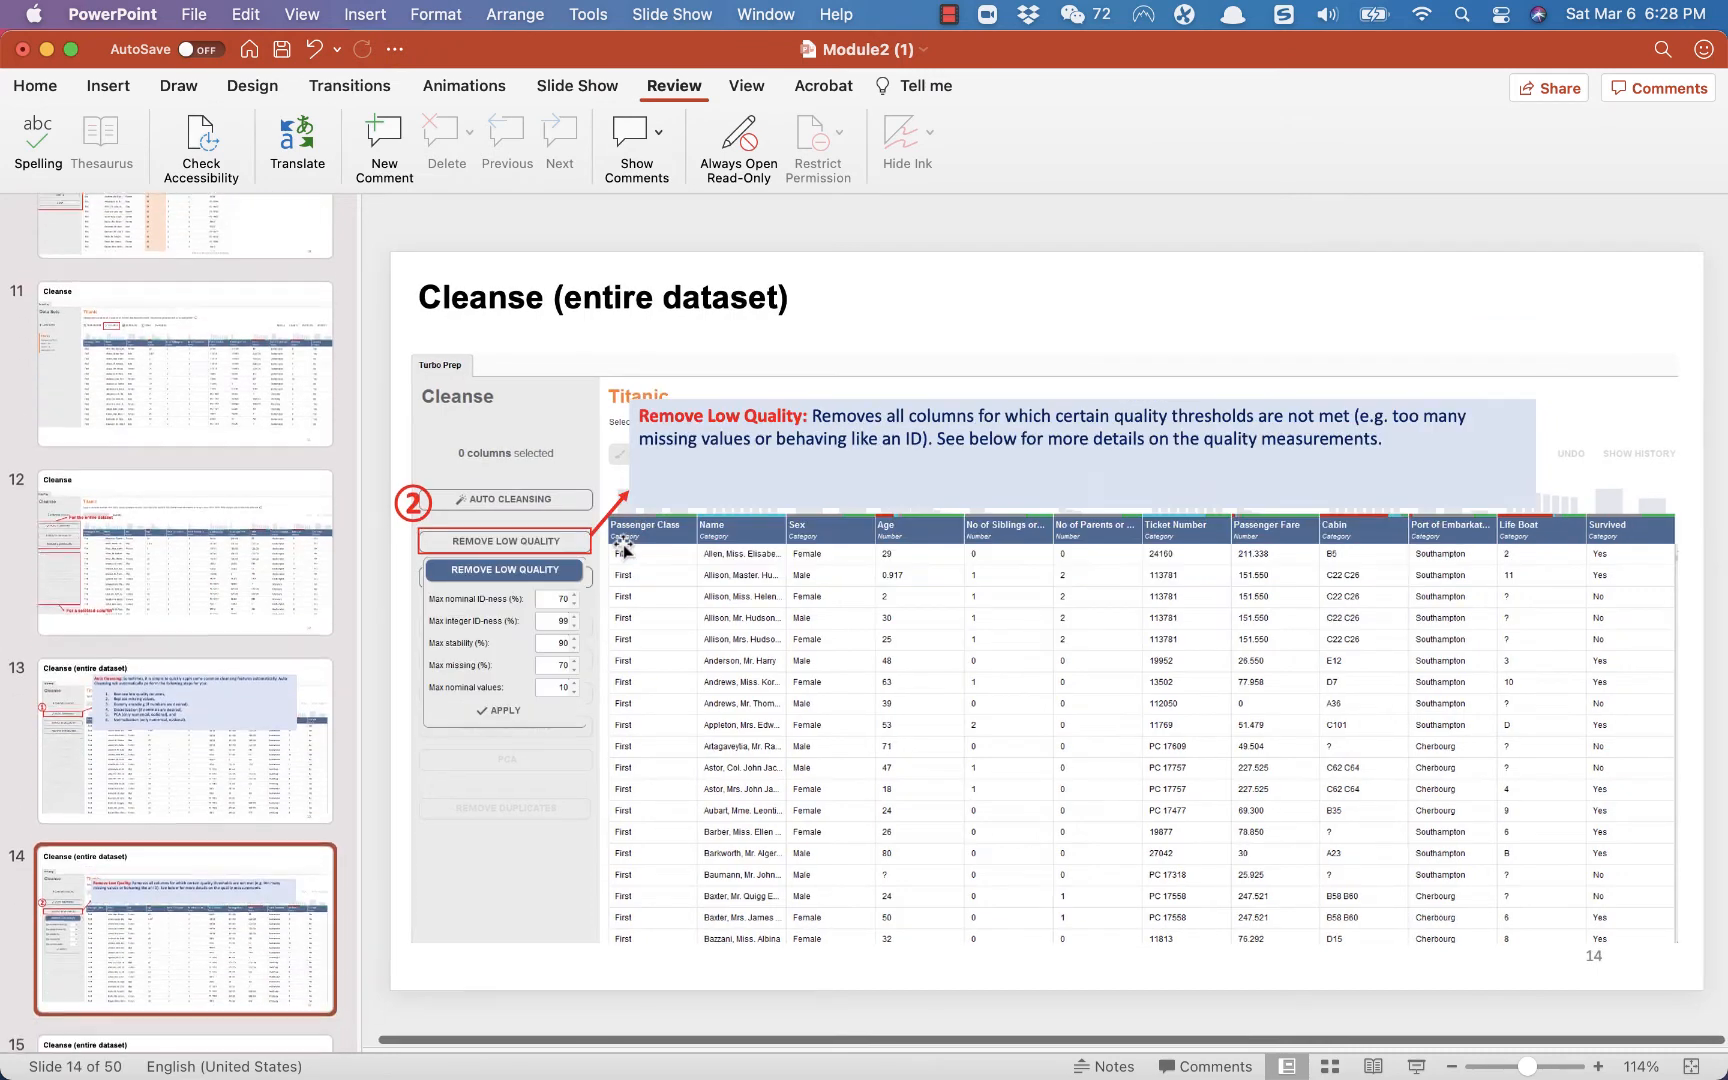
pyautogui.click(215, 760)
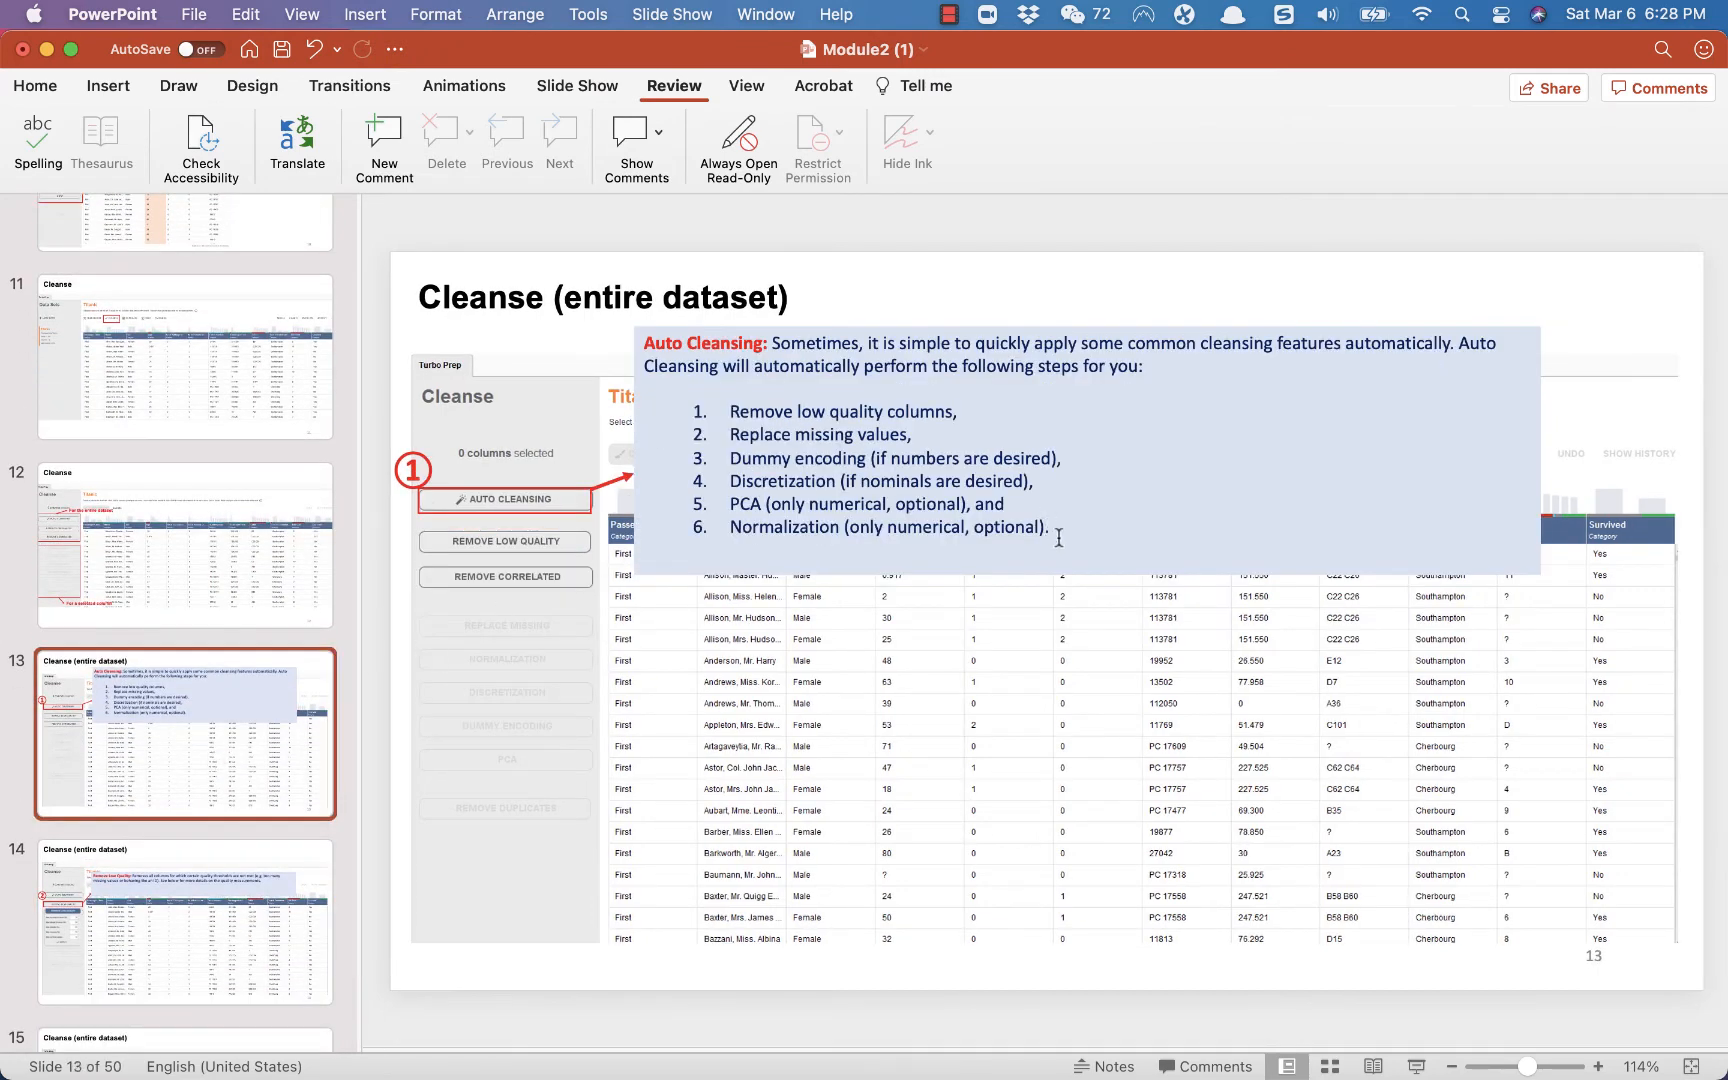
pyautogui.moveTo(1059, 538); pyautogui.dragTo(718, 410)
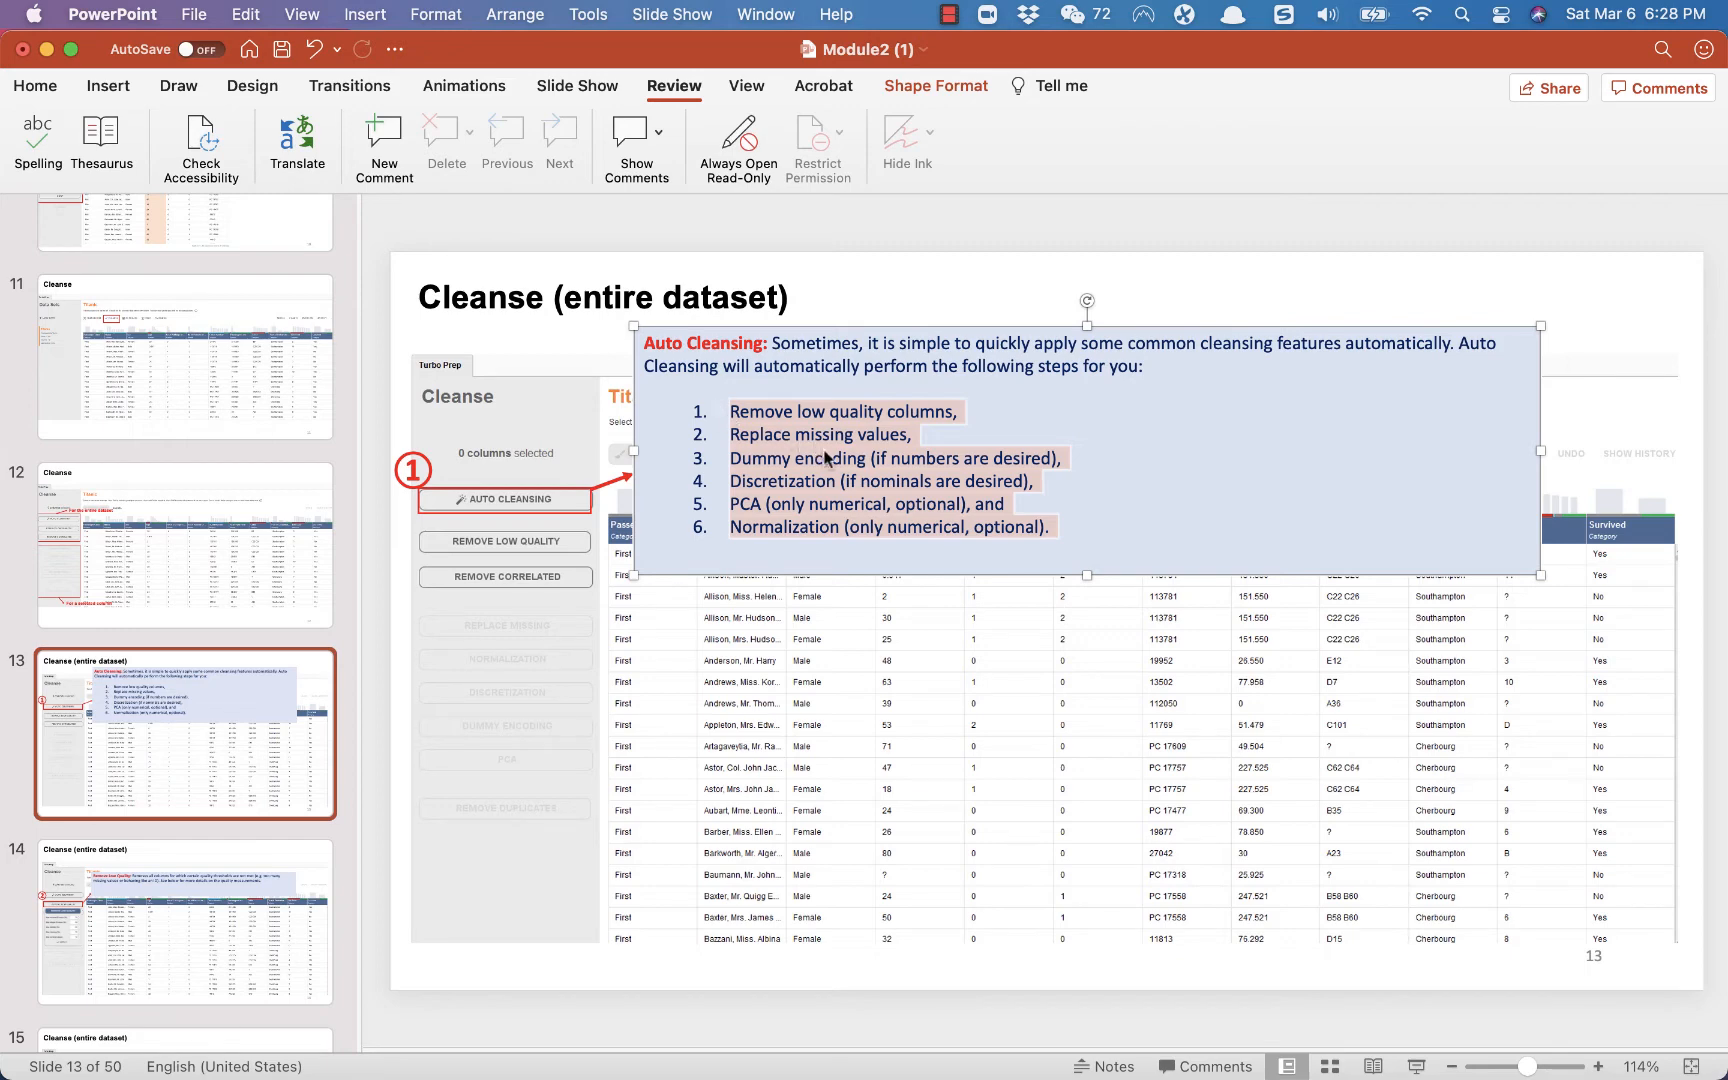
pyautogui.click(731, 505)
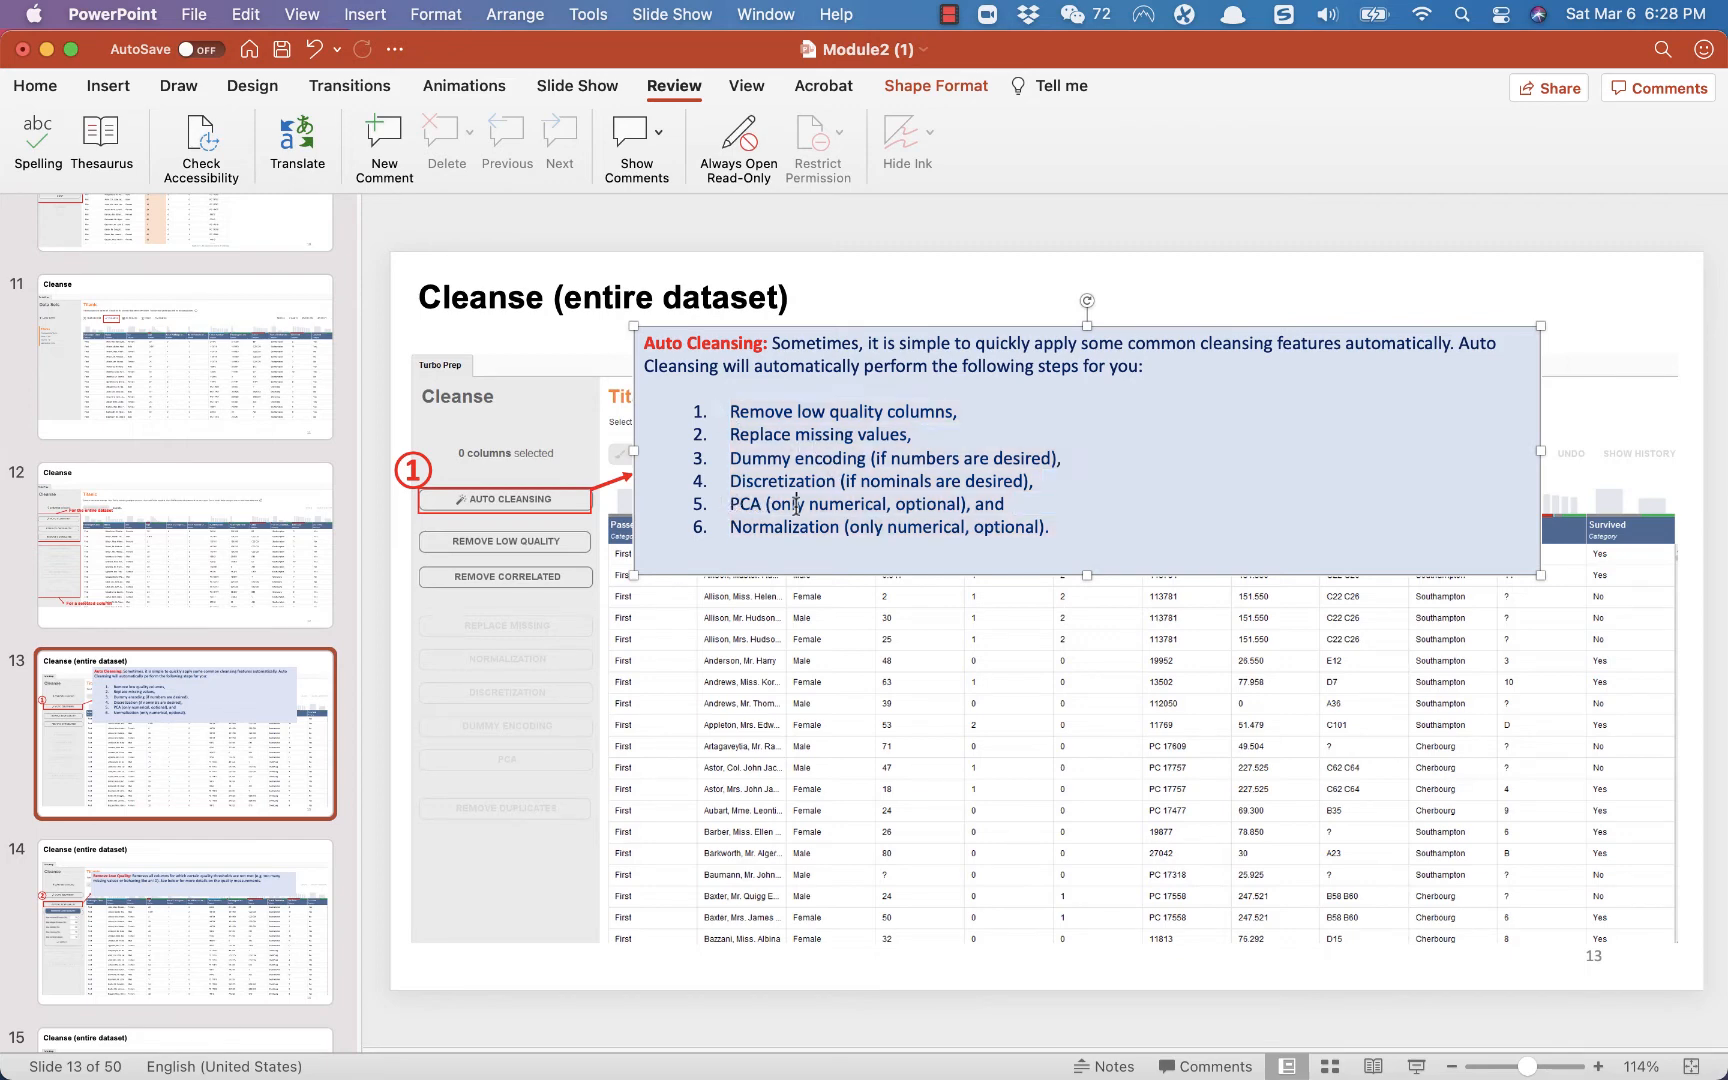
pyautogui.moveTo(728, 504); pyautogui.dragTo(1067, 502)
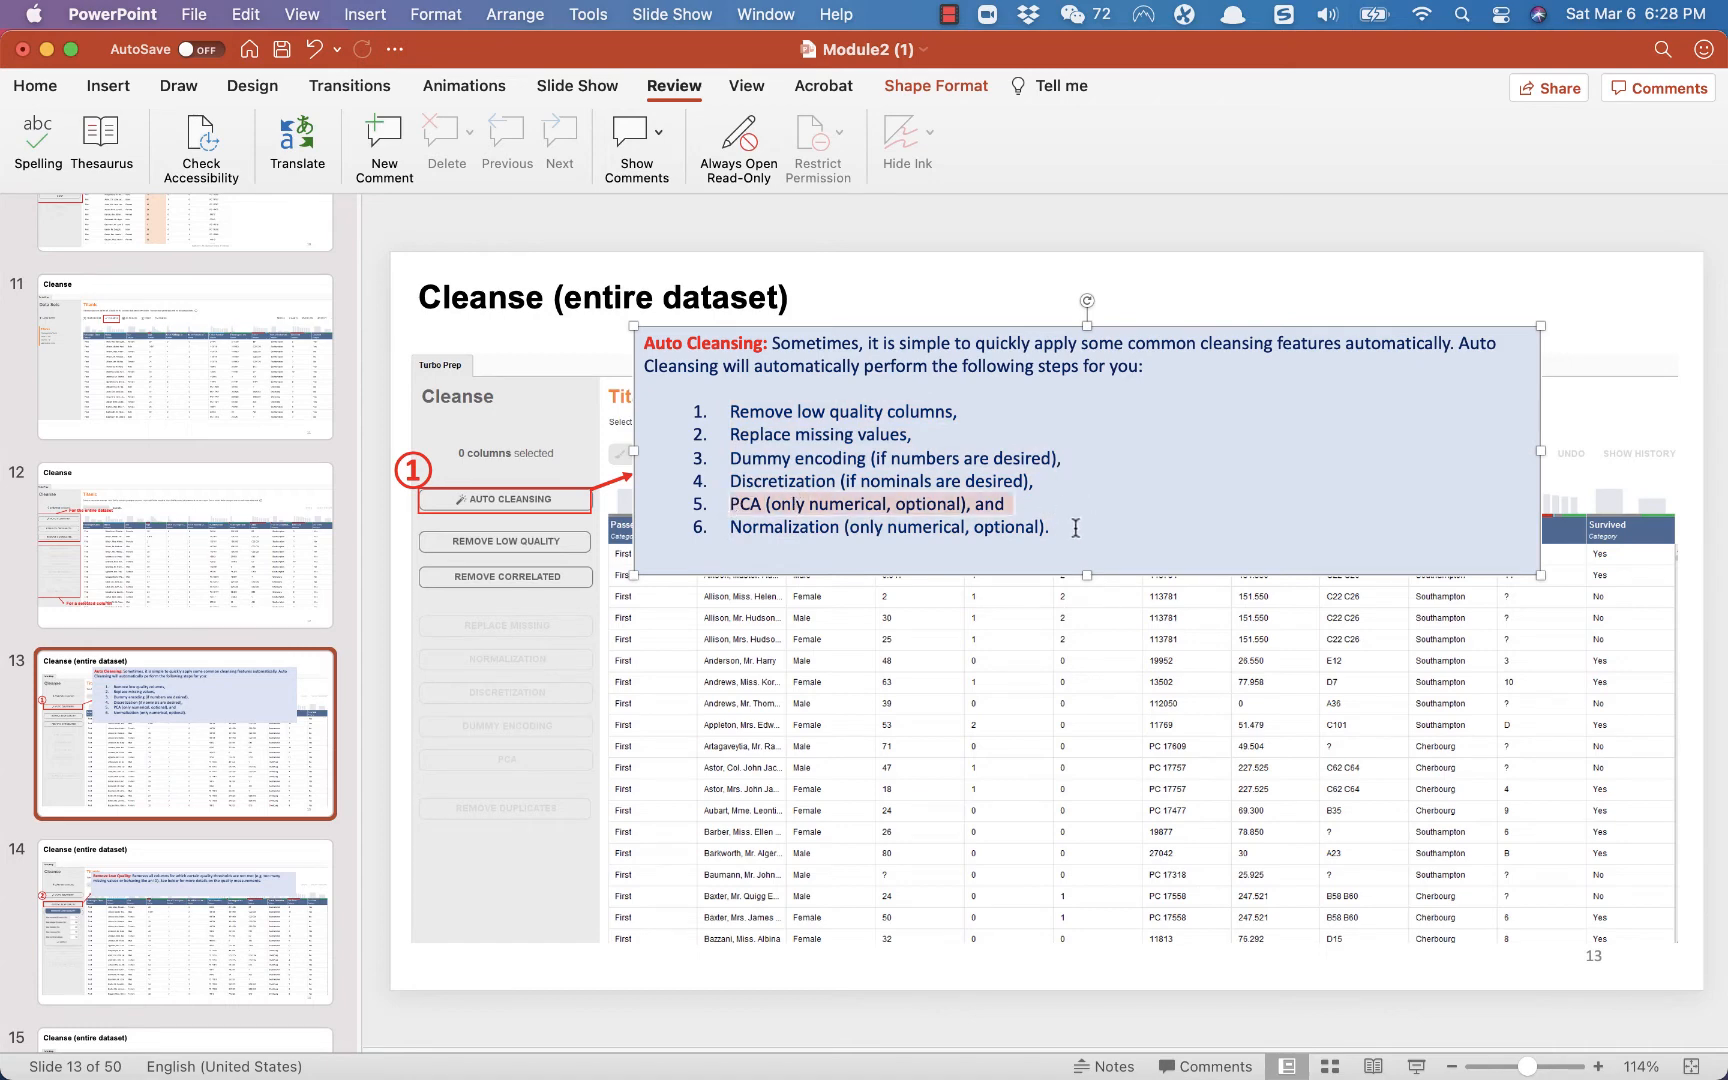
pyautogui.click(202, 873)
pyautogui.click(219, 746)
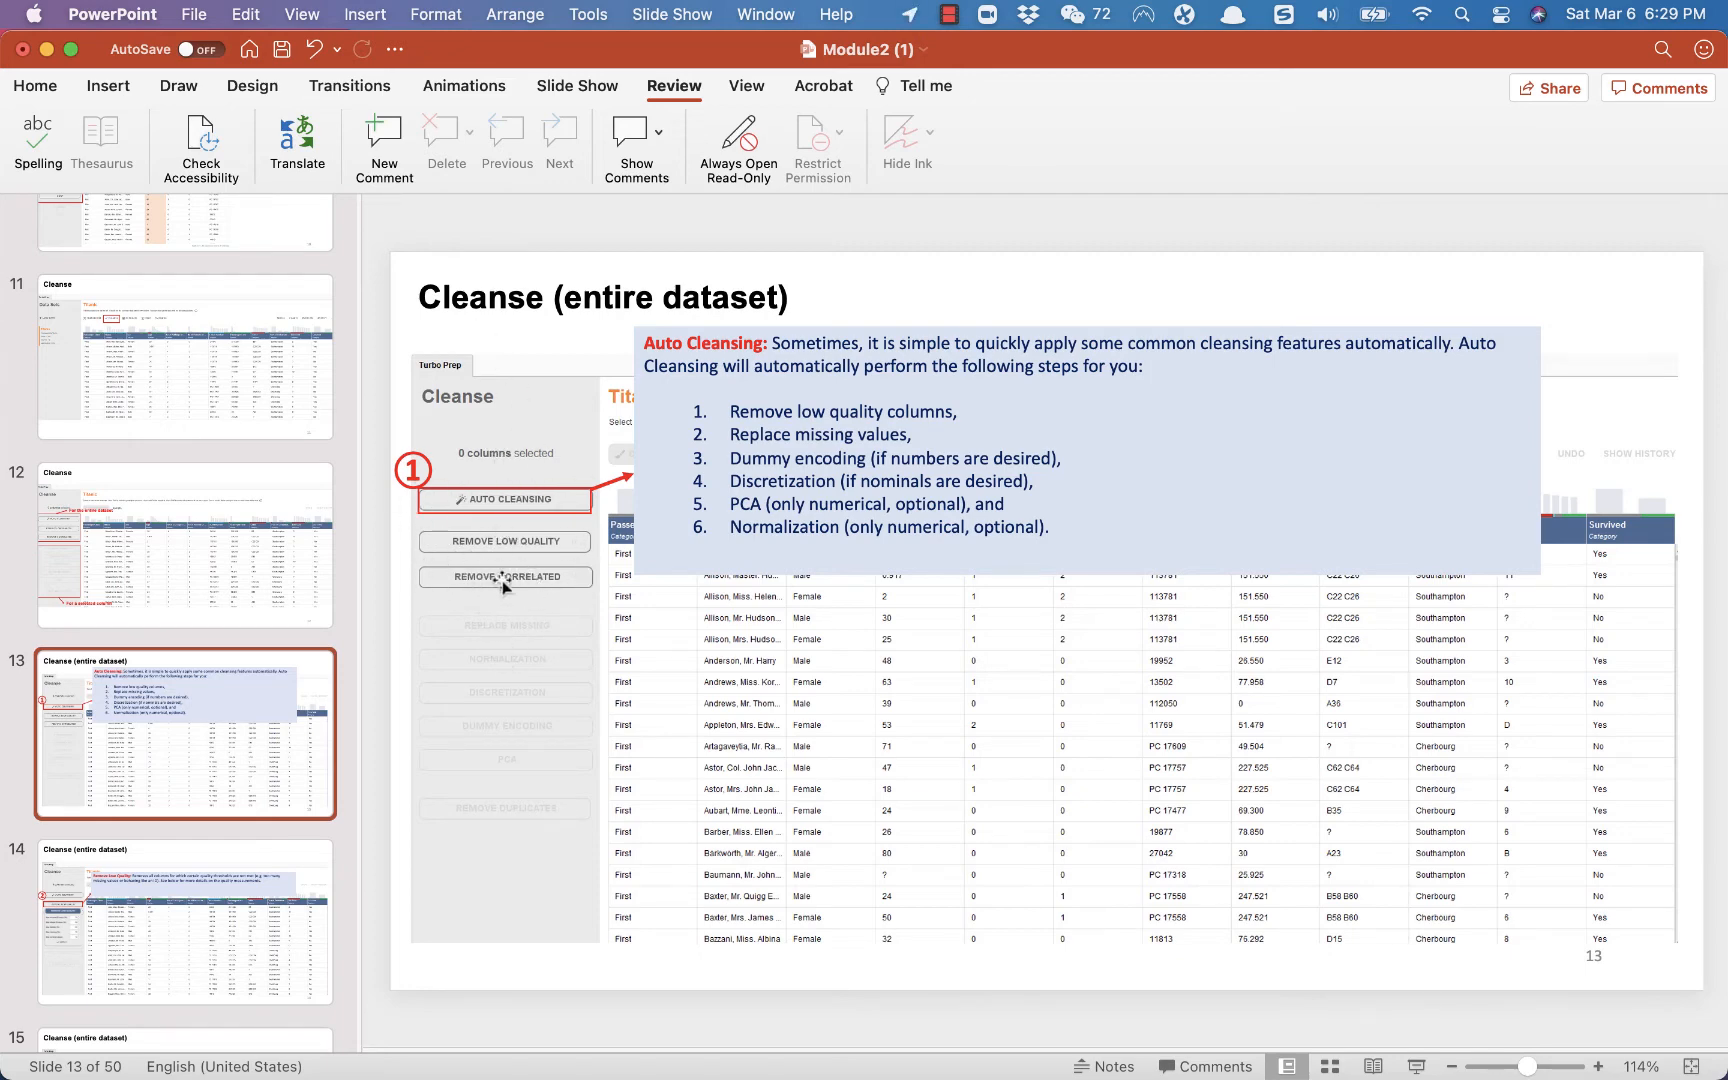
# - Return to RapidMiner Studio, close the Auto Cleansing dialog without choosing a target, and examine the Titanic columns and rows
pyautogui.hotkey('ctrl', 'Left')
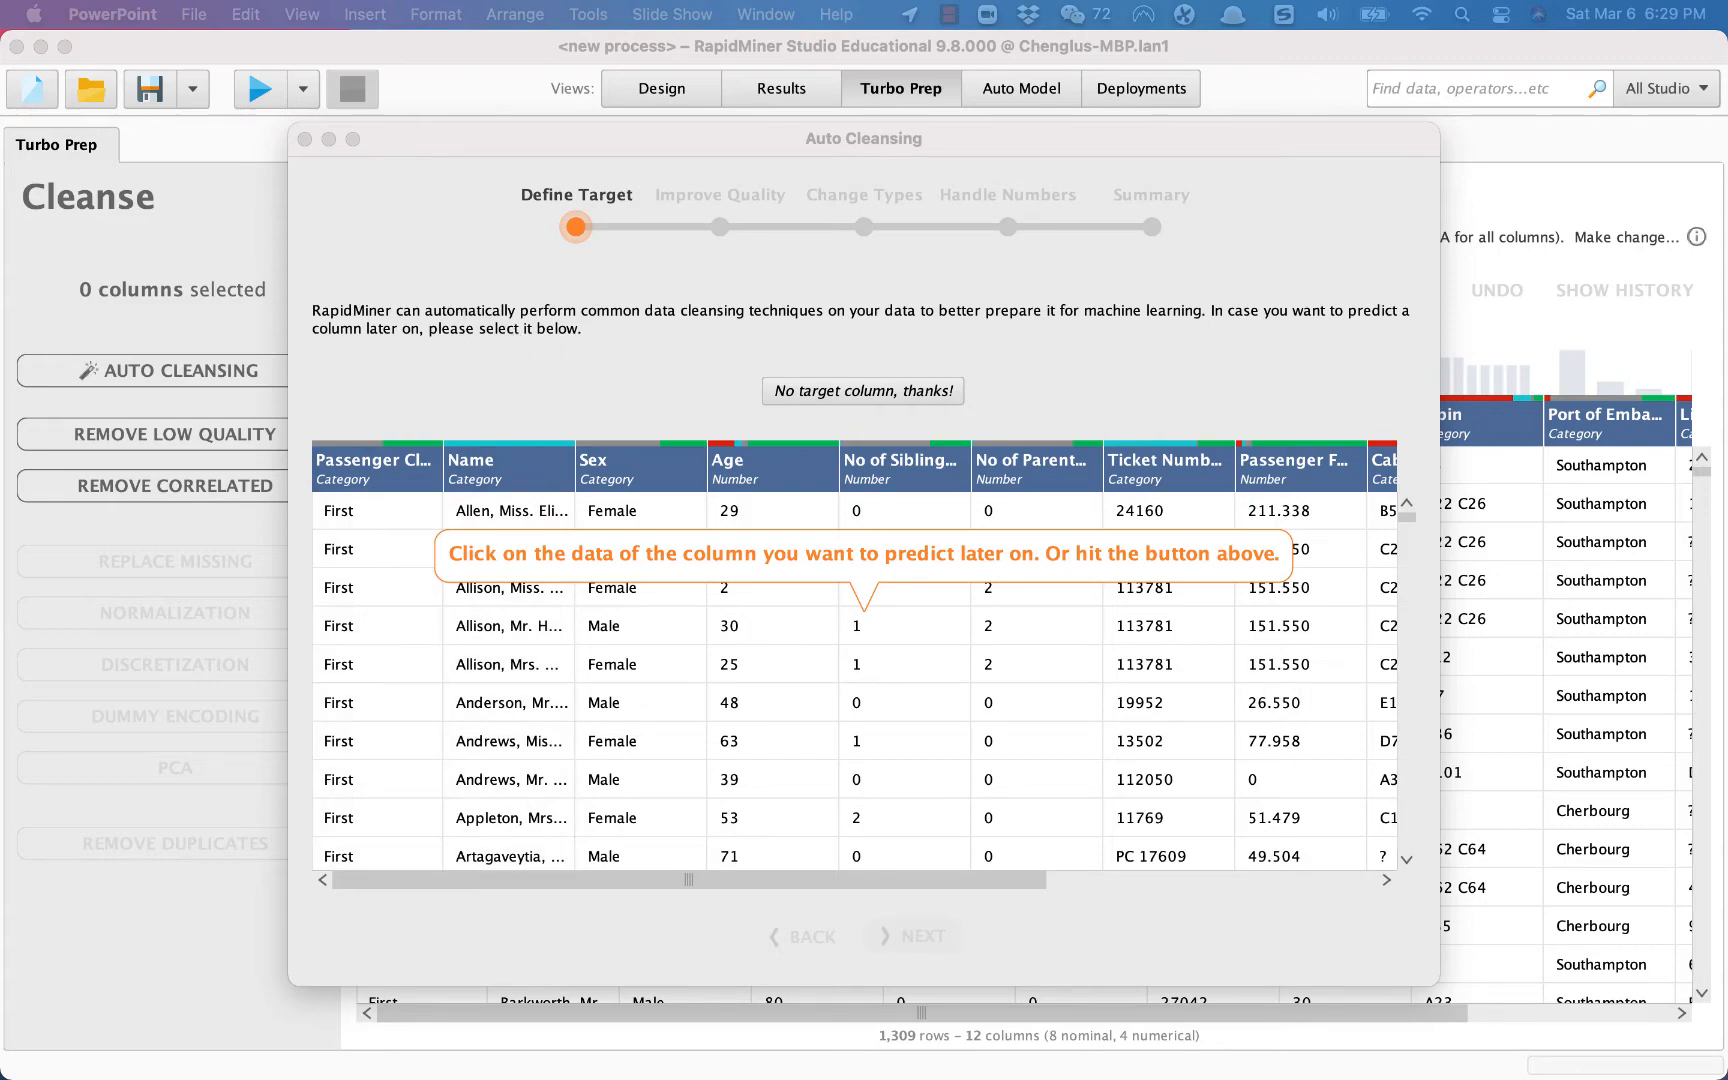
pyautogui.hotkey('ctrl', 'Right')
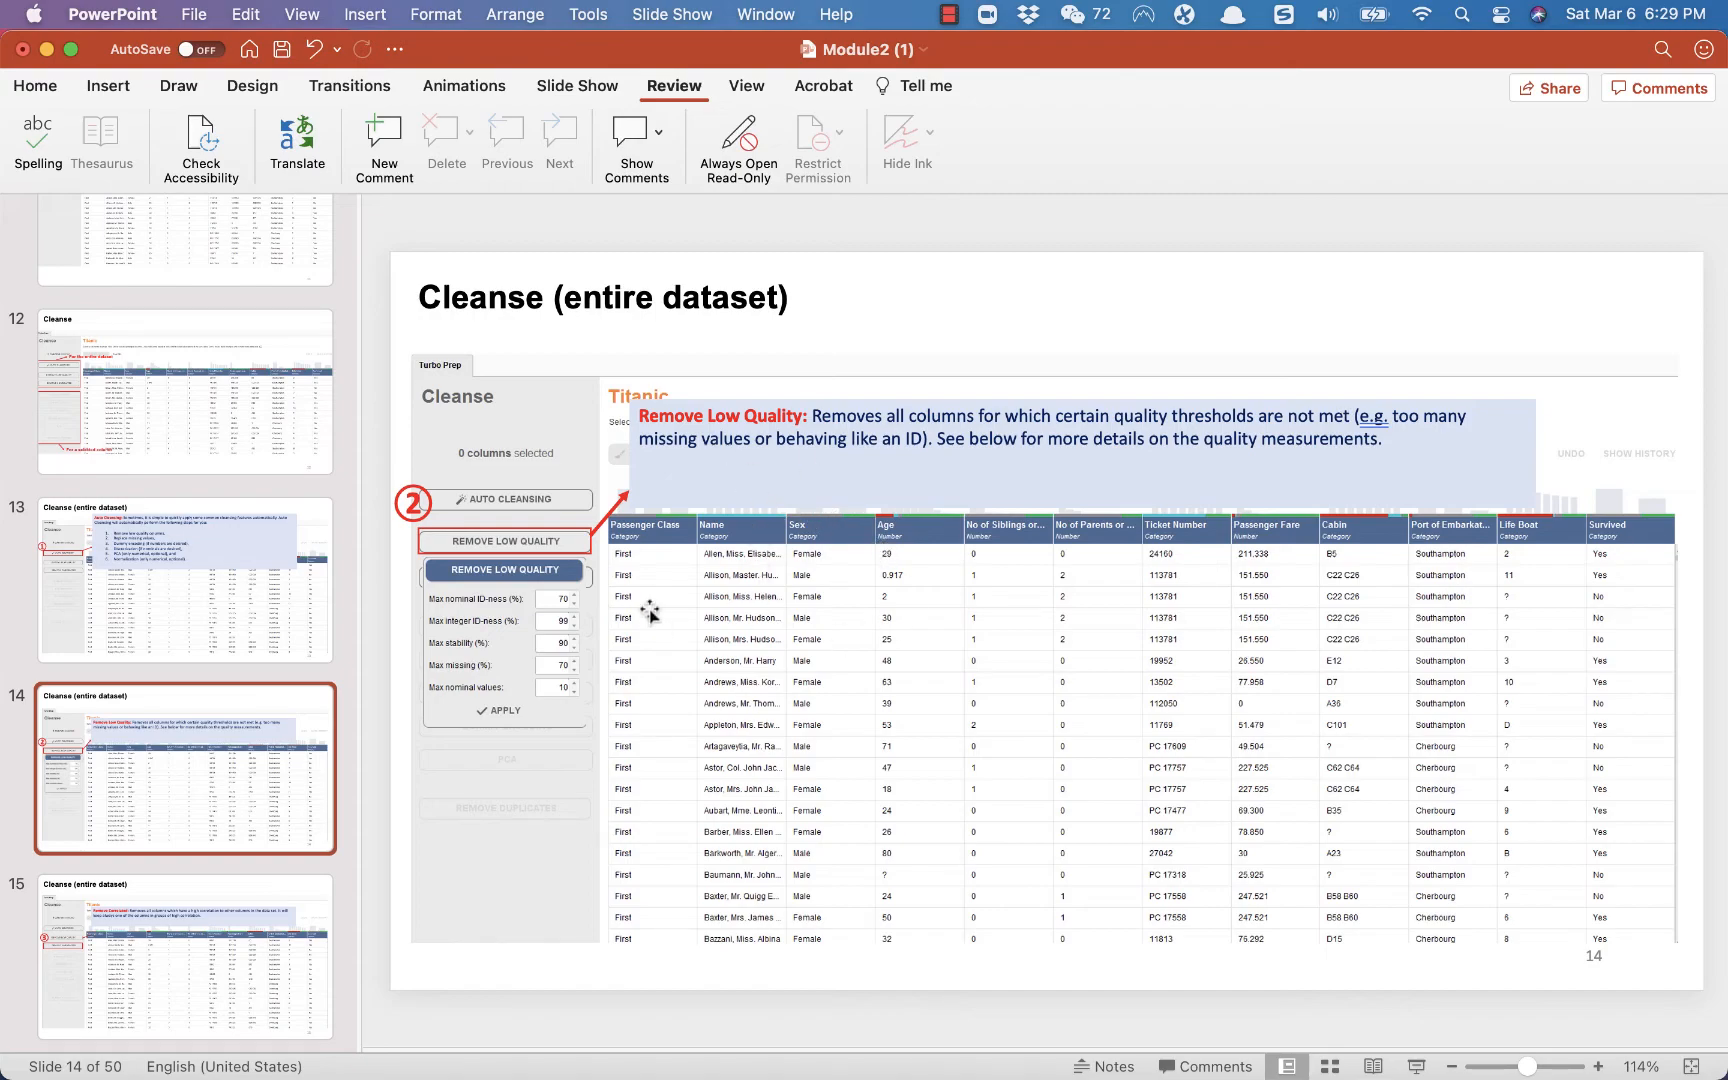
pyautogui.hotkey('ctrl', 'Up')
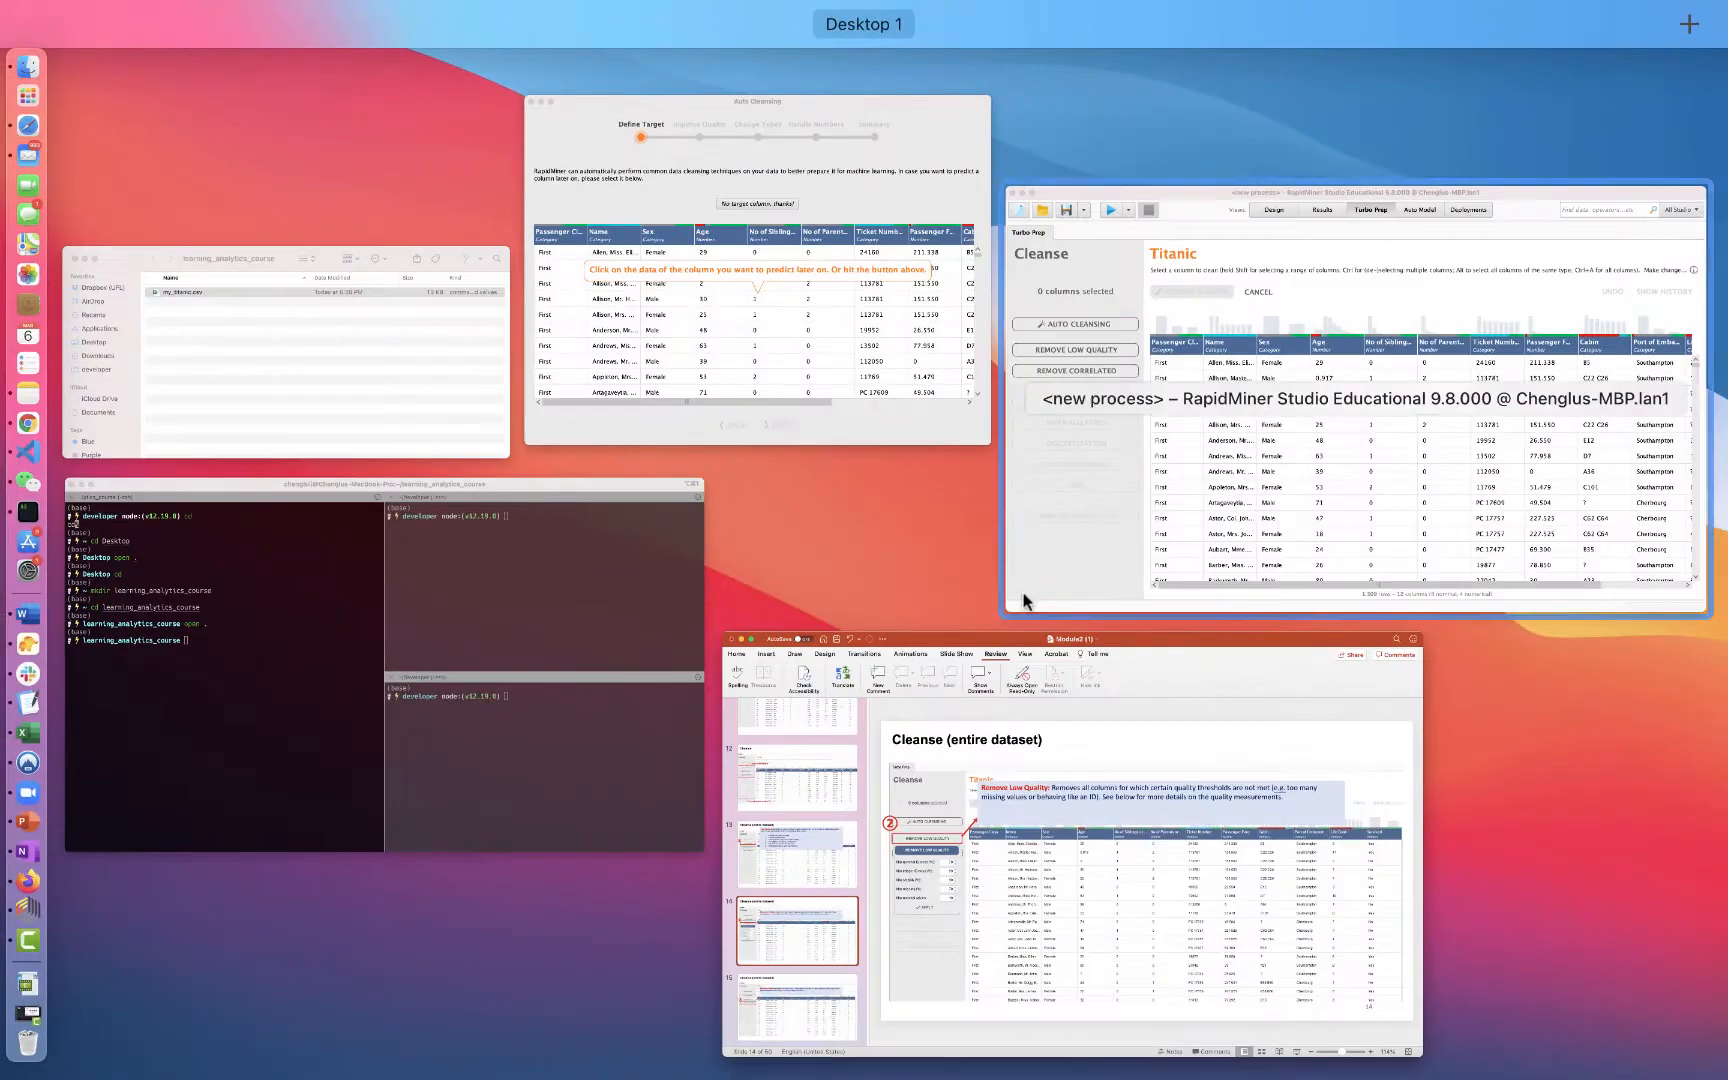
pyautogui.click(1024, 600)
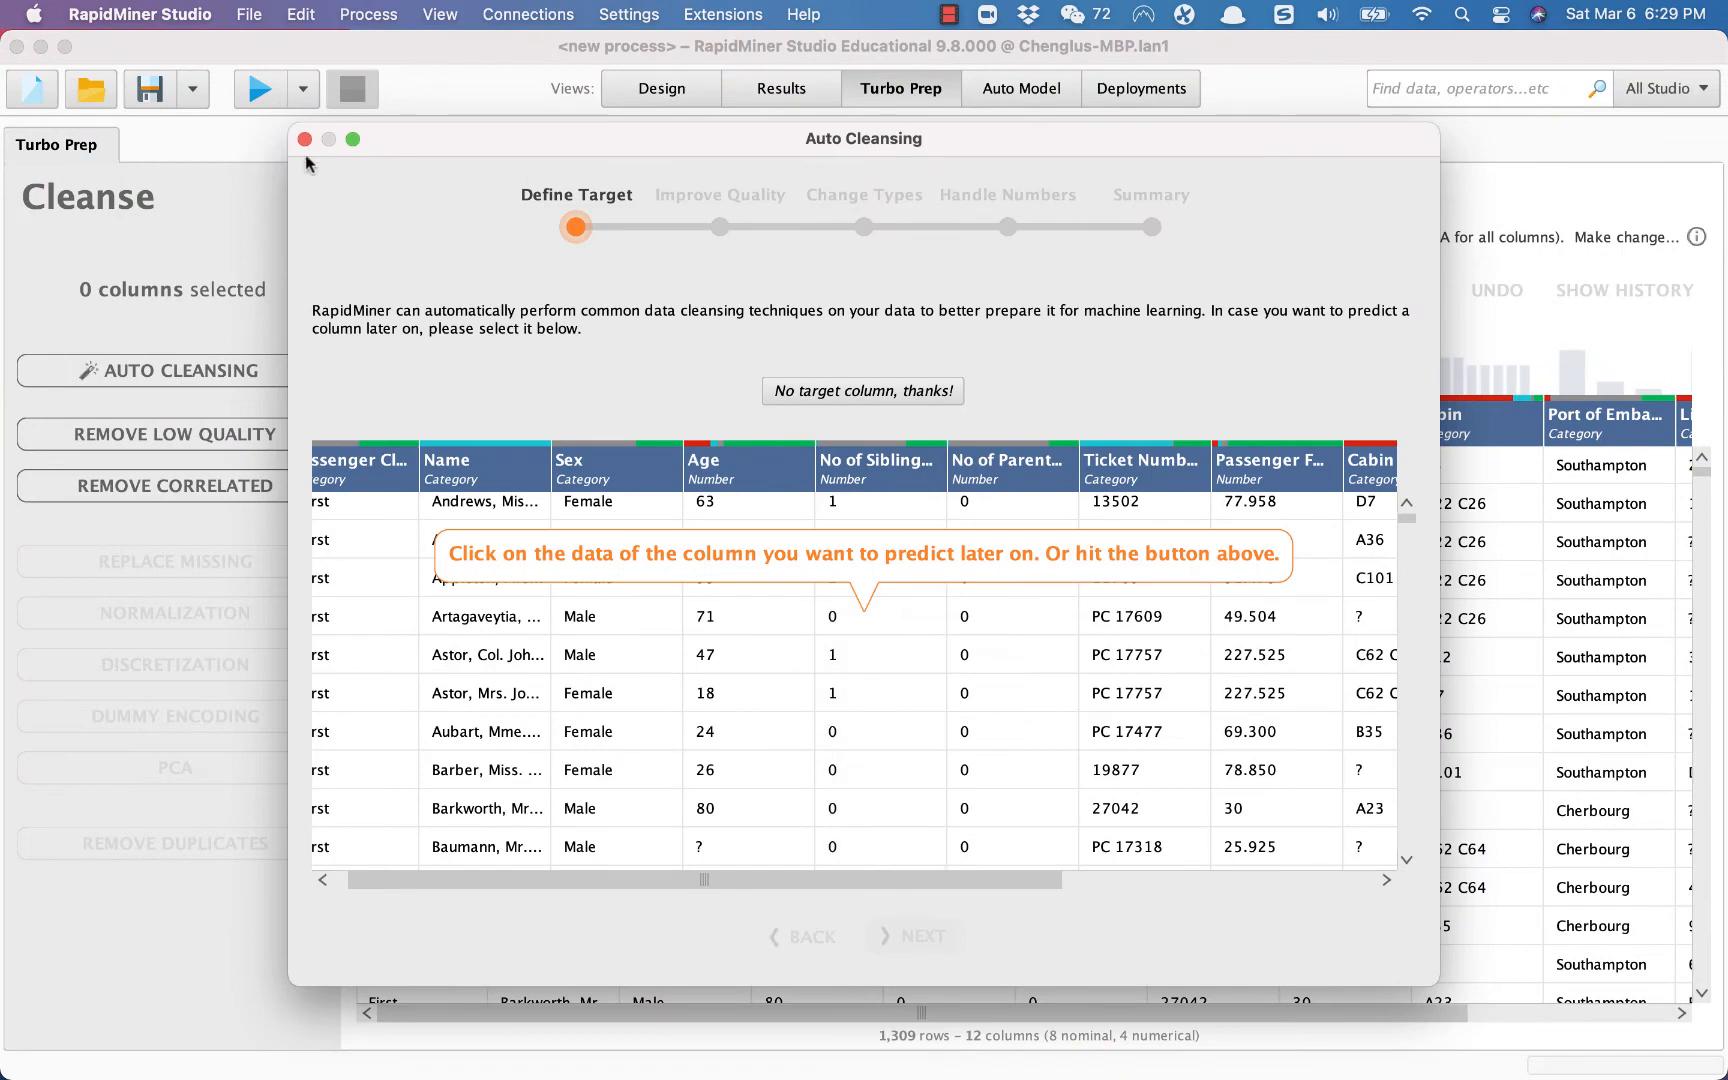
pyautogui.click(305, 140)
pyautogui.hscroll(5, 945, 605)
pyautogui.scroll(-2, 945, 608)
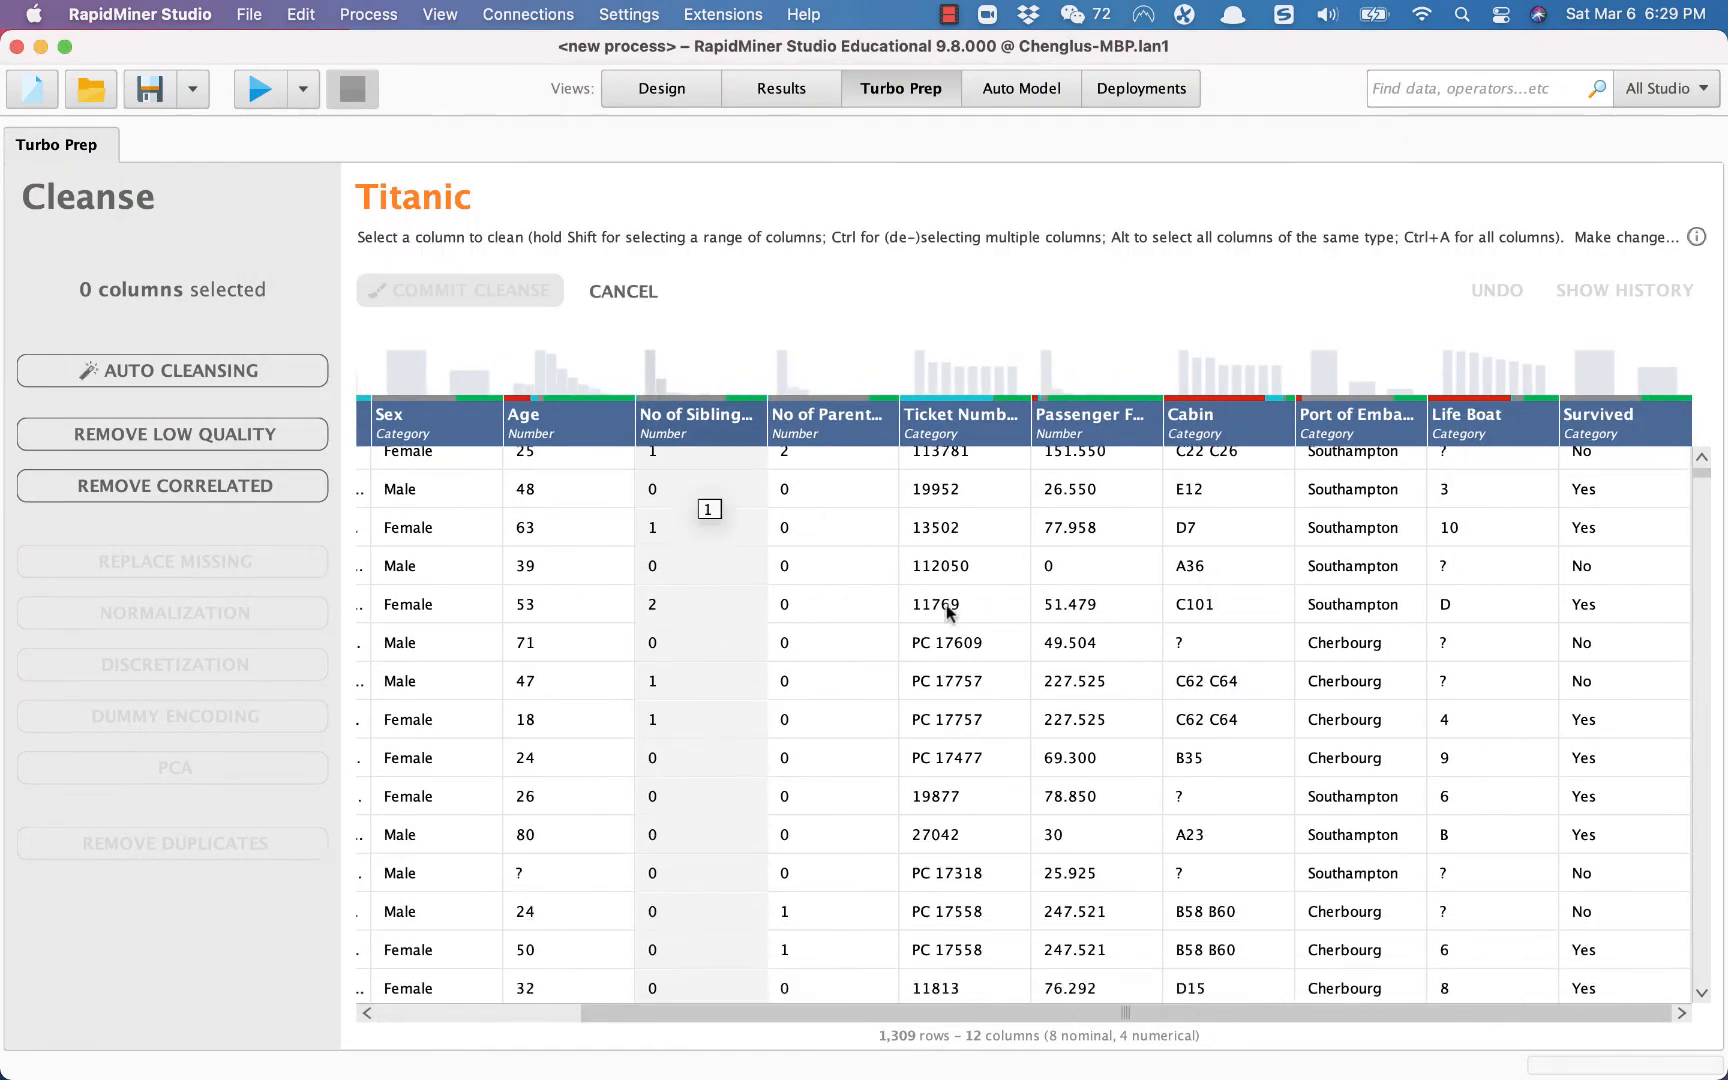
pyautogui.scroll(-6, 945, 610)
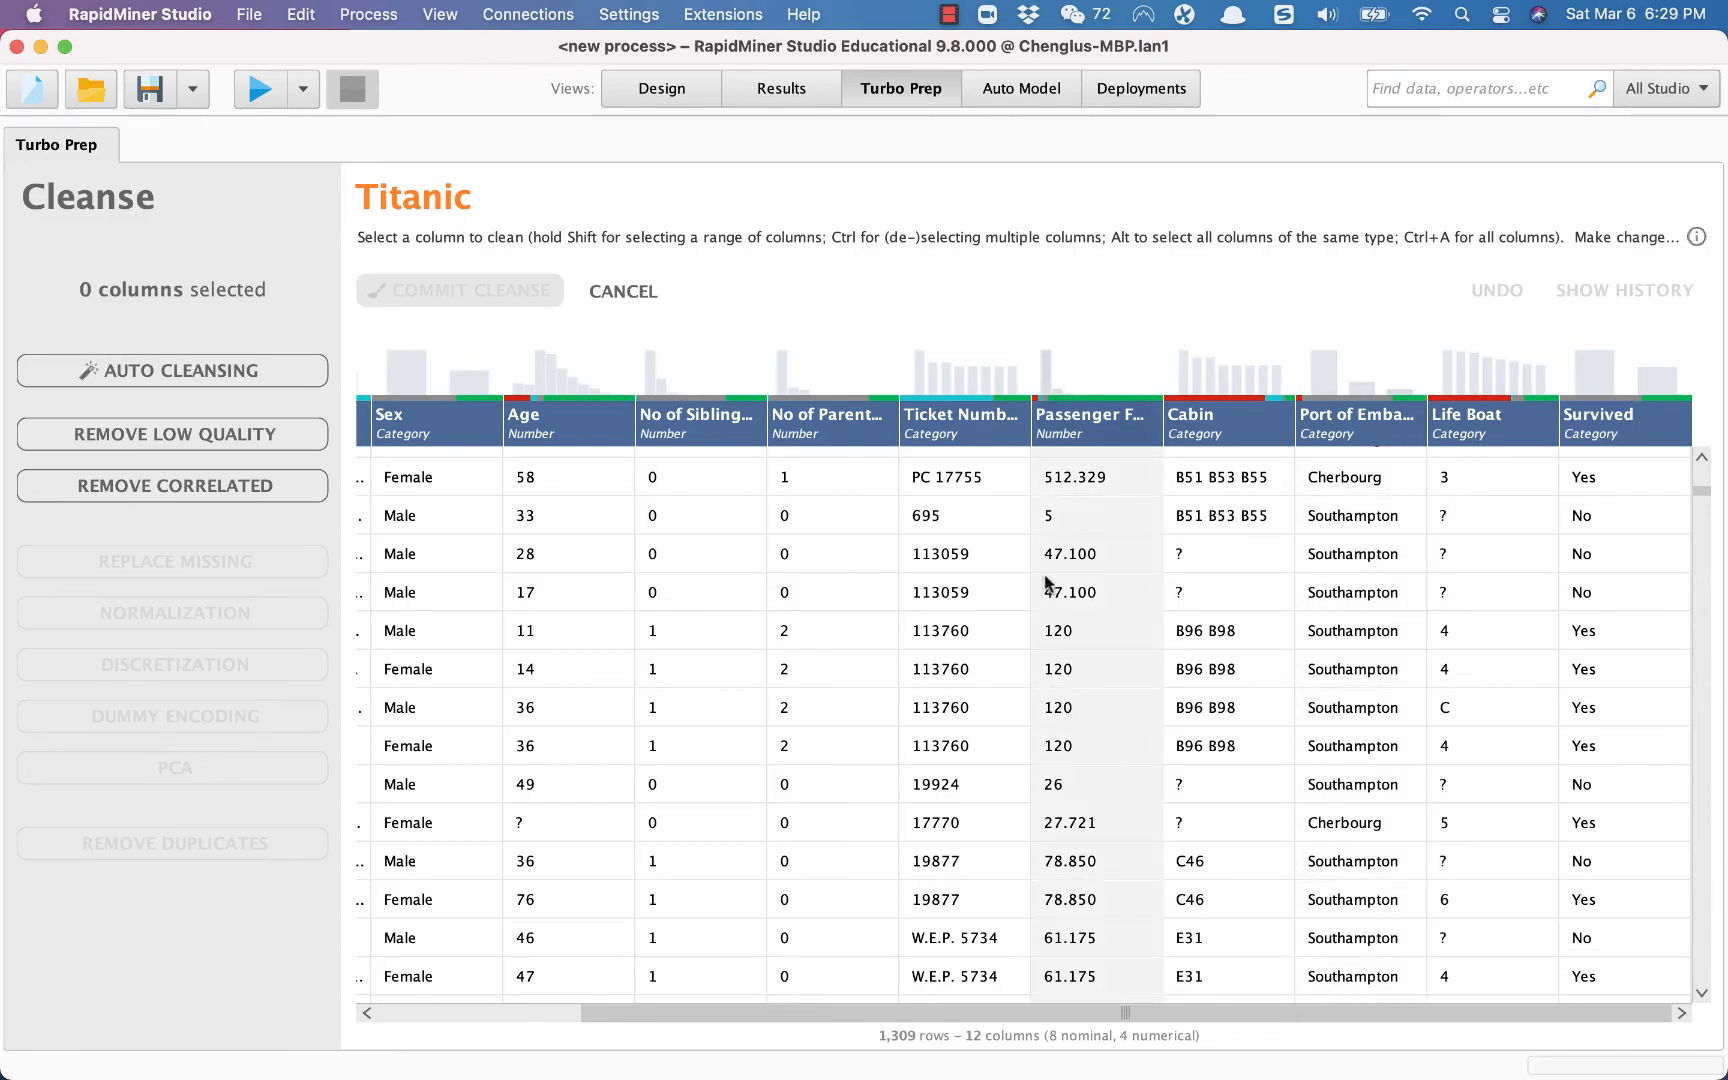
# - Switch to PowerPoint and study the Remove Low Quality explanation on slide 14, highlighting the phrase "or behaving like an ID"
pyautogui.hotkey('ctrl', 'Up')
pyautogui.click(1232, 374)
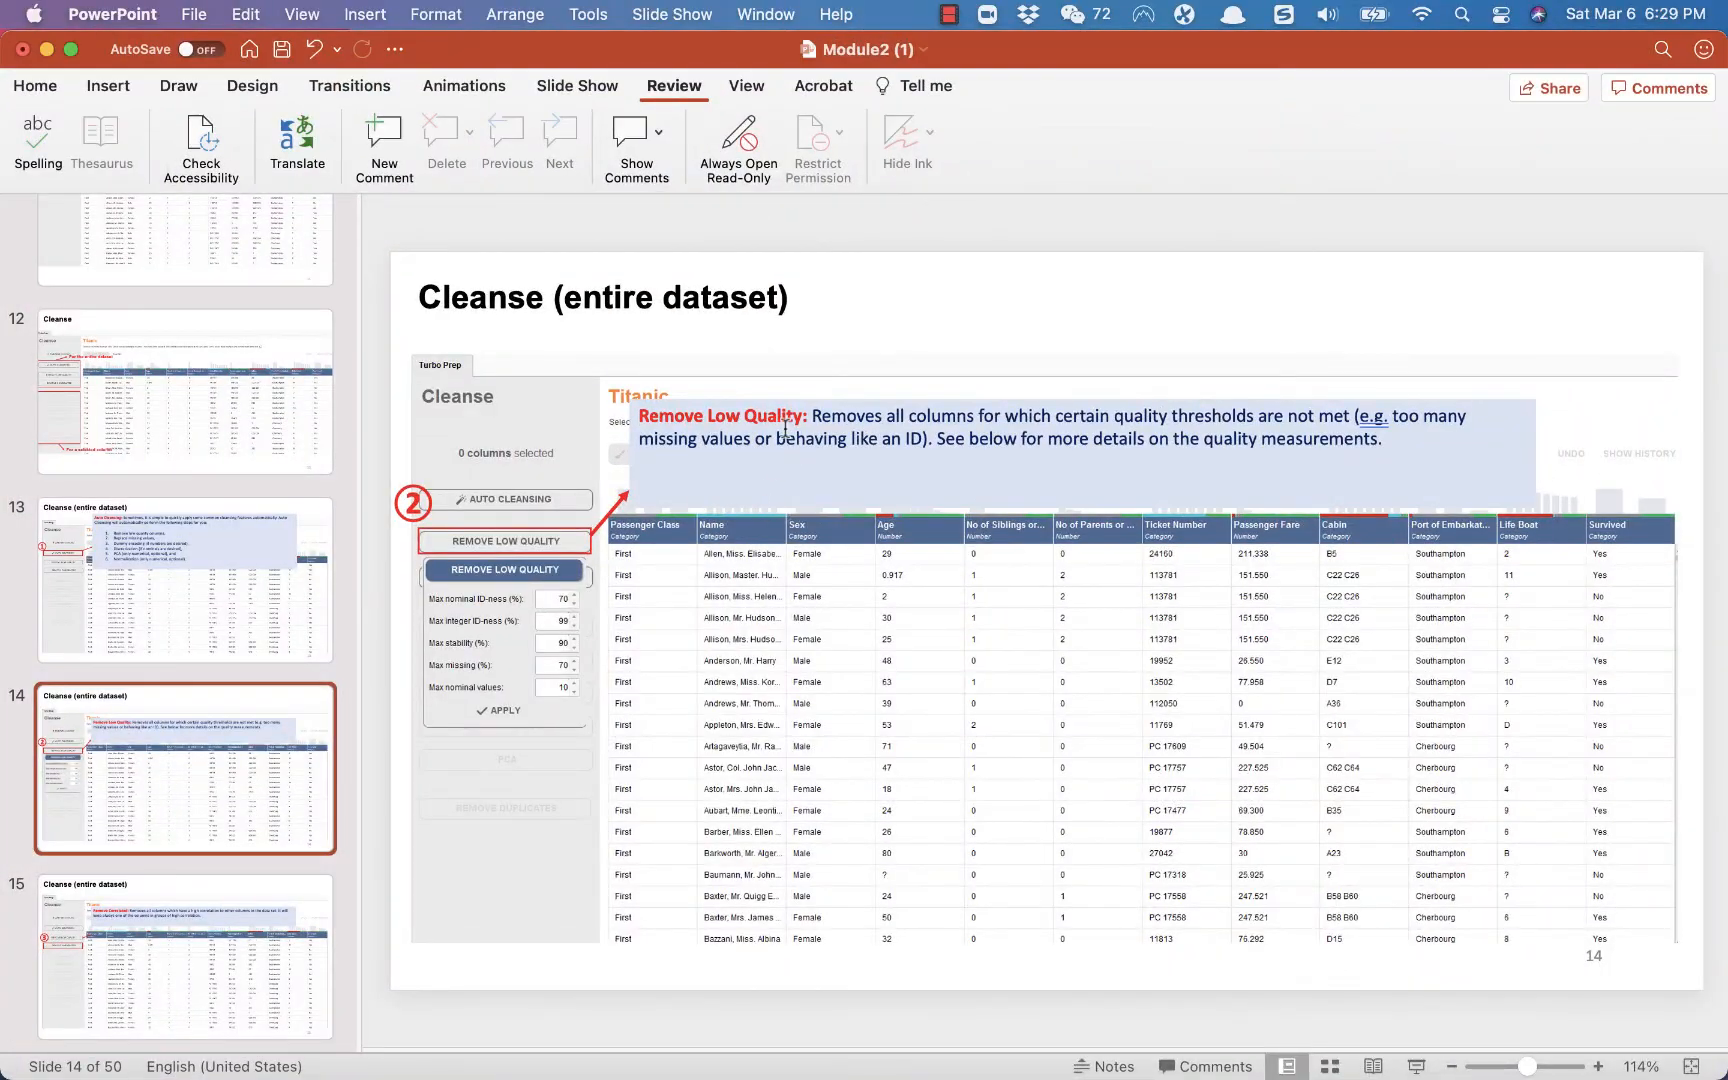
pyautogui.moveTo(769, 441); pyautogui.dragTo(916, 438)
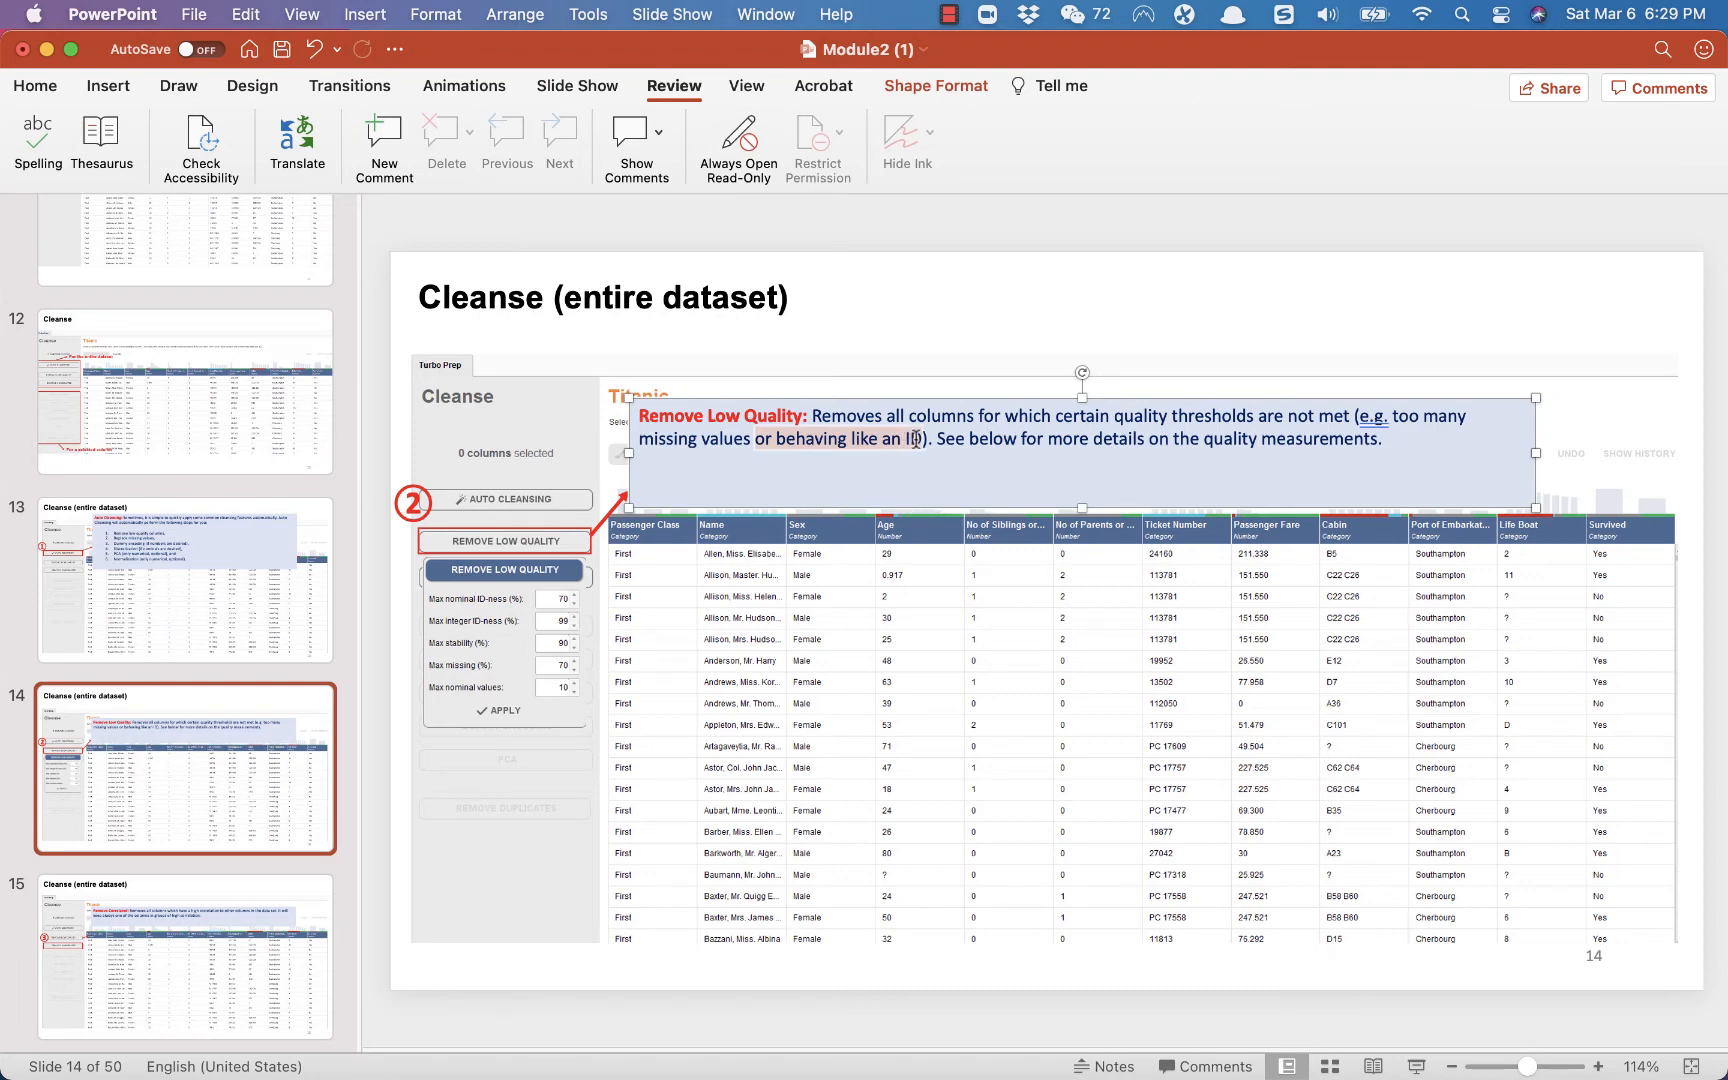
pyautogui.click(848, 441)
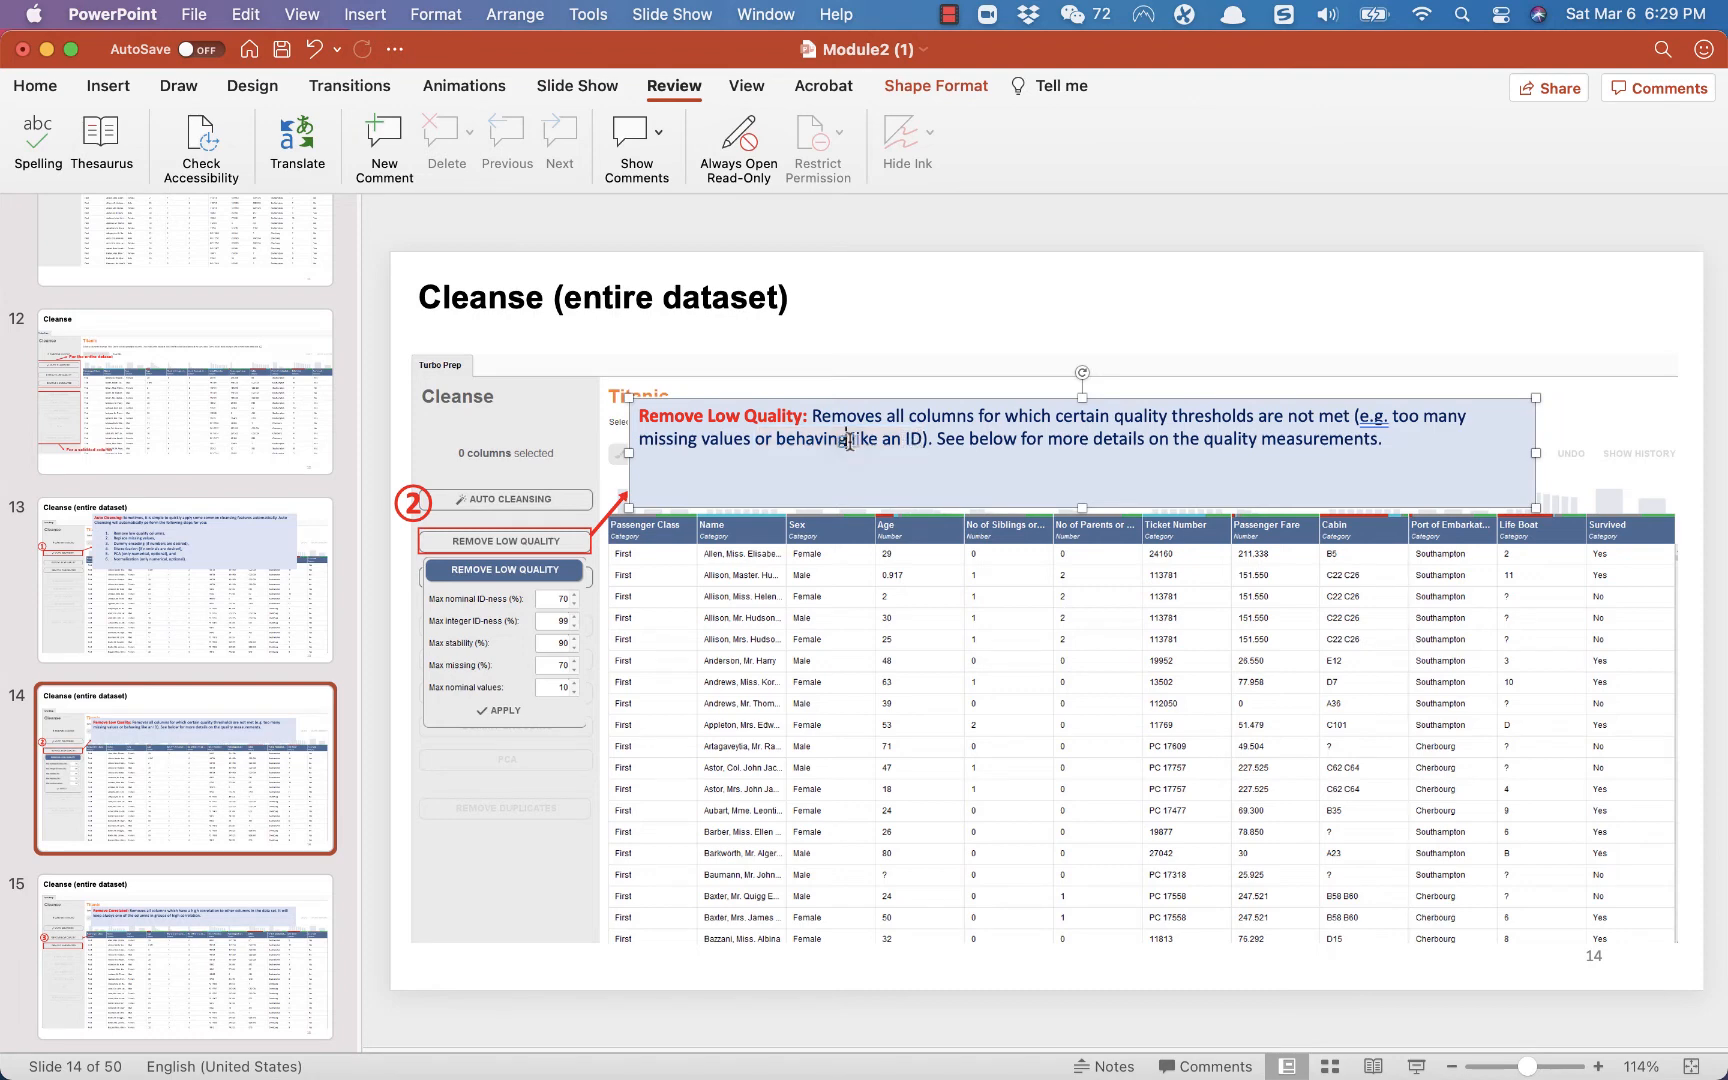
pyautogui.moveTo(773, 440); pyautogui.dragTo(923, 438)
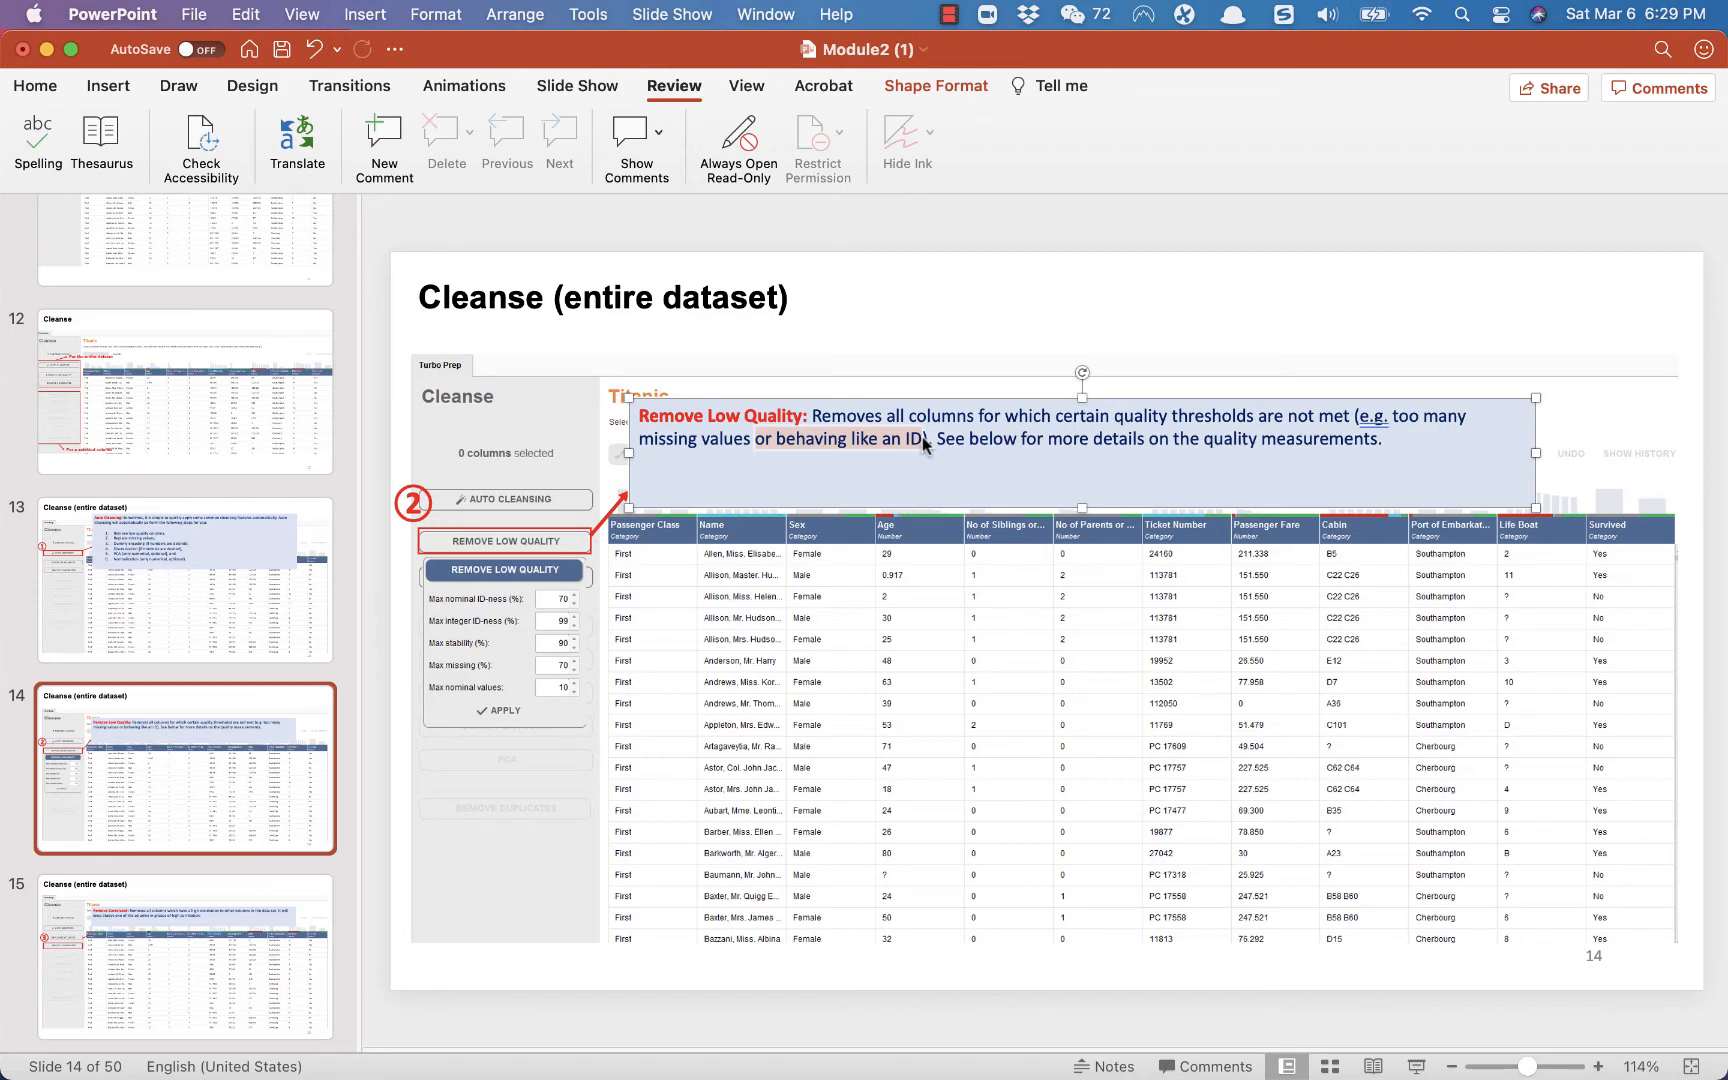
pyautogui.click(778, 439)
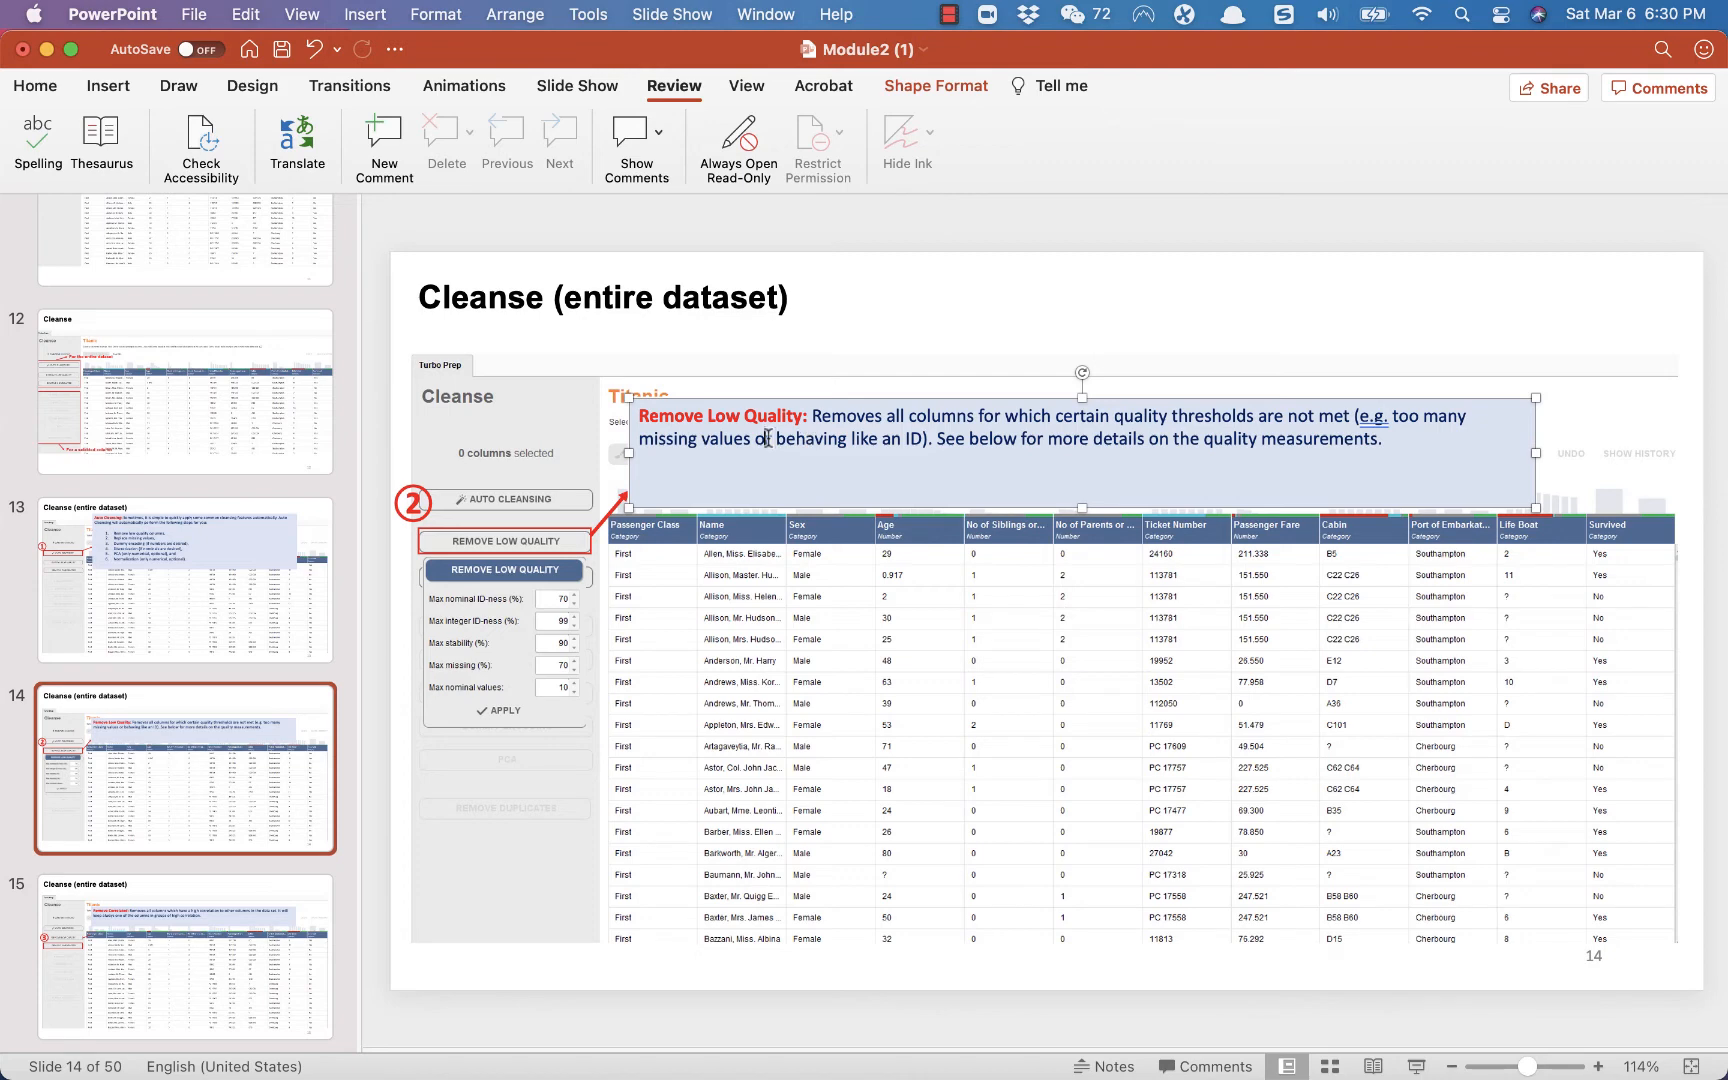
pyautogui.moveTo(767, 438); pyautogui.dragTo(904, 438)
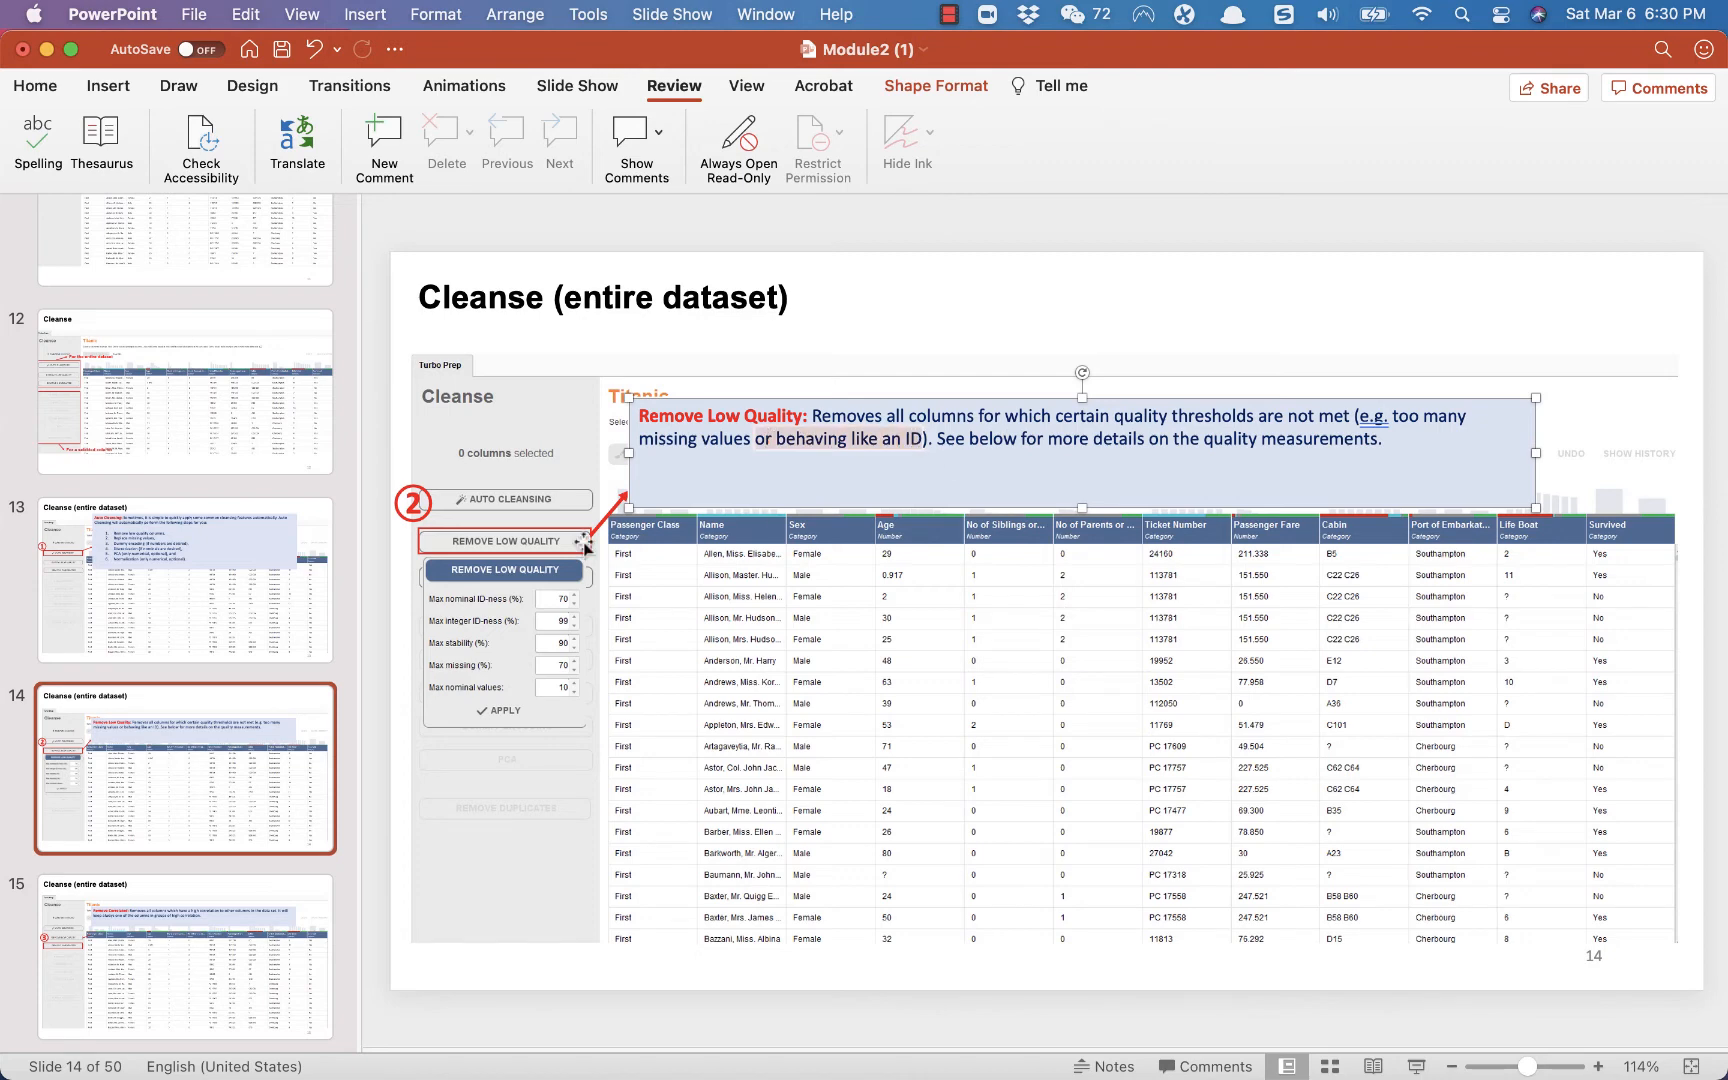
# - Read the Remove Correlated explanation on slide 15 and the Replace Missing explanation on slide 16
pyautogui.scroll(-2, 103, 770)
pyautogui.click(193, 868)
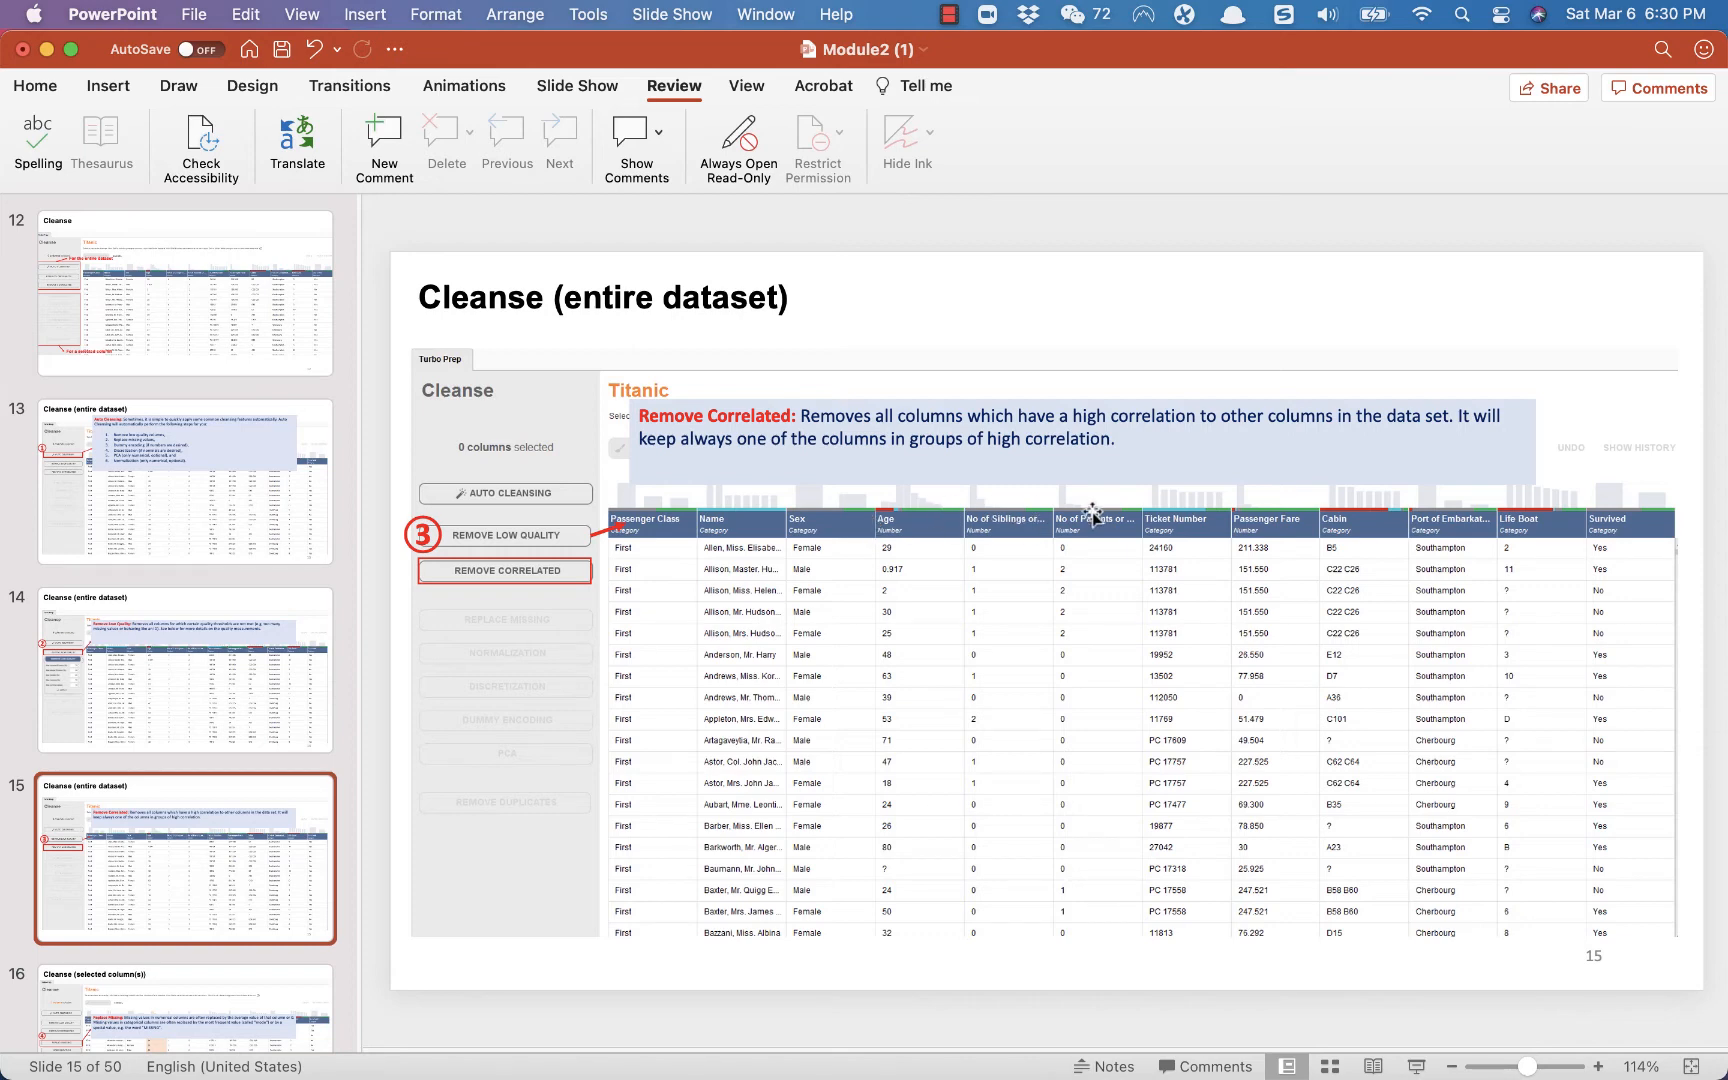
pyautogui.scroll(-3, 135, 700)
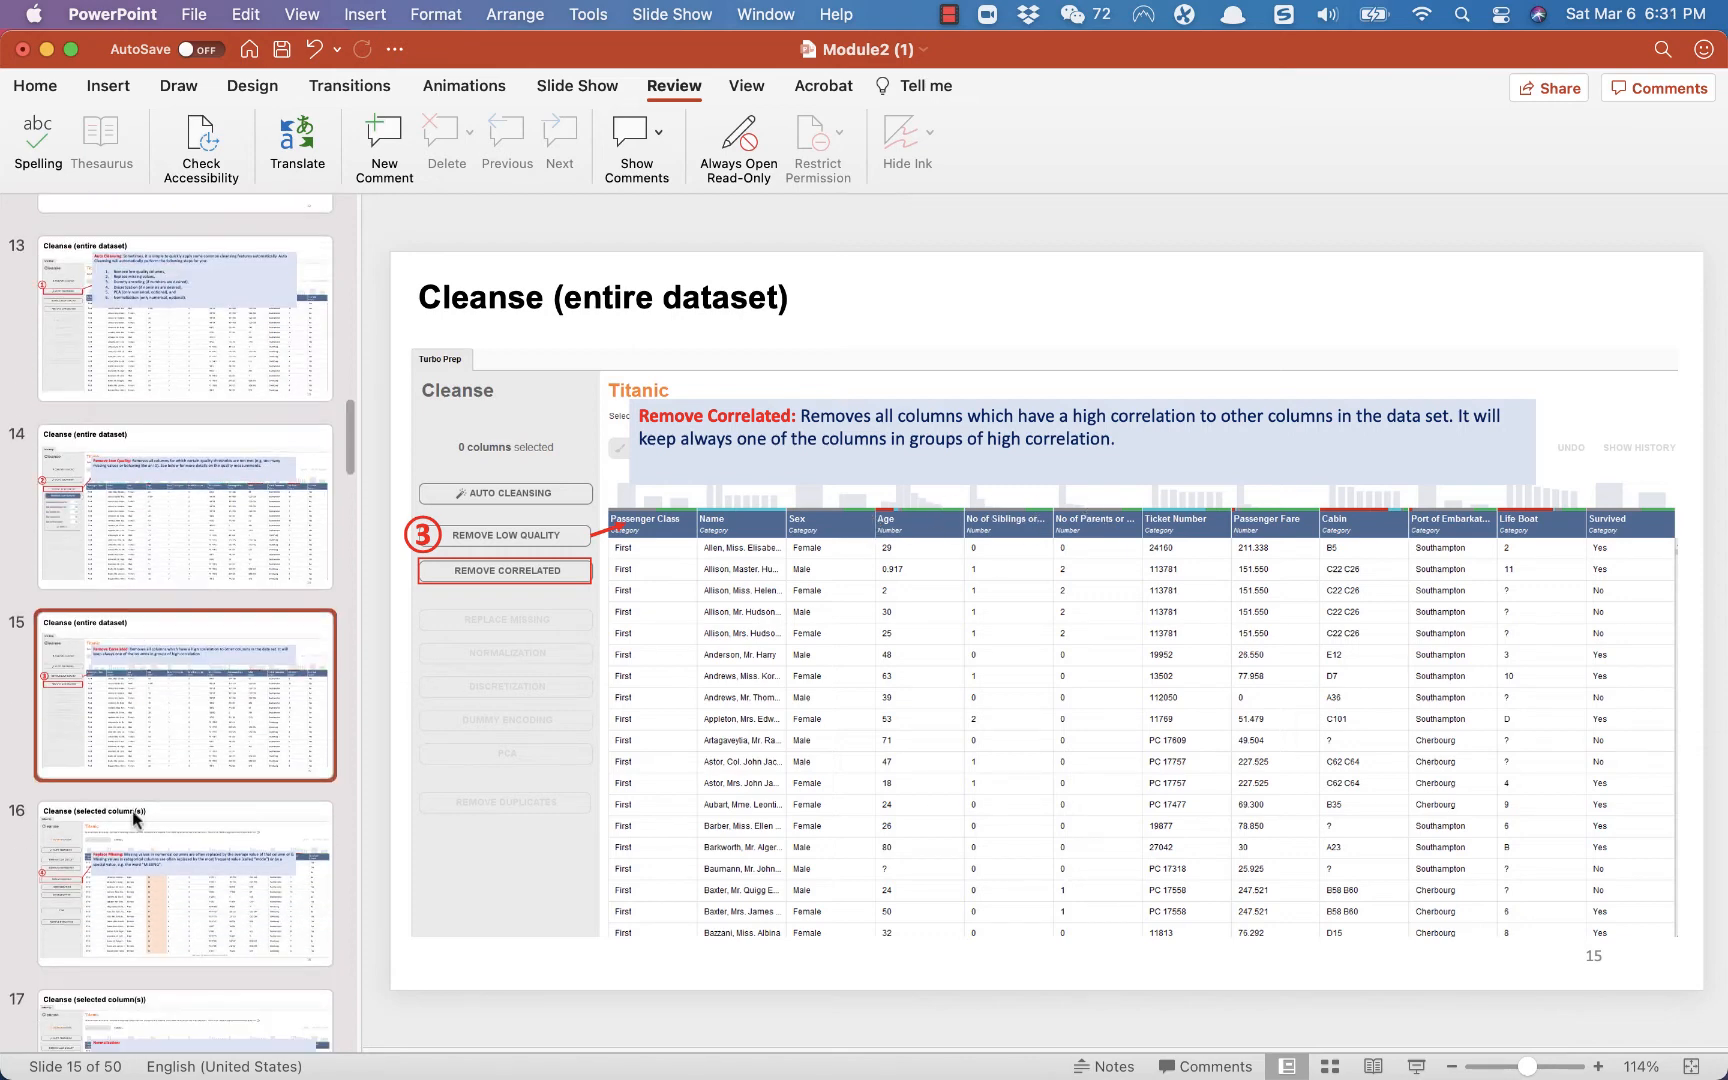
pyautogui.click(141, 894)
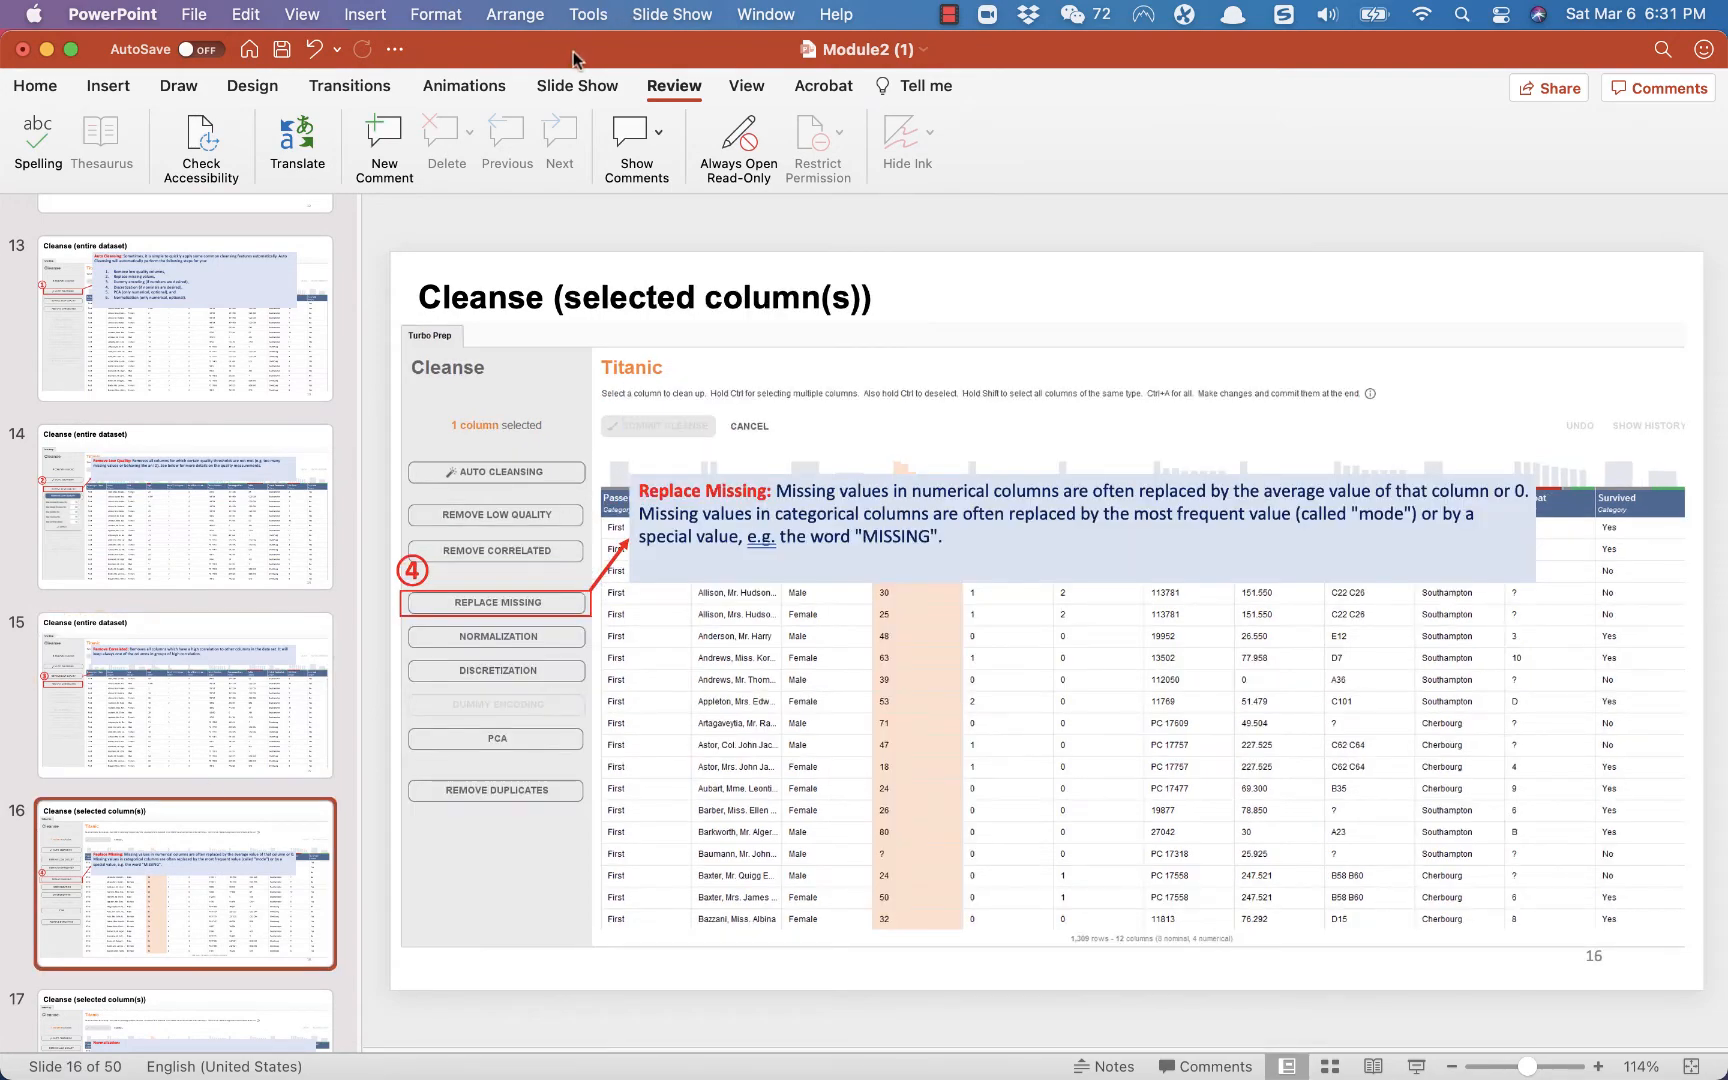
# - Switch to RapidMiner Studio and compare the Replace Missing options for the categorical Cabin column and the numerical Passenger Fare column
pyautogui.hotkey('ctrl', 'Left')
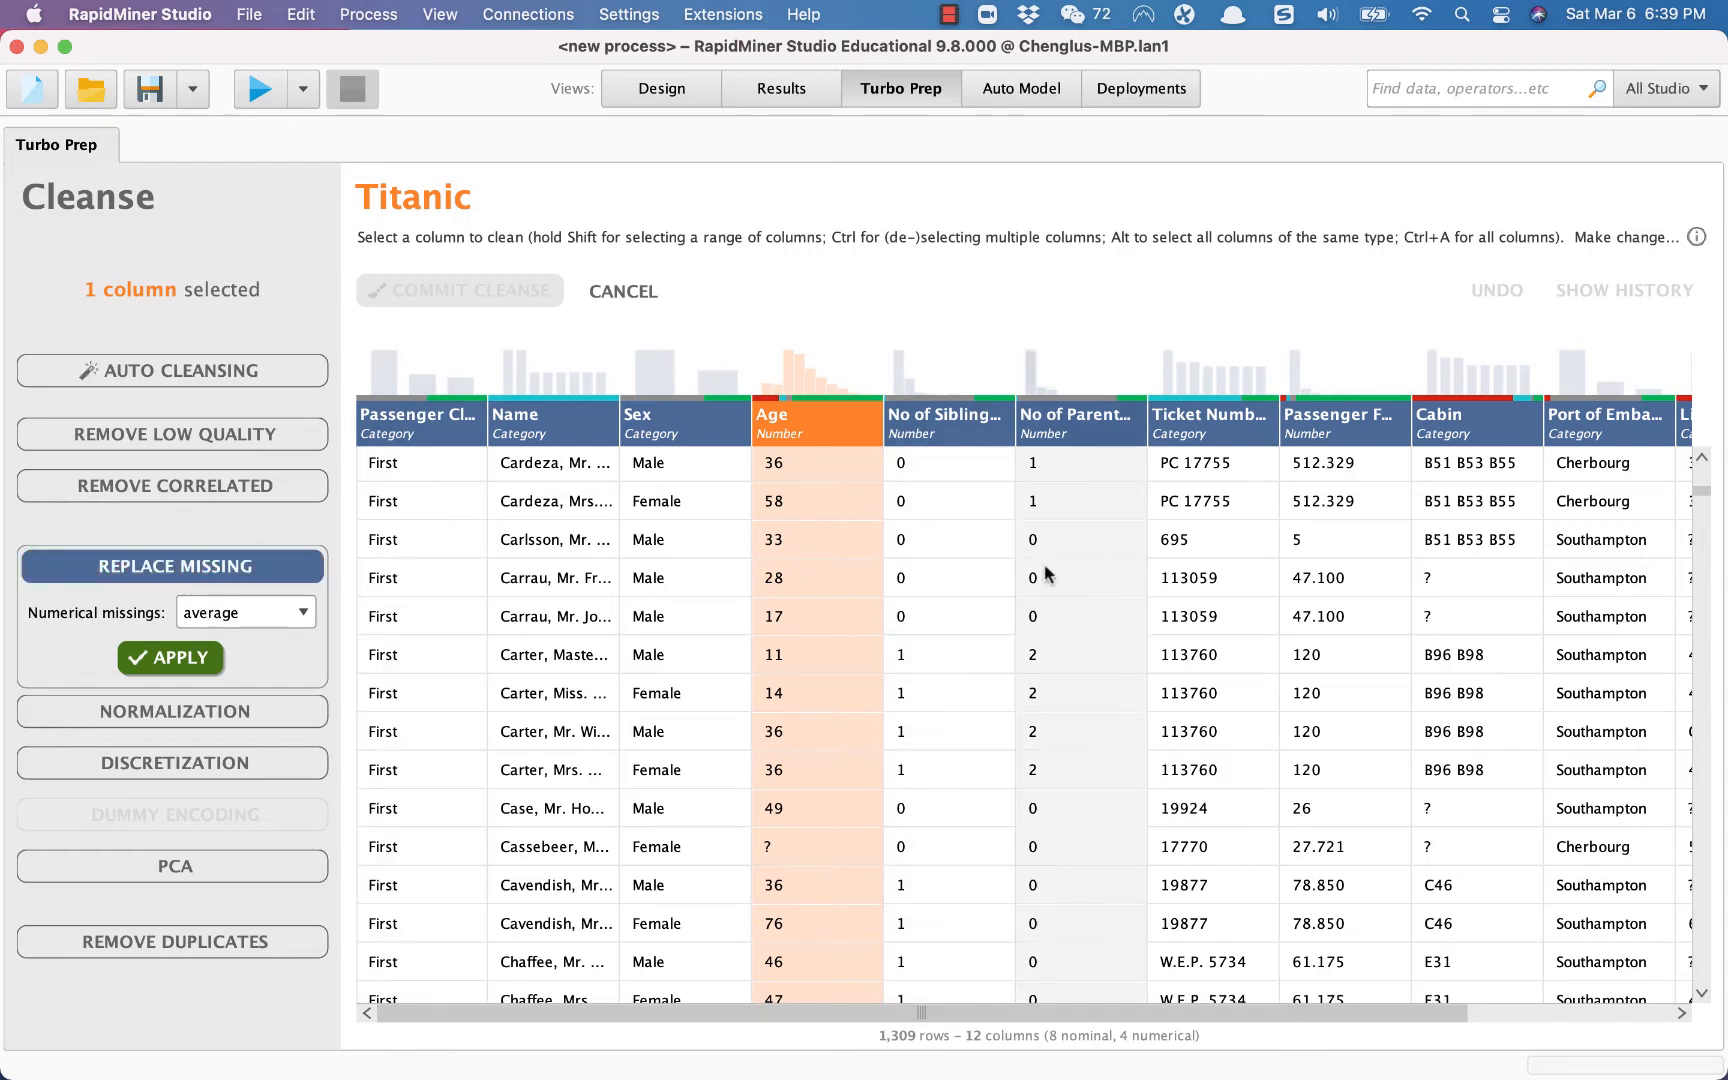
pyautogui.click(1482, 433)
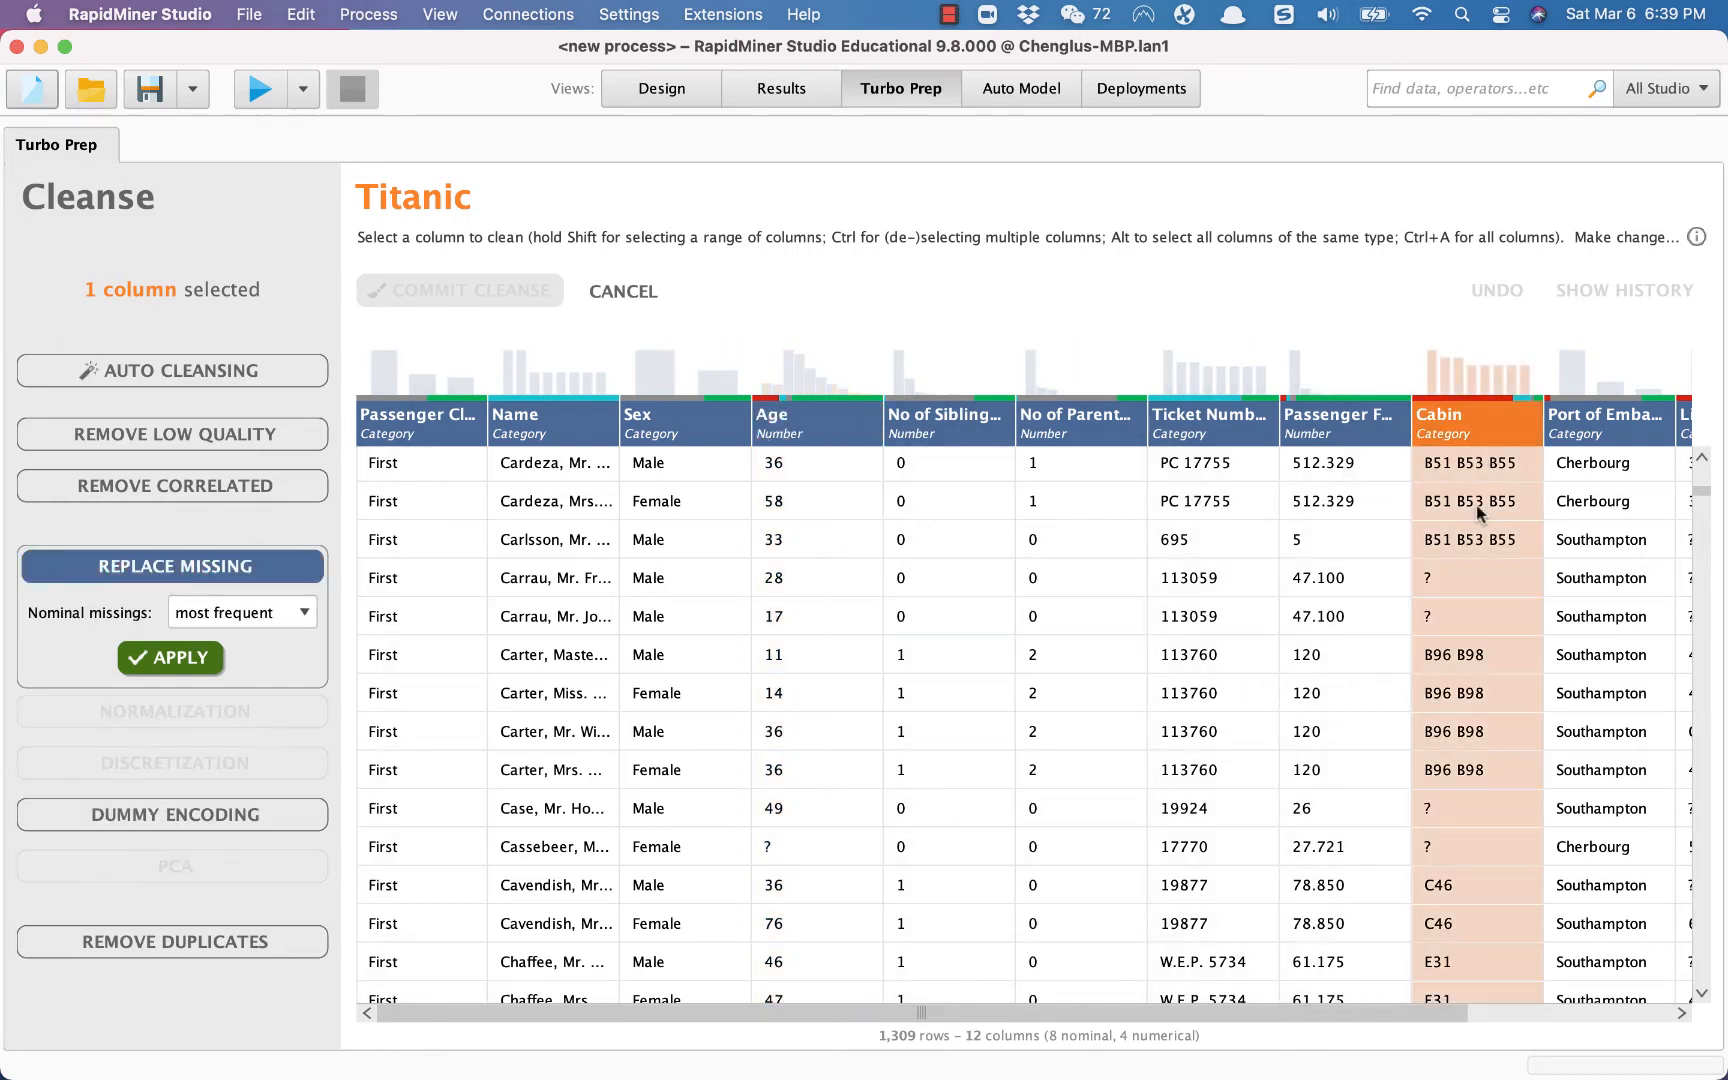
pyautogui.click(240, 614)
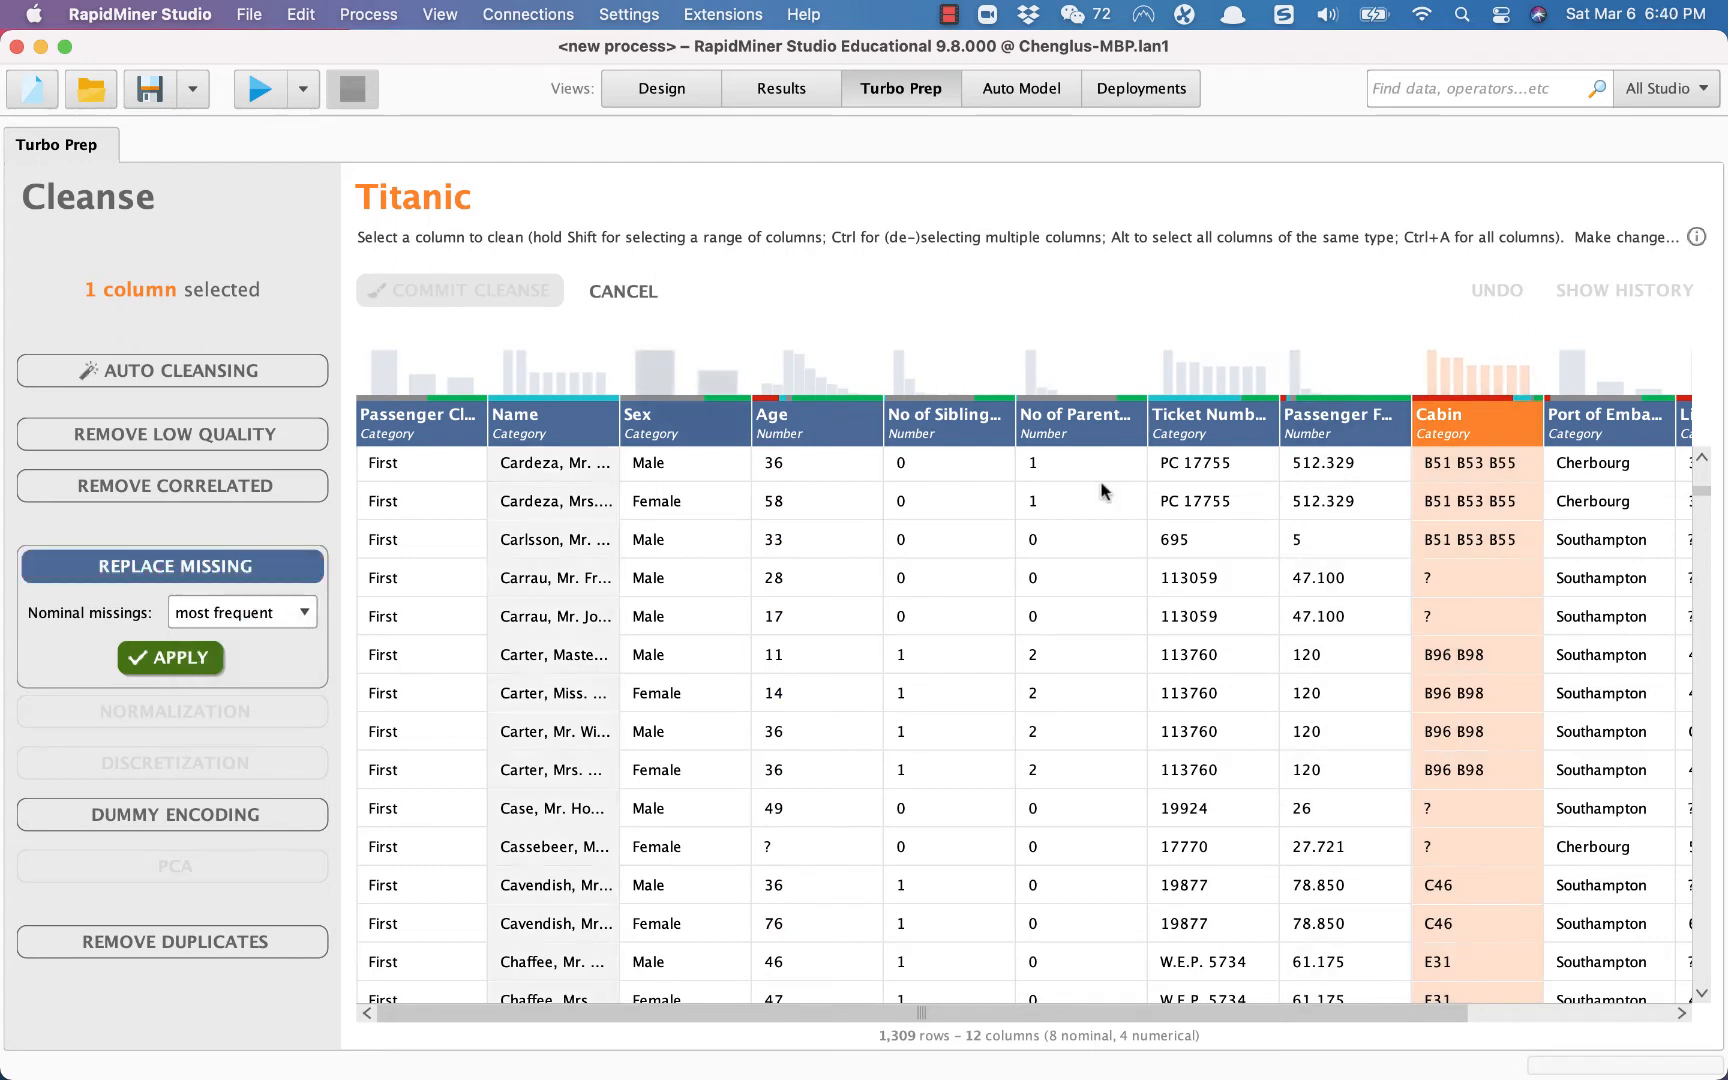
pyautogui.click(1354, 417)
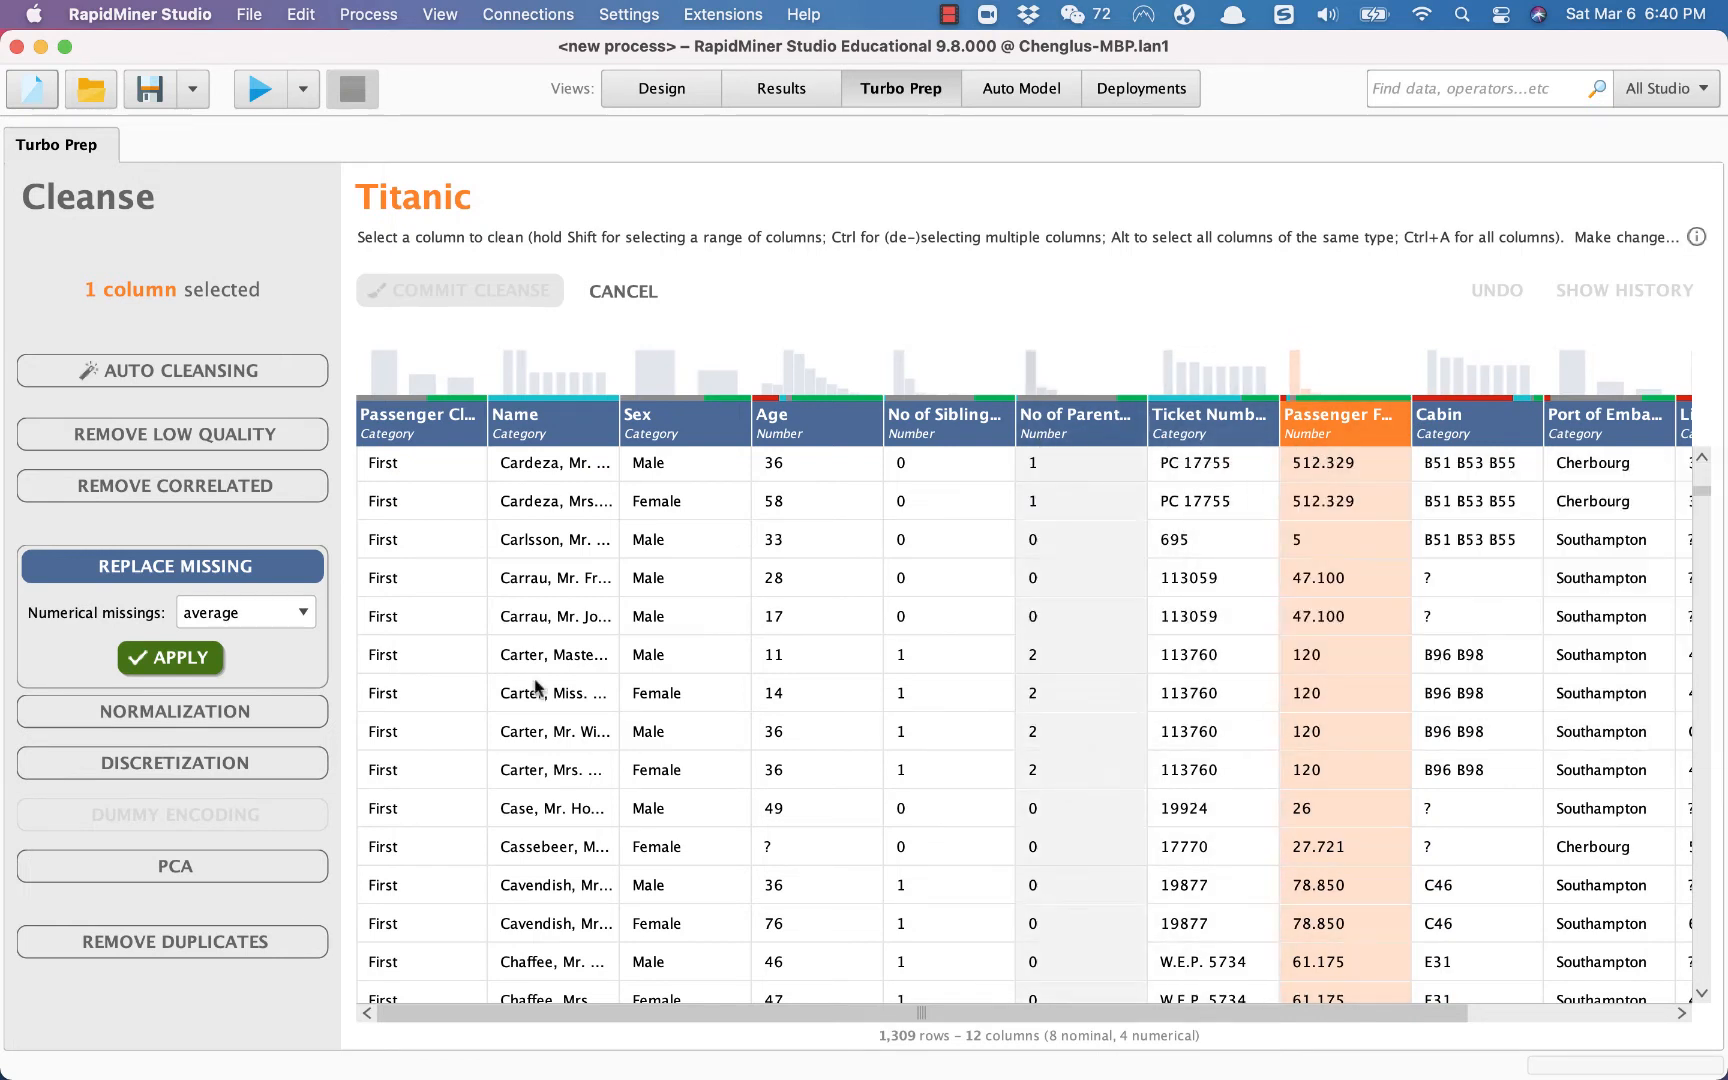
pyautogui.click(284, 622)
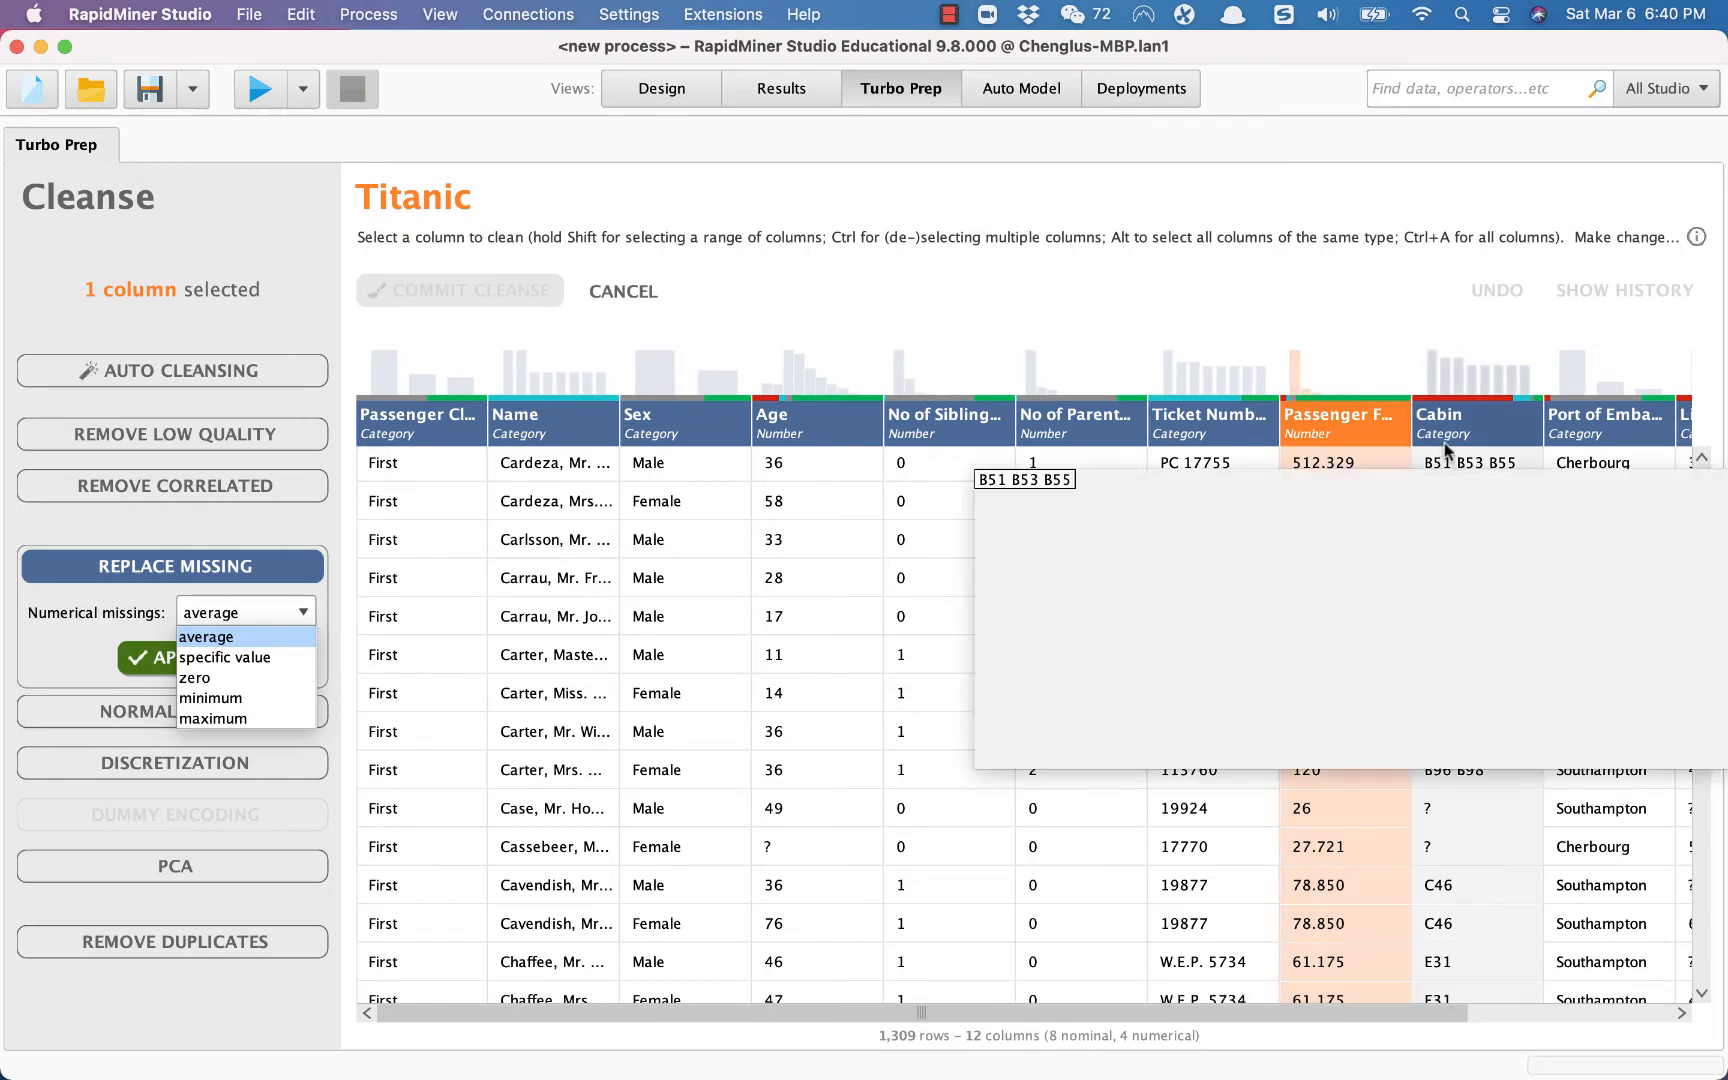
pyautogui.click(1444, 441)
pyautogui.click(281, 620)
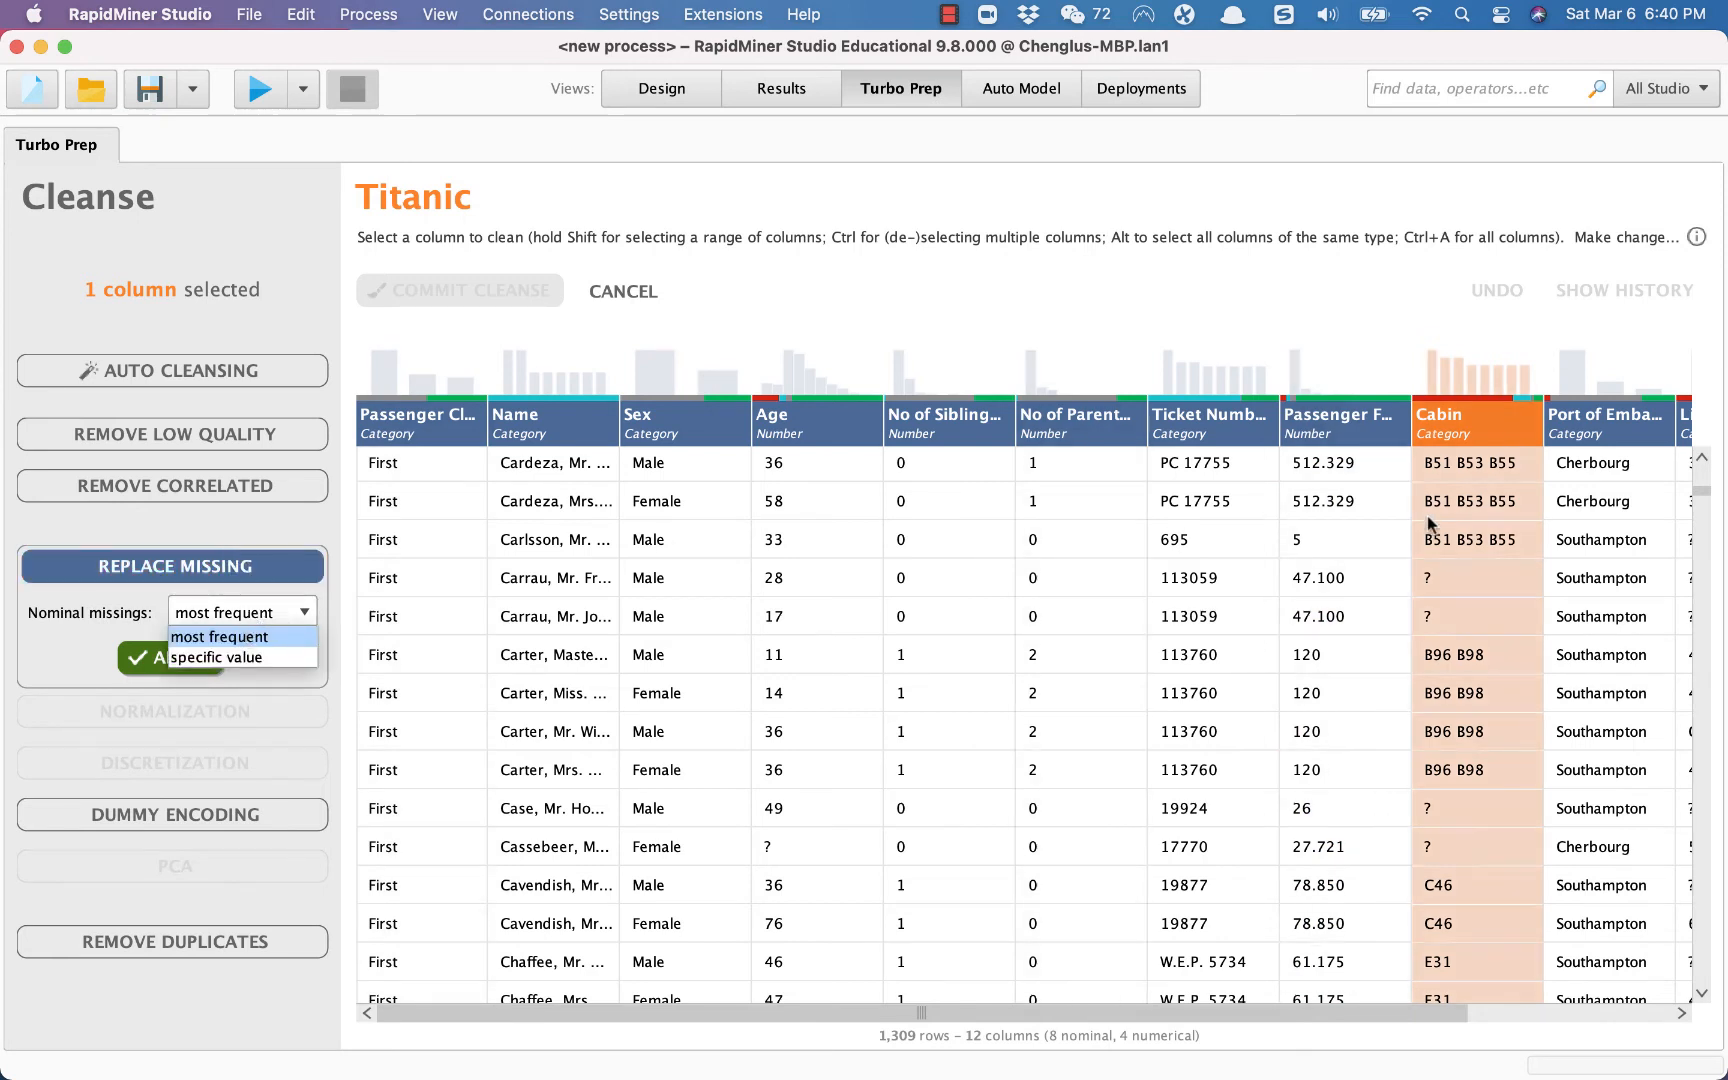
# - Select the Sex column and examine its category values and the cleansing functions offered for it
pyautogui.click(706, 437)
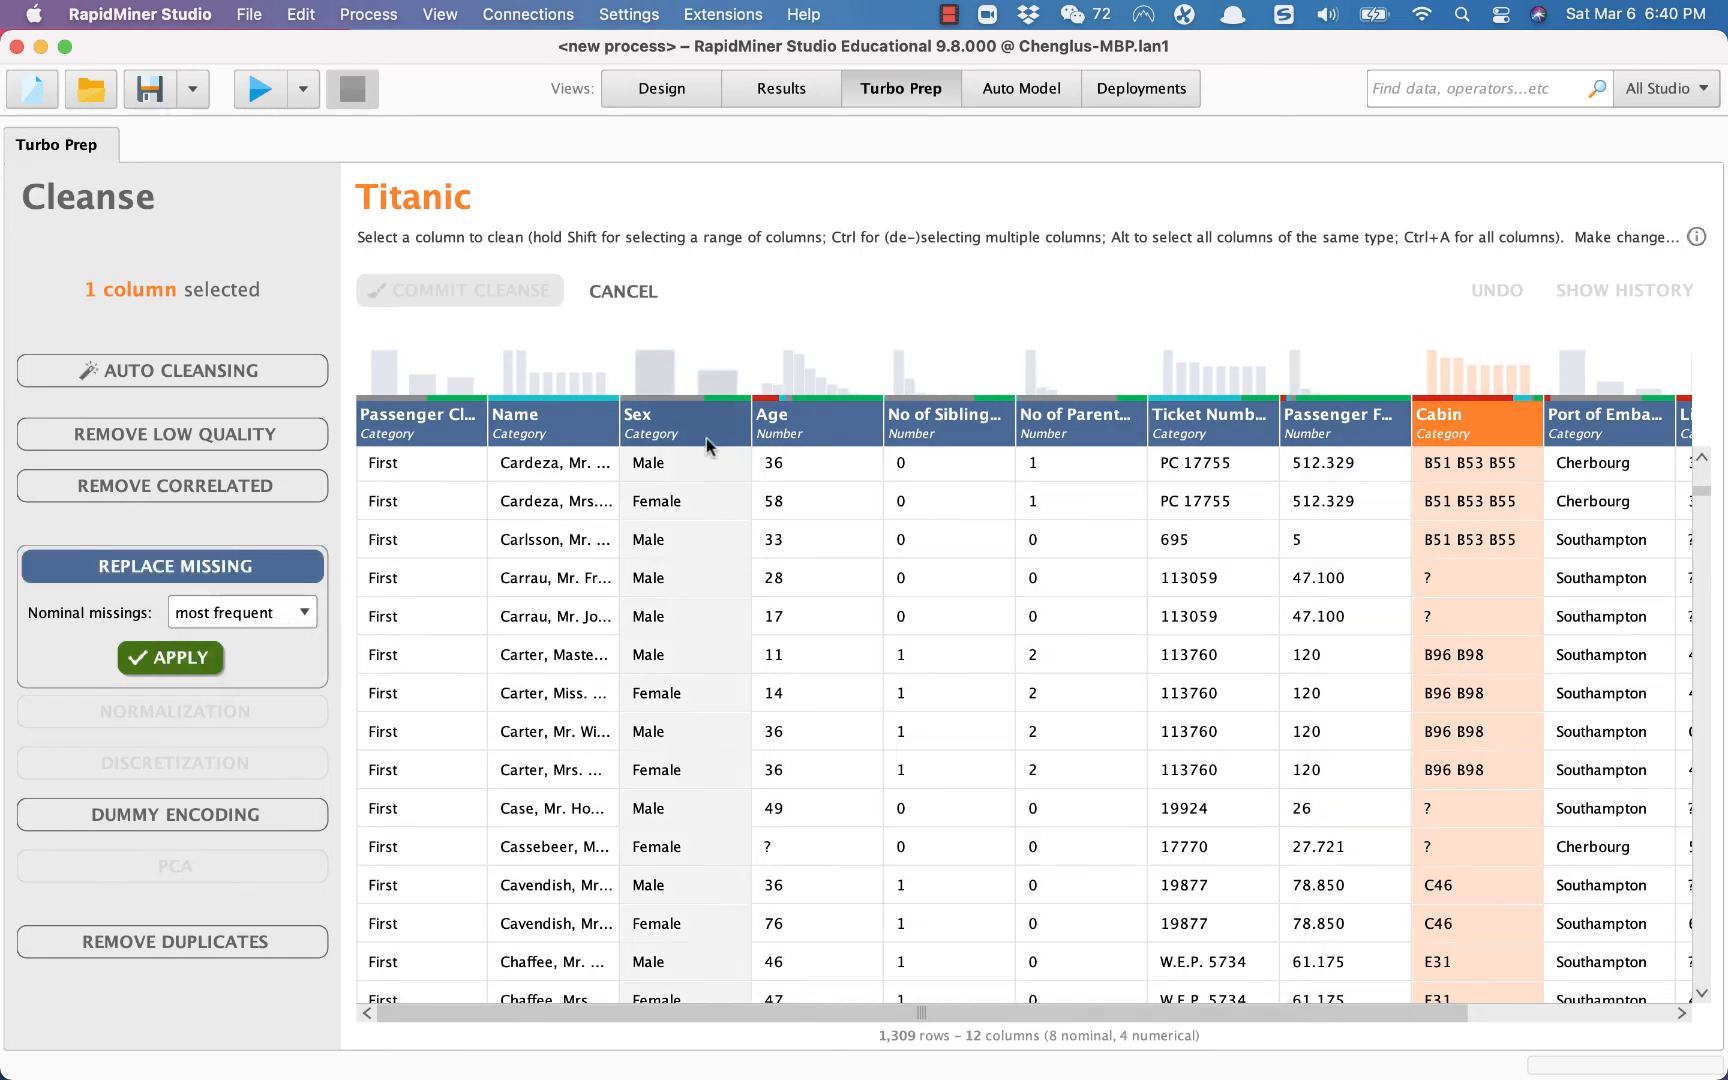
pyautogui.click(706, 437)
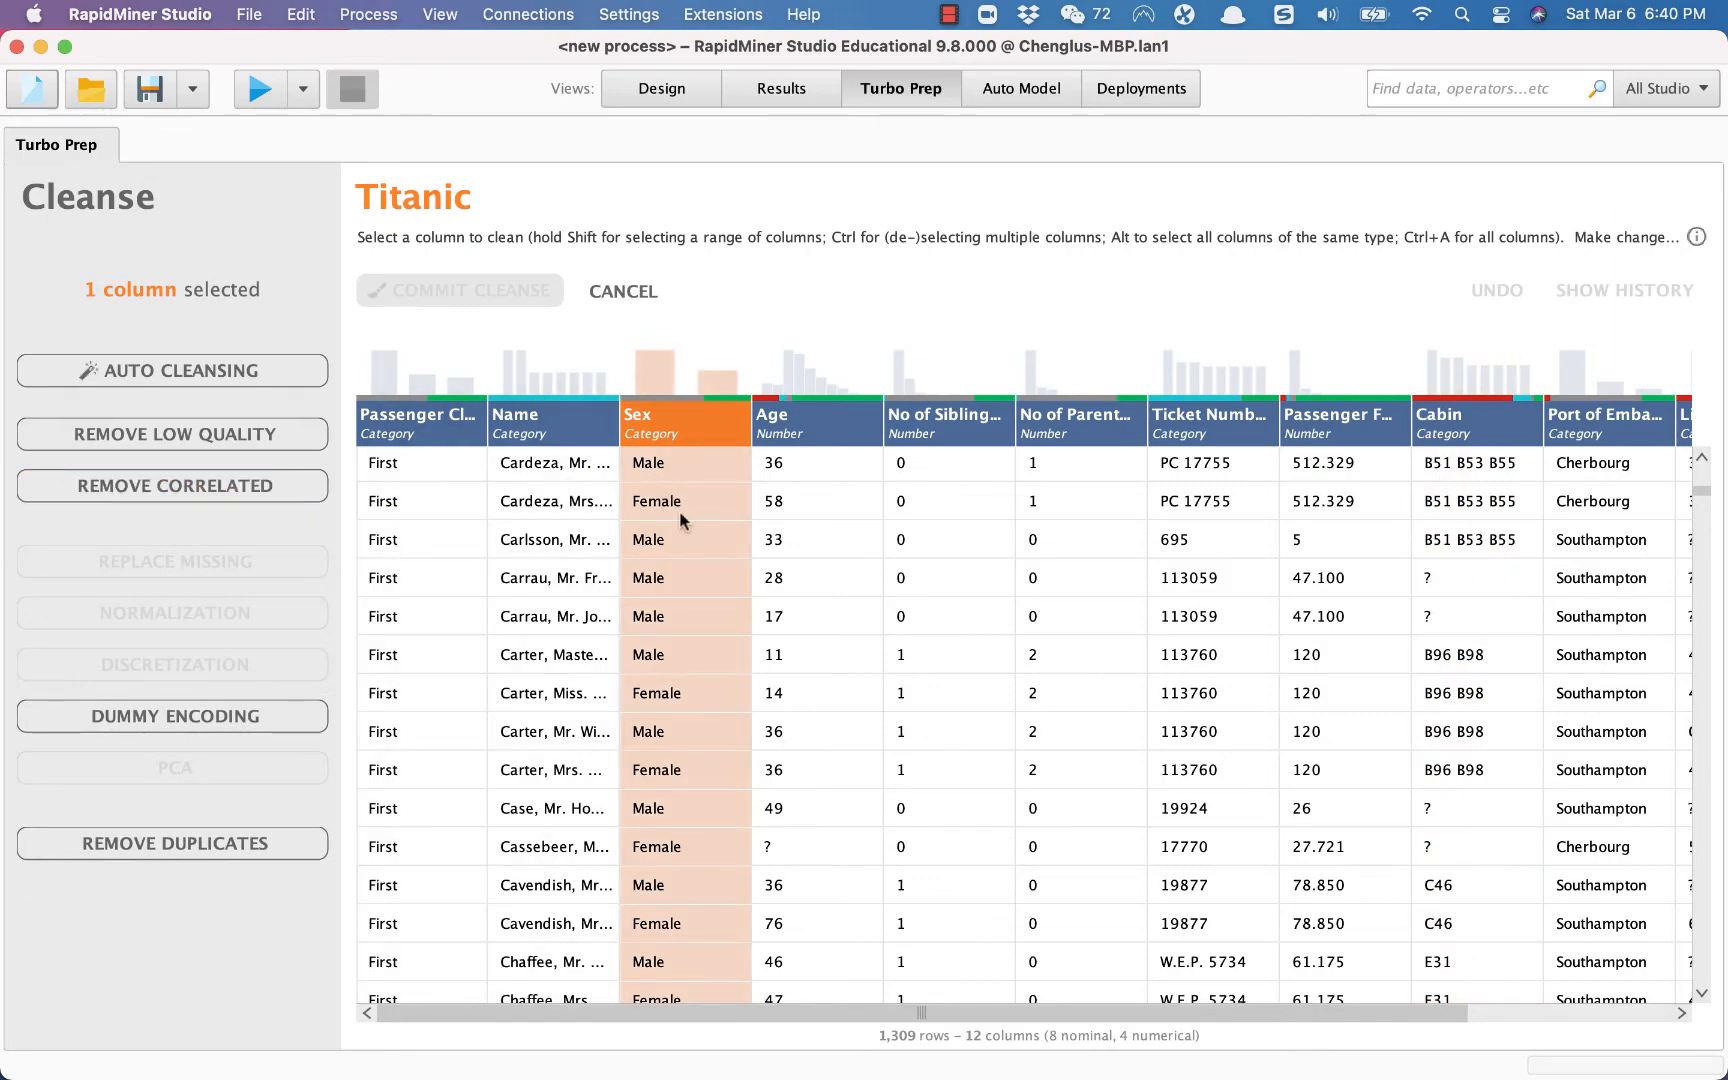
pyautogui.scroll(-5, 666, 686)
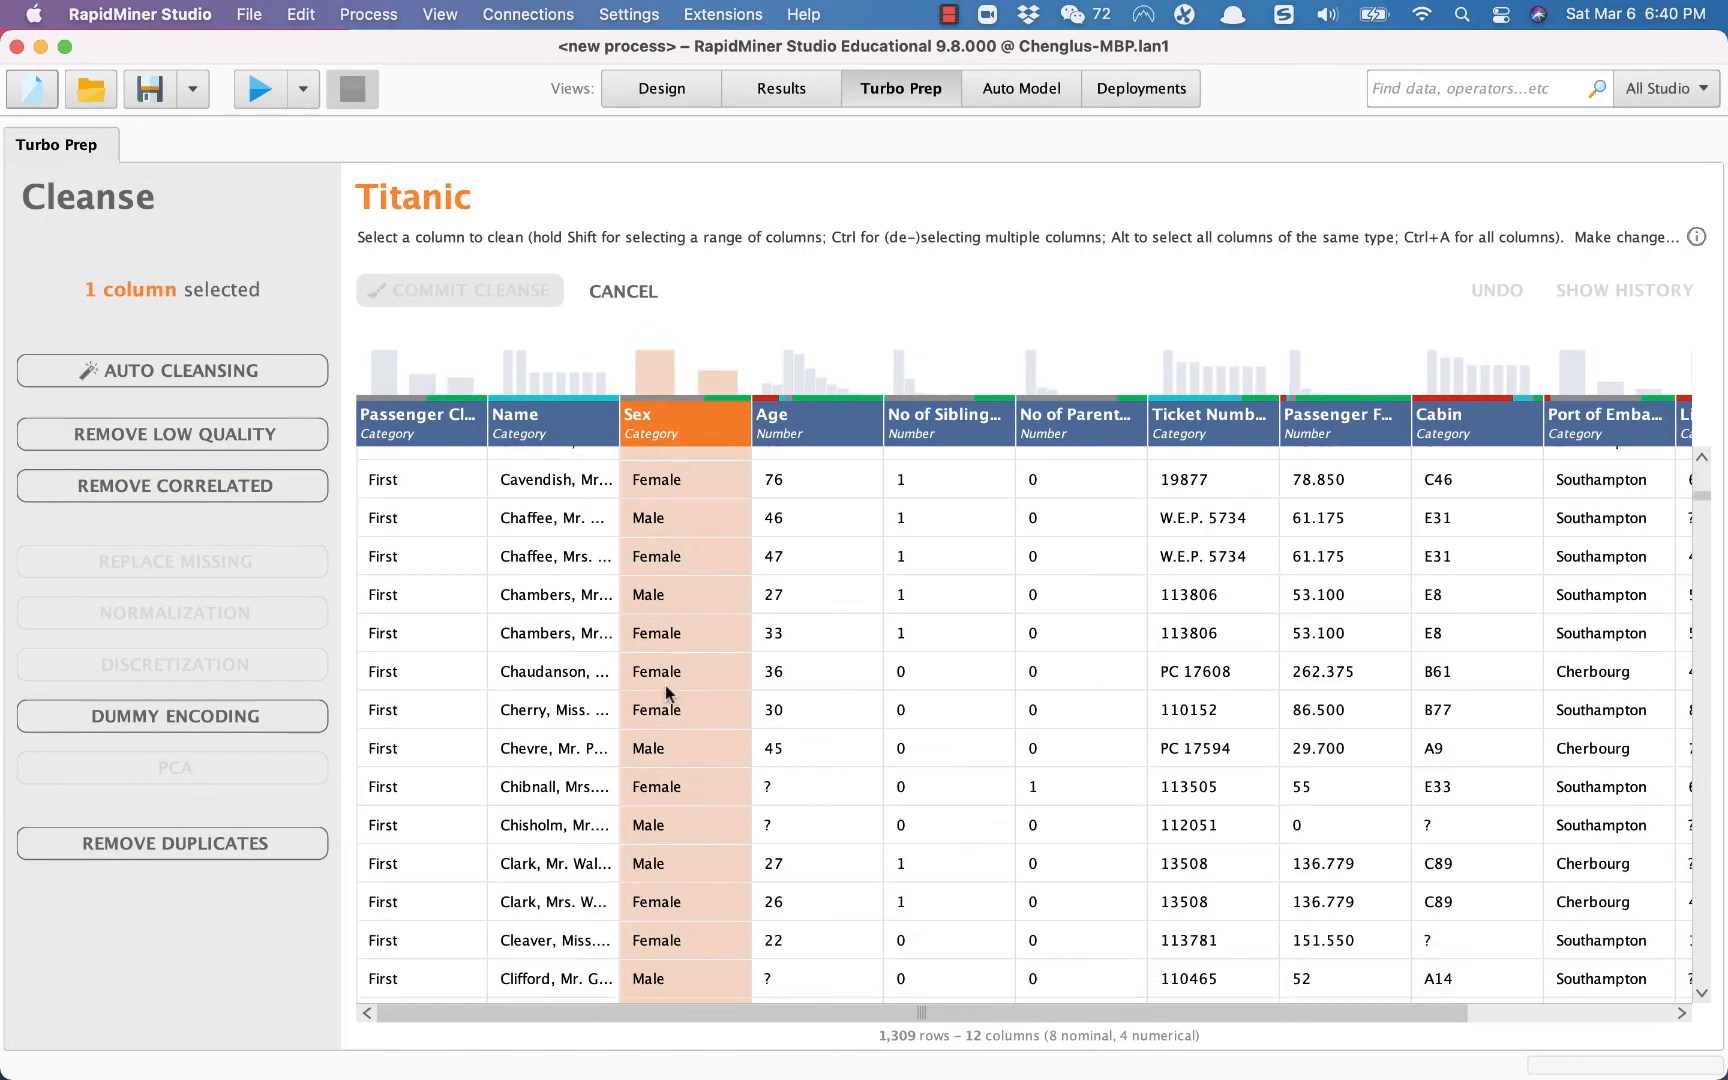
pyautogui.scroll(10, 666, 692)
pyautogui.scroll(1, 666, 694)
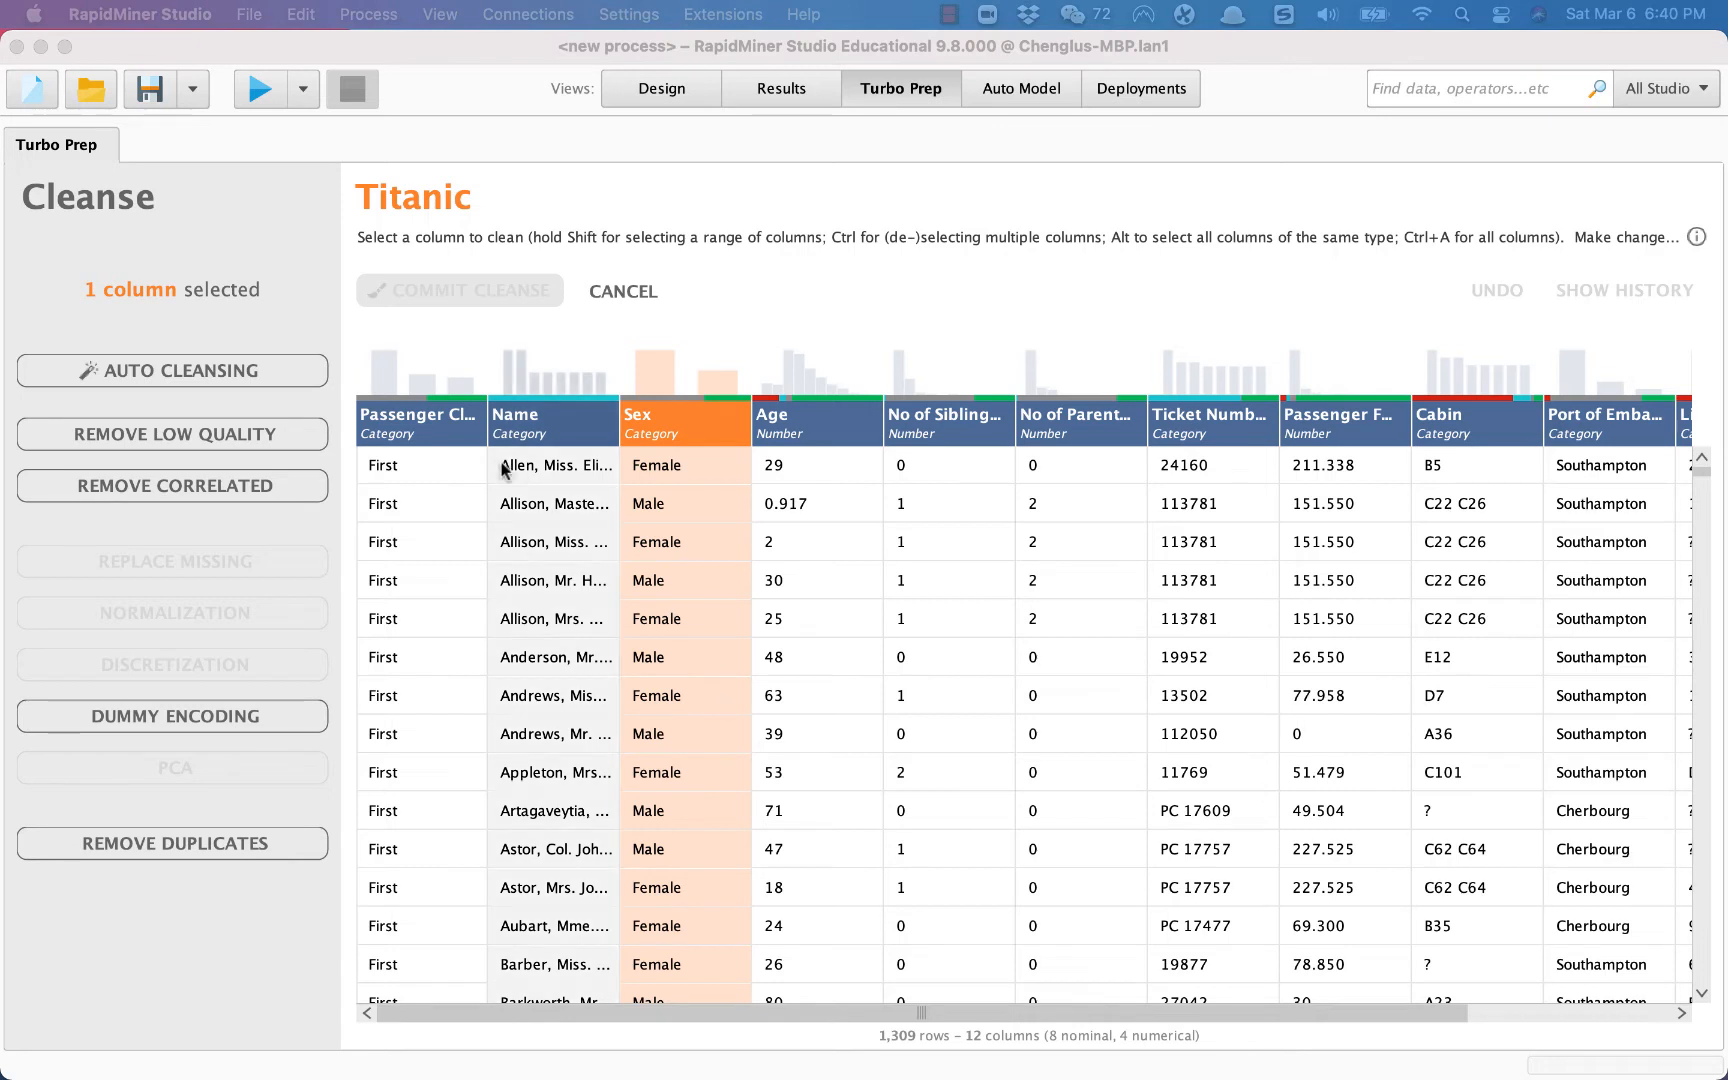
pyautogui.click(718, 438)
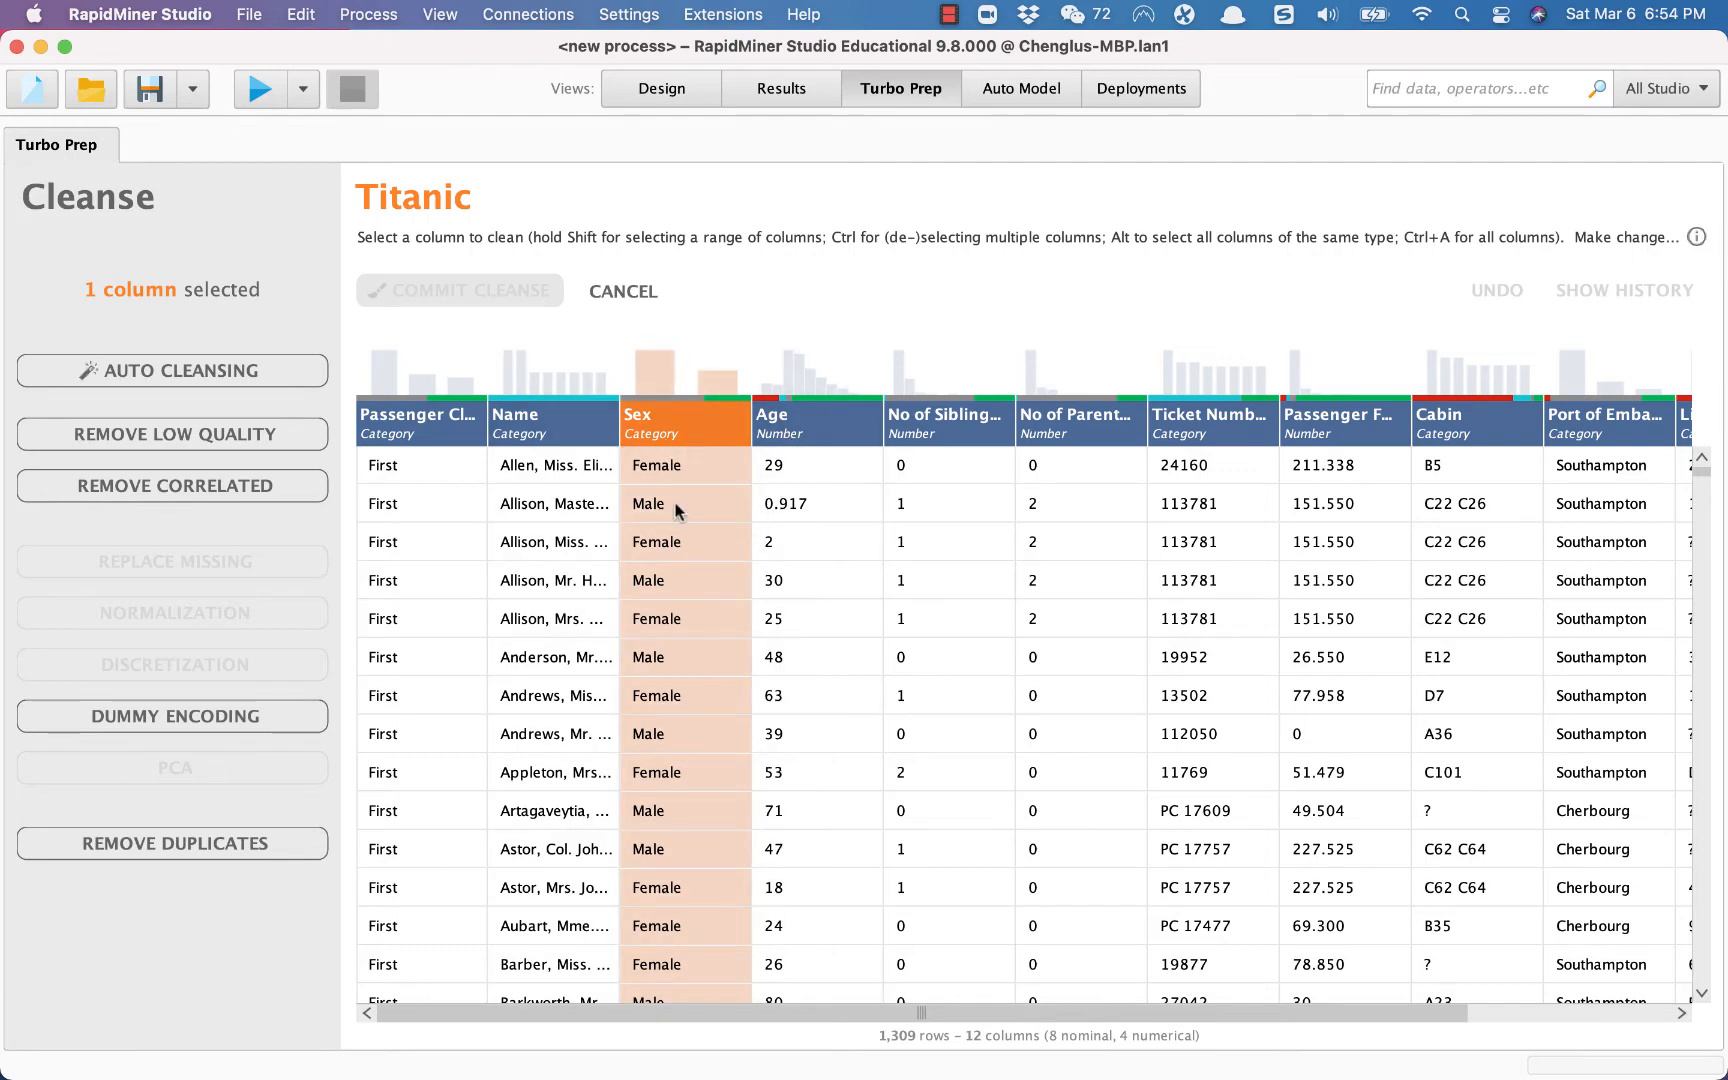
pyautogui.scroll(-3, 675, 650)
pyautogui.scroll(3, 680, 600)
pyautogui.scroll(-1, 686, 505)
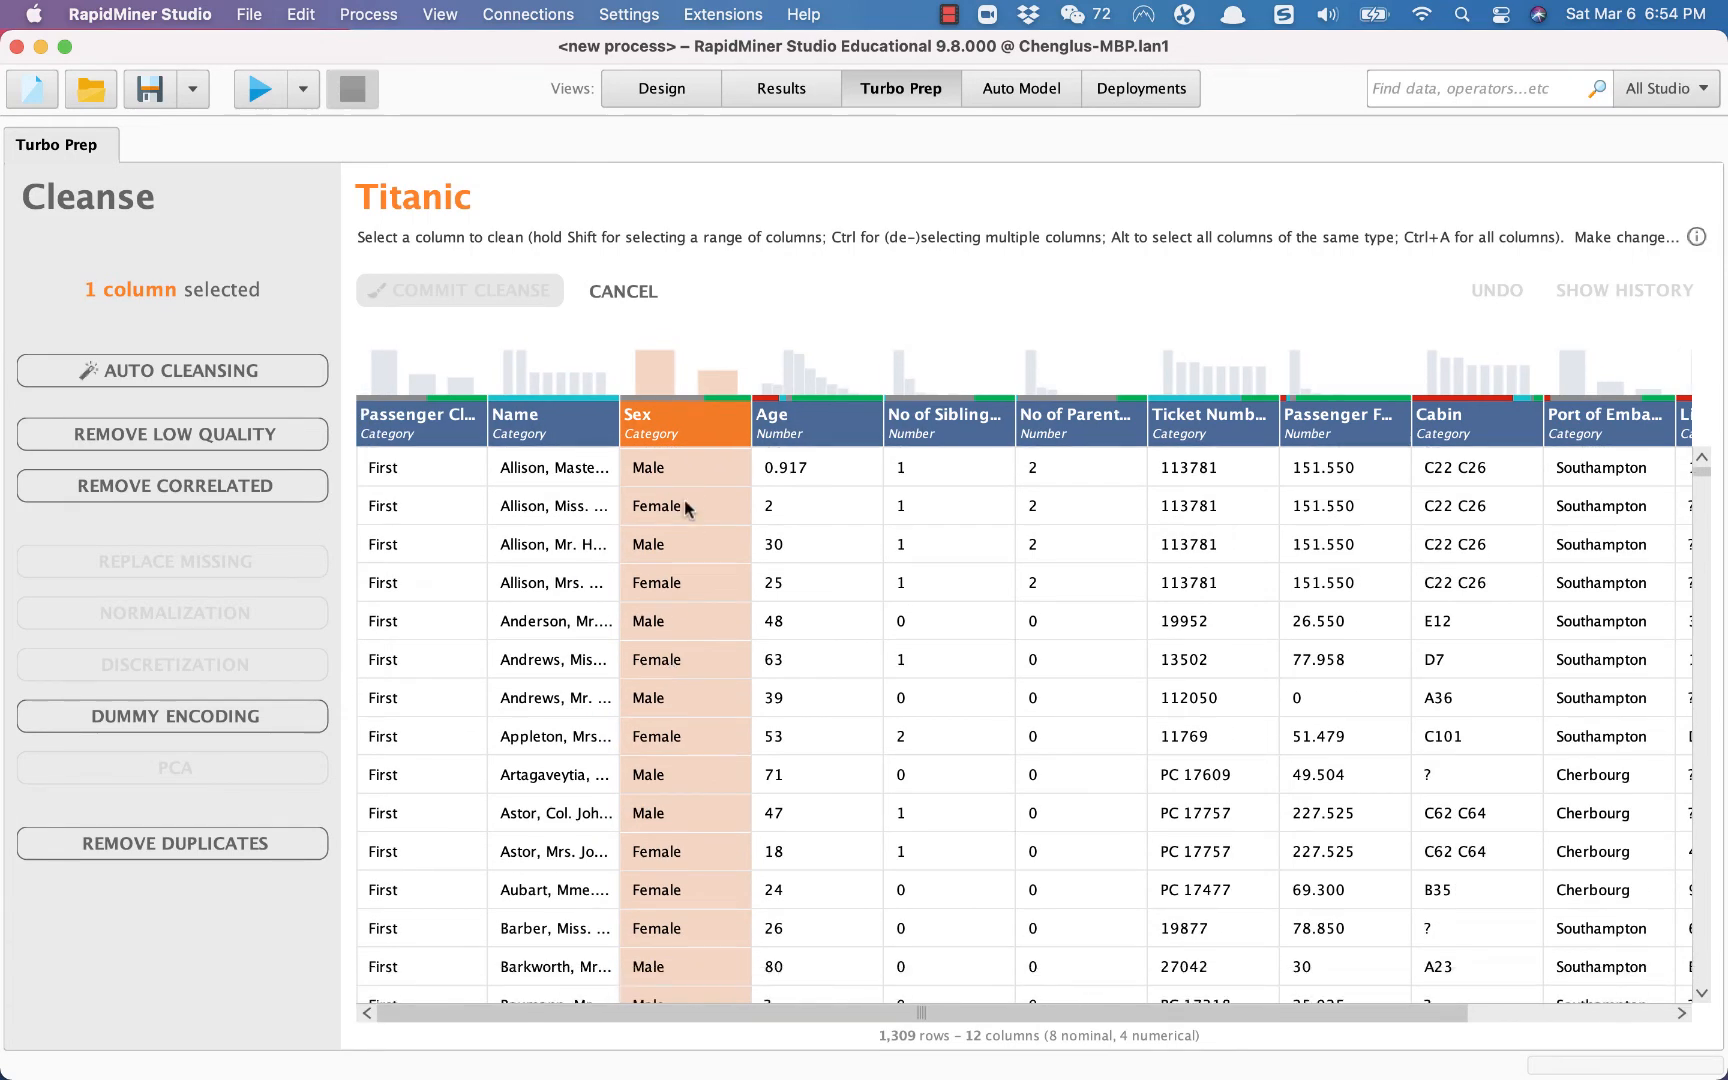
pyautogui.scroll(-15, 704, 630)
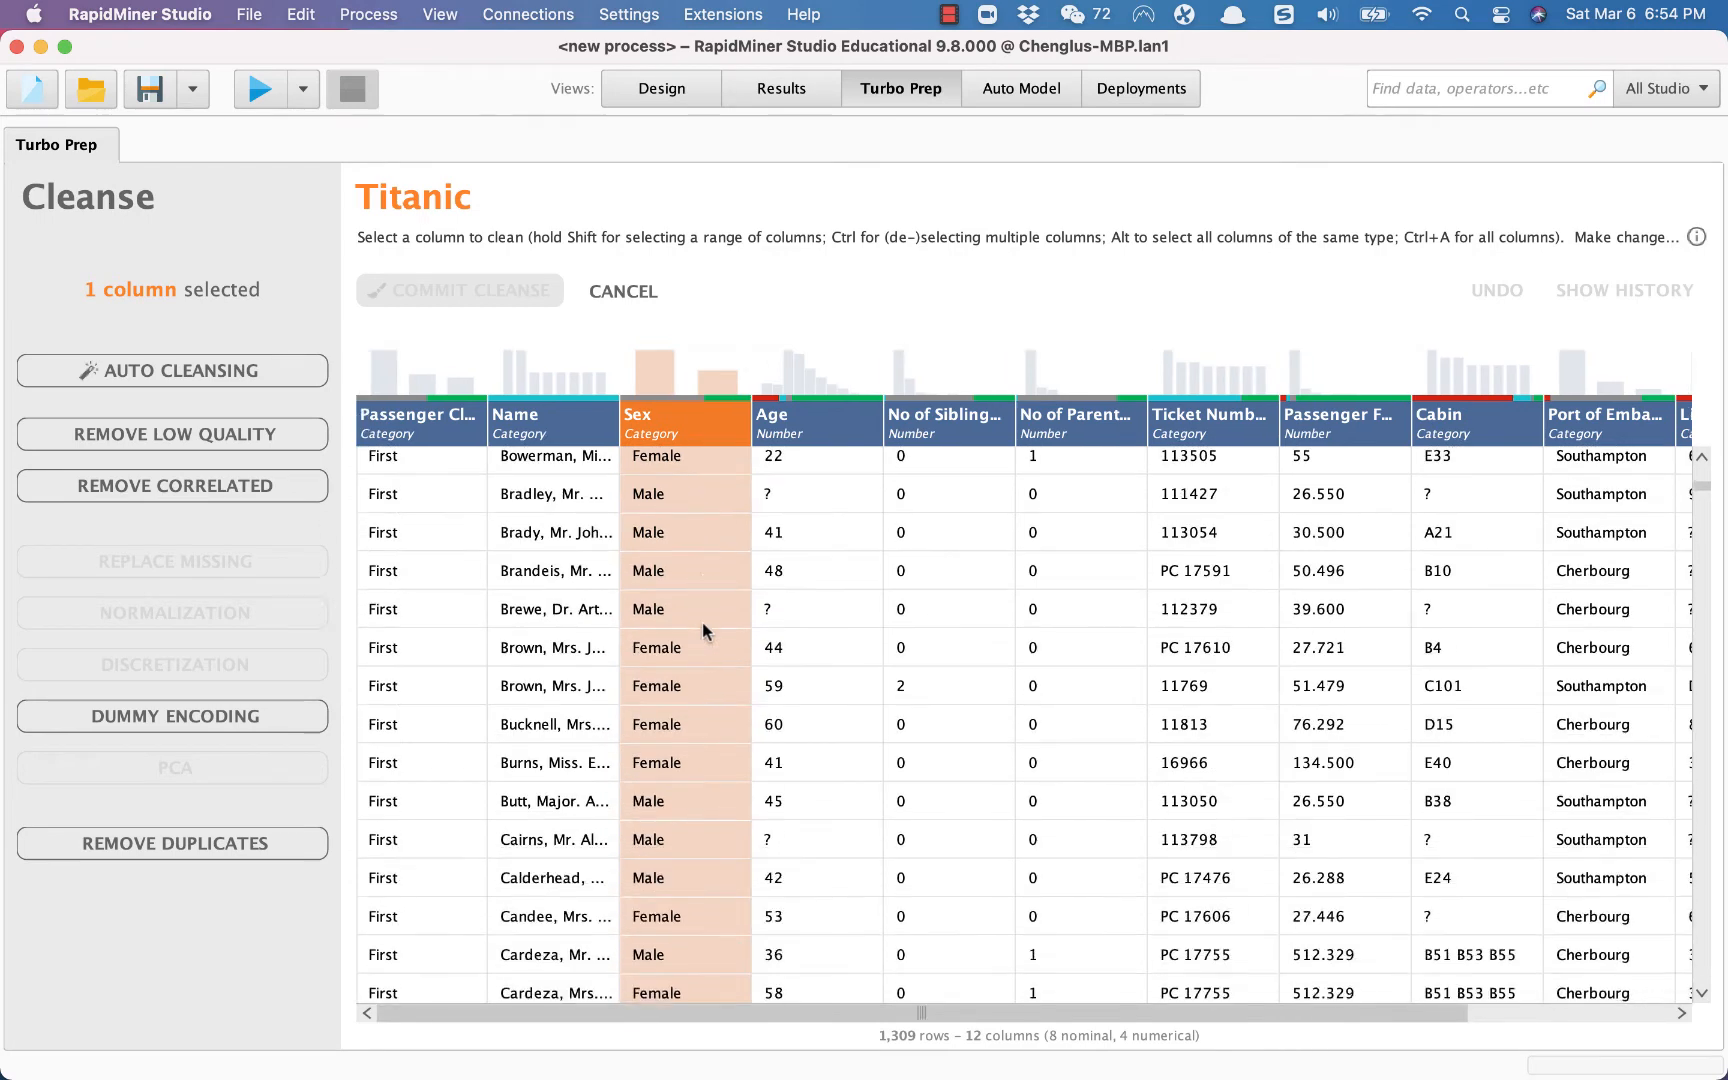
pyautogui.scroll(-10, 704, 630)
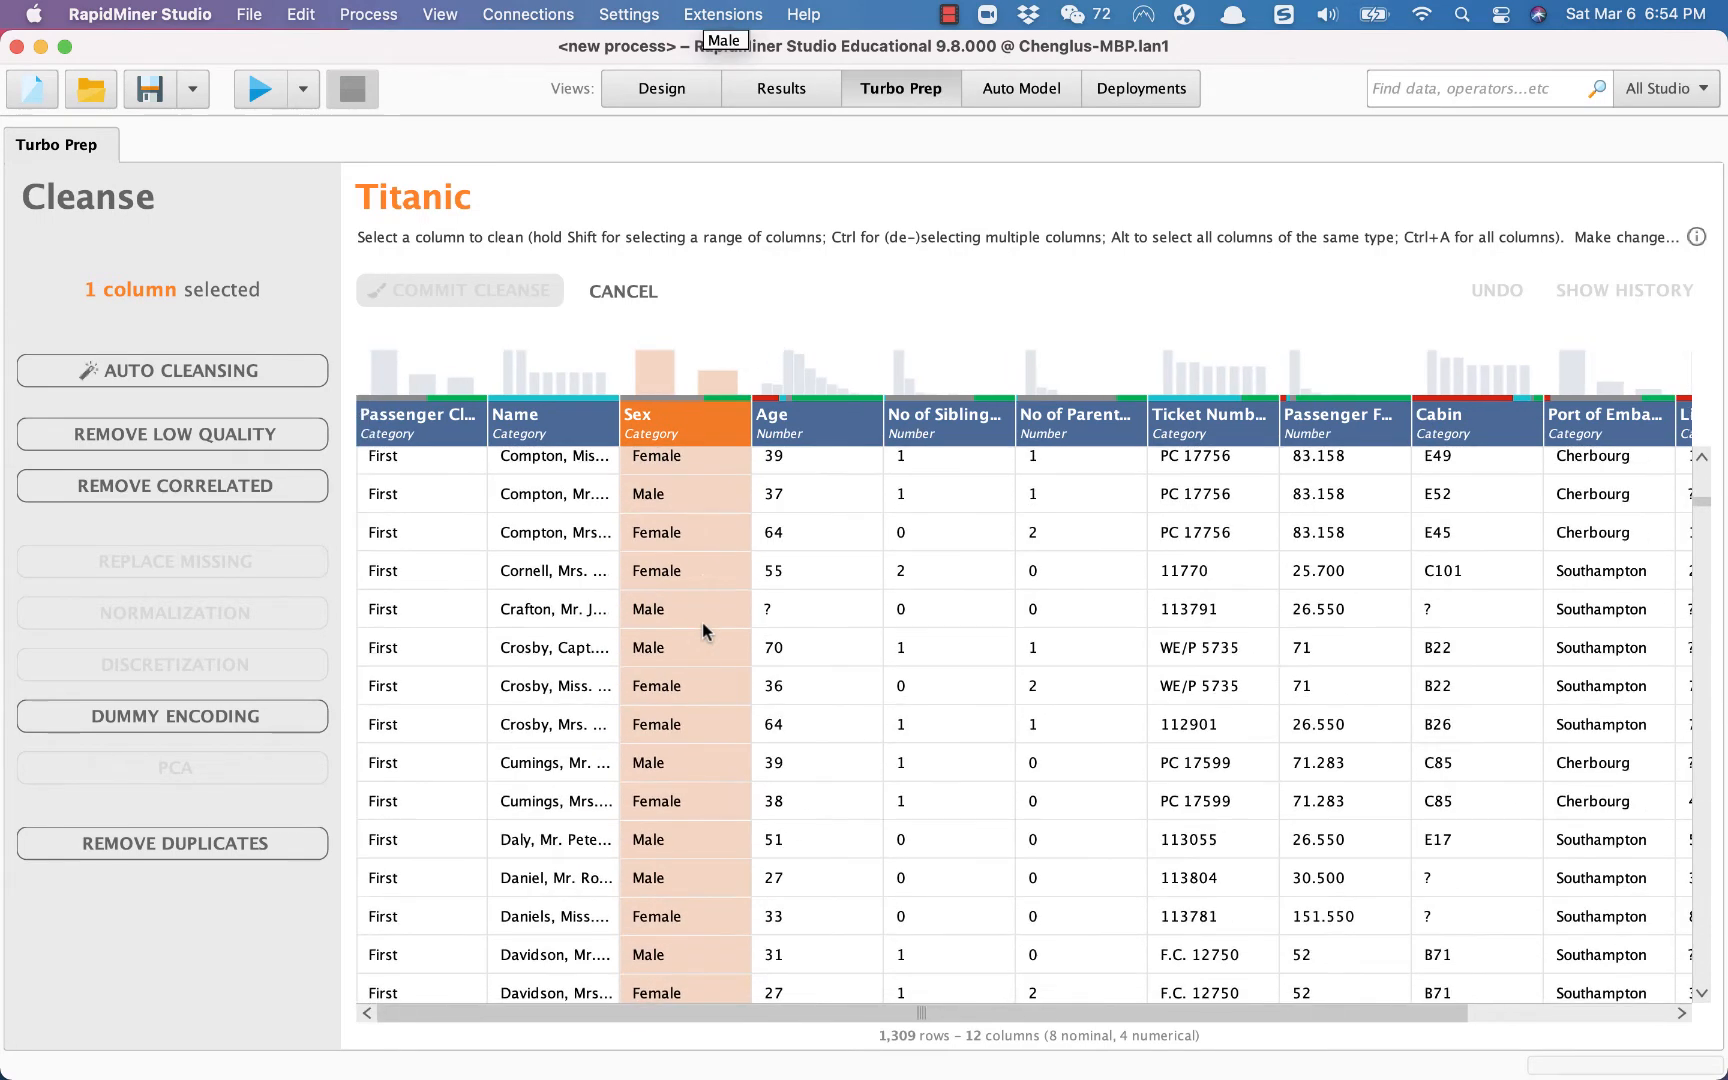
# - Compare the cleansing functions offered for the Age, No of Siblings and Sex columns
pyautogui.click(403, 438)
pyautogui.click(800, 456)
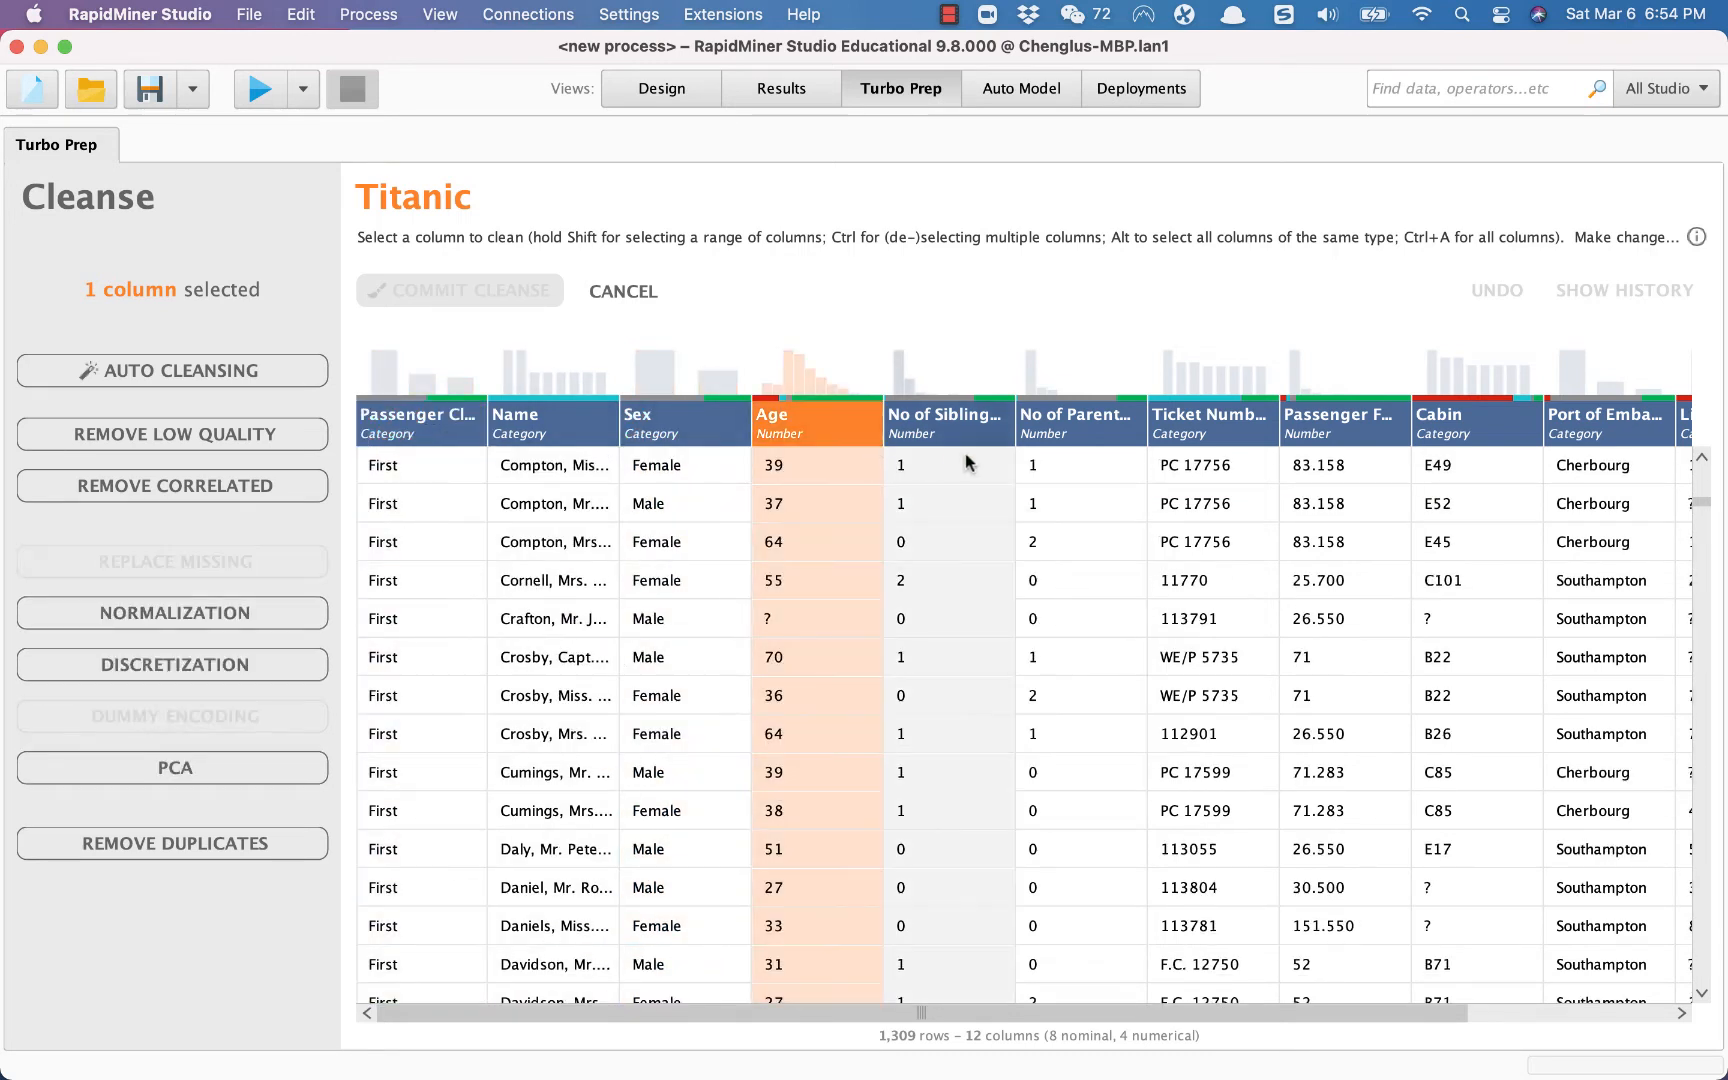
pyautogui.click(965, 460)
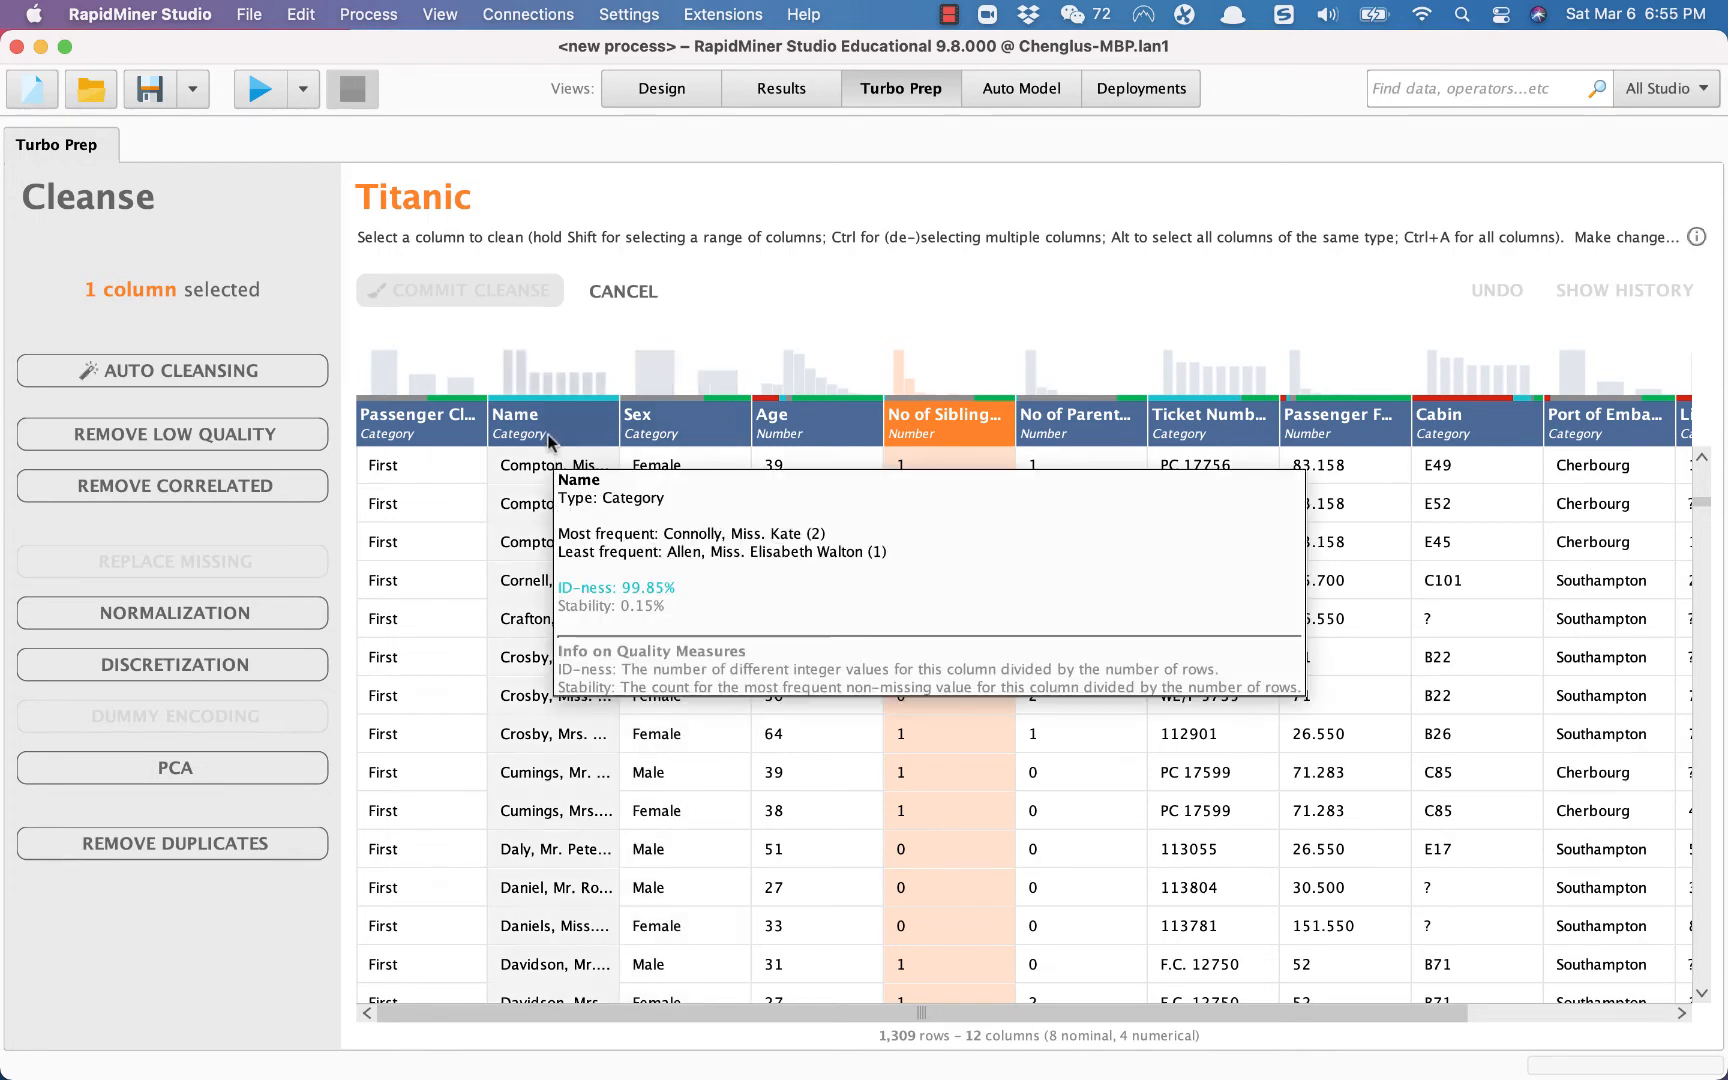
pyautogui.click(658, 430)
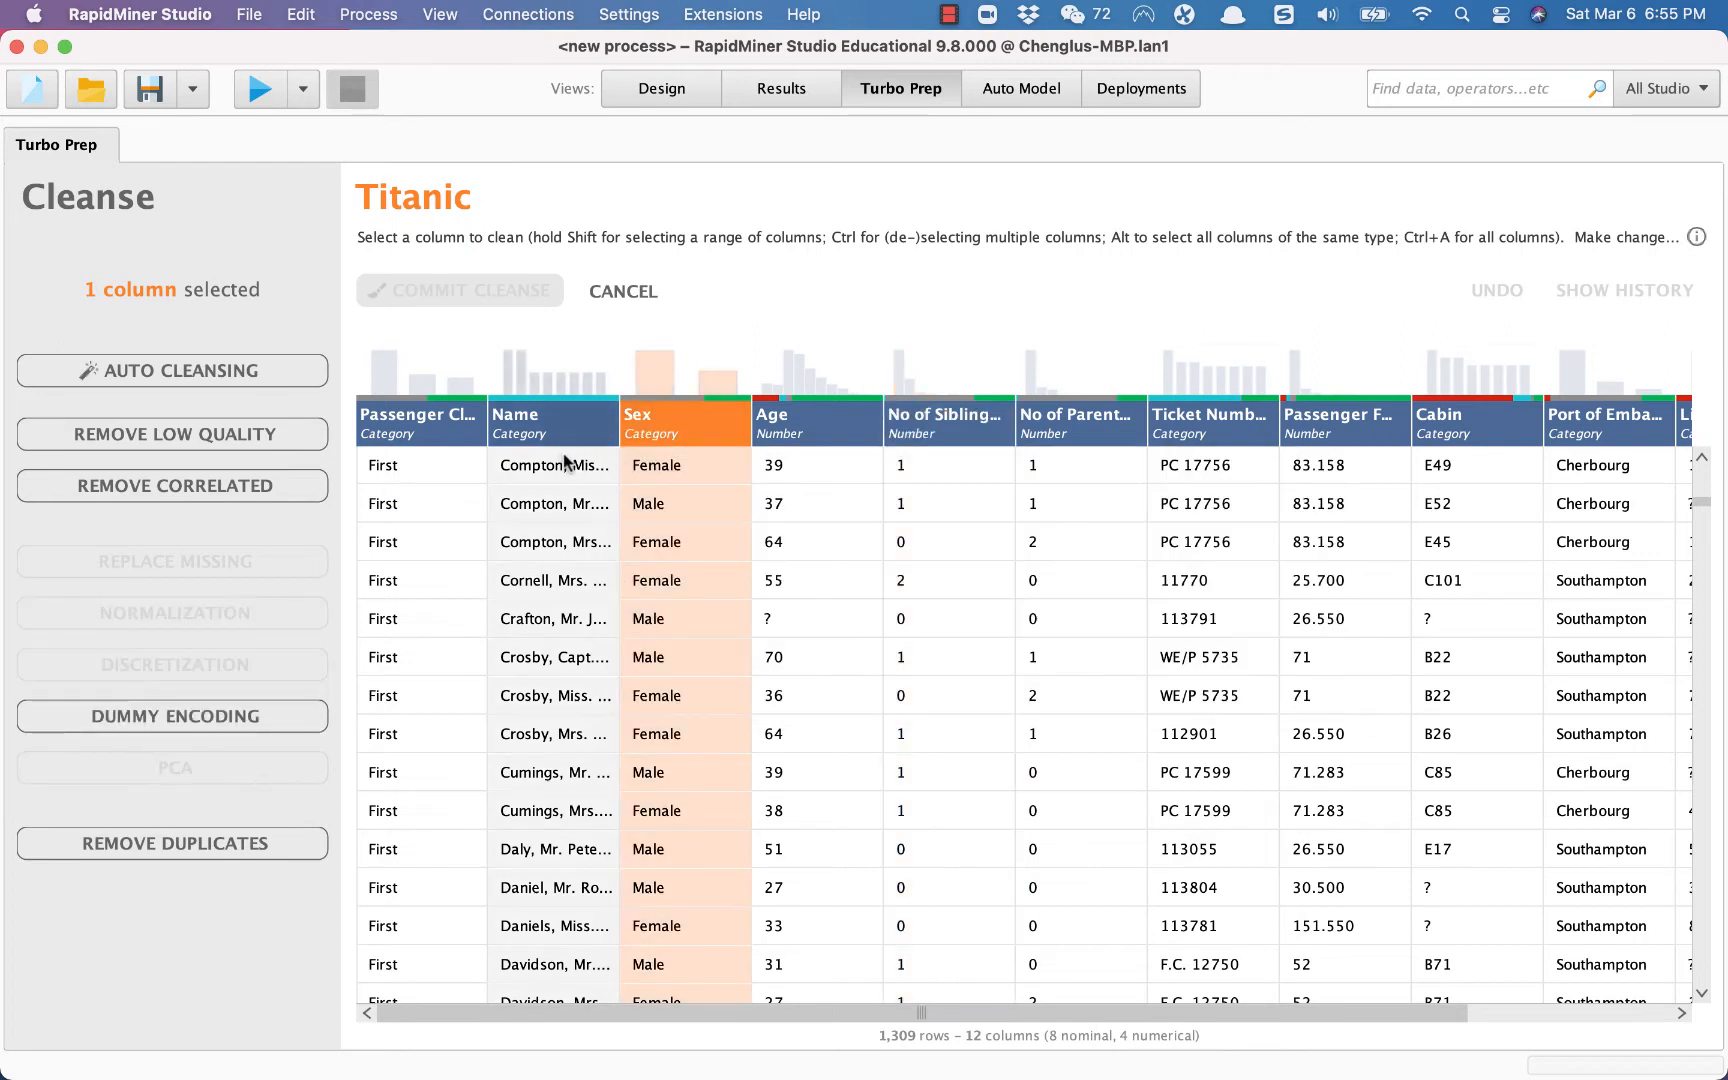
# - Examine the Name column's quality measures and browse its values, then reselect the Sex column
pyautogui.moveTo(558, 433)
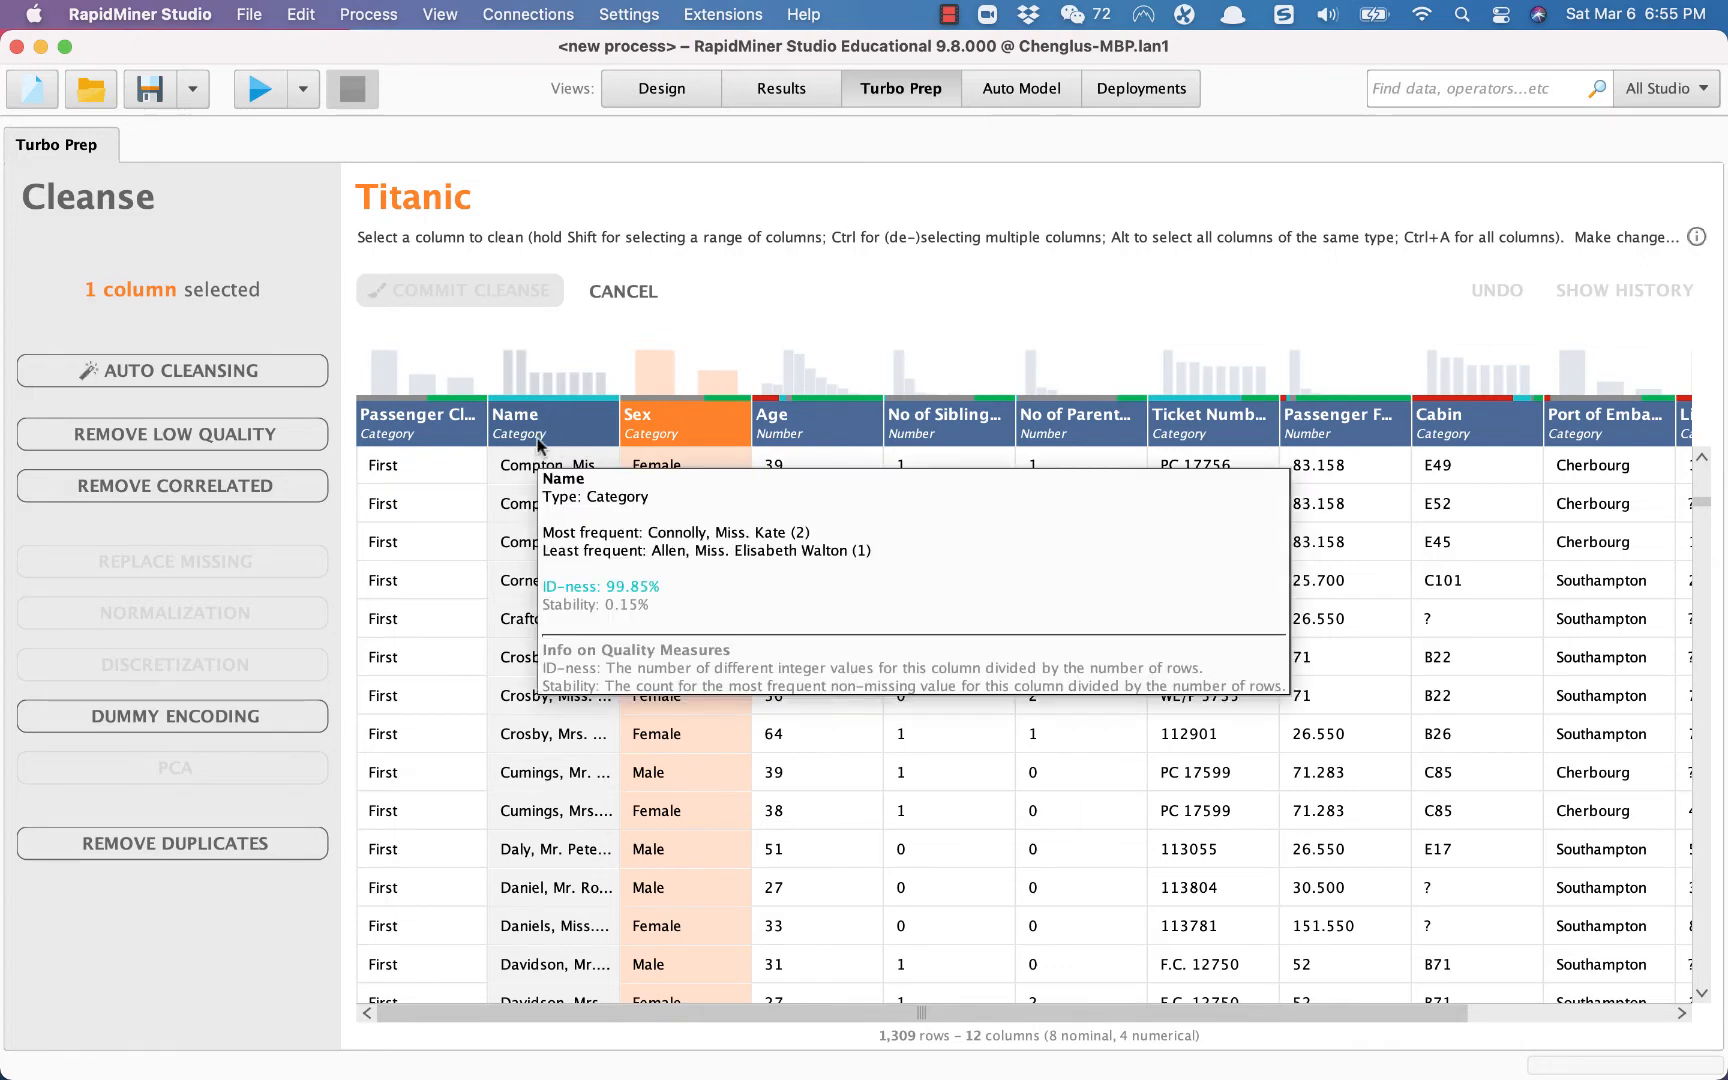
pyautogui.click(537, 440)
pyautogui.scroll(-10, 535, 598)
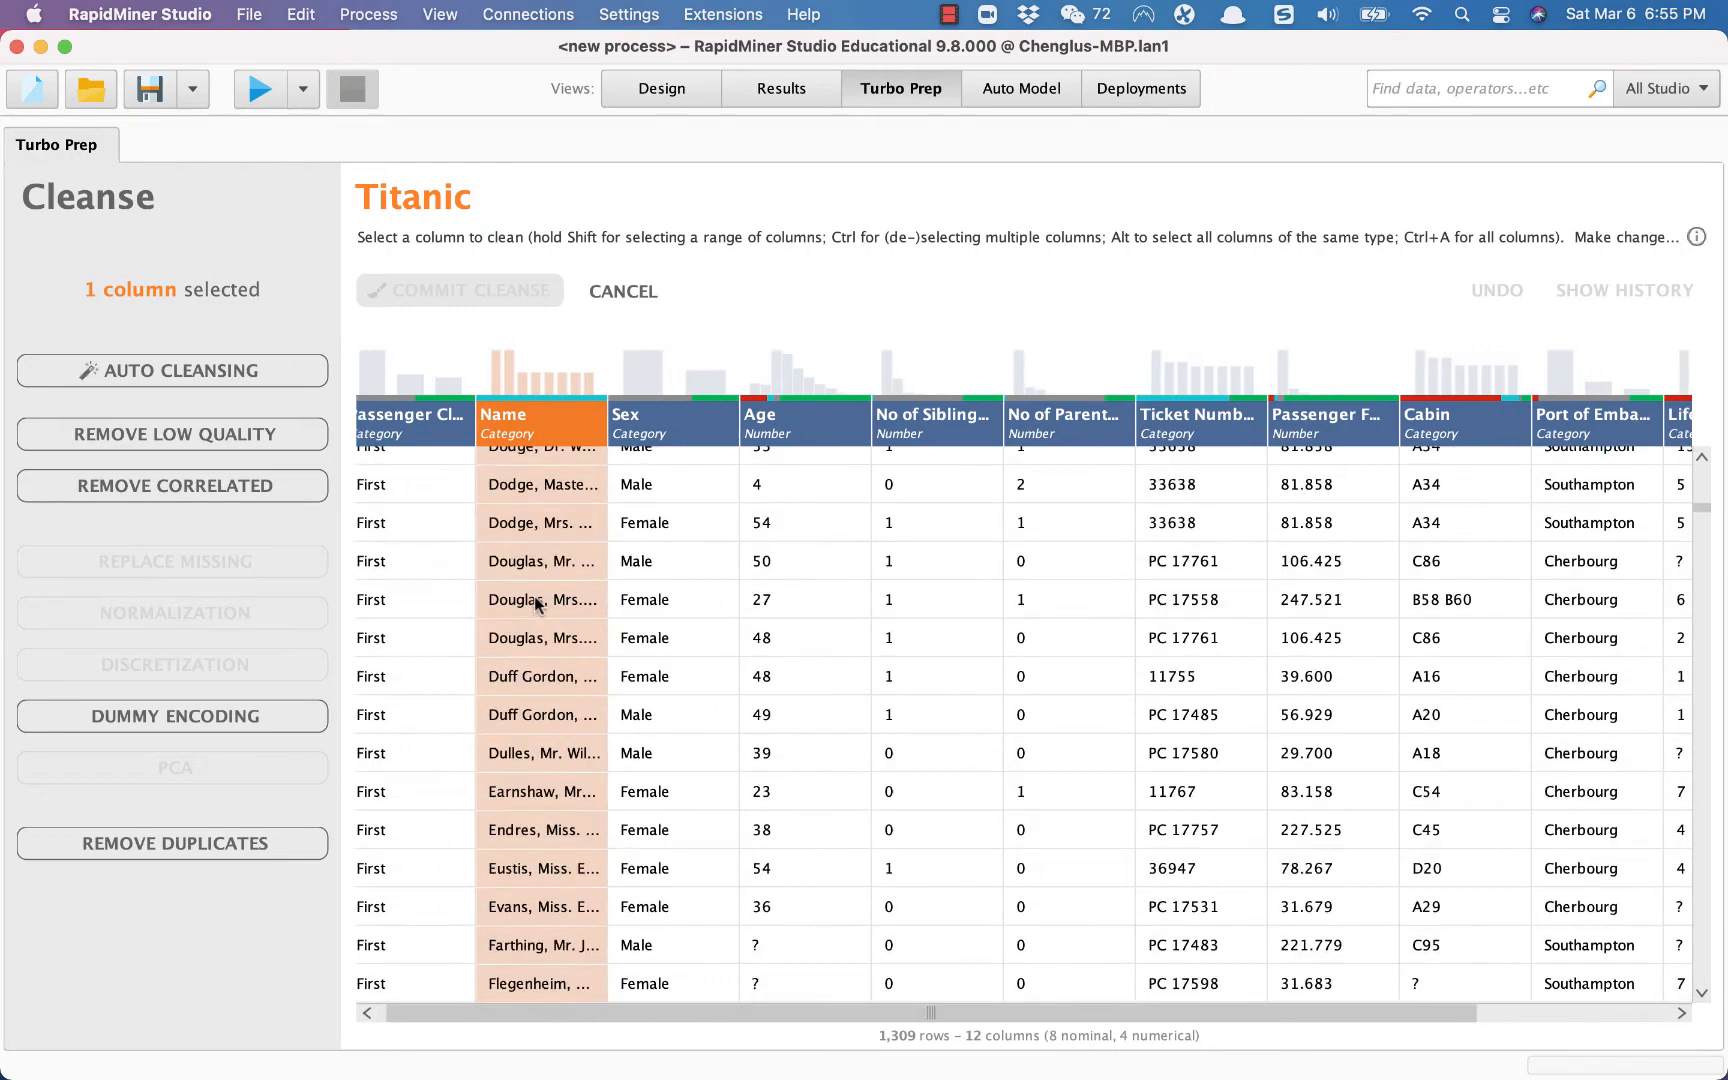
pyautogui.scroll(-8, 537, 603)
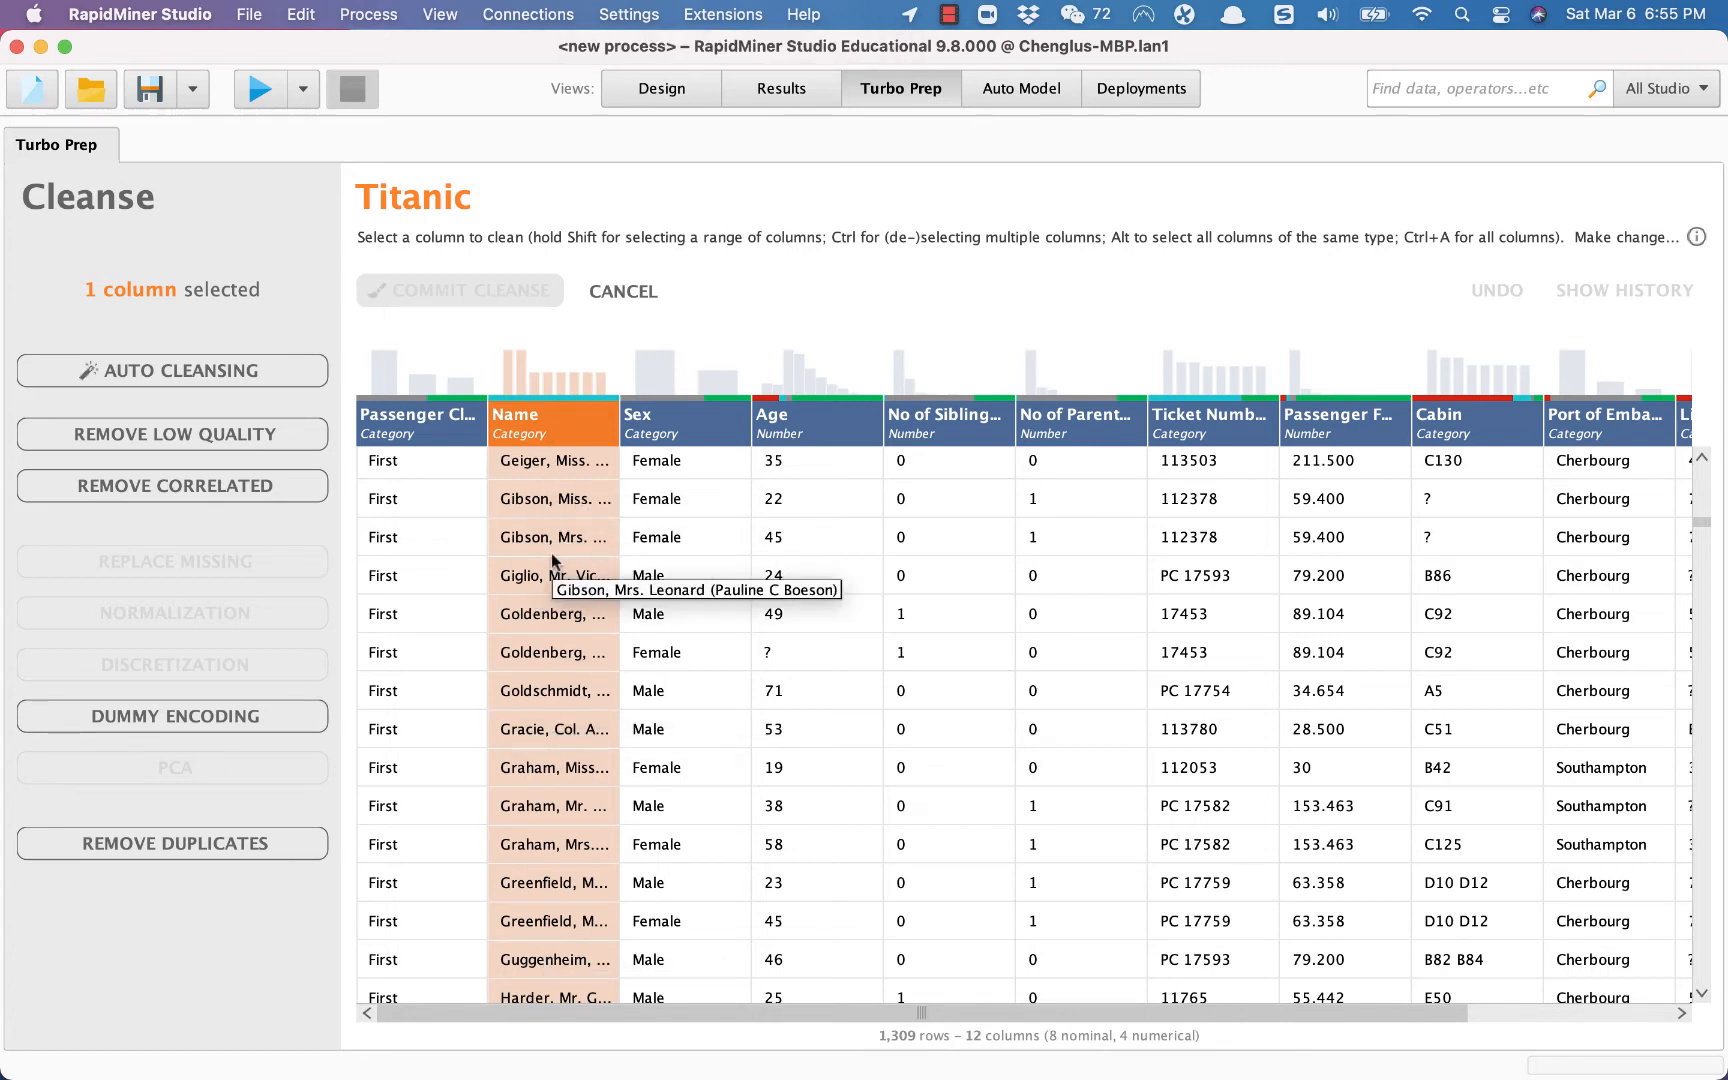
pyautogui.click(645, 420)
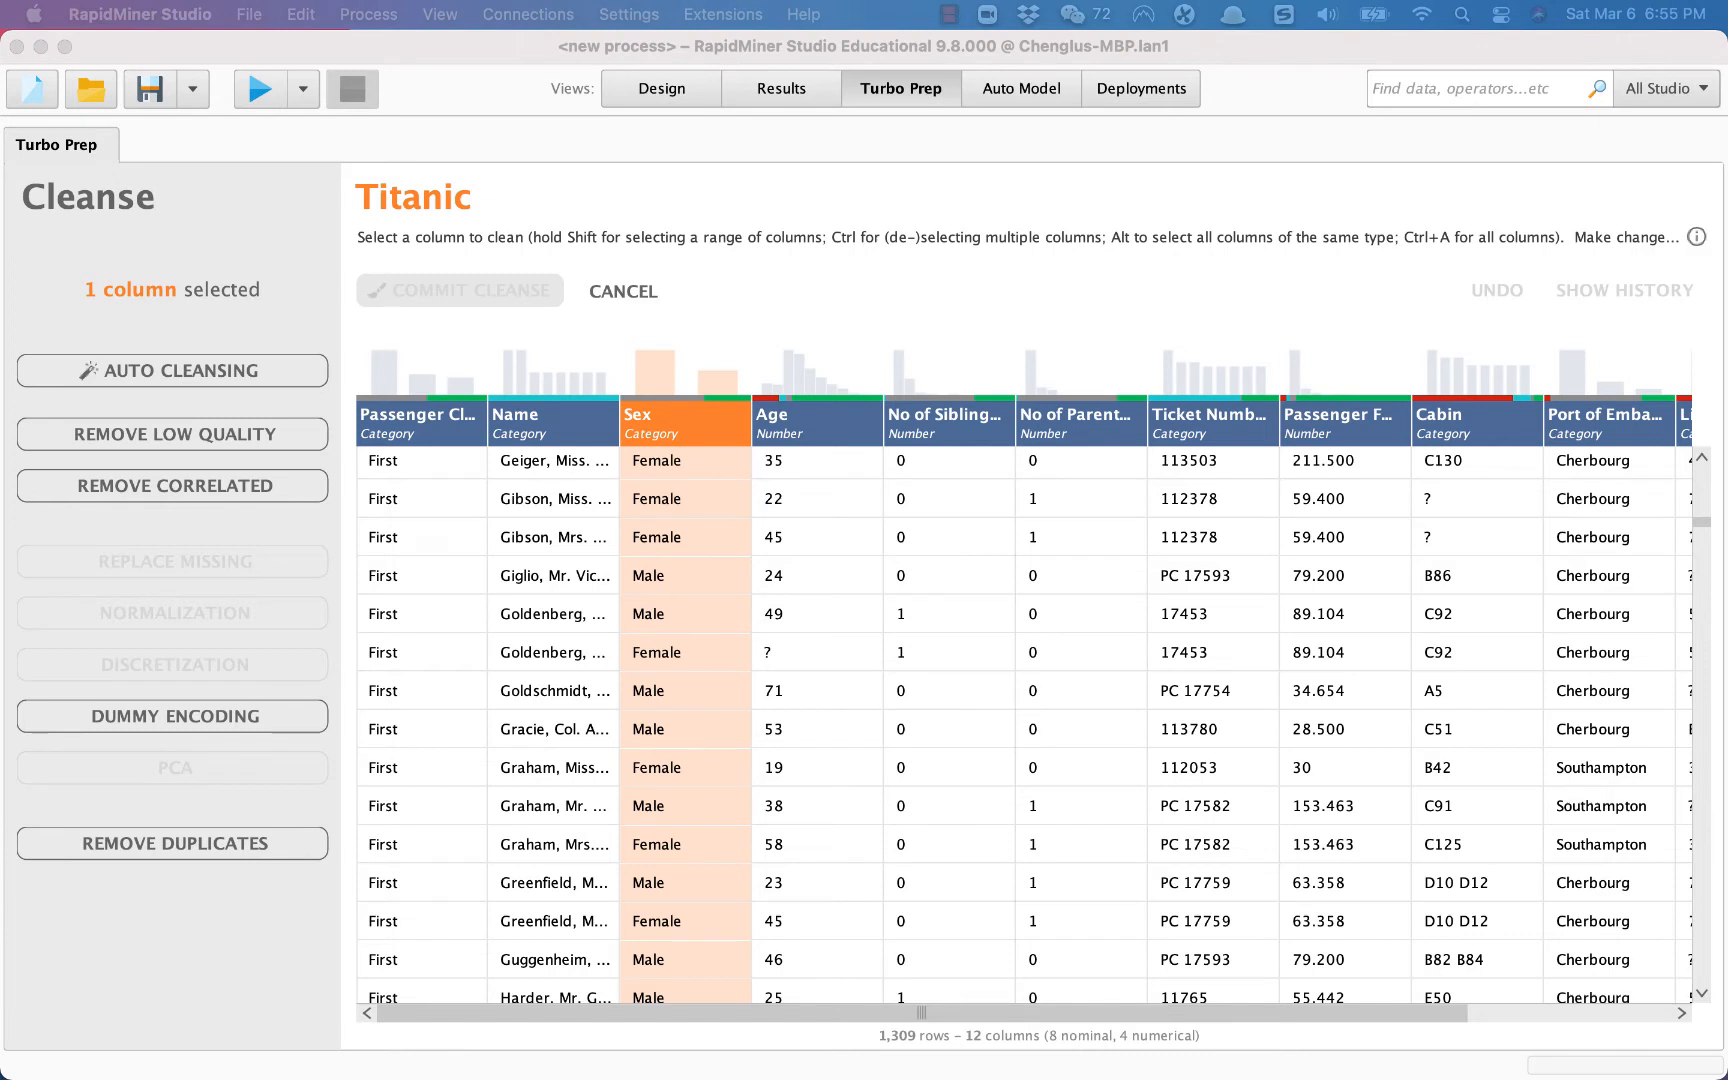
# - Review the Normalization methods available for the Age column, close them without applying, and return to the Sex column
pyautogui.click(765, 436)
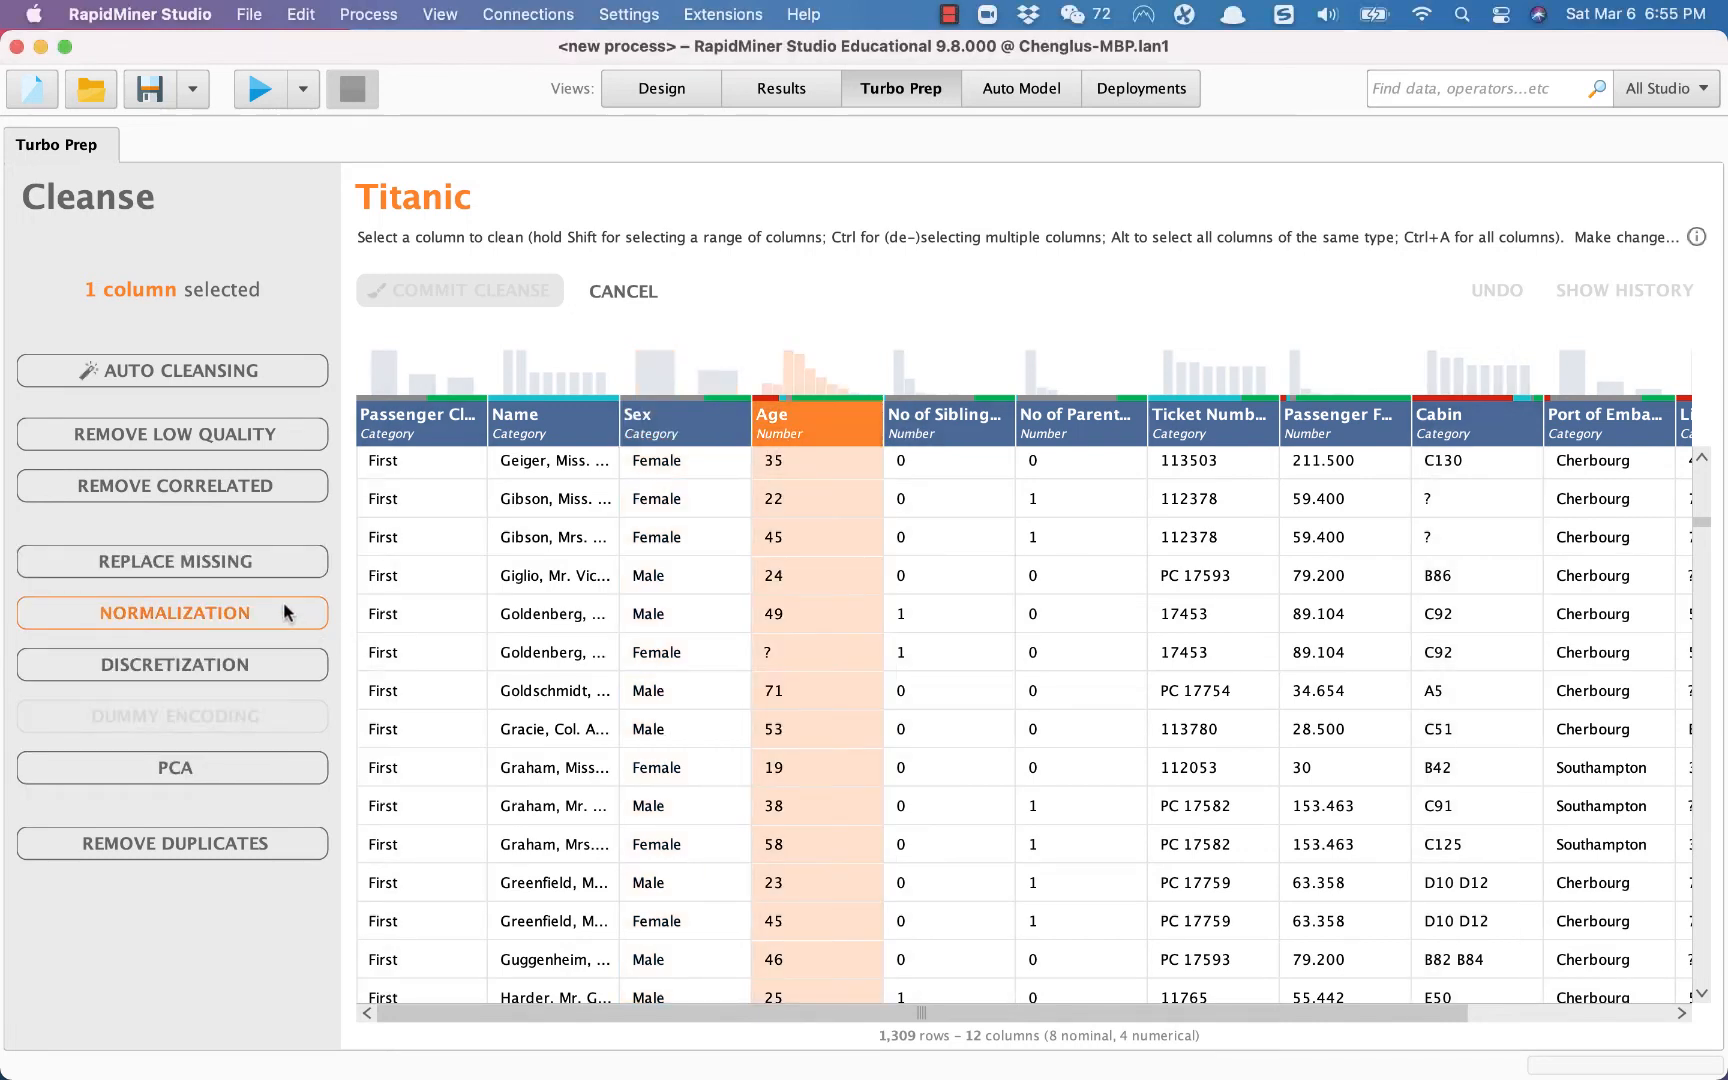
pyautogui.click(270, 612)
pyautogui.click(249, 660)
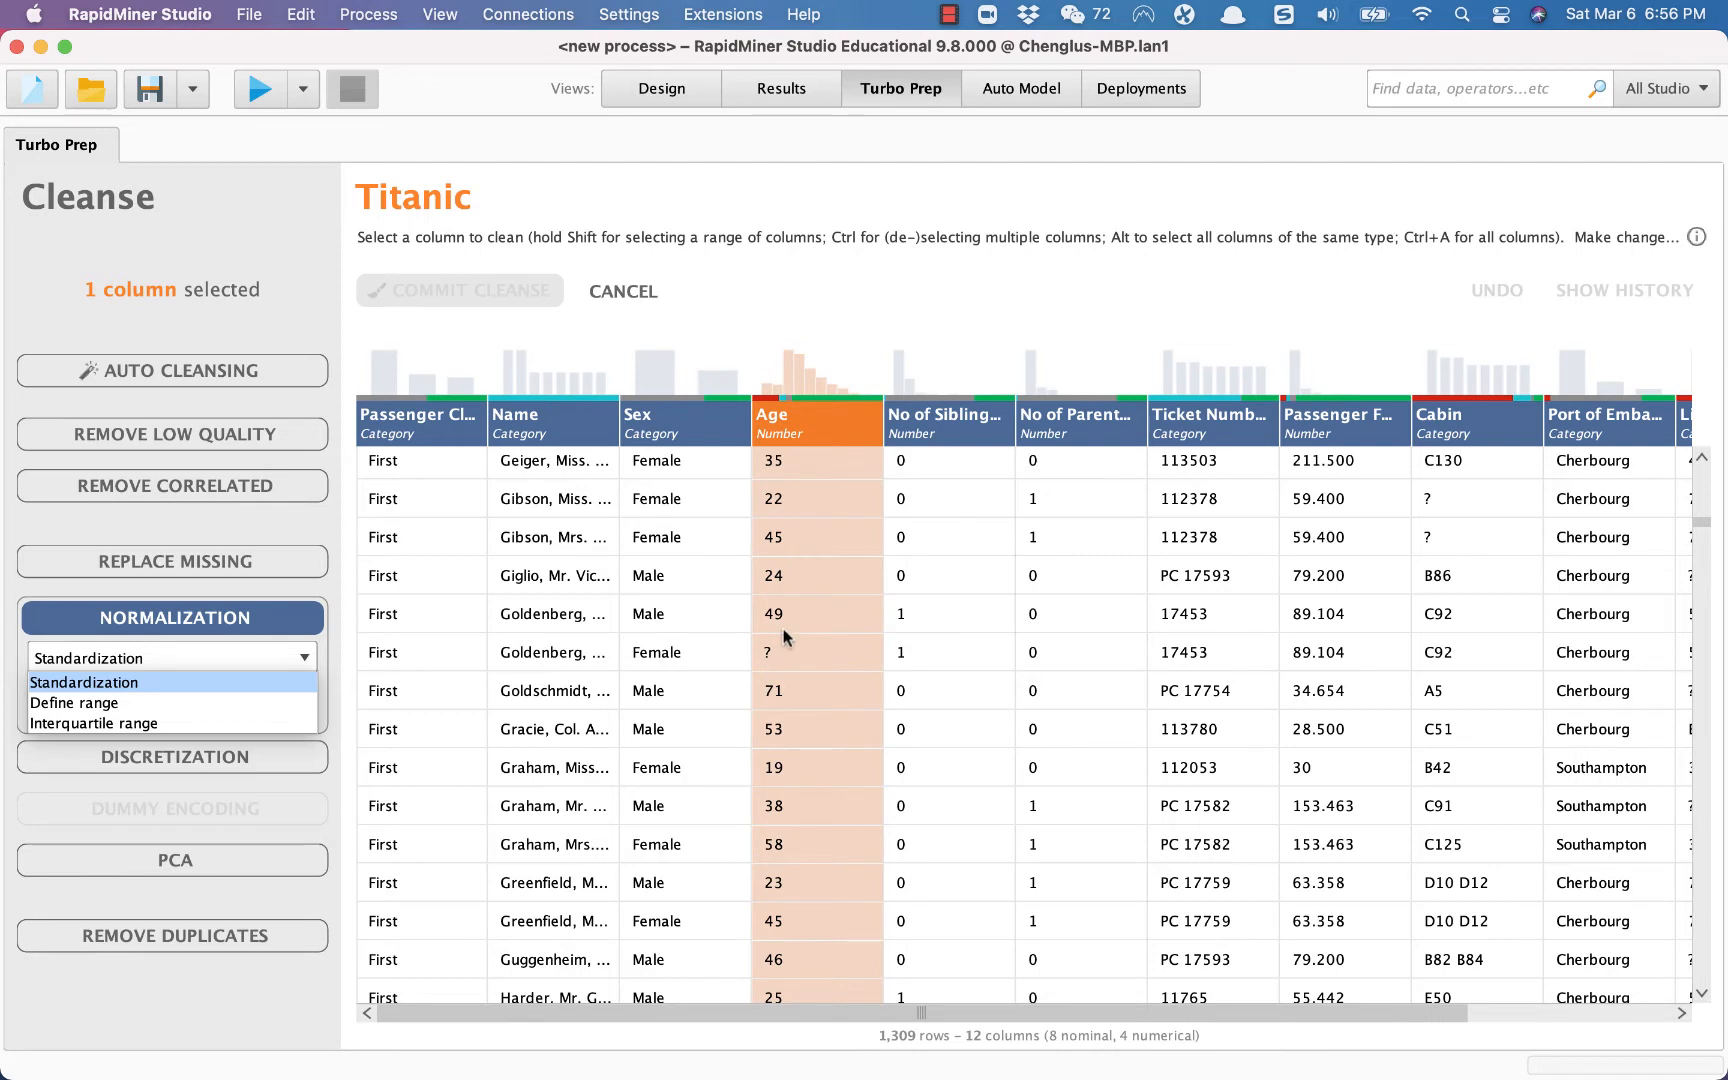
pyautogui.click(144, 620)
pyautogui.click(630, 512)
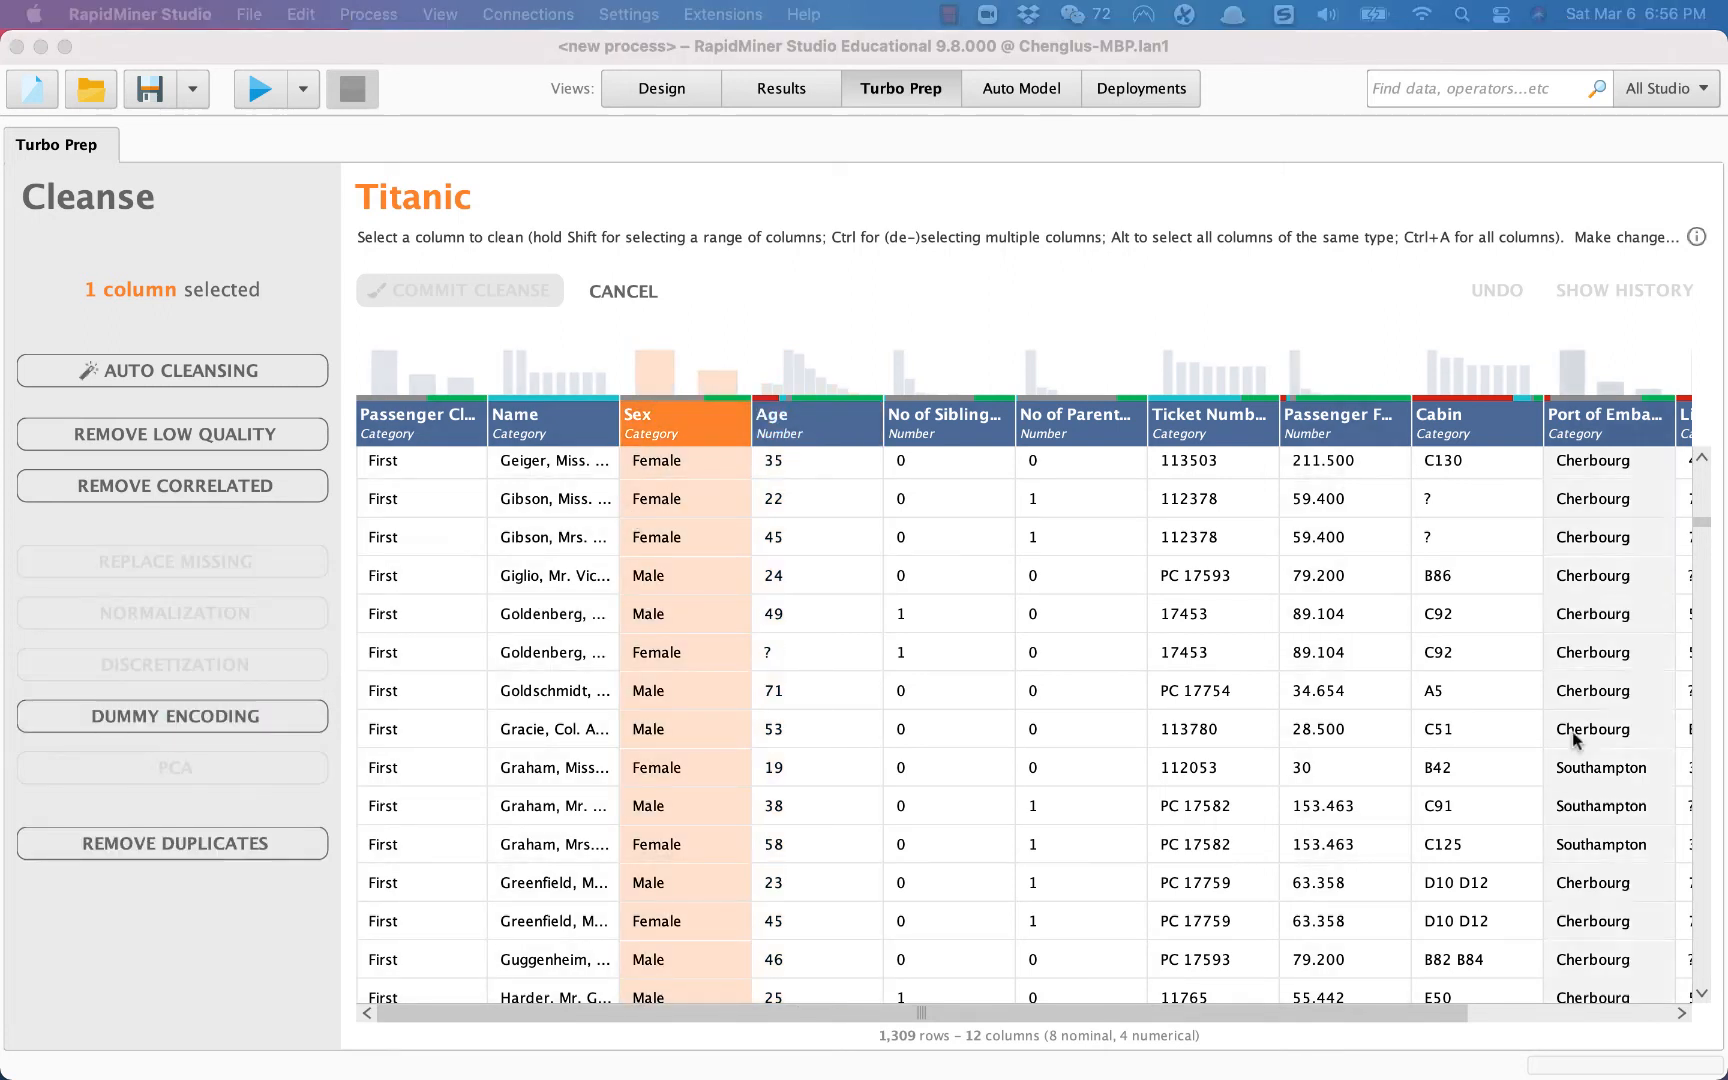
# - Open Discretization for the Age column and review its number-of-bins setting and binning methods, keeping Equal ranges
pyautogui.click(771, 425)
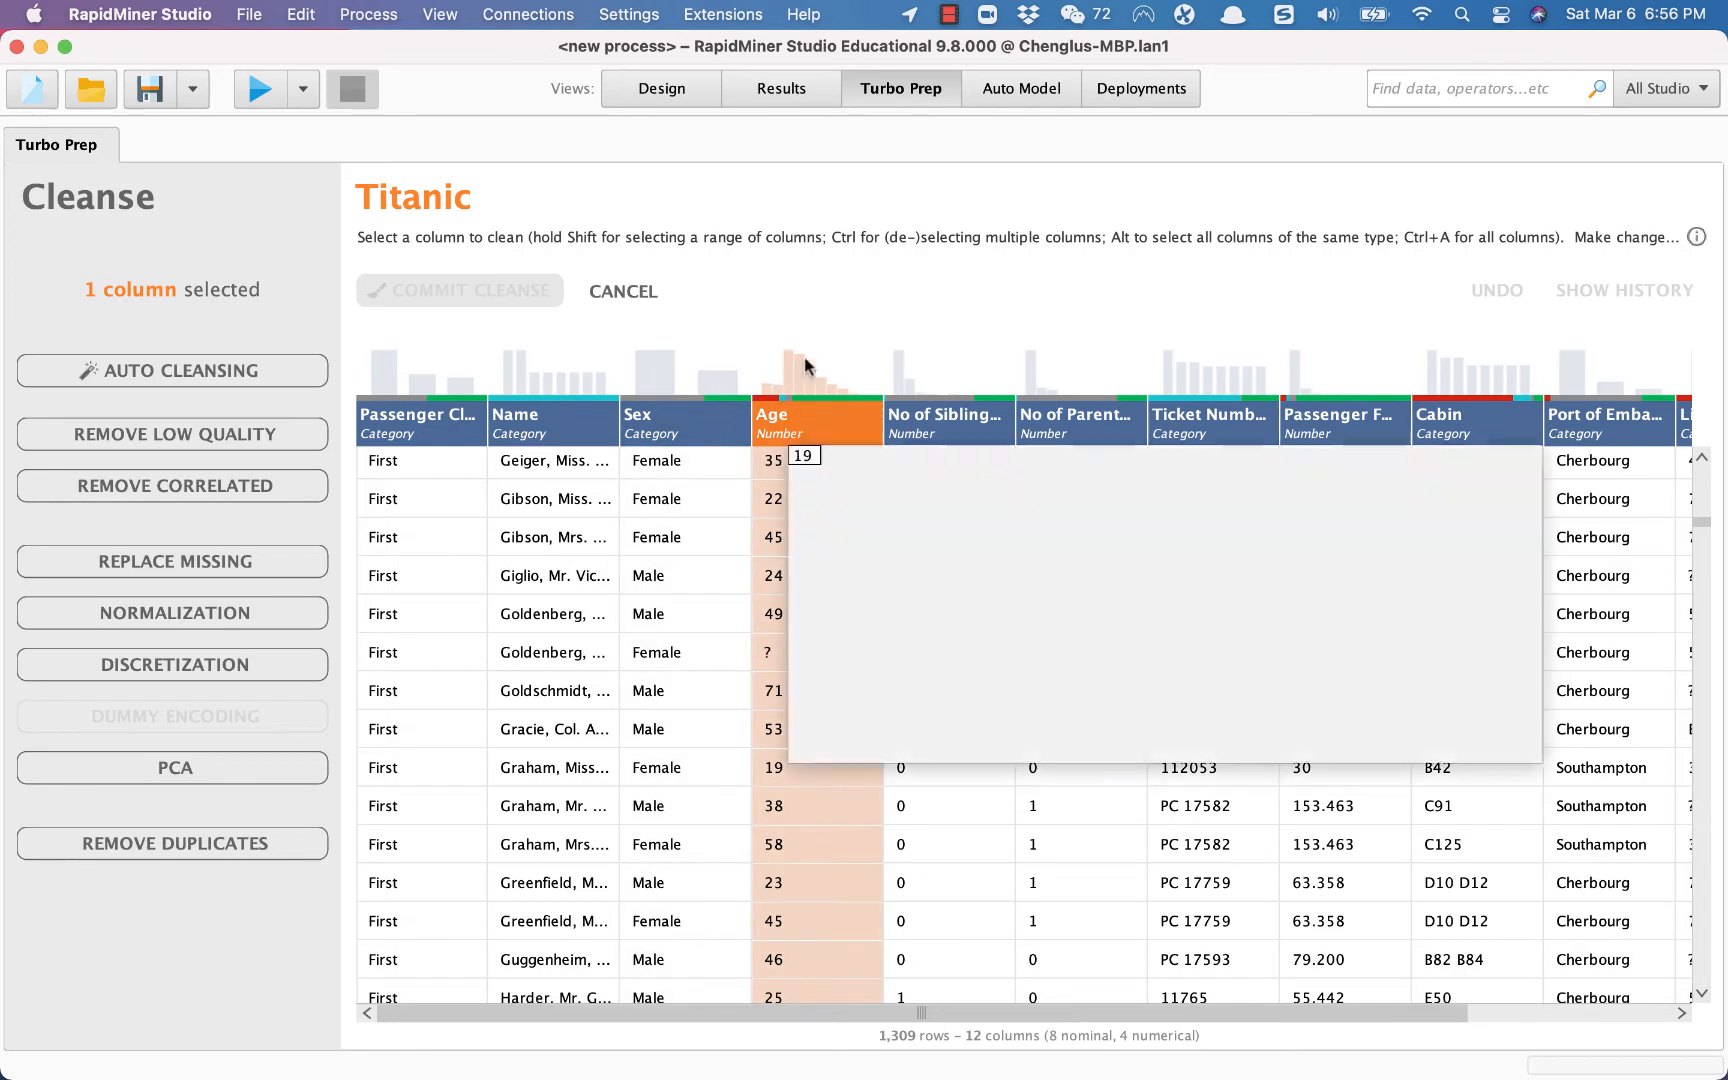
pyautogui.moveTo(814, 440)
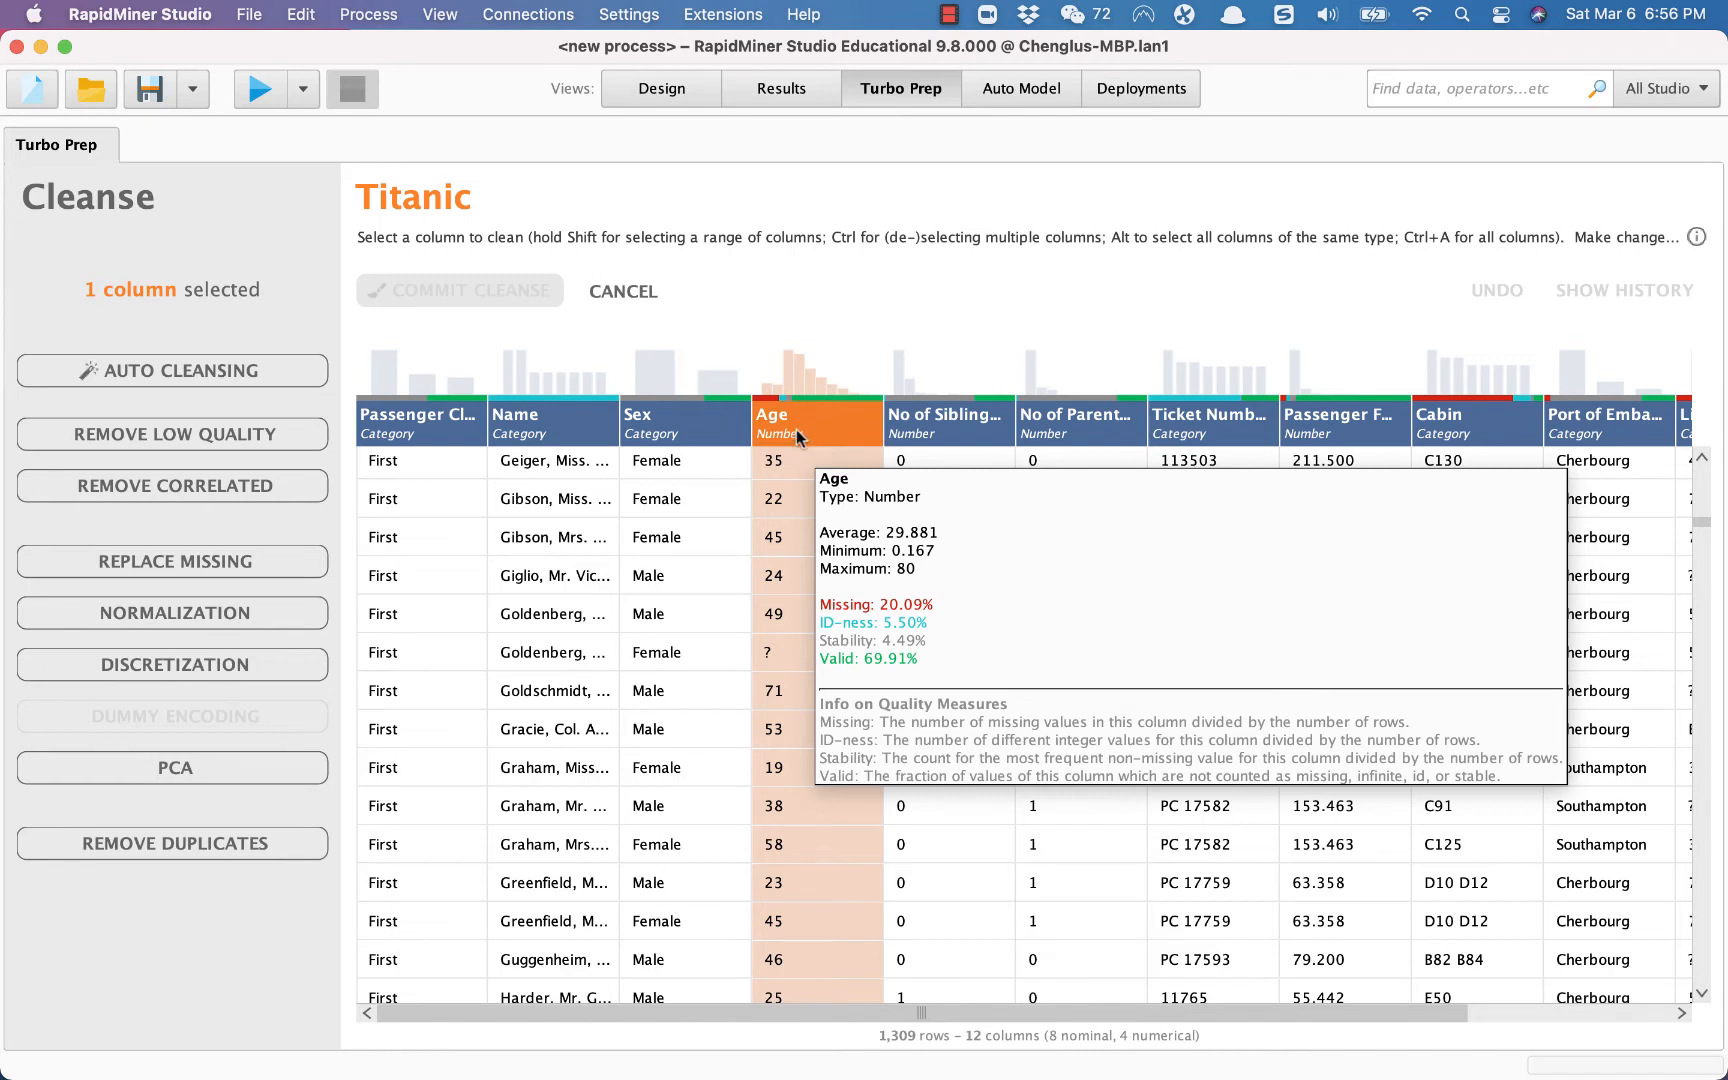
pyautogui.click(213, 665)
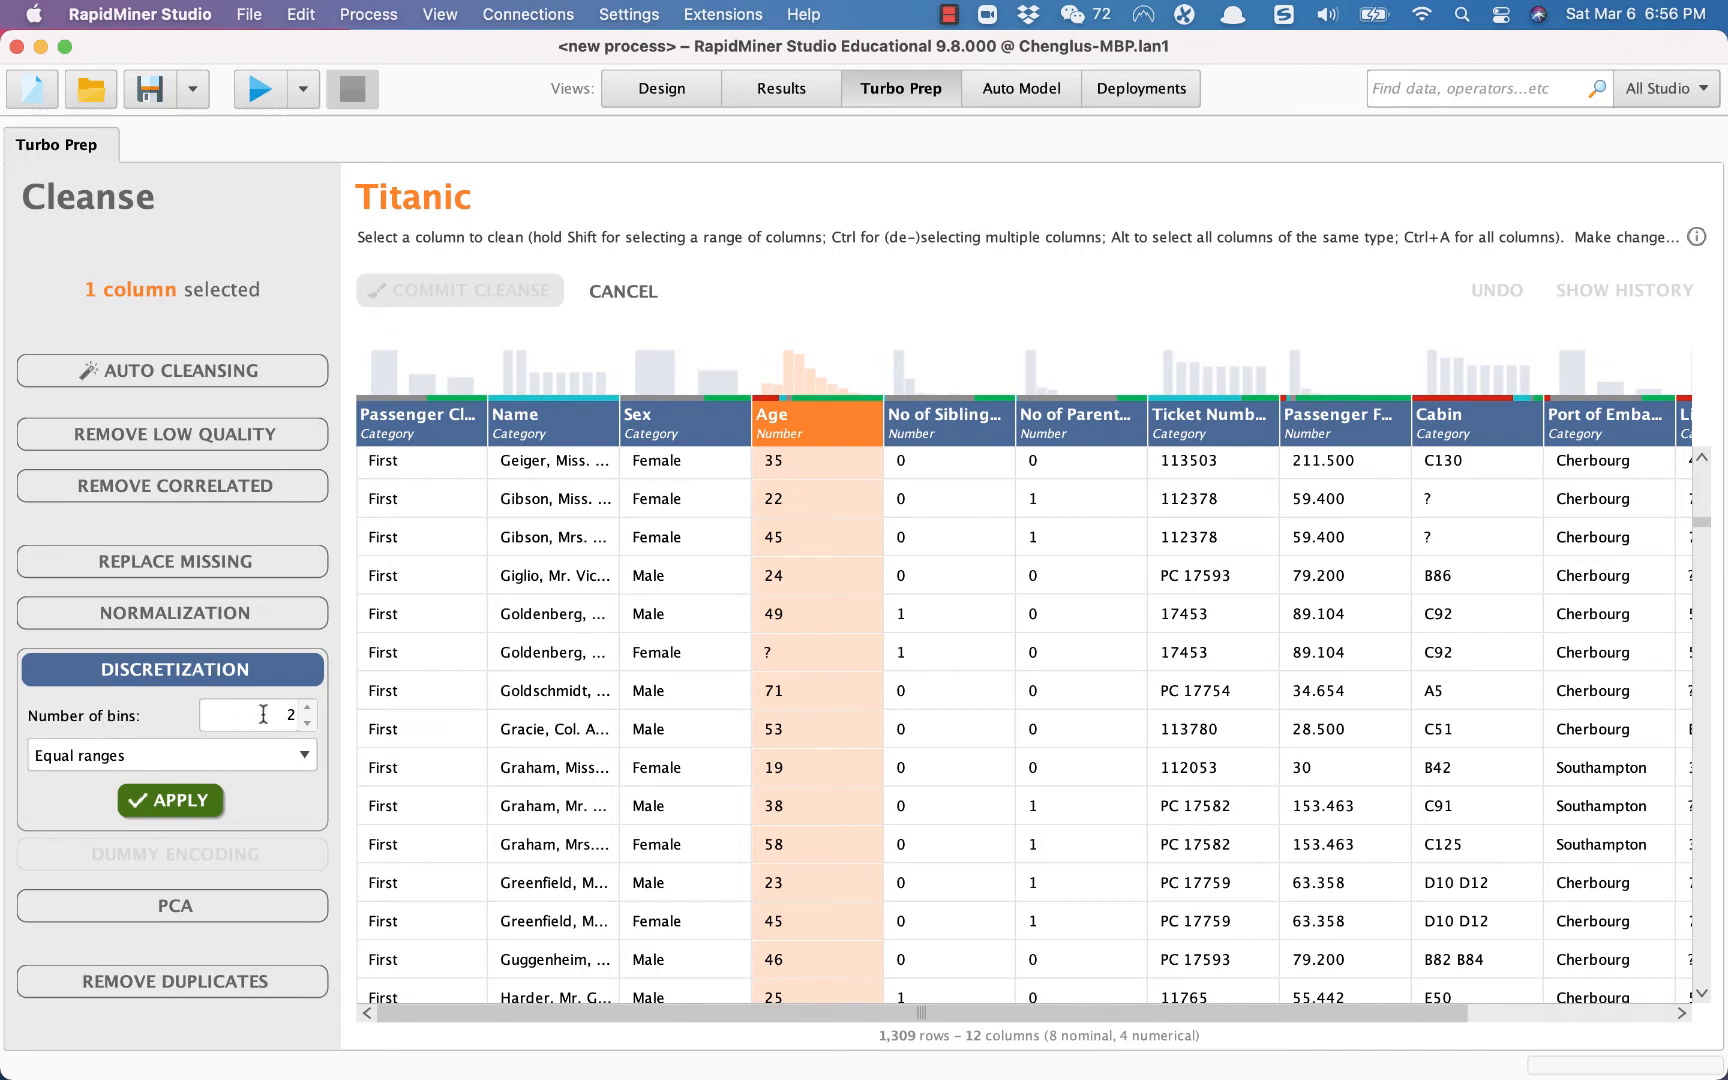
pyautogui.click(190, 756)
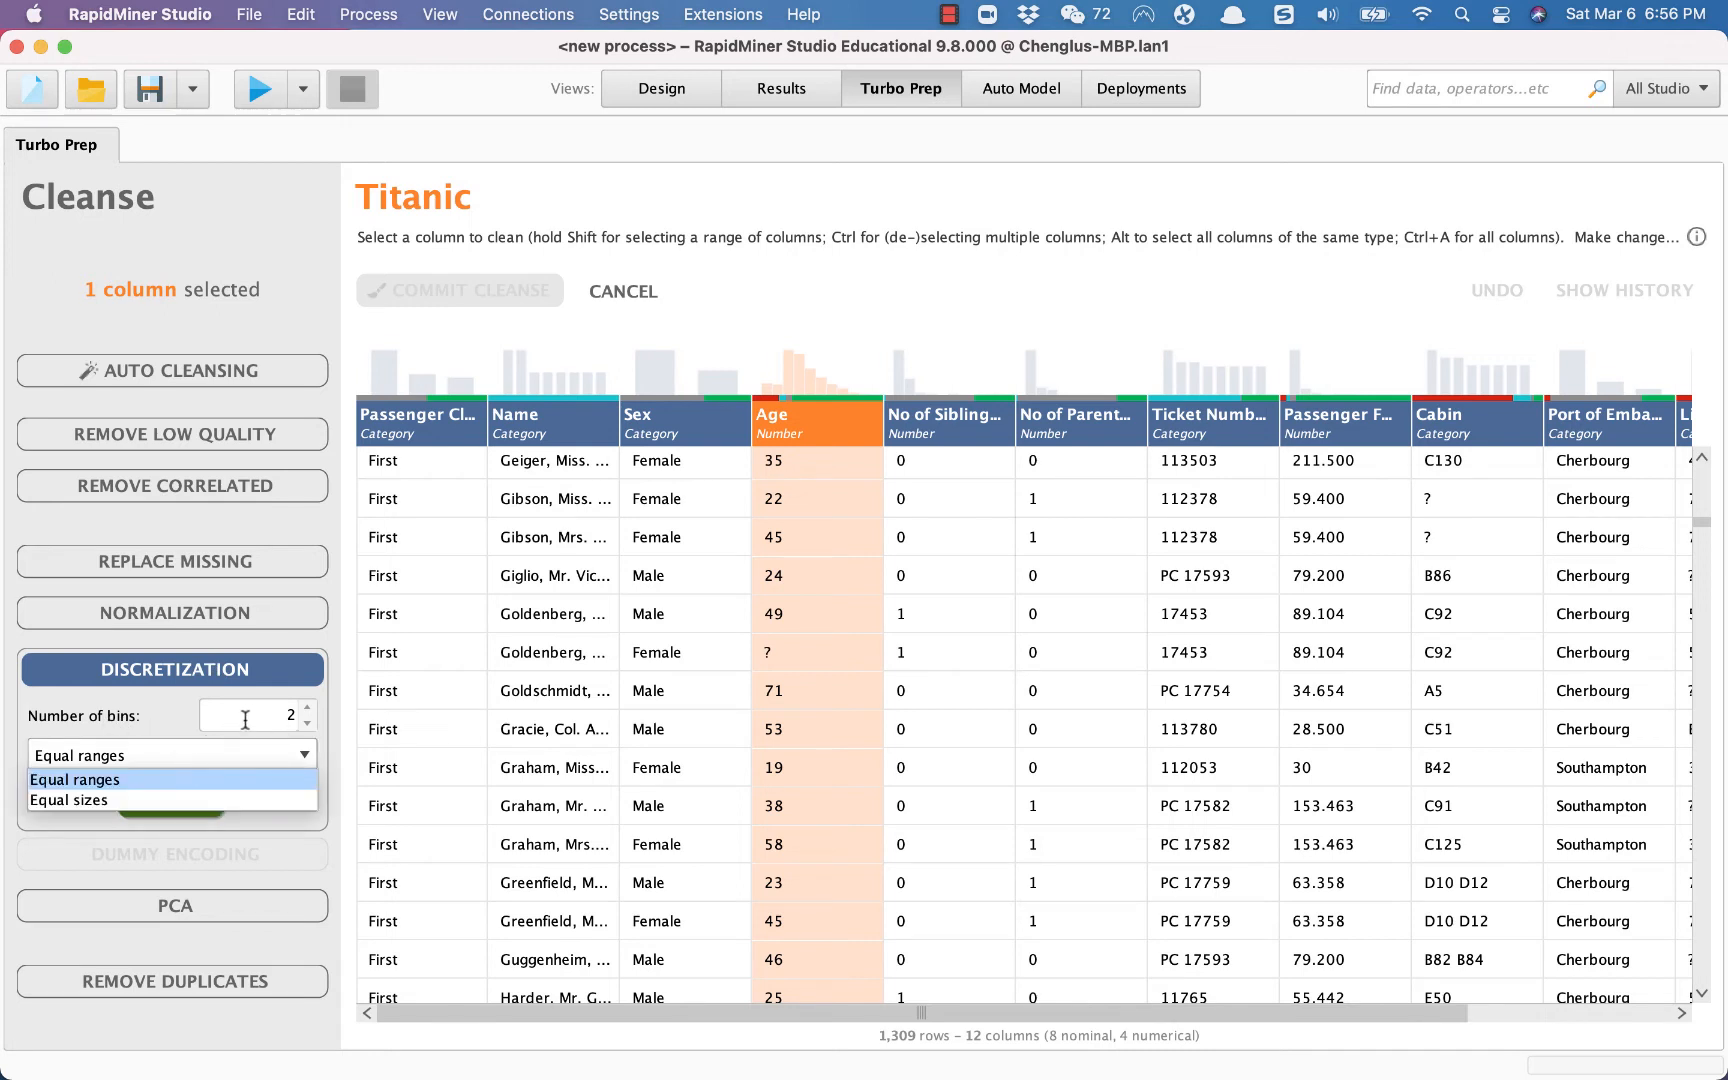
pyautogui.click(247, 720)
pyautogui.moveTo(273, 718); pyautogui.dragTo(296, 718)
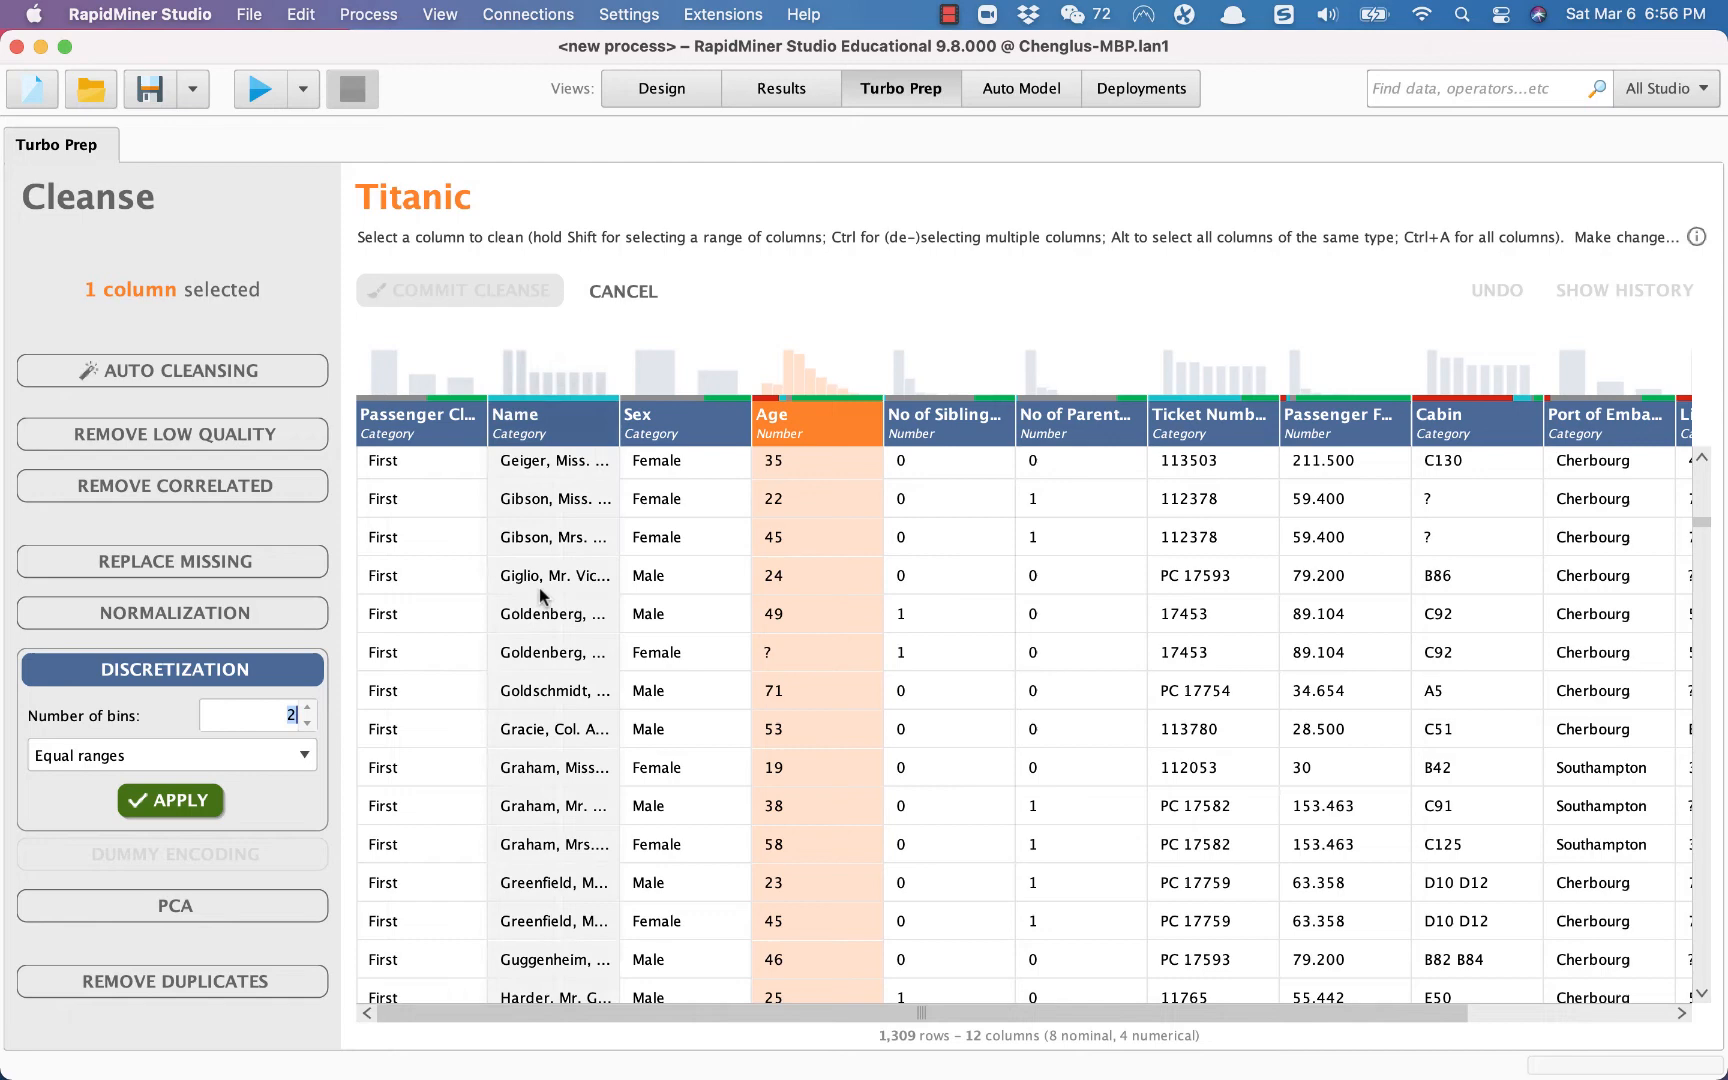
# - Examine the Age column's distribution and statistics in its column details
pyautogui.rightClick(795, 423)
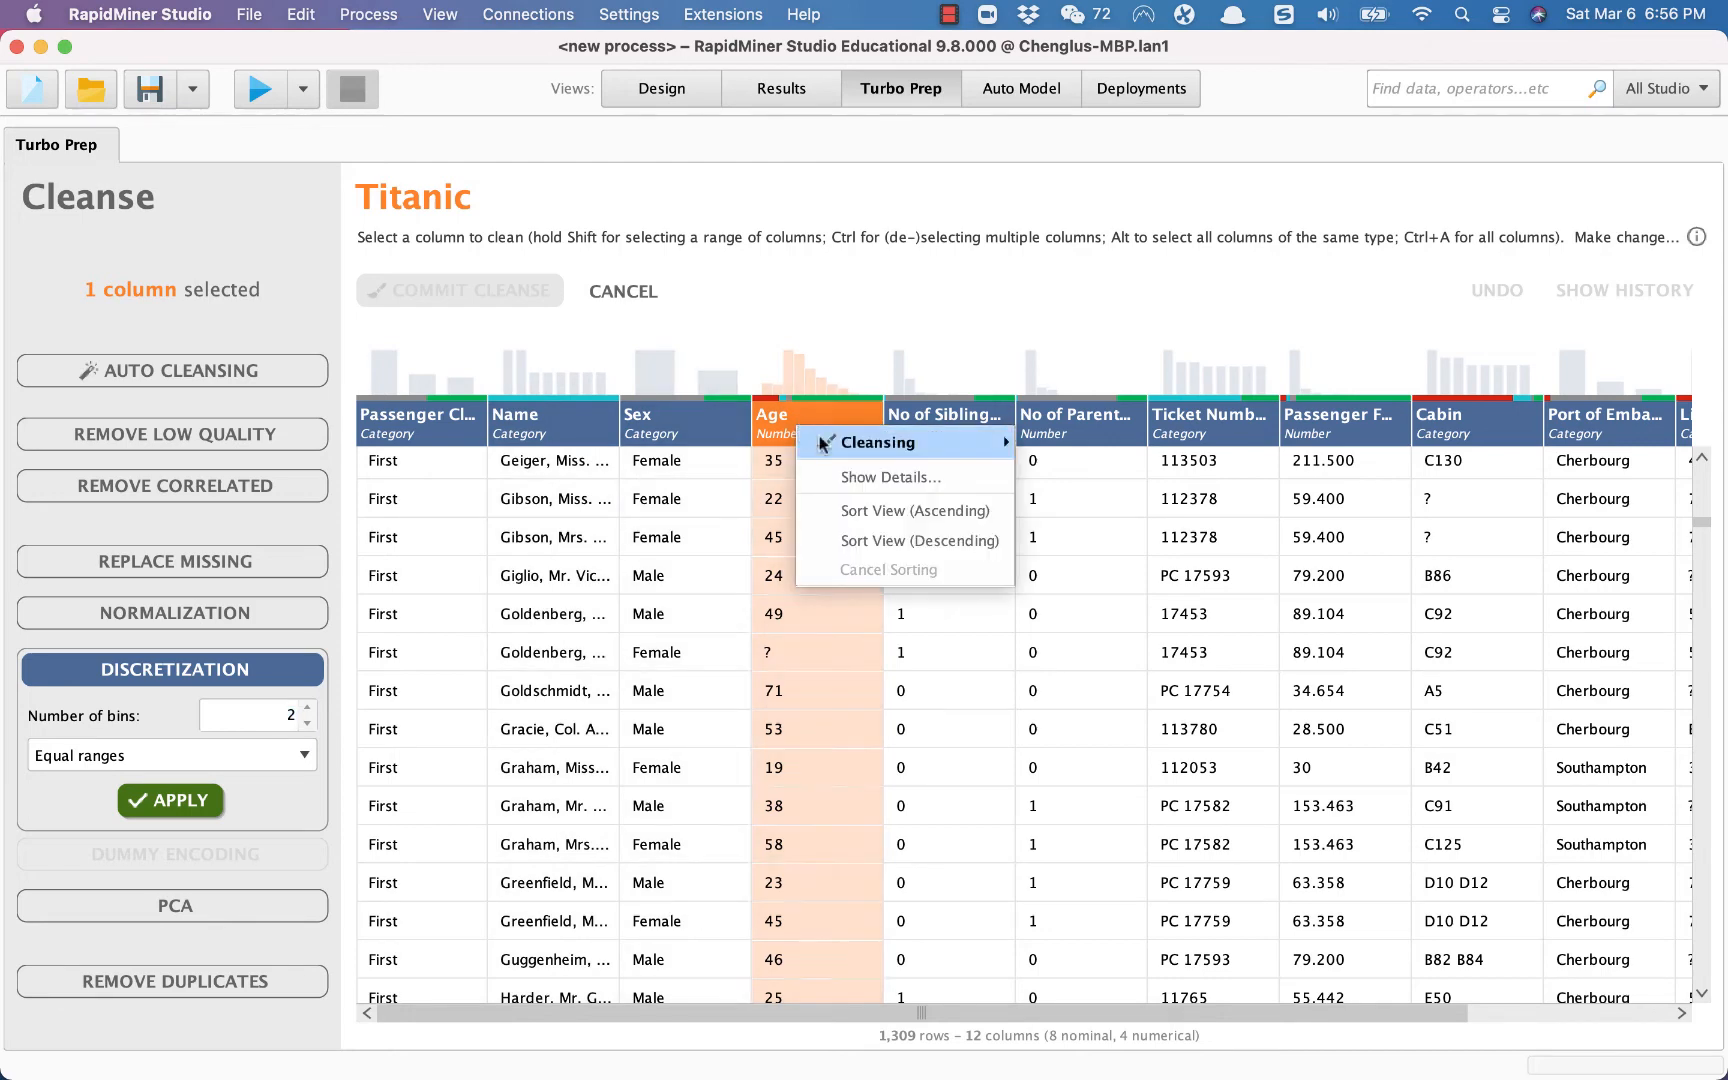
pyautogui.click(887, 479)
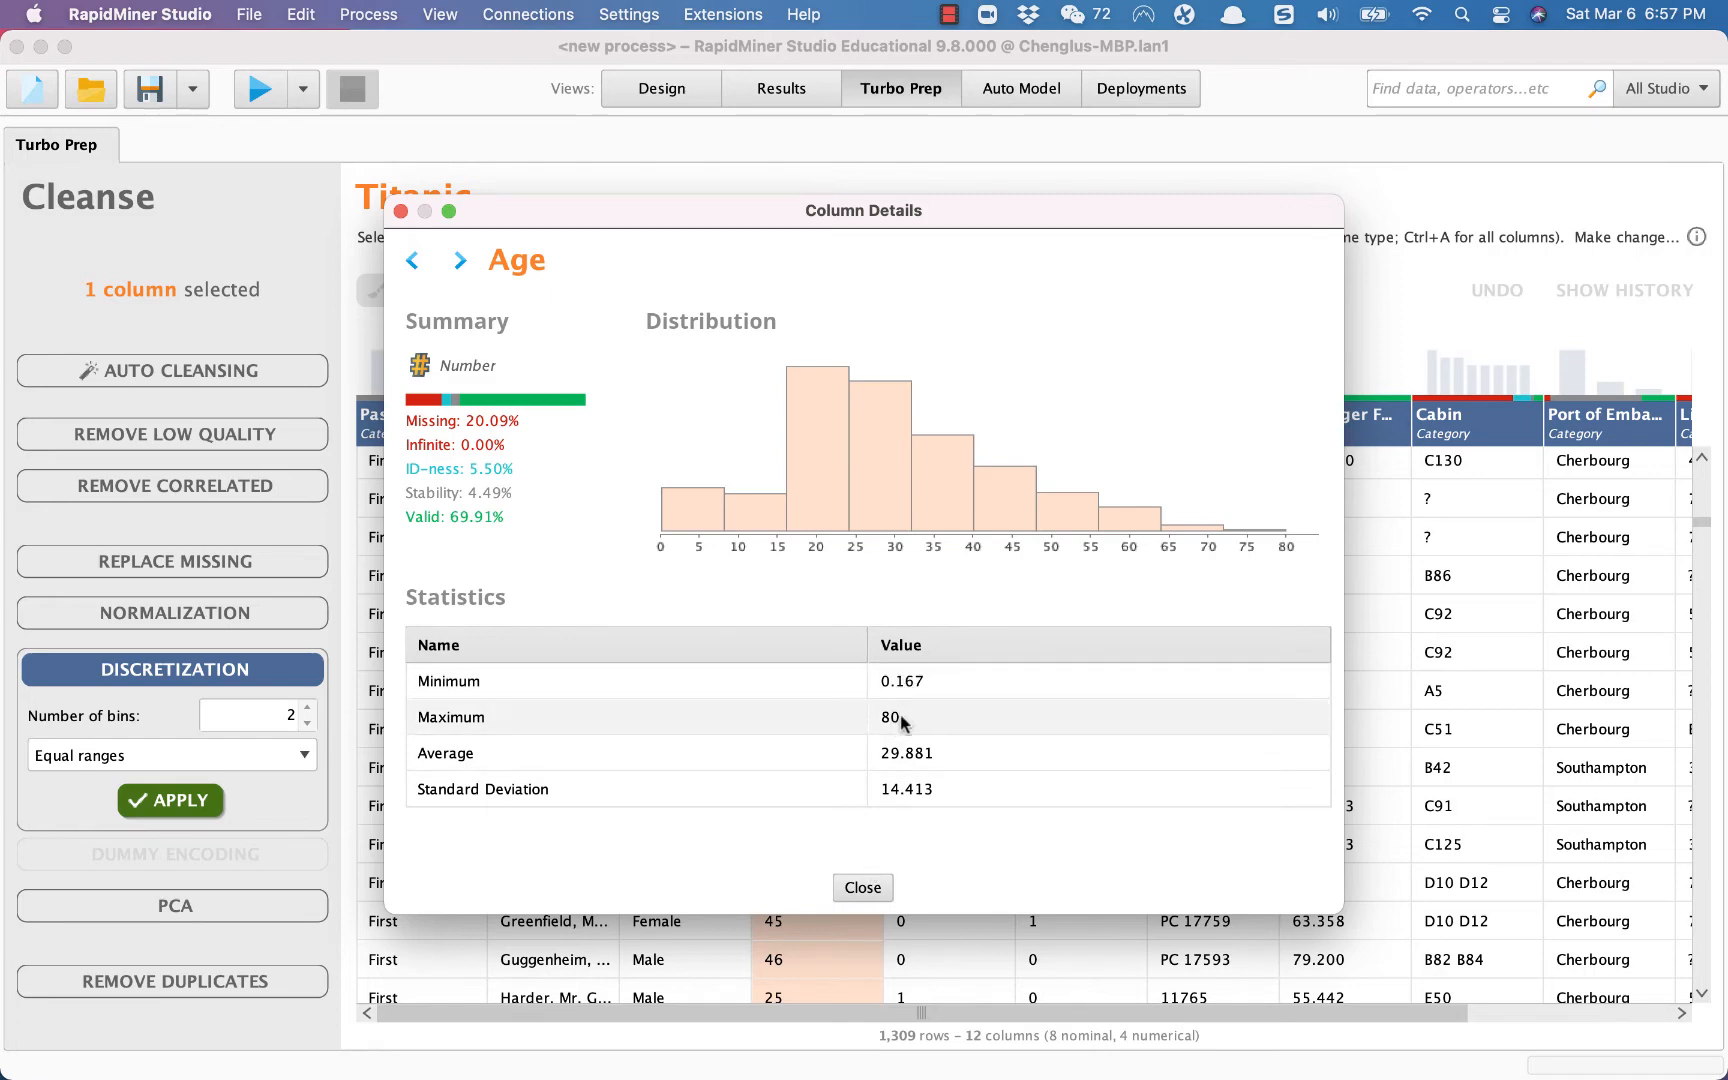
pyautogui.click(862, 887)
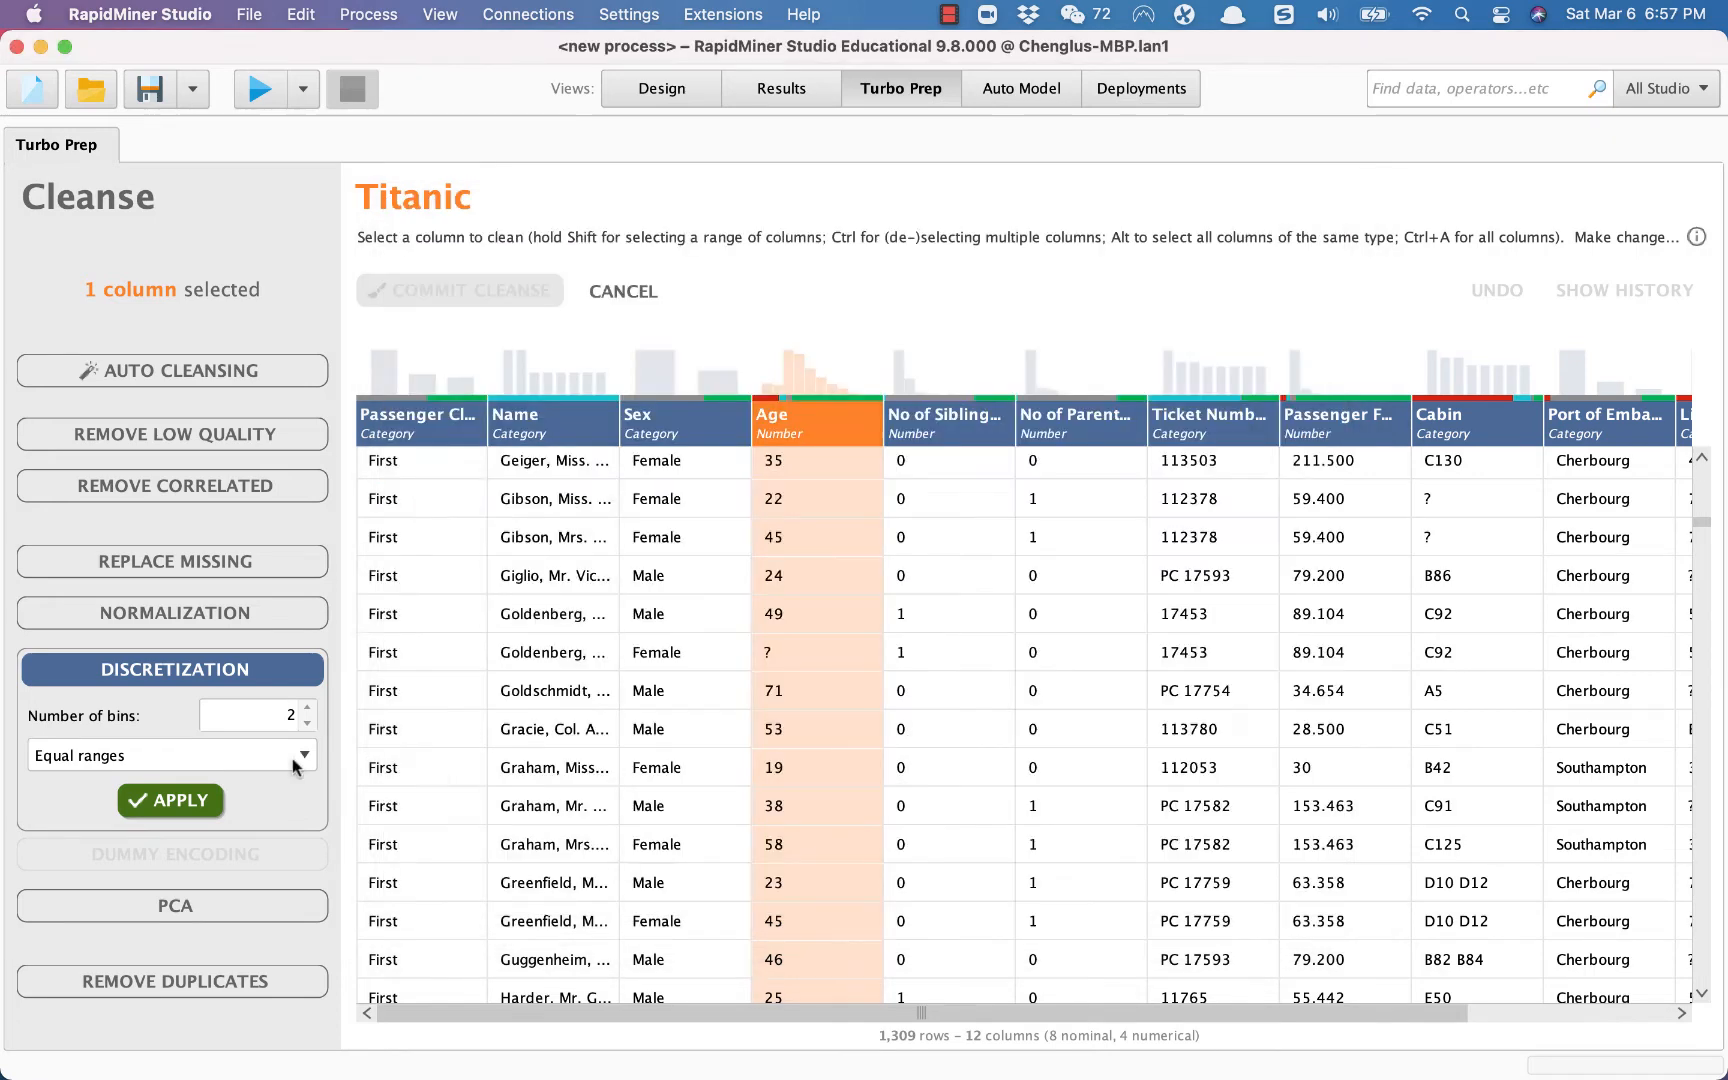
# - Discretize the Age column into 8 bins using Equal ranges
pyautogui.click(284, 704)
pyautogui.press('Right')
pyautogui.press('BackSpace')
pyautogui.write('8')
pyautogui.click(178, 802)
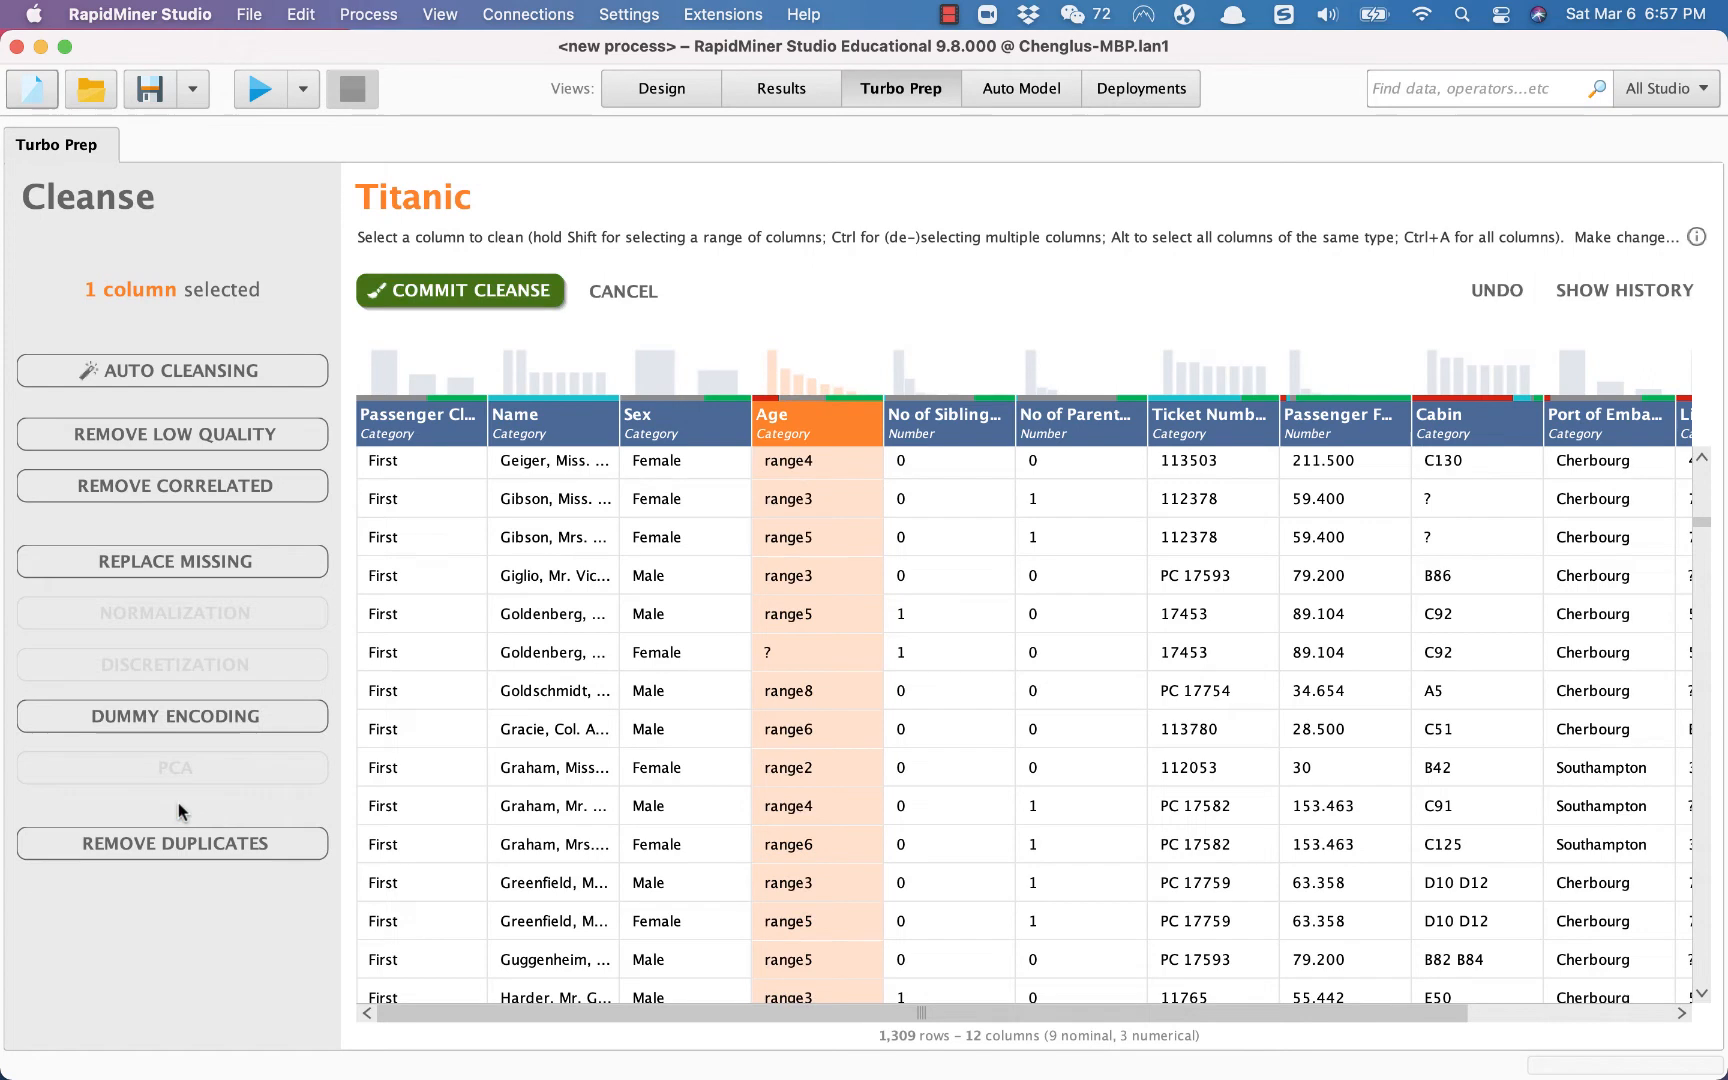
# - Examine the distinct range values and their distribution in the discretized Age column's details
pyautogui.rightClick(814, 421)
pyautogui.click(928, 476)
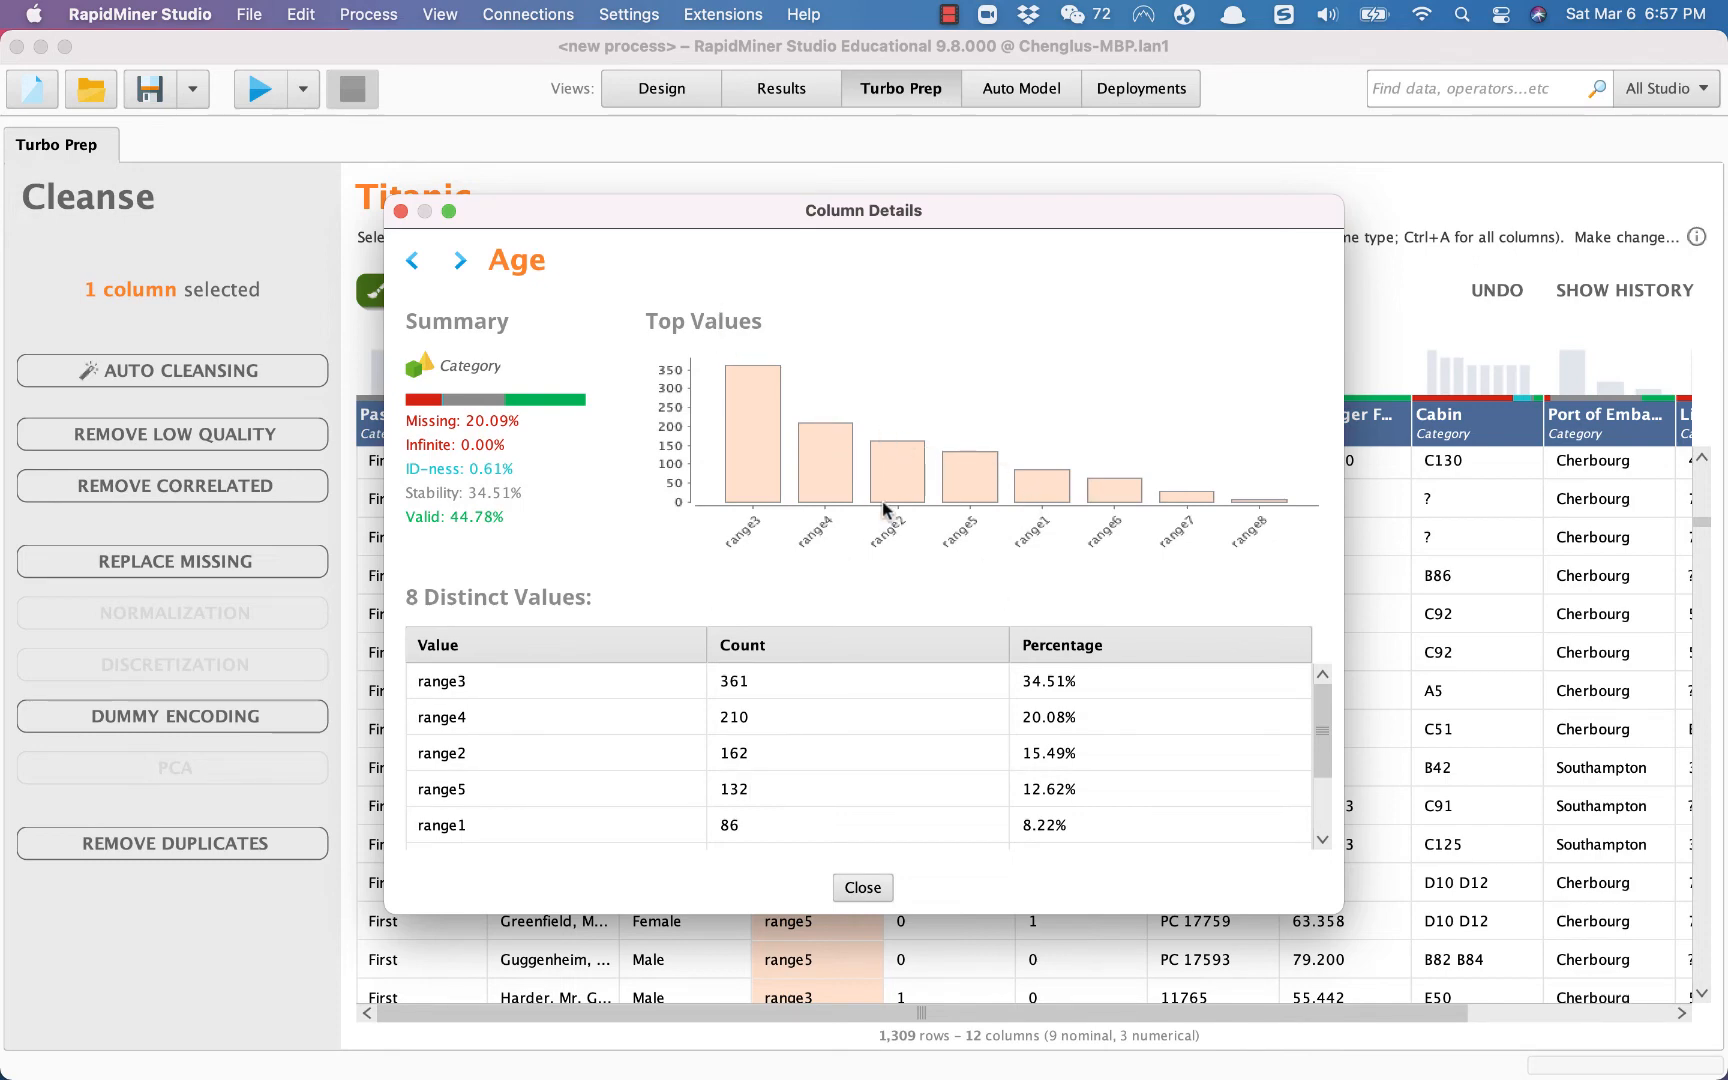
pyautogui.click(863, 886)
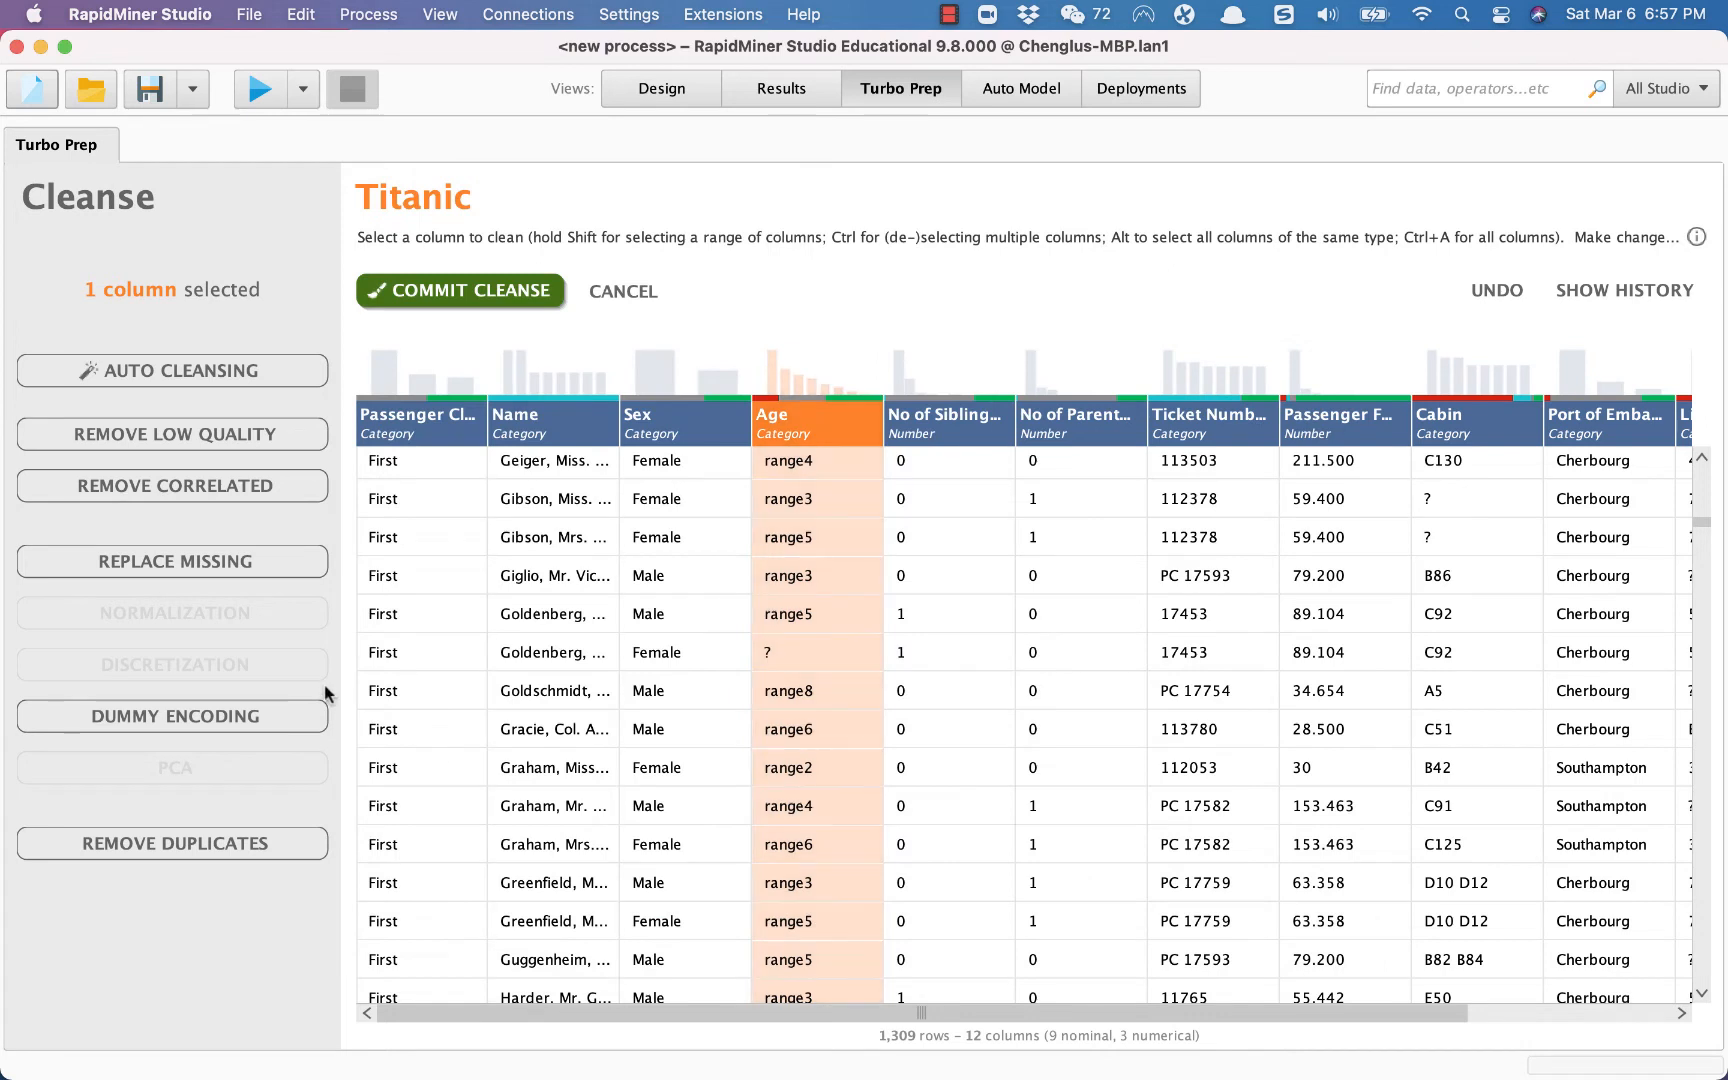
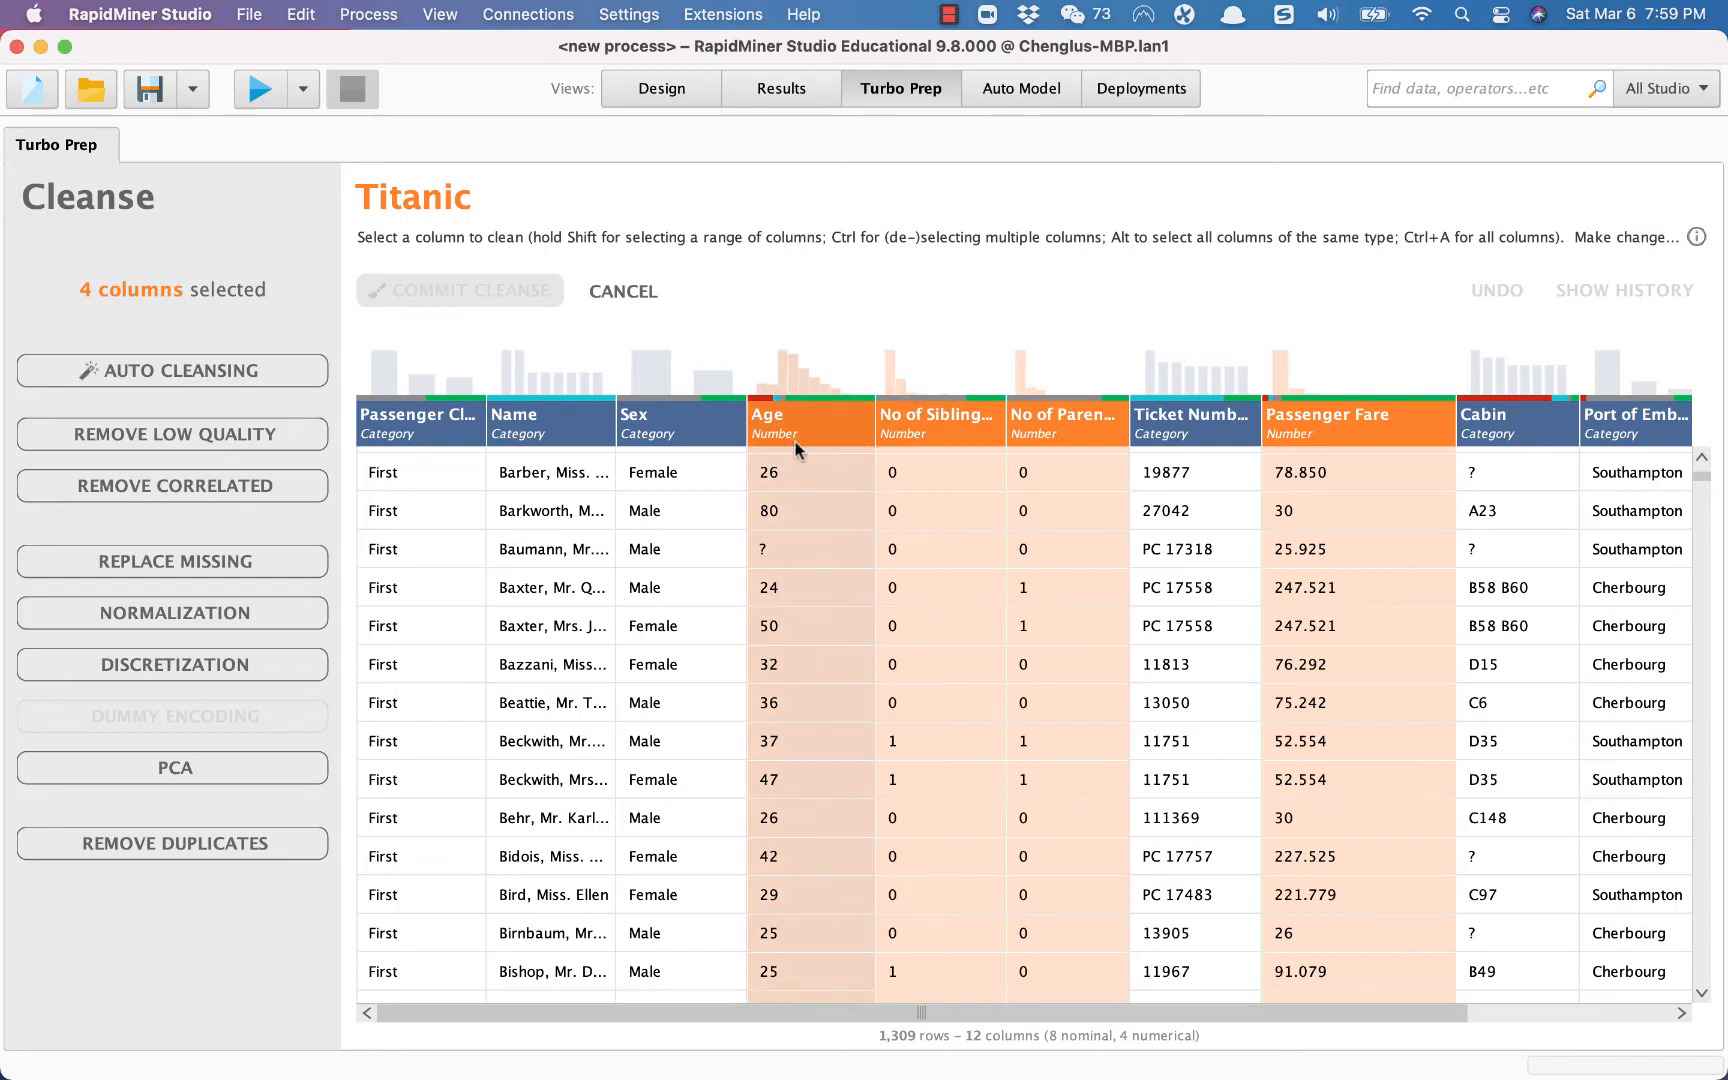
# - Apply PCA to all four number columns (Age, siblings or spouses, parents or children, Passenger Fare), keeping 0.95 of the variance
pyautogui.click(660, 440)
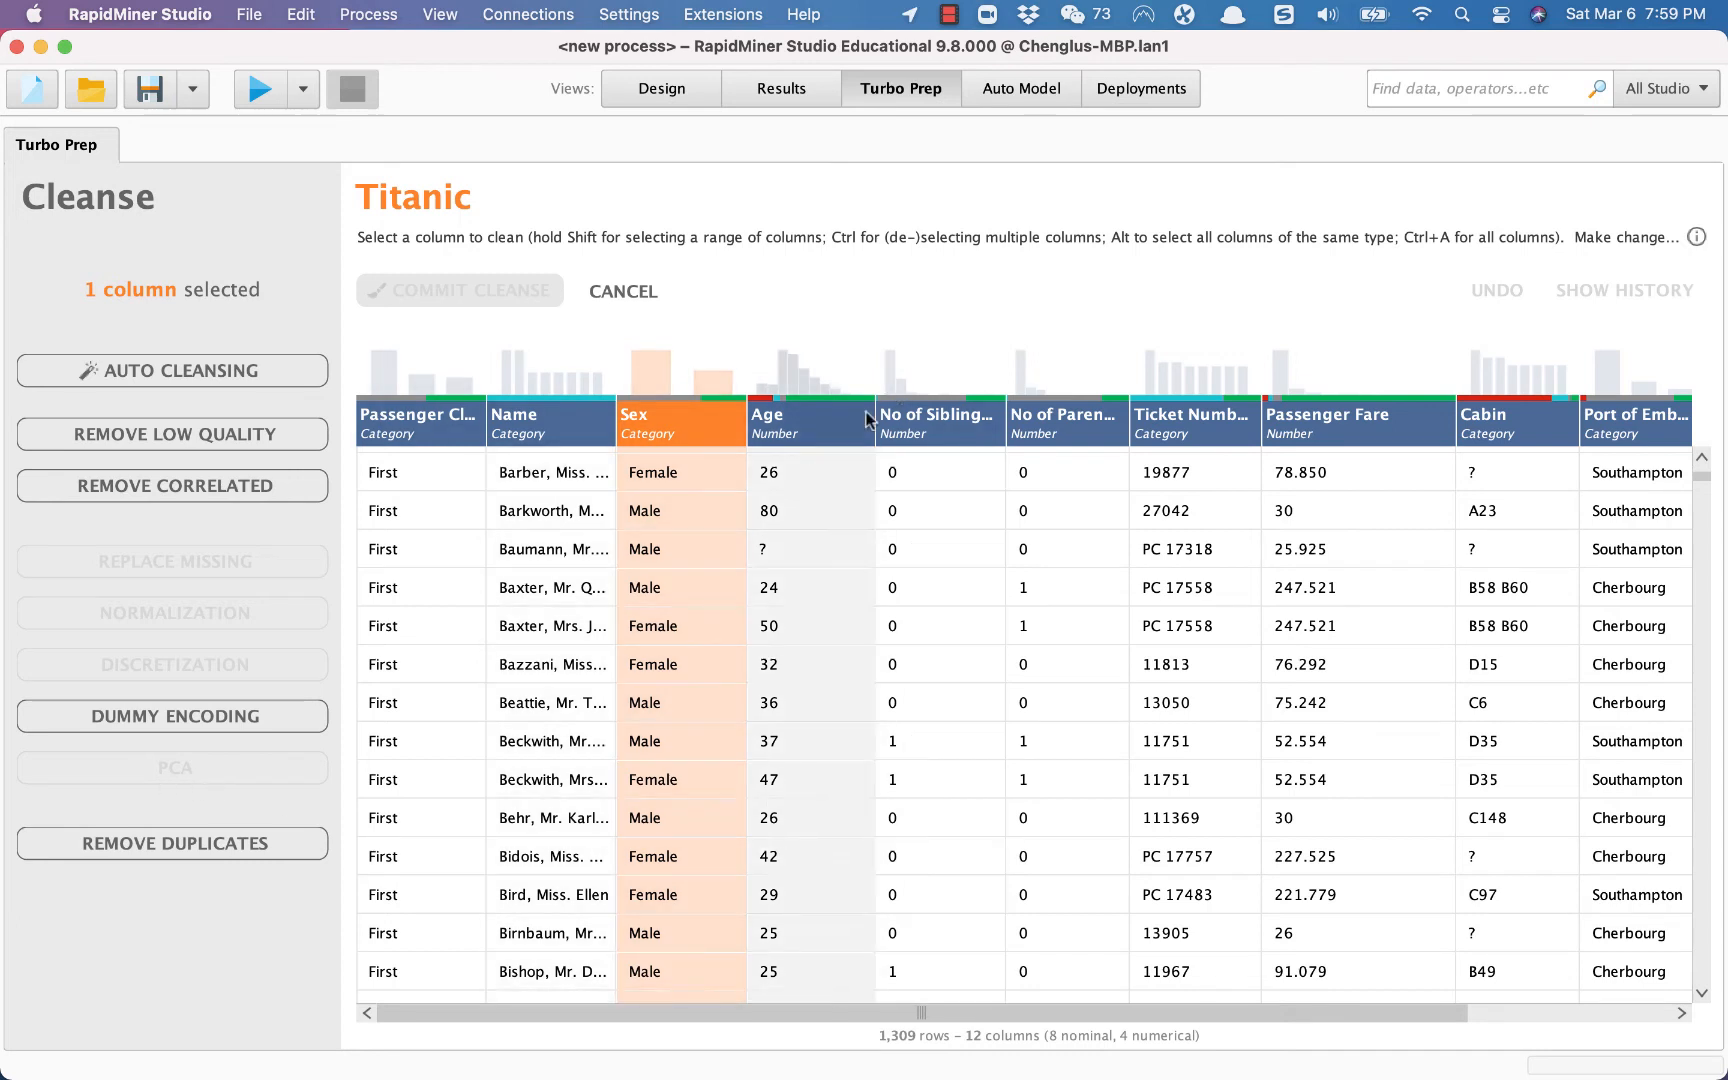
pyautogui.click(806, 440)
pyautogui.click(945, 439)
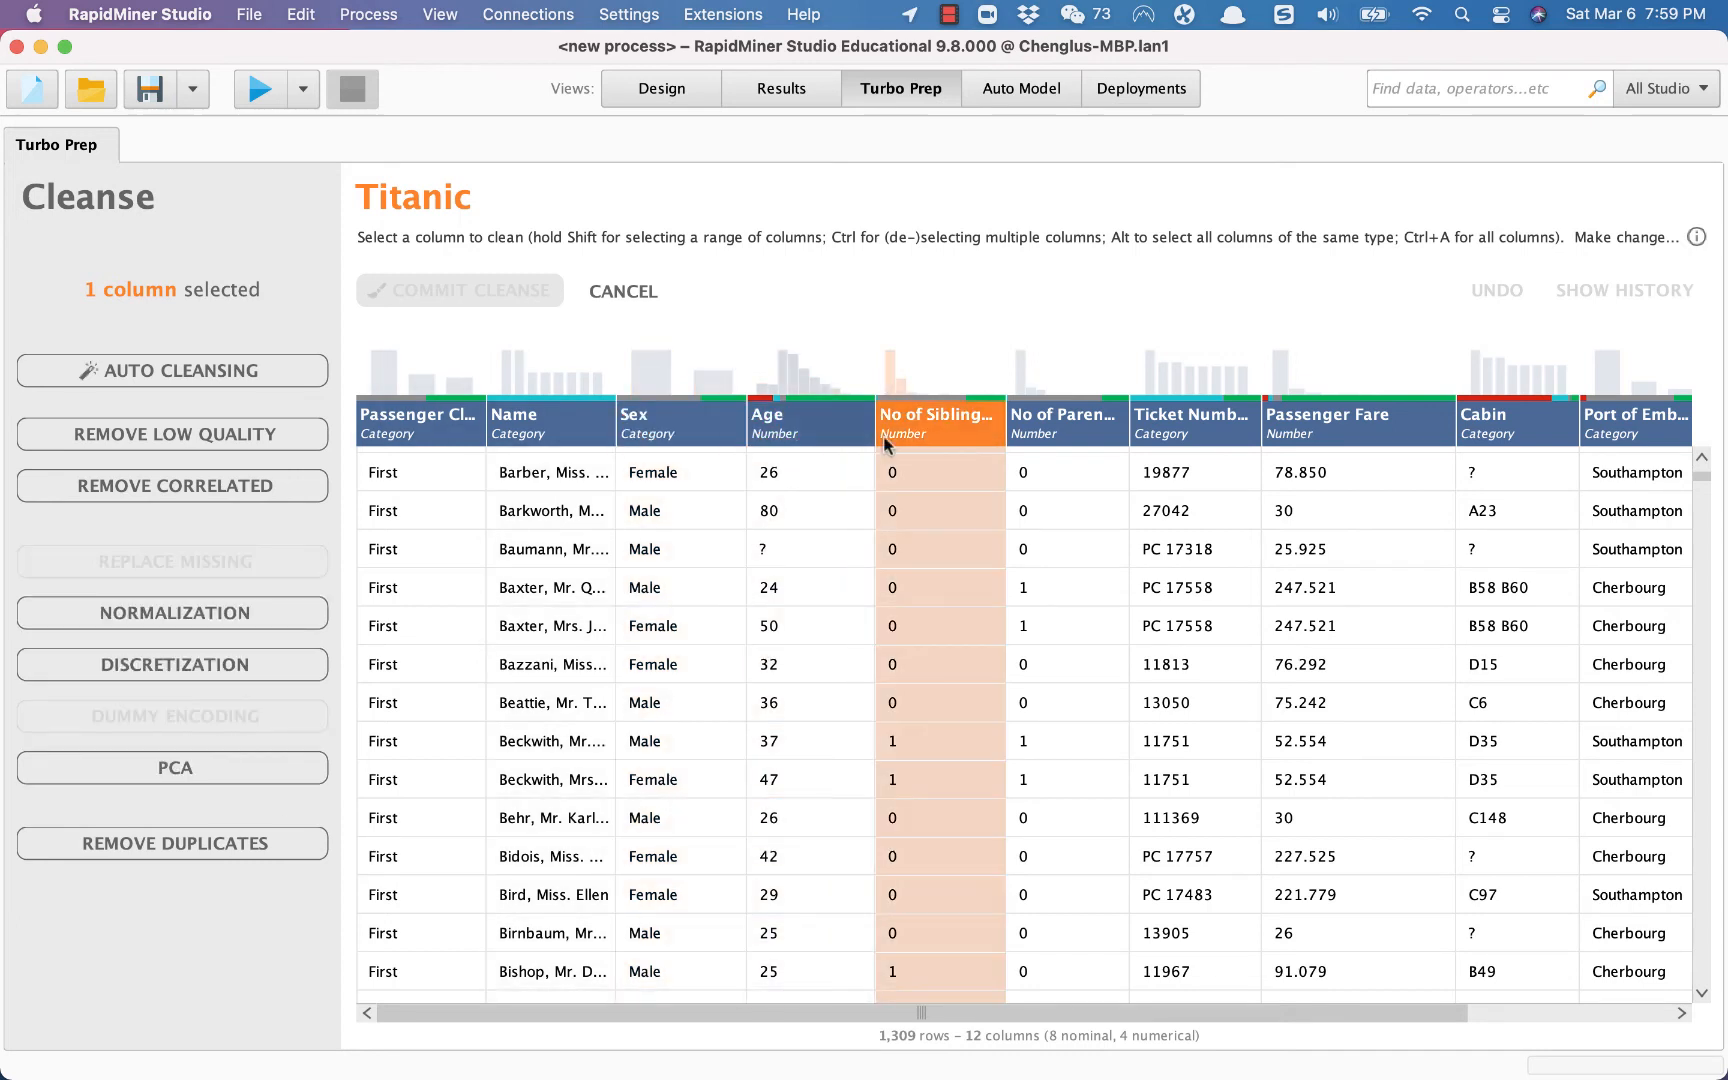
pyautogui.keyDown('shift'); pyautogui.click(1089, 433); pyautogui.keyUp('shift')
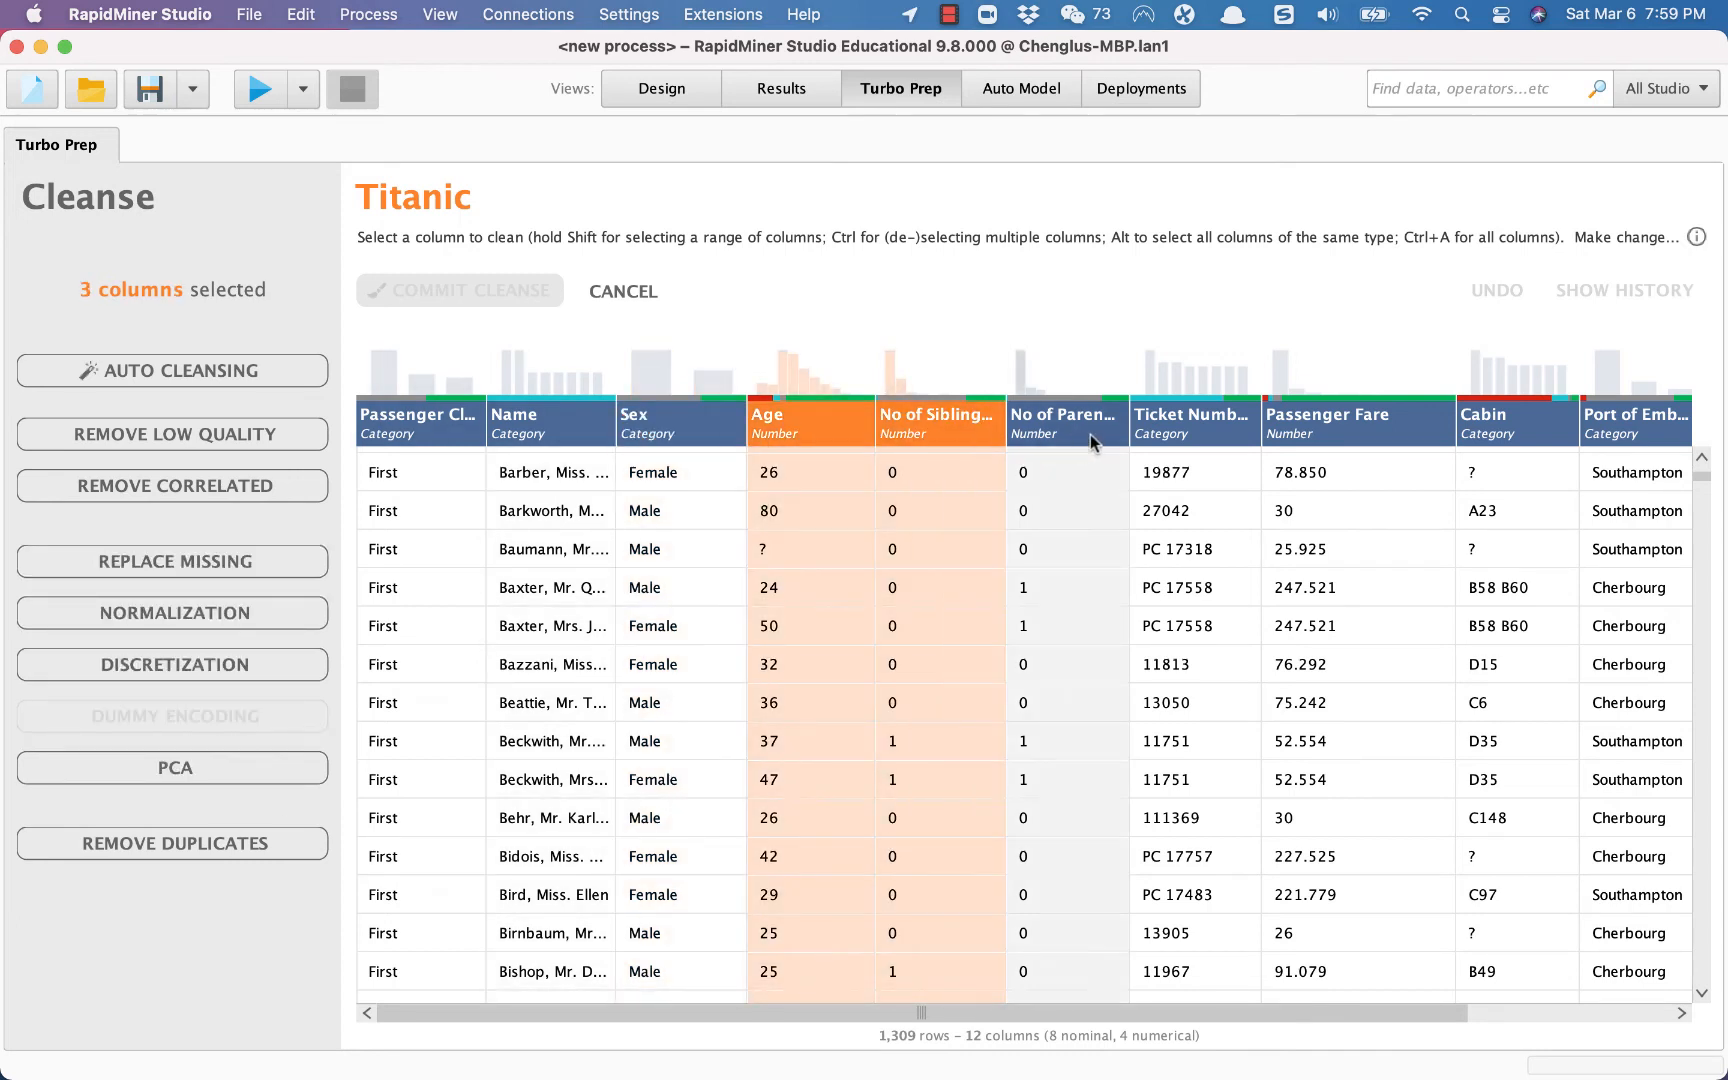
pyautogui.keyDown('alt'); pyautogui.click(1303, 420); pyautogui.keyUp('alt')
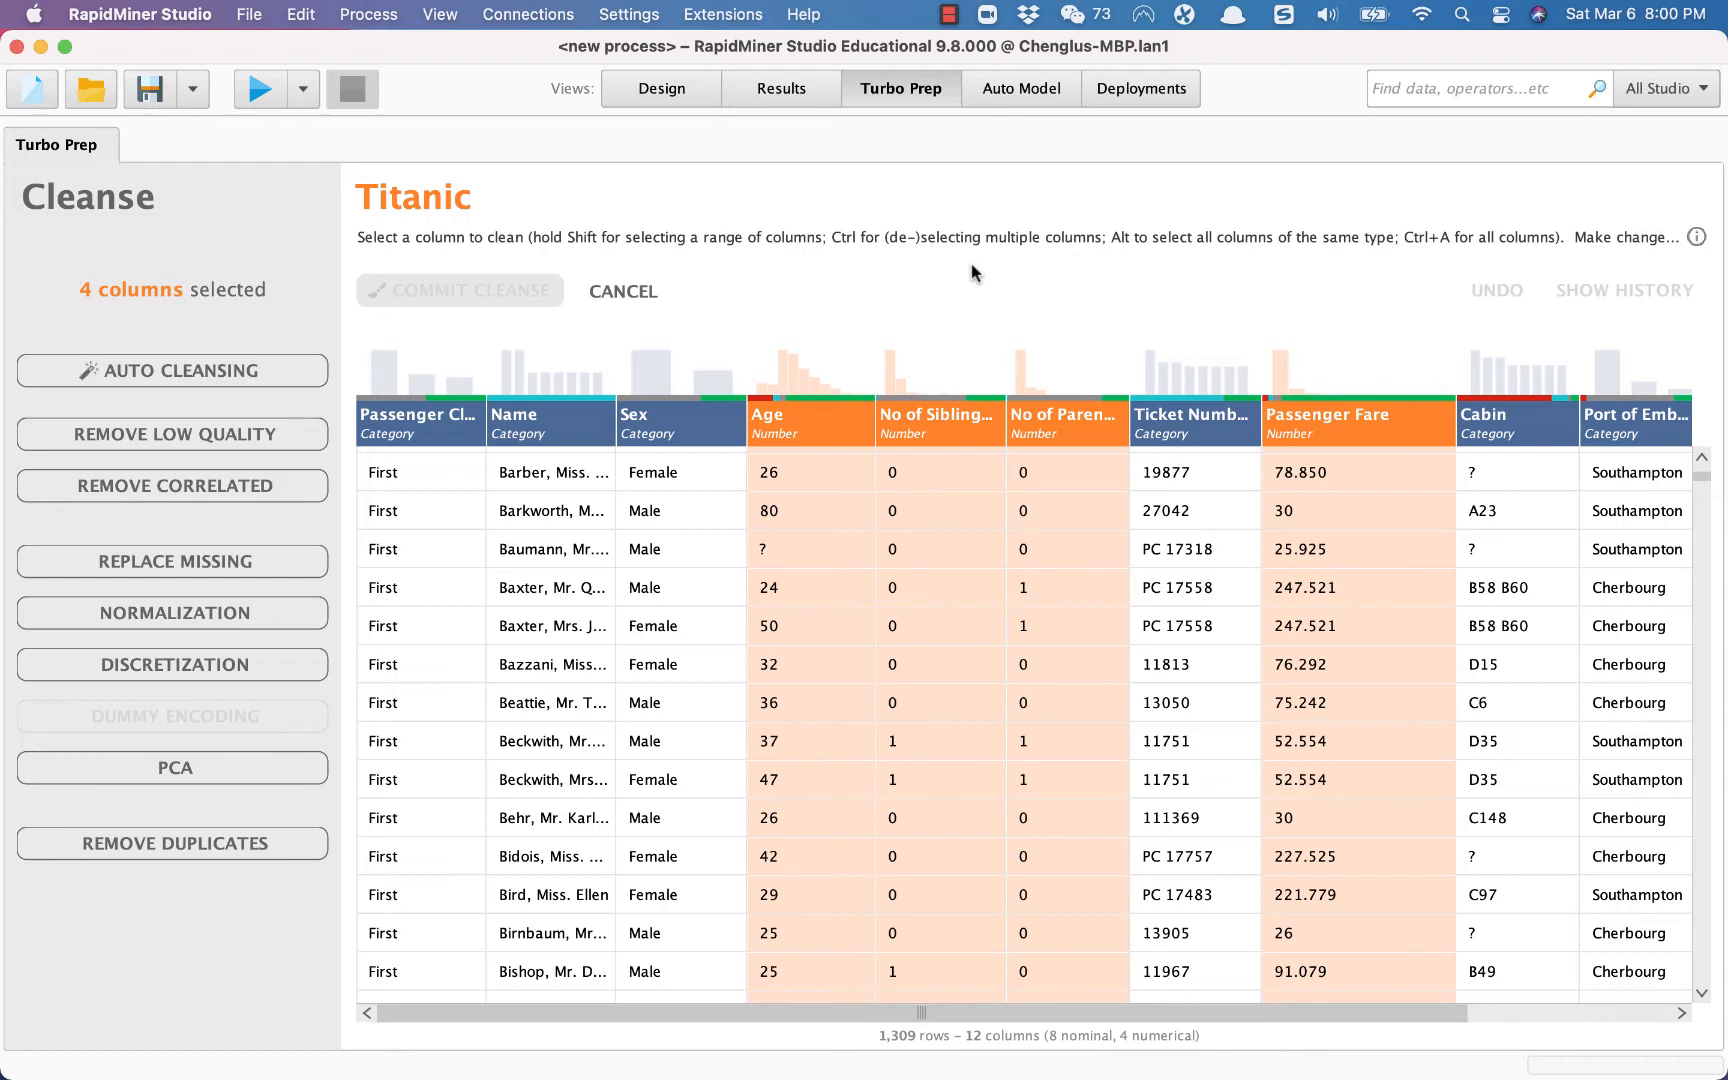
pyautogui.moveTo(923, 428)
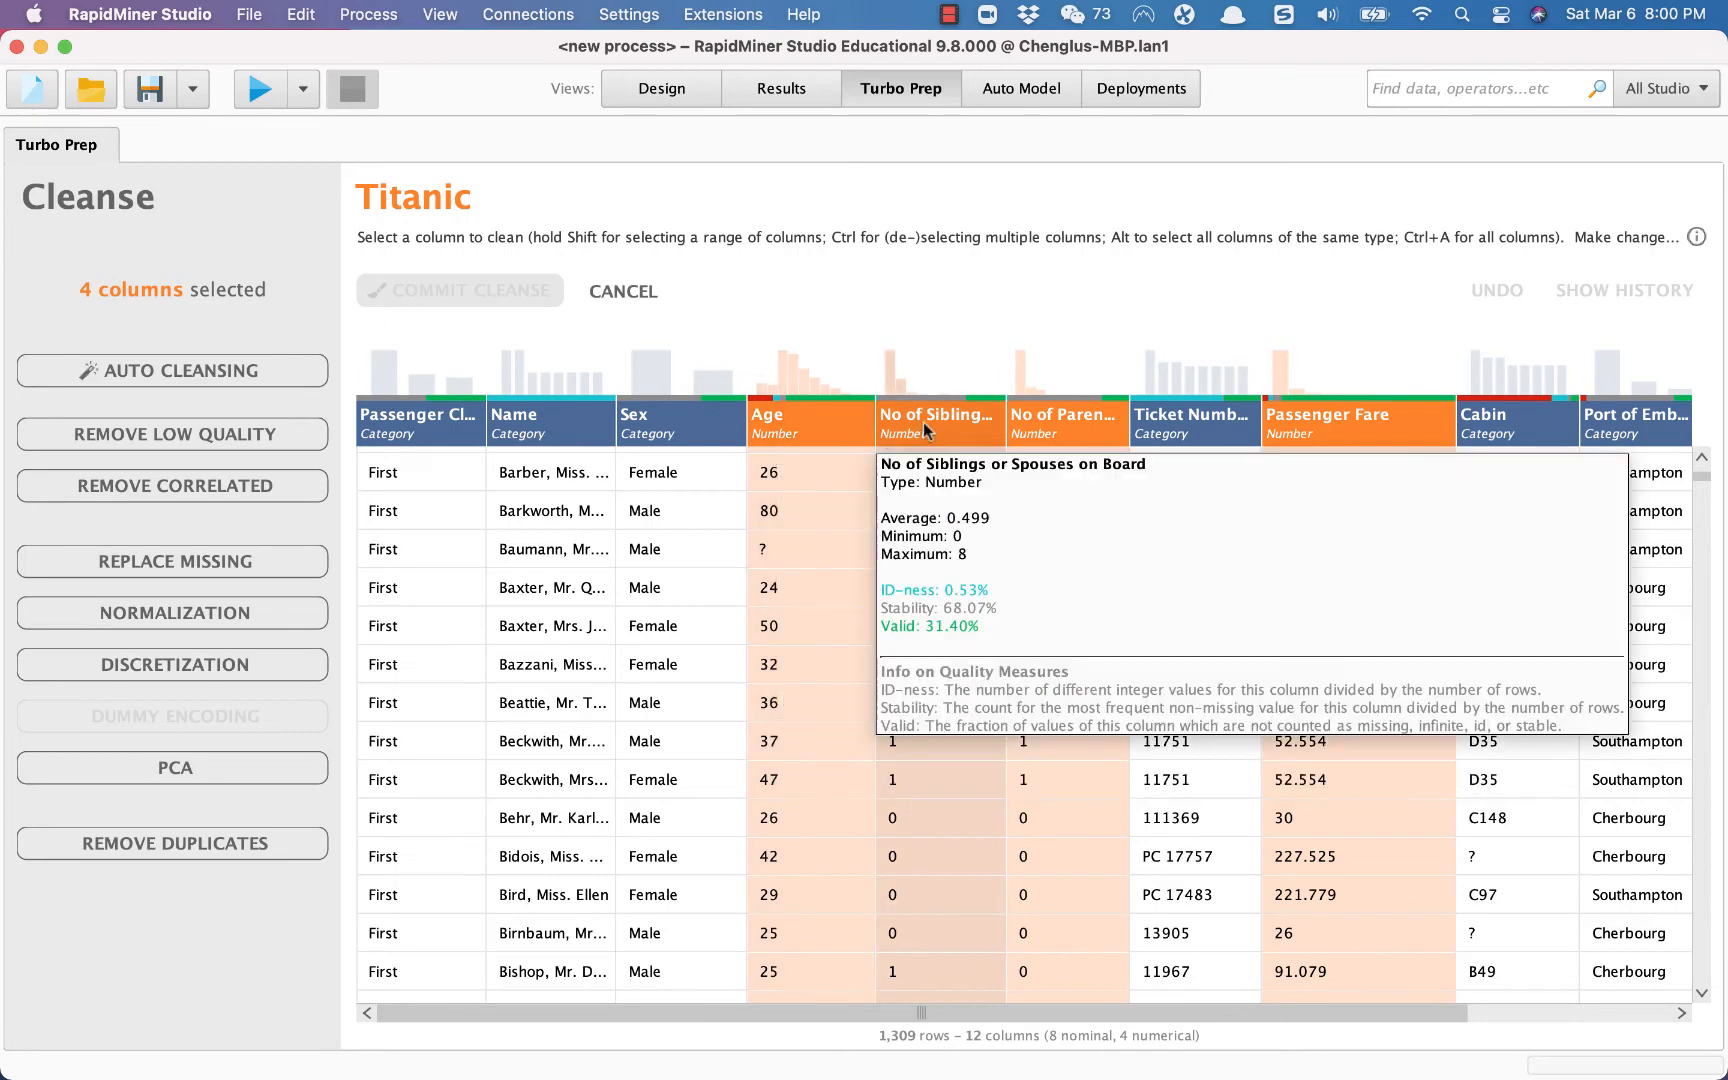
pyautogui.moveTo(1287, 436)
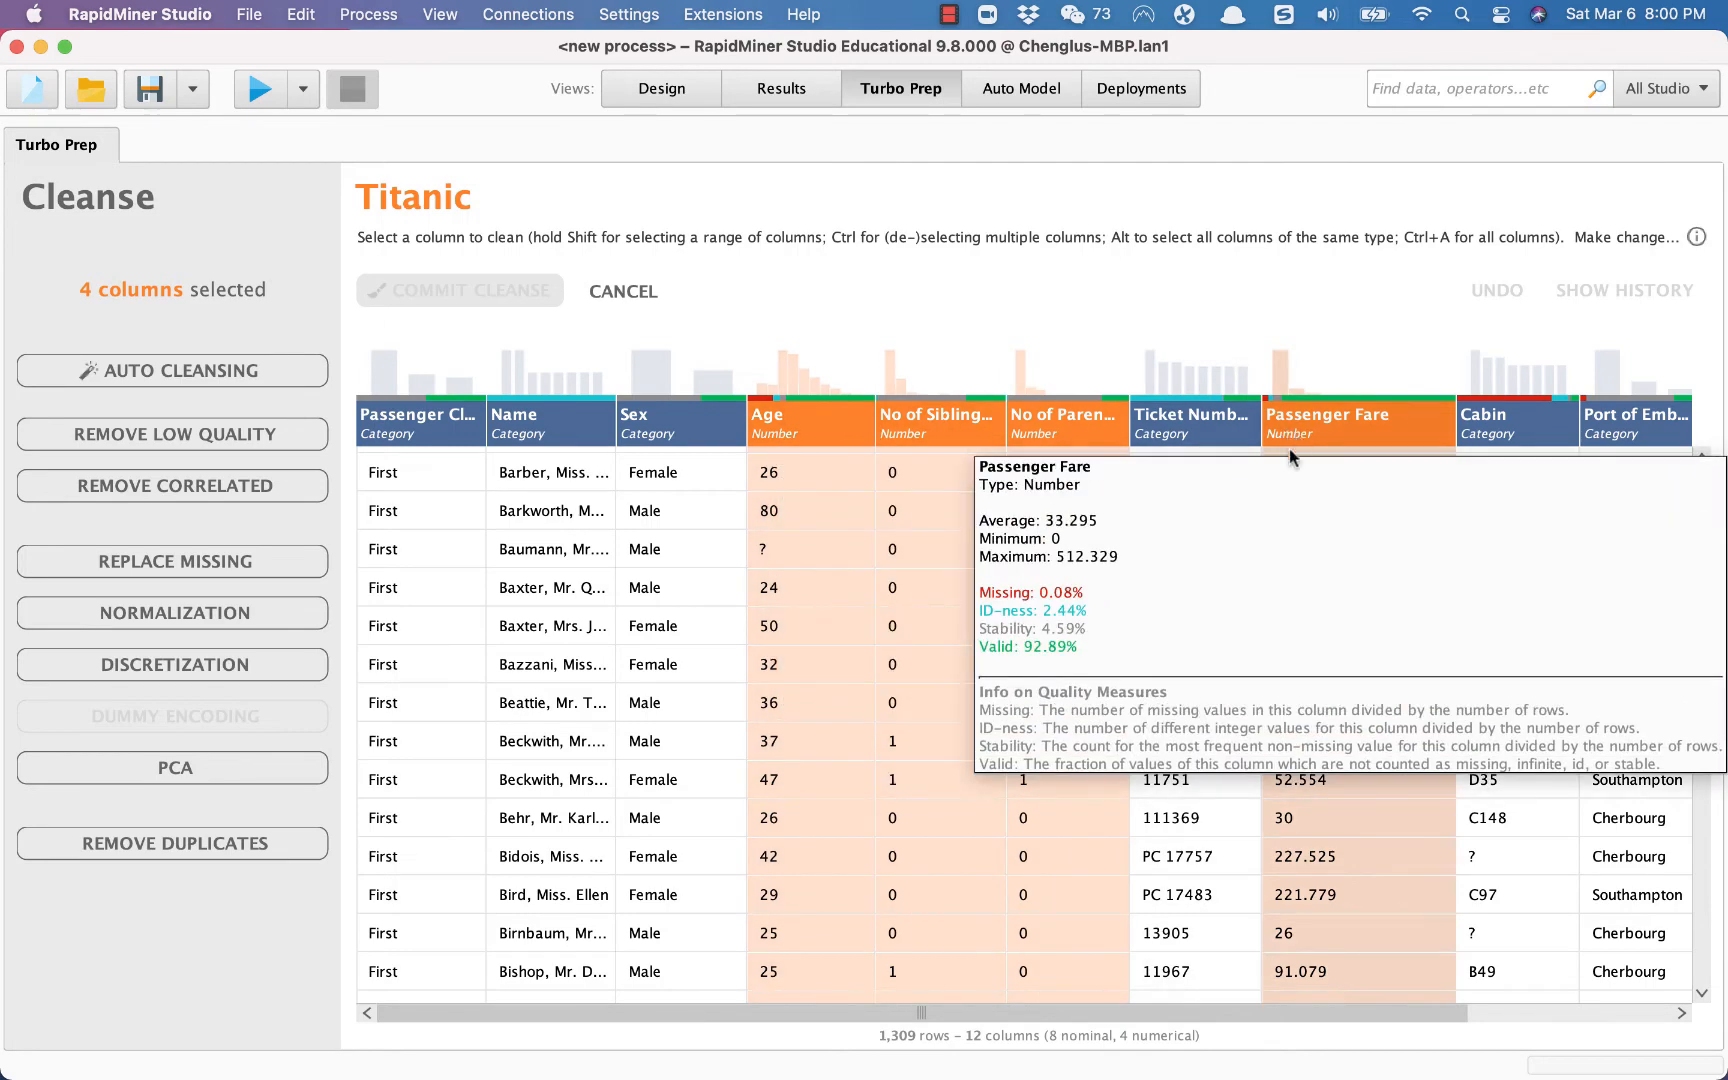
pyautogui.click(178, 768)
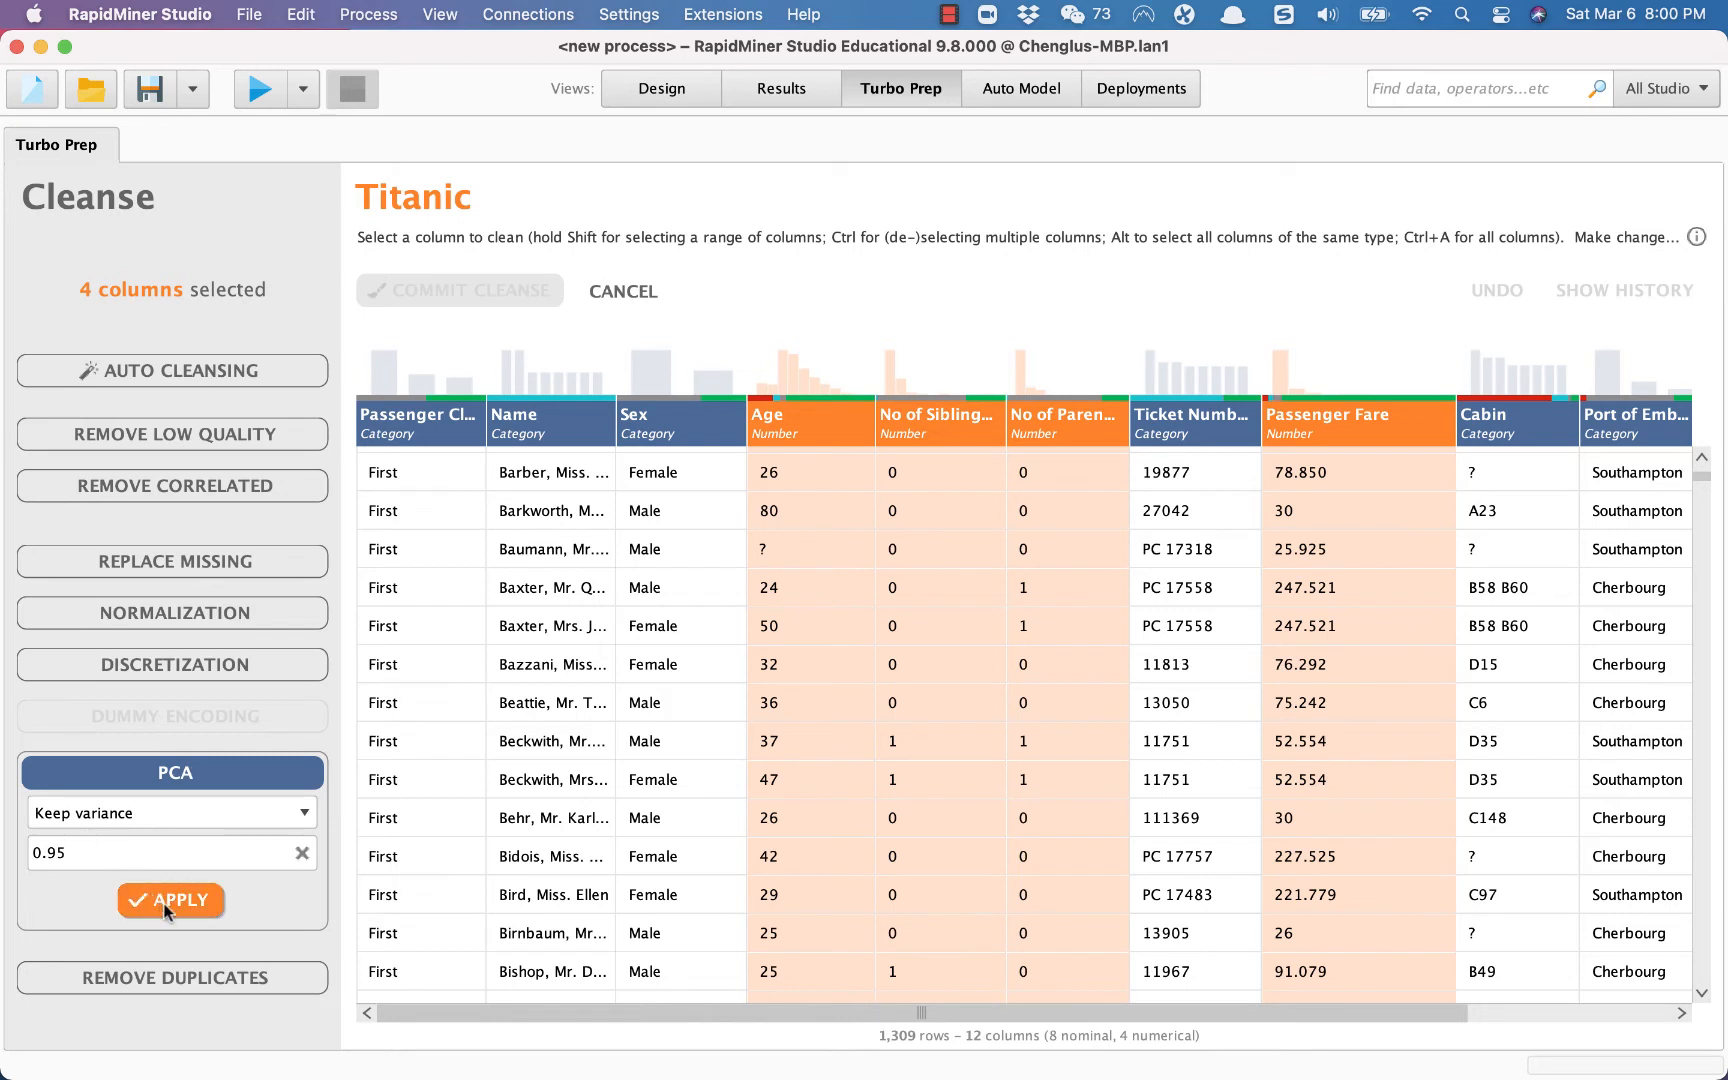
pyautogui.moveTo(36, 857); pyautogui.dragTo(98, 852)
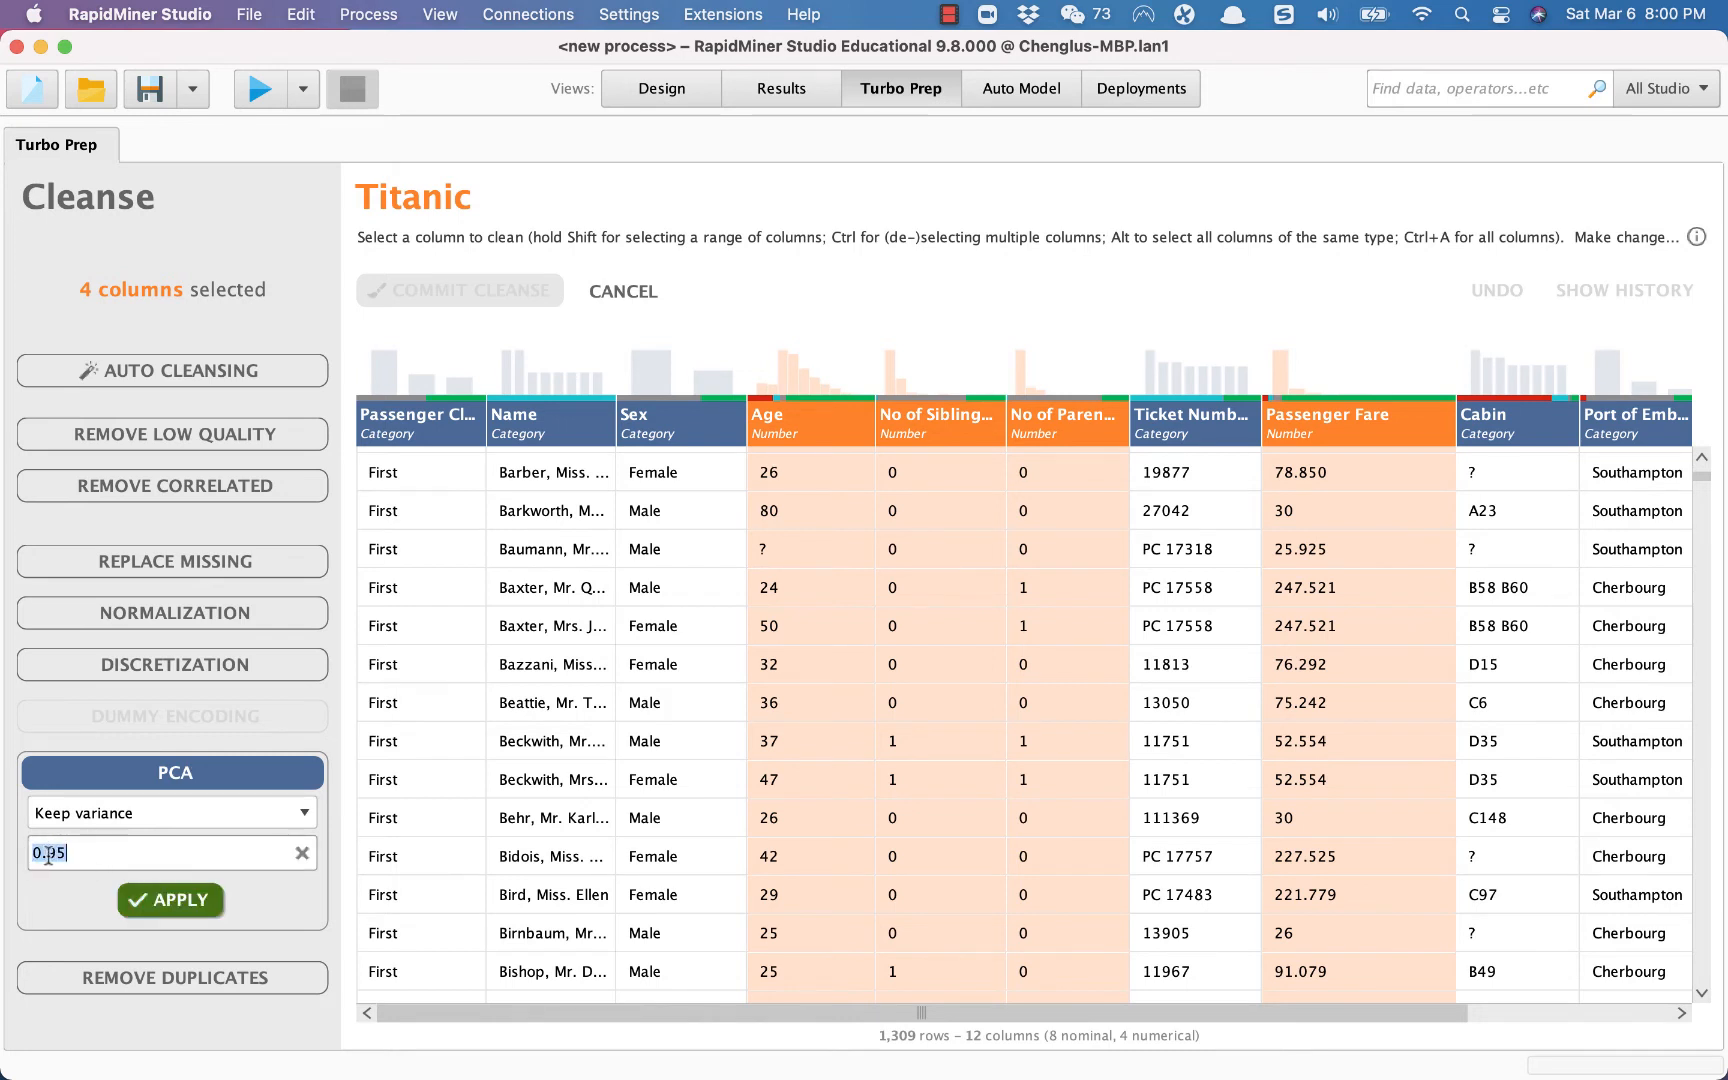
pyautogui.click(162, 900)
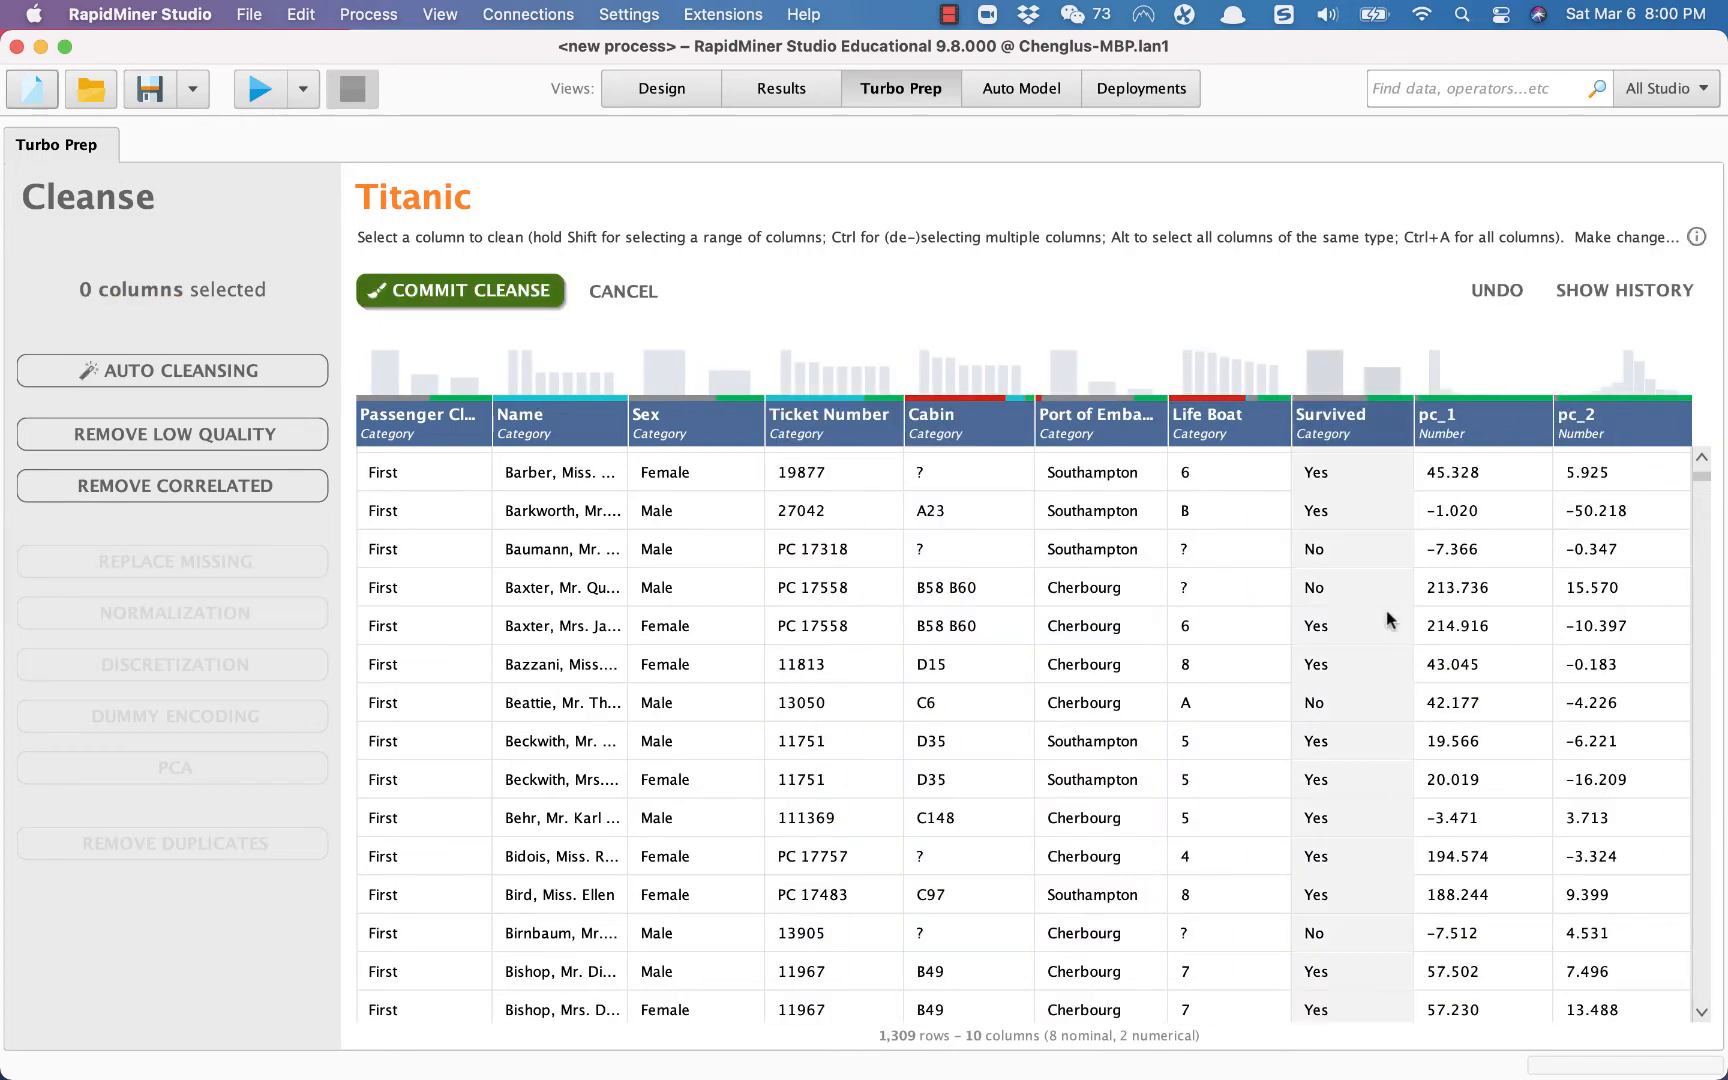
# - Examine the values and statistics of the pc_1 and pc_2 columns and review PCA's variance setting
pyautogui.scroll(1, 1389, 617)
pyautogui.click(1468, 441)
pyautogui.click(1600, 425)
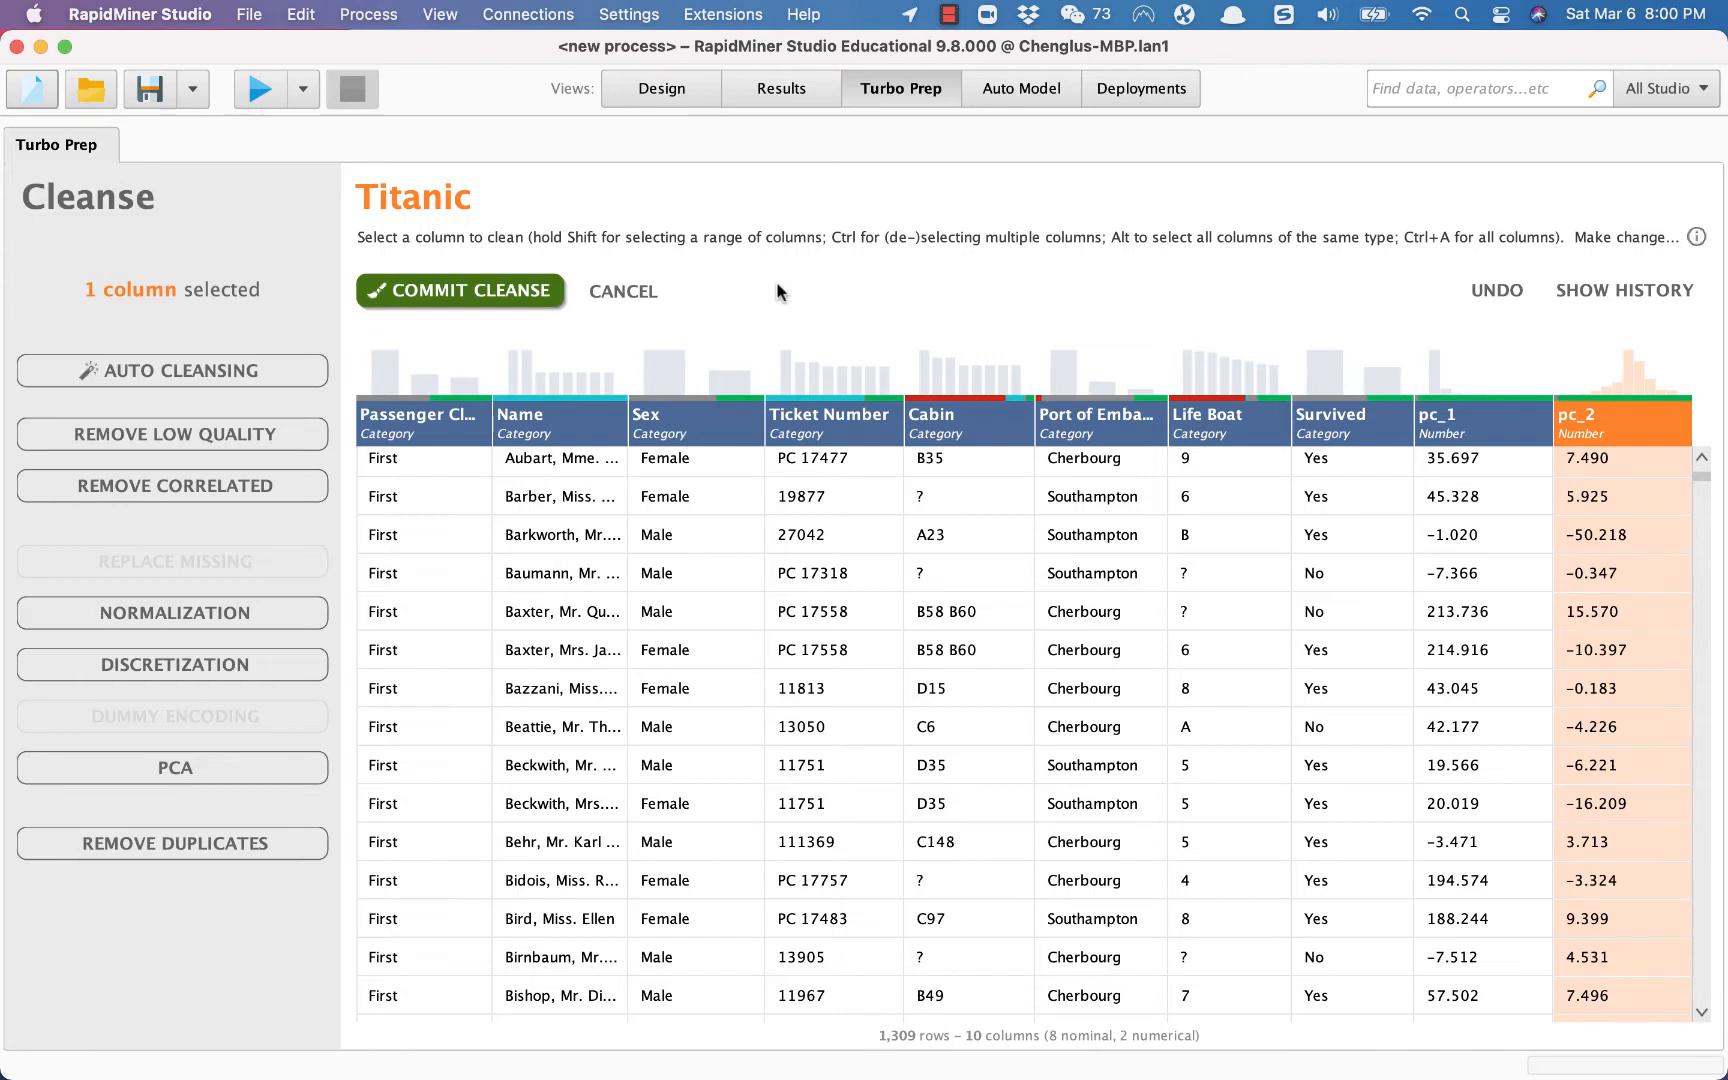
pyautogui.click(1459, 417)
pyautogui.click(206, 772)
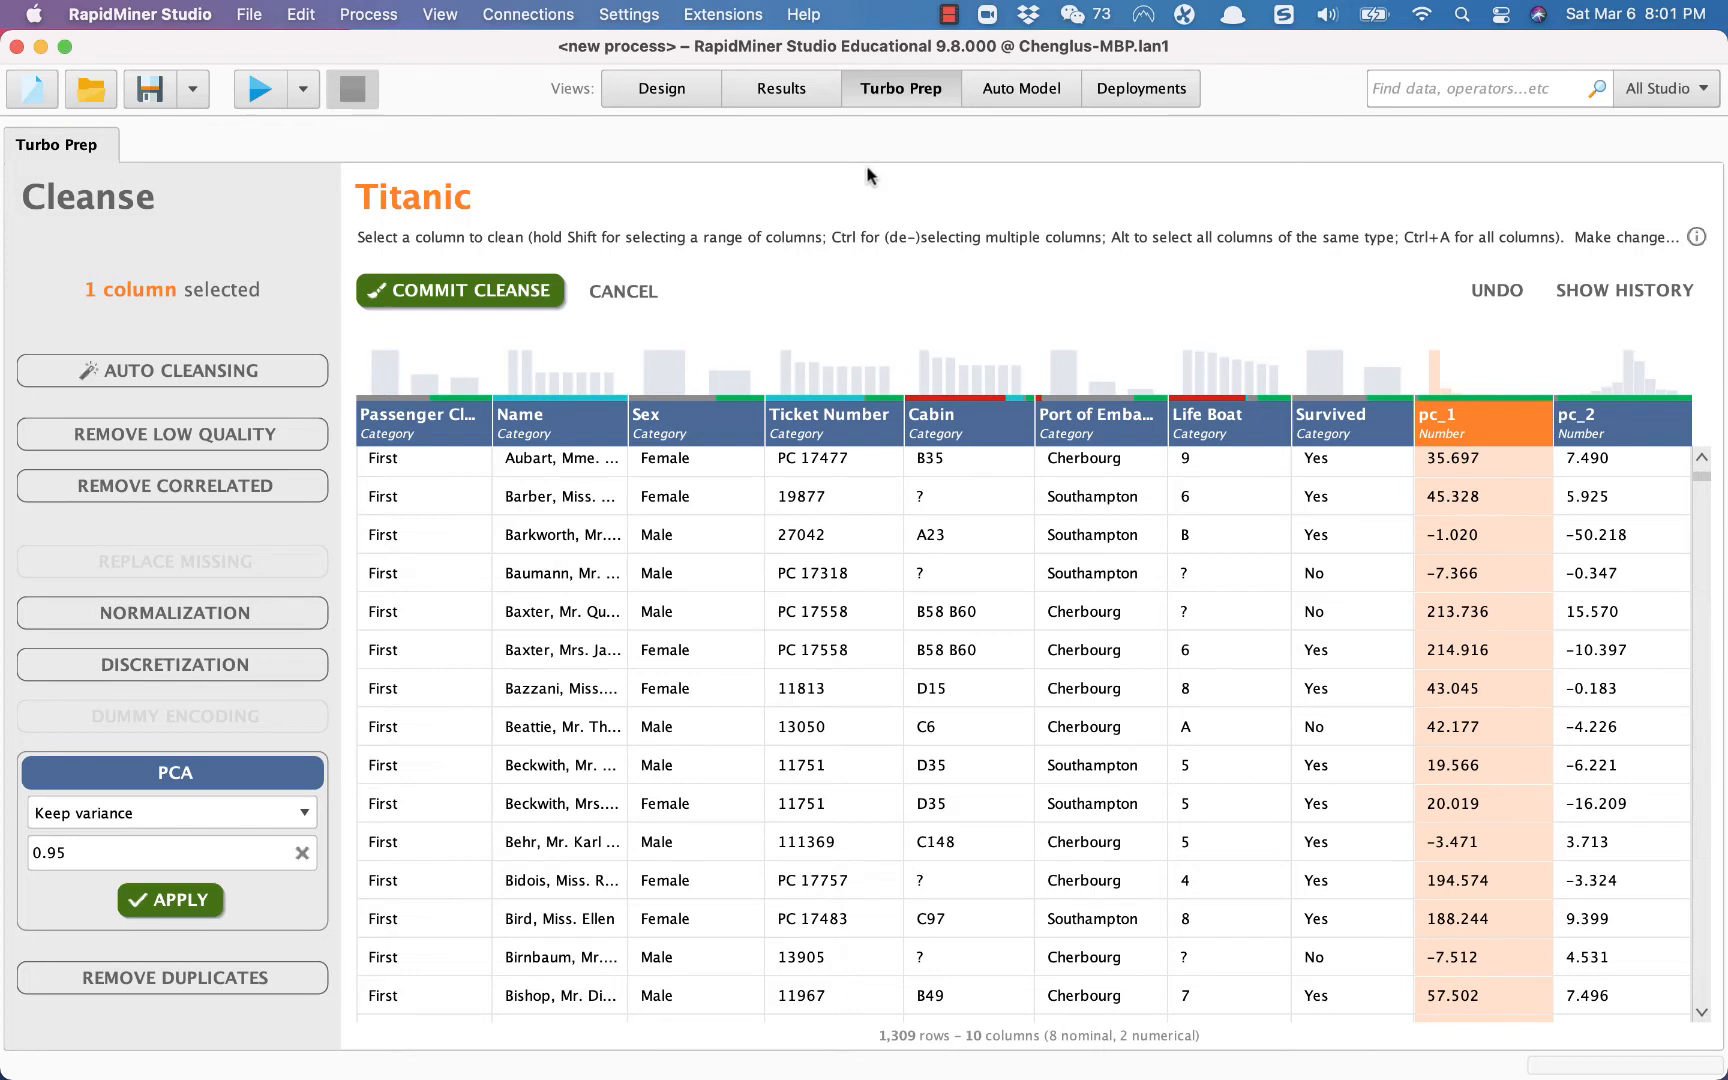
pyautogui.doubleClick(75, 854)
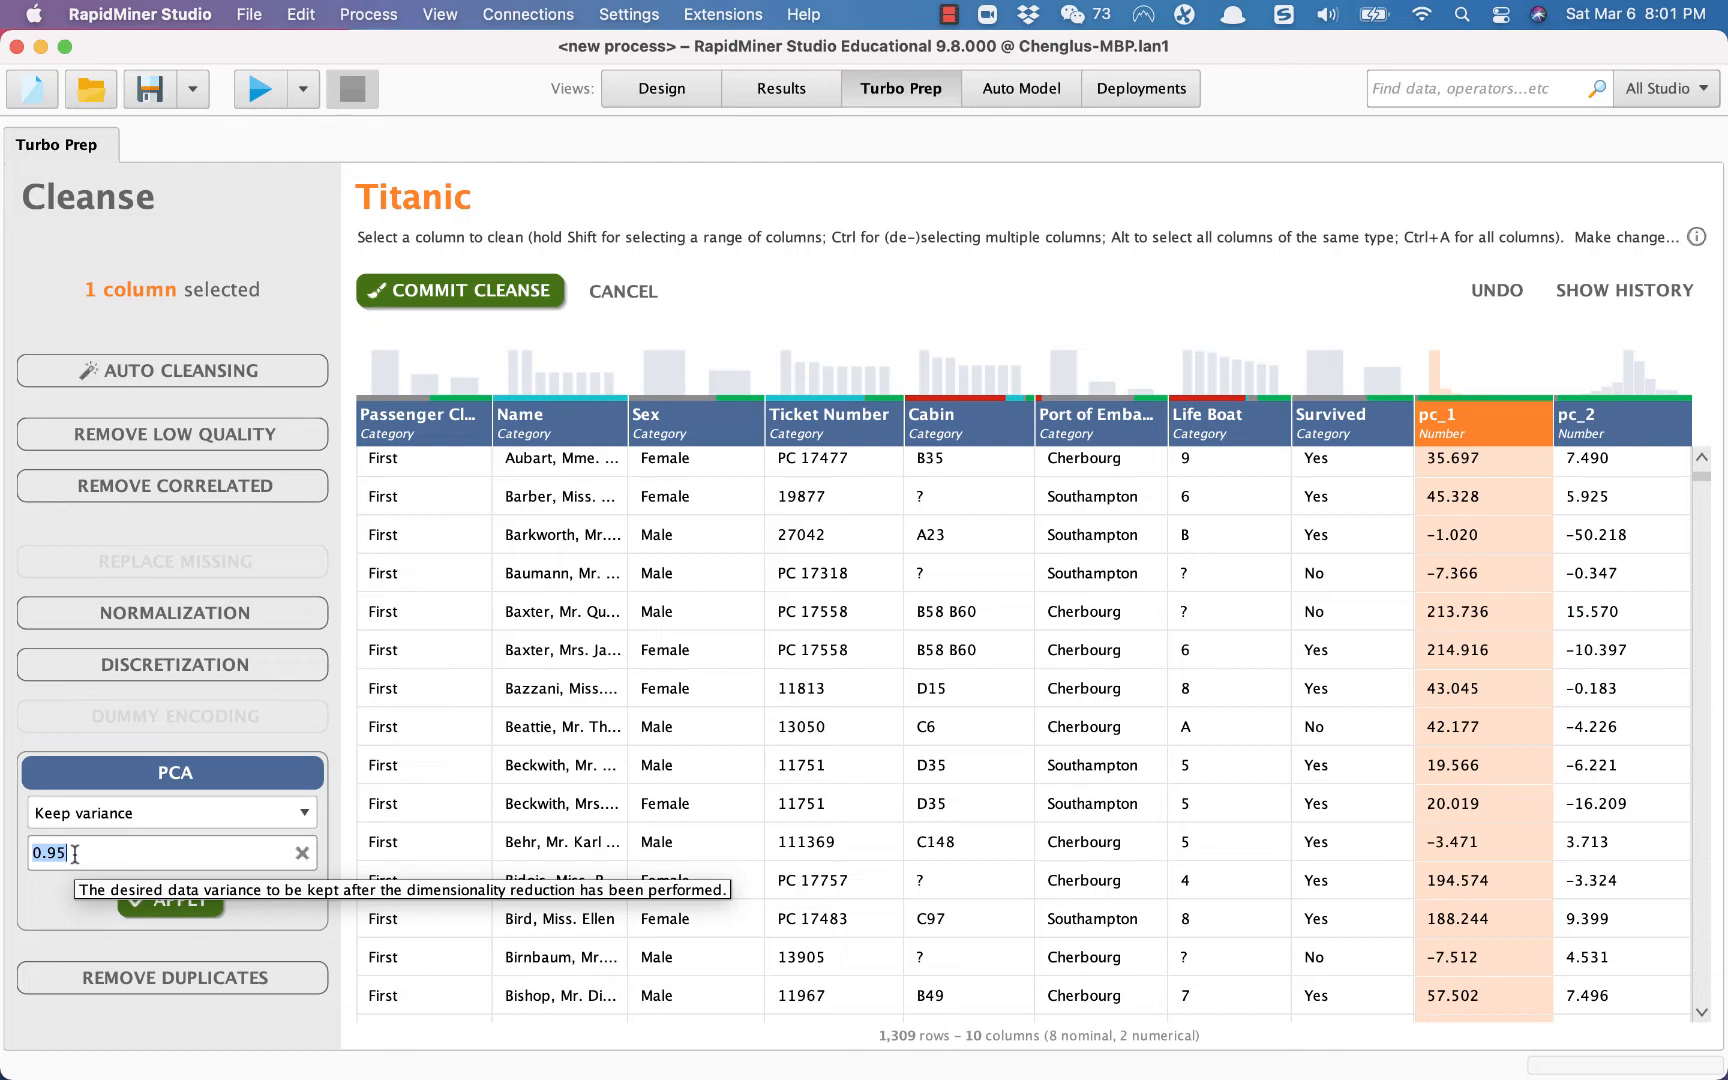
pyautogui.moveTo(1480, 427)
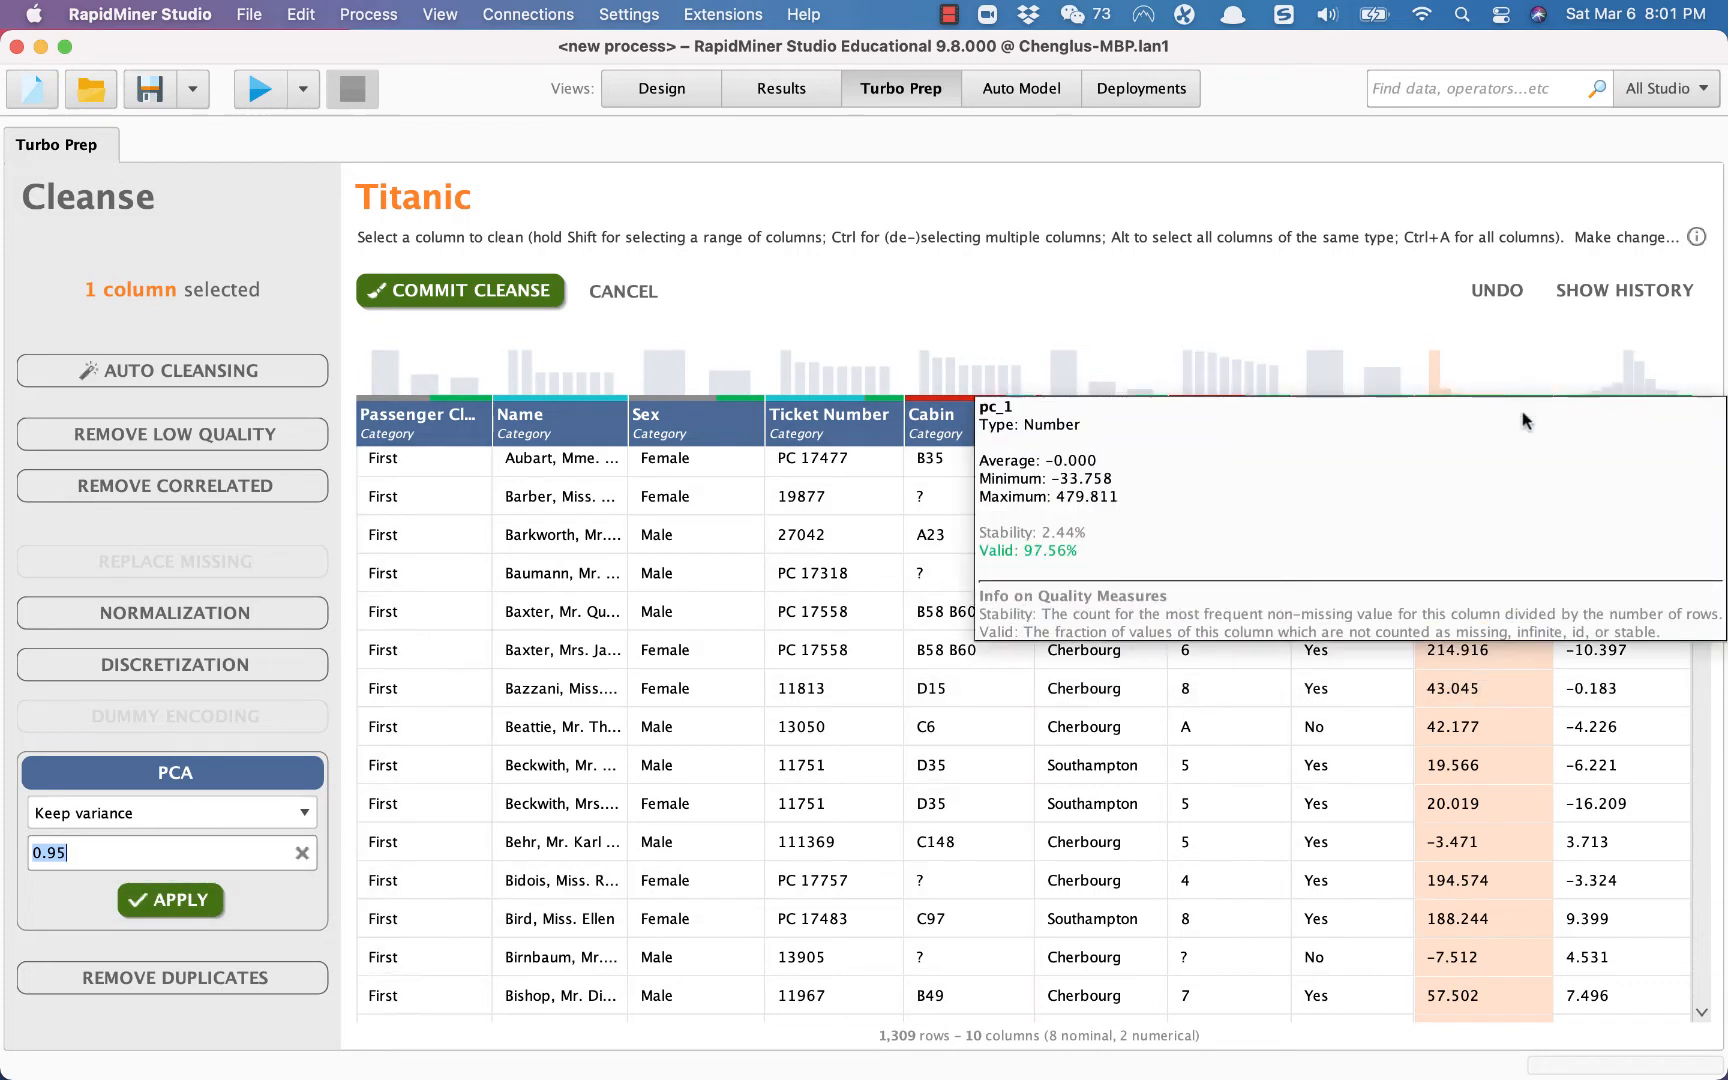
pyautogui.moveTo(1594, 416)
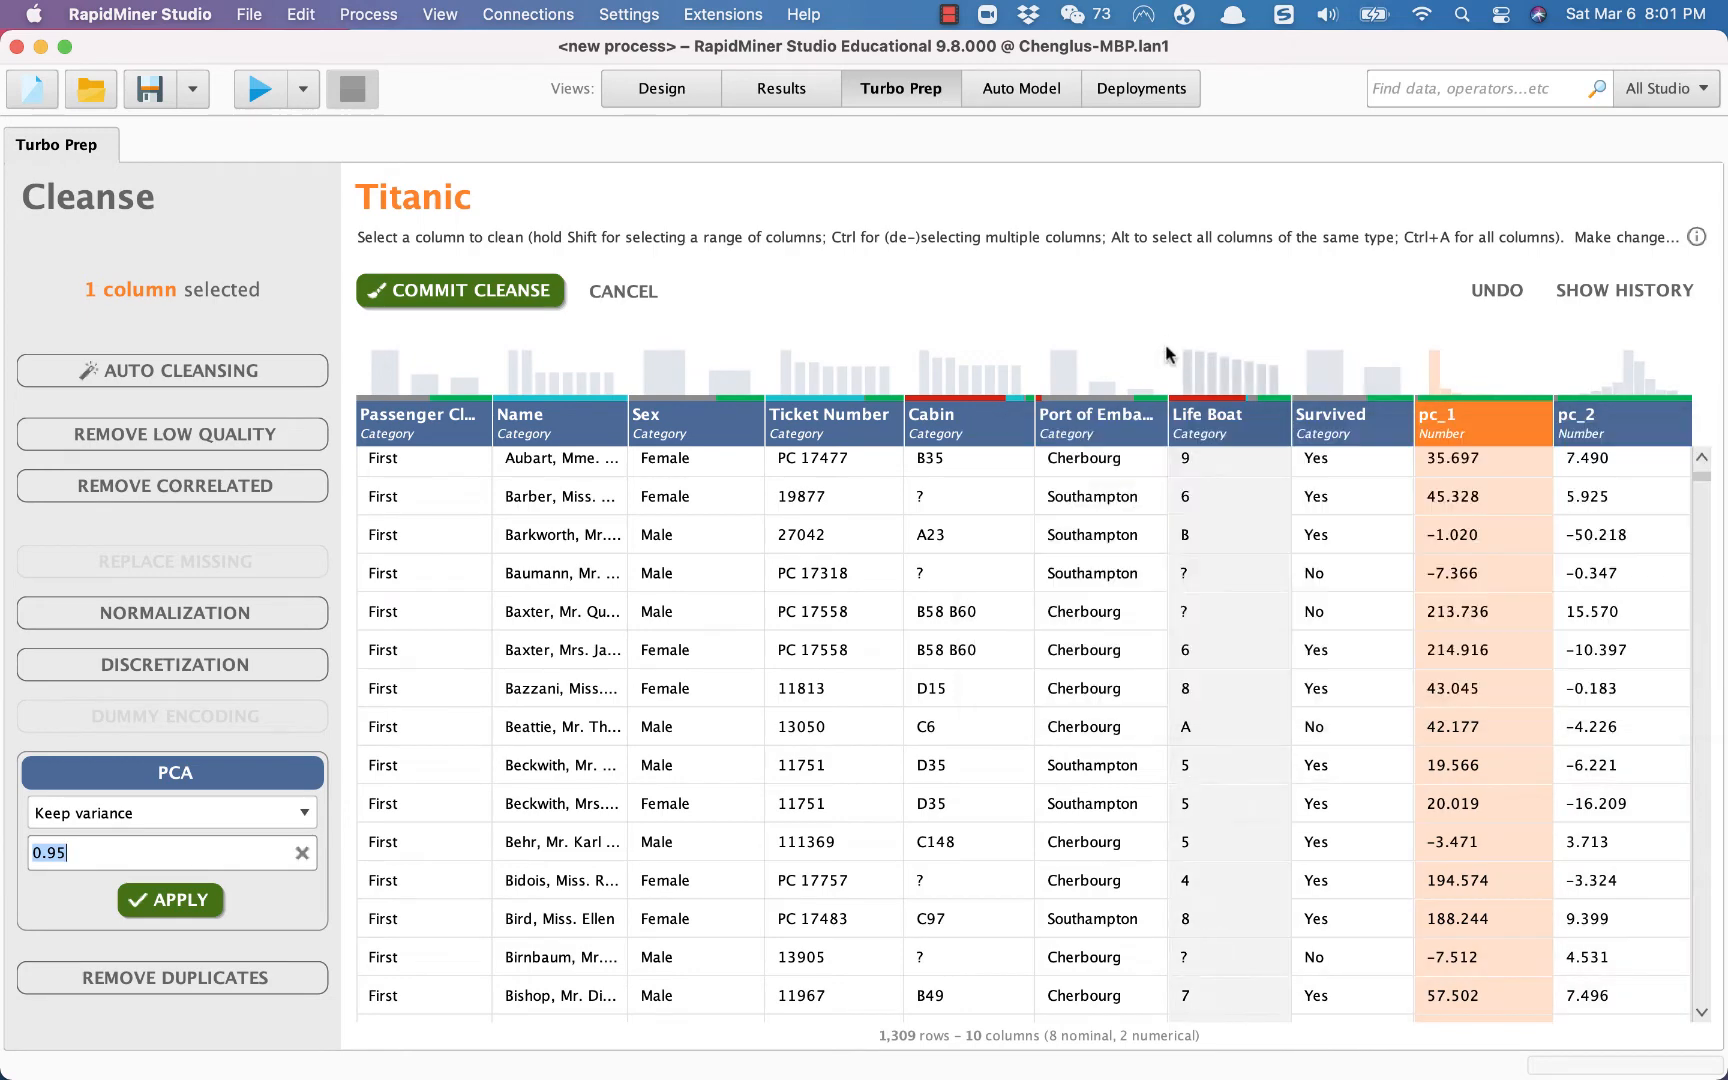
# - Undo the PCA to restore the original number columns
pyautogui.click(145, 855)
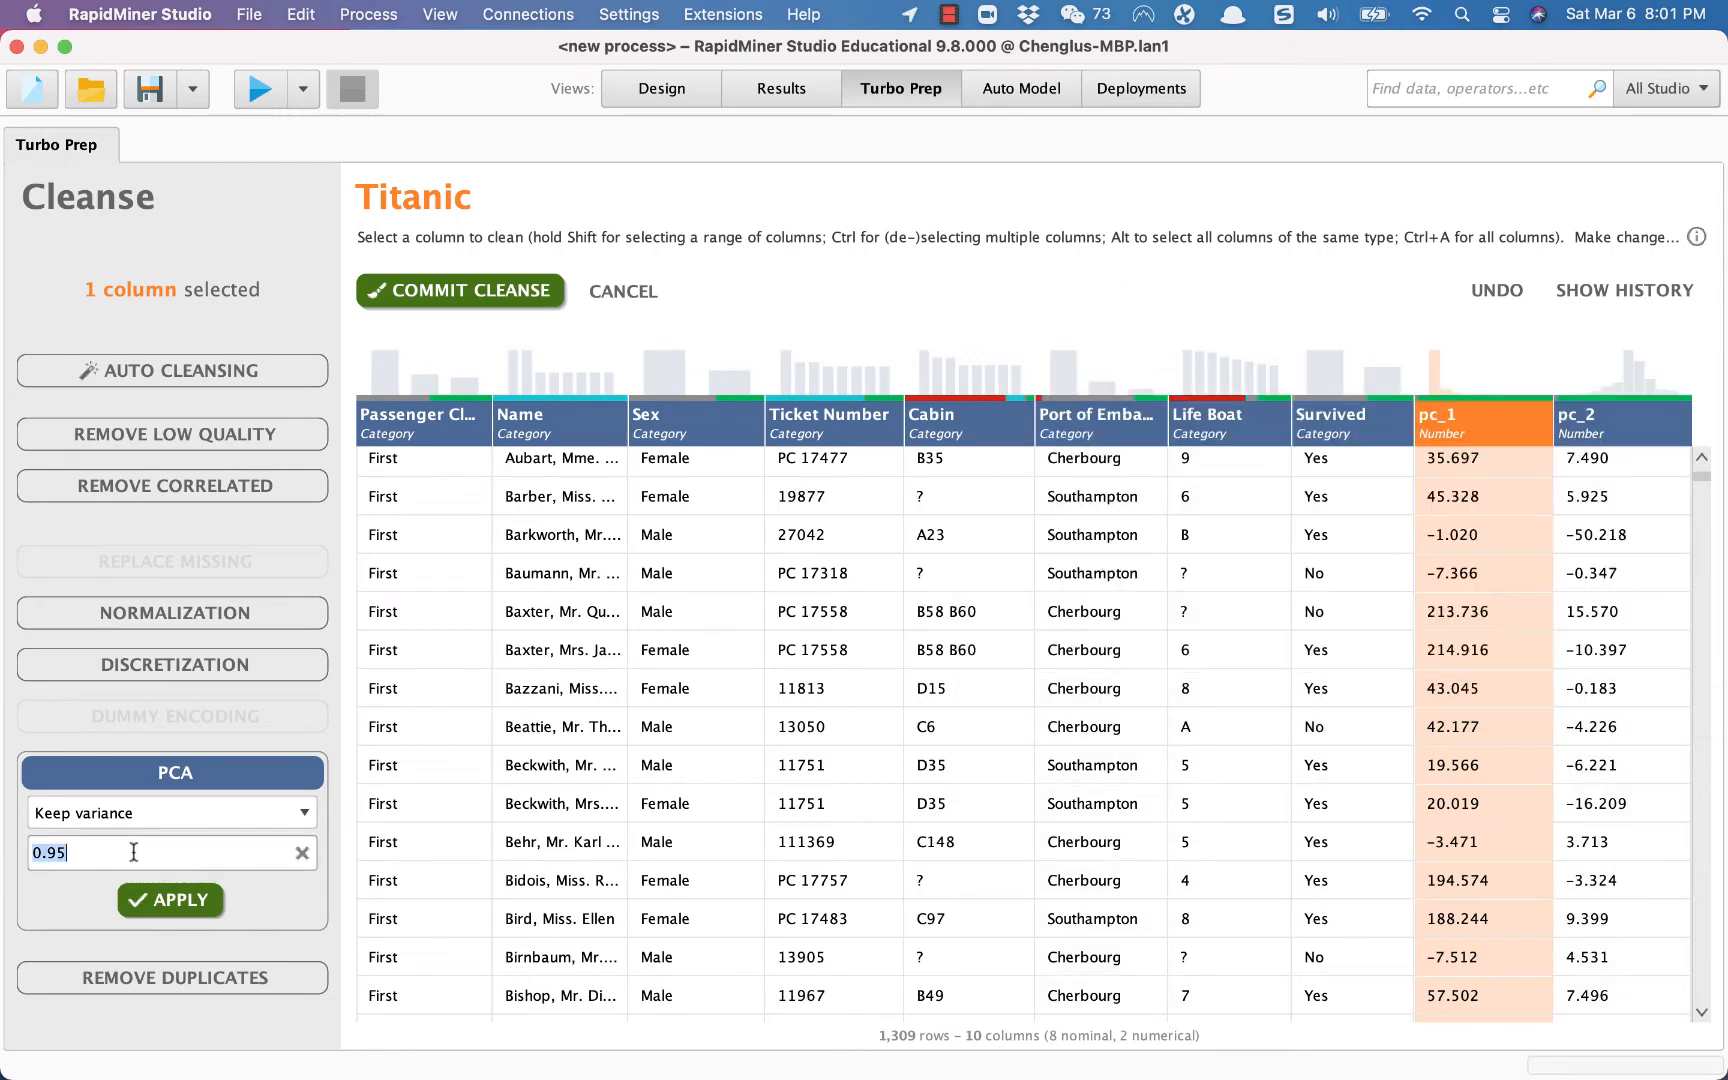
pyautogui.click(106, 852)
pyautogui.press('BackSpace')
pyautogui.press('BackSpace')
pyautogui.press('BackSpace')
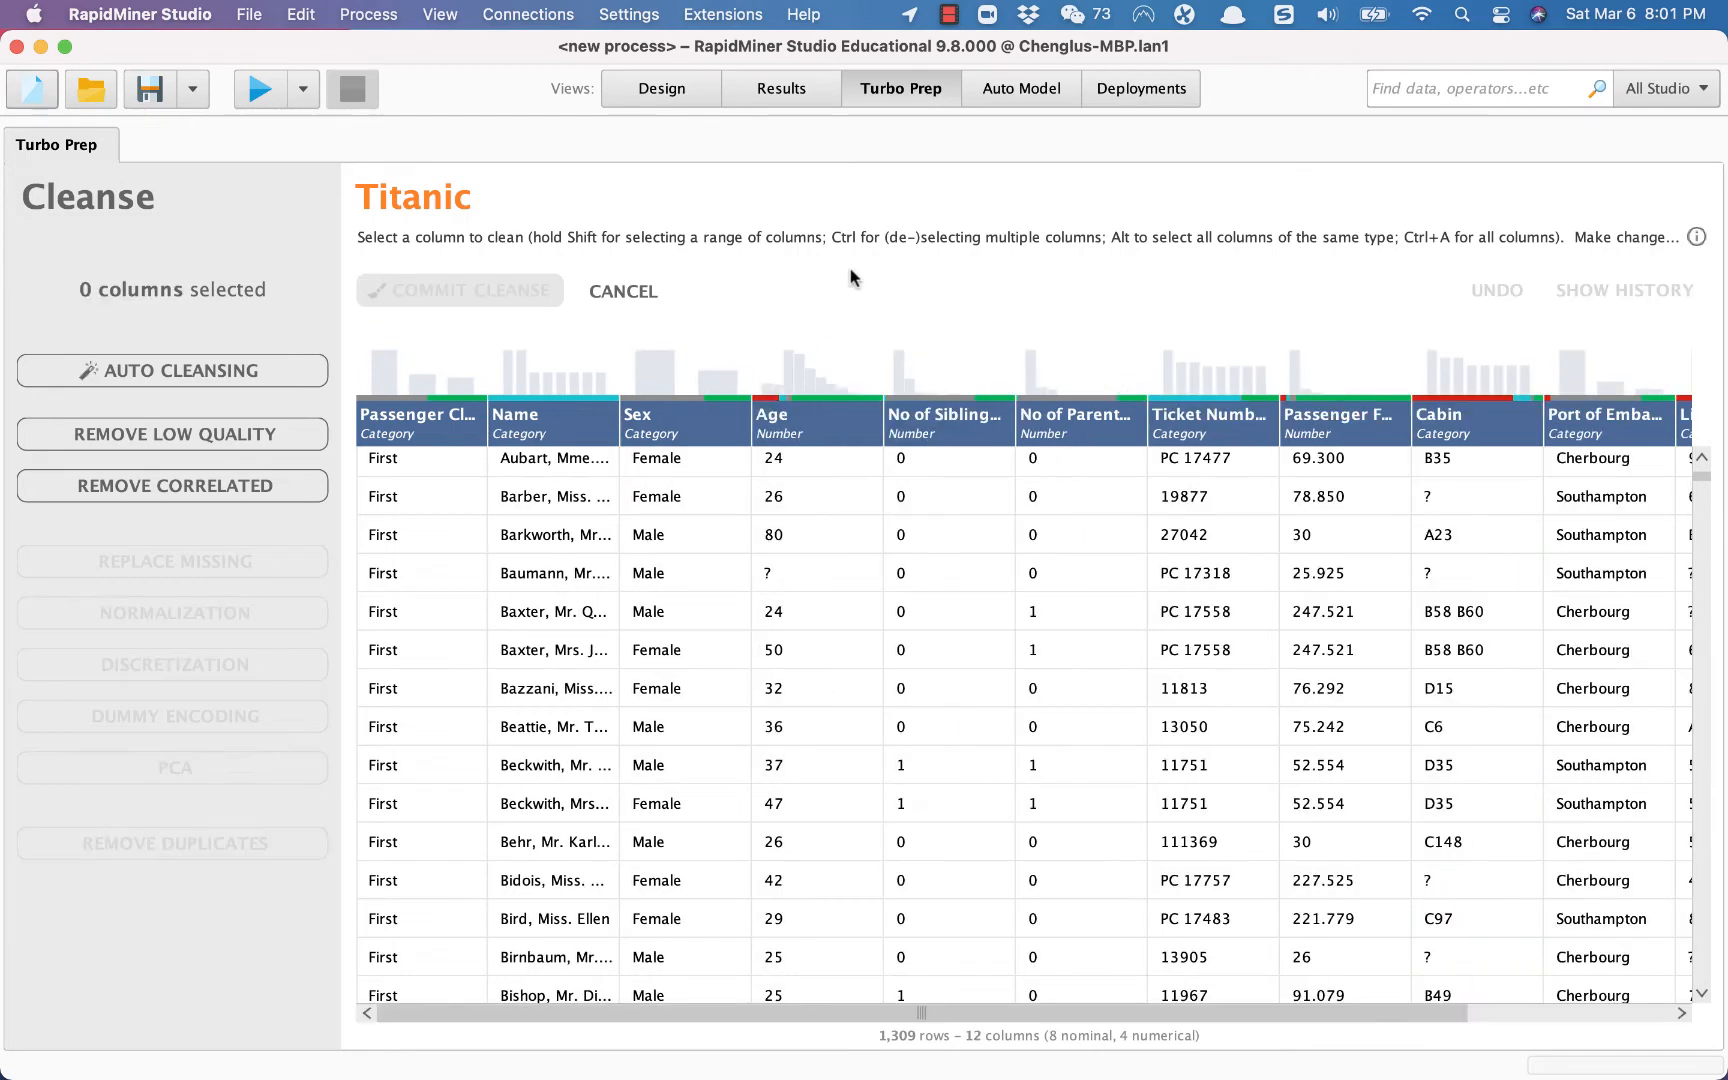
# - Try PCA on all four number columns, keeping 0.99 of the variance, and undo it
pyautogui.click(877, 496)
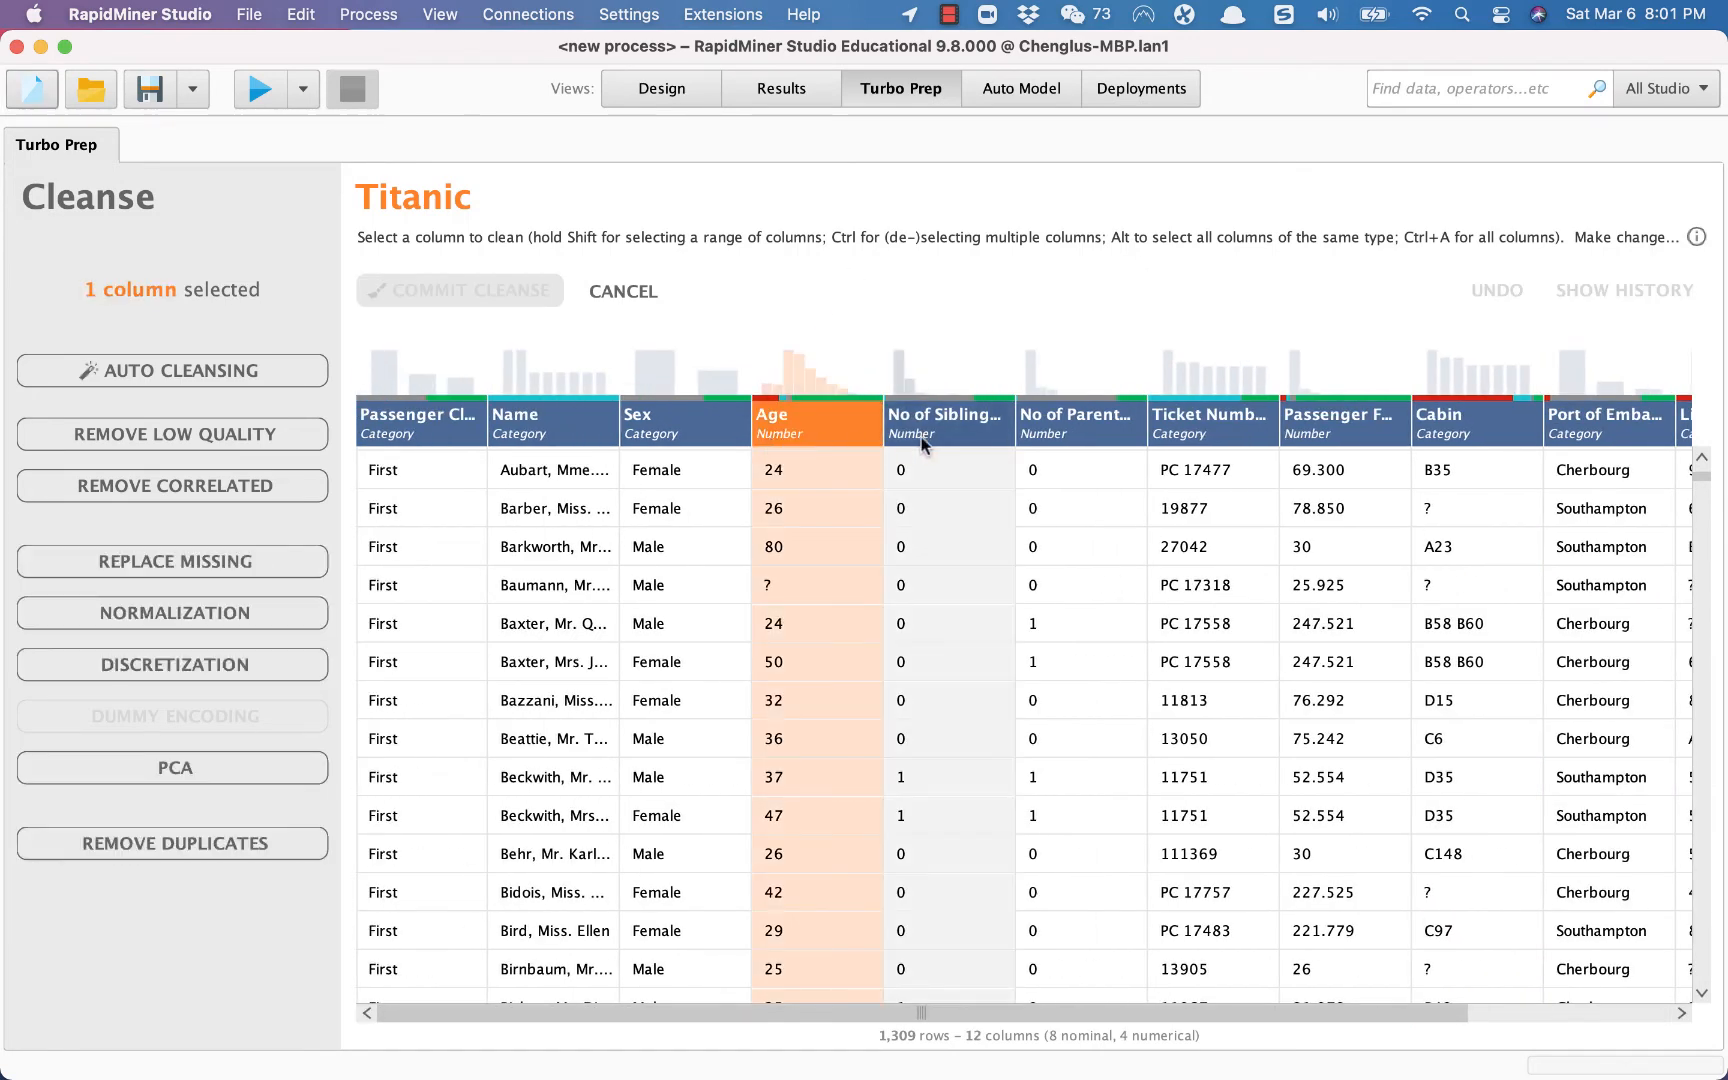
pyautogui.keyDown('alt'); pyautogui.click(922, 440); pyautogui.keyUp('alt')
pyautogui.click(182, 770)
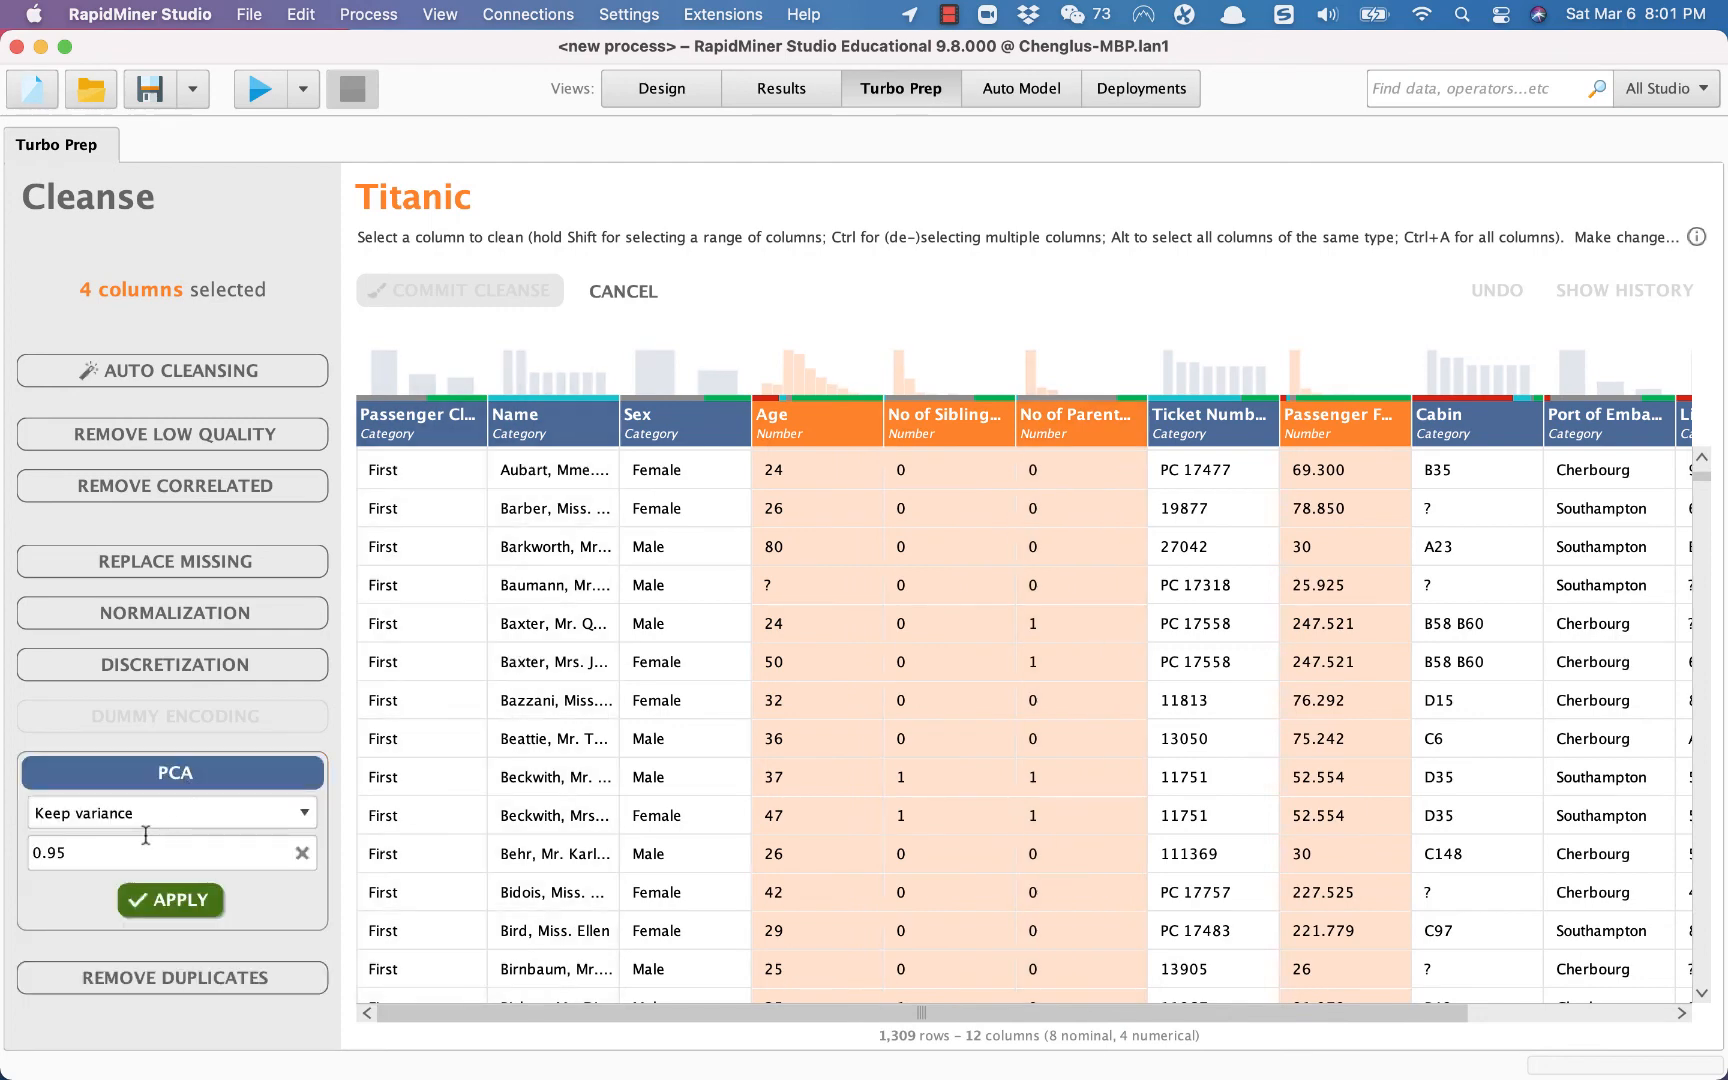
pyautogui.click(102, 852)
pyautogui.click(102, 852)
pyautogui.press('BackSpace')
pyautogui.write('9')
pyautogui.click(153, 902)
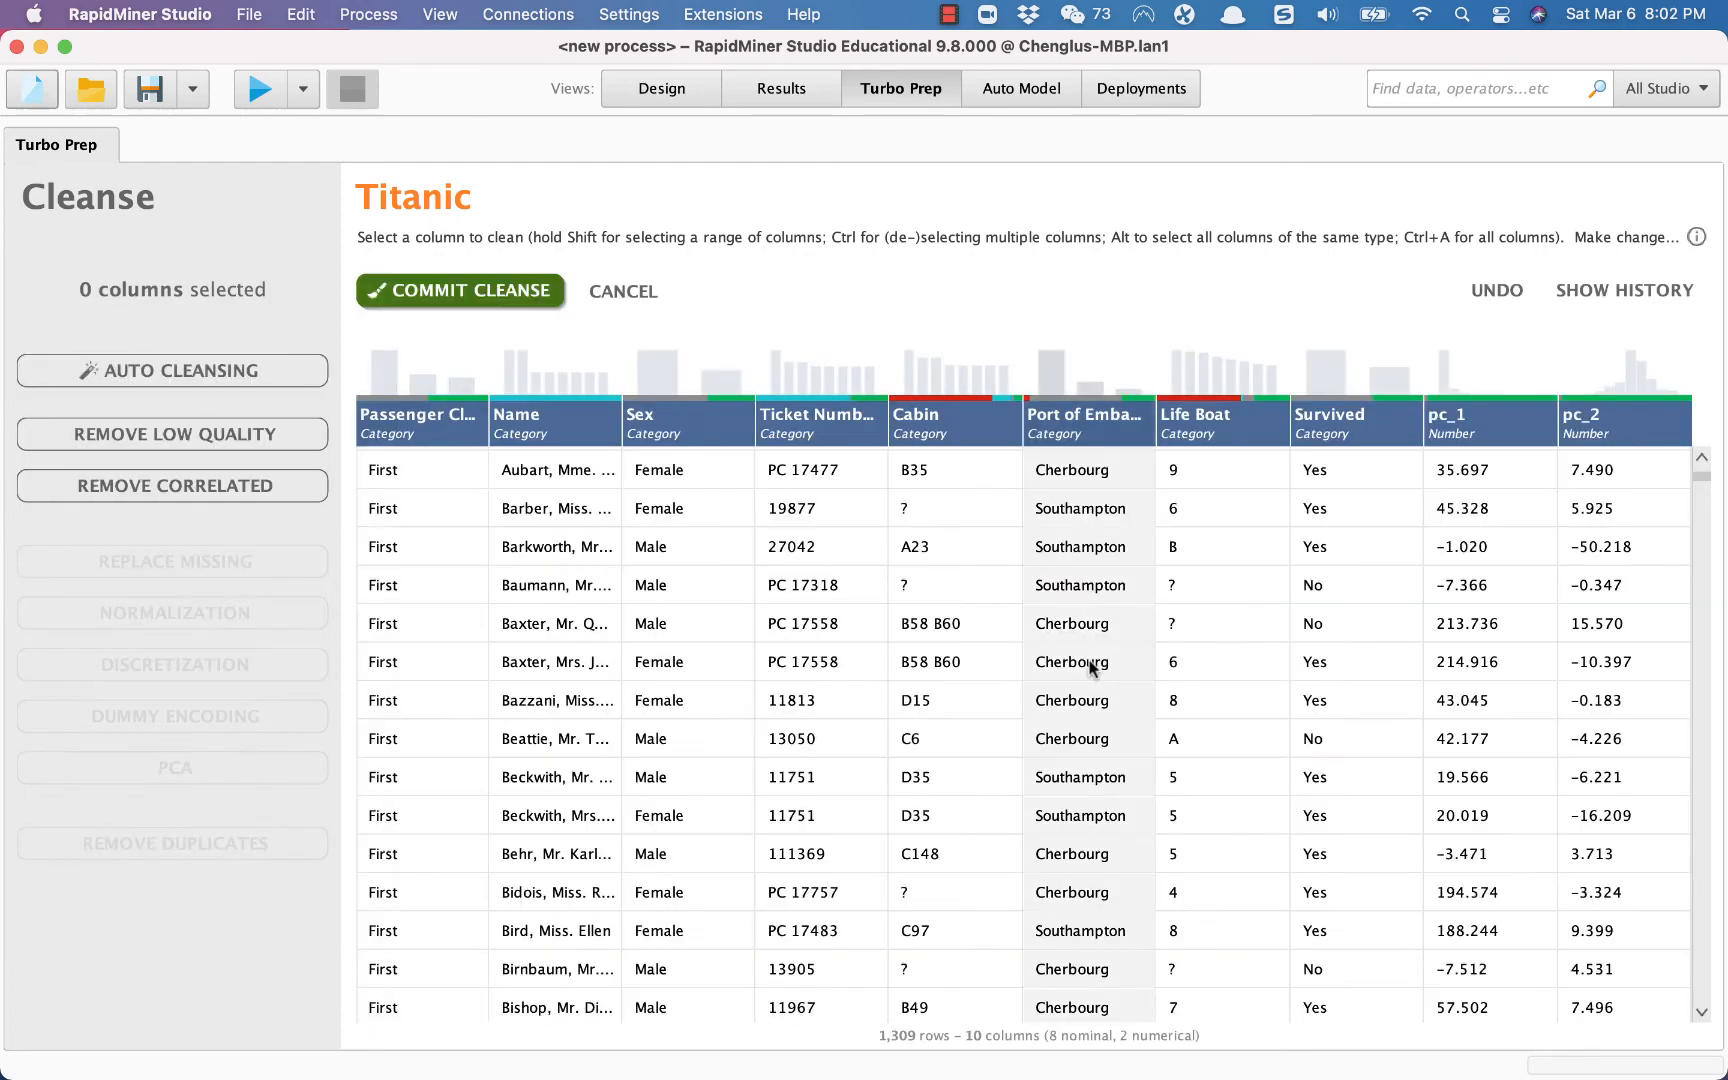
pyautogui.scroll(1, 1200, 560)
pyautogui.press('super+z')
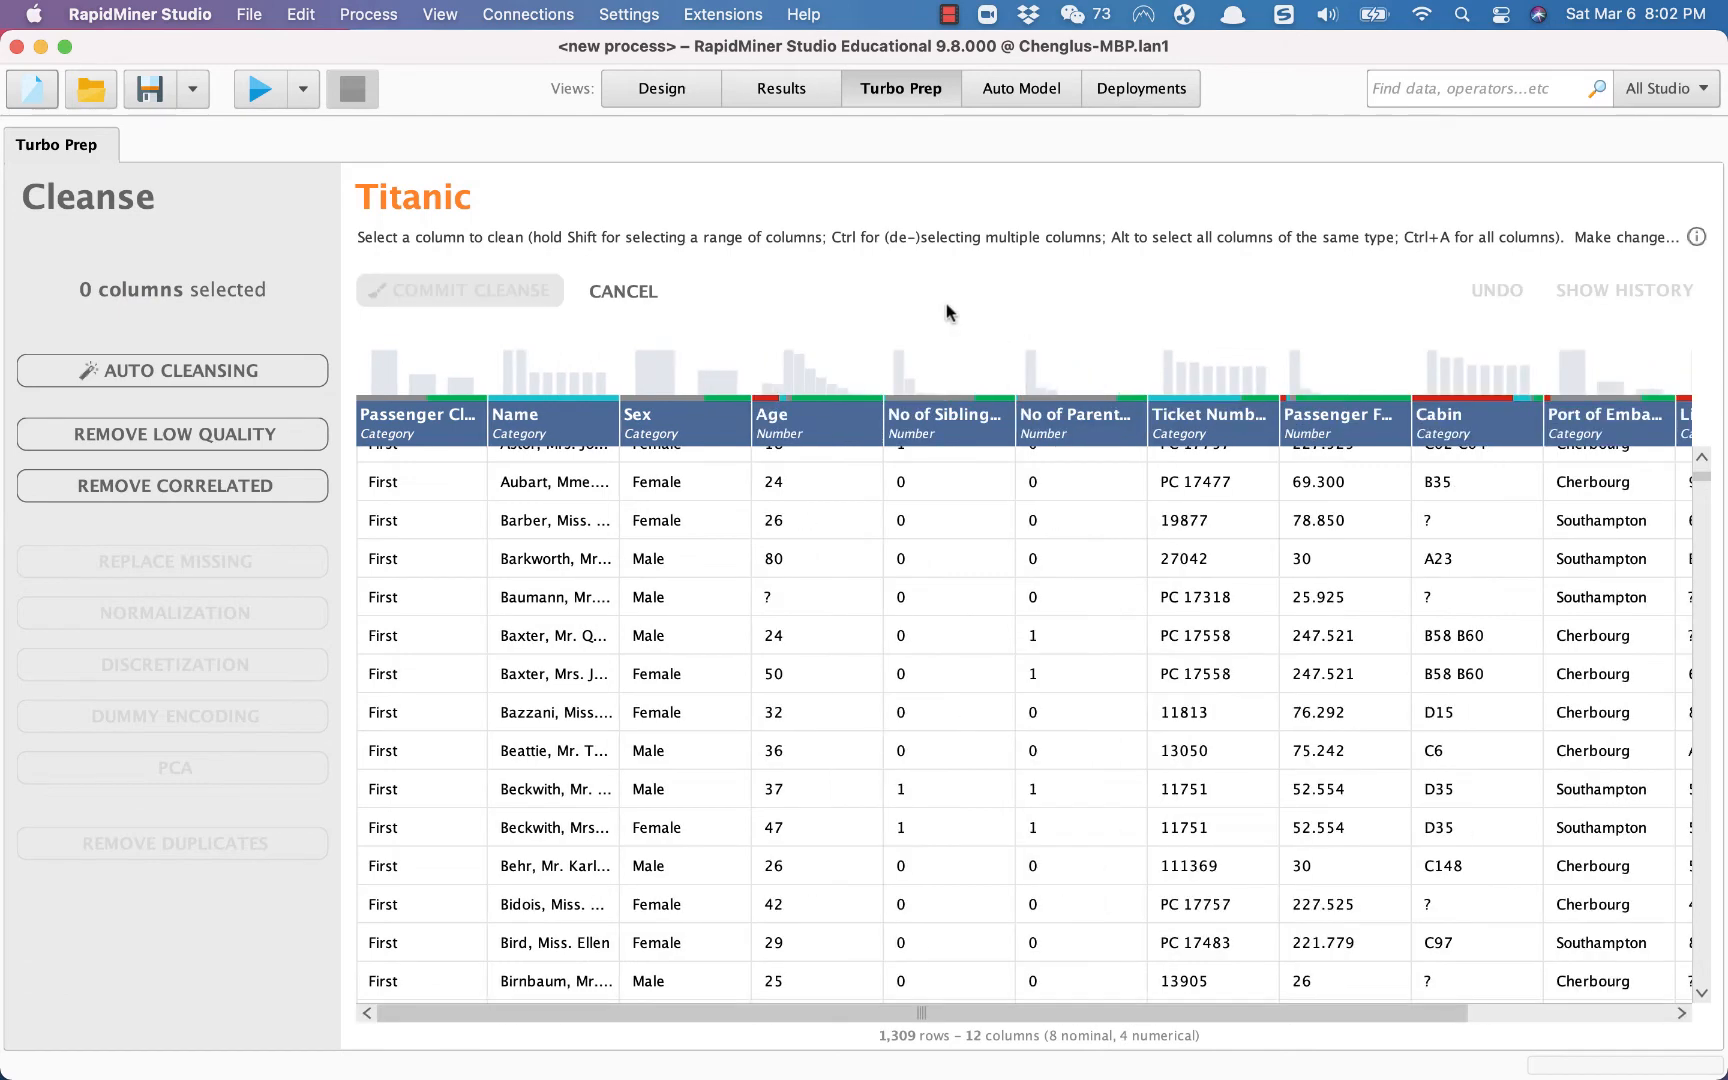
# - Apply PCA to all four number columns with the variance to keep set to 1
pyautogui.click(840, 410)
pyautogui.keyDown('alt'); pyautogui.click(940, 415); pyautogui.keyUp('alt')
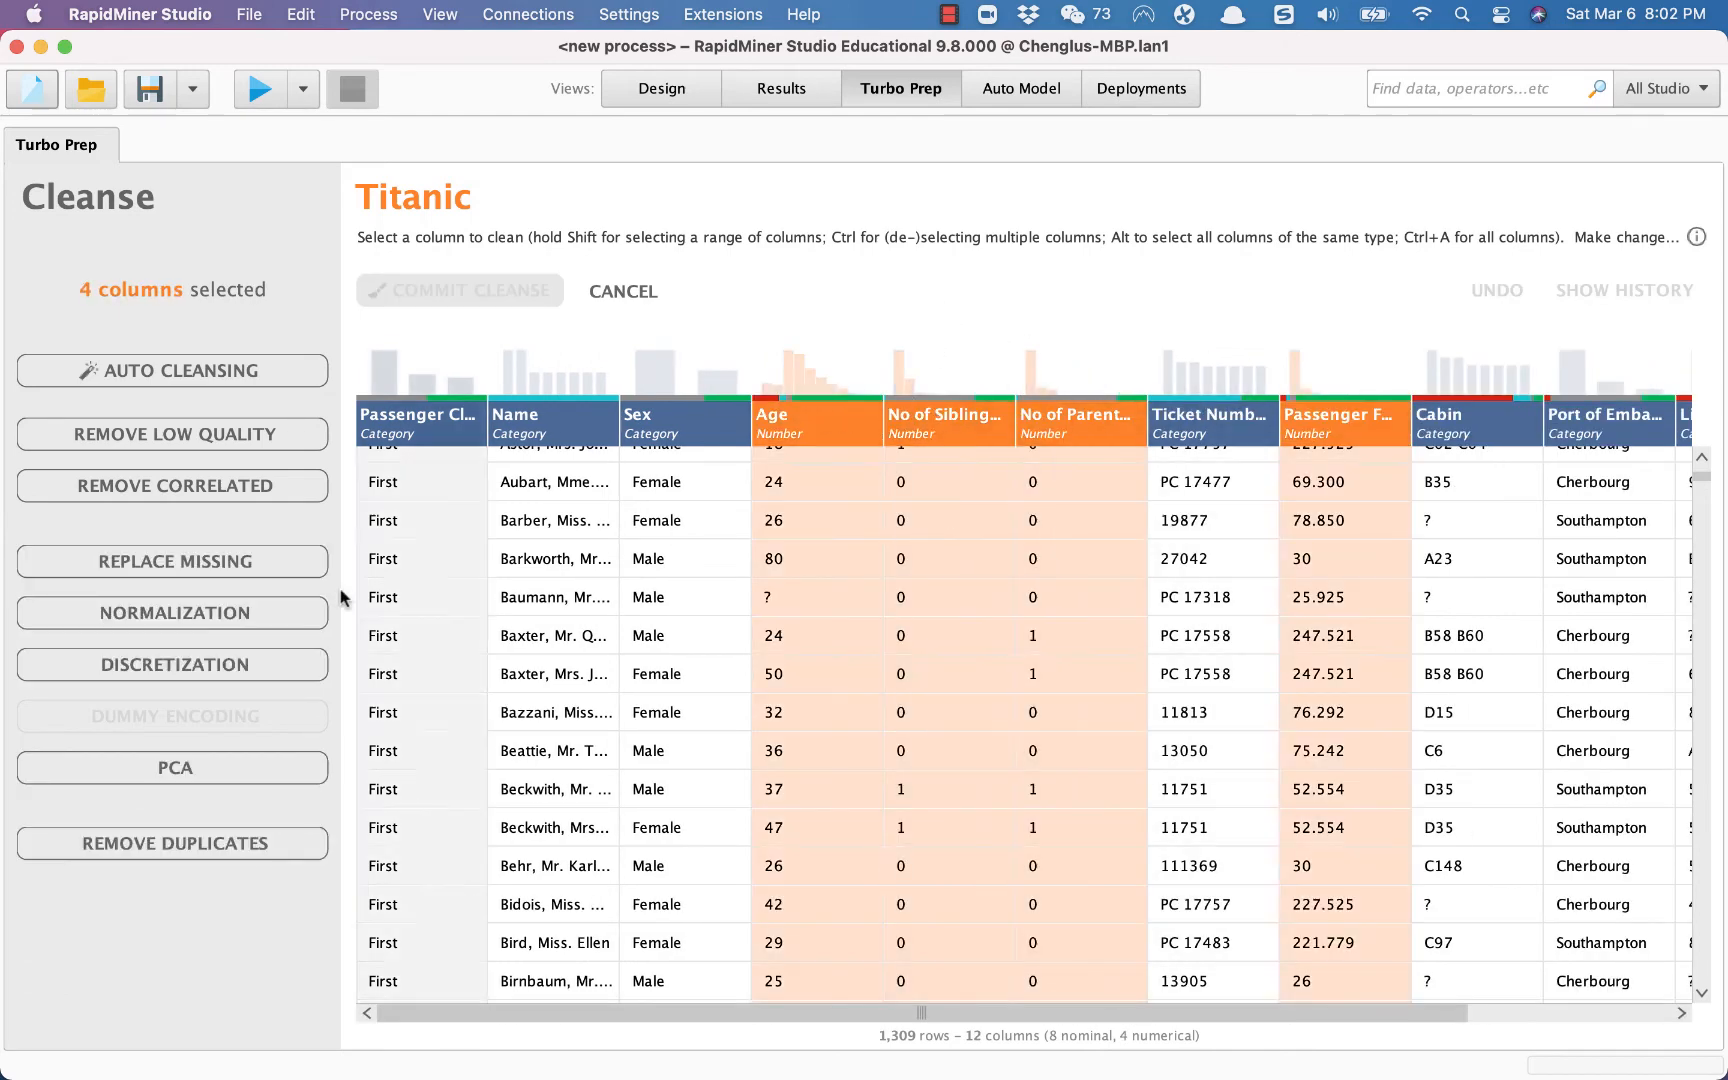
pyautogui.click(238, 764)
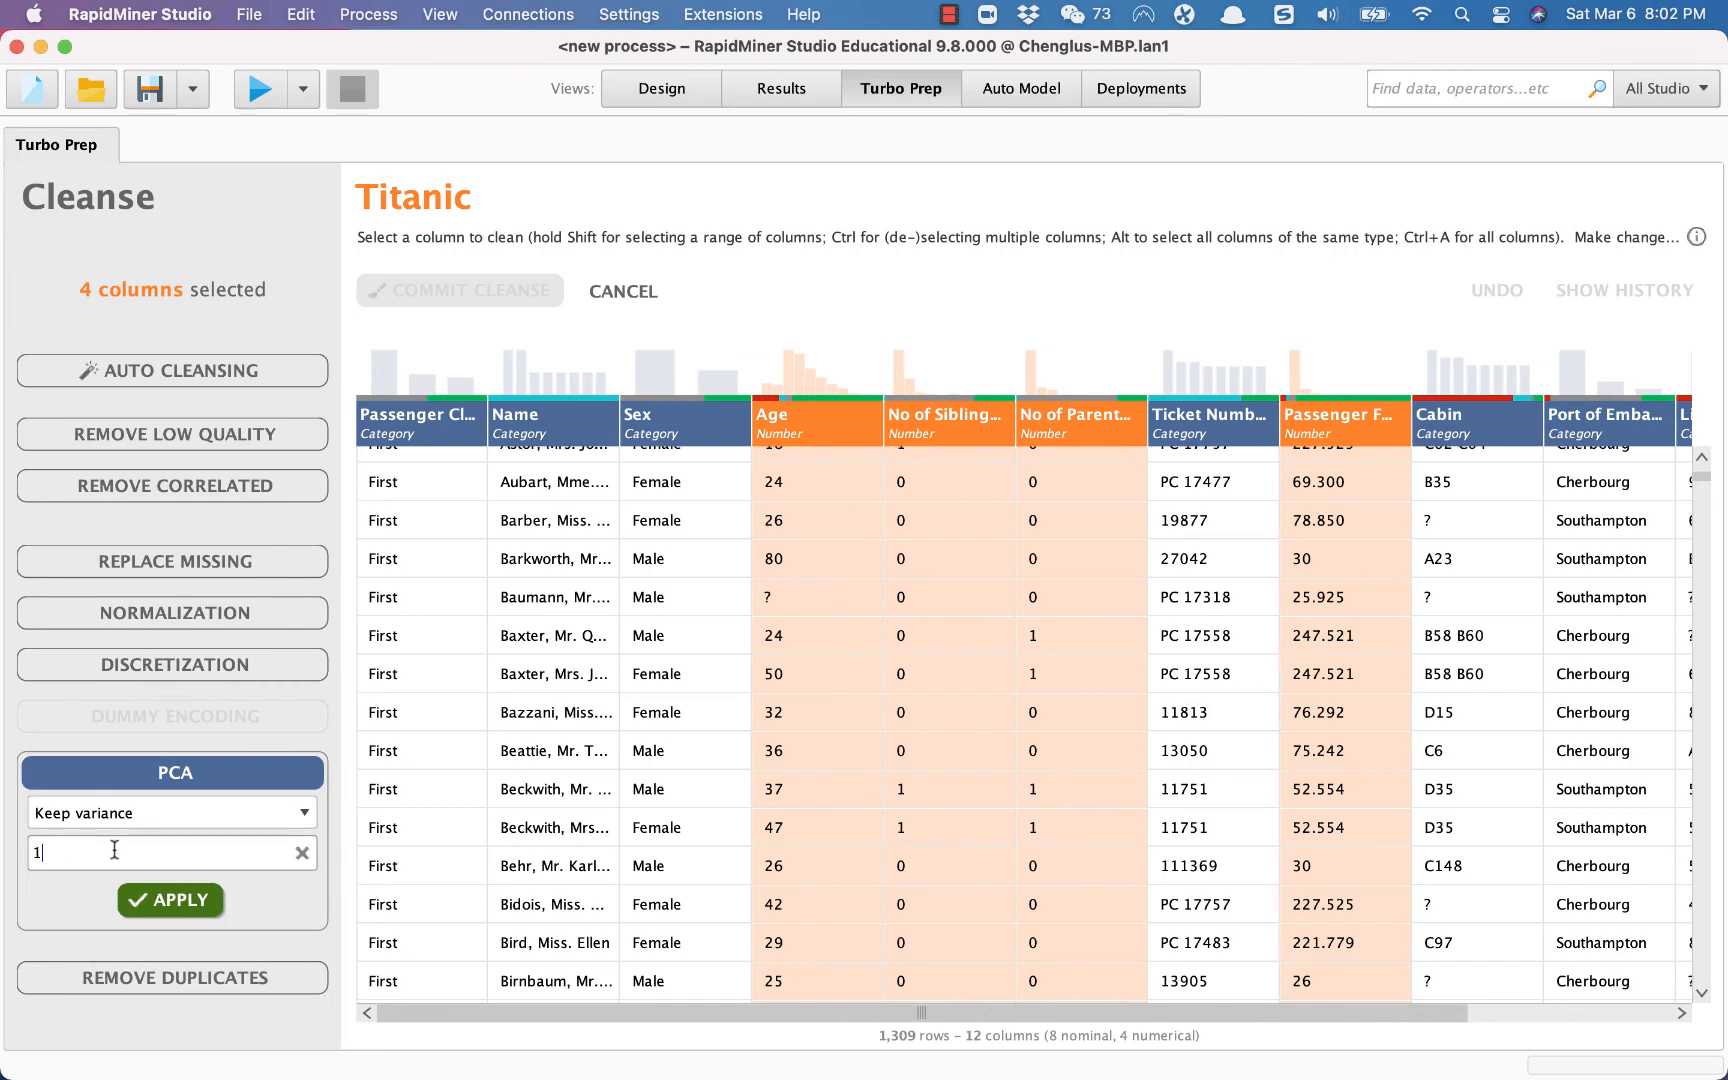
pyautogui.click(168, 899)
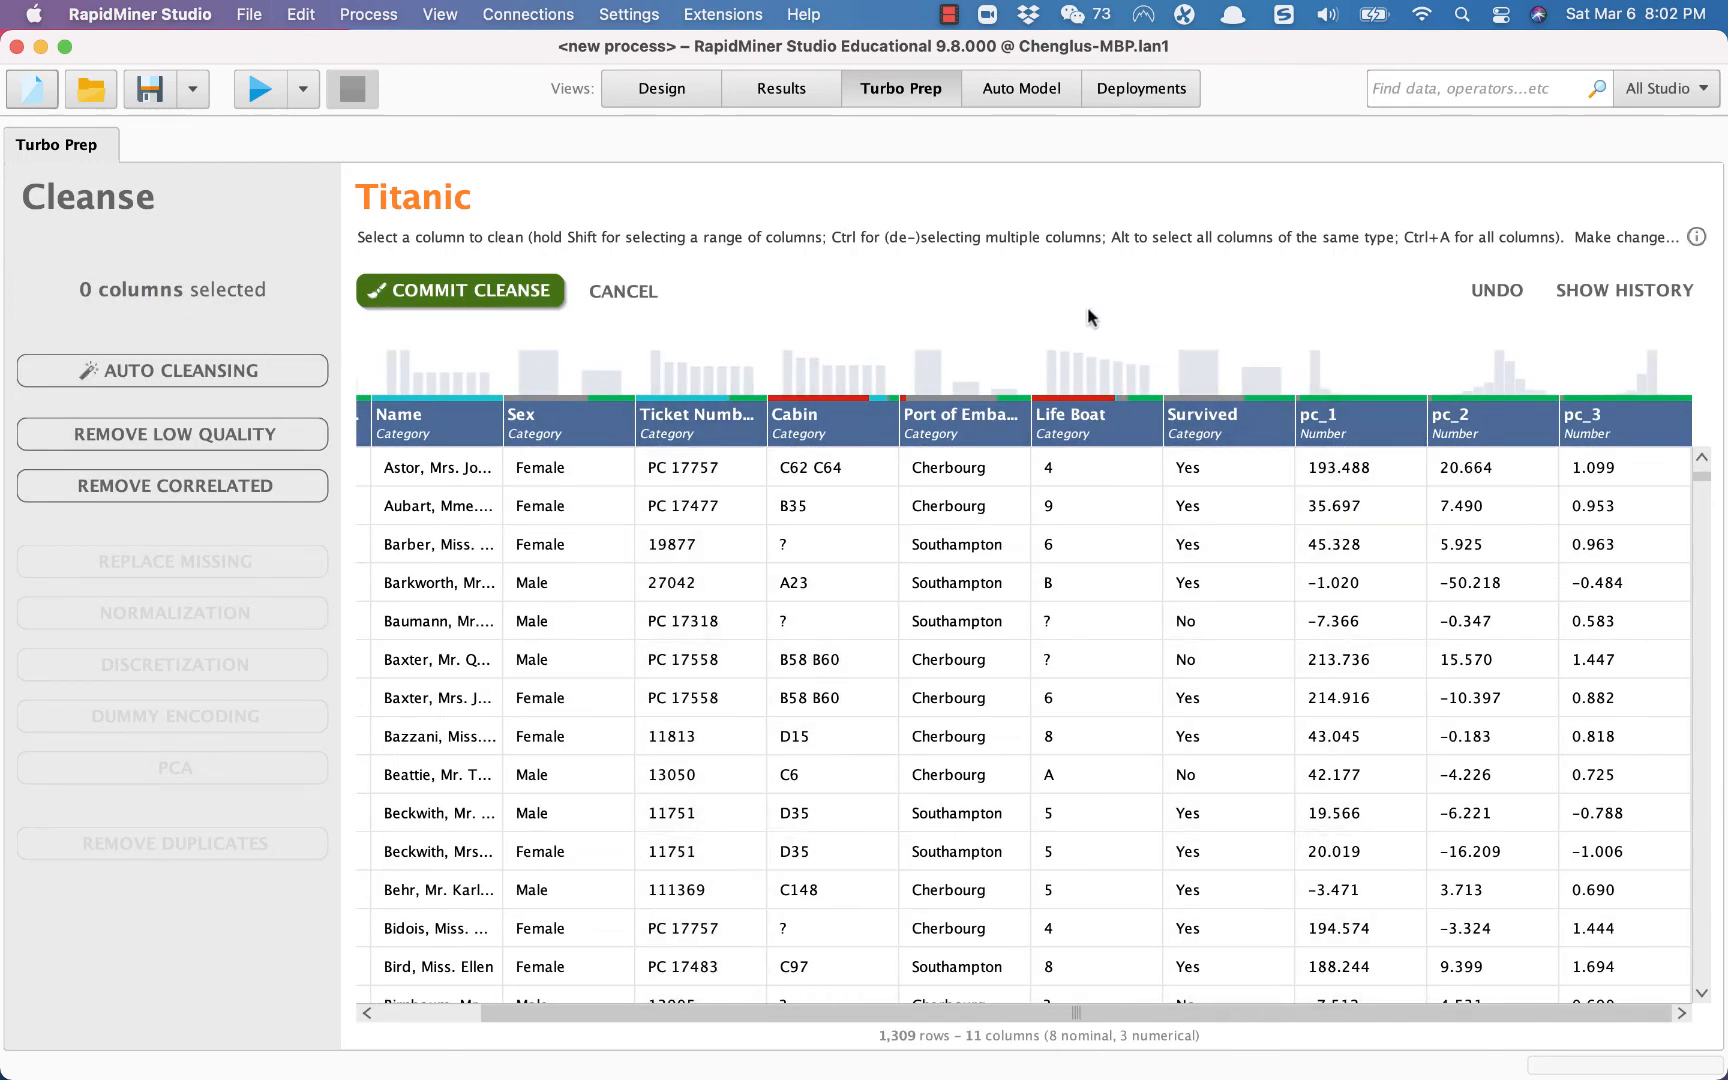
# - Examine the pc_1, pc_2 and pc_3 columns in the reduced table and review PCA's Keep variance setting
pyautogui.hscroll(-4, 800, 612)
pyautogui.hscroll(4, 799, 617)
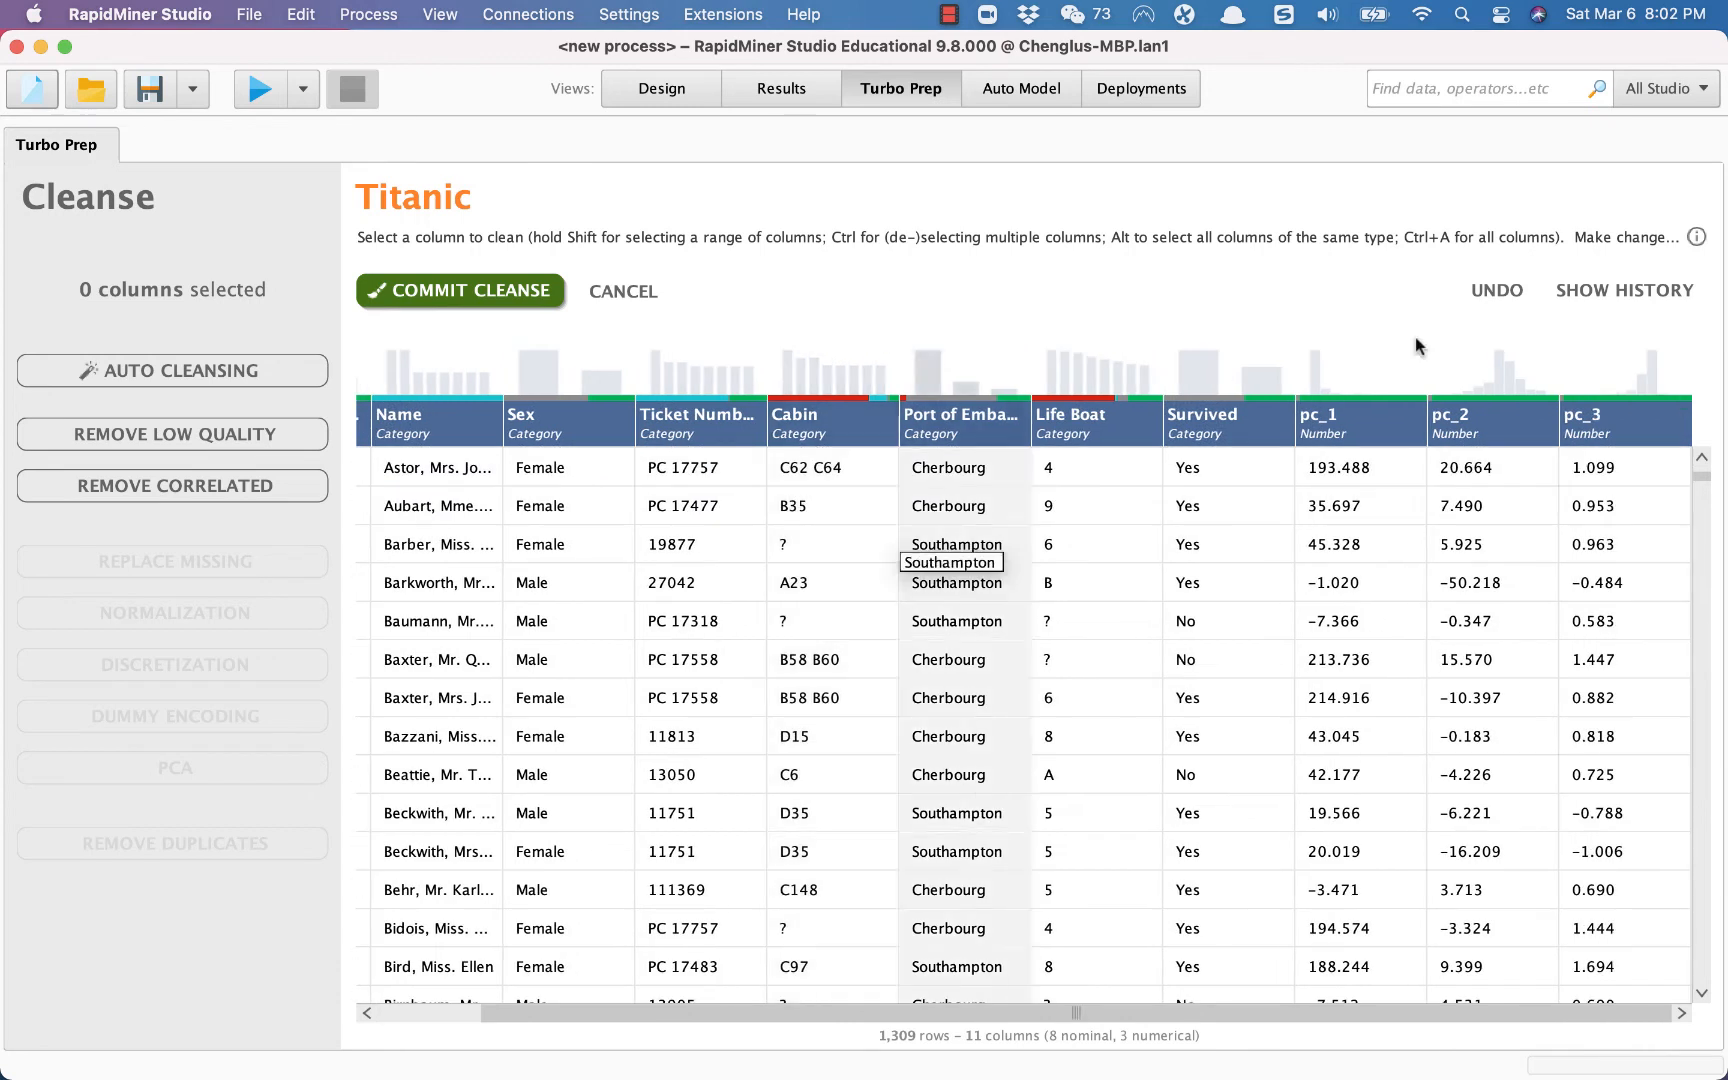
pyautogui.click(1349, 441)
pyautogui.click(1488, 440)
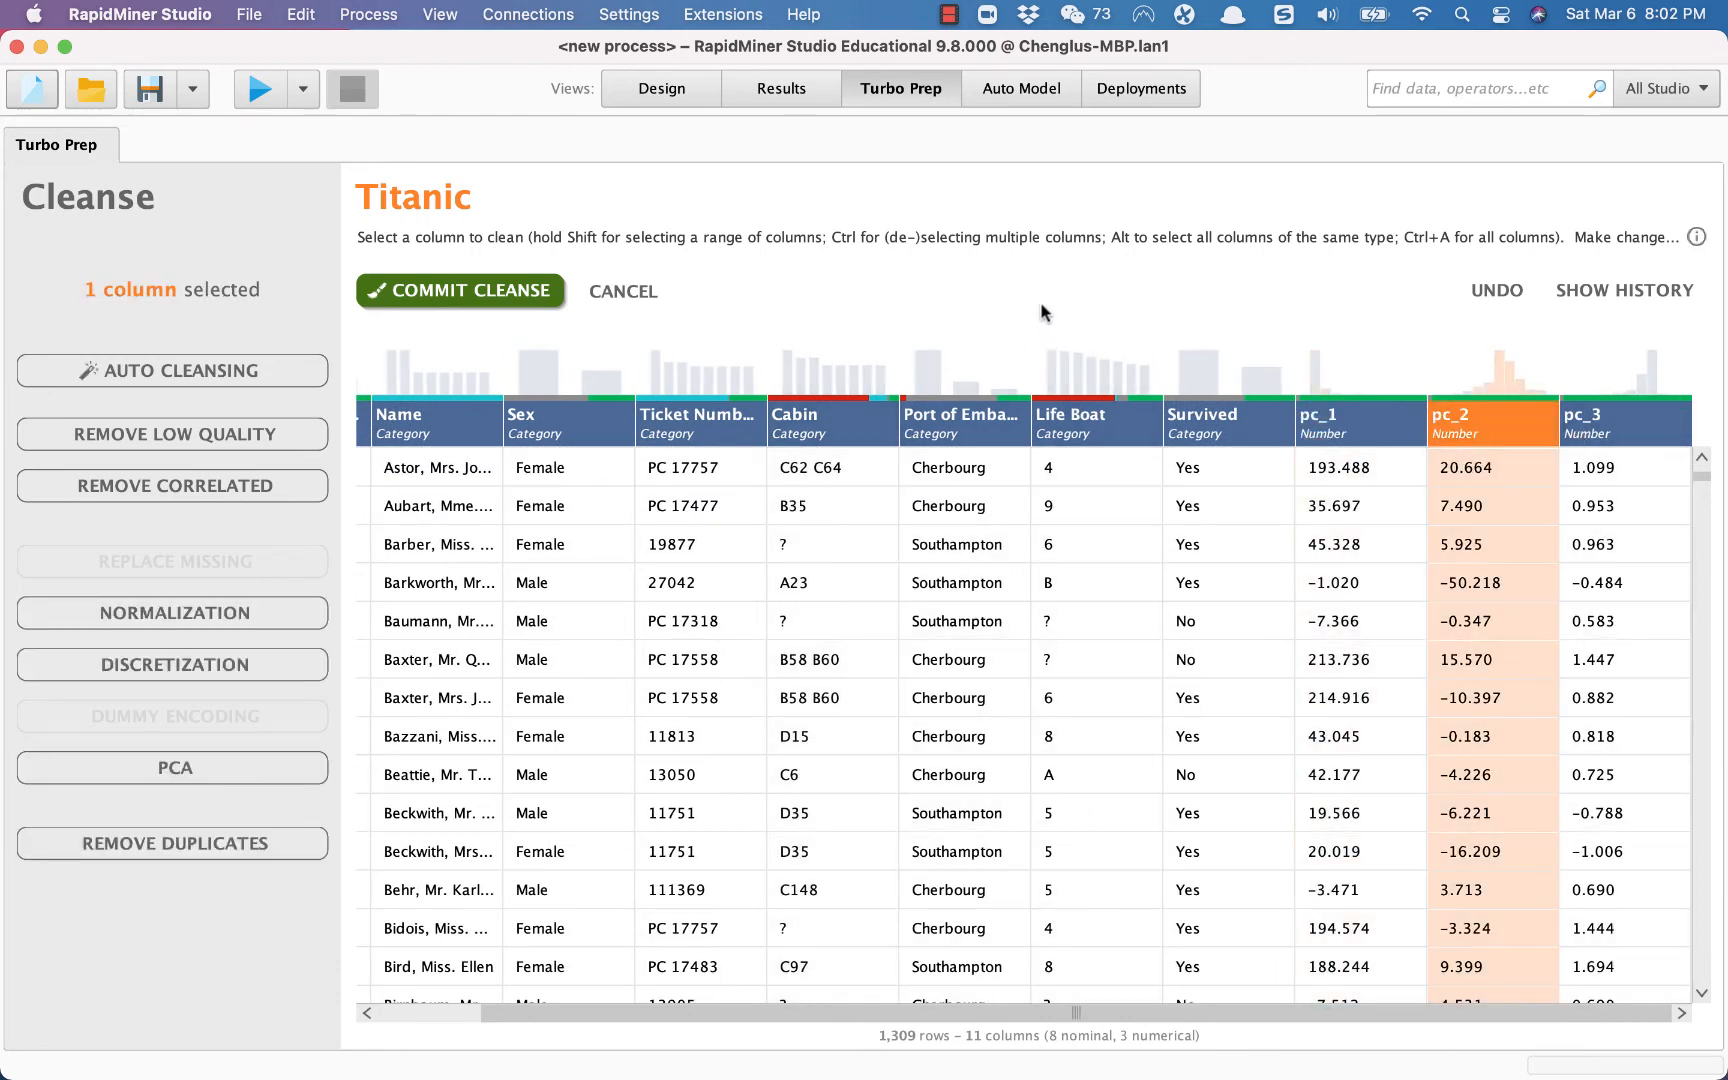
pyautogui.click(1619, 444)
pyautogui.click(1360, 430)
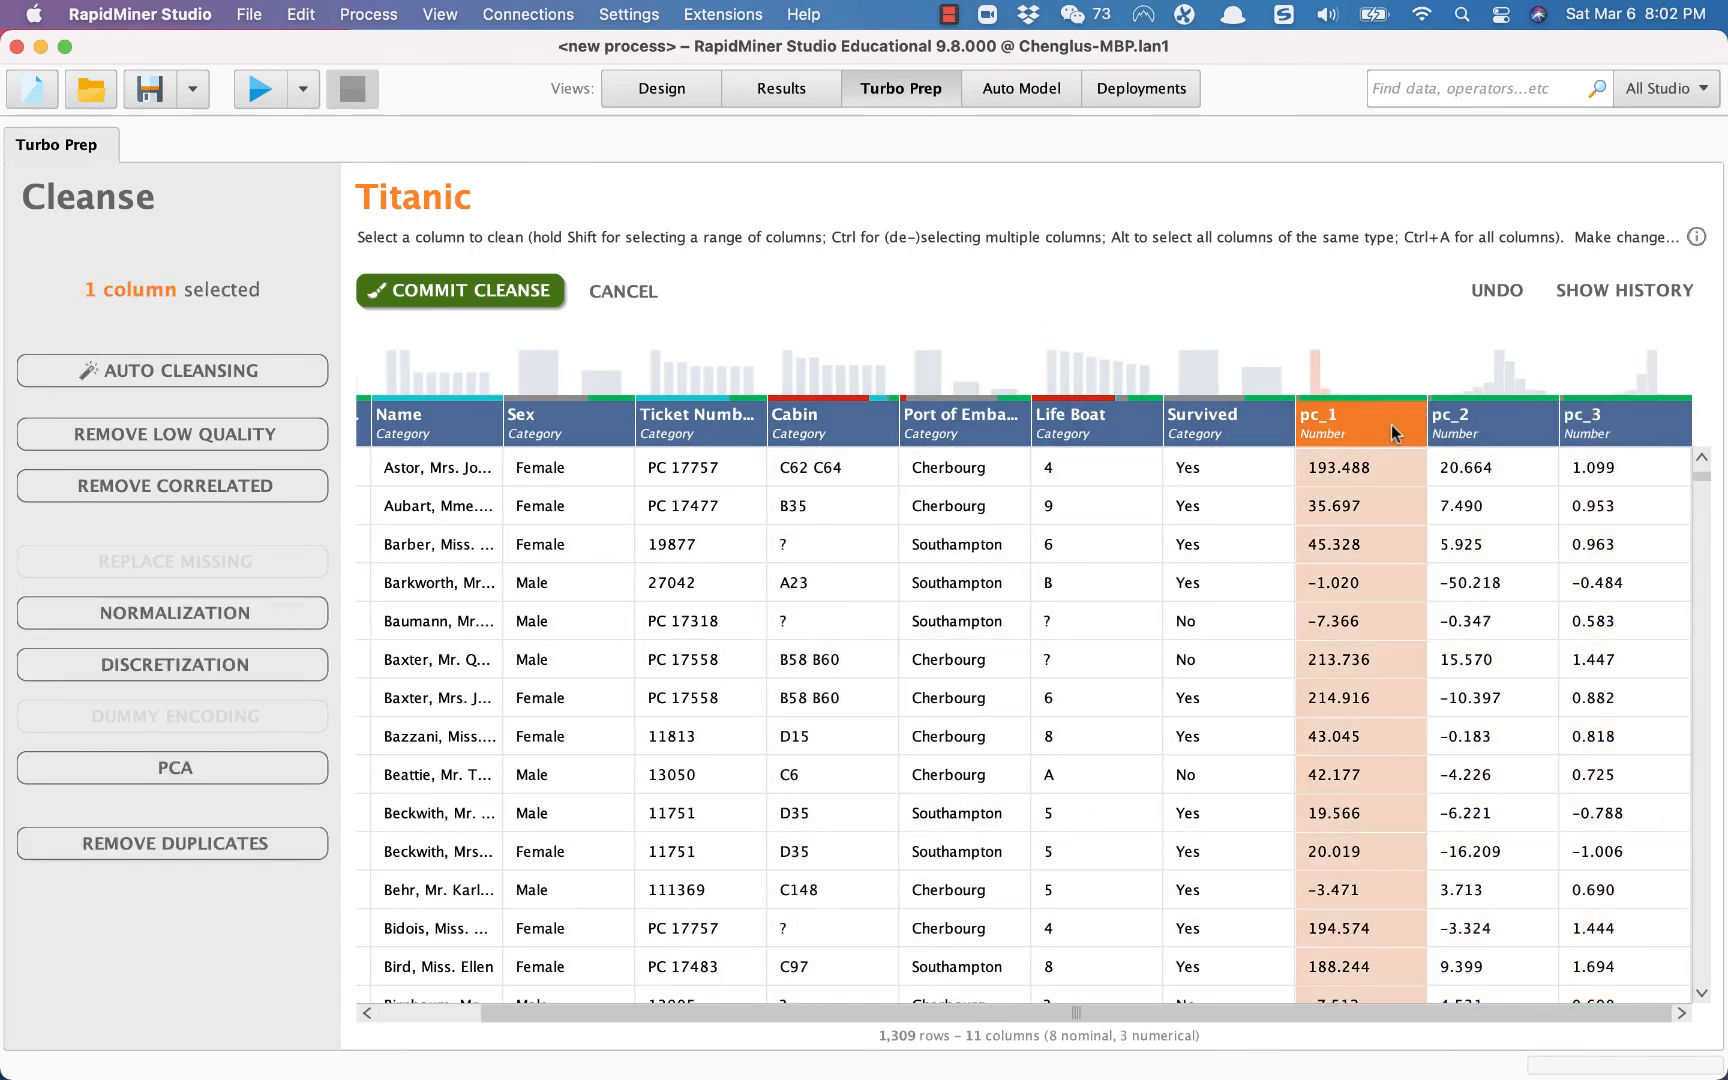
pyautogui.click(1470, 433)
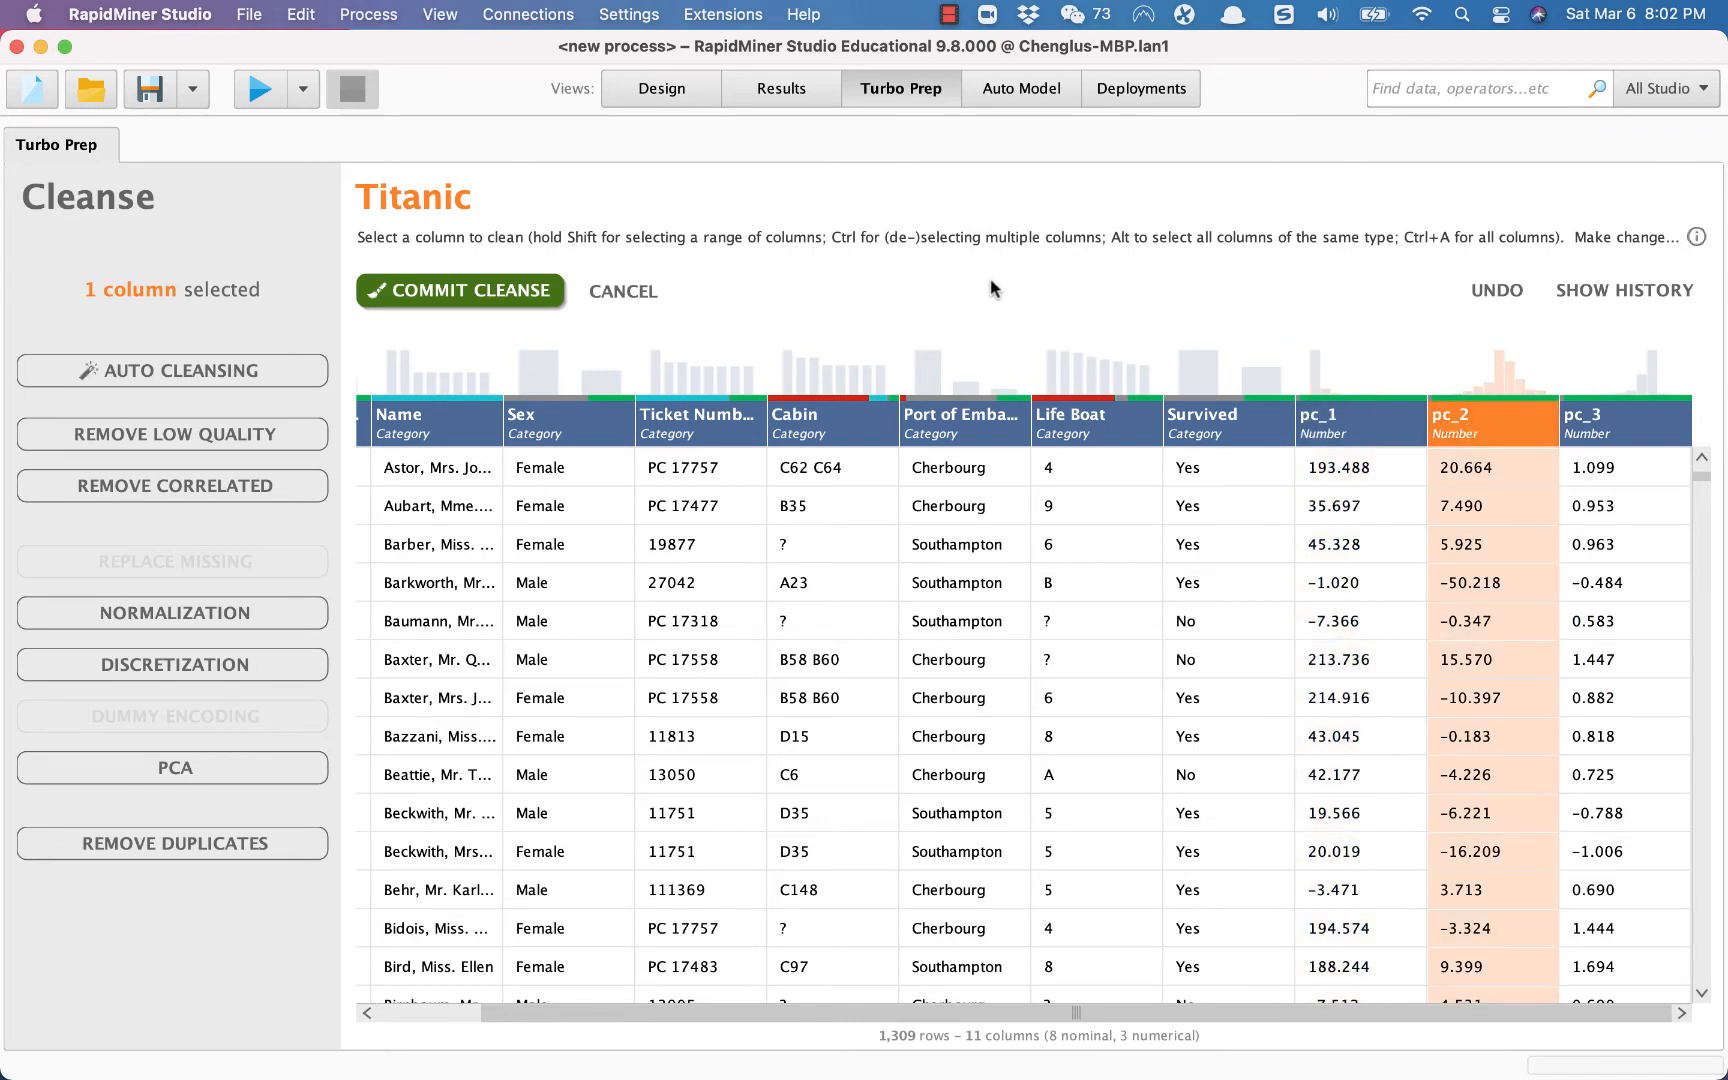
pyautogui.click(290, 770)
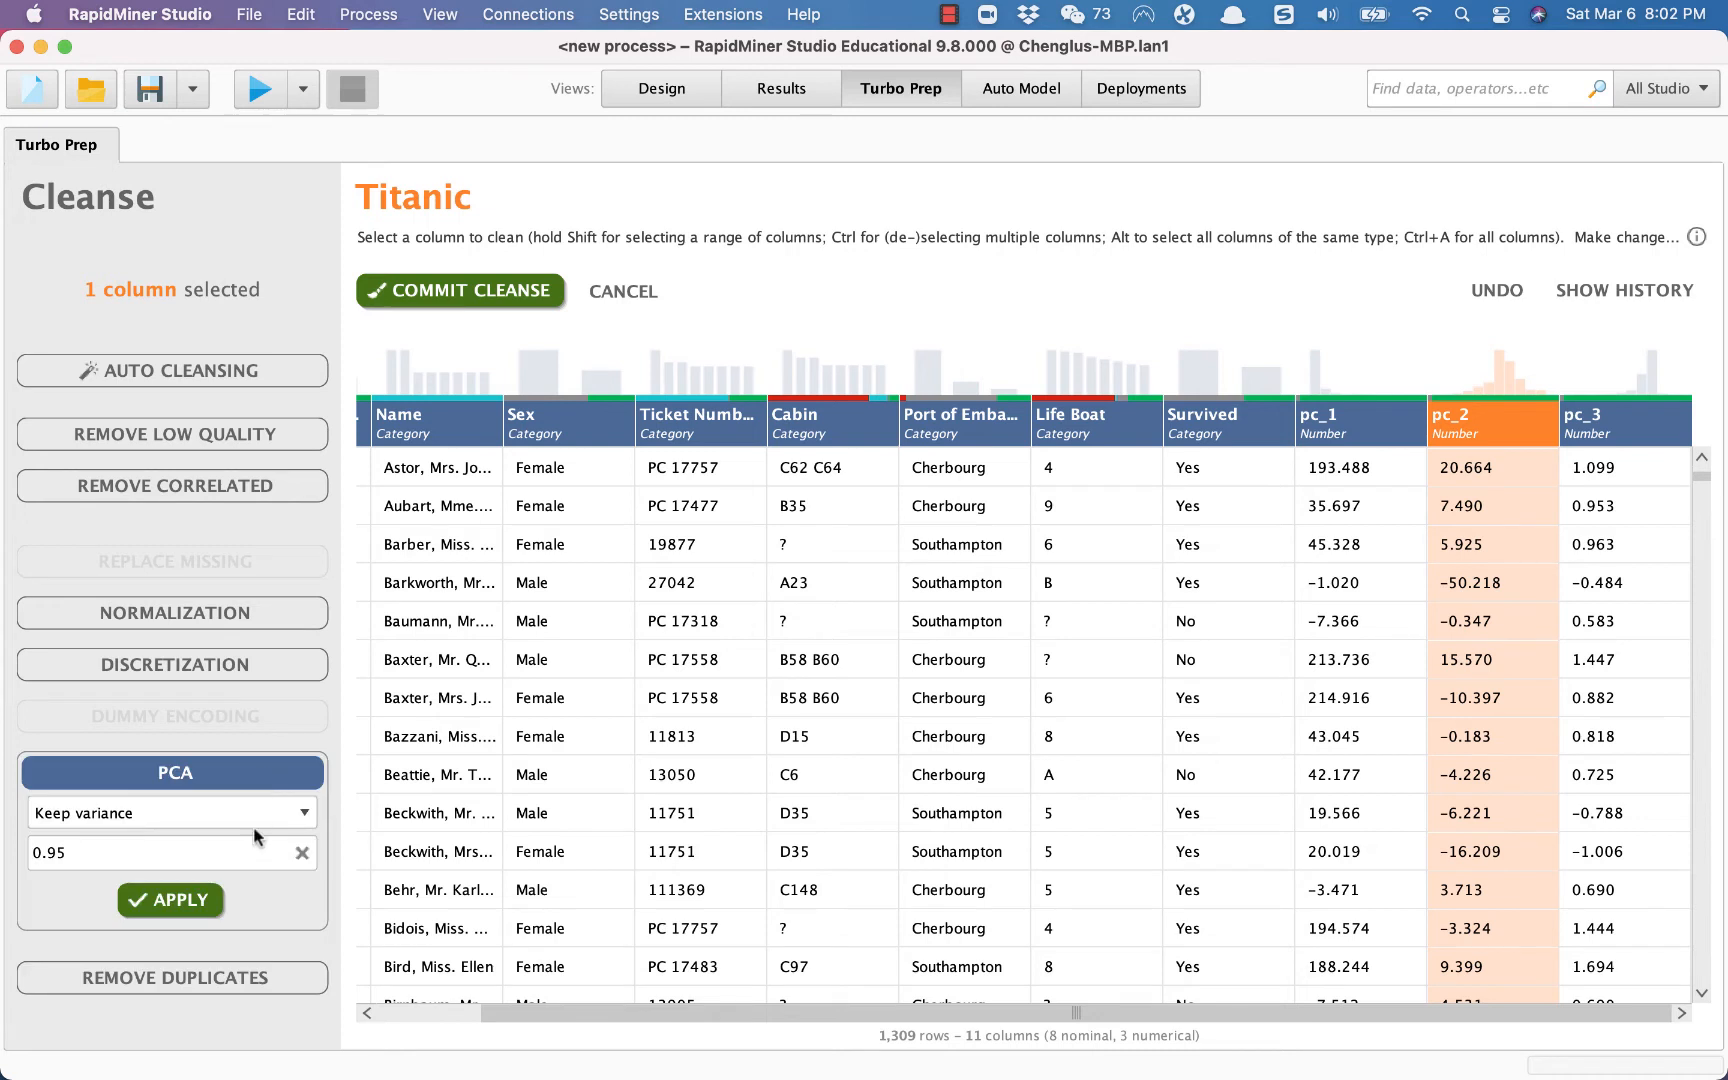
pyautogui.click(181, 853)
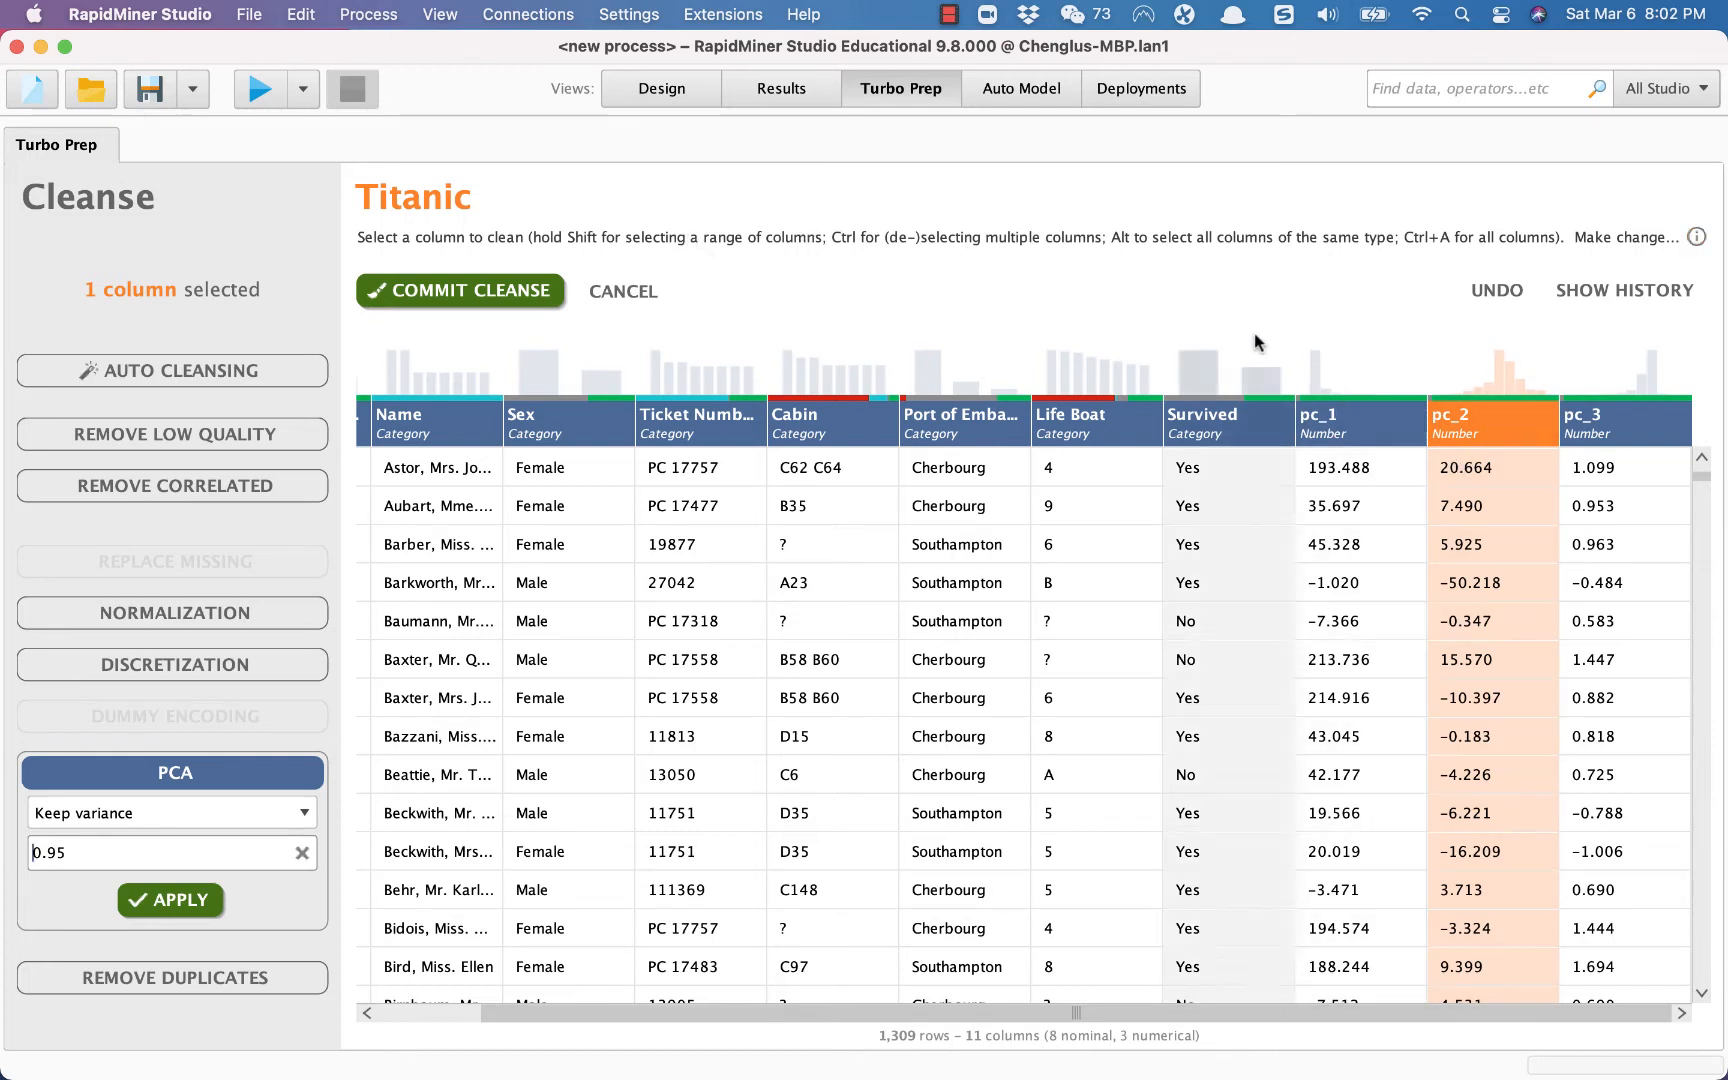
pyautogui.hotkey('ctrl', 'Up')
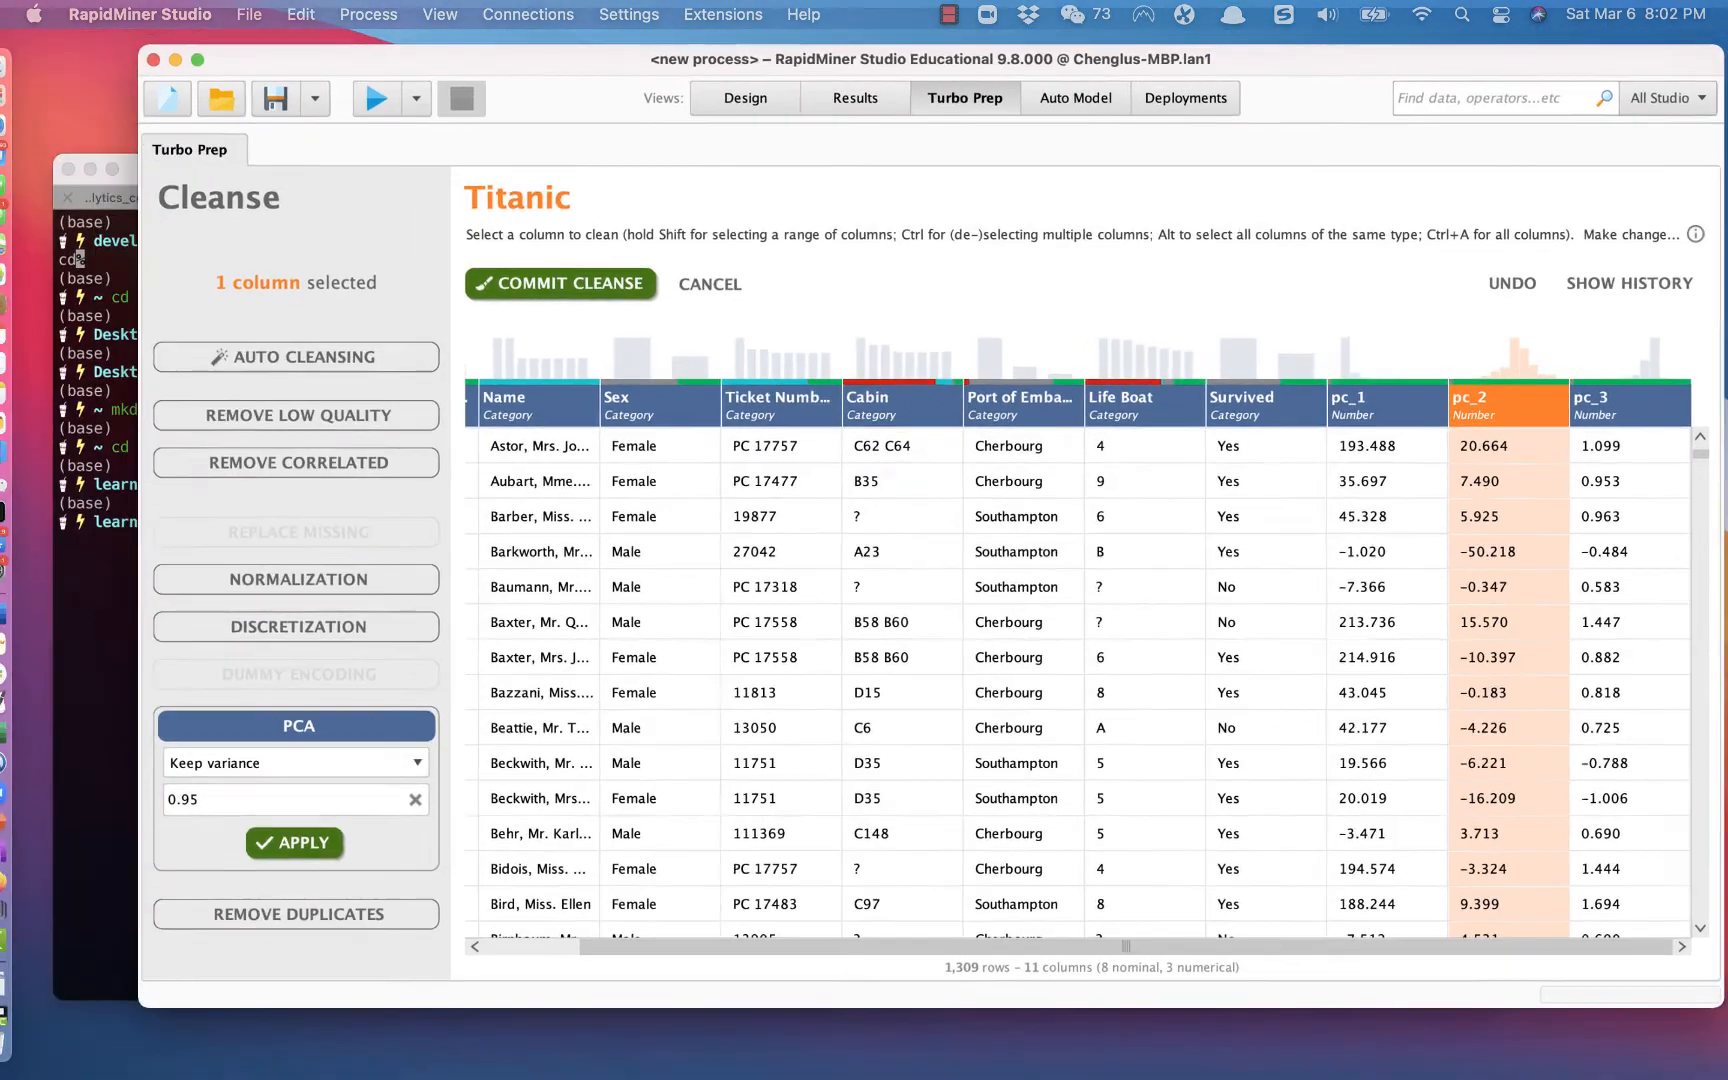
pyautogui.hotkey('ctrl', 'Up')
pyautogui.hotkey('ctrl', 'Up')
pyautogui.hotkey('ctrl', 'Up')
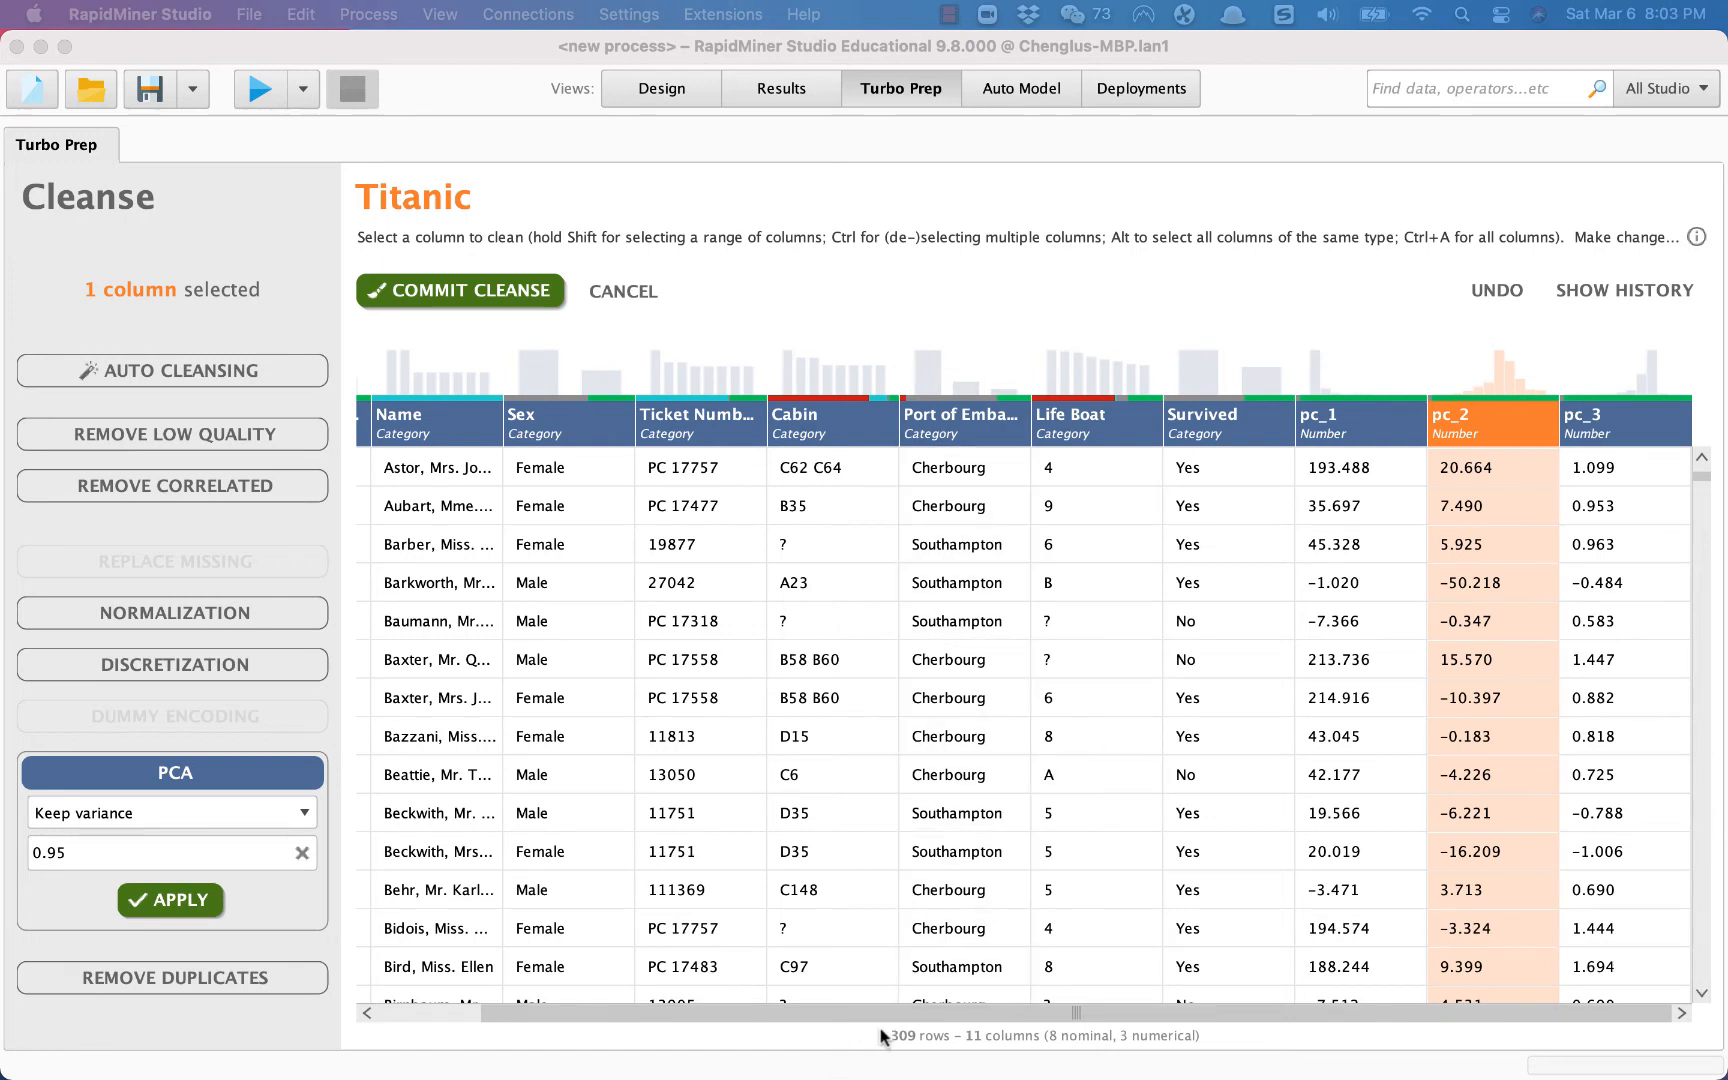
pyautogui.scroll(1, 1002, 645)
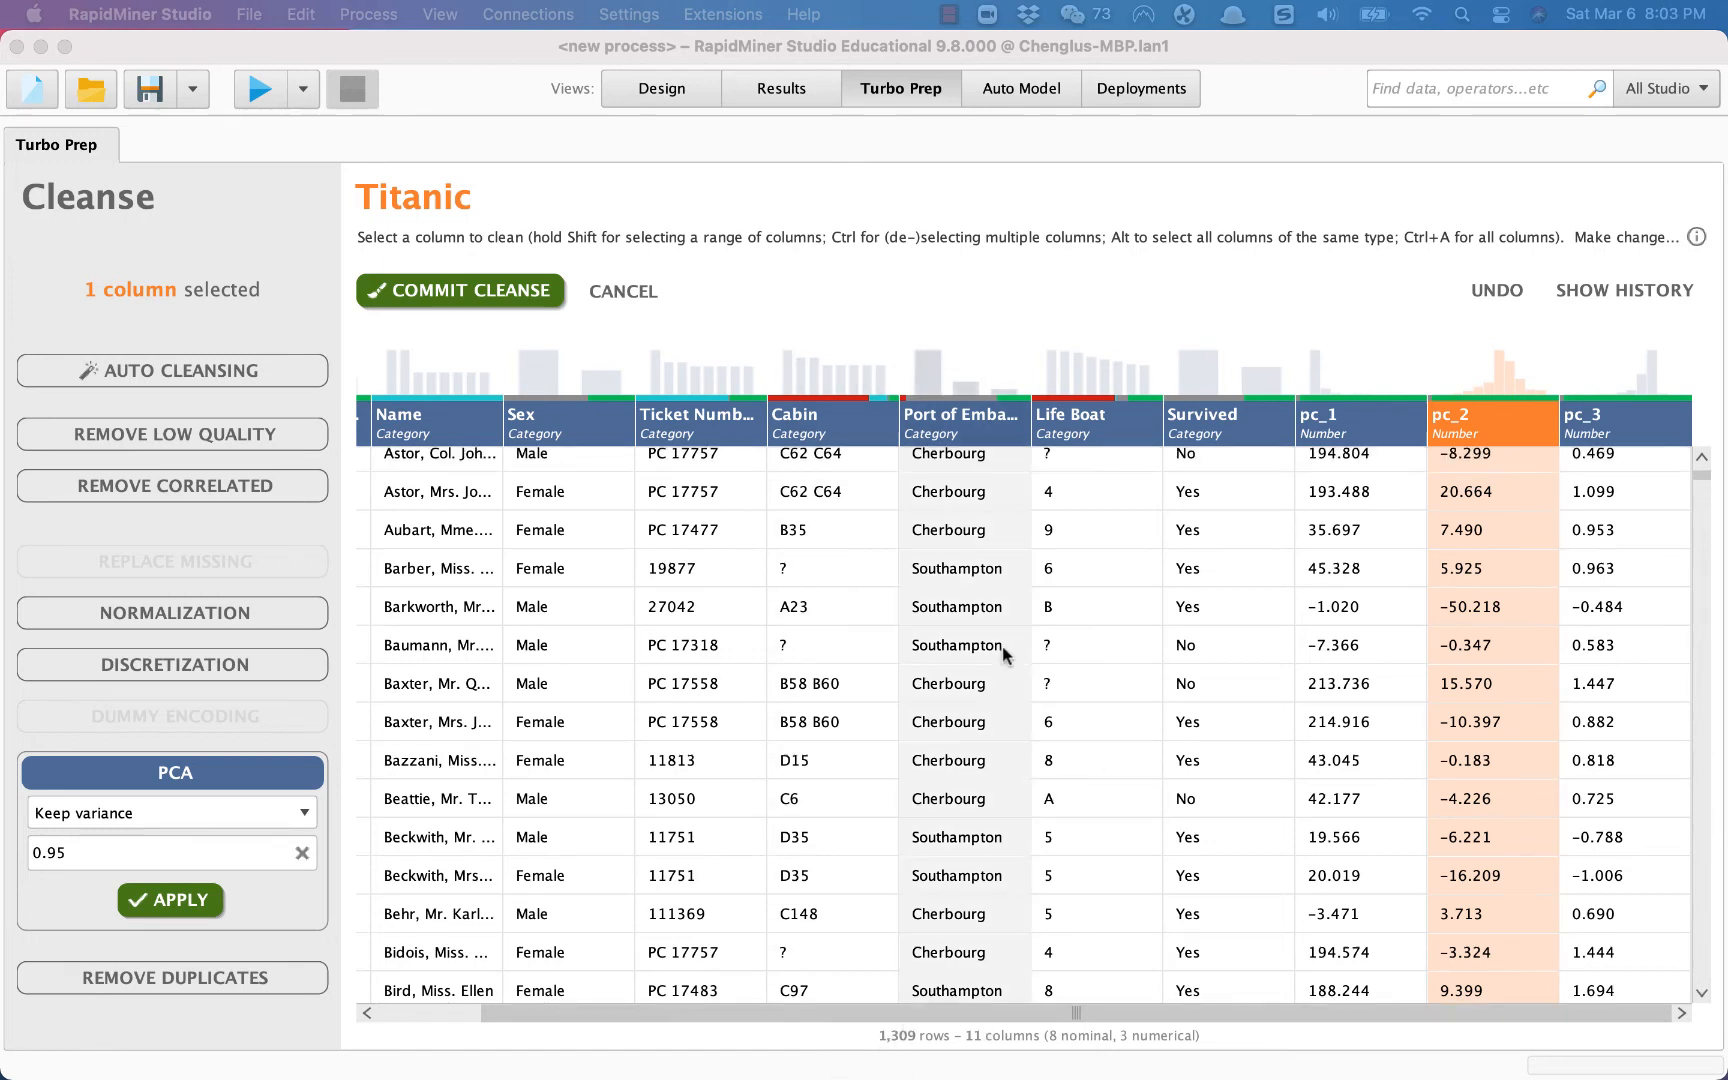
pyautogui.hscroll(-3, 1002, 645)
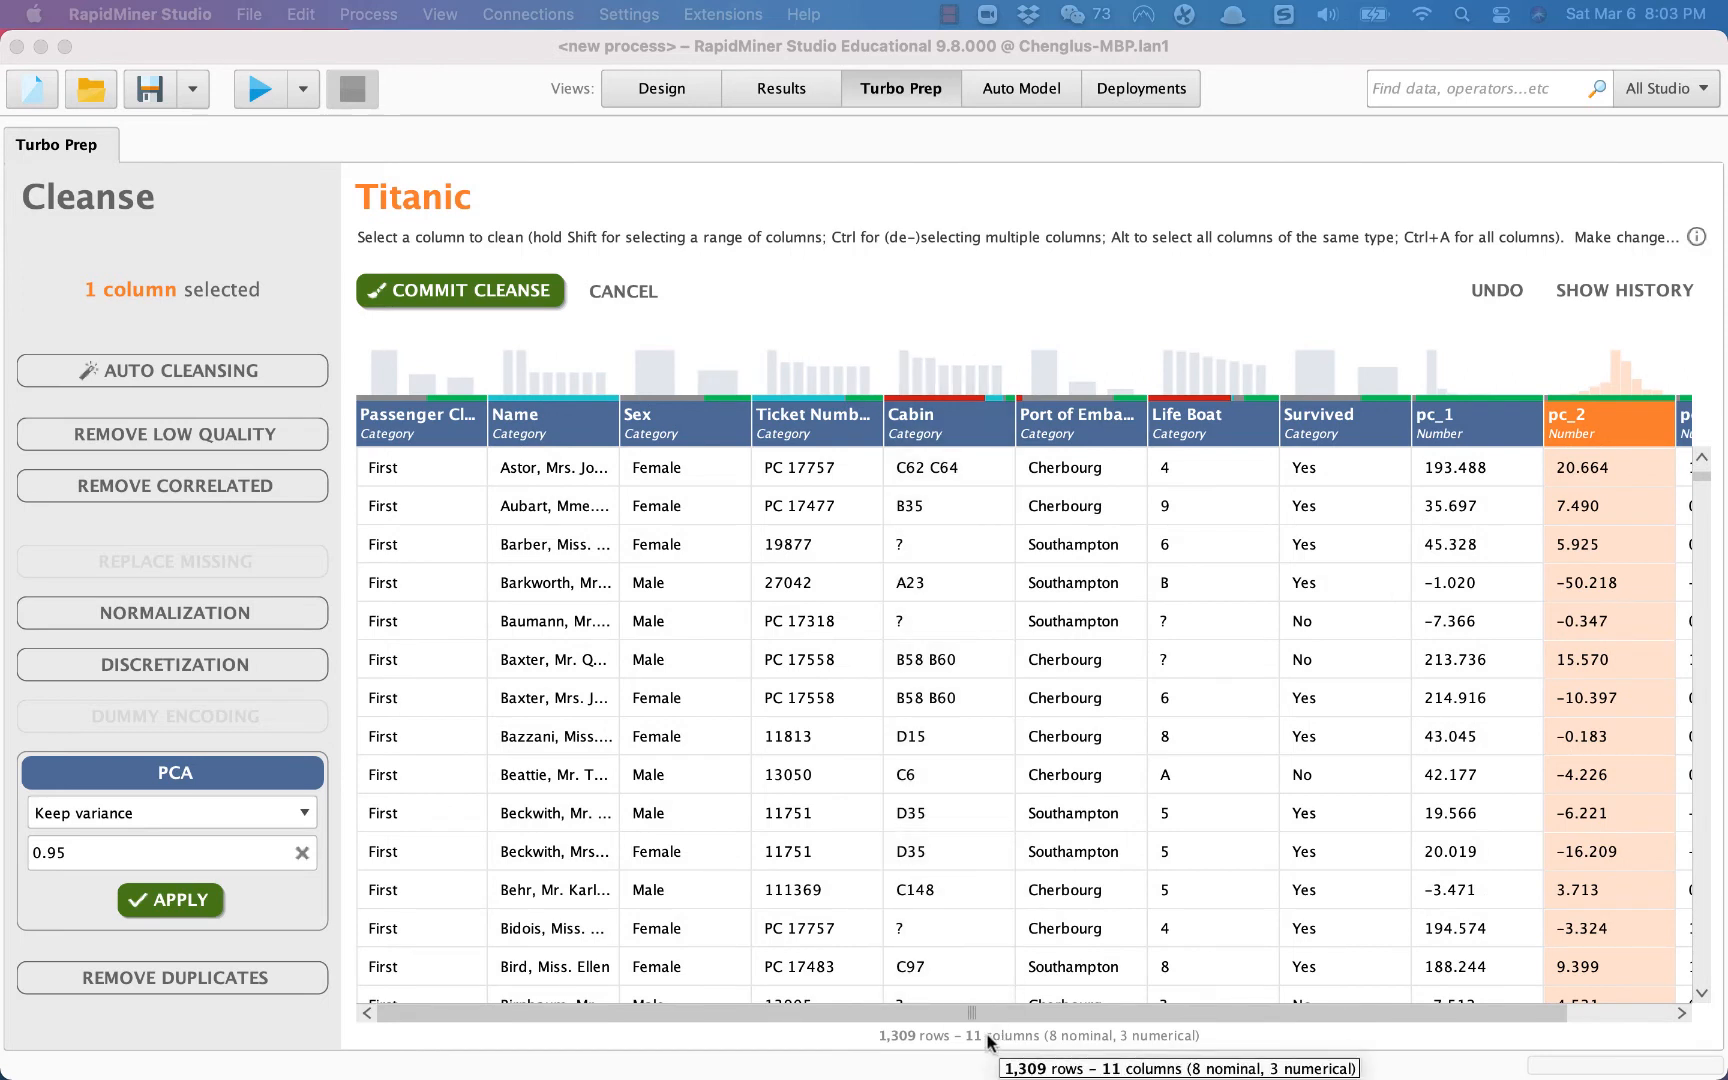
pyautogui.hscroll(3, 967, 663)
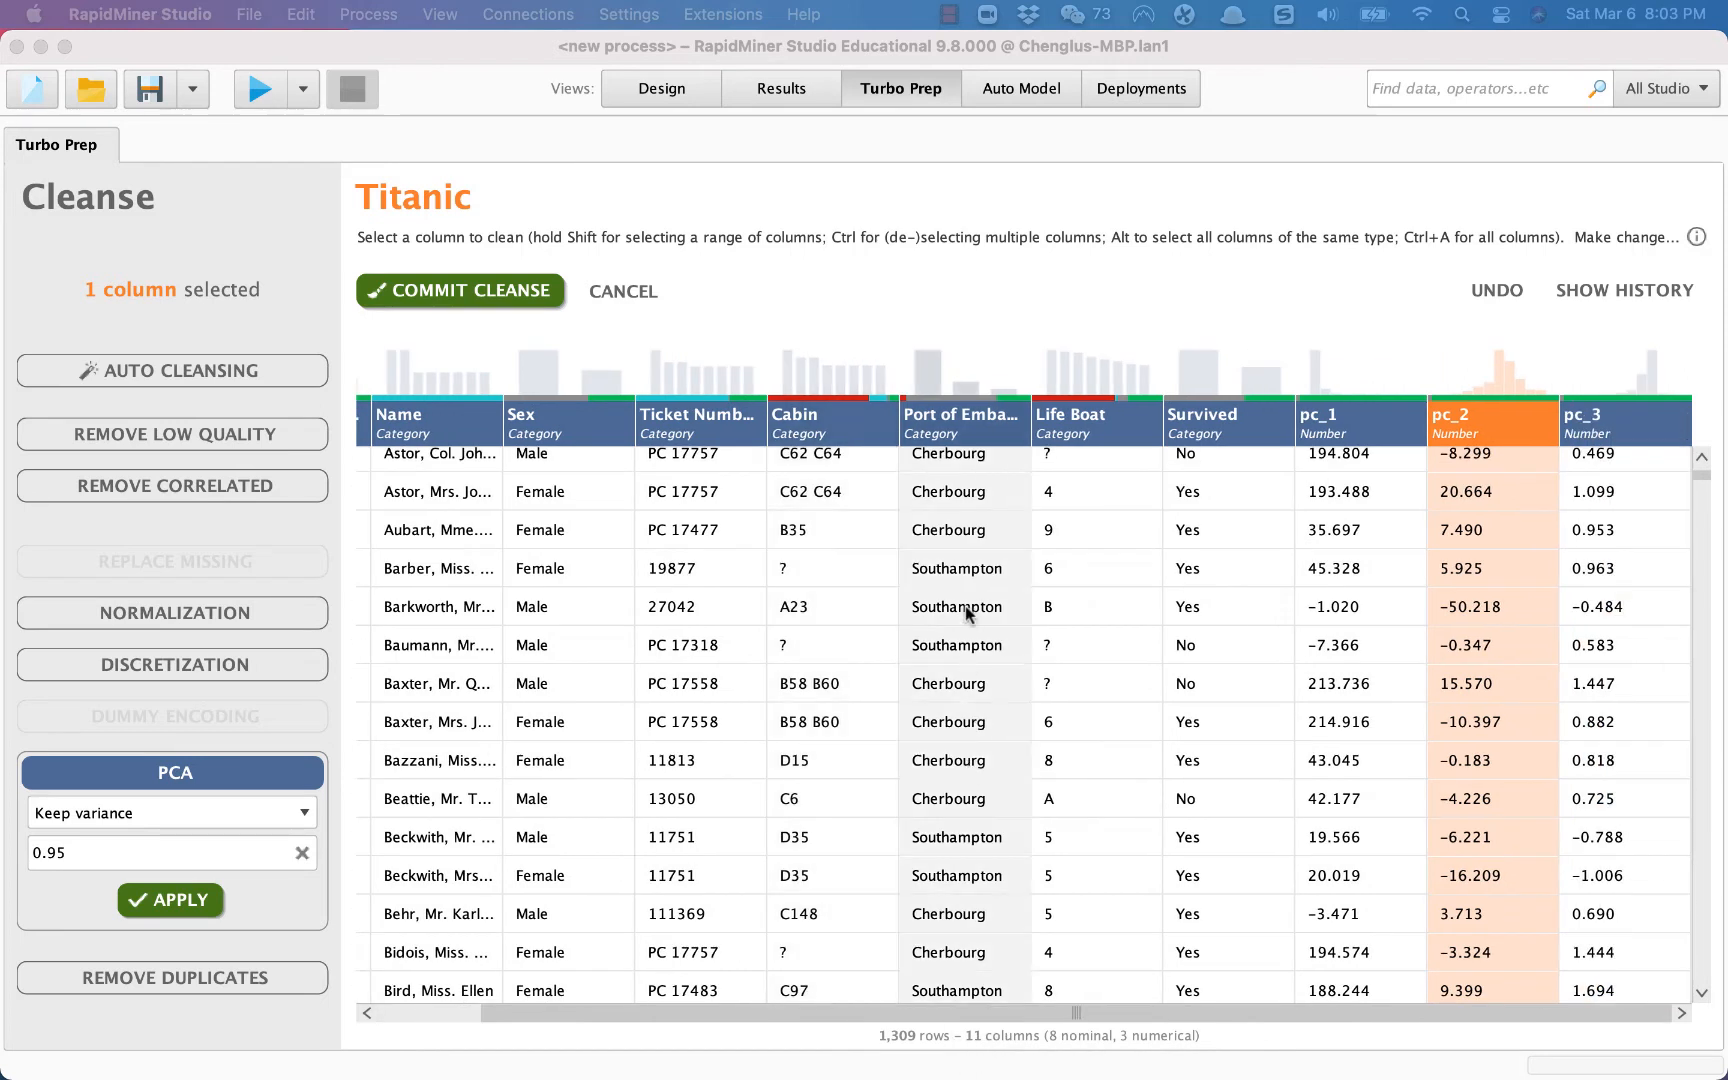
pyautogui.hscroll(-1, 968, 614)
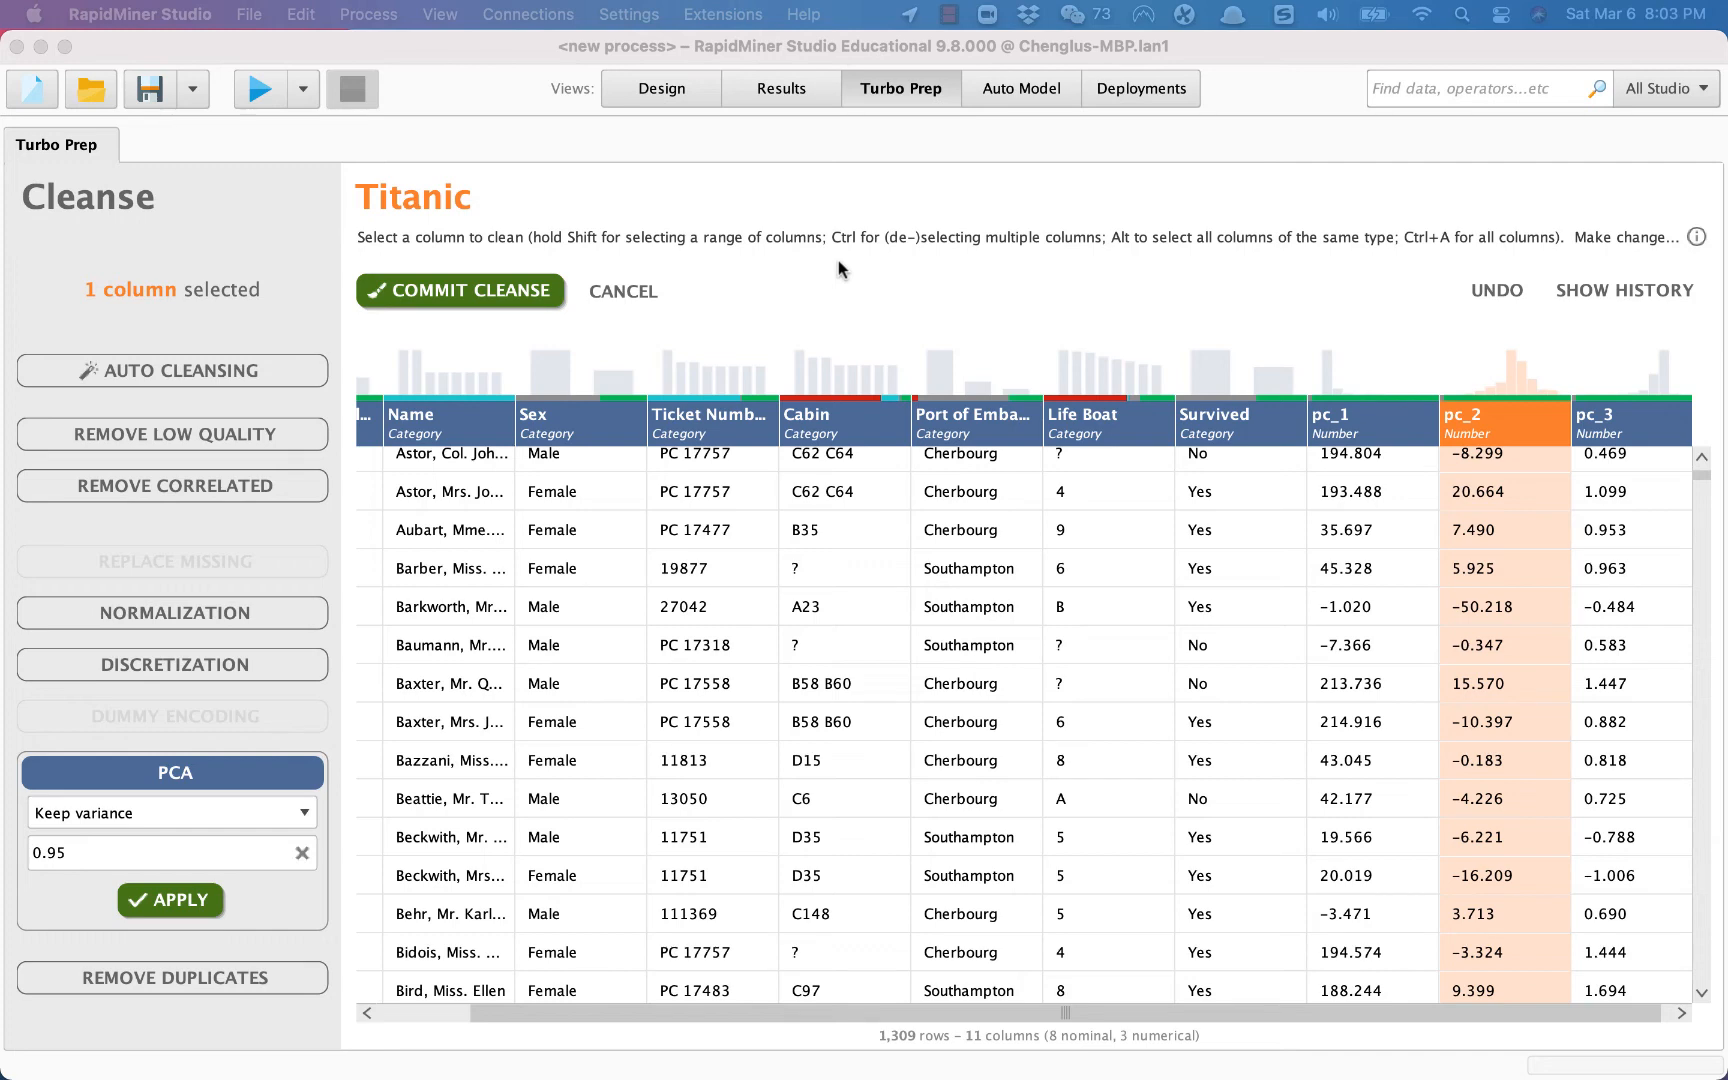
pyautogui.scroll(10, 796, 706)
pyautogui.hscroll(-3, 796, 706)
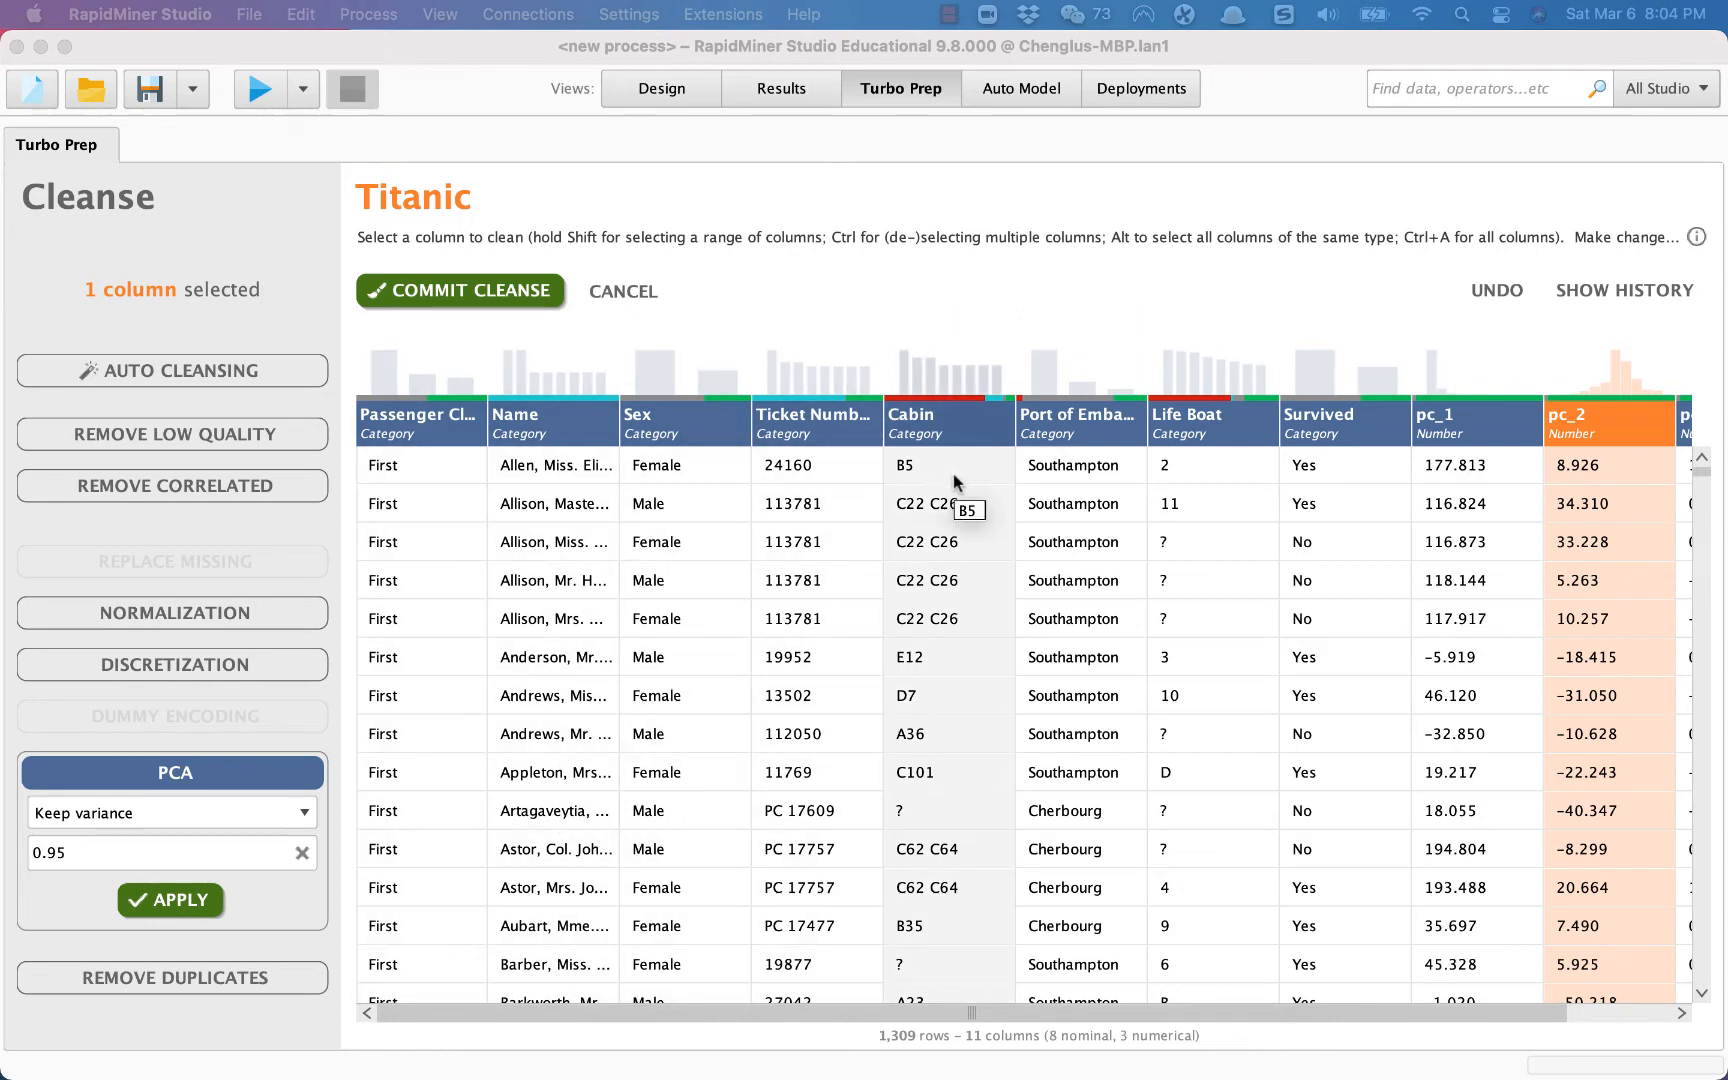
pyautogui.hscroll(2, 955, 483)
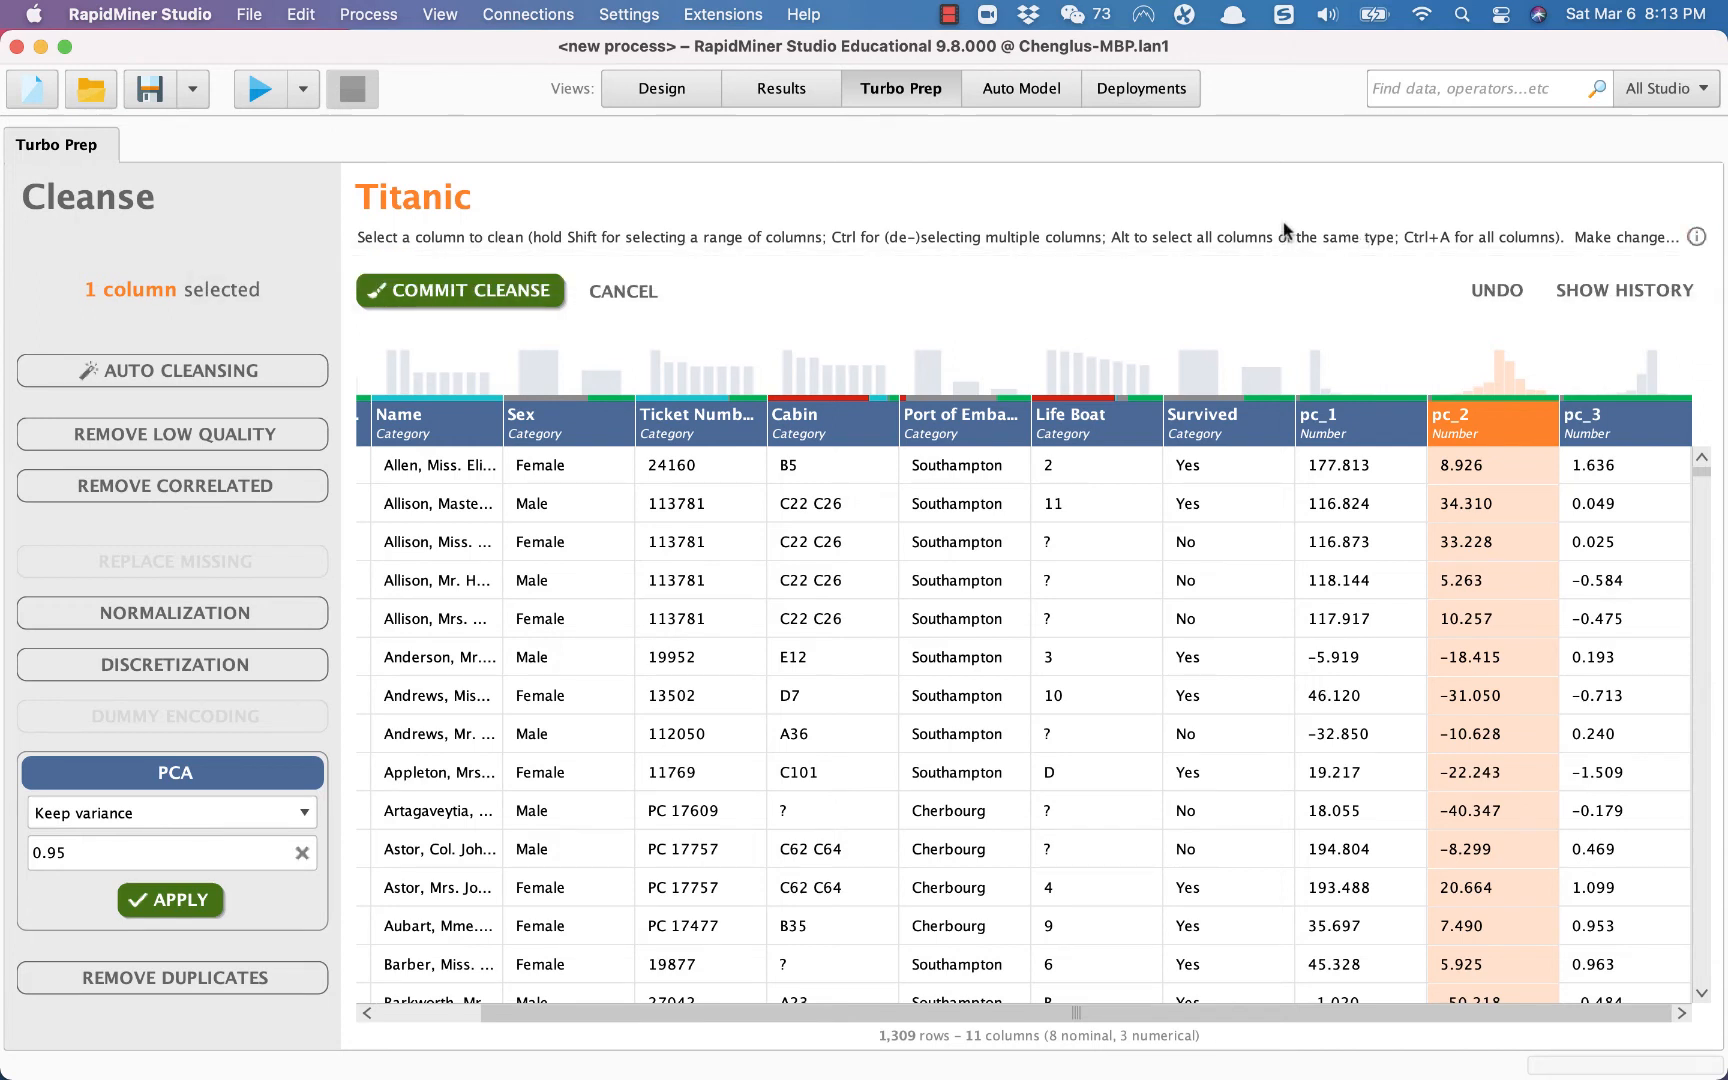
pyautogui.click(949, 15)
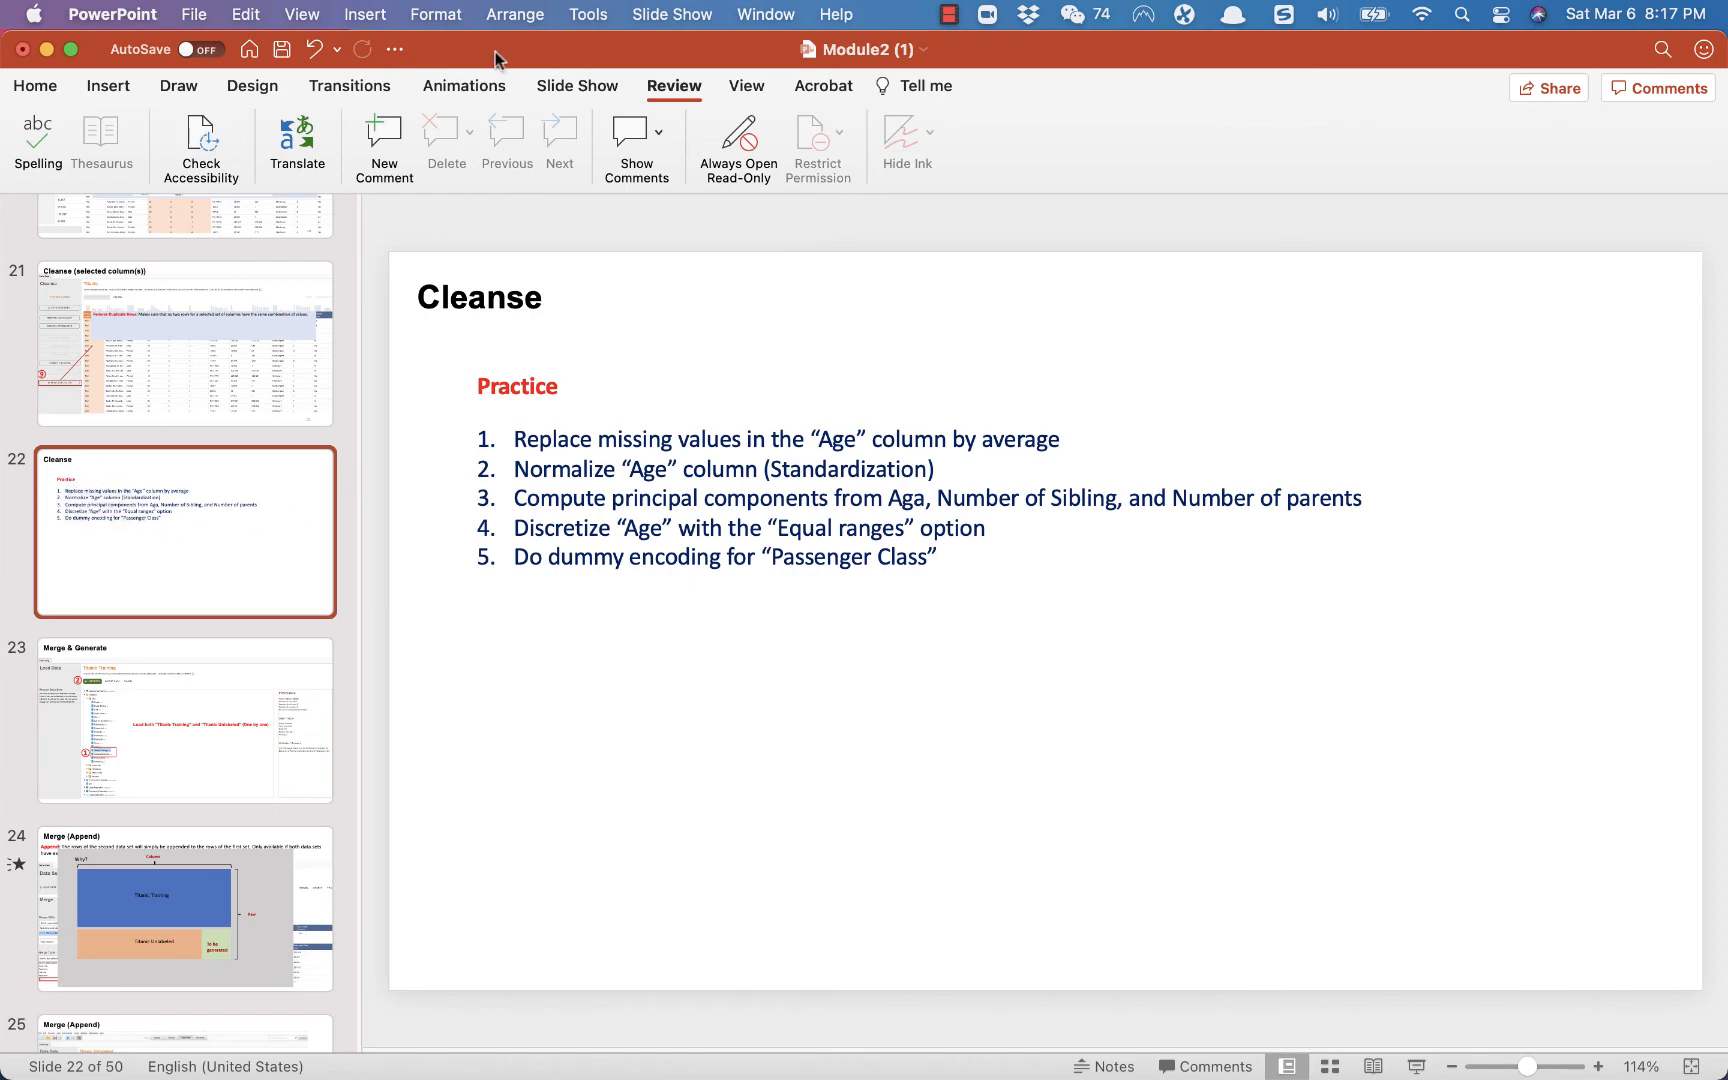
# - Move the practice slides out of the way and replace the missing values in the Age column with the average
pyautogui.moveTo(490, 50); pyautogui.dragTo(1727, 50)
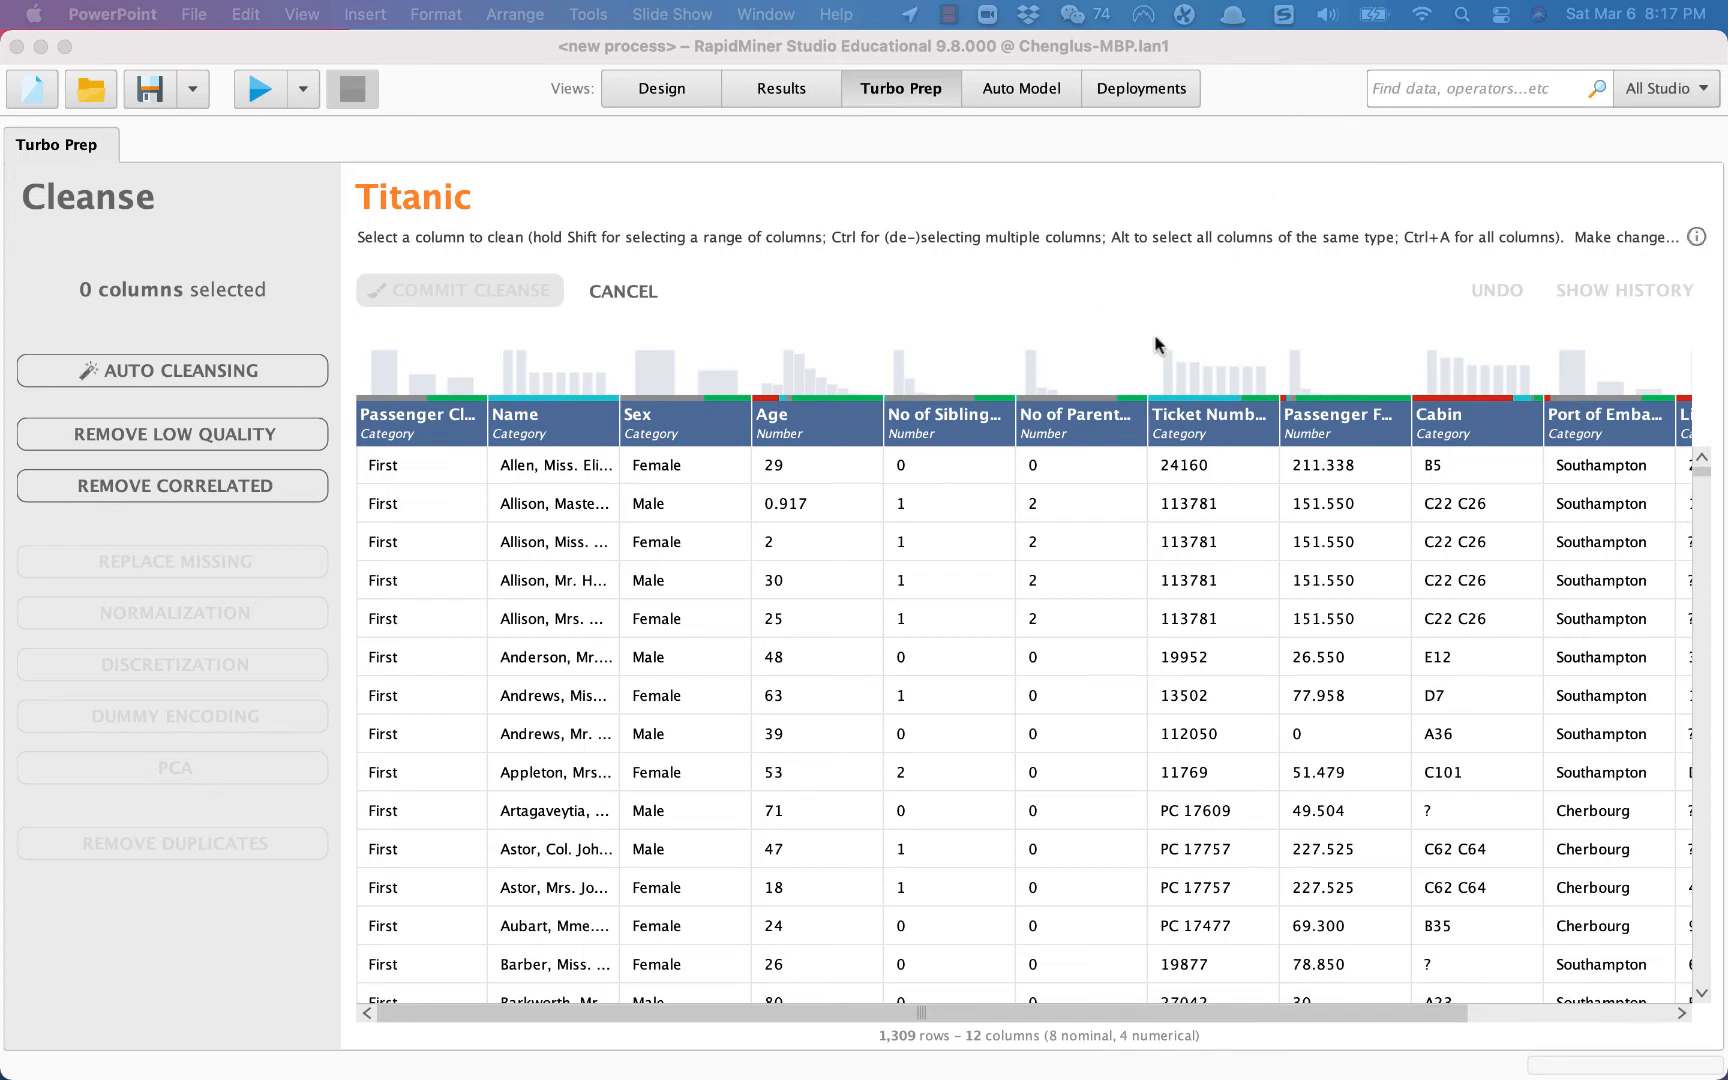
pyautogui.click(795, 420)
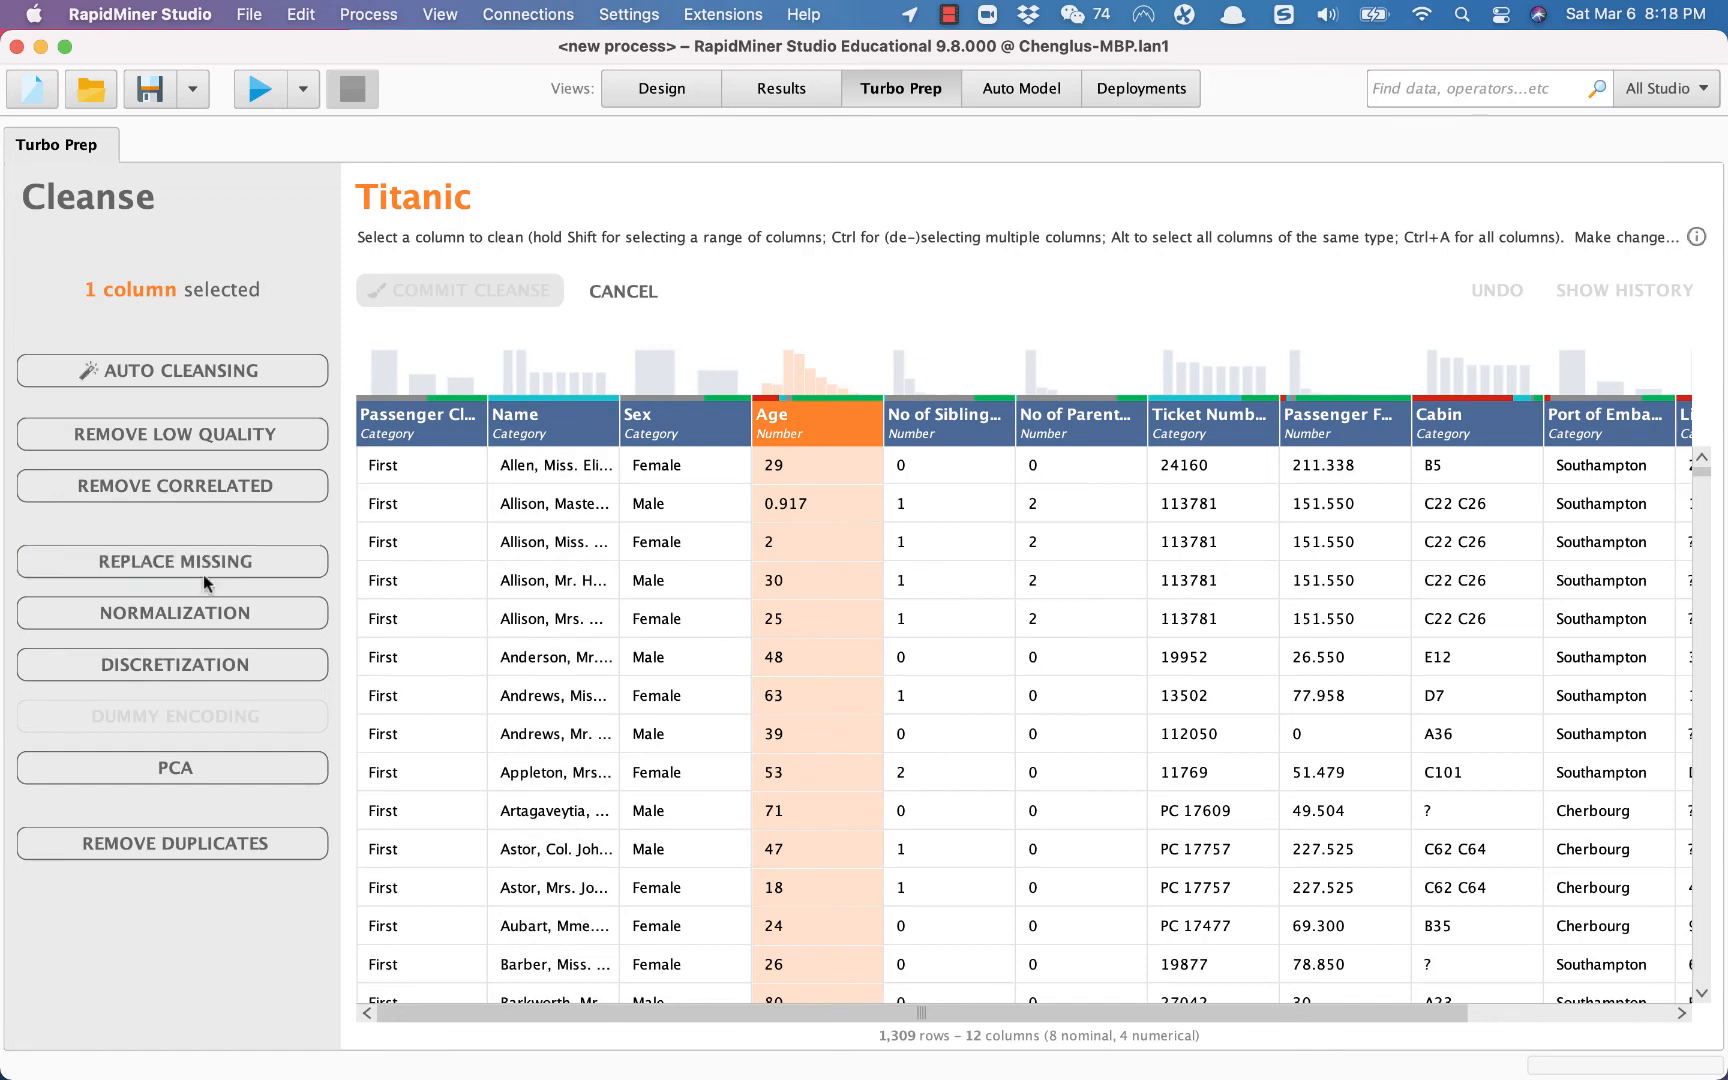
pyautogui.click(171, 562)
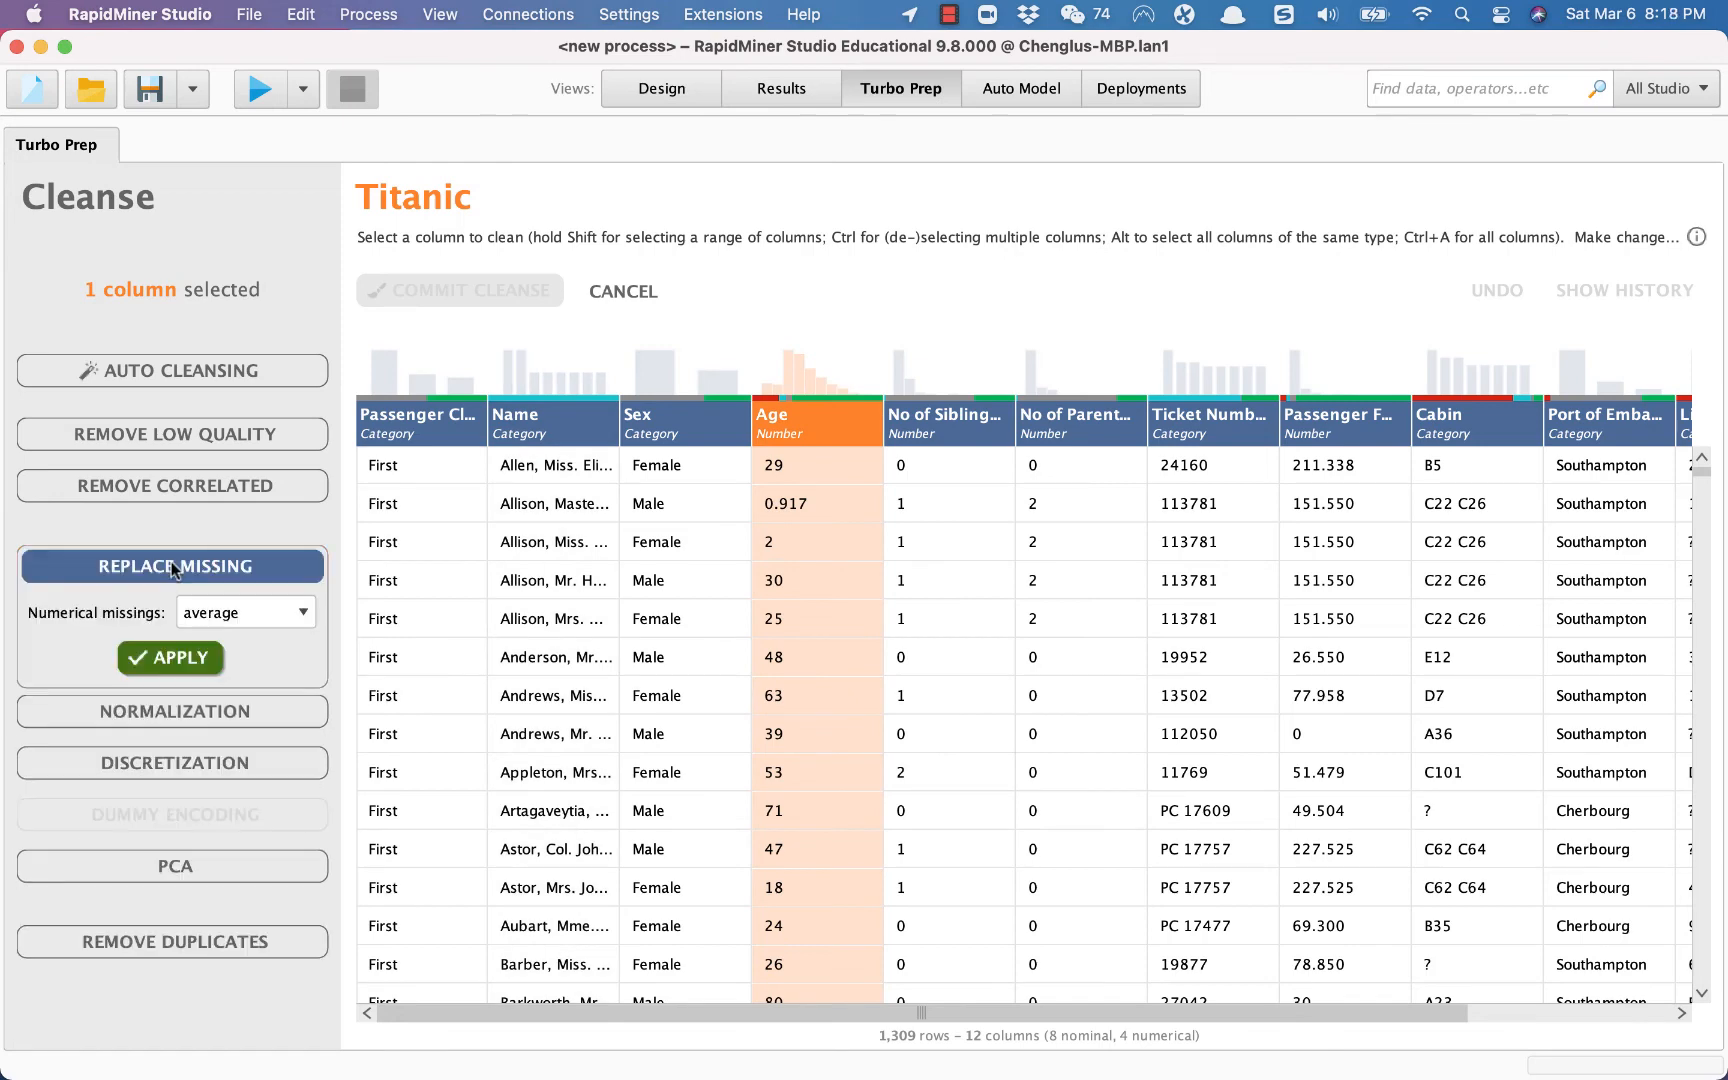
pyautogui.click(178, 659)
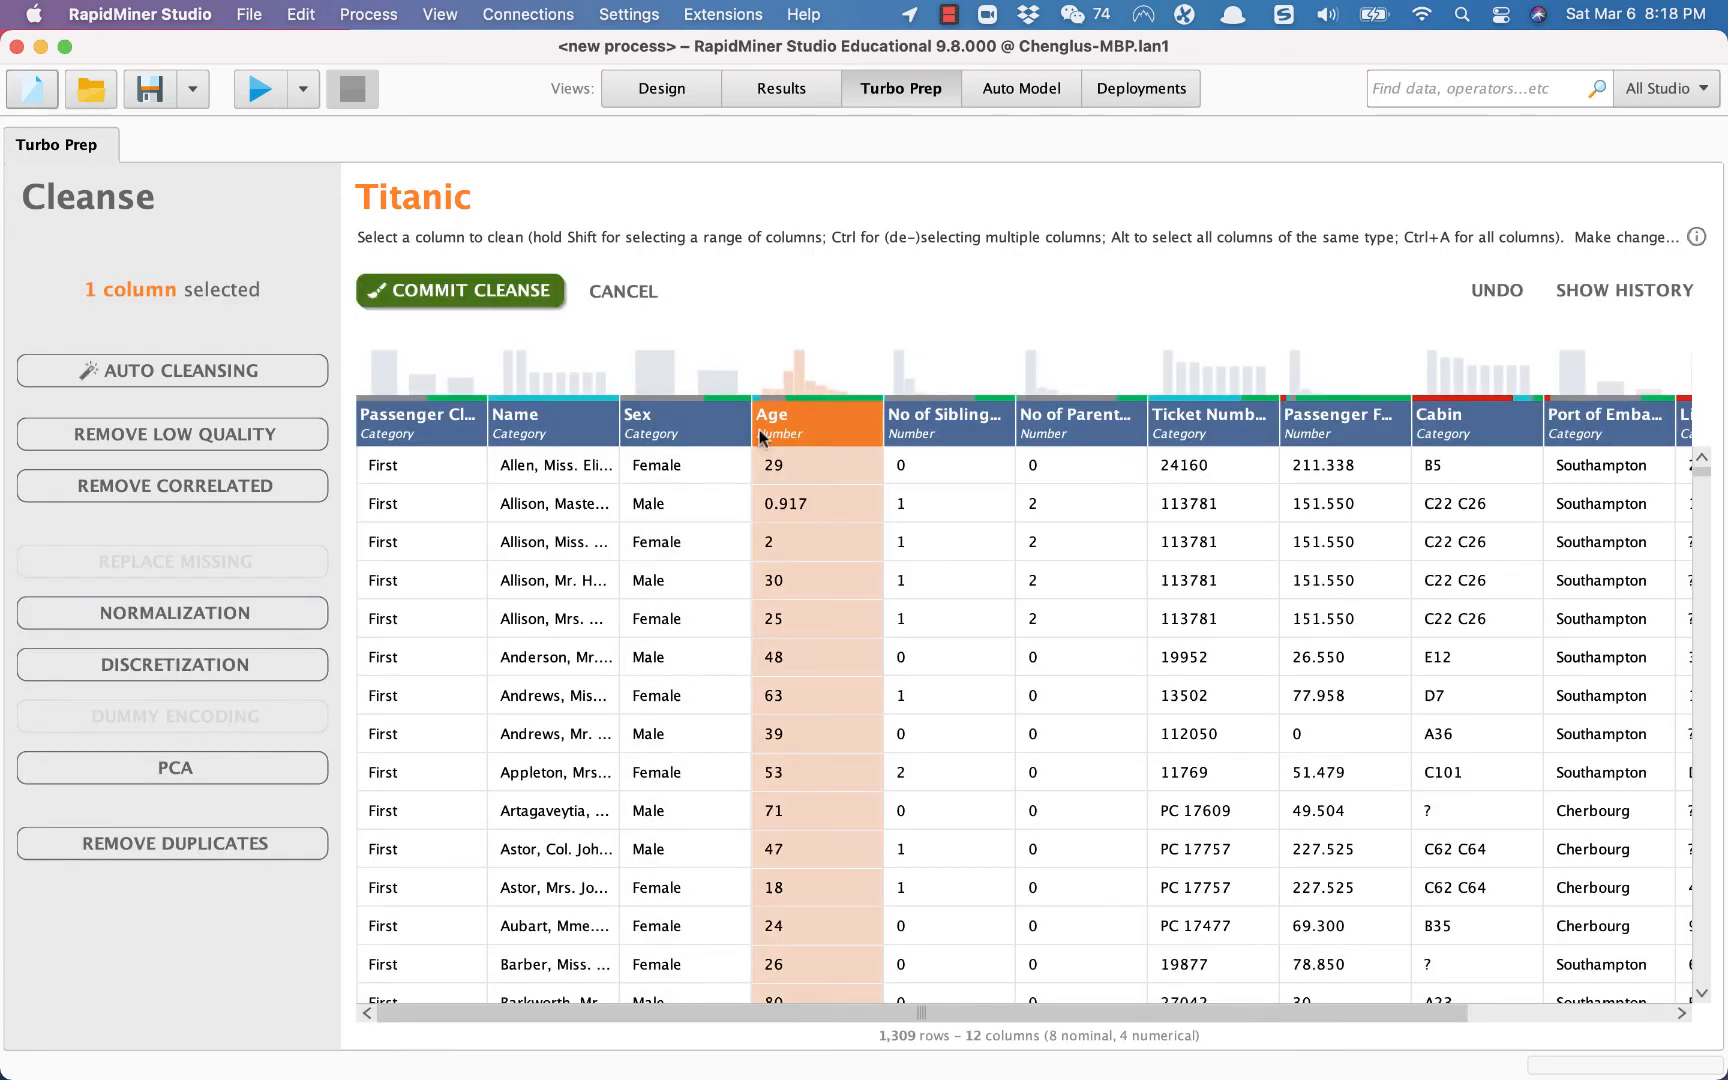
# - Normalize the Age column using Standardization
pyautogui.moveTo(825, 416)
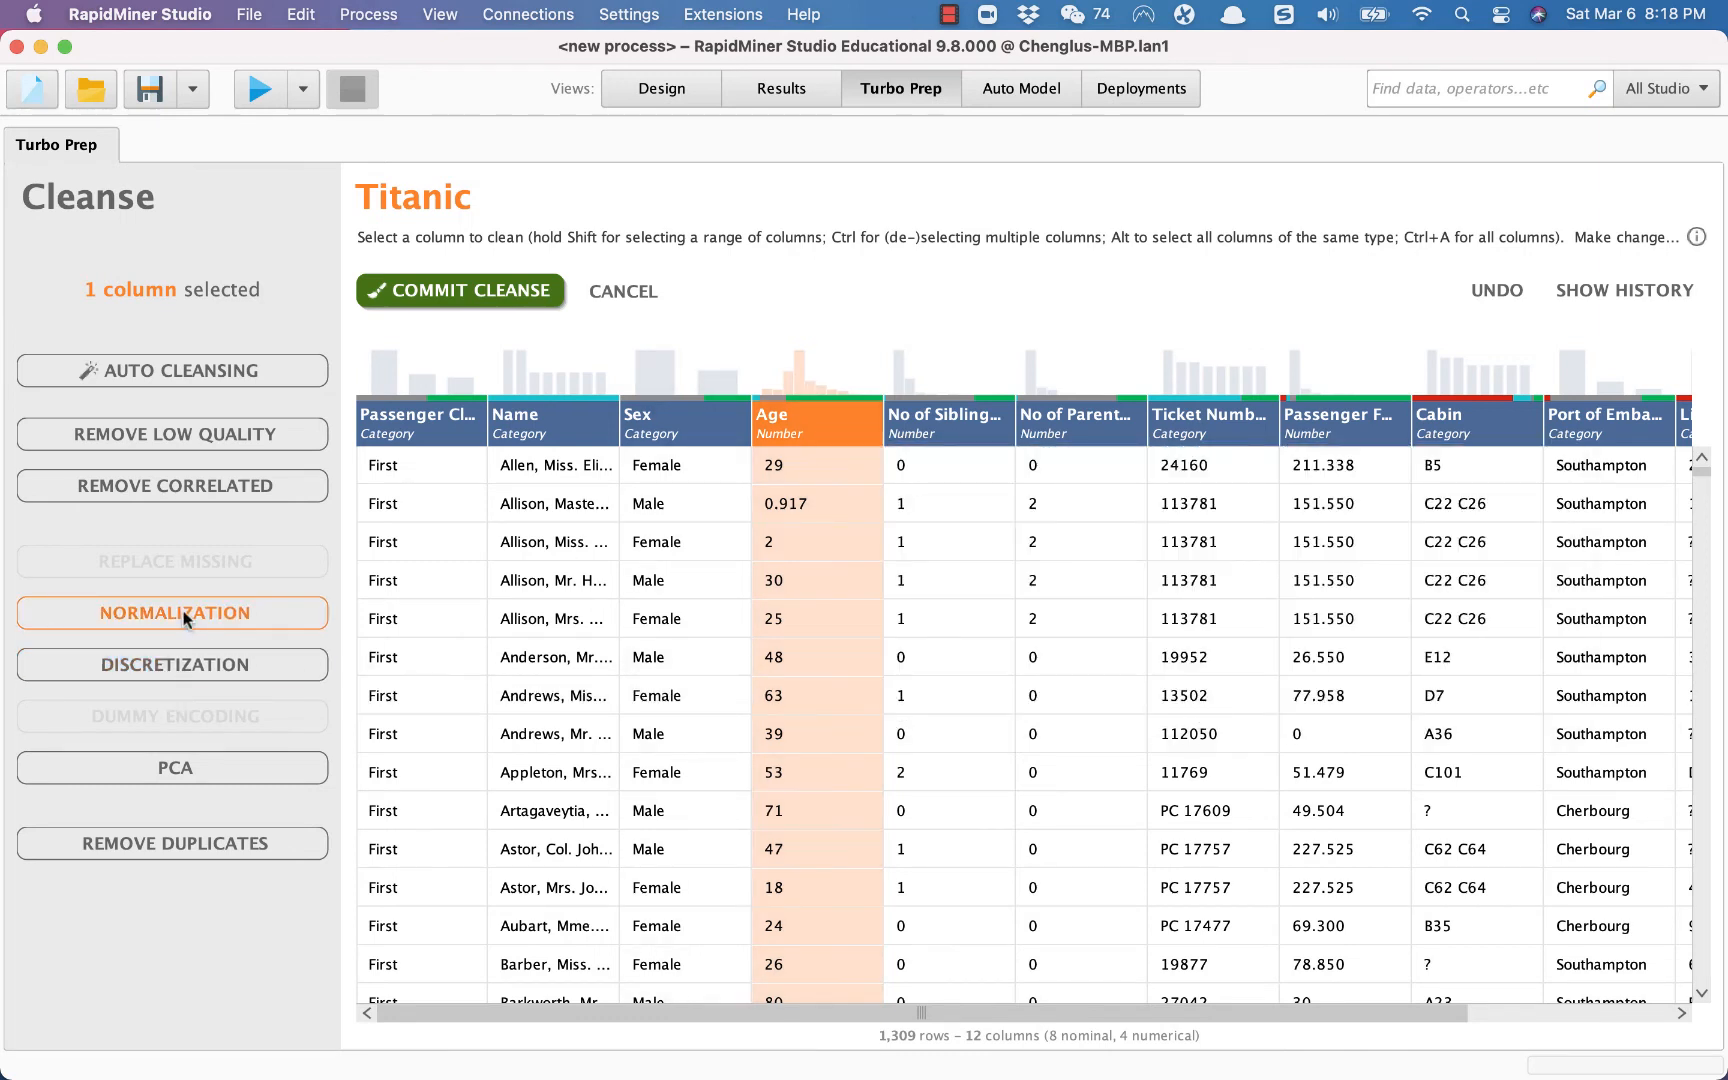
pyautogui.click(185, 618)
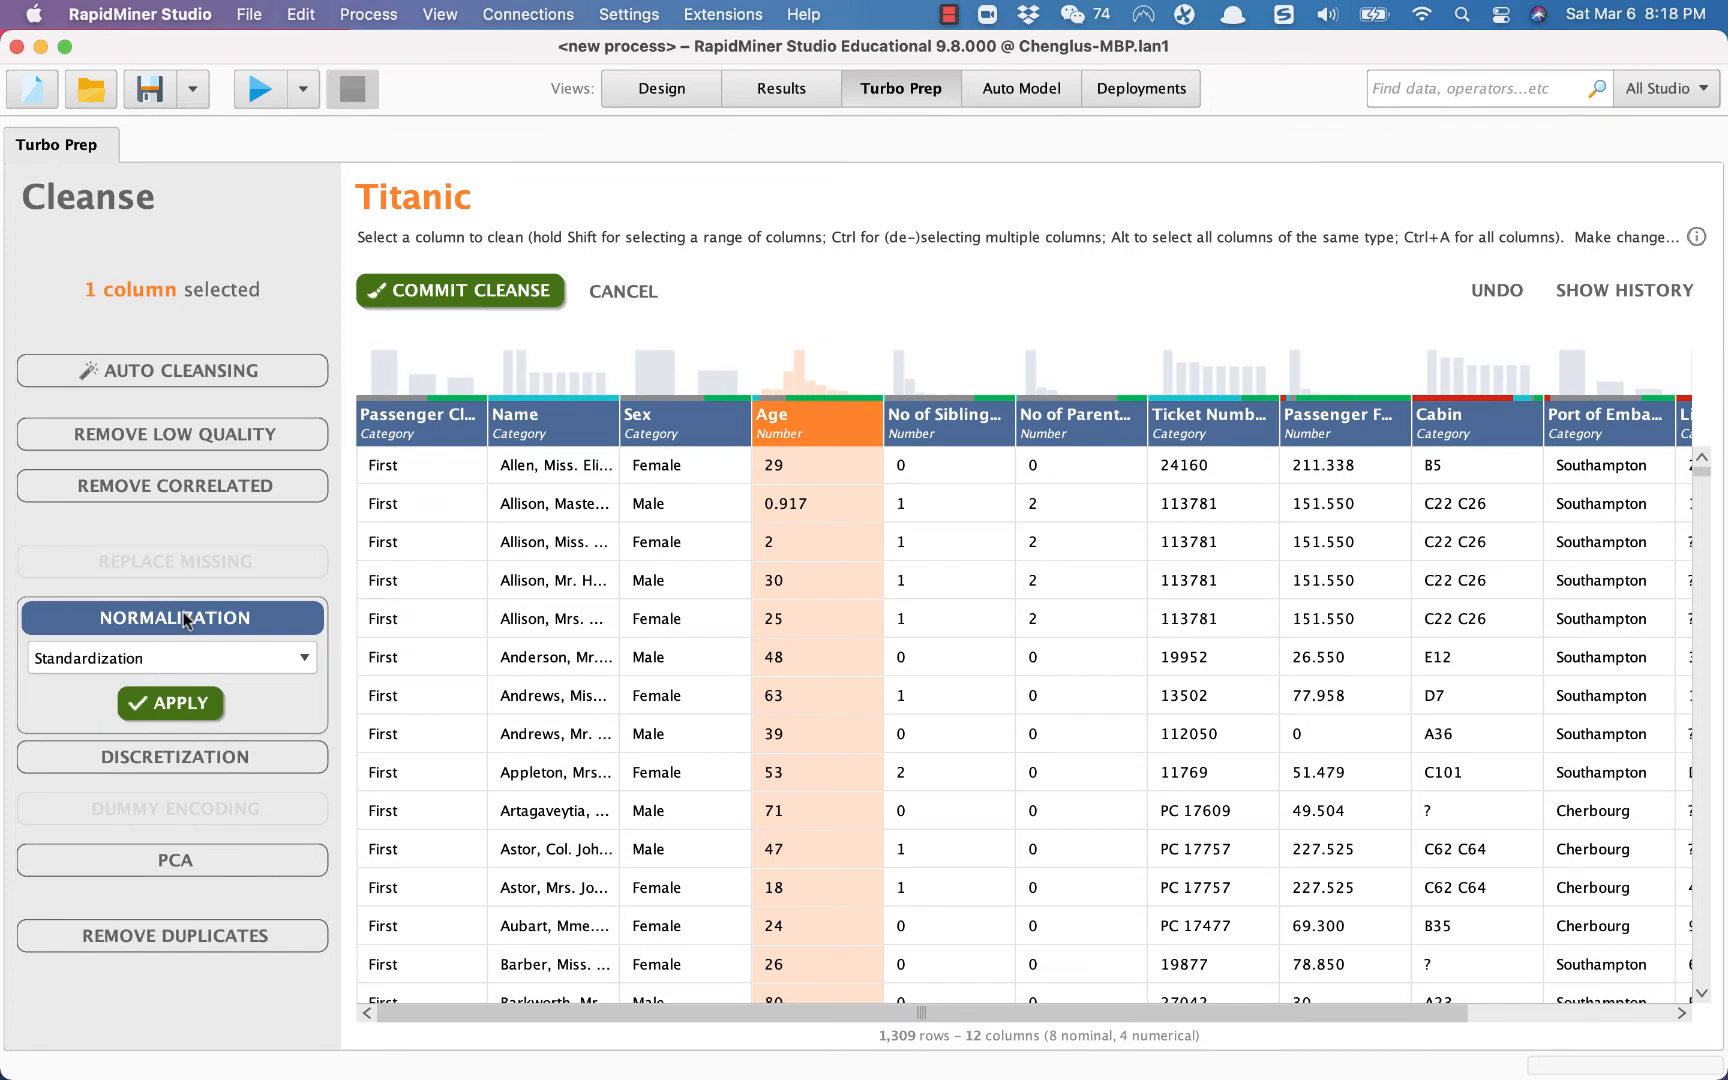
pyautogui.click(178, 703)
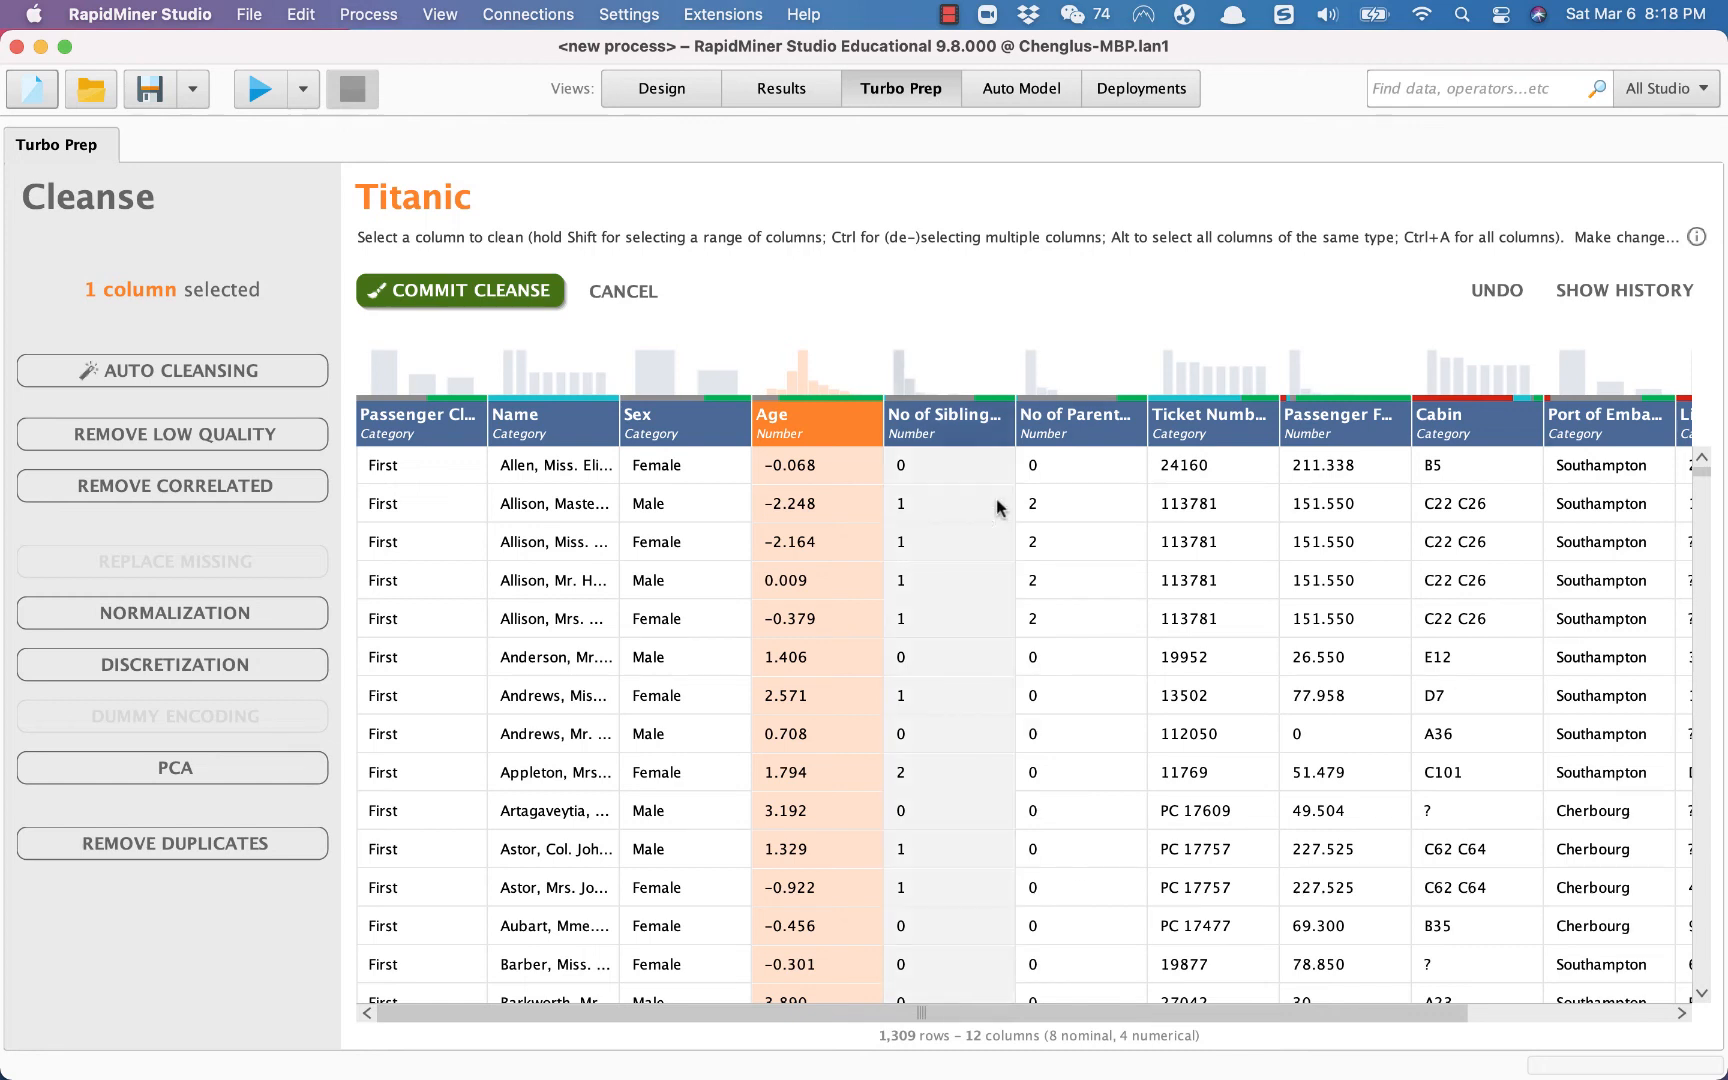
# - Apply PCA to the Age, No of Siblings and No of Parents columns, keeping 0.95 of the variance
pyautogui.keyDown('ctrl'); pyautogui.click(942, 425); pyautogui.keyUp('ctrl')
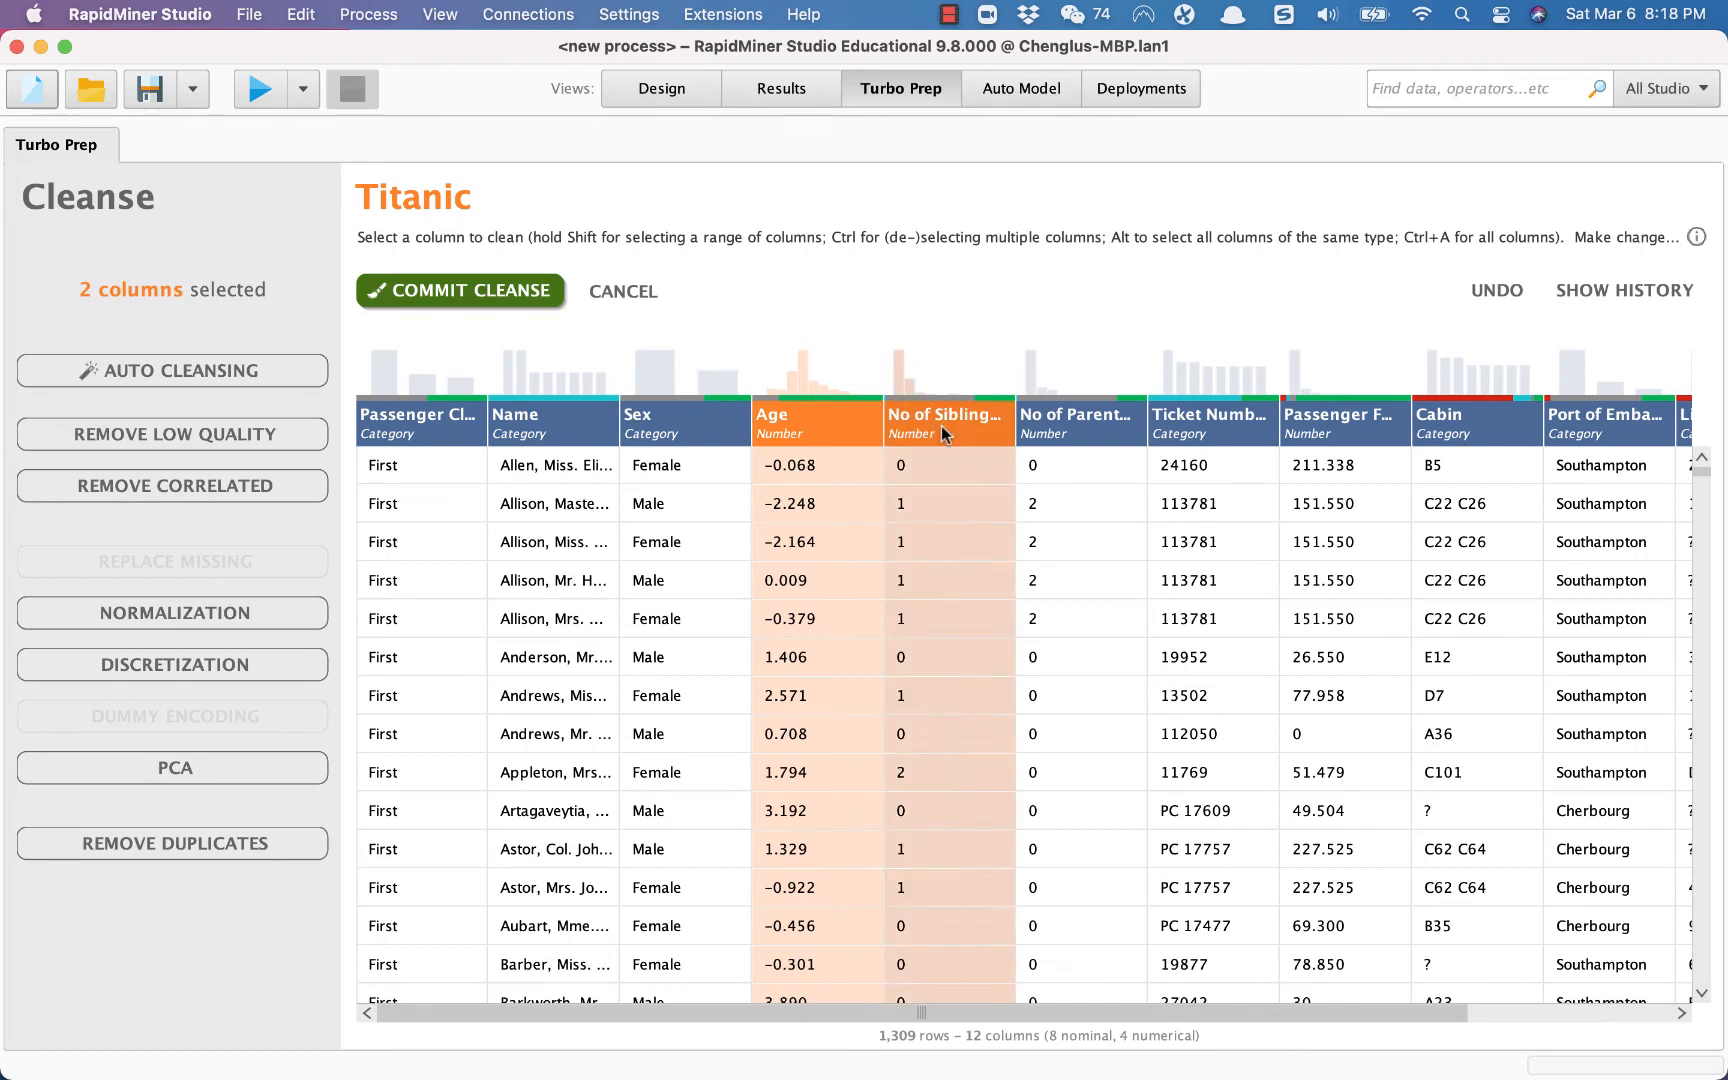
pyautogui.keyDown('ctrl'); pyautogui.click(1078, 440); pyautogui.keyUp('ctrl')
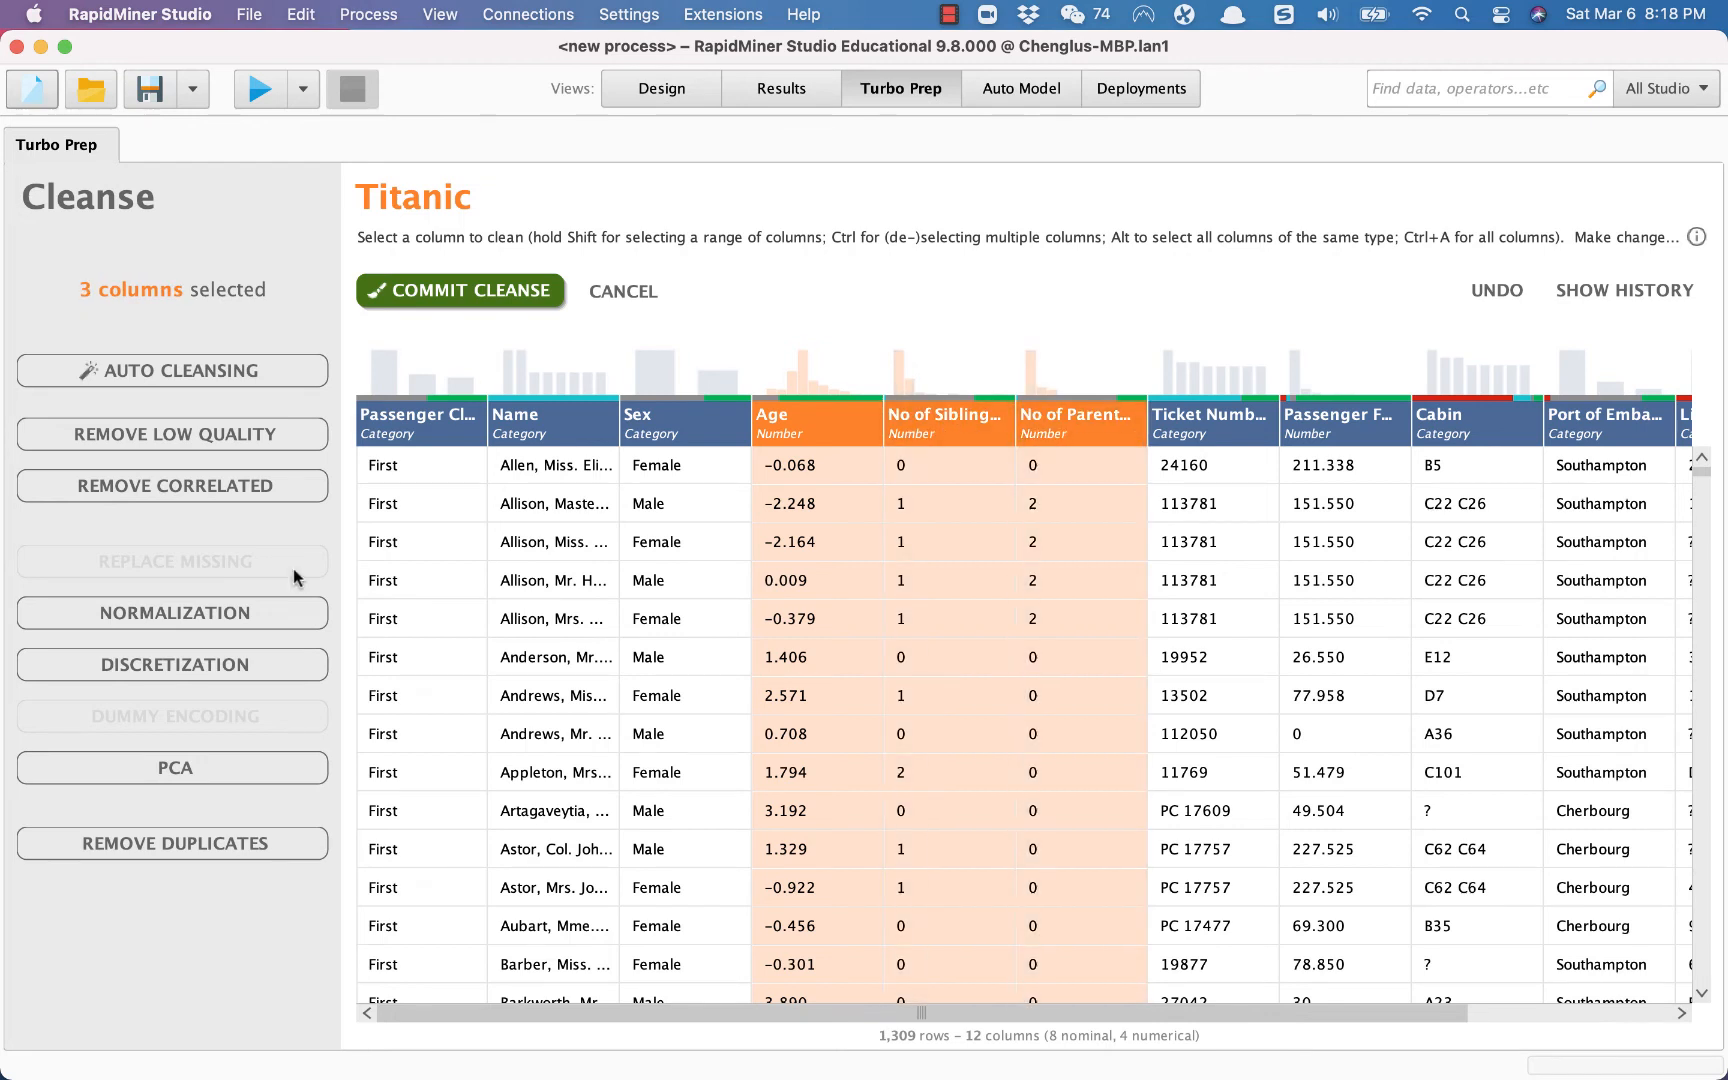
pyautogui.click(790, 425)
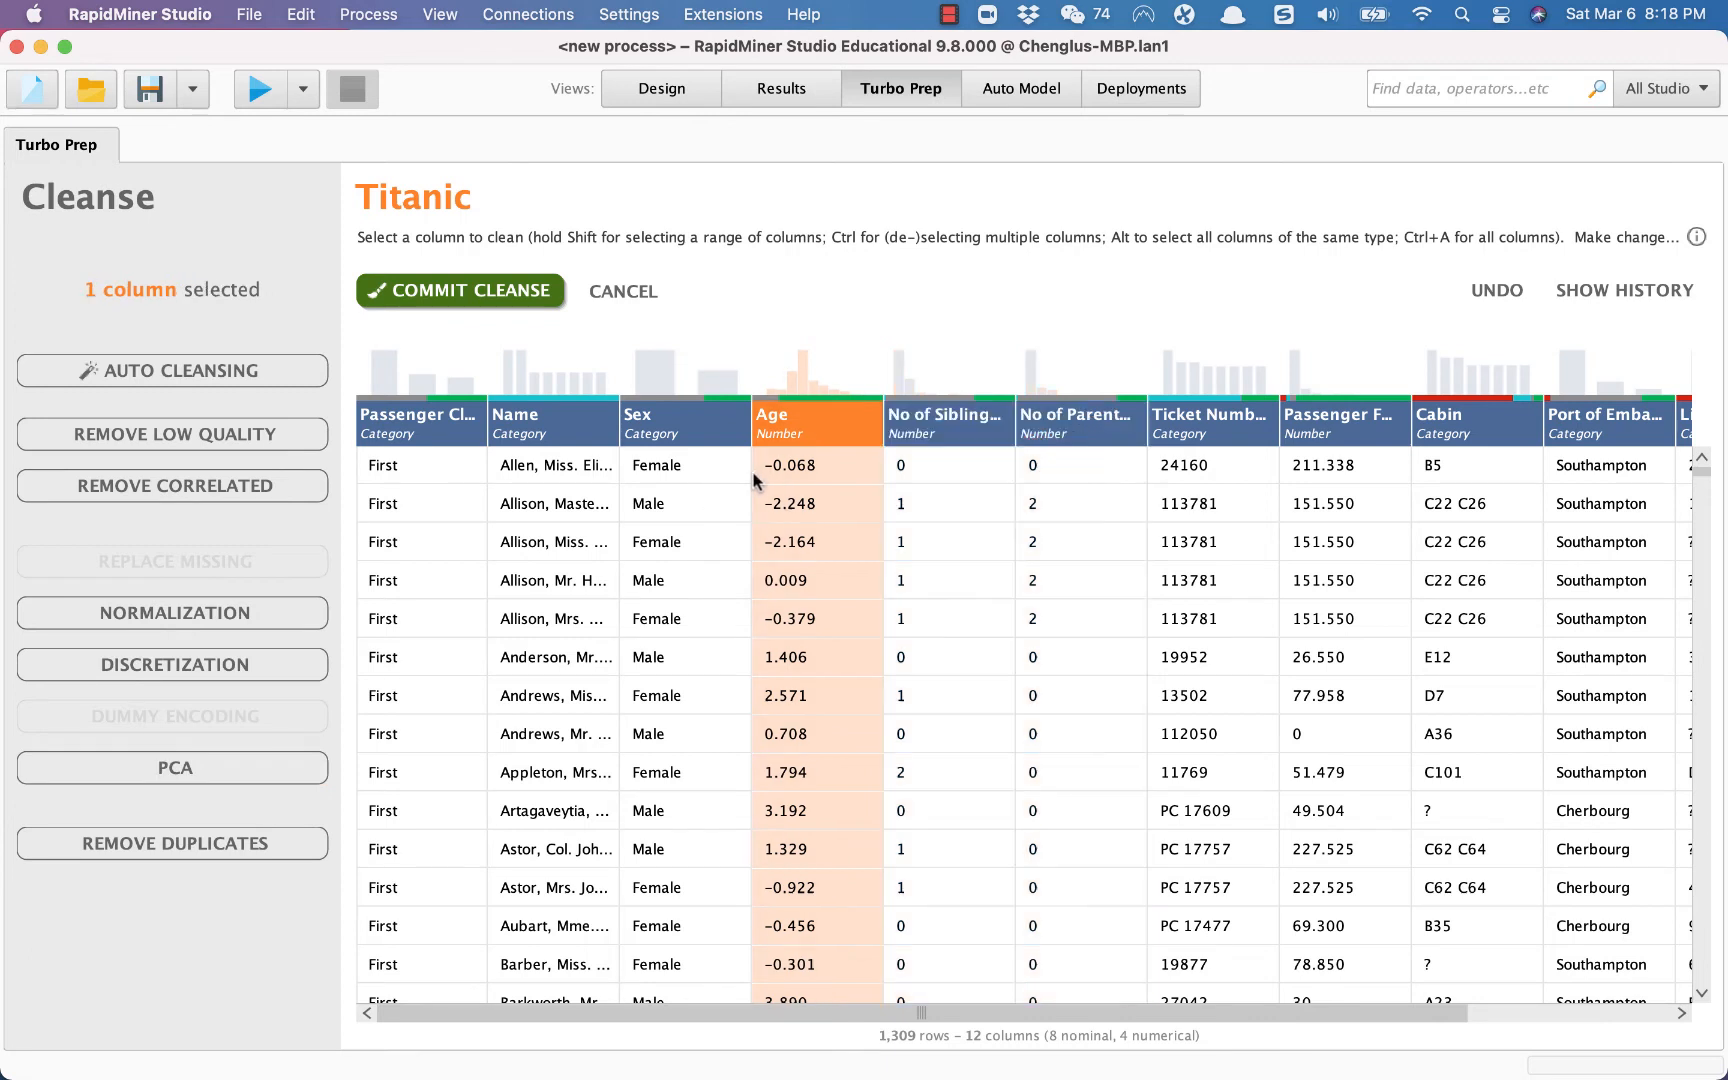
pyautogui.click(670, 425)
pyautogui.moveTo(981, 424); pyautogui.dragTo(834, 435)
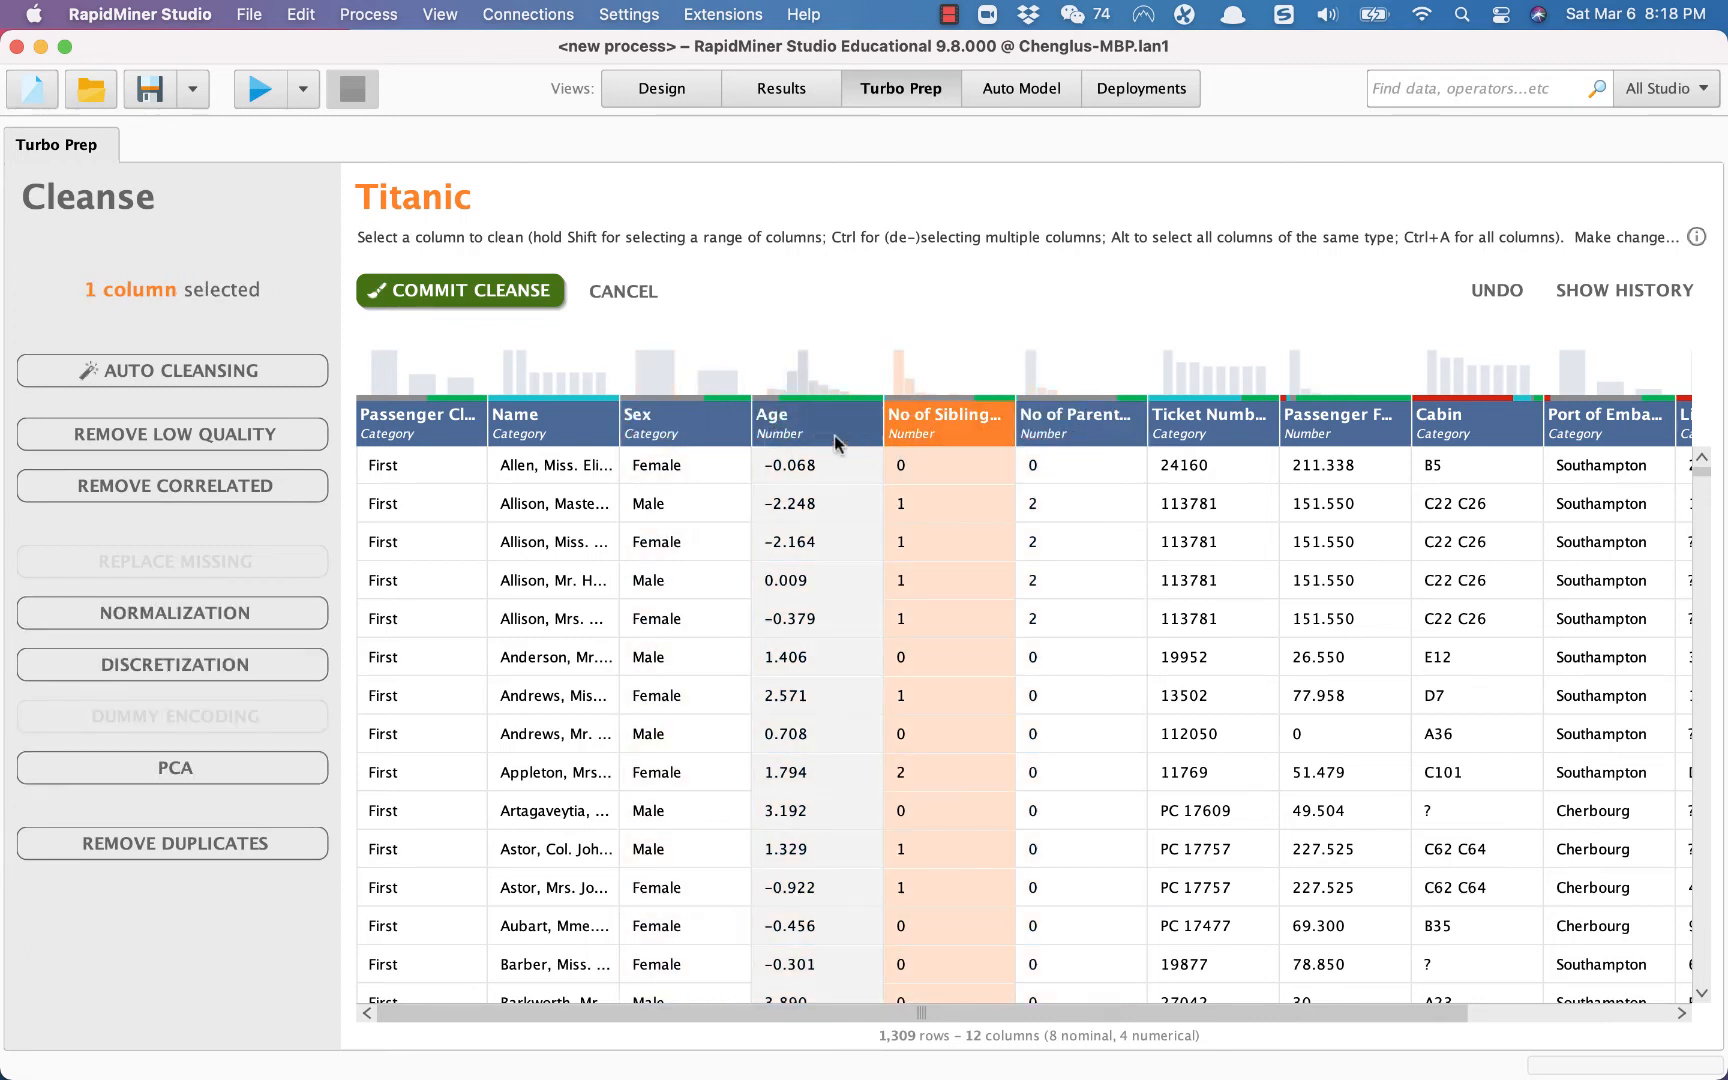
pyautogui.keyDown('ctrl'); pyautogui.click(1062, 423); pyautogui.keyUp('ctrl')
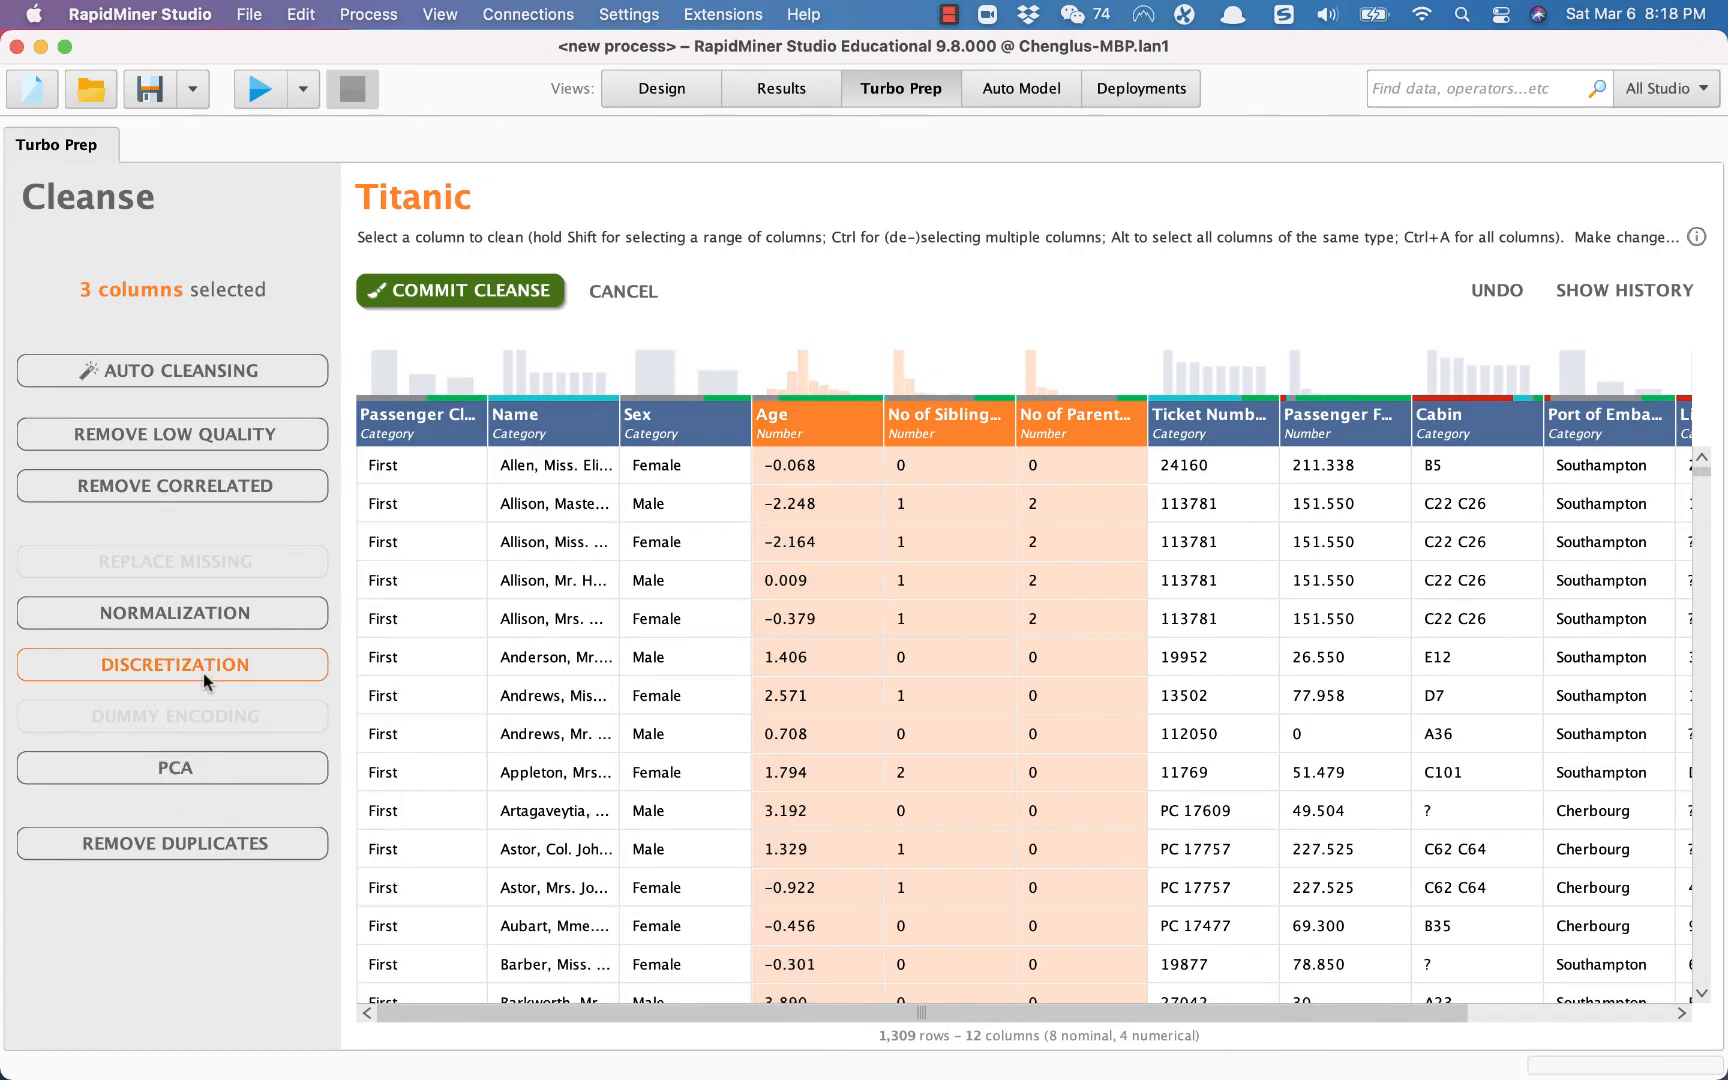
pyautogui.click(165, 772)
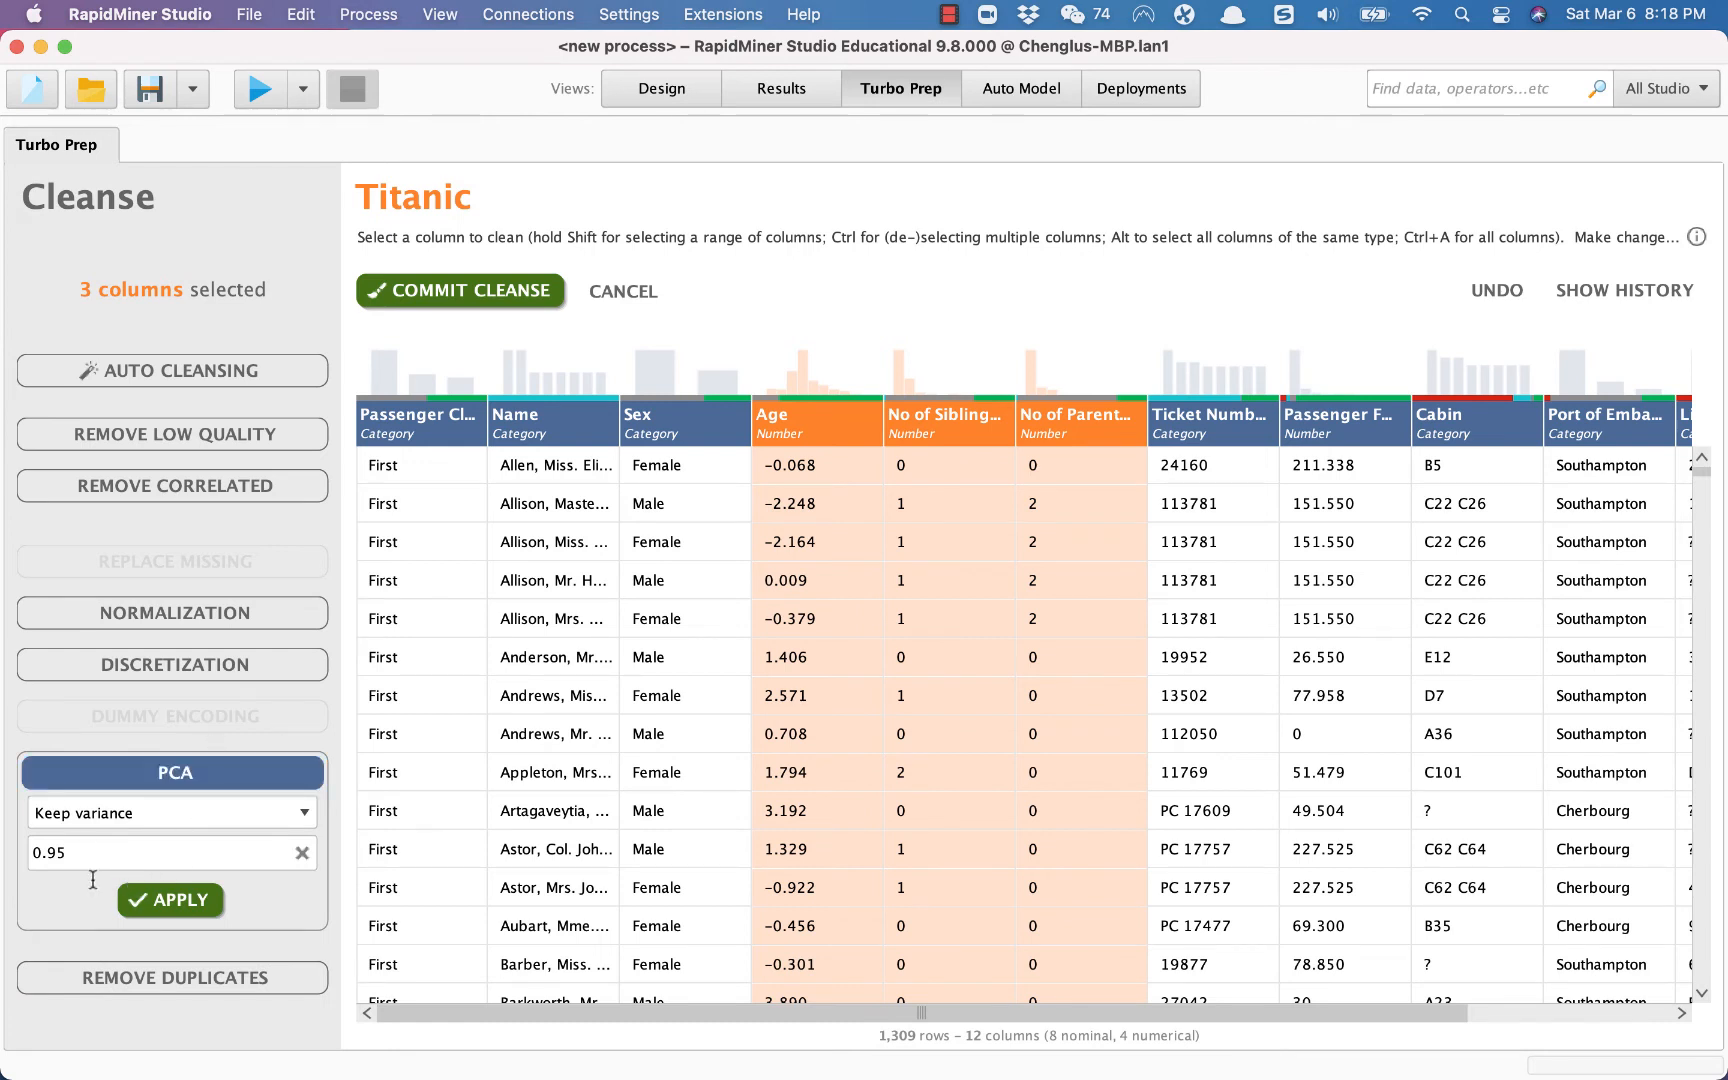
pyautogui.click(188, 903)
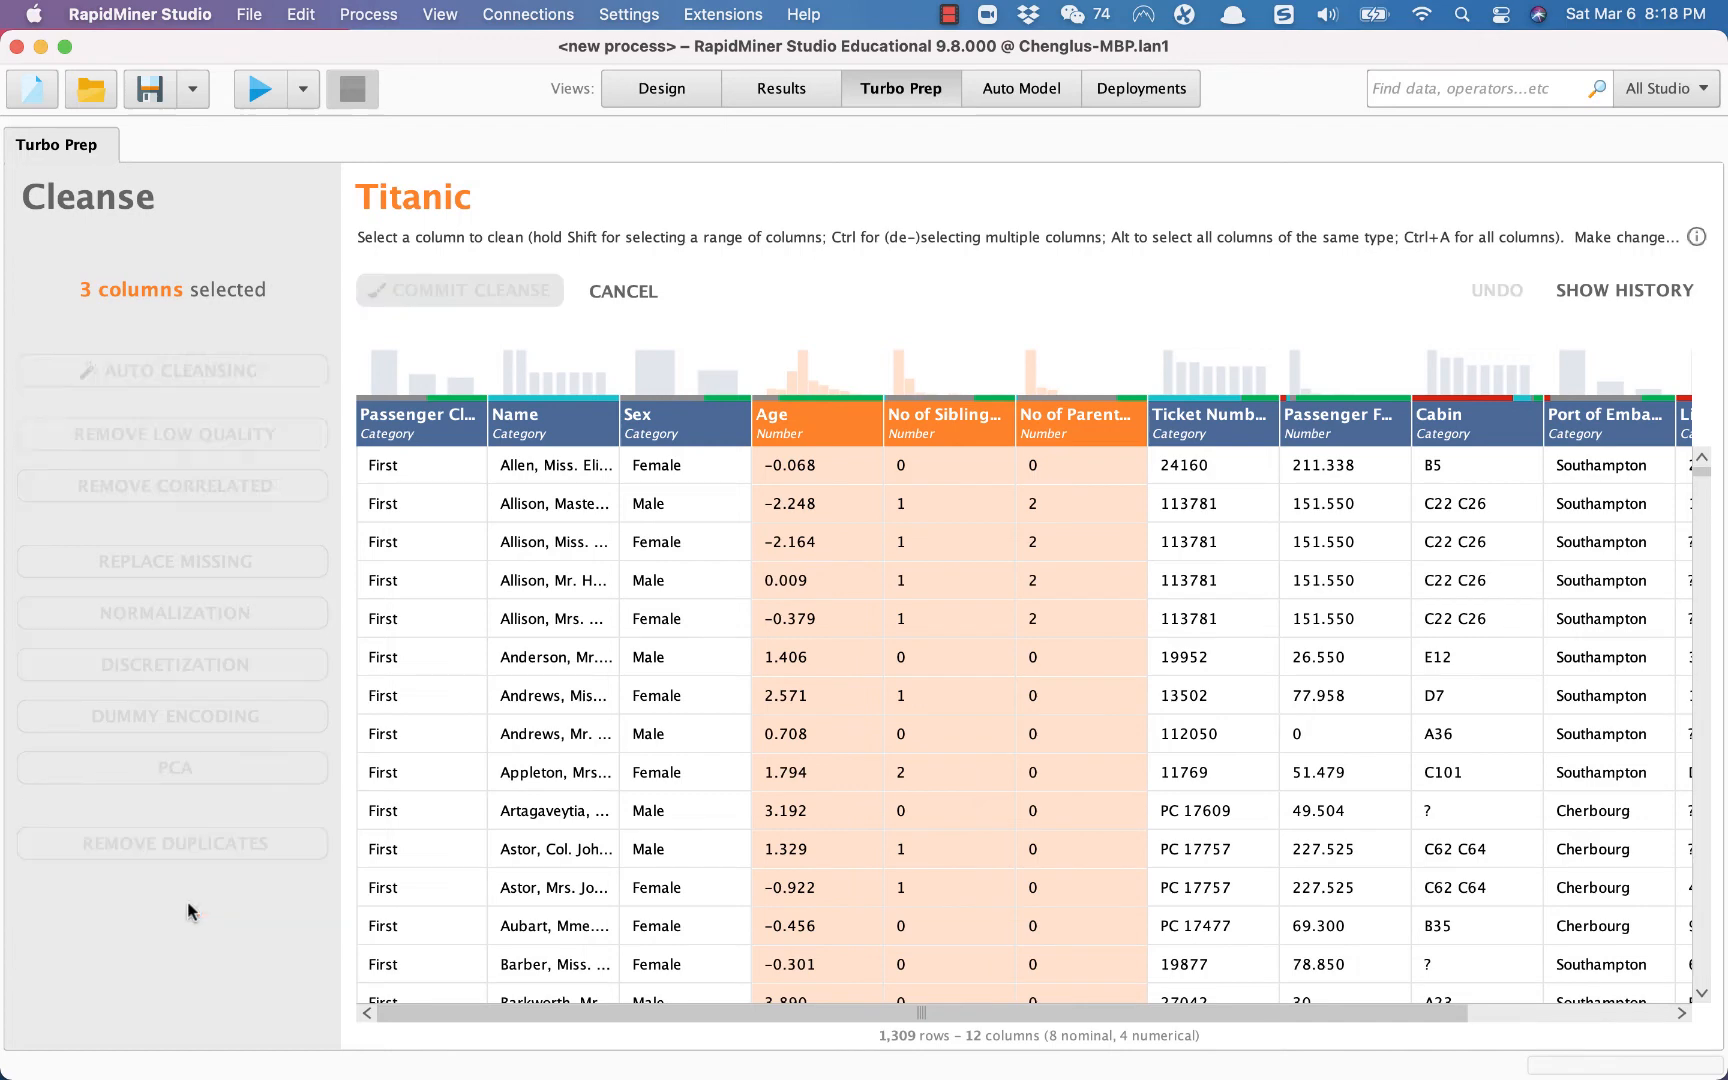
pyautogui.hscroll(3, 1003, 744)
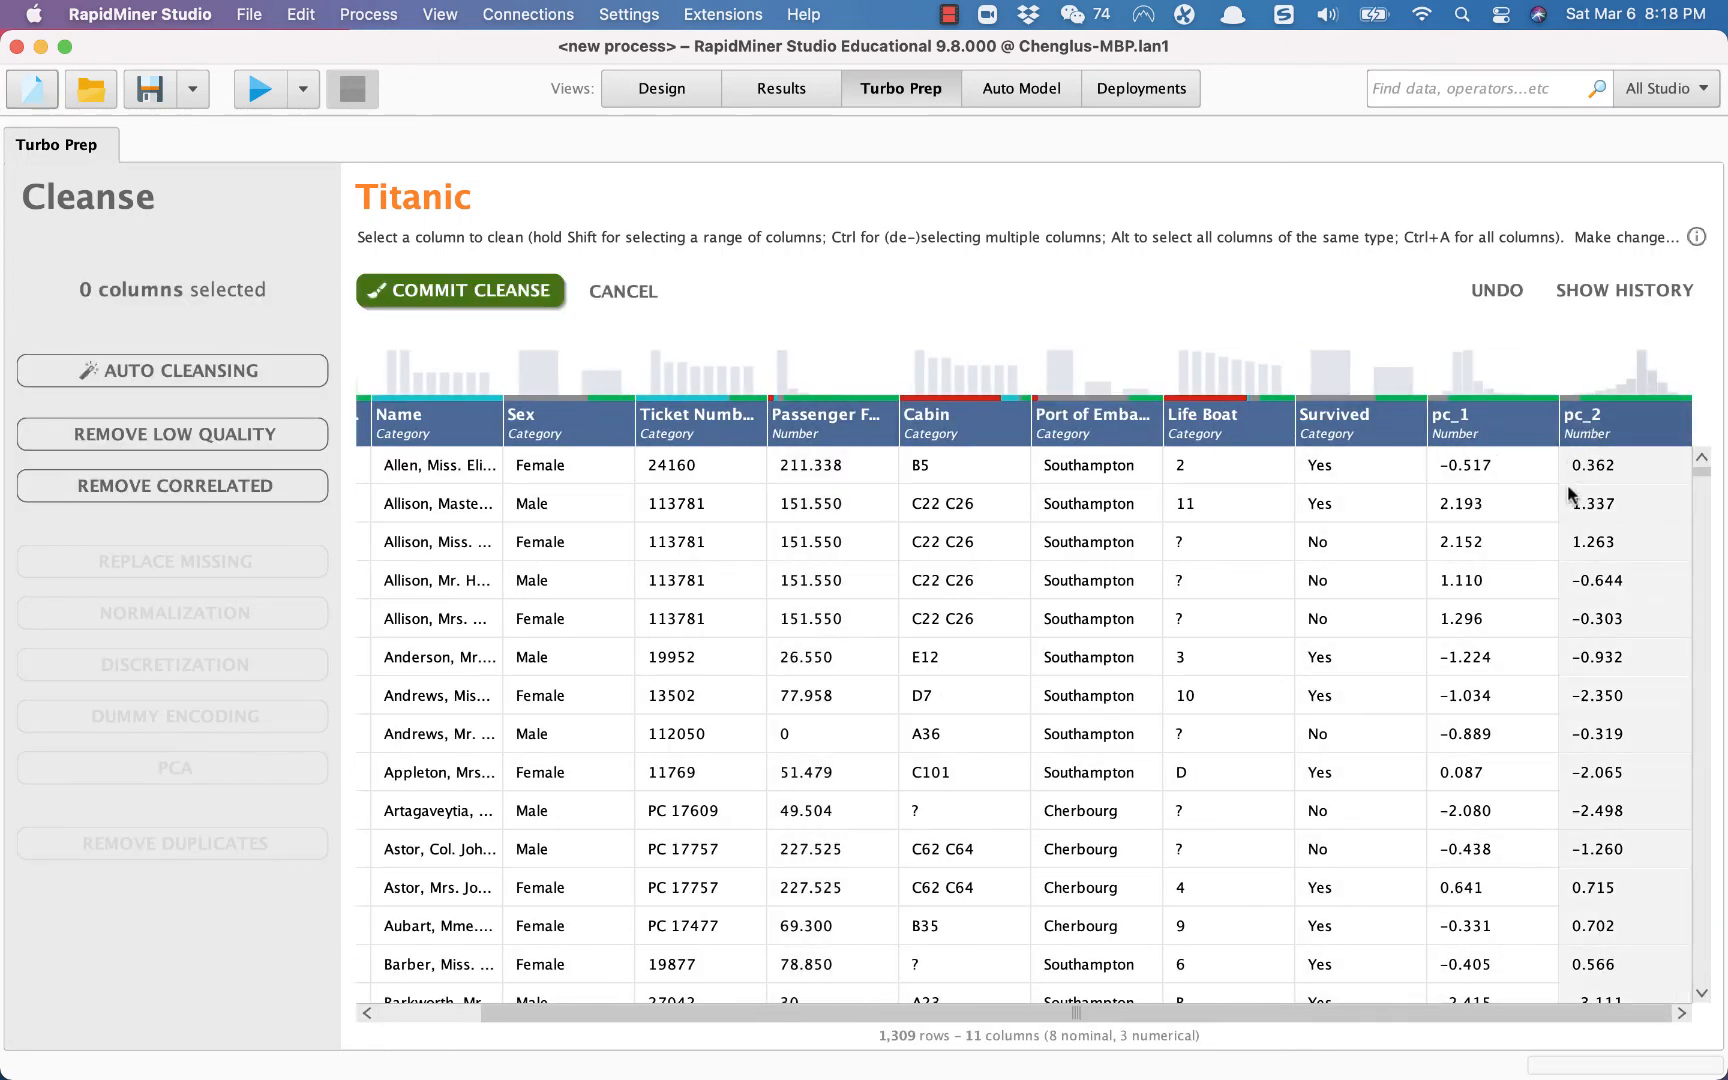
# - Apply dummy encoding to the Passenger Class column
pyautogui.hscroll(-2, 1053, 645)
pyautogui.hscroll(-1, 1053, 645)
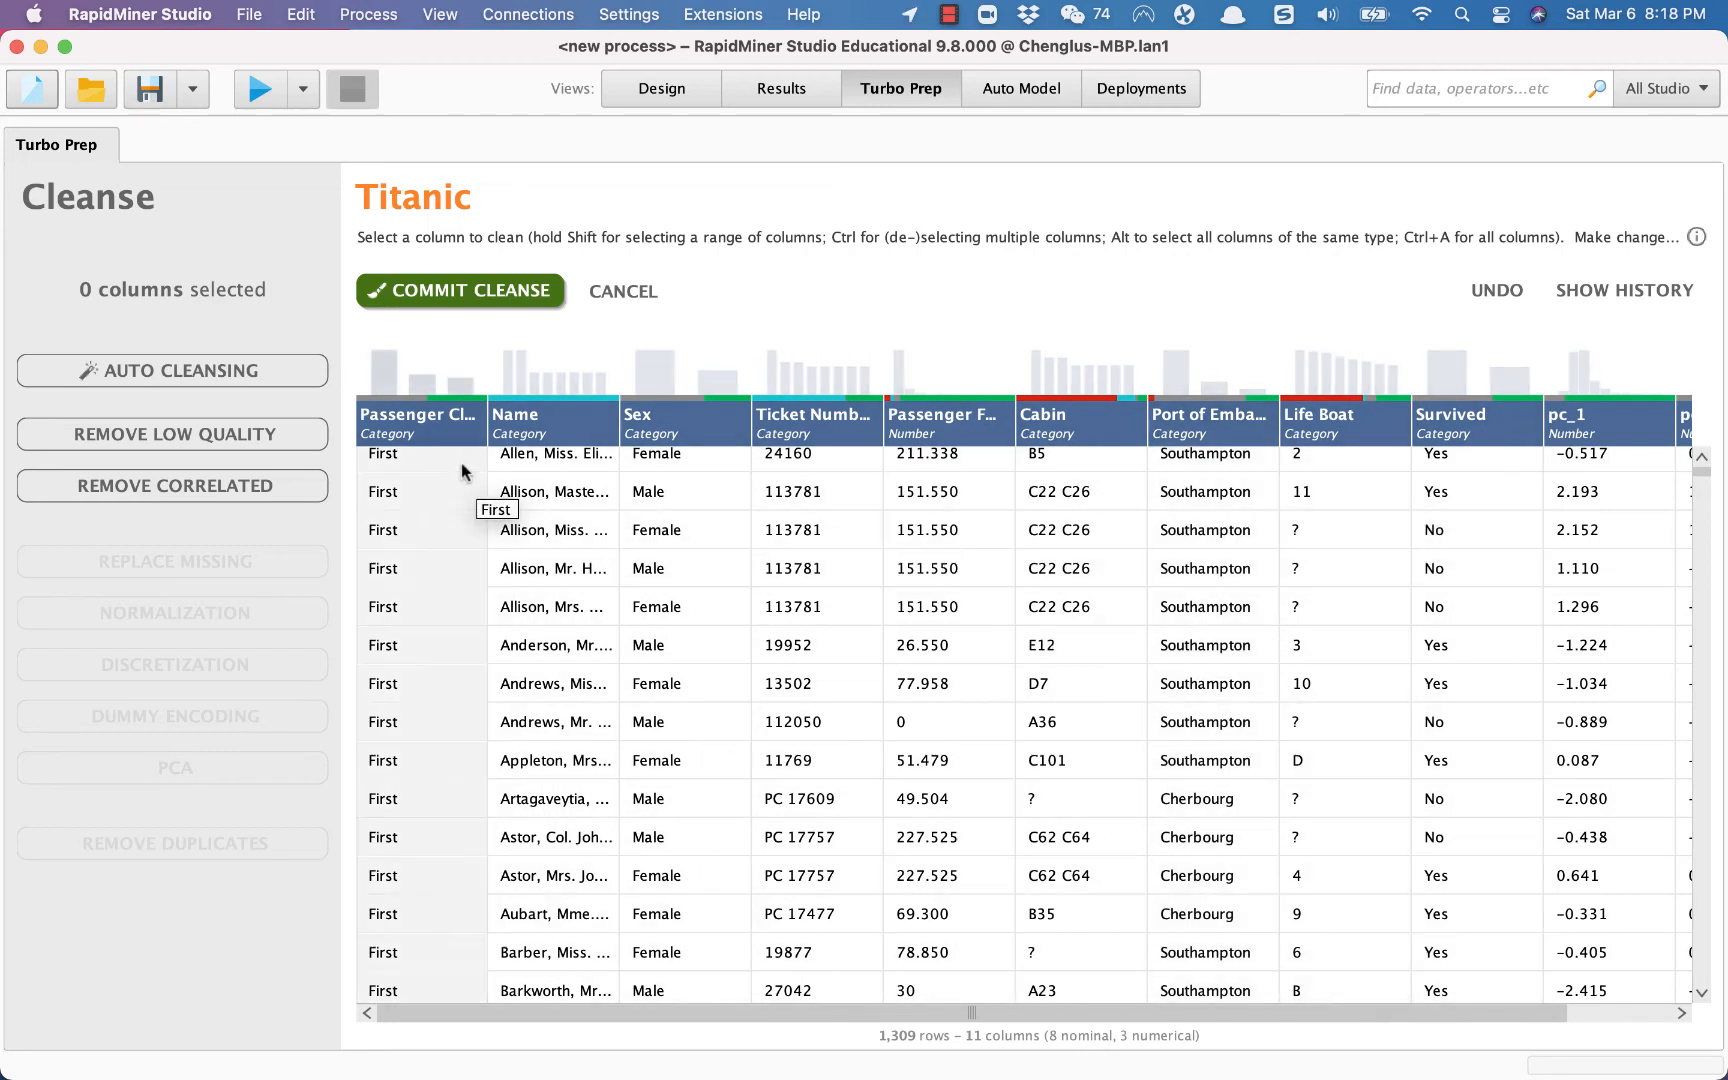
pyautogui.click(453, 432)
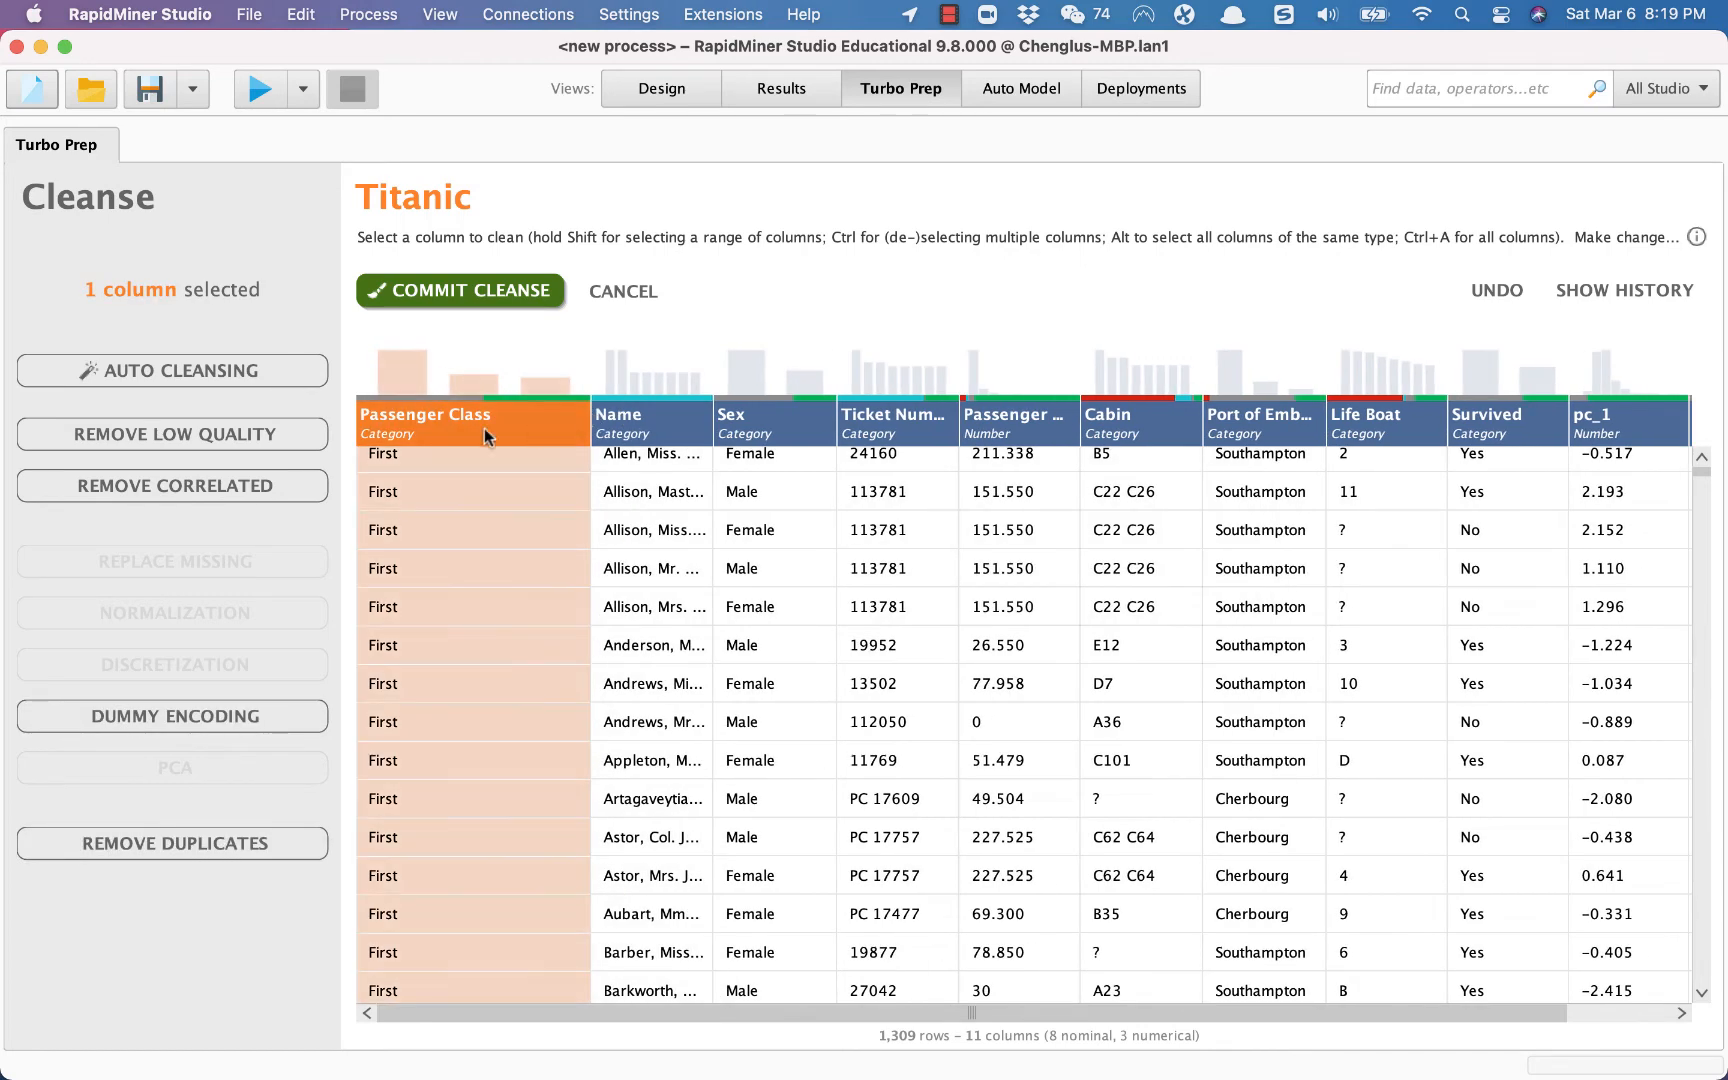
pyautogui.click(180, 720)
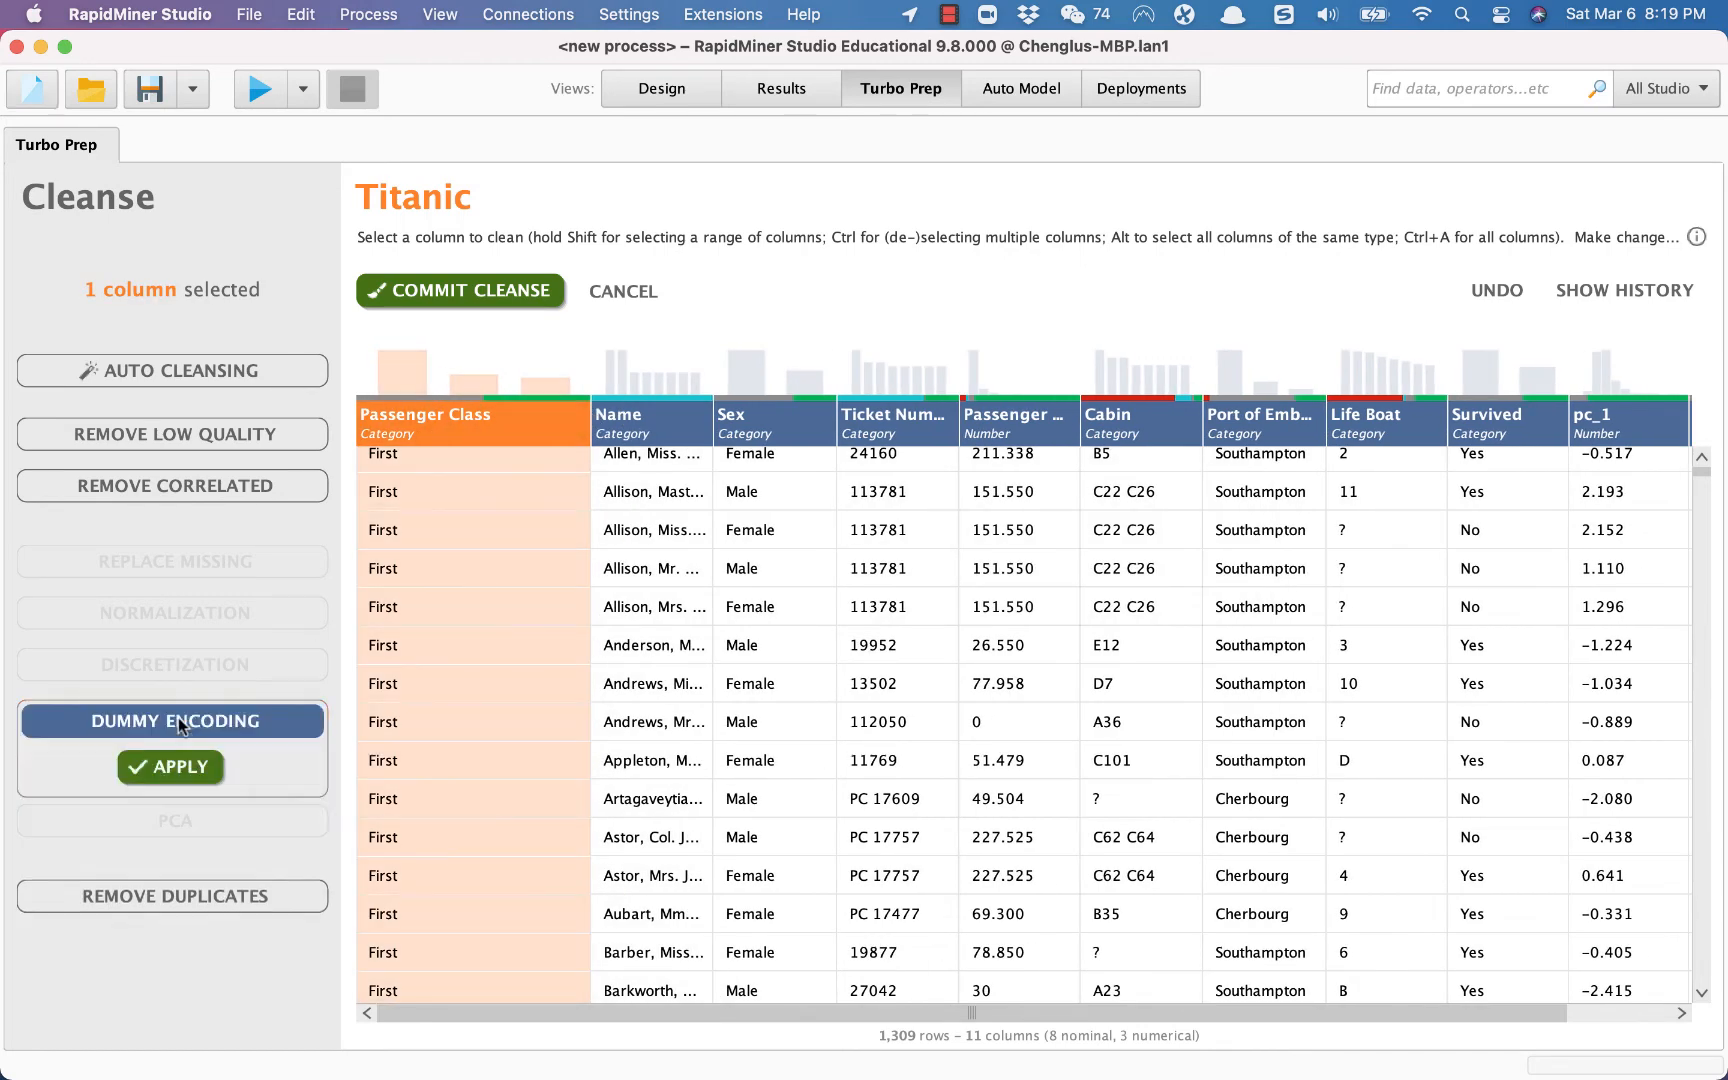
pyautogui.click(178, 767)
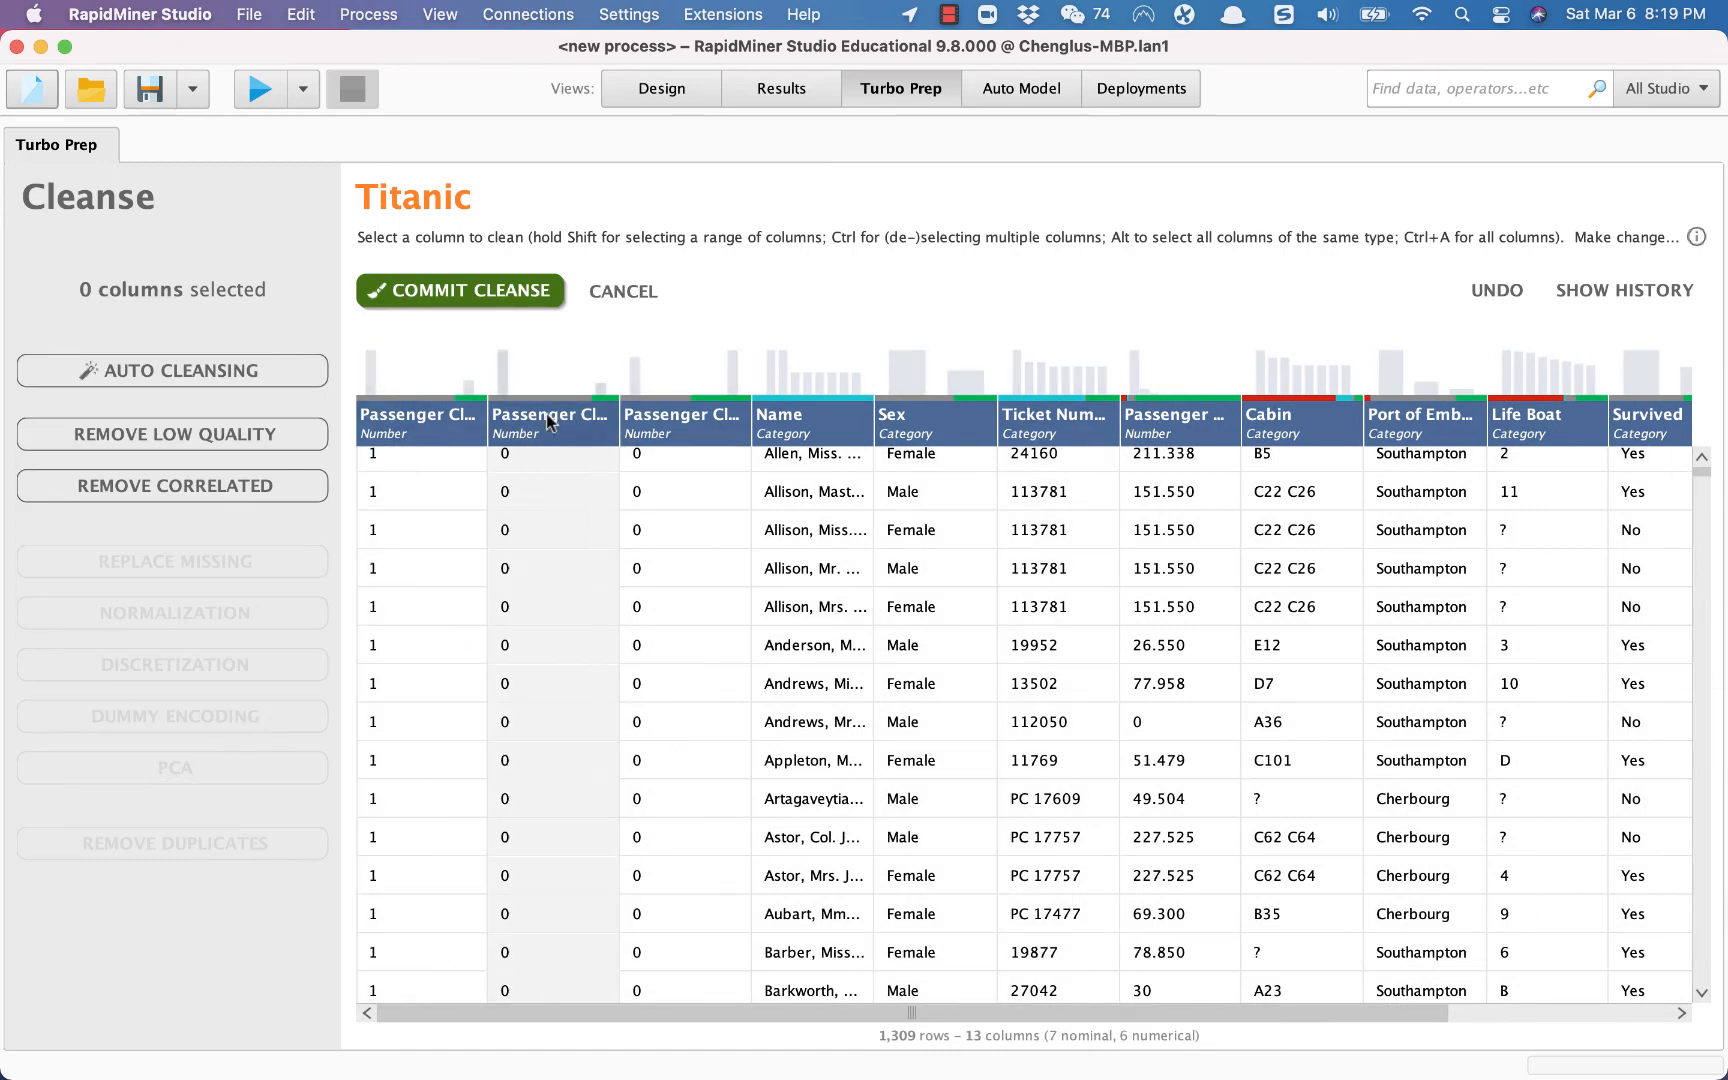
# - Widen the three encoded Passenger Class columns to read their names and commit the cleanse
pyautogui.moveTo(617, 420); pyautogui.dragTo(704, 437)
pyautogui.moveTo(827, 425); pyautogui.dragTo(905, 422)
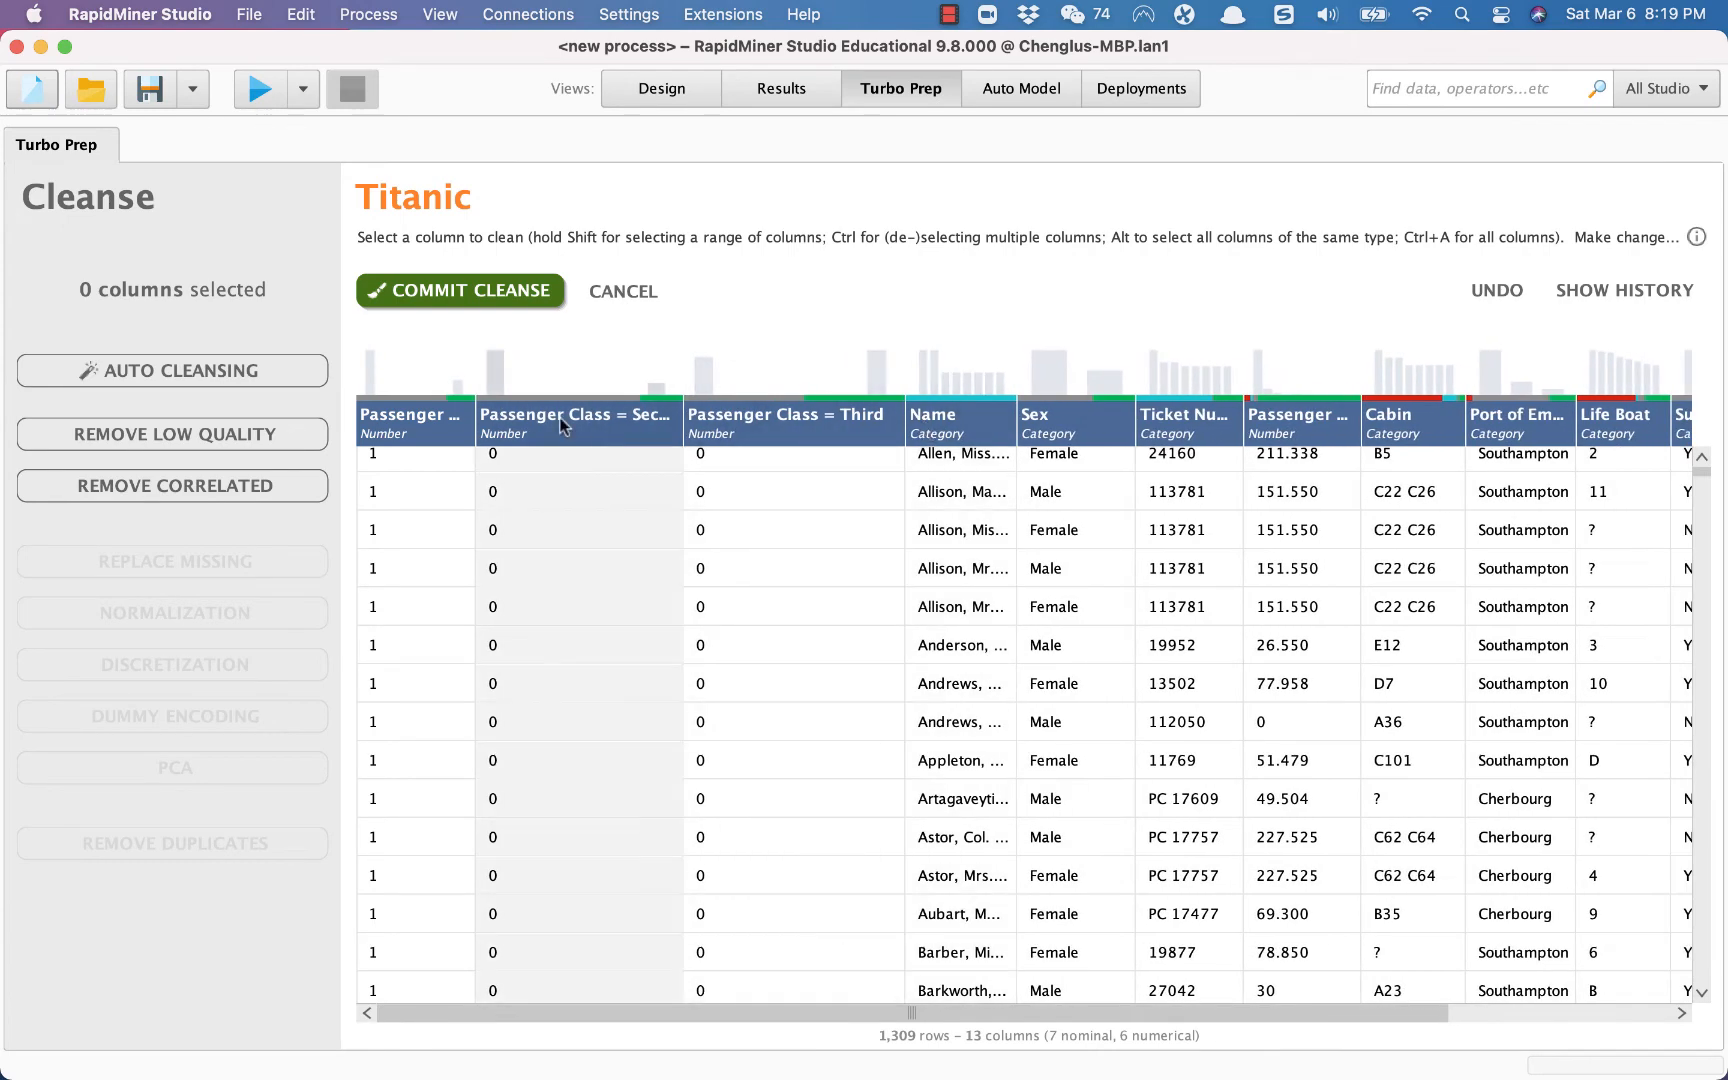
pyautogui.moveTo(471, 420); pyautogui.dragTo(600, 421)
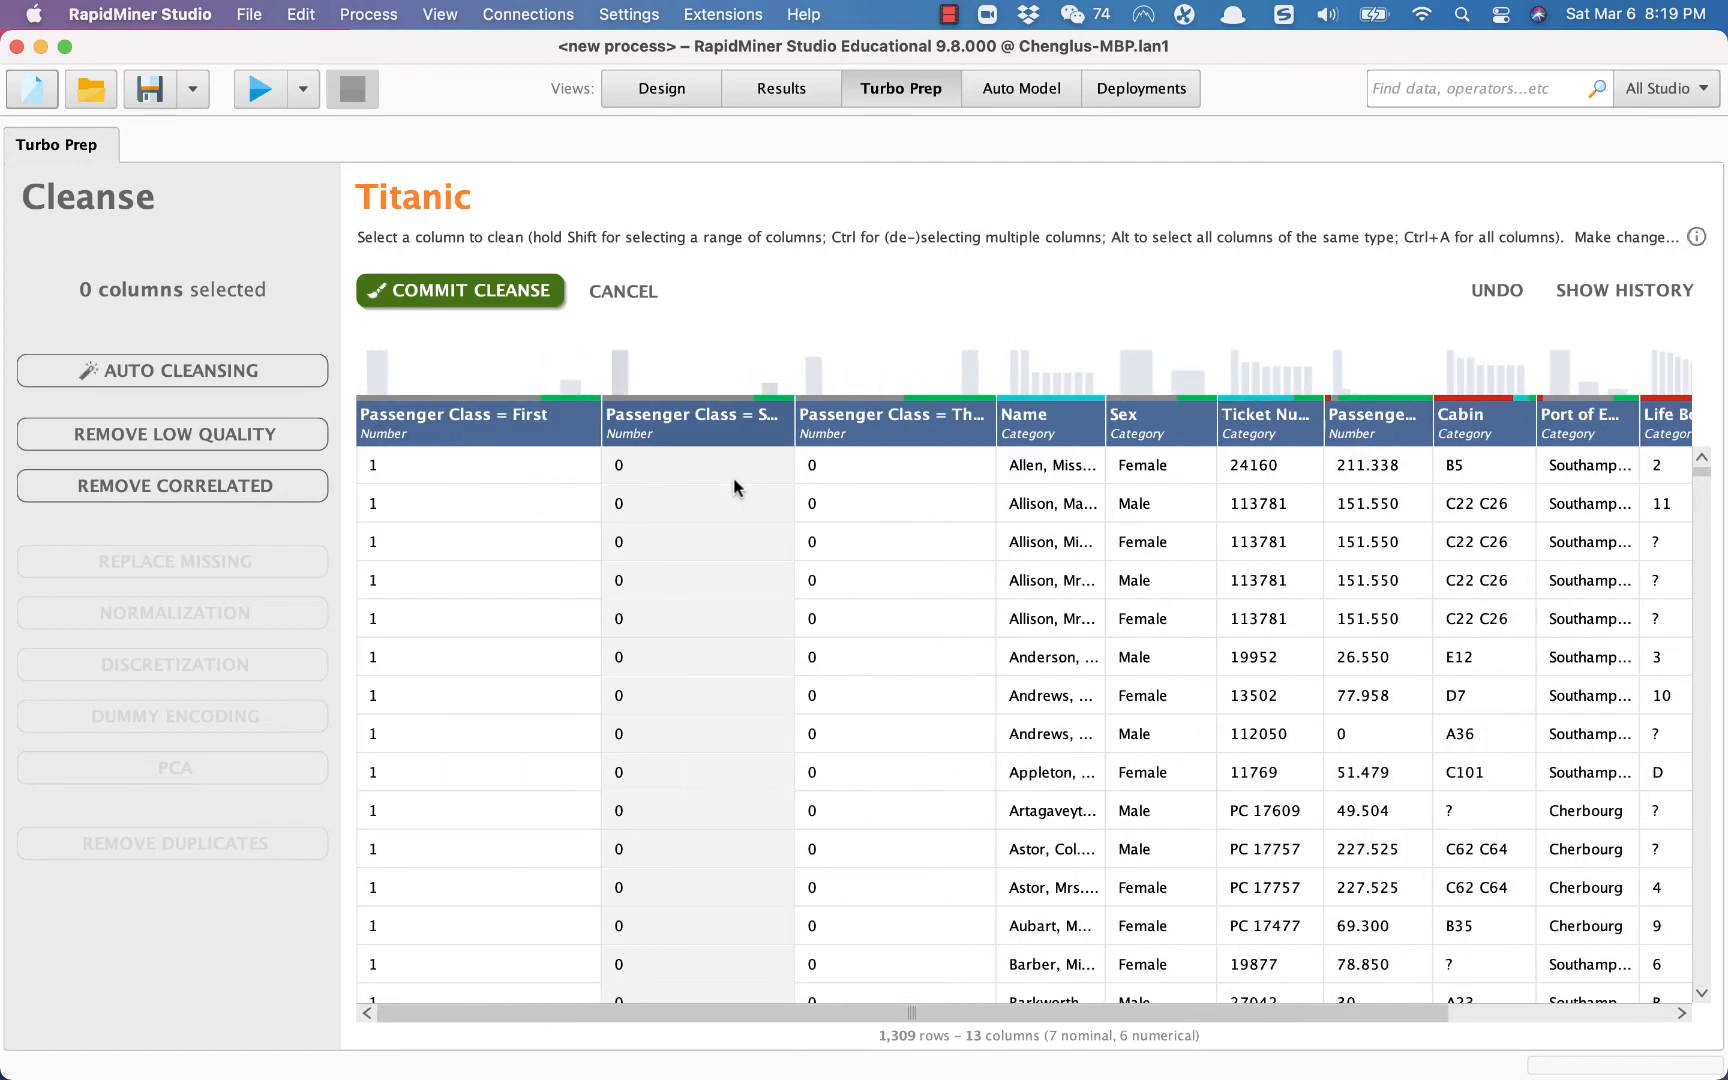
pyautogui.moveTo(638, 432)
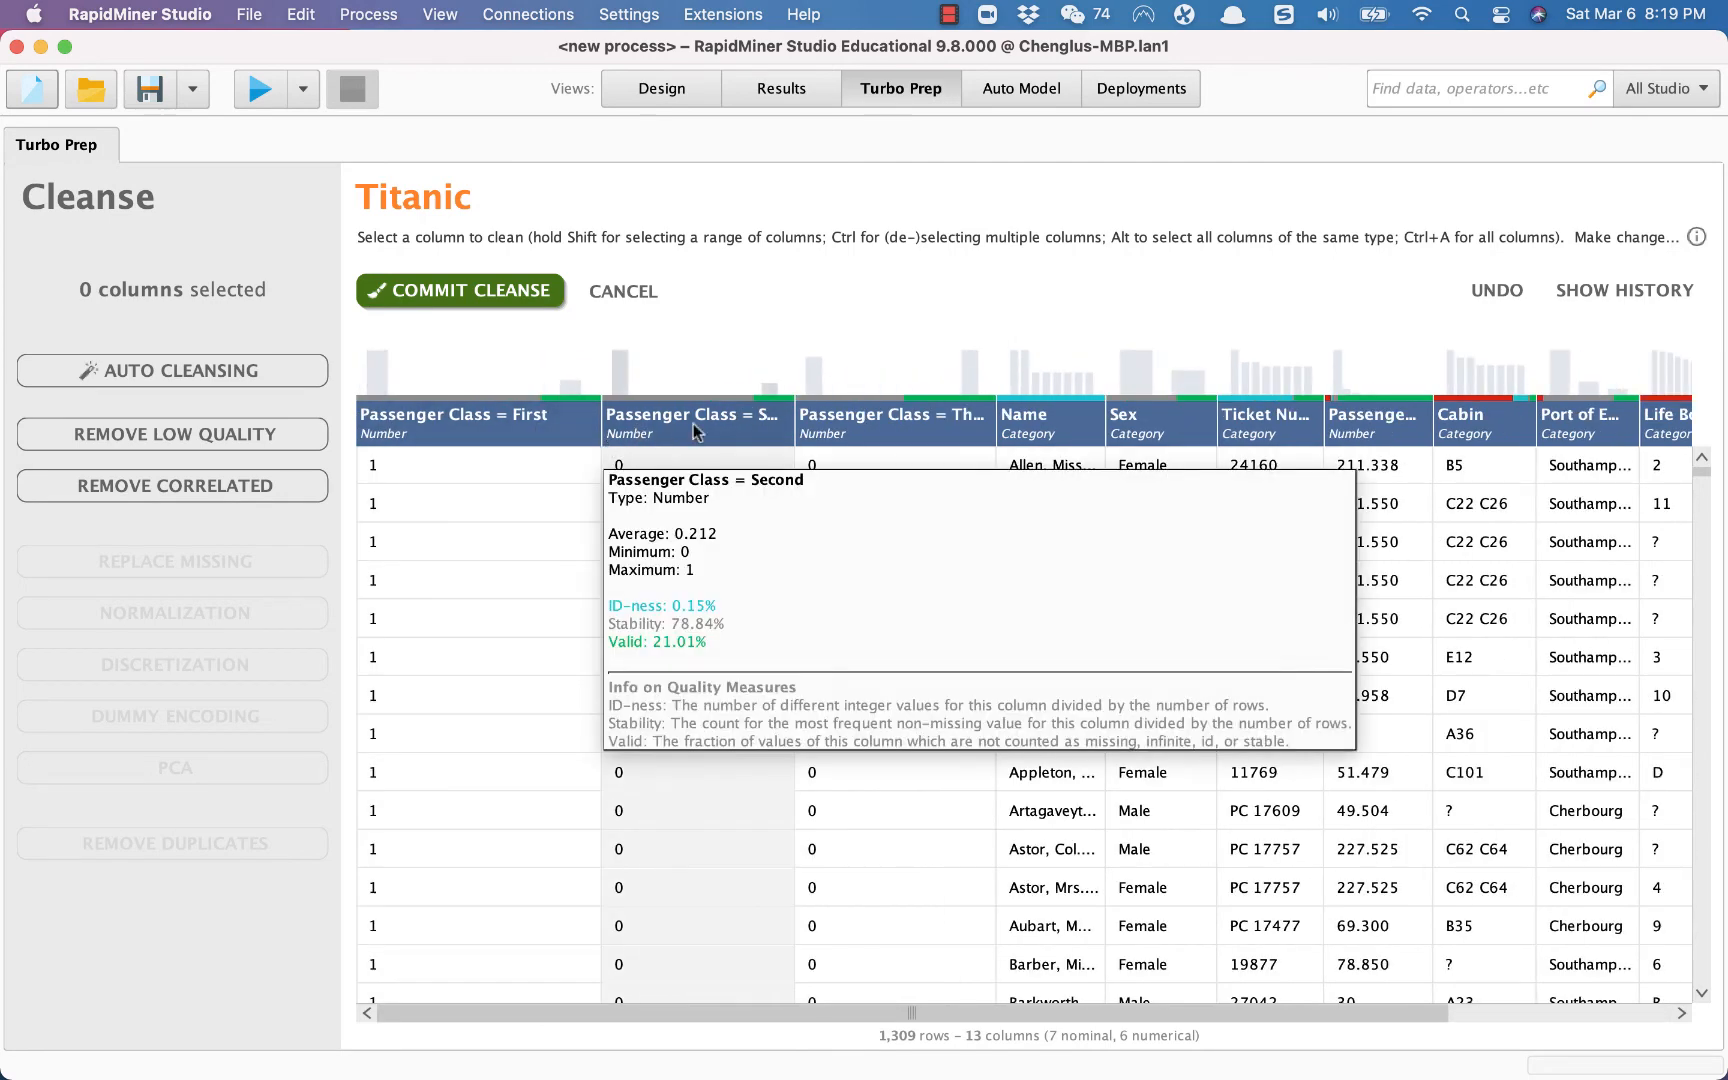
pyautogui.click(474, 292)
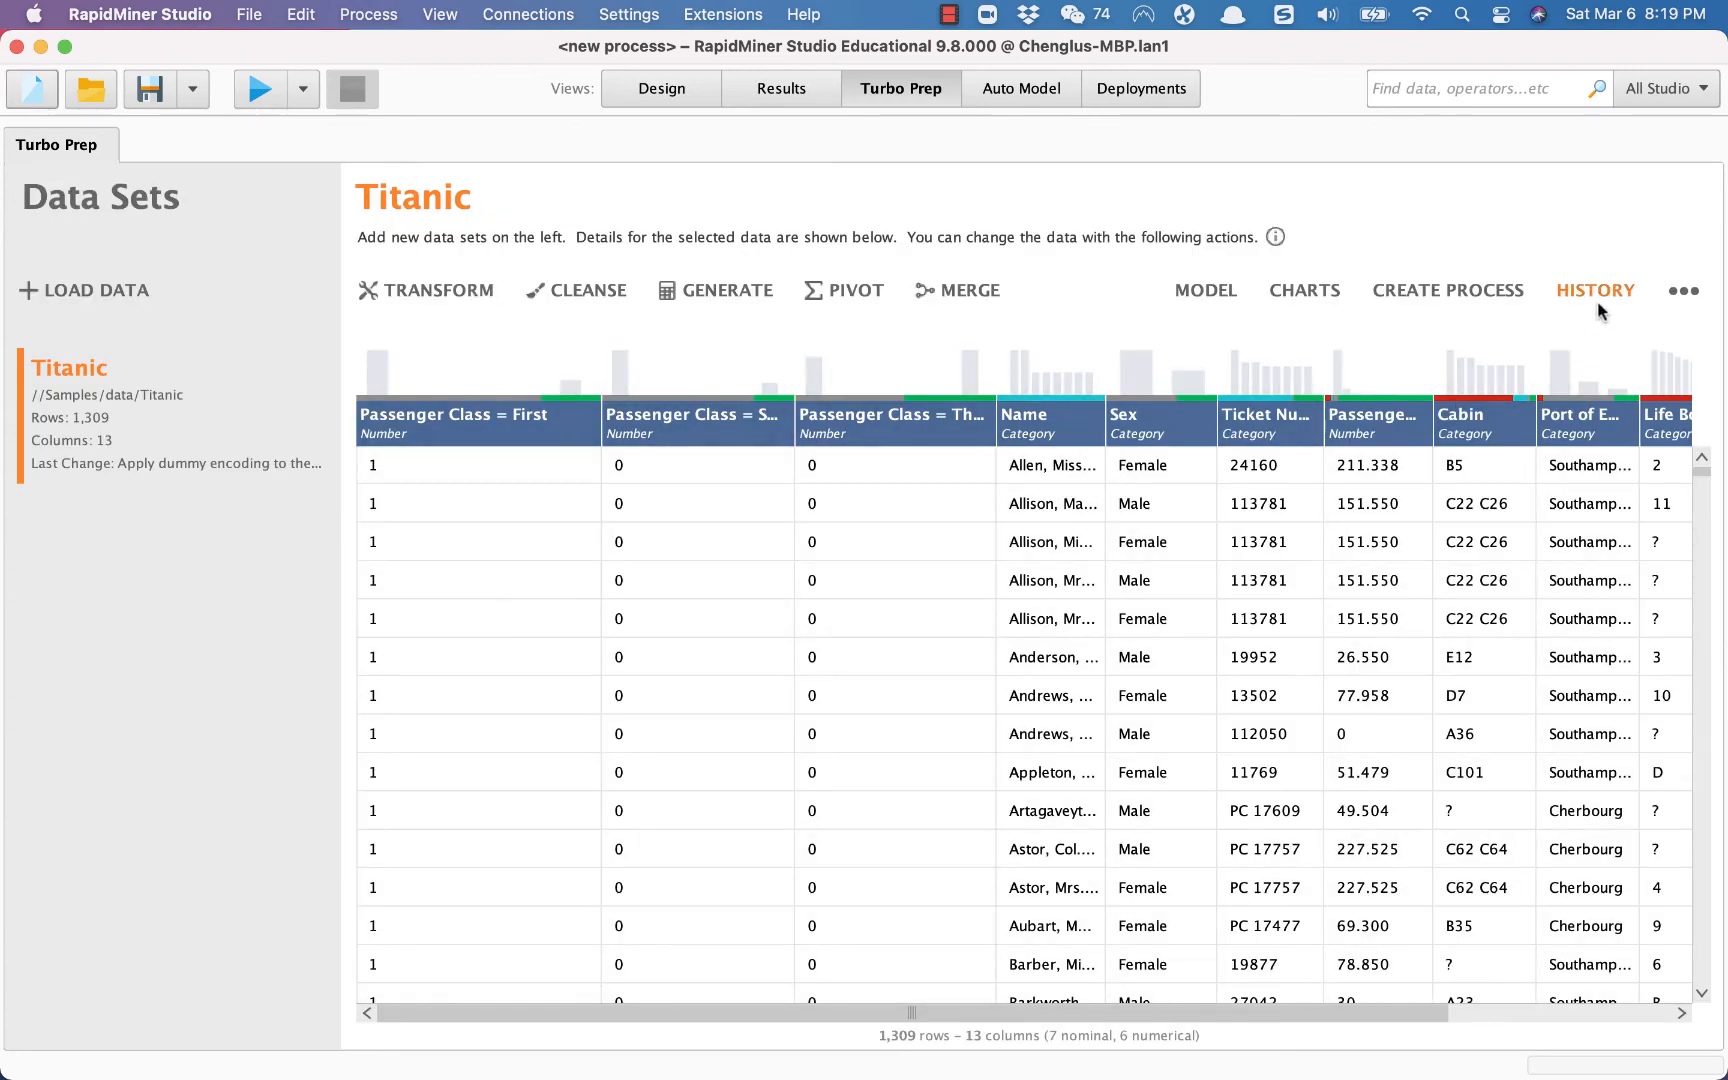
# - Roll the Titanic data back to before the Replace Missing step using its change history
pyautogui.click(1597, 302)
pyautogui.click(610, 425)
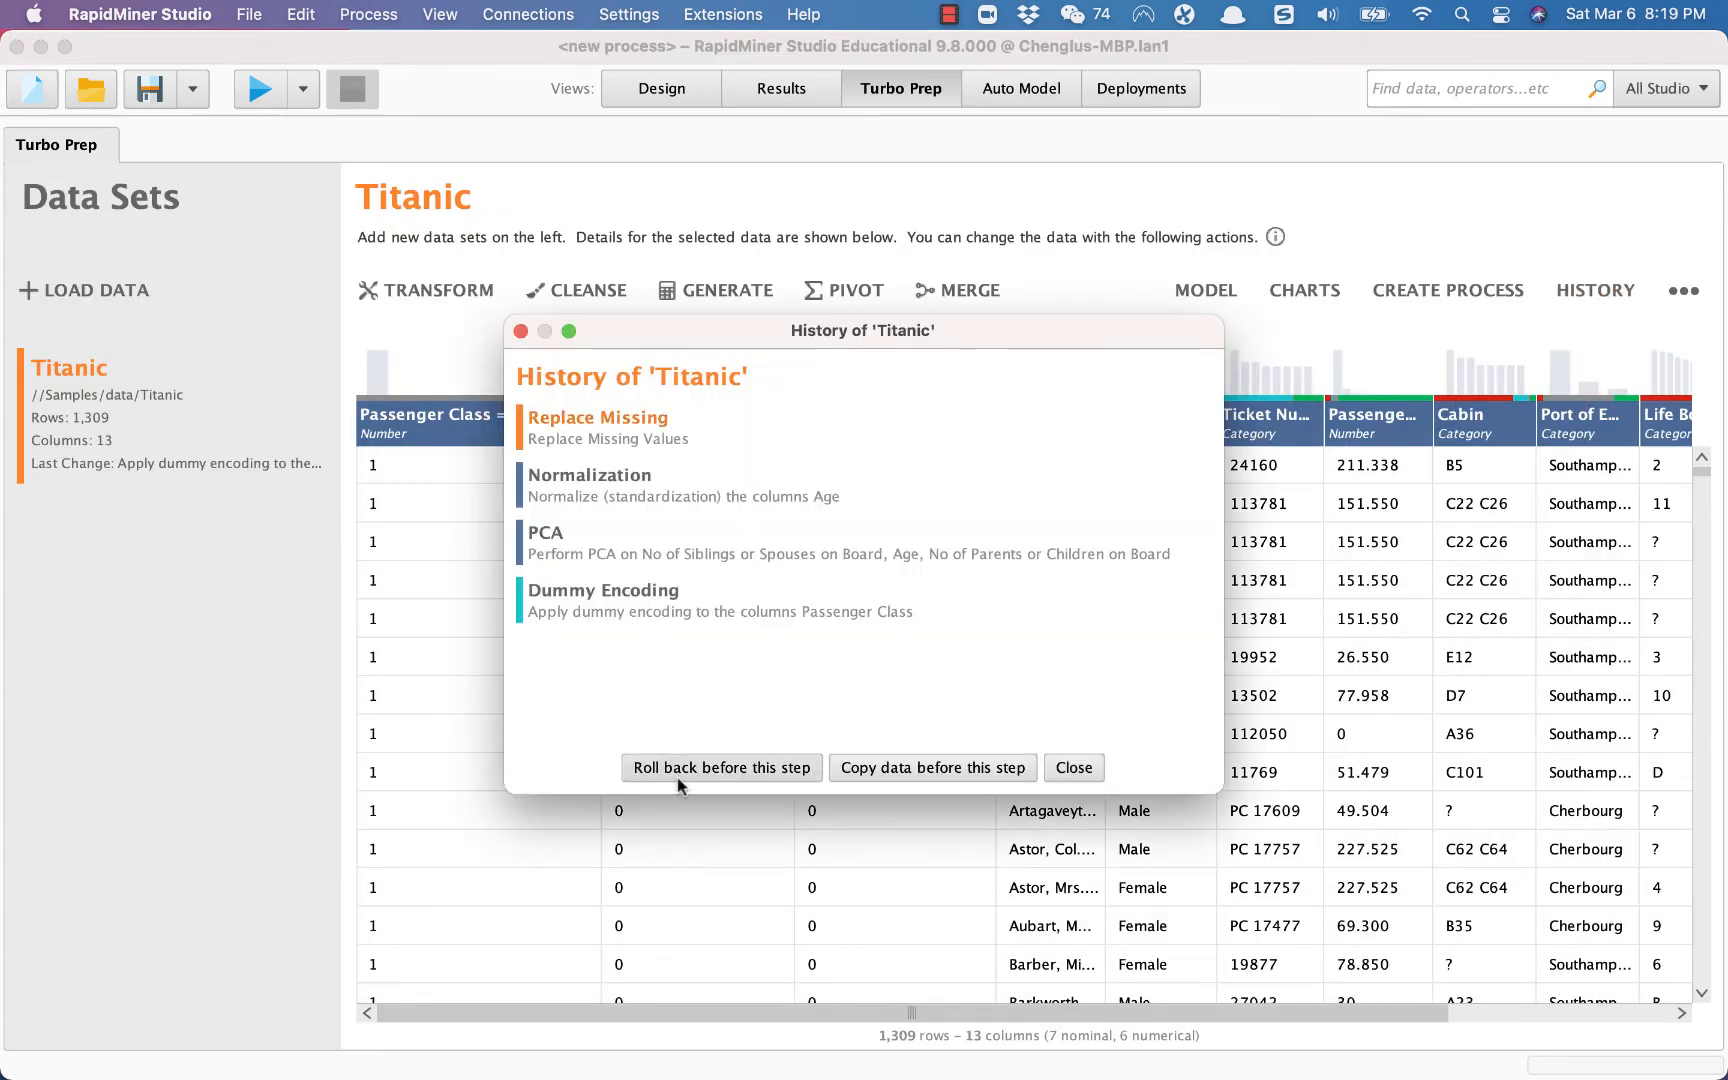
pyautogui.click(730, 768)
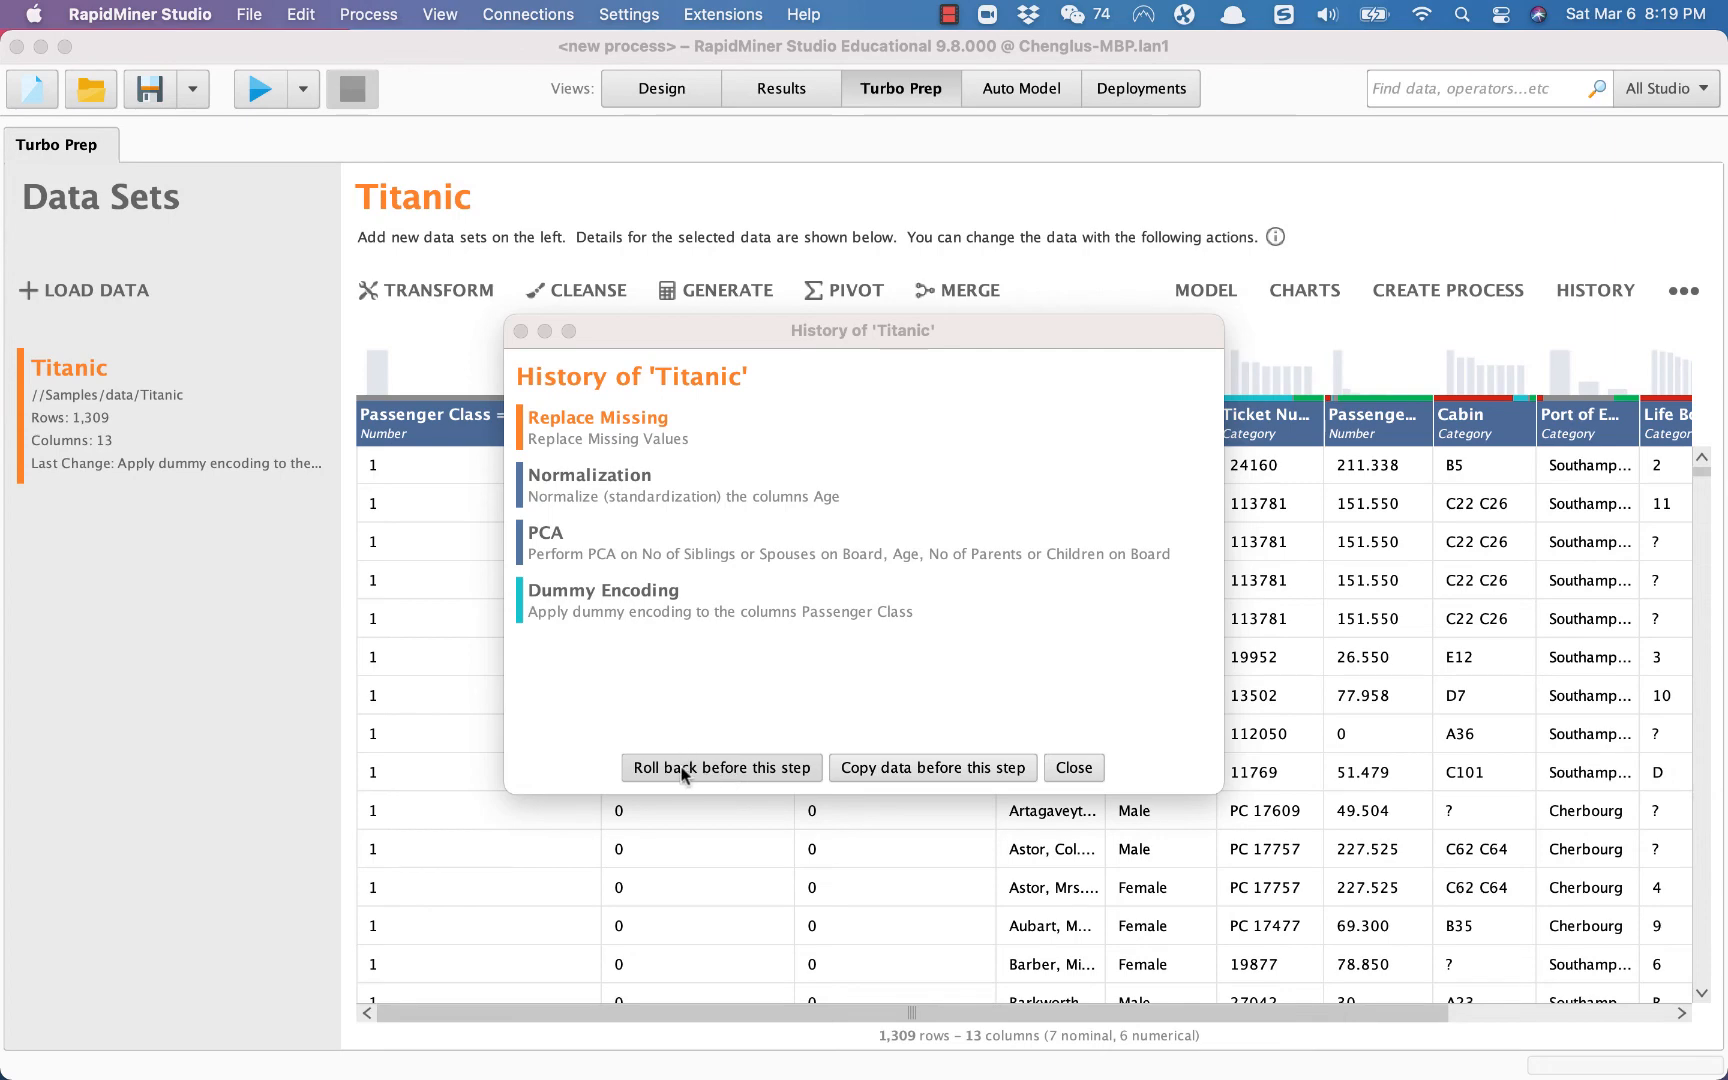
pyautogui.click(820, 603)
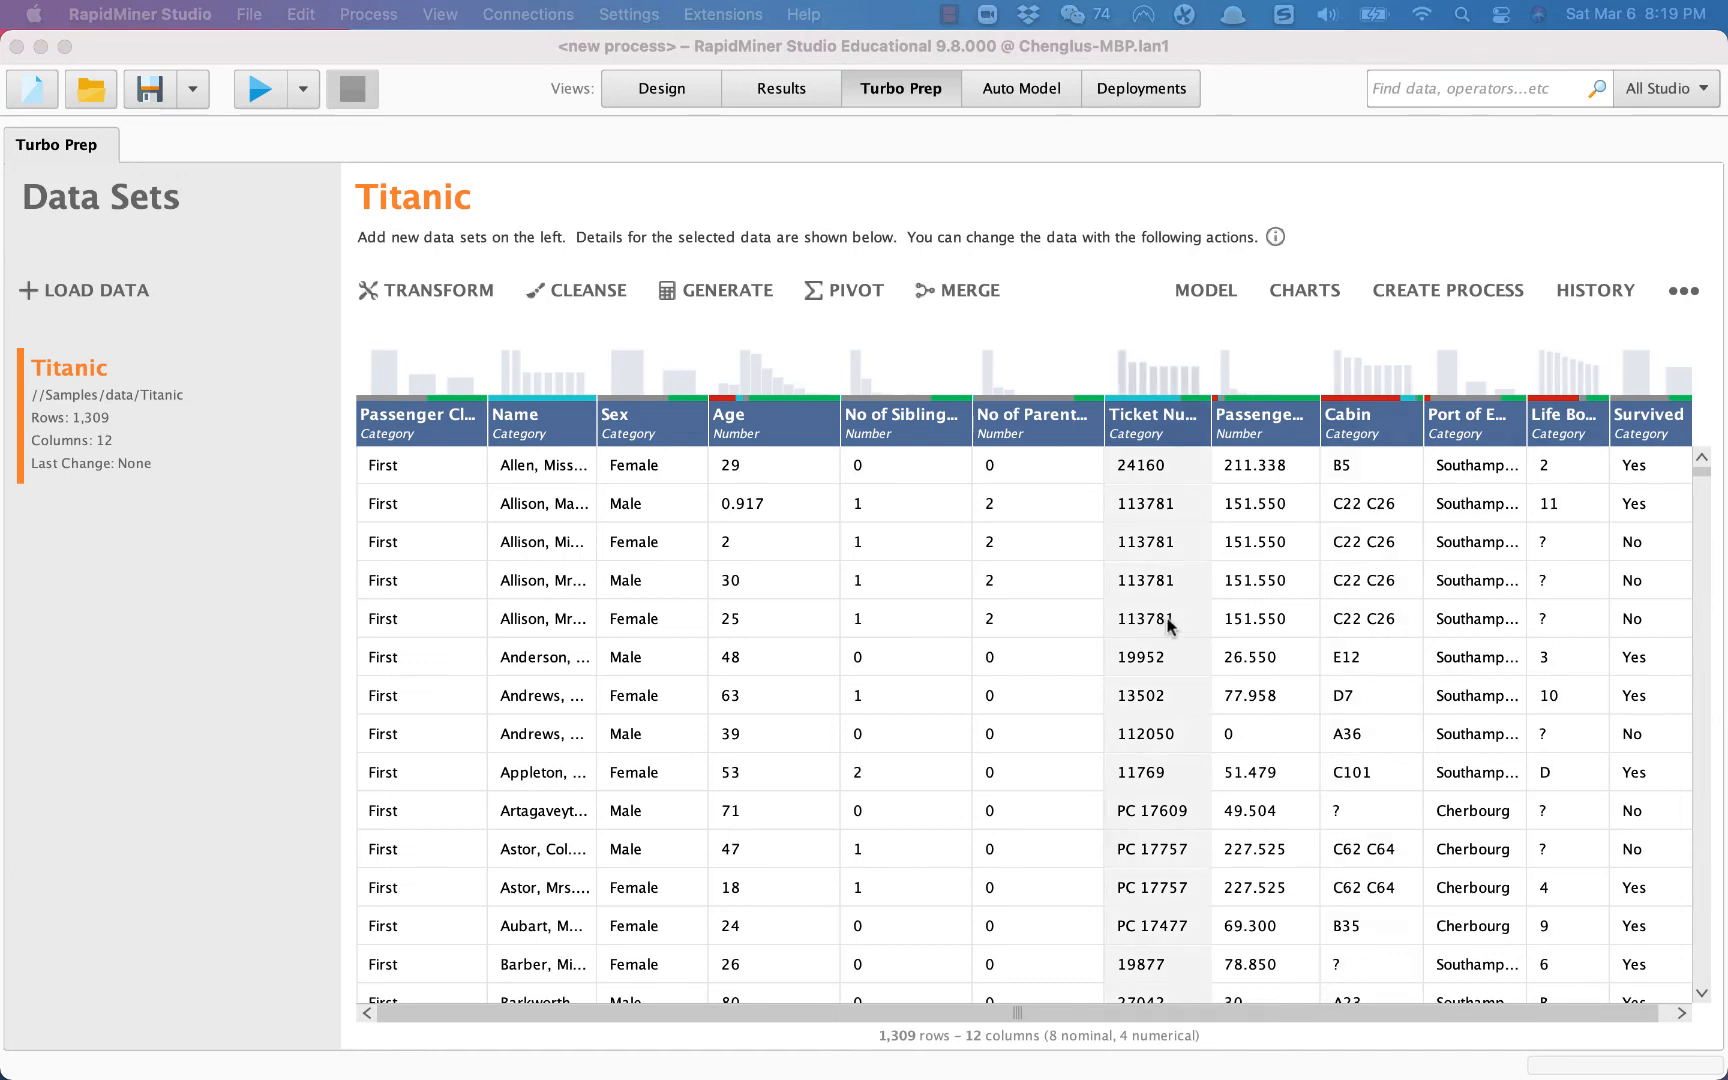
# - Remove the Titanic data set from the list of data sets being worked on
pyautogui.click(94, 413)
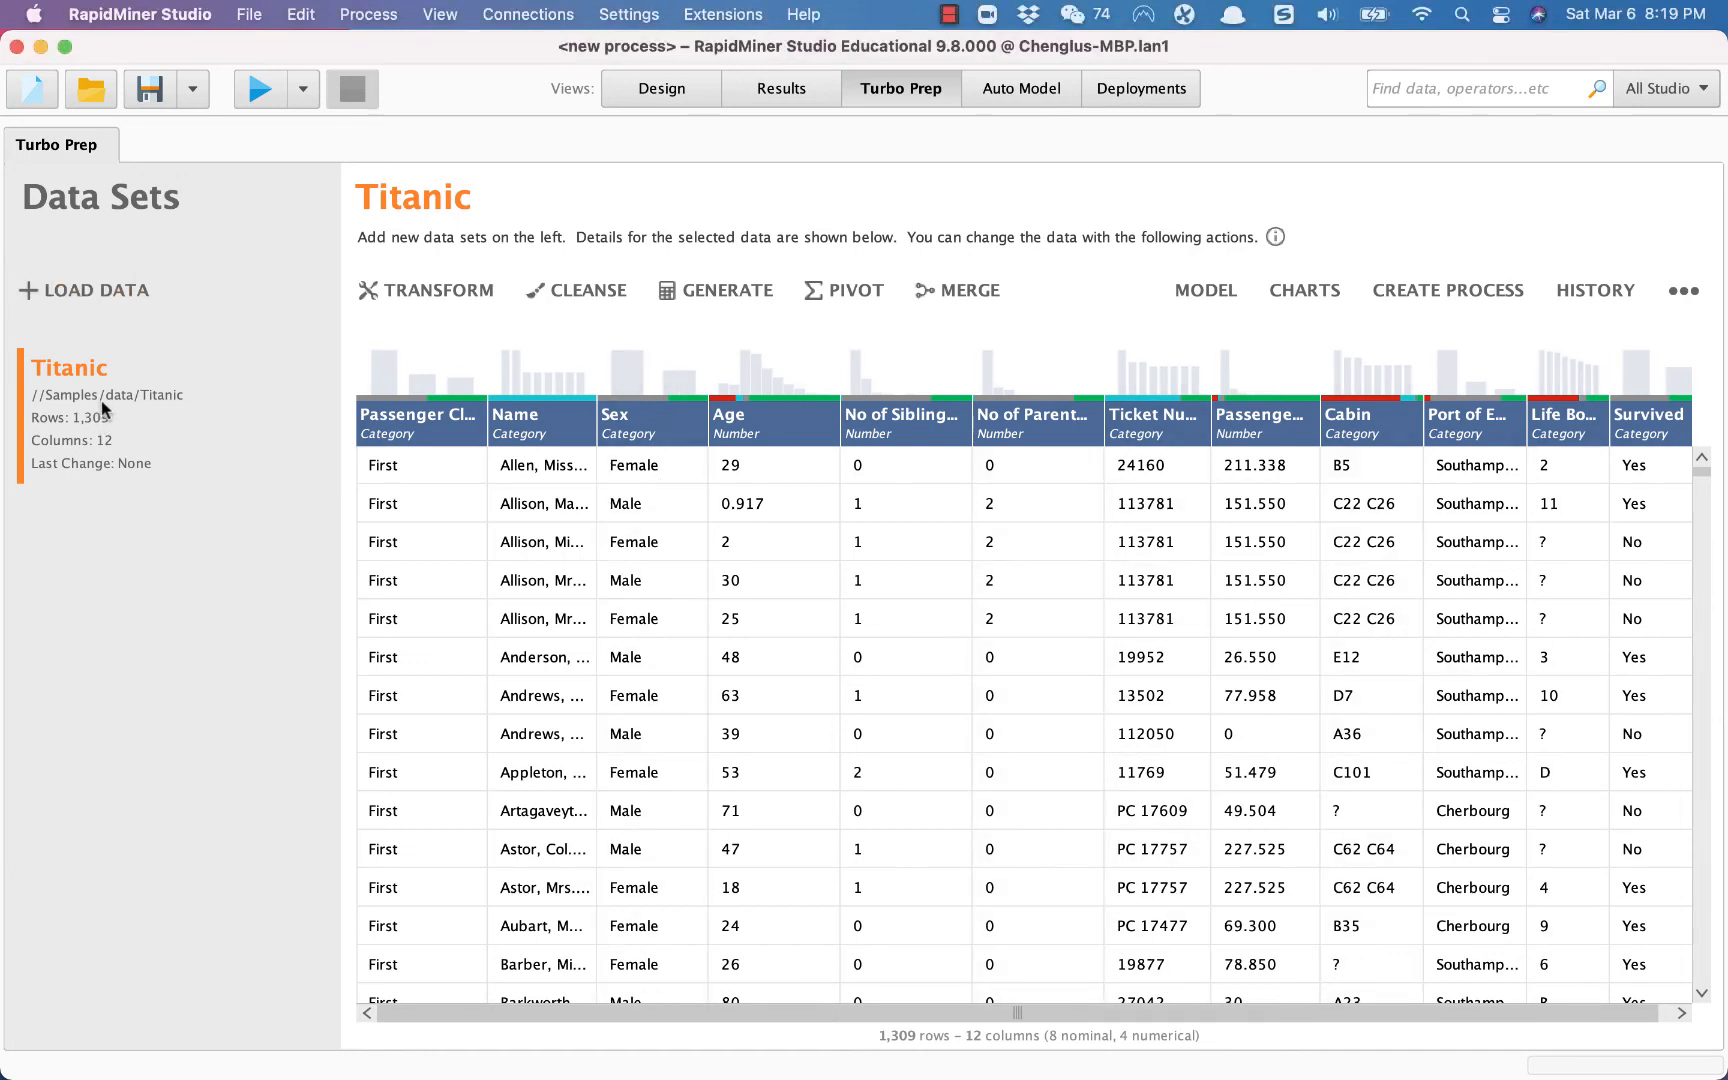
pyautogui.rightClick(101, 400)
pyautogui.click(36, 578)
pyautogui.rightClick(84, 434)
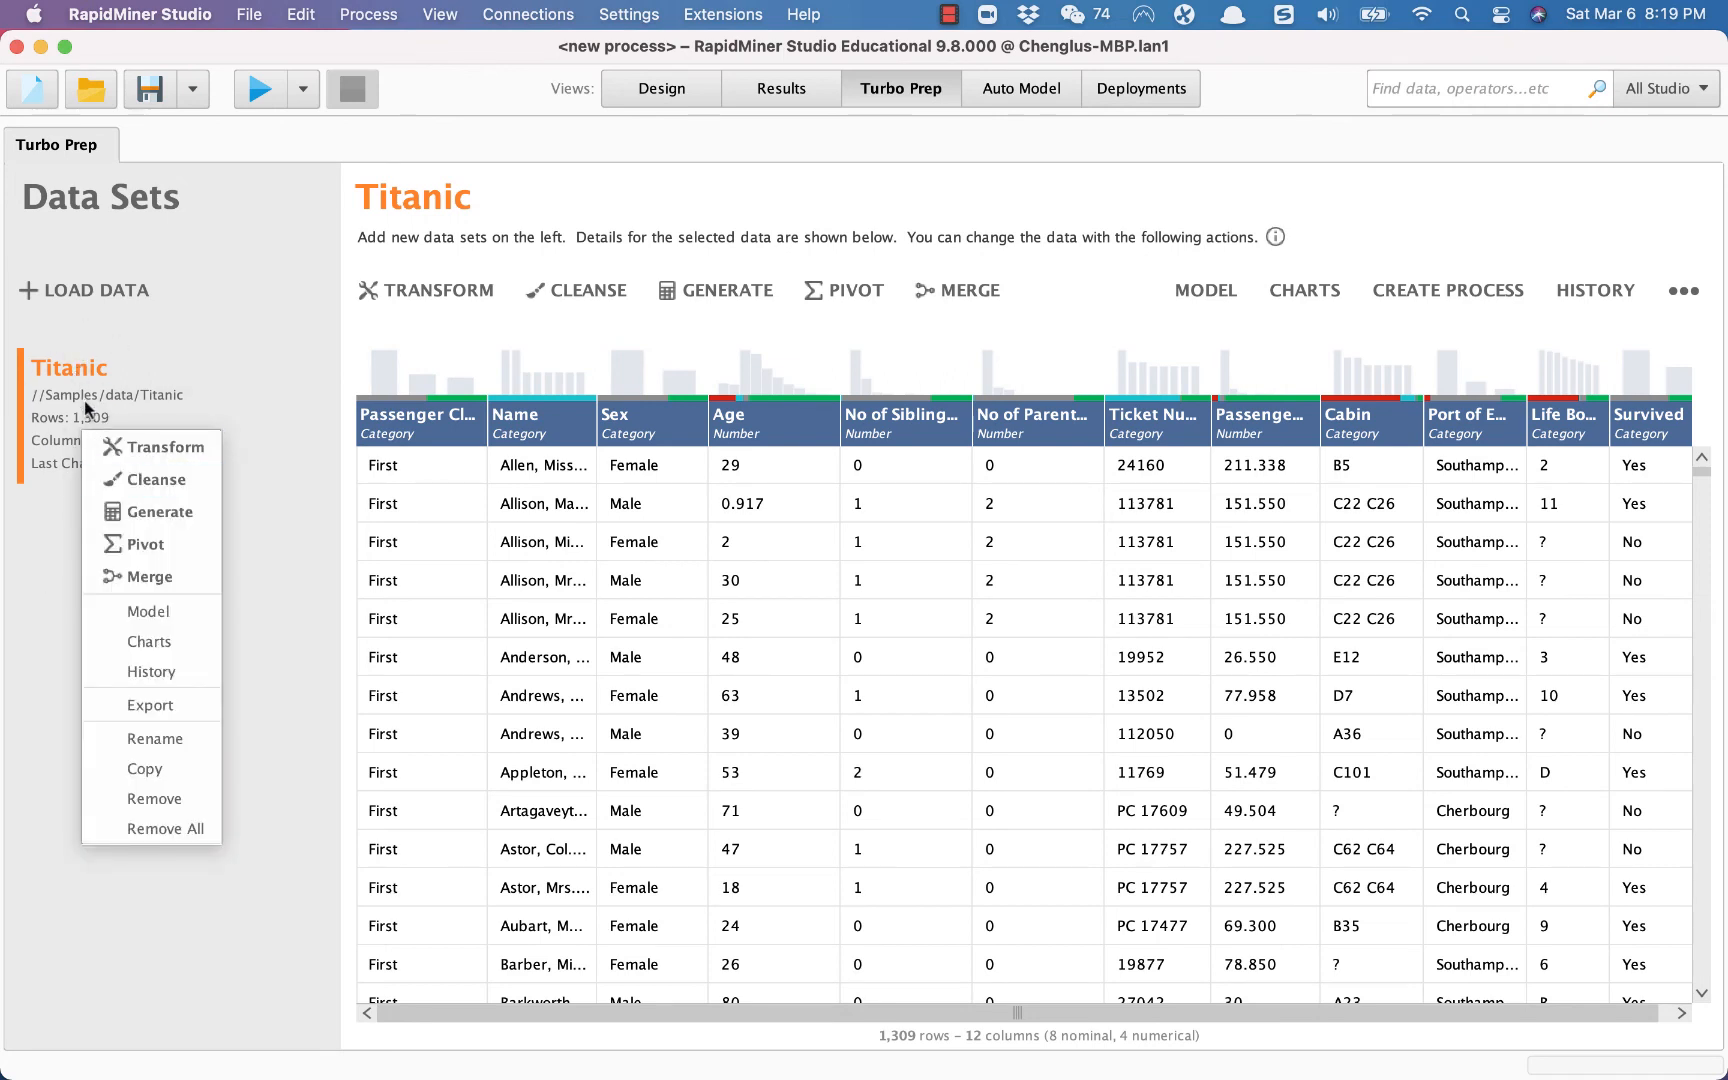
pyautogui.click(172, 796)
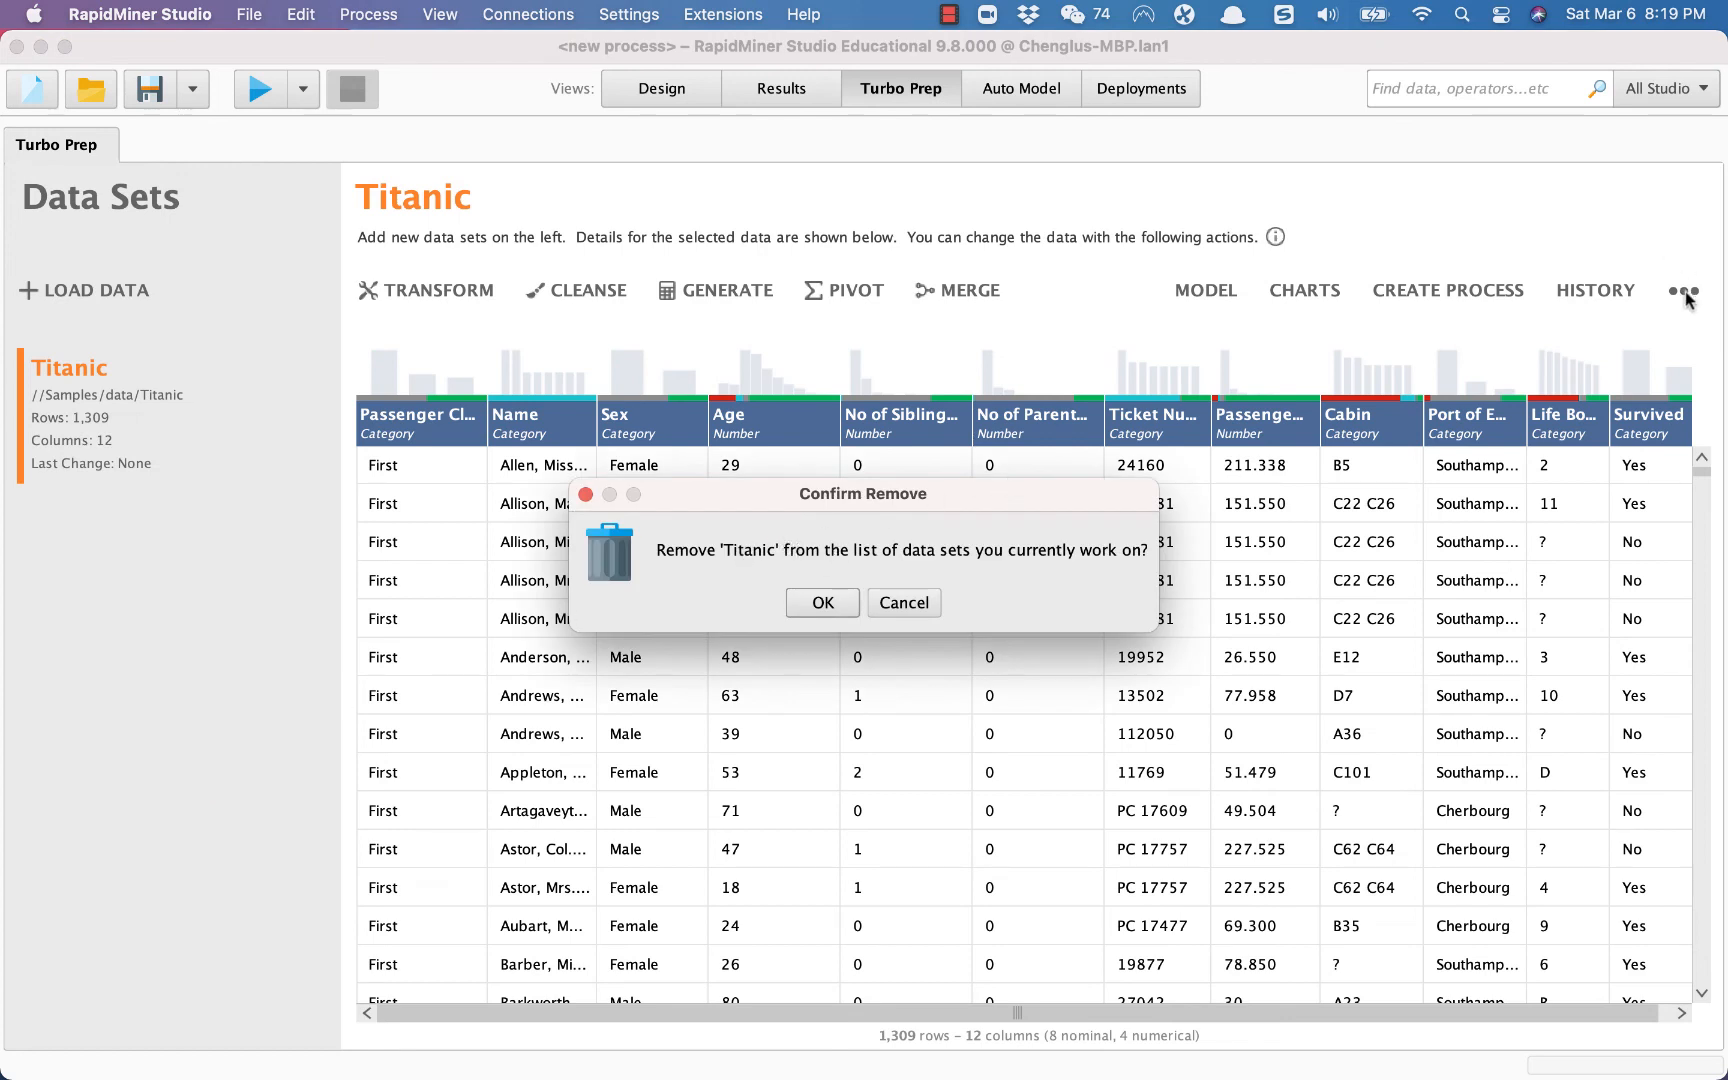
pyautogui.click(811, 605)
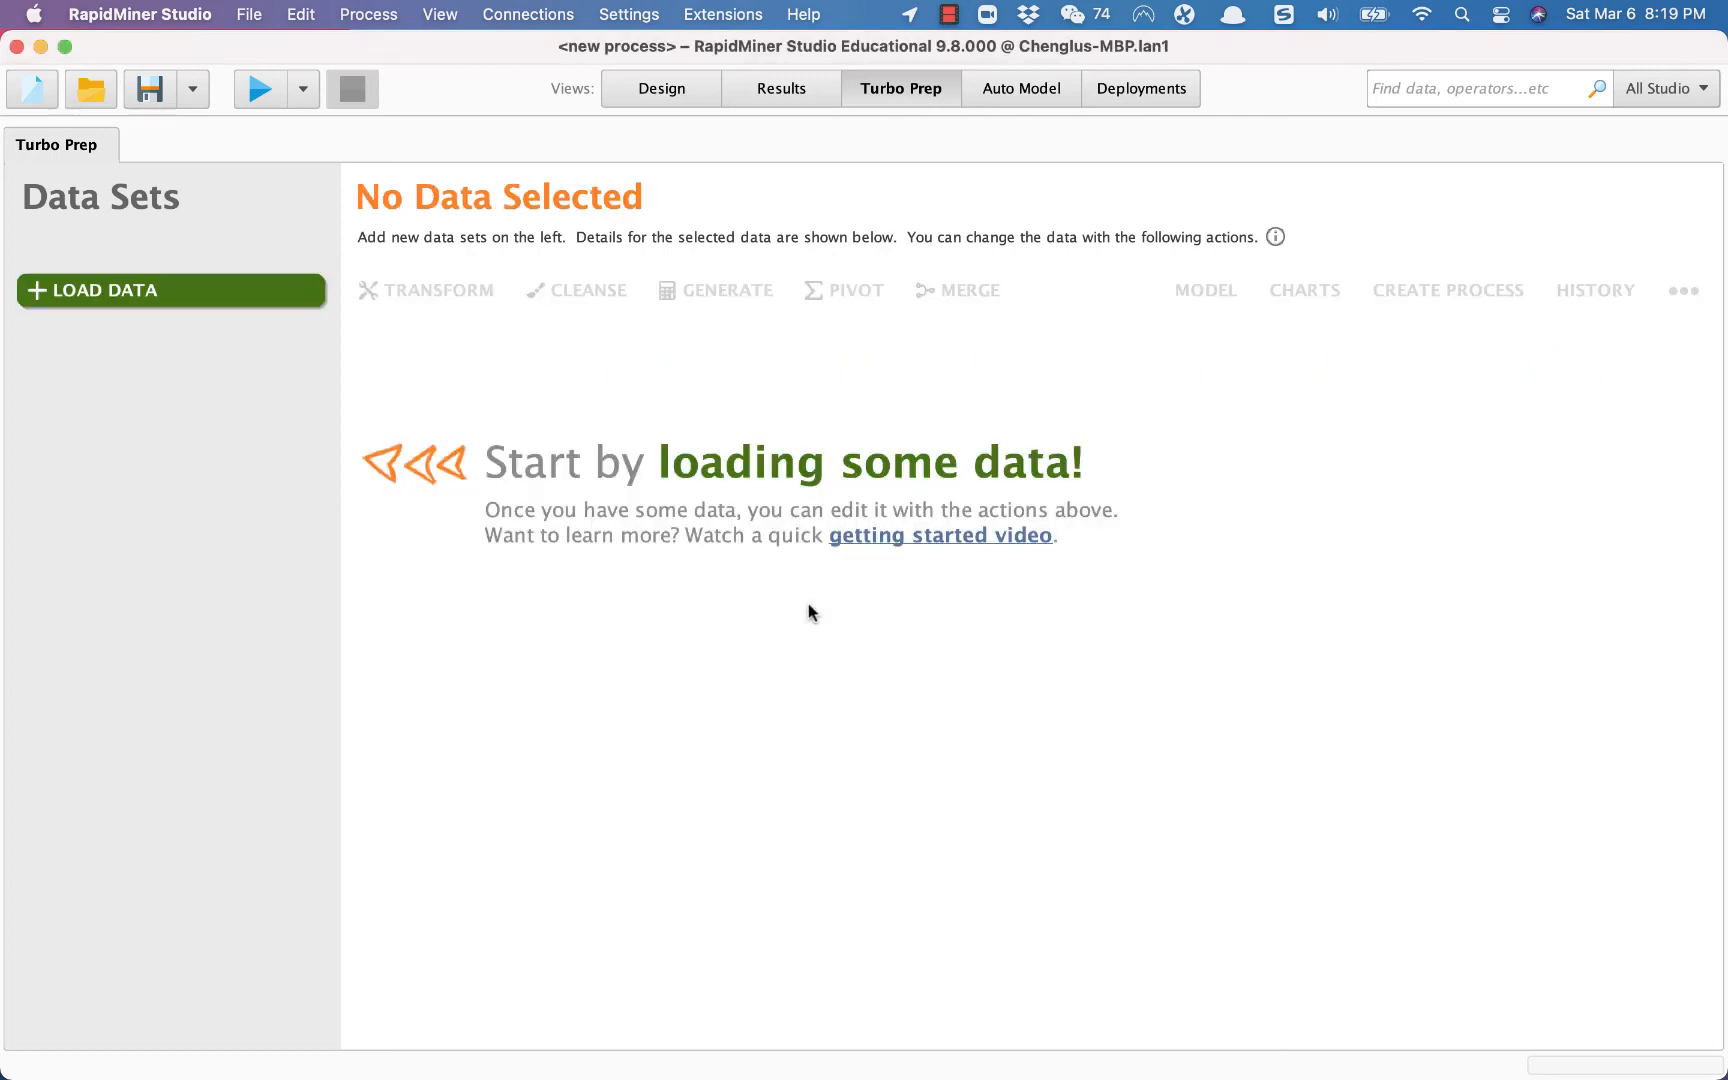
# - Load the Titanic Training and Titanic Unlabeled data sets from the Samples data folder
pyautogui.click(155, 300)
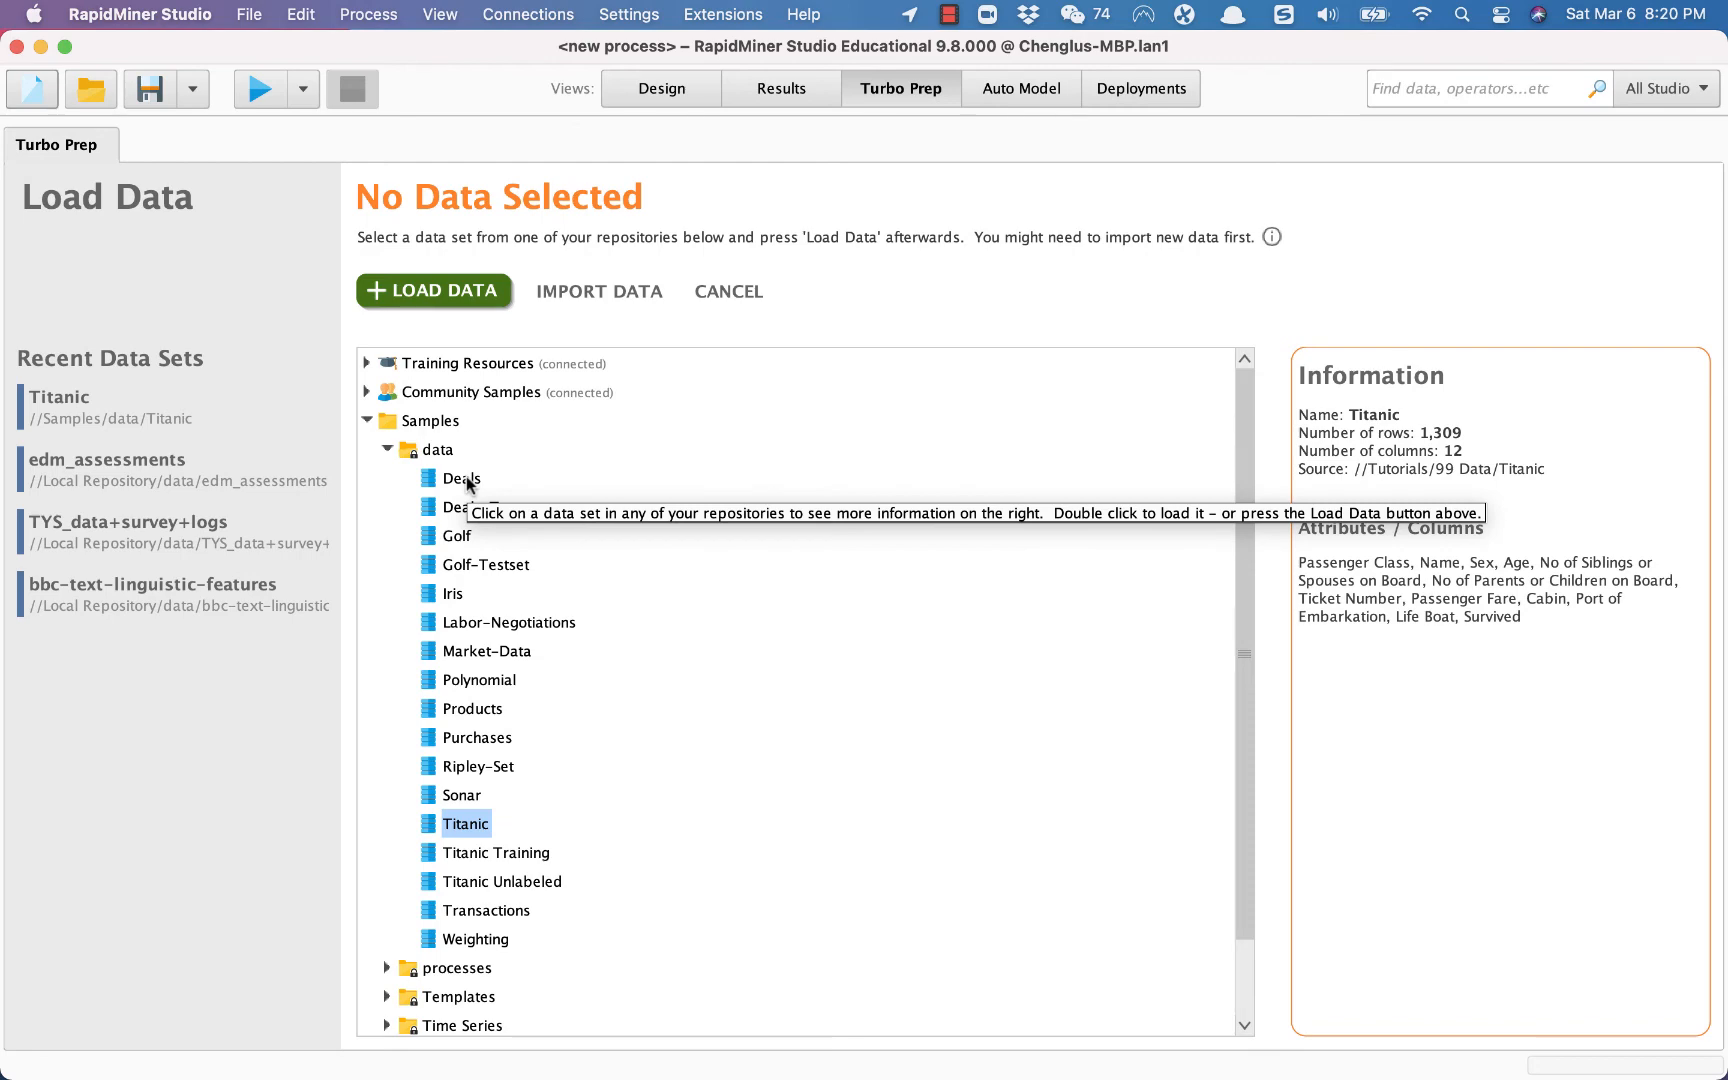
pyautogui.click(493, 851)
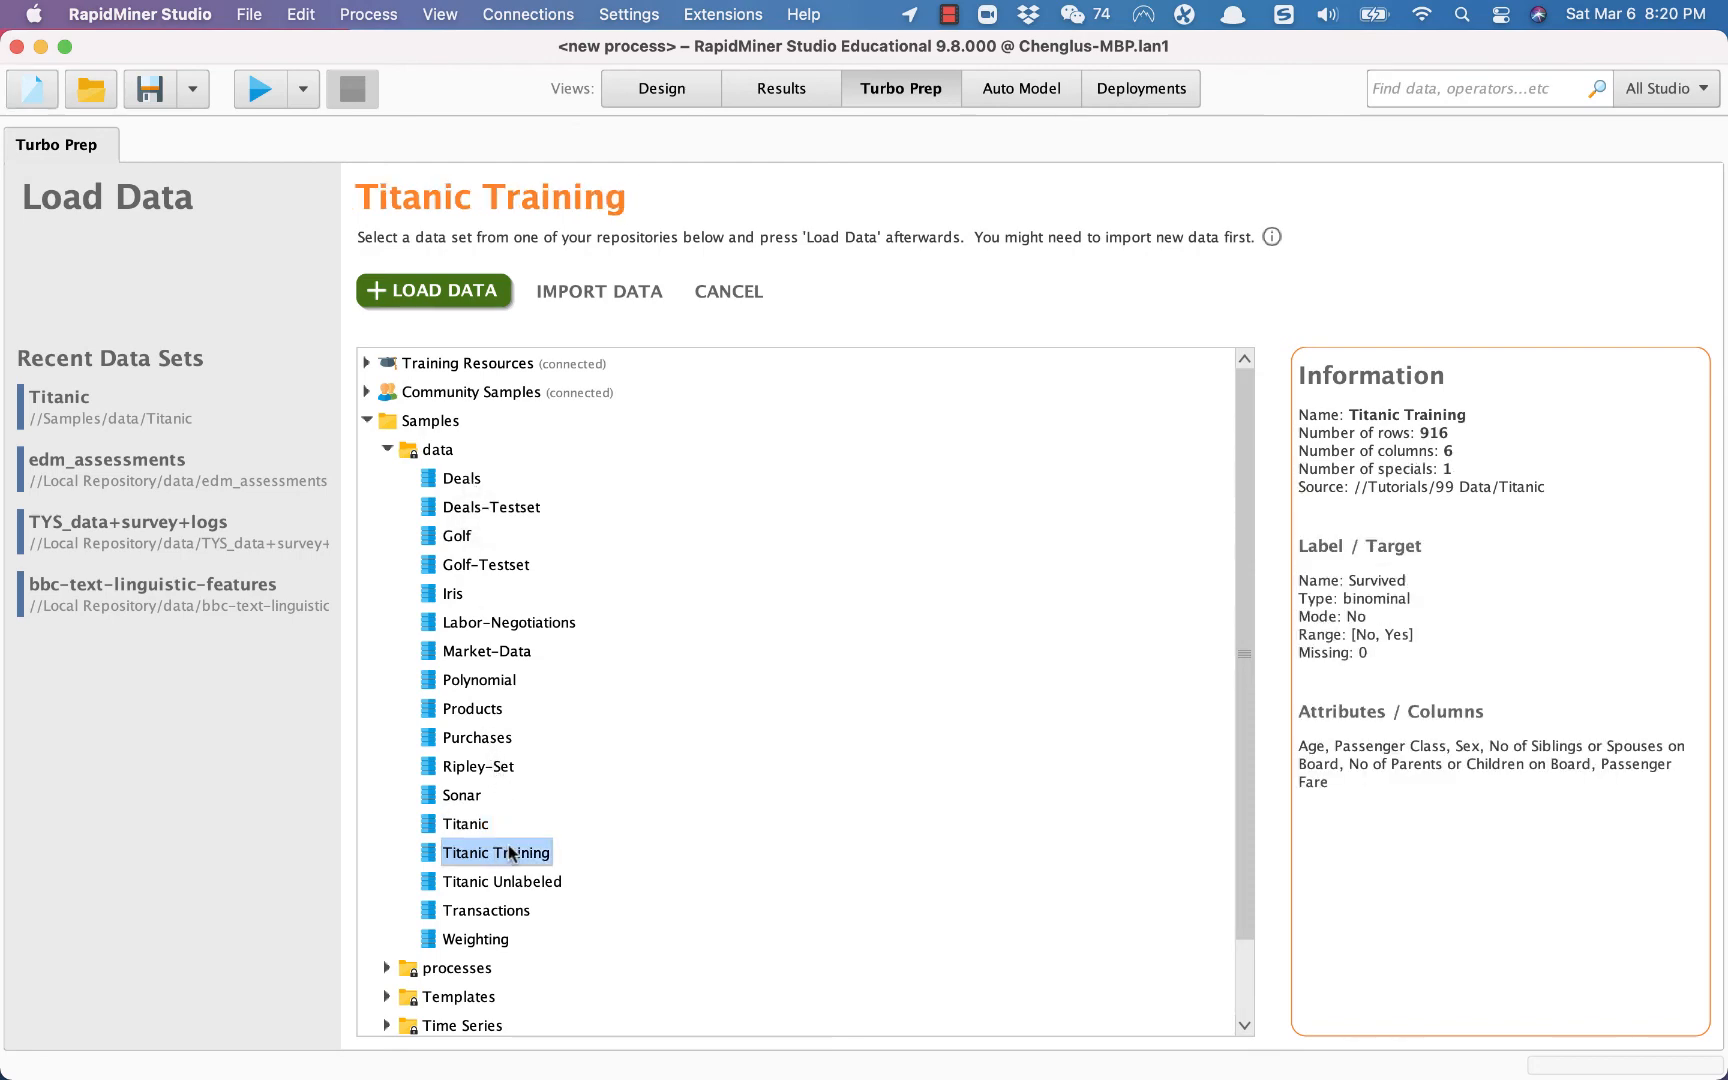
pyautogui.doubleClick(510, 852)
pyautogui.click(80, 292)
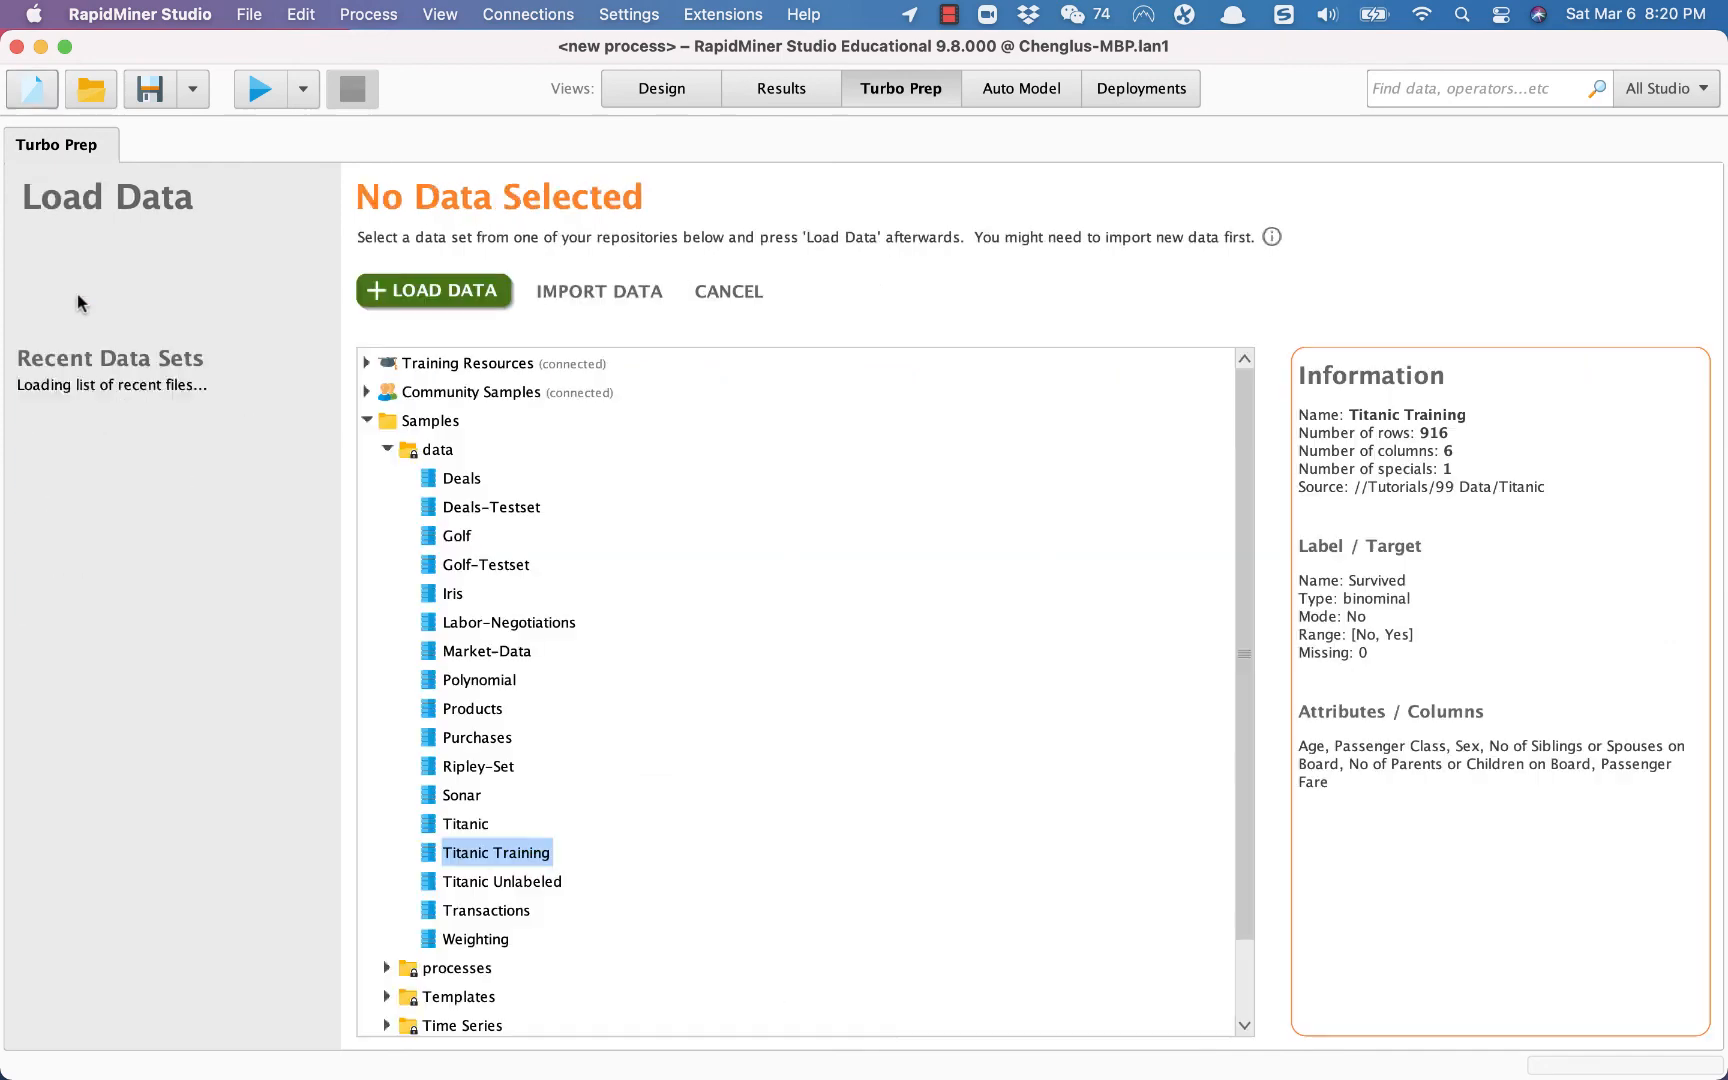
pyautogui.doubleClick(500, 883)
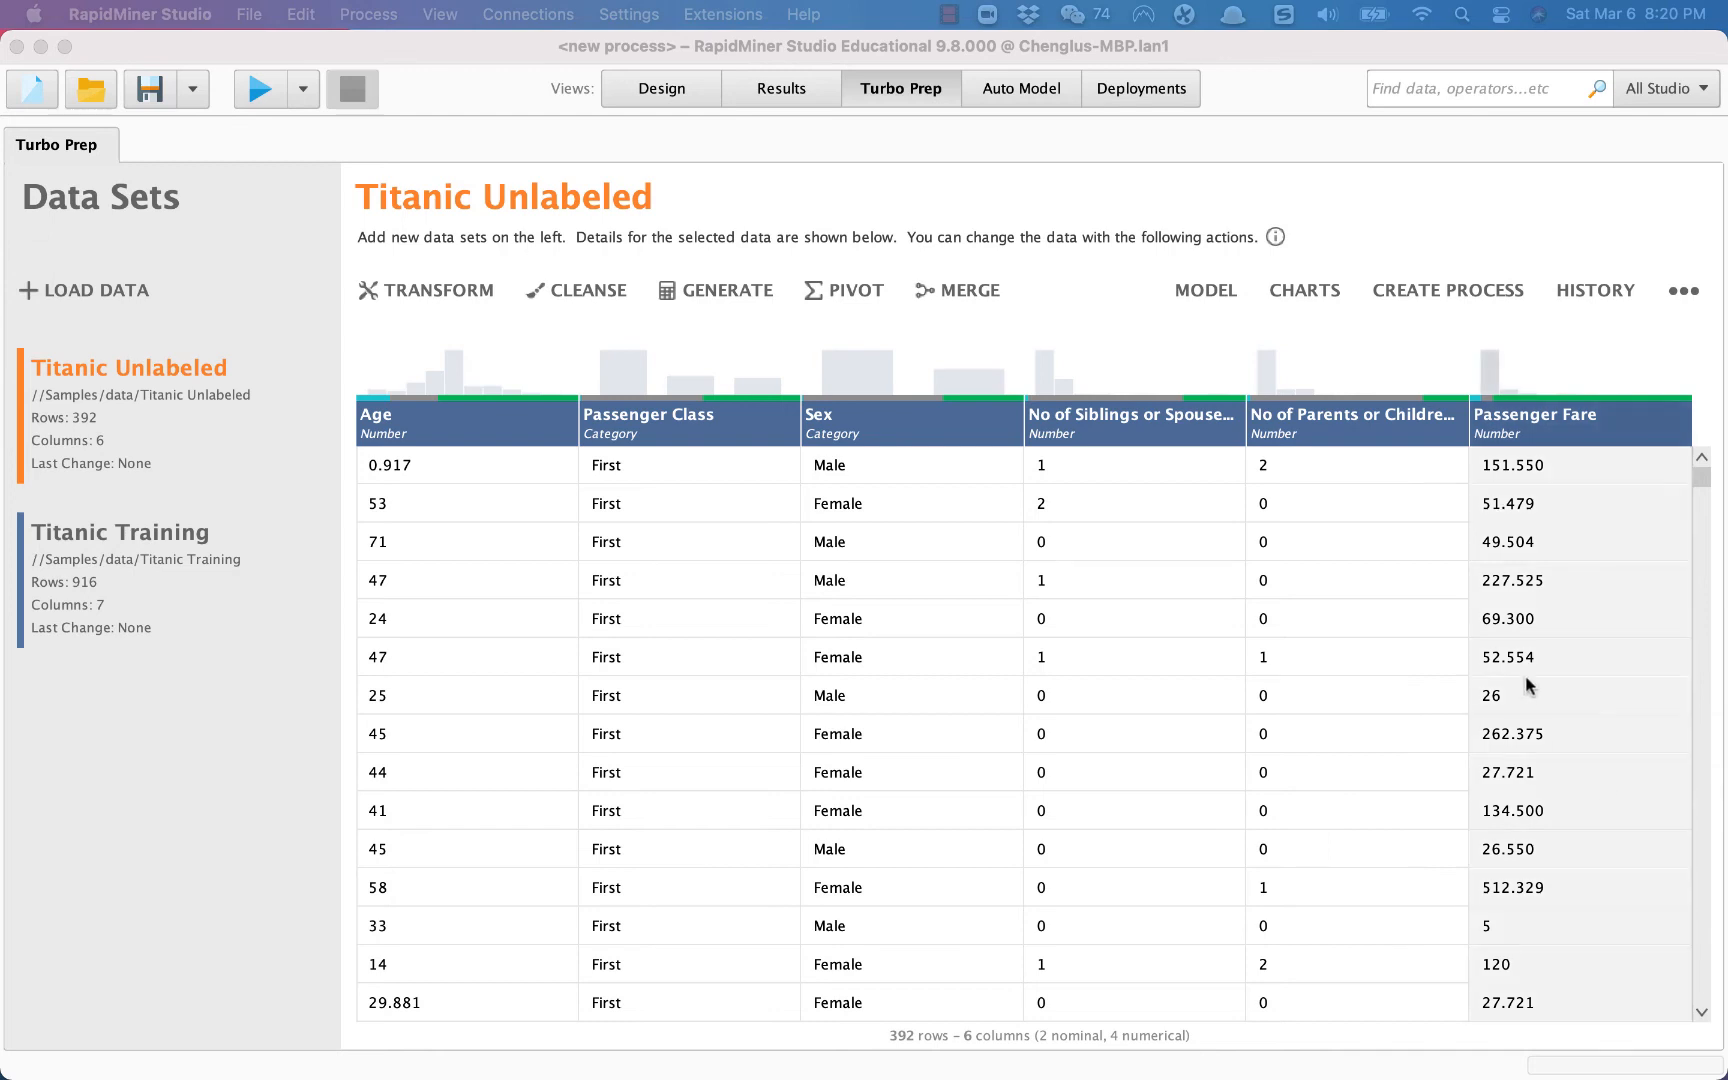
# - Start generating a new column for the Titanic Unlabeled data set and name it Survived
pyautogui.click(72, 374)
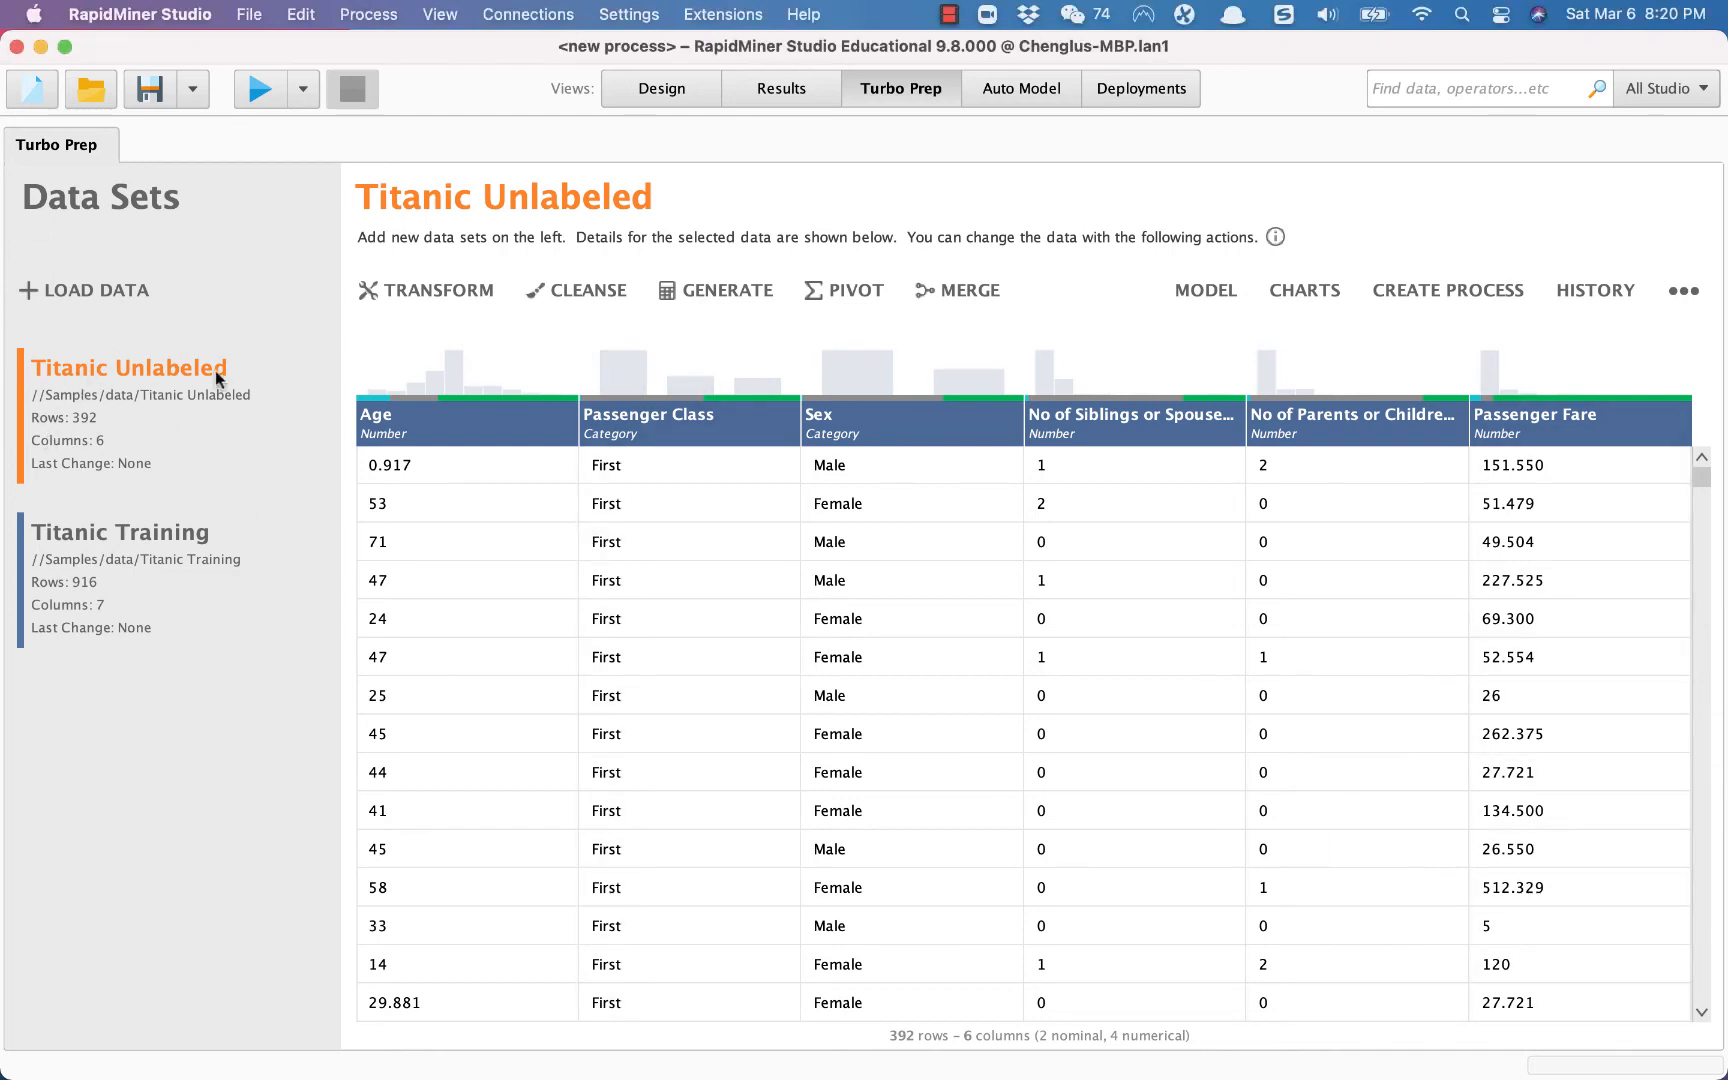
pyautogui.click(695, 288)
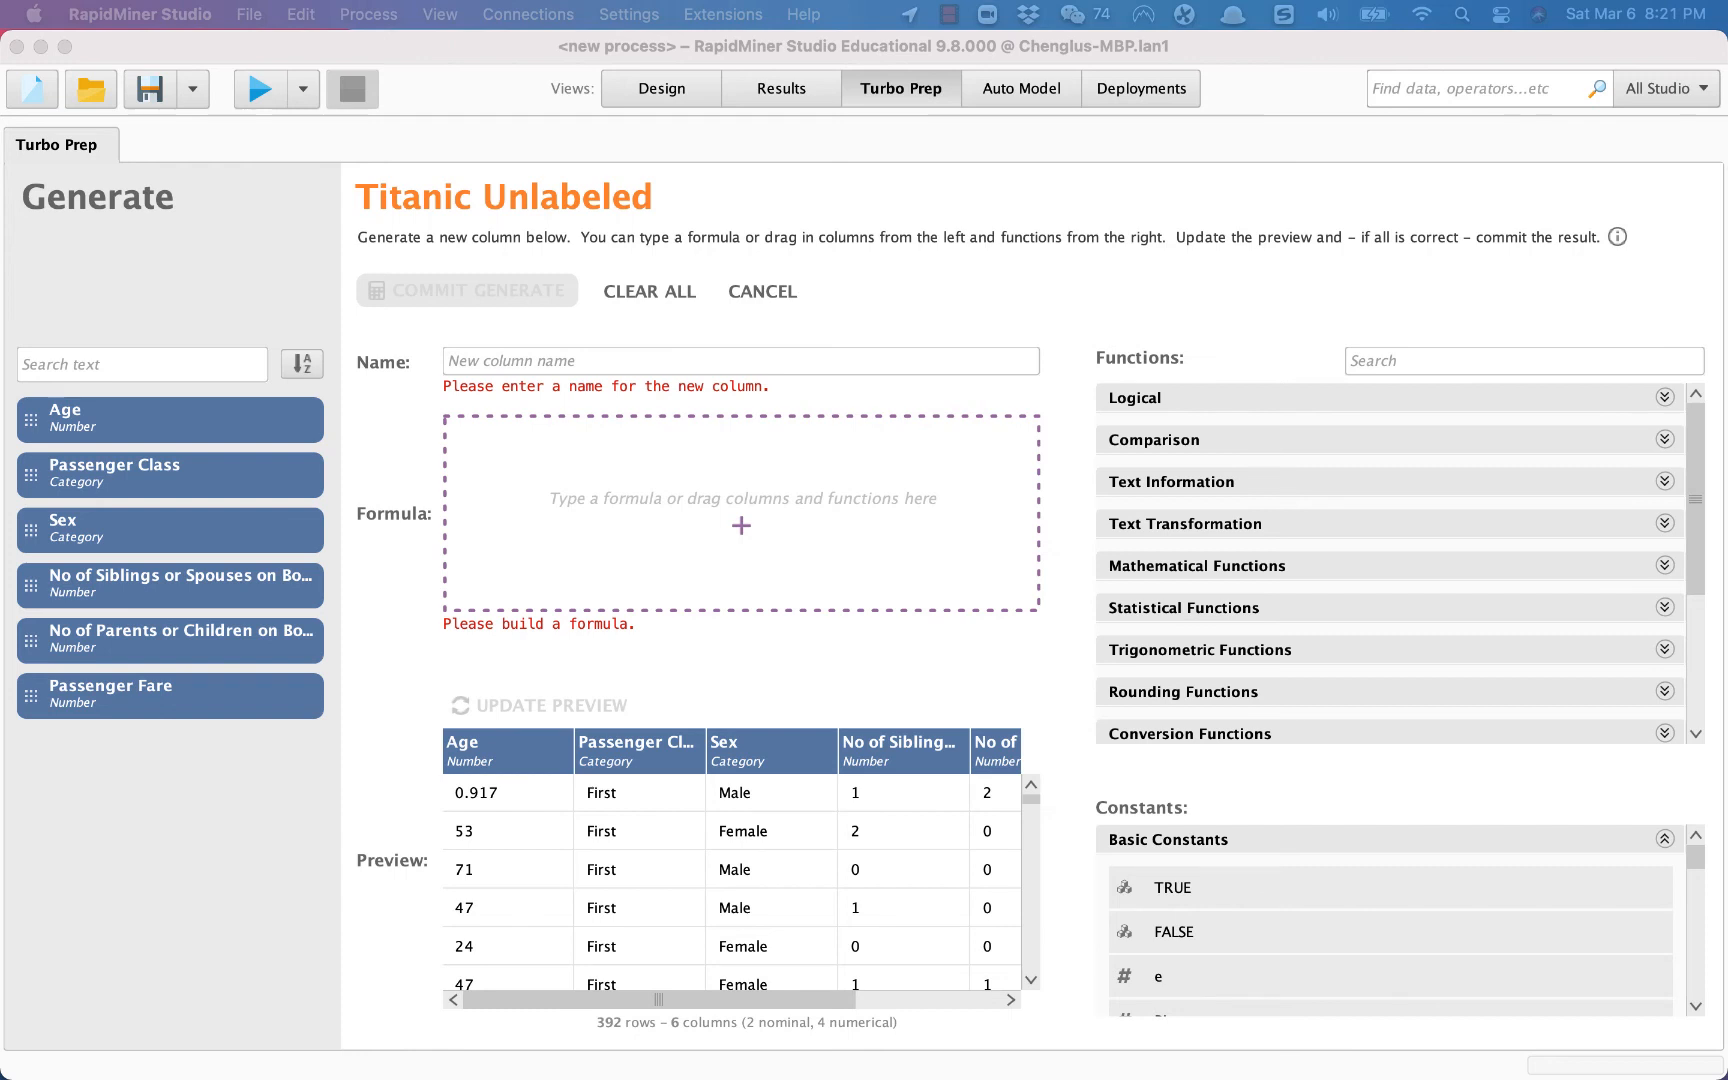
pyautogui.click(528, 364)
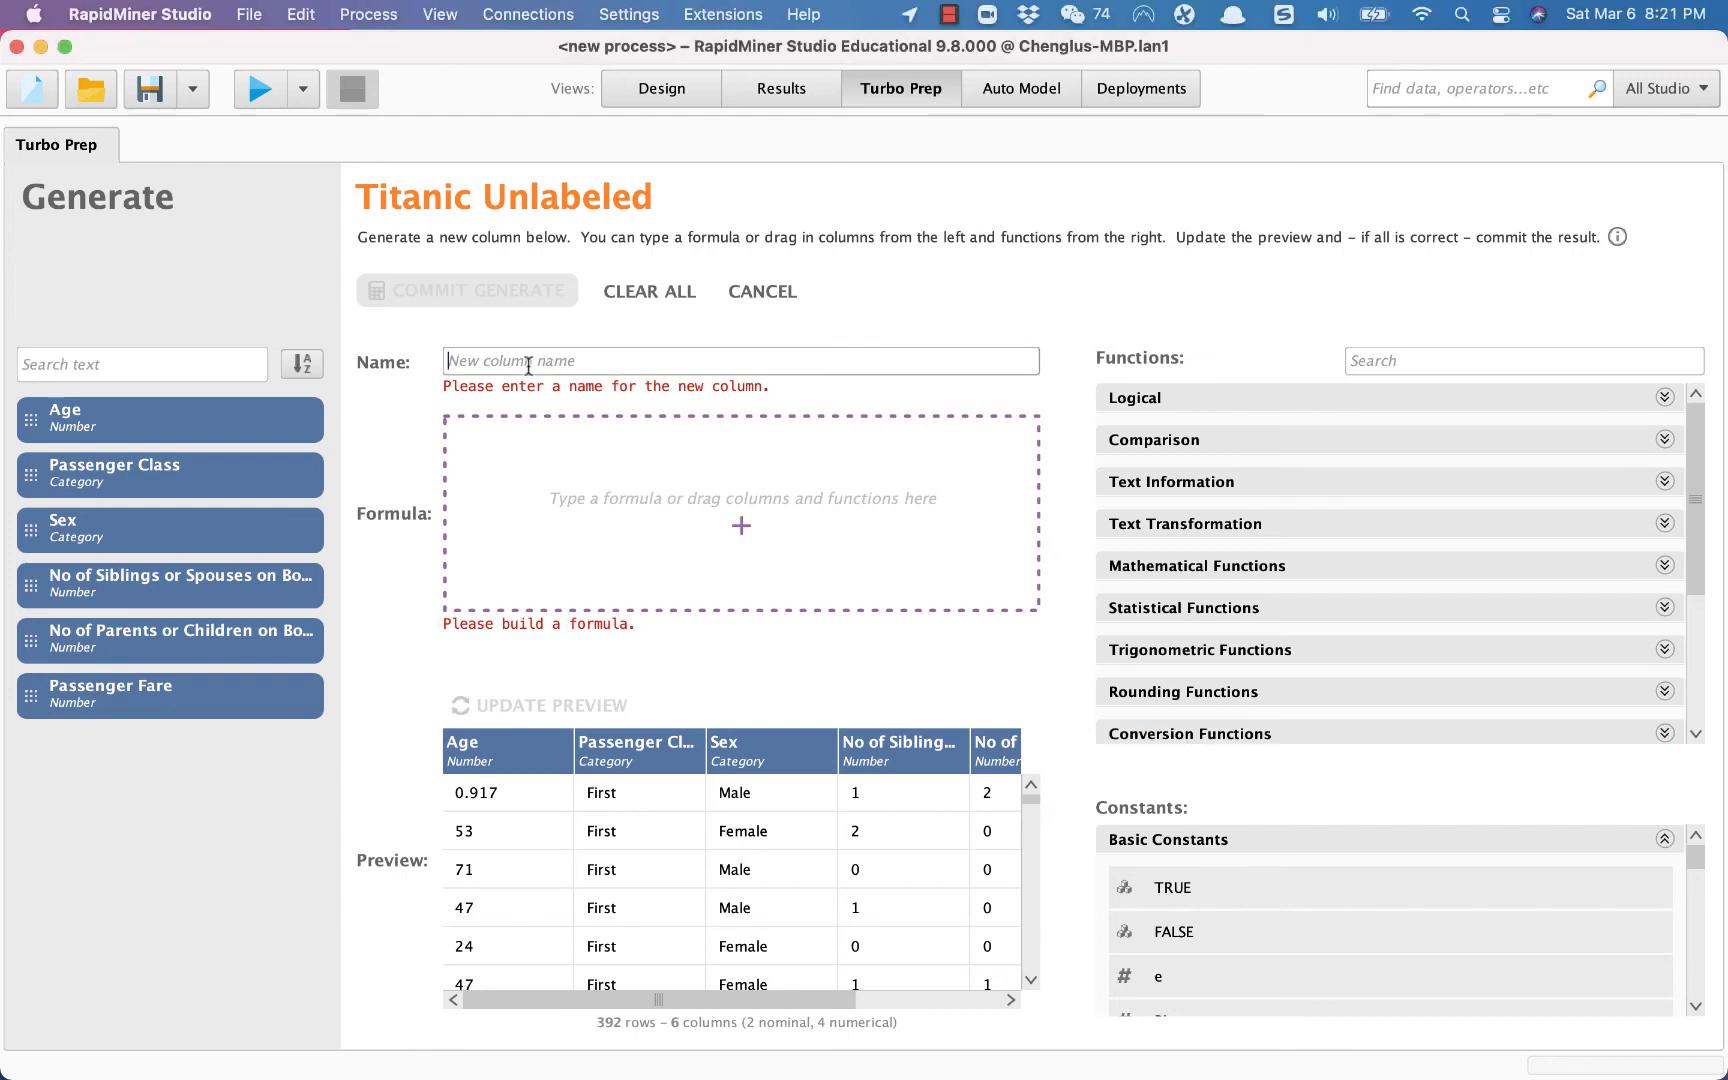
pyautogui.write("Sur'v")
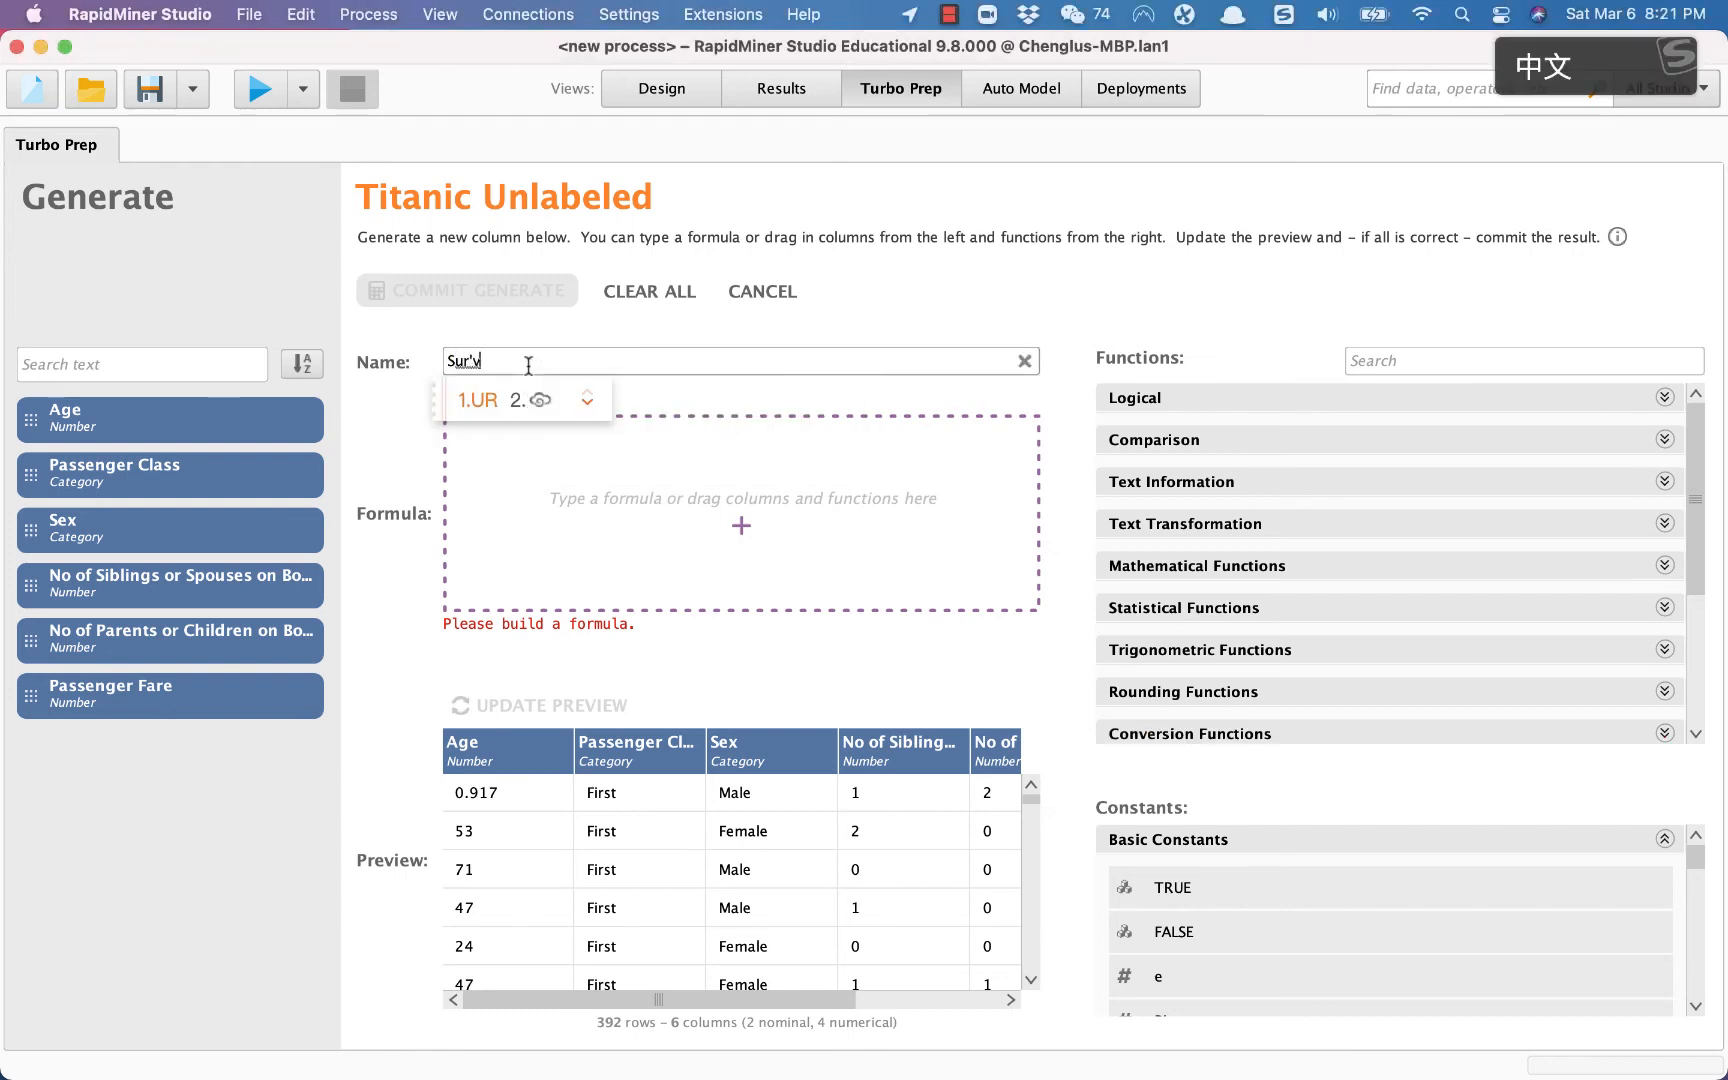
pyautogui.press('shift')
pyautogui.write('viv')
pyautogui.write('e')
pyautogui.press('BackSpace')
pyautogui.write('ved')
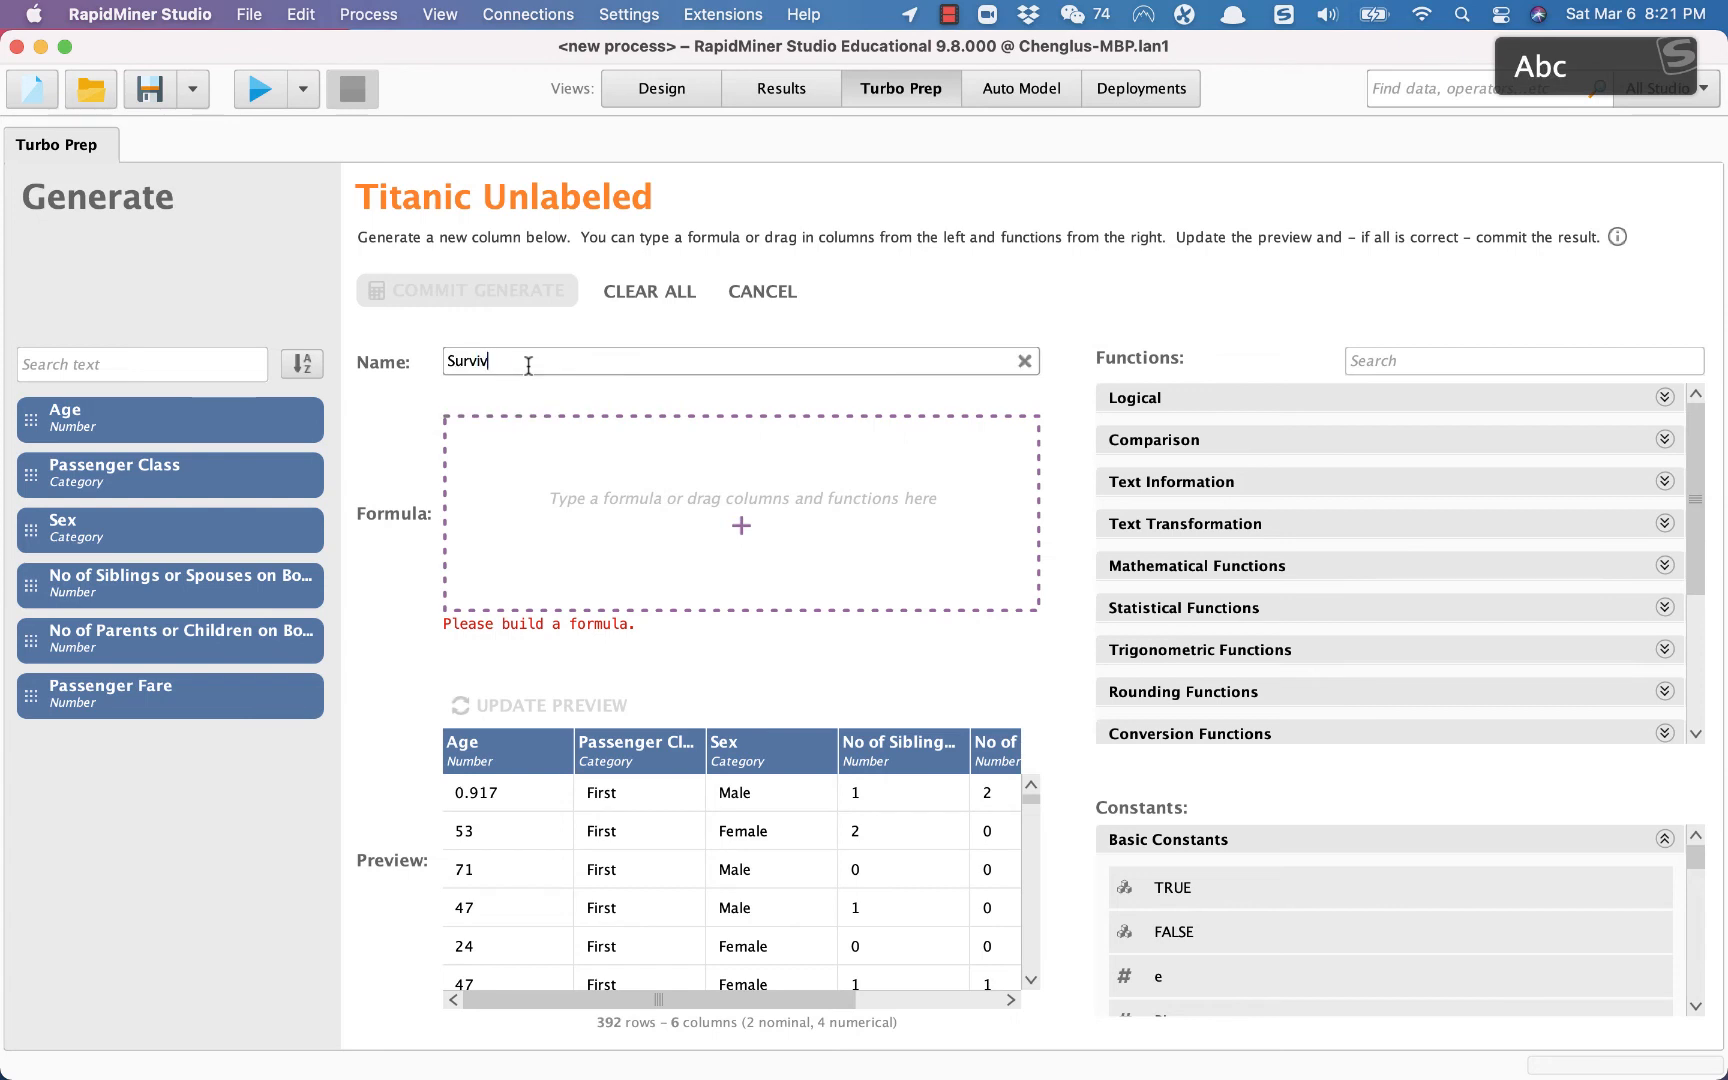
pyautogui.moveTo(456, 359); pyautogui.dragTo(432, 360)
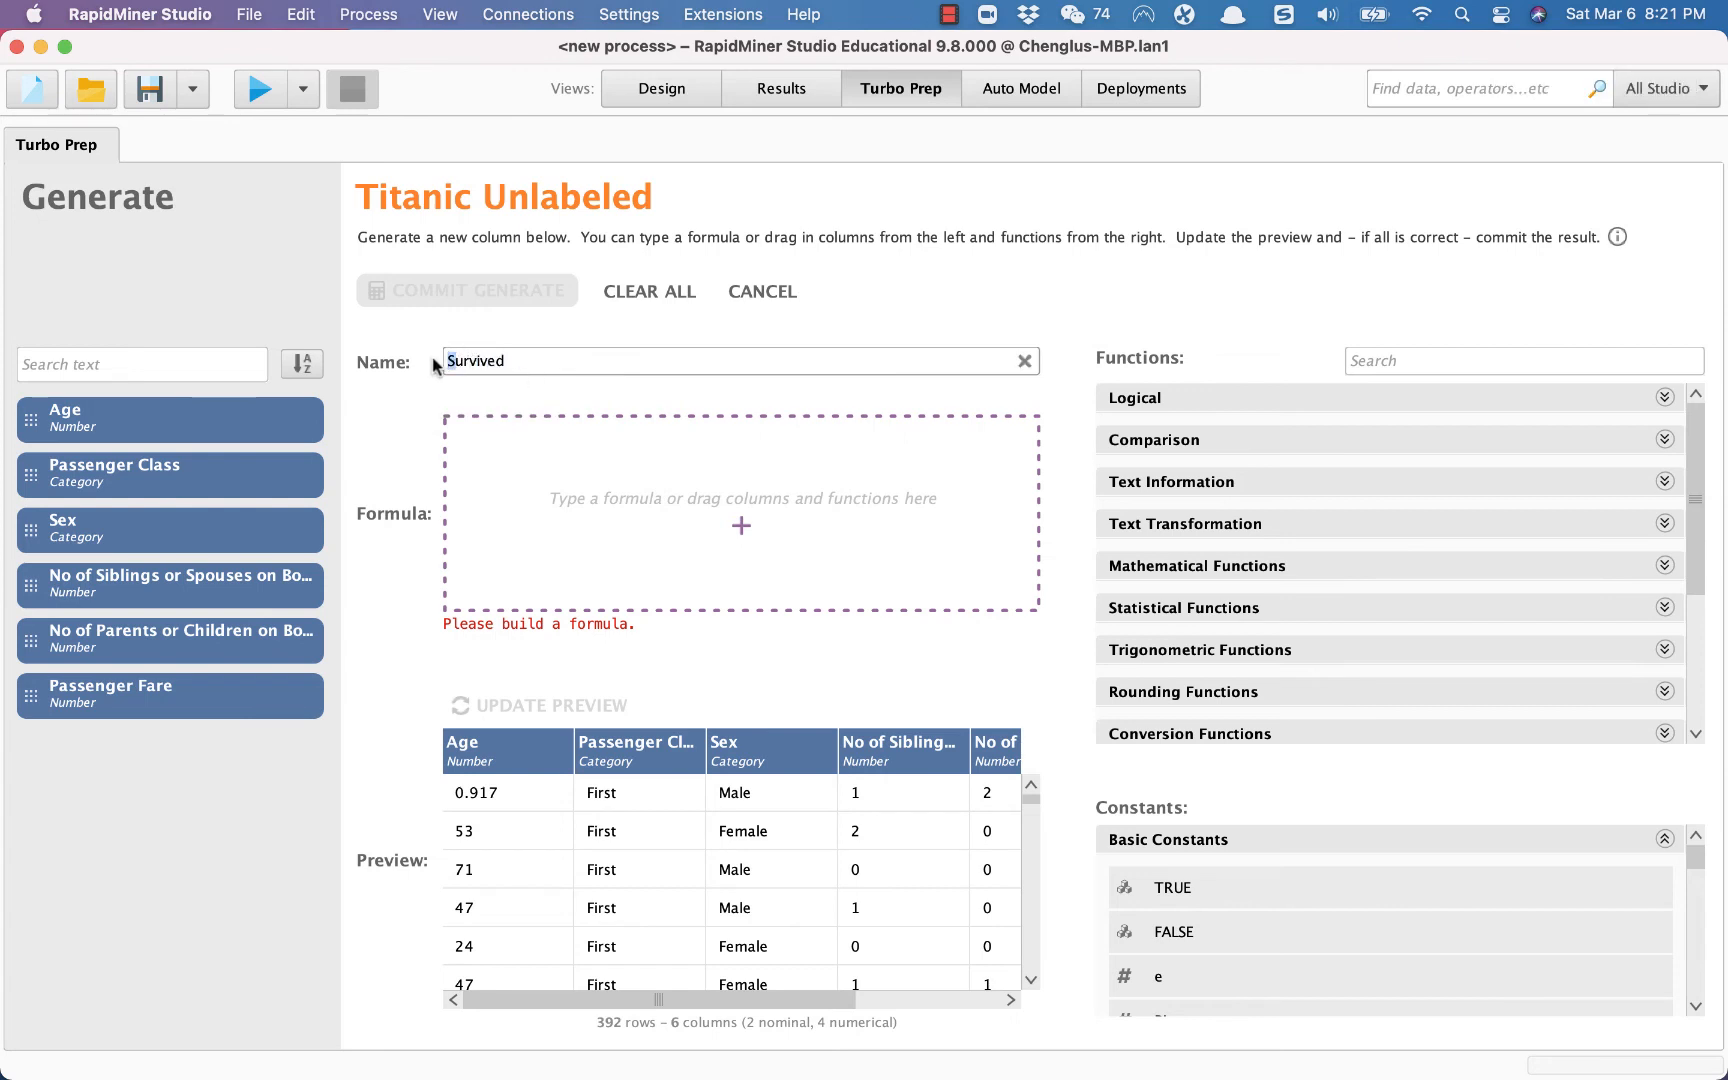
pyautogui.click(413, 404)
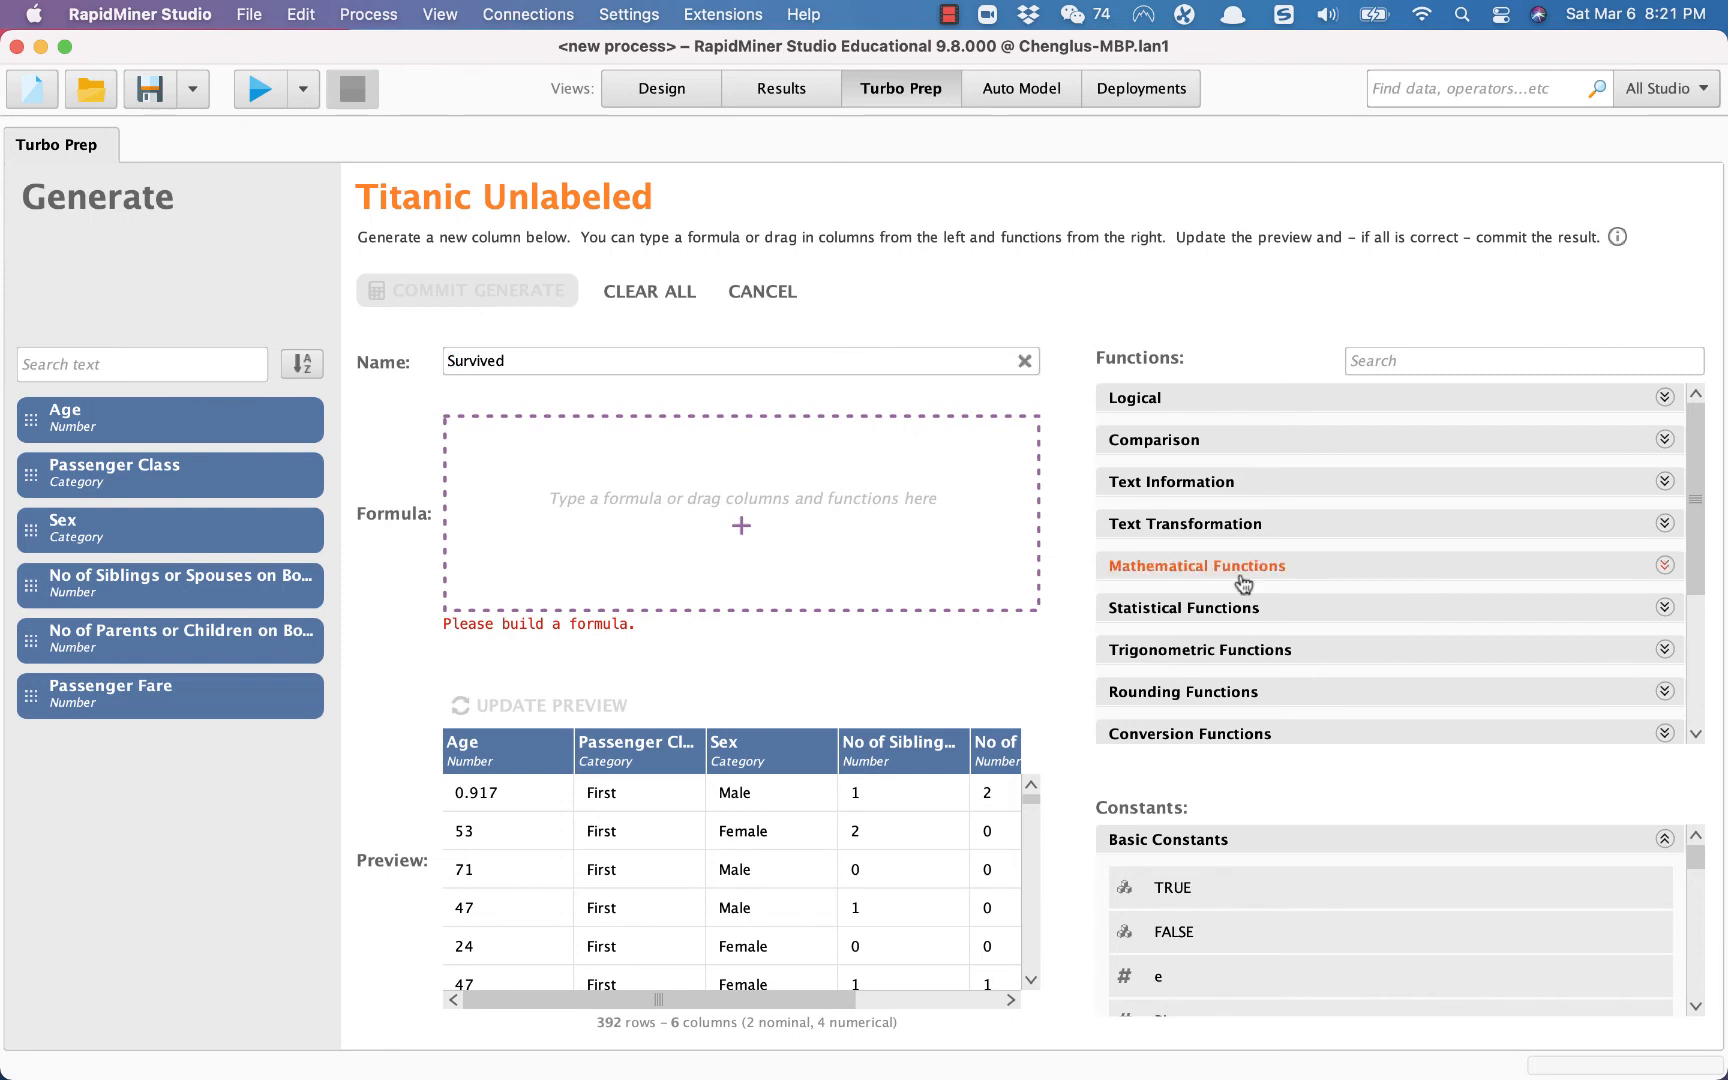
# - Use the MISSING_NOMINAL constant as the Survived column's formula and update the preview
pyautogui.scroll(-4, 1341, 876)
pyautogui.scroll(-1, 1341, 876)
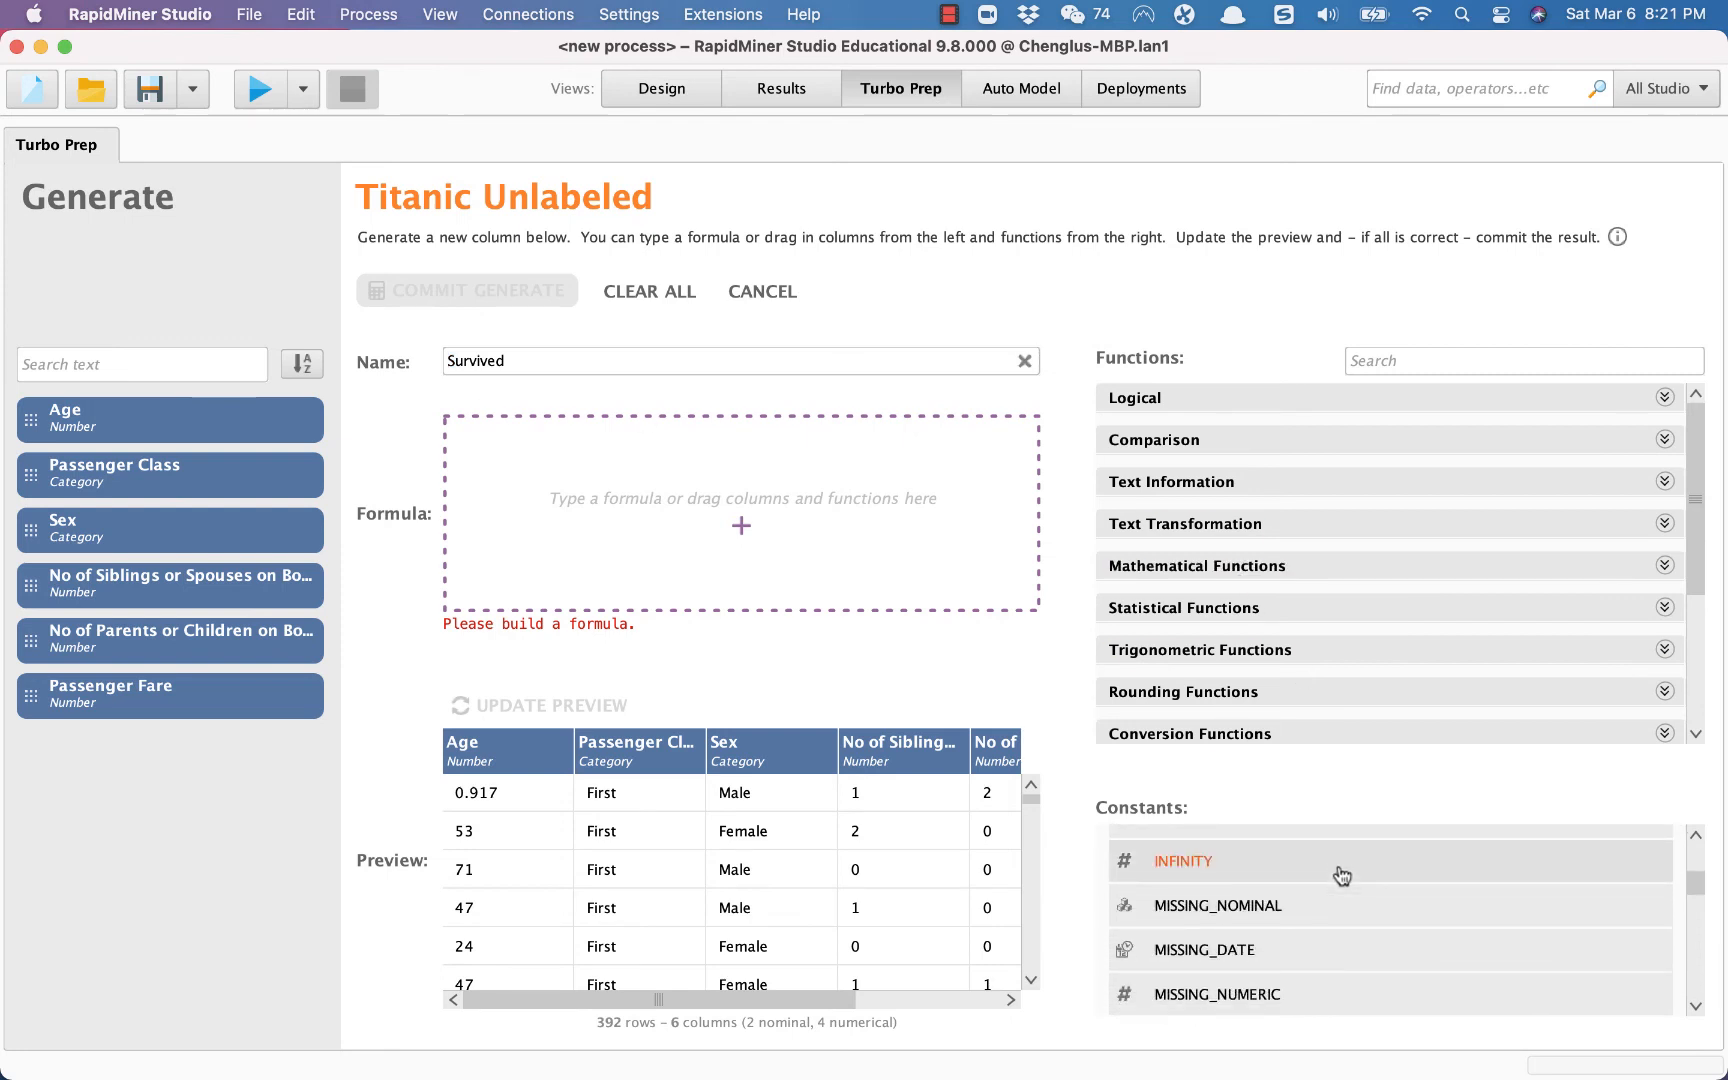
pyautogui.moveTo(1324, 921); pyautogui.dragTo(659, 466)
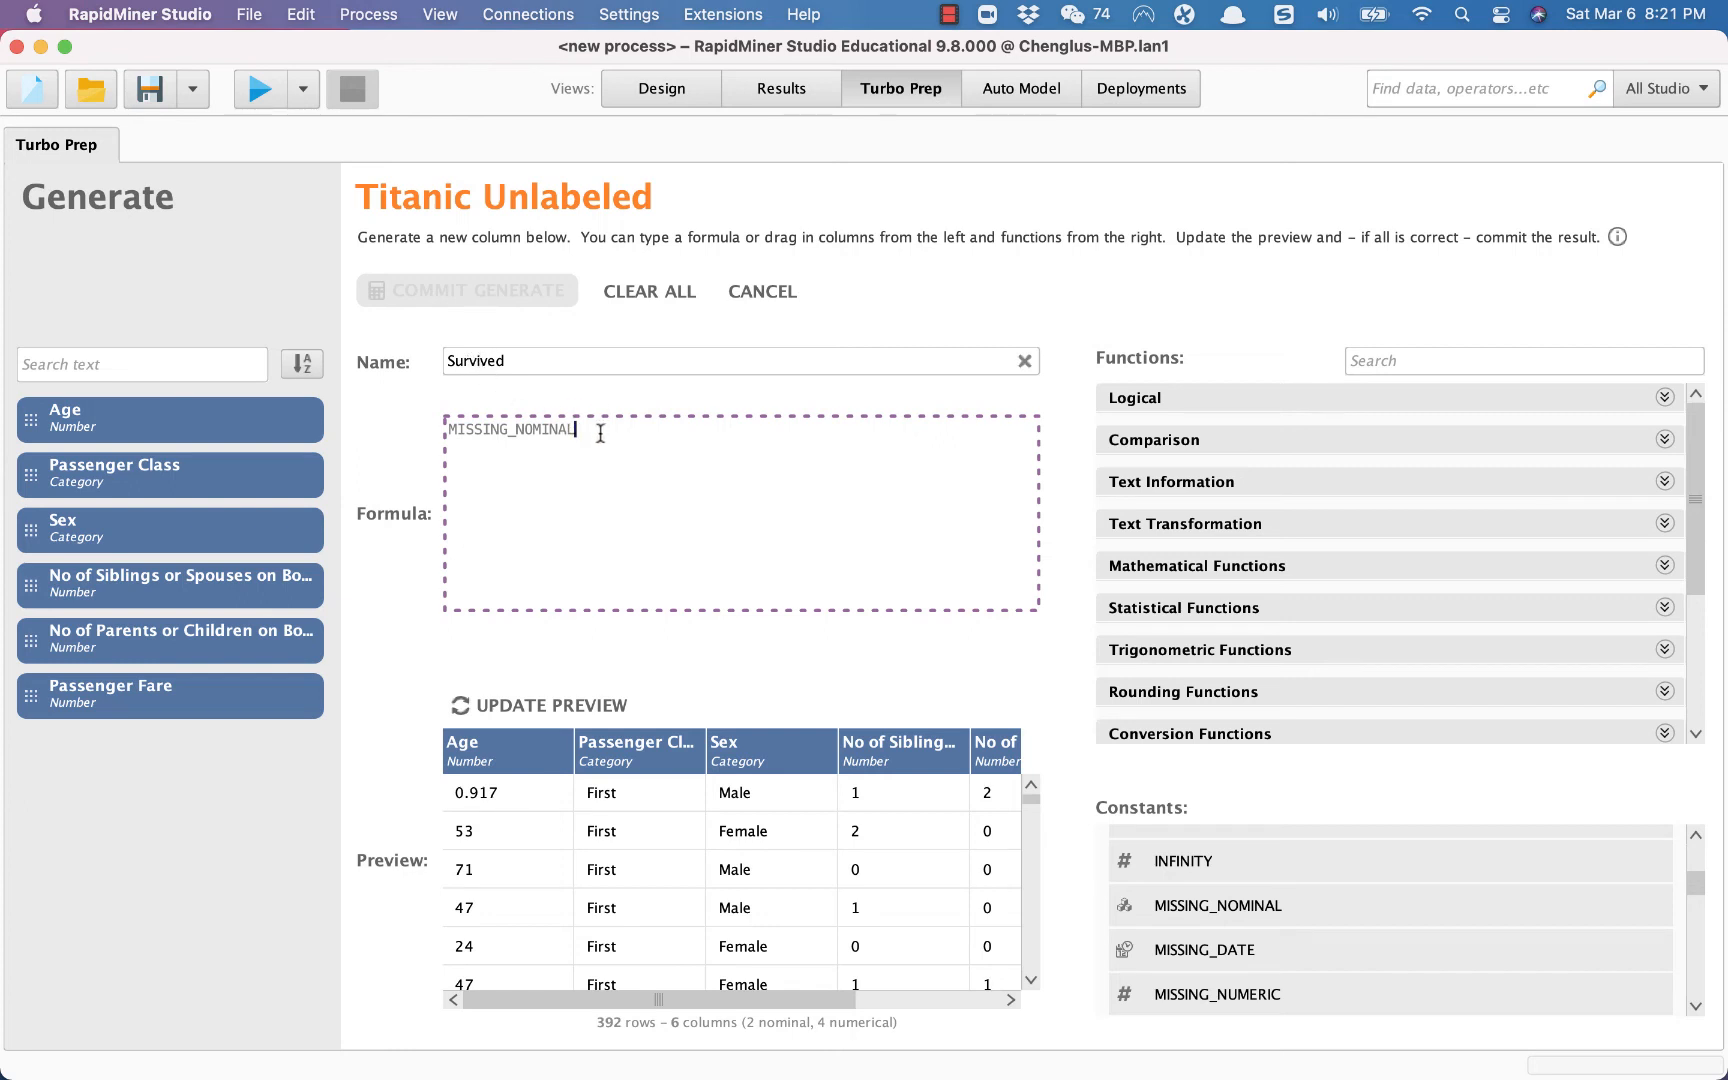
pyautogui.moveTo(598, 430); pyautogui.dragTo(437, 438)
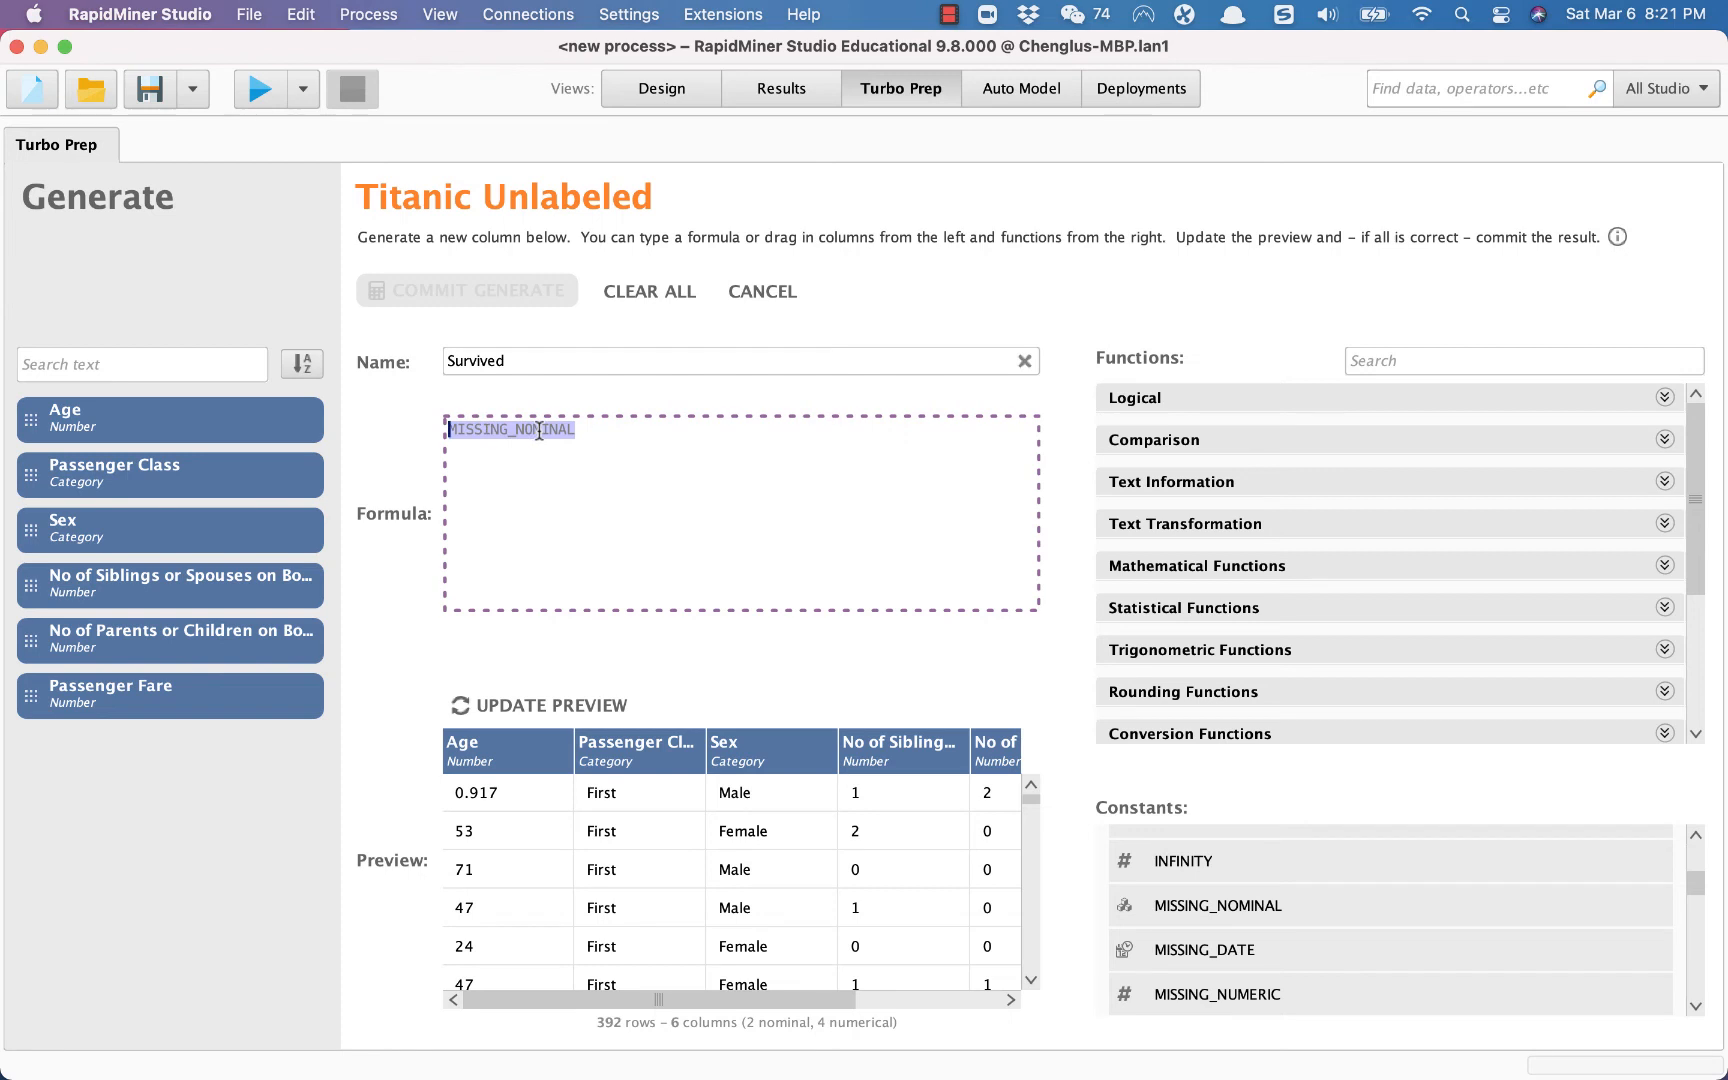
pyautogui.hscroll(5, 800, 860)
pyautogui.hscroll(-5, 752, 810)
pyautogui.click(547, 703)
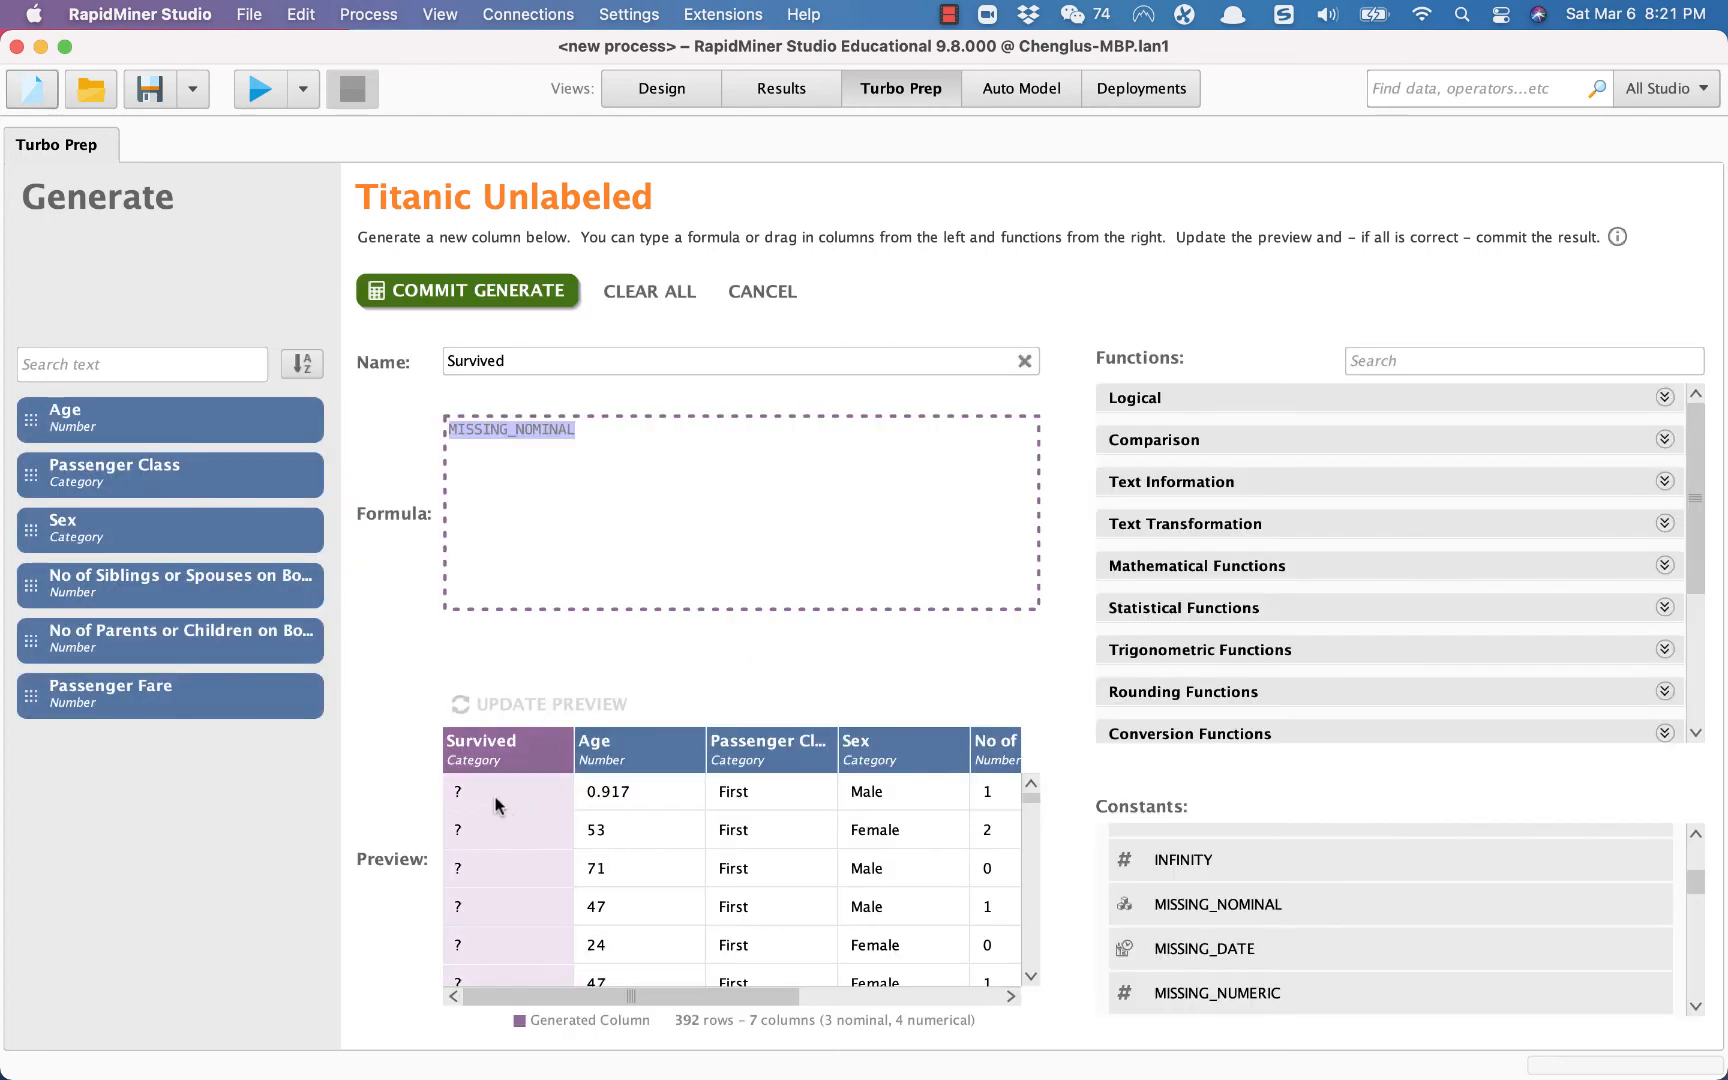
# - Check the generated Survived values in the preview rows and commit the generated column
pyautogui.scroll(-3, 491, 788)
pyautogui.scroll(3, 491, 788)
pyautogui.scroll(-1, 491, 788)
pyautogui.scroll(-20, 491, 788)
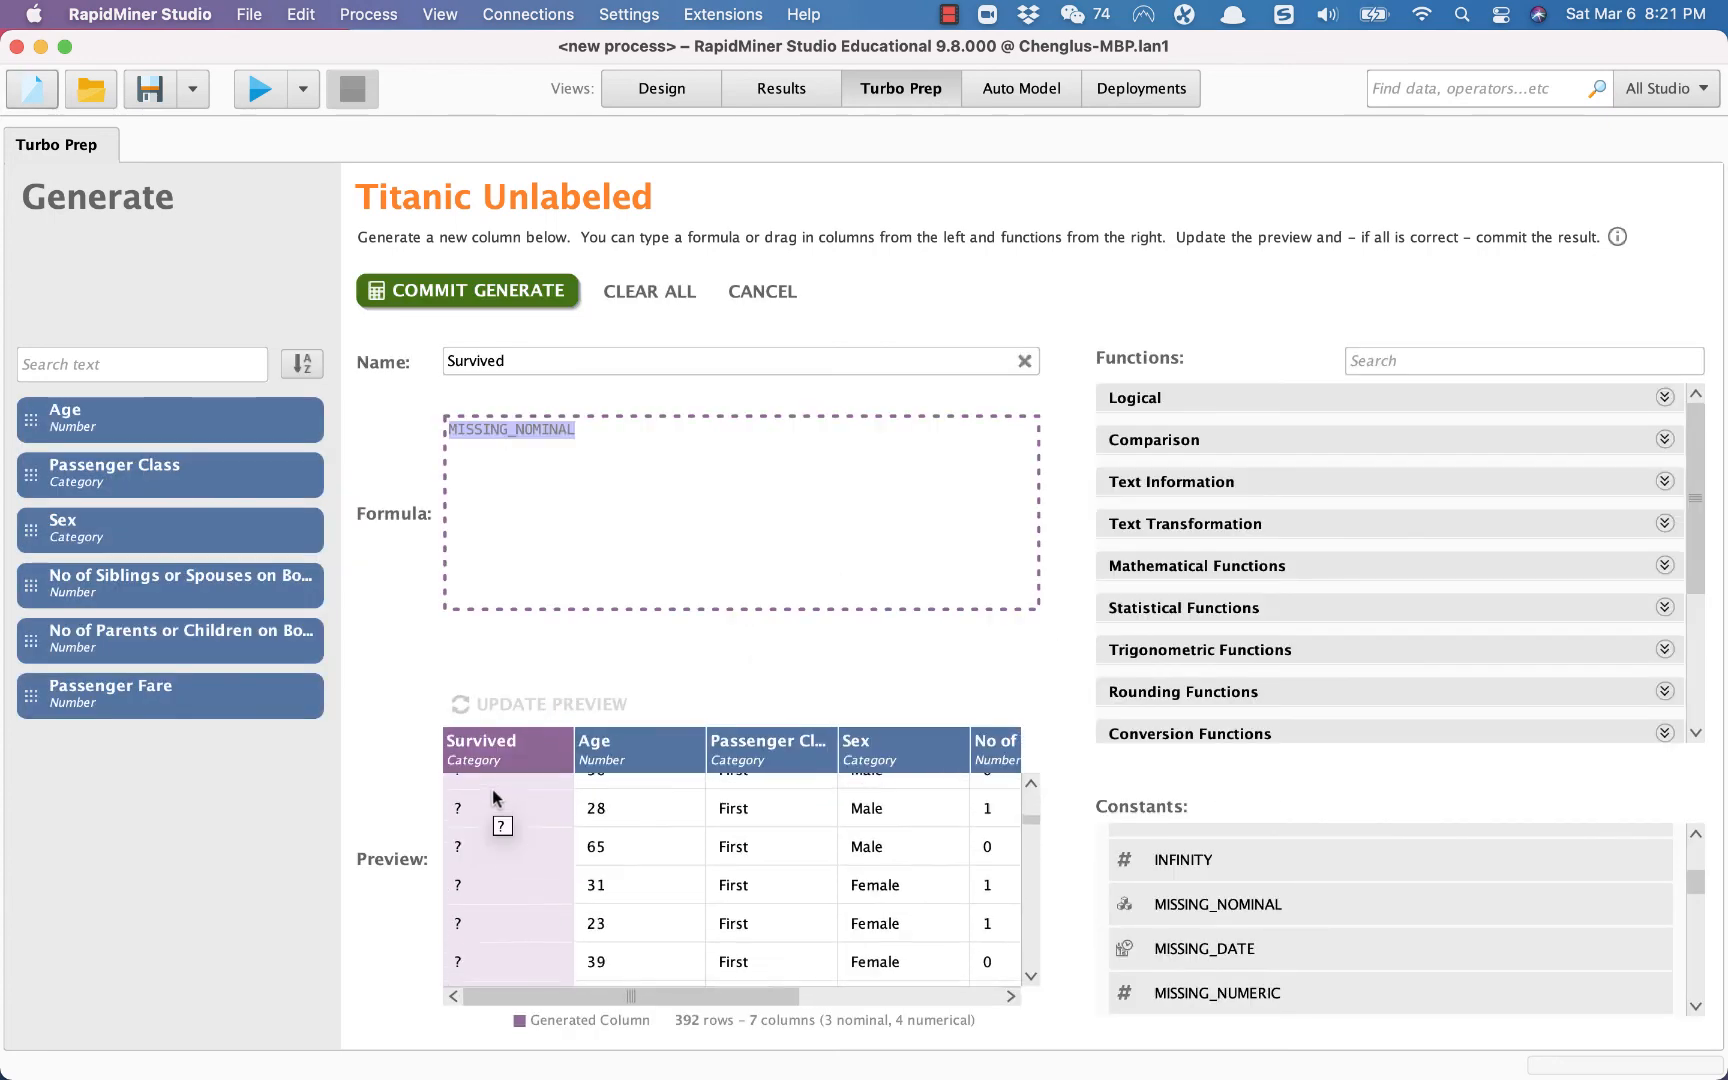
pyautogui.scroll(20, 491, 788)
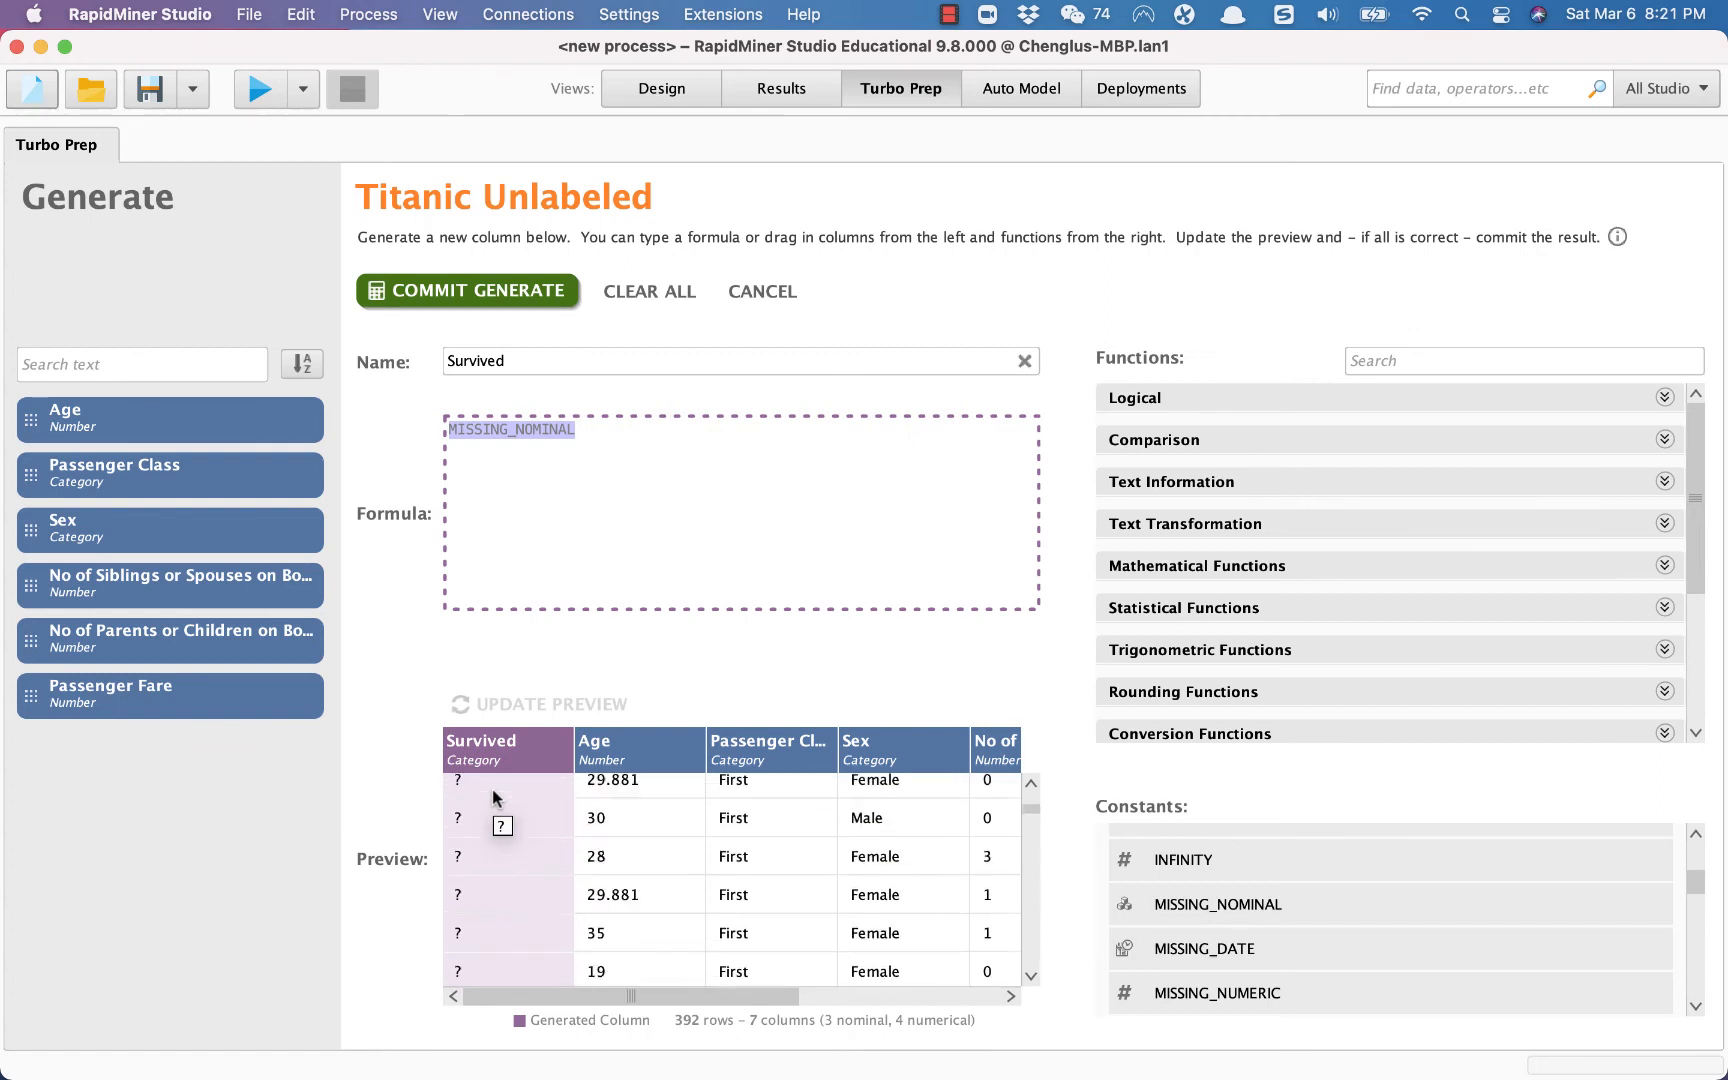
pyautogui.click(450, 296)
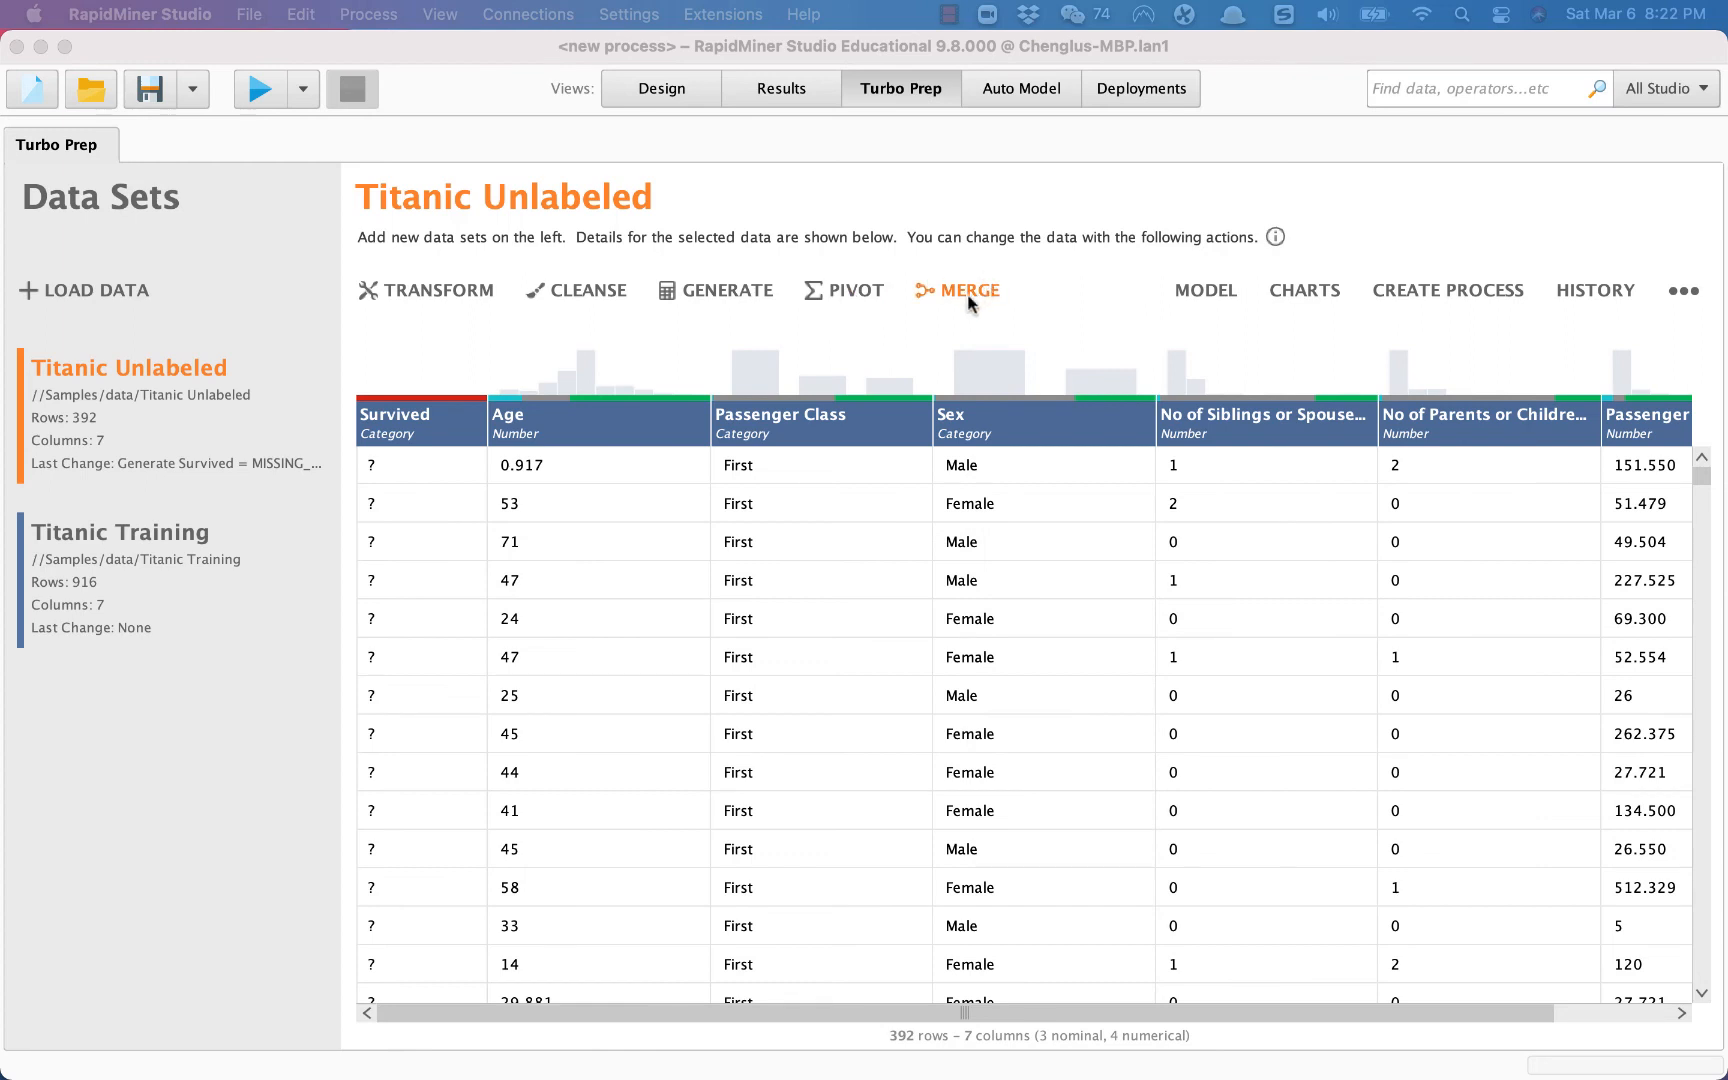
# - Compare the two data sets, and set up a merge of Titanic Training with Titanic Unlabeled using the Append type
pyautogui.click(100, 590)
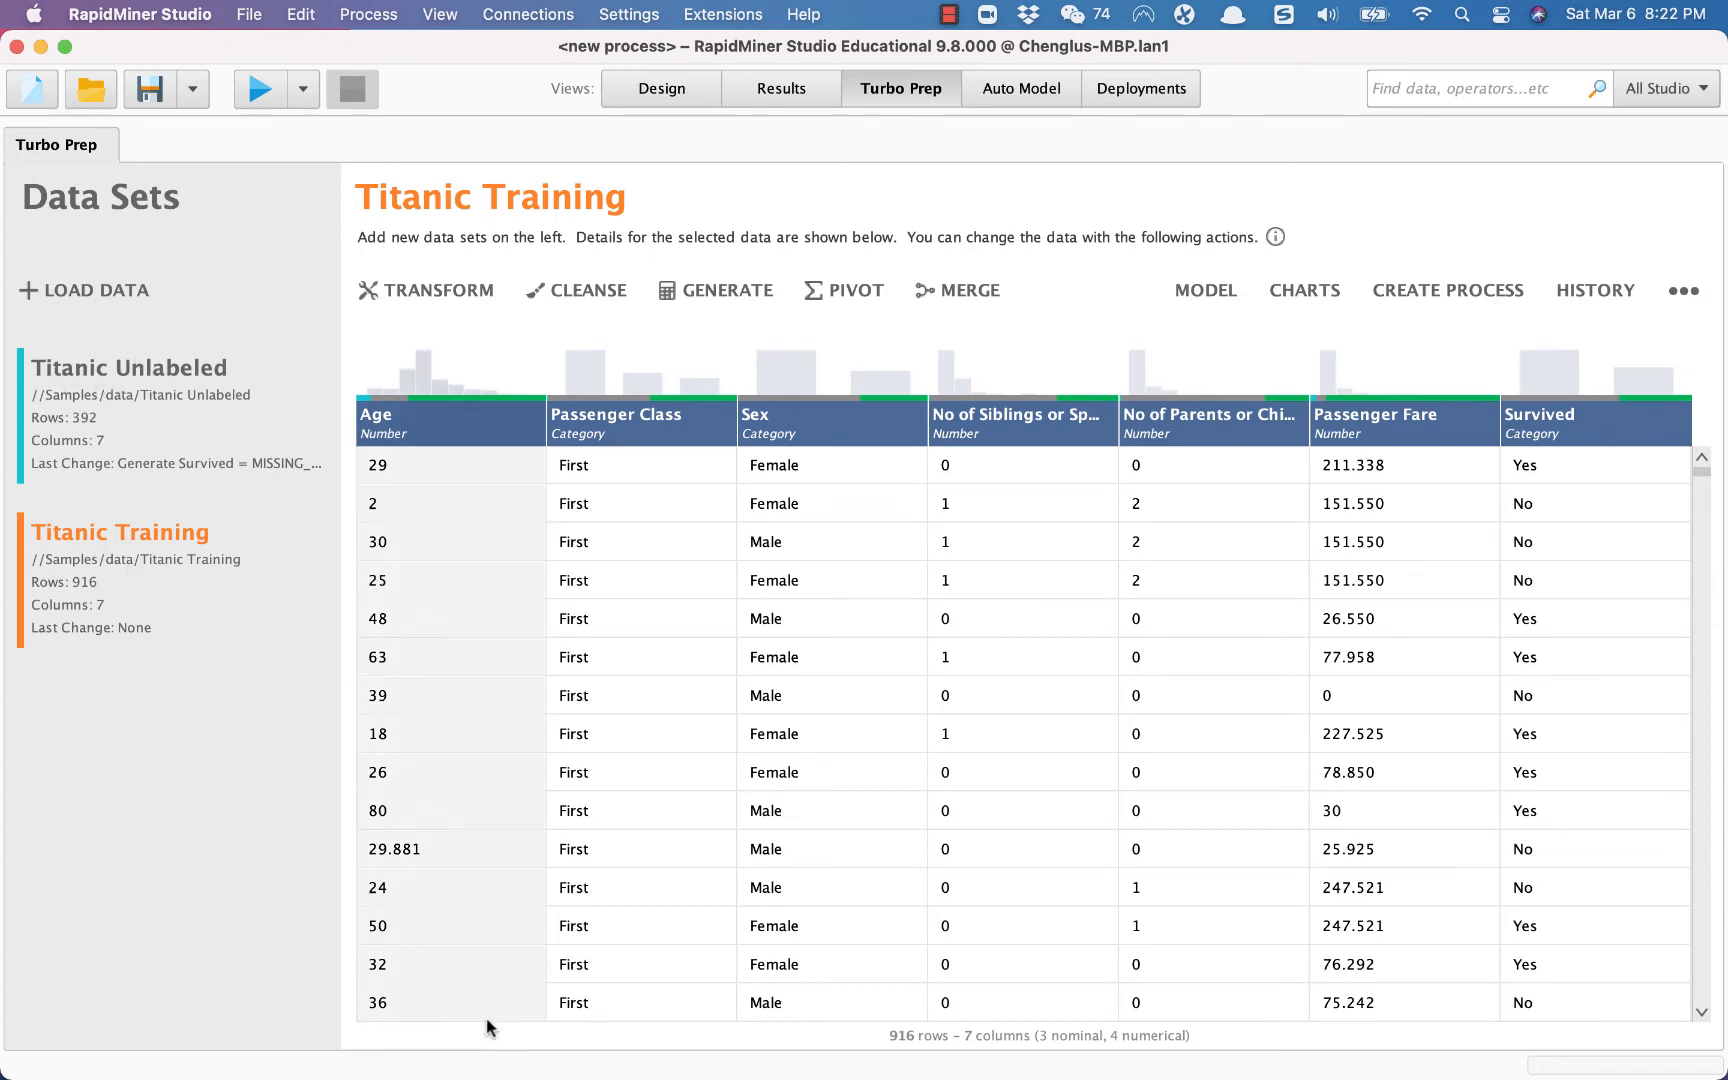
pyautogui.scroll(-10, 493, 995)
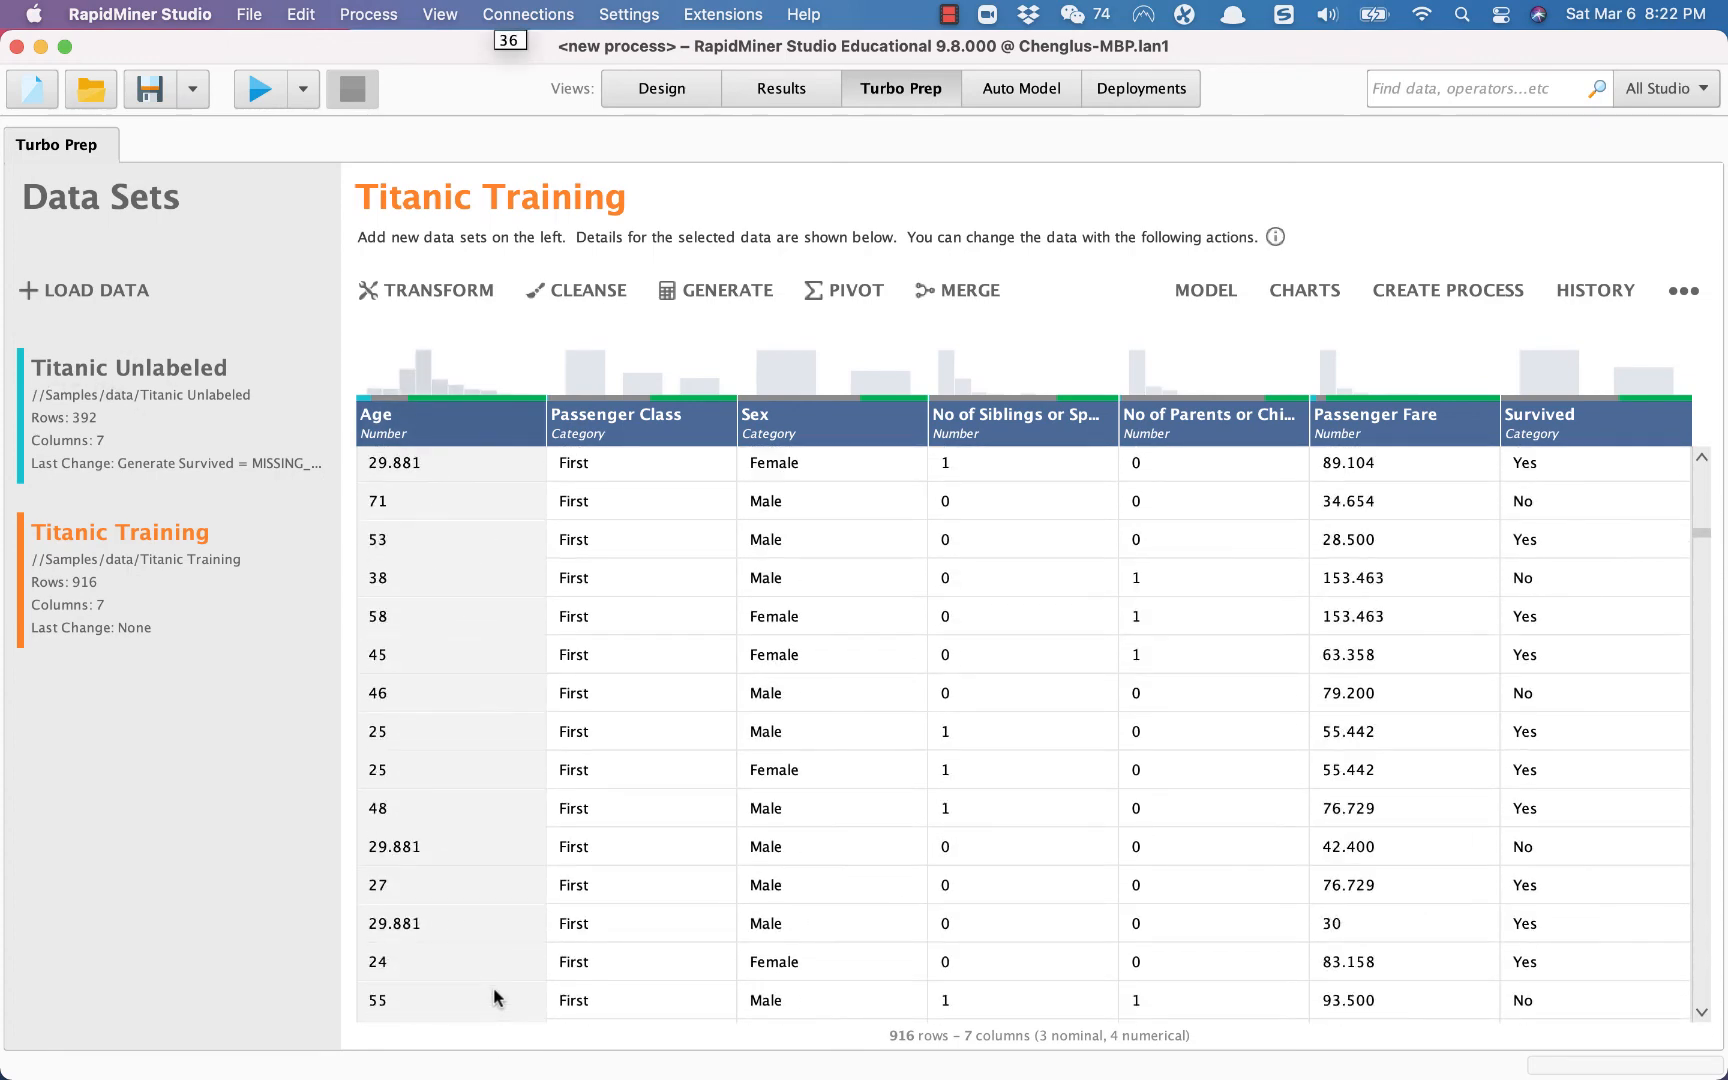
pyautogui.scroll(5, 494, 990)
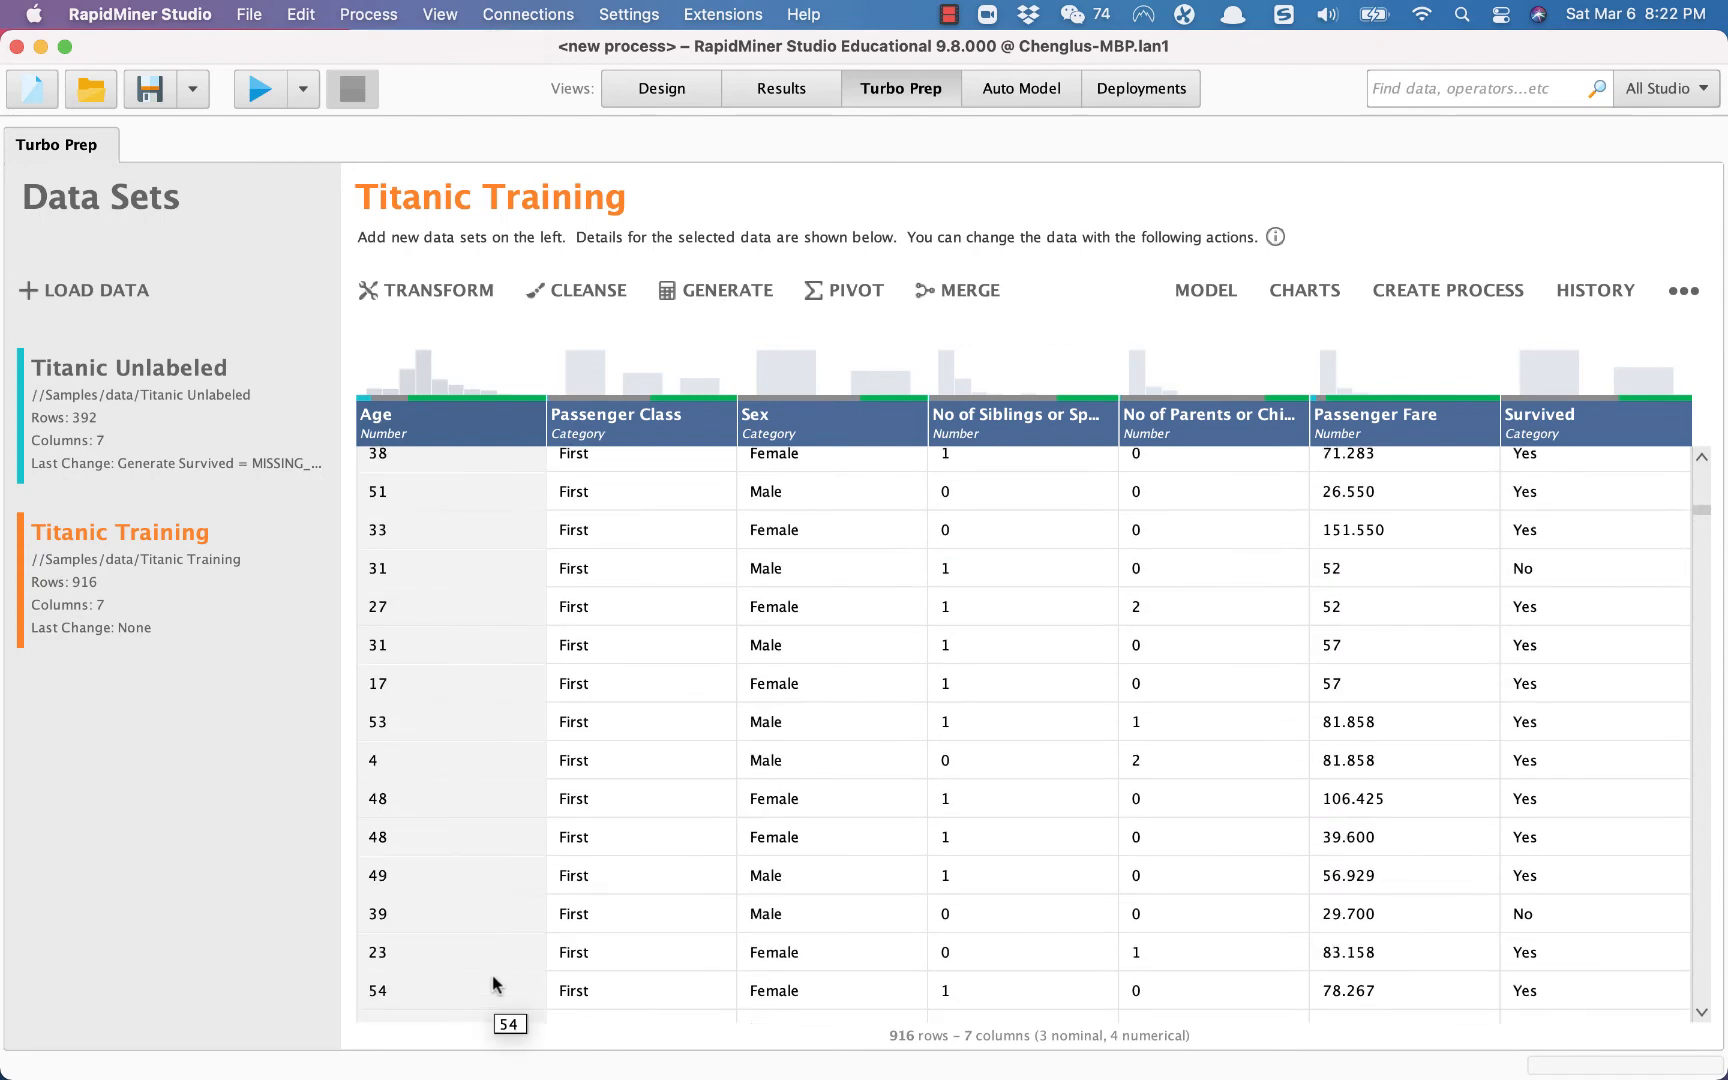
pyautogui.click(197, 460)
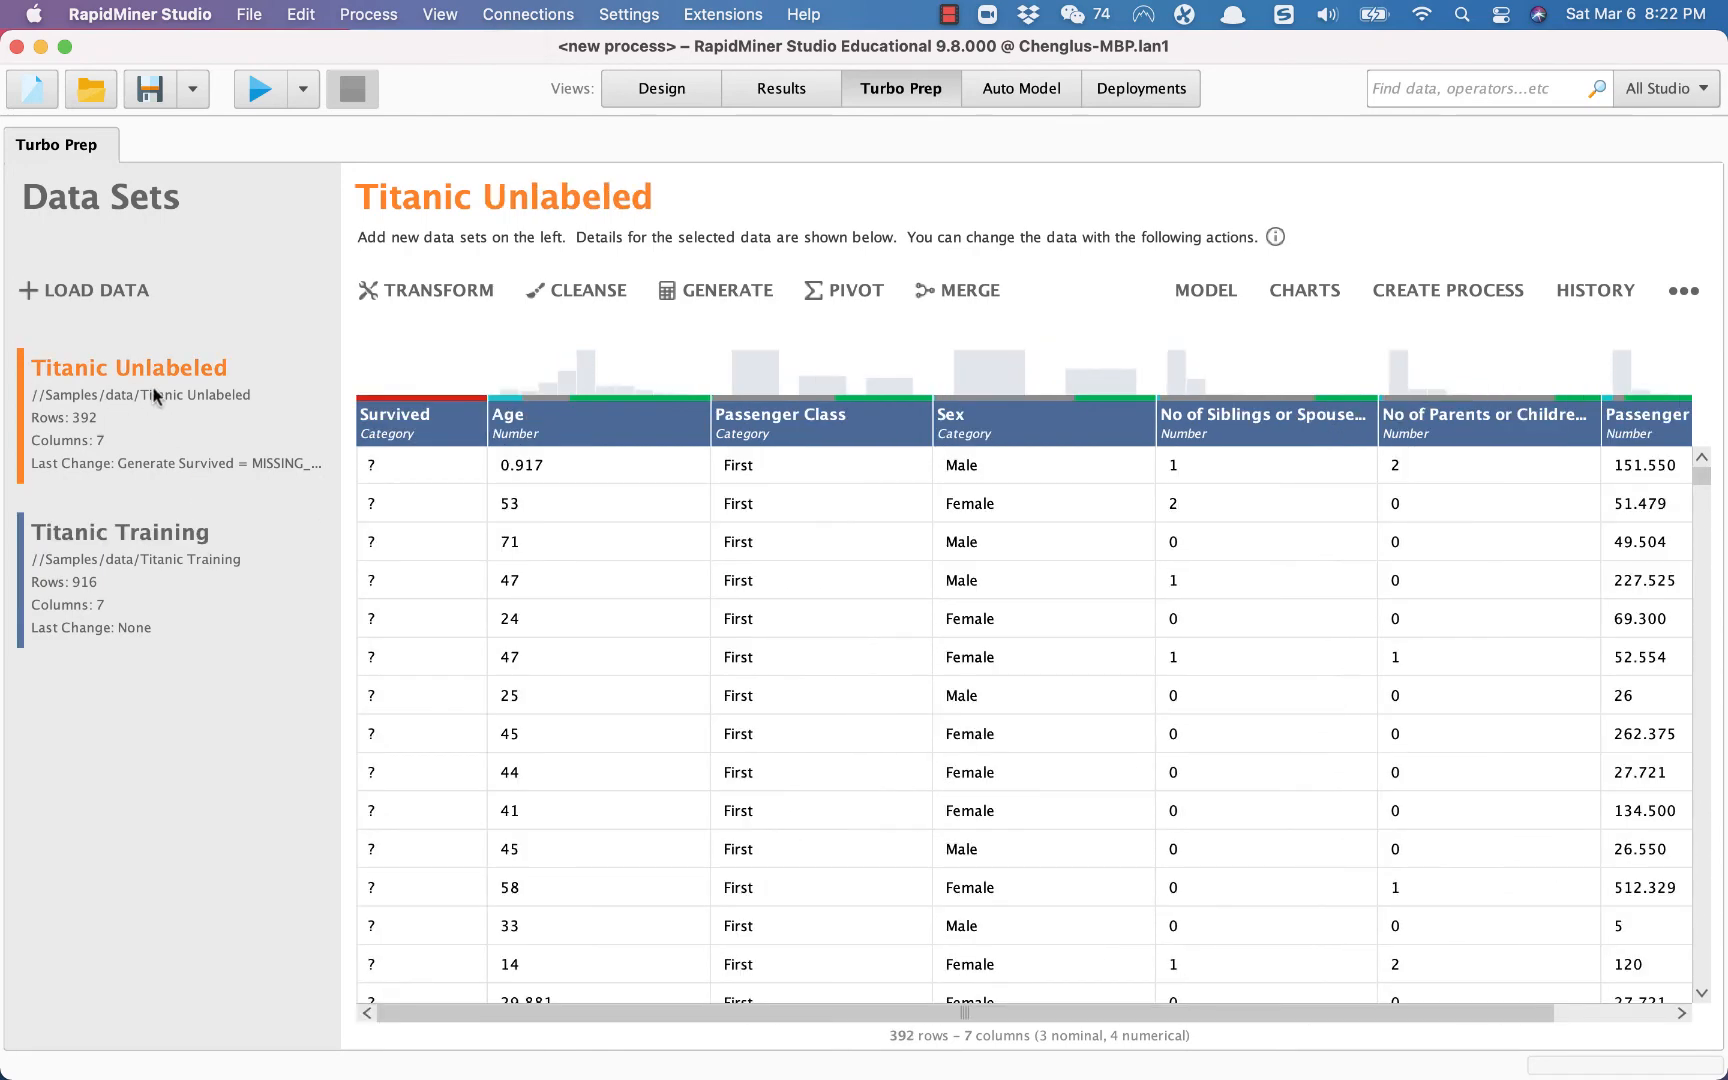
pyautogui.click(112, 579)
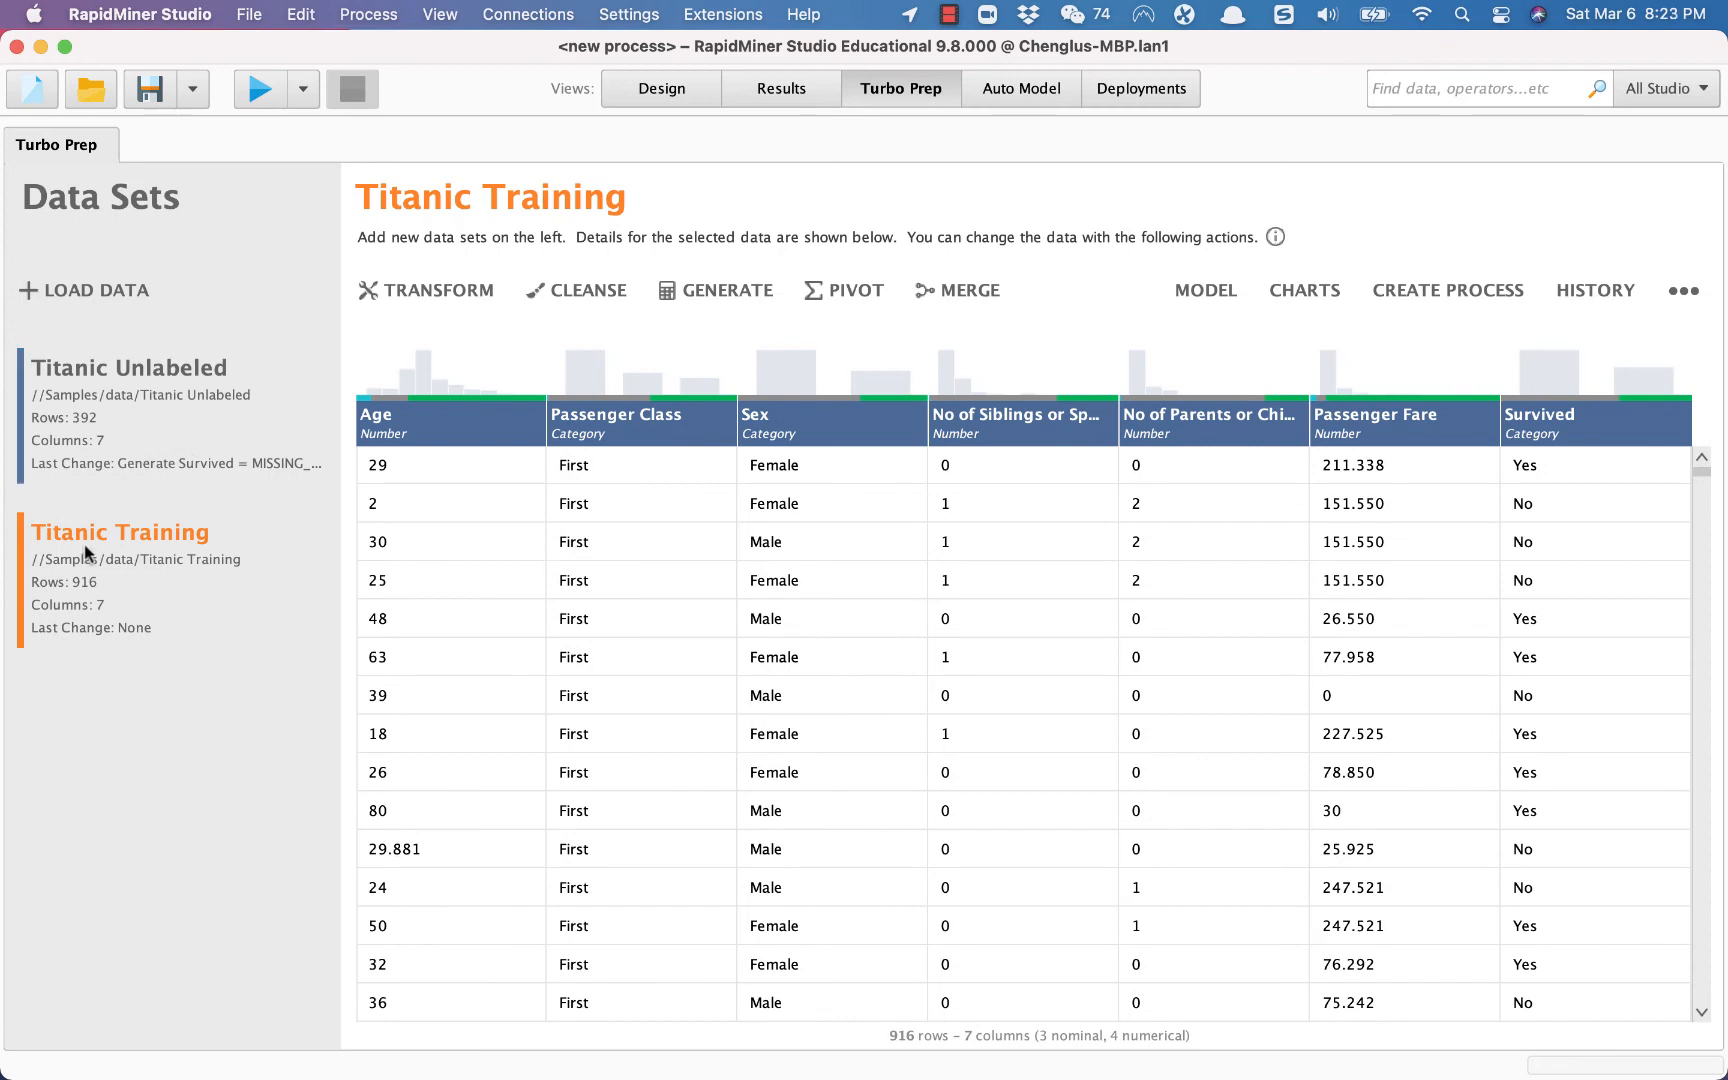
pyautogui.click(980, 293)
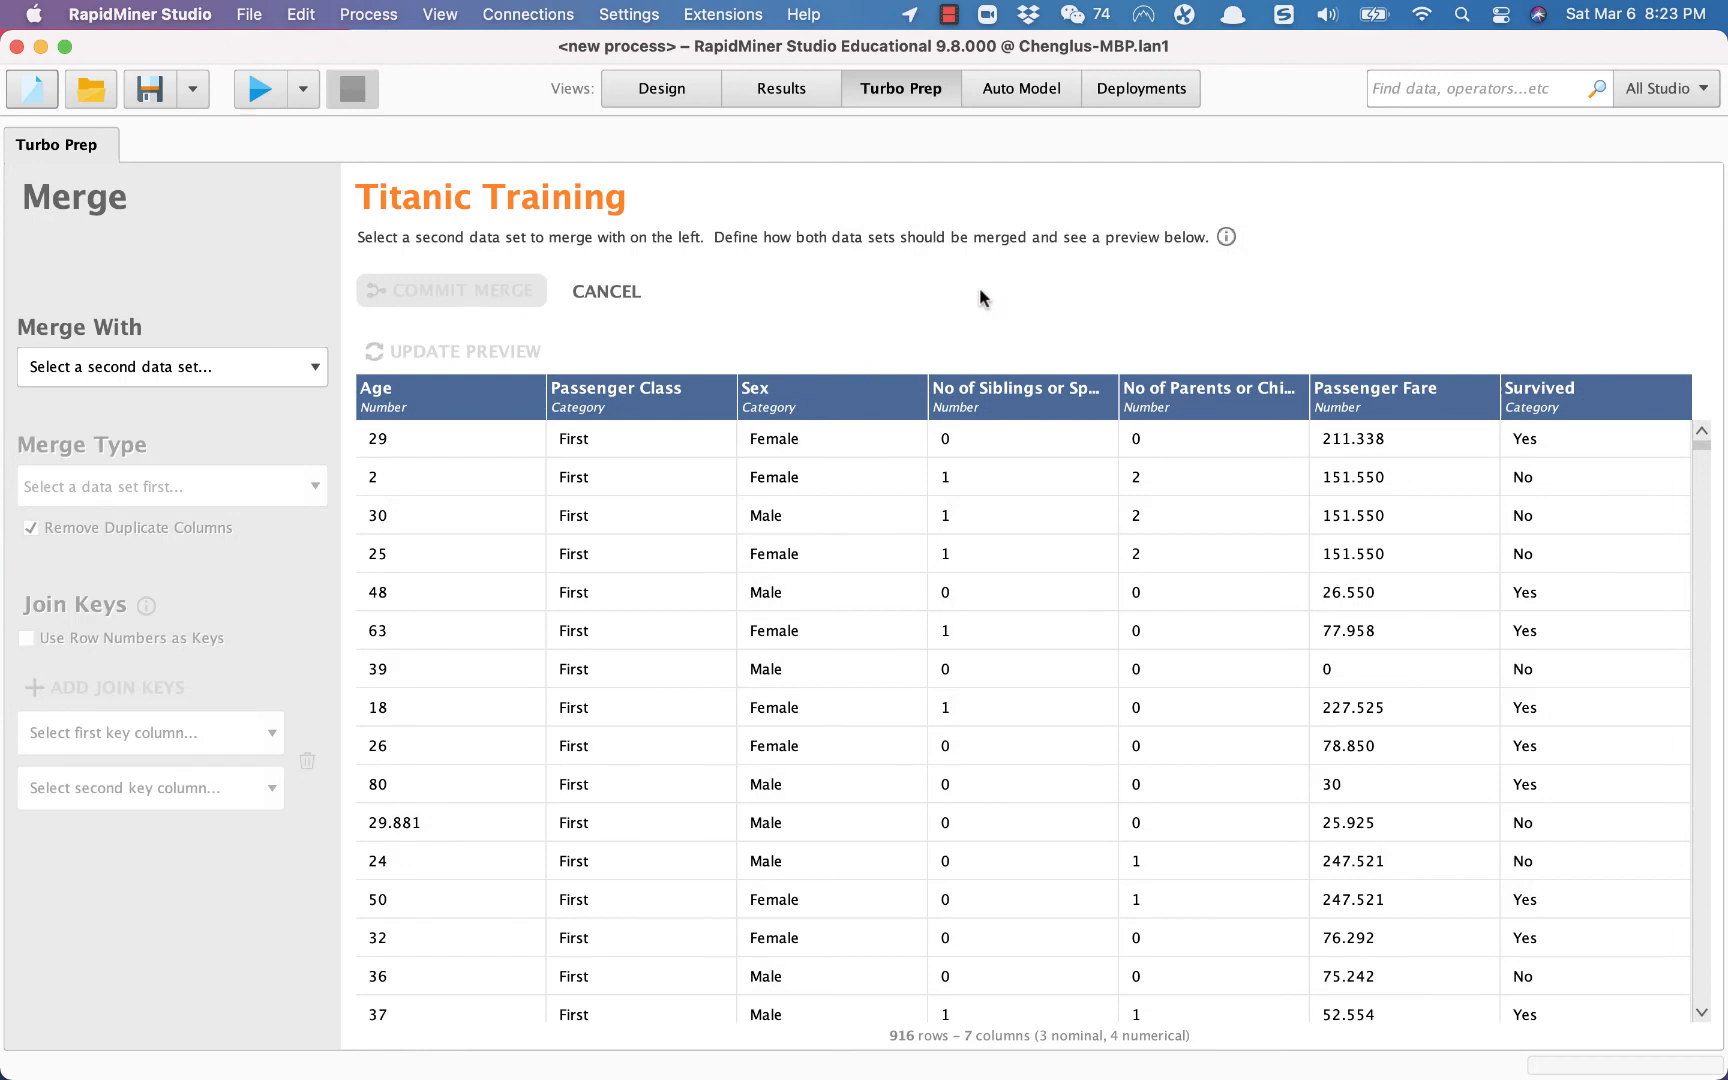
pyautogui.click(215, 366)
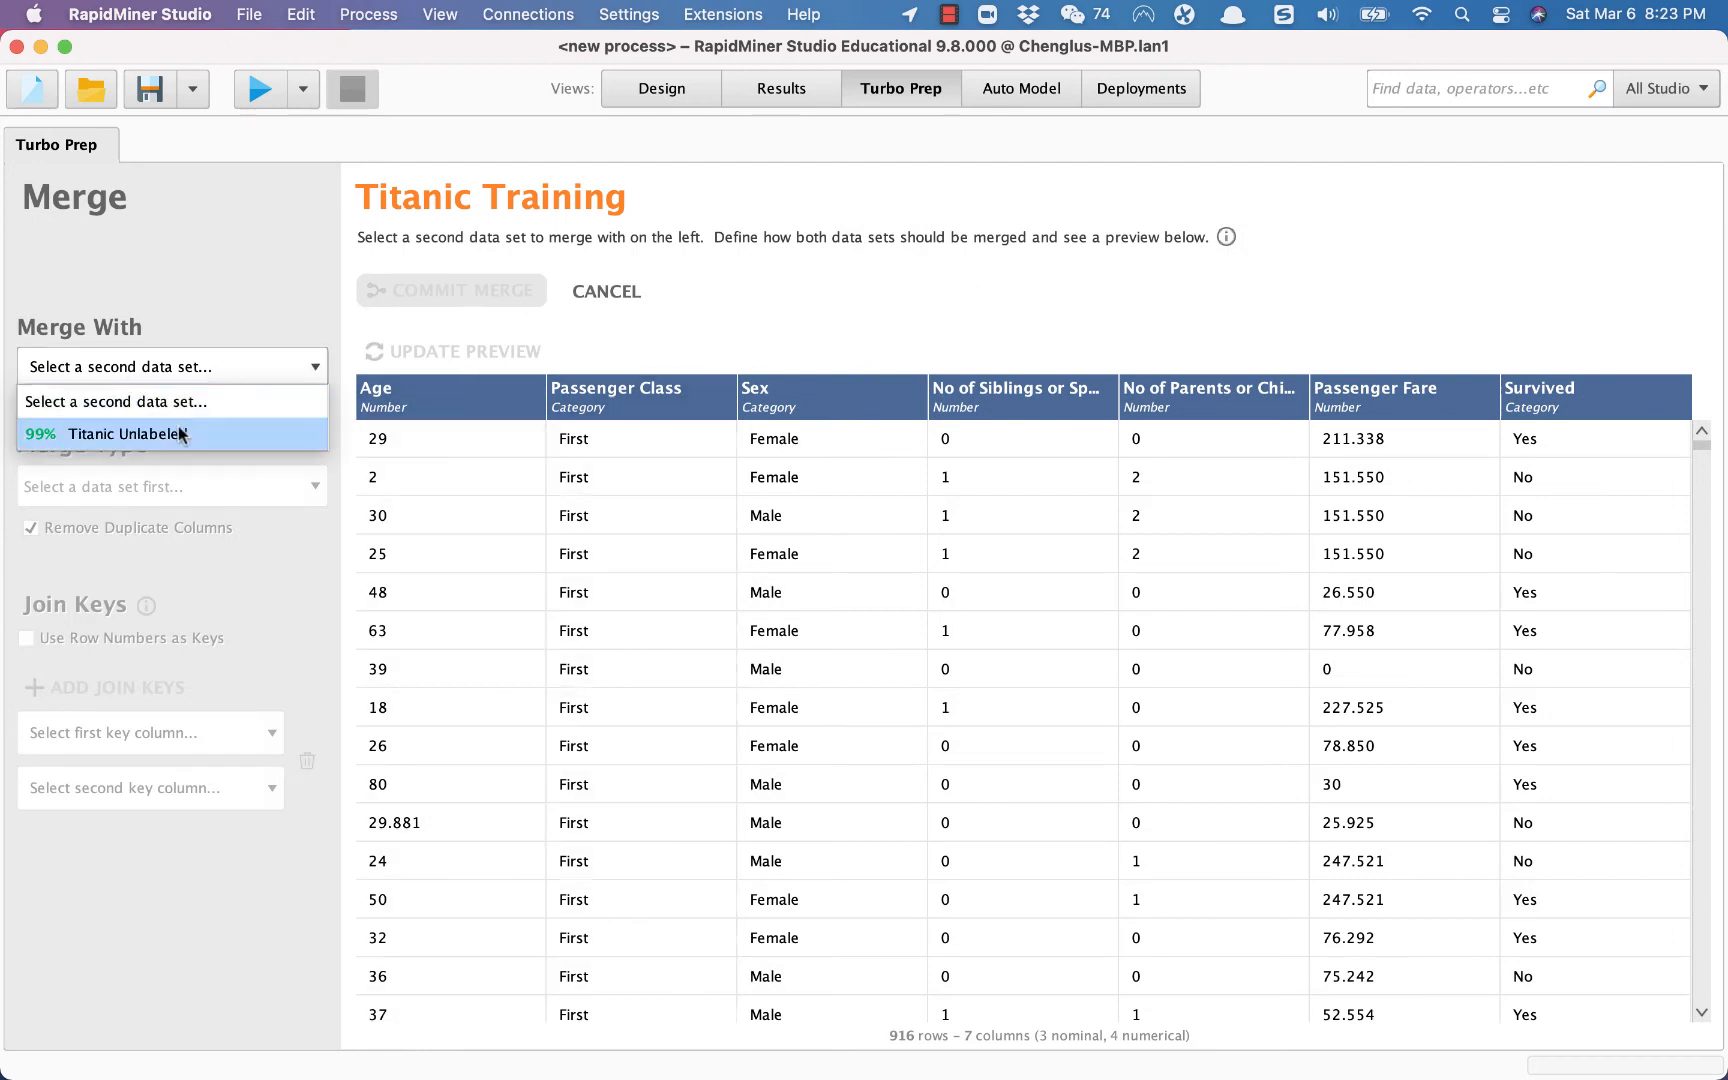
pyautogui.click(167, 433)
pyautogui.click(170, 486)
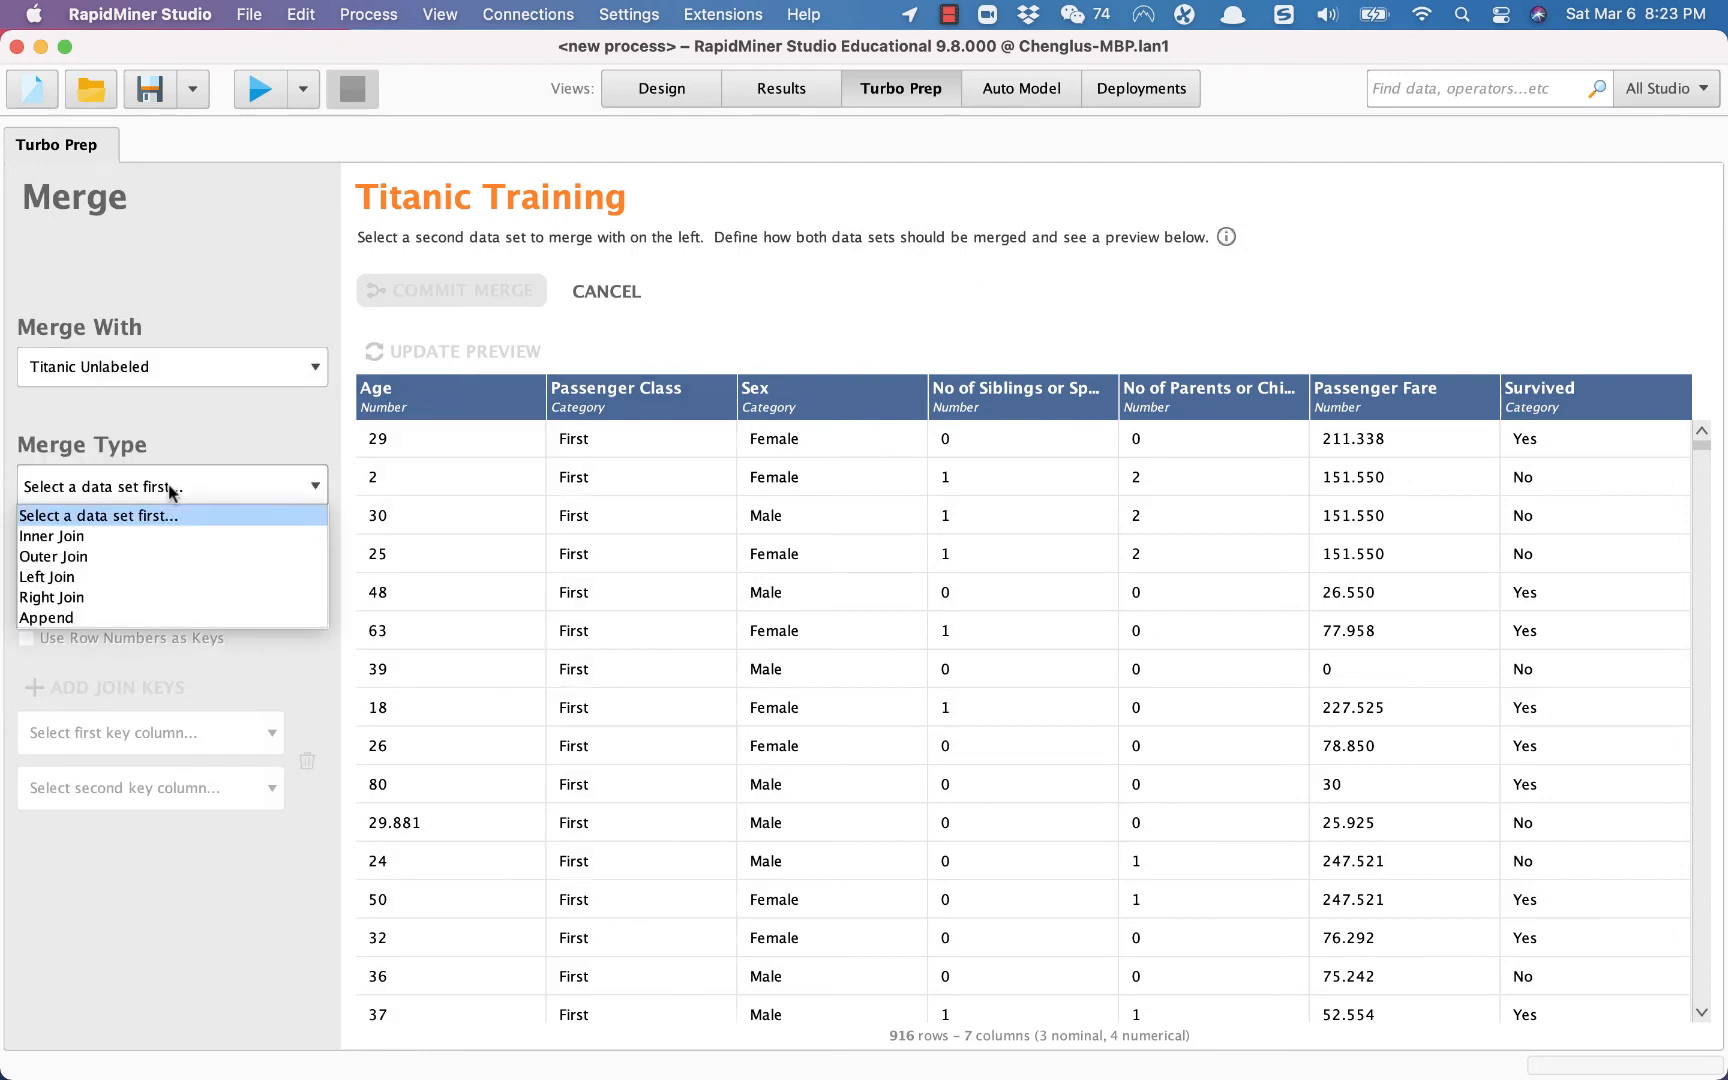
pyautogui.click(130, 616)
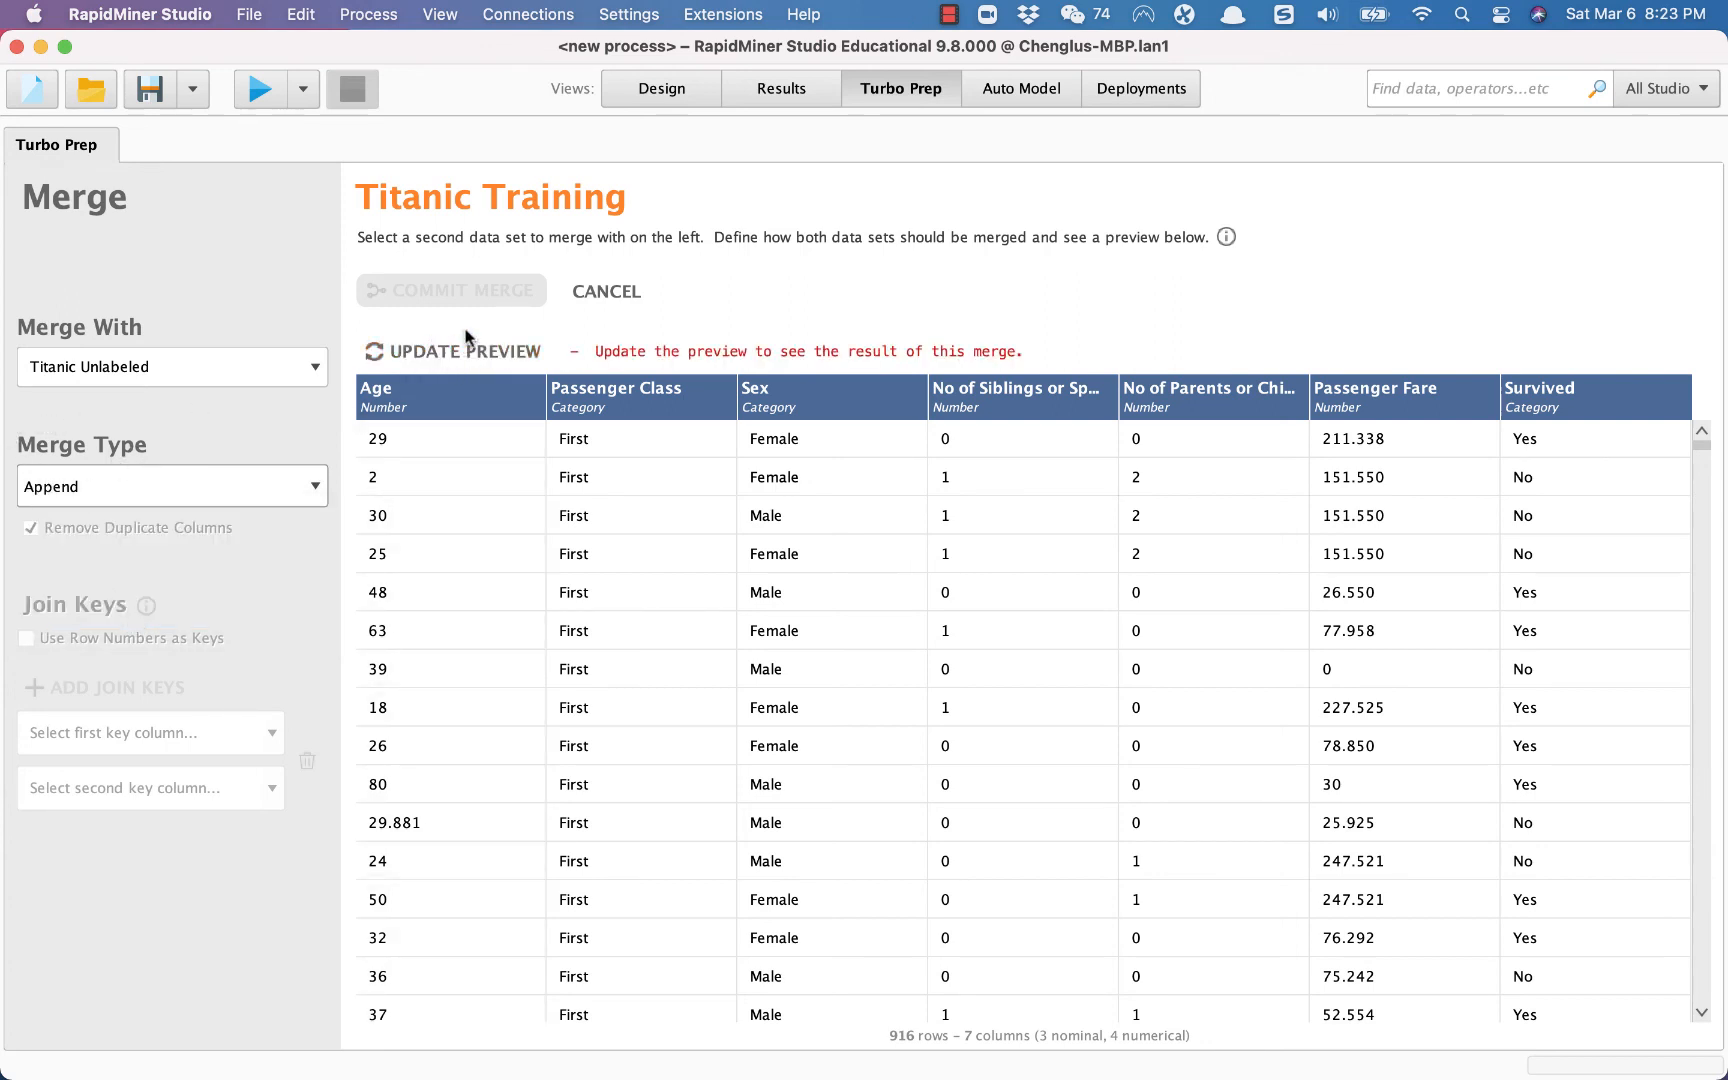
# - Update the merge preview, check the rows added from Titanic Unlabeled, and commit the merge
pyautogui.click(419, 355)
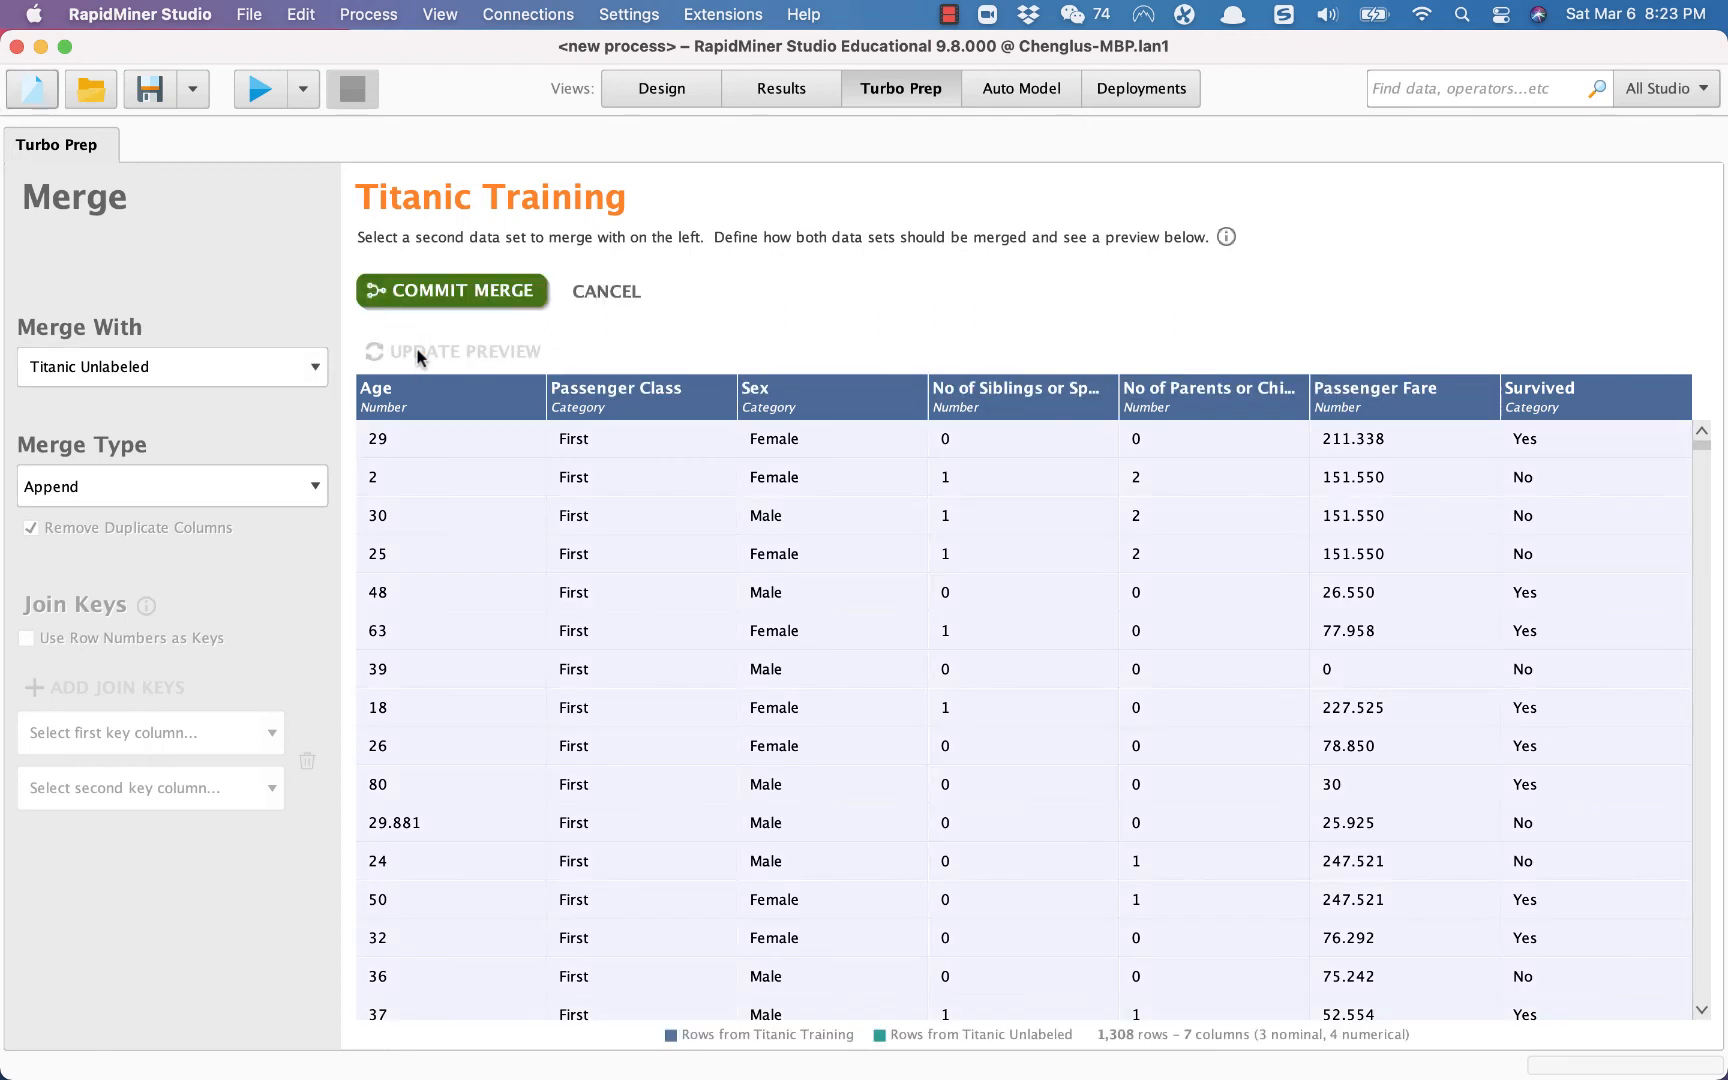
pyautogui.scroll(-5, 634, 684)
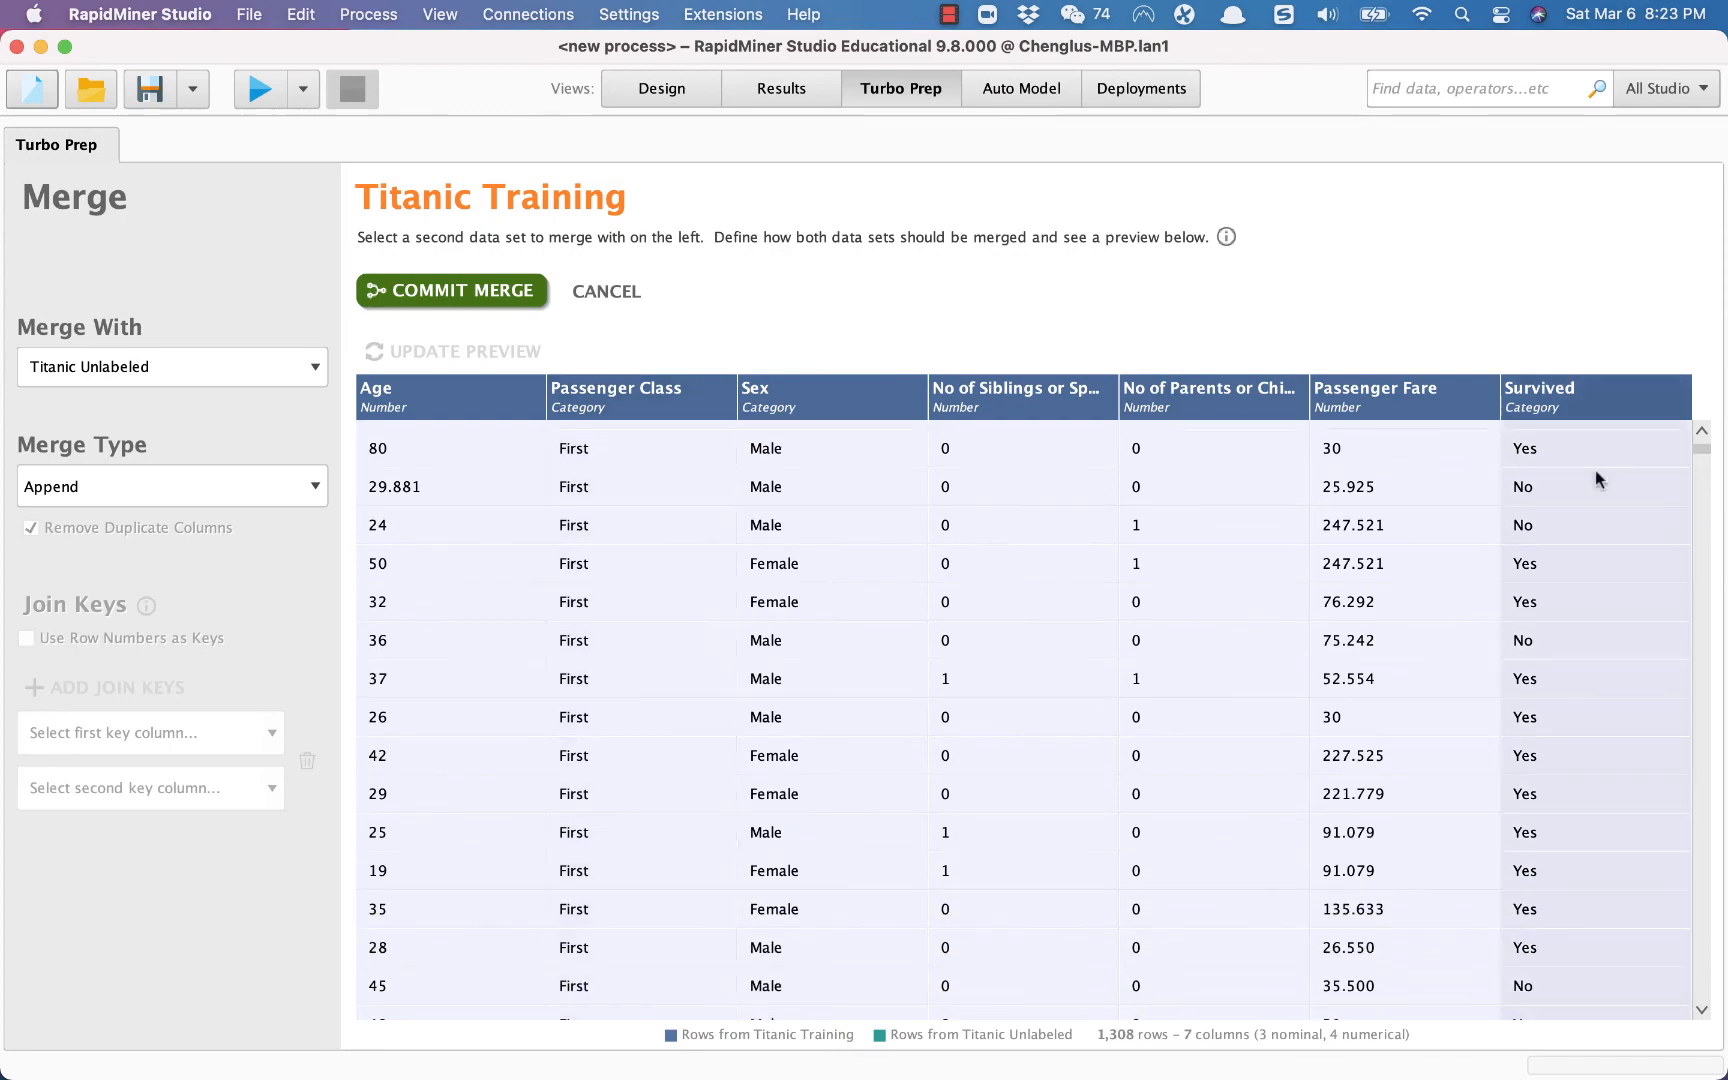
pyautogui.moveTo(1700, 446); pyautogui.dragTo(1717, 839)
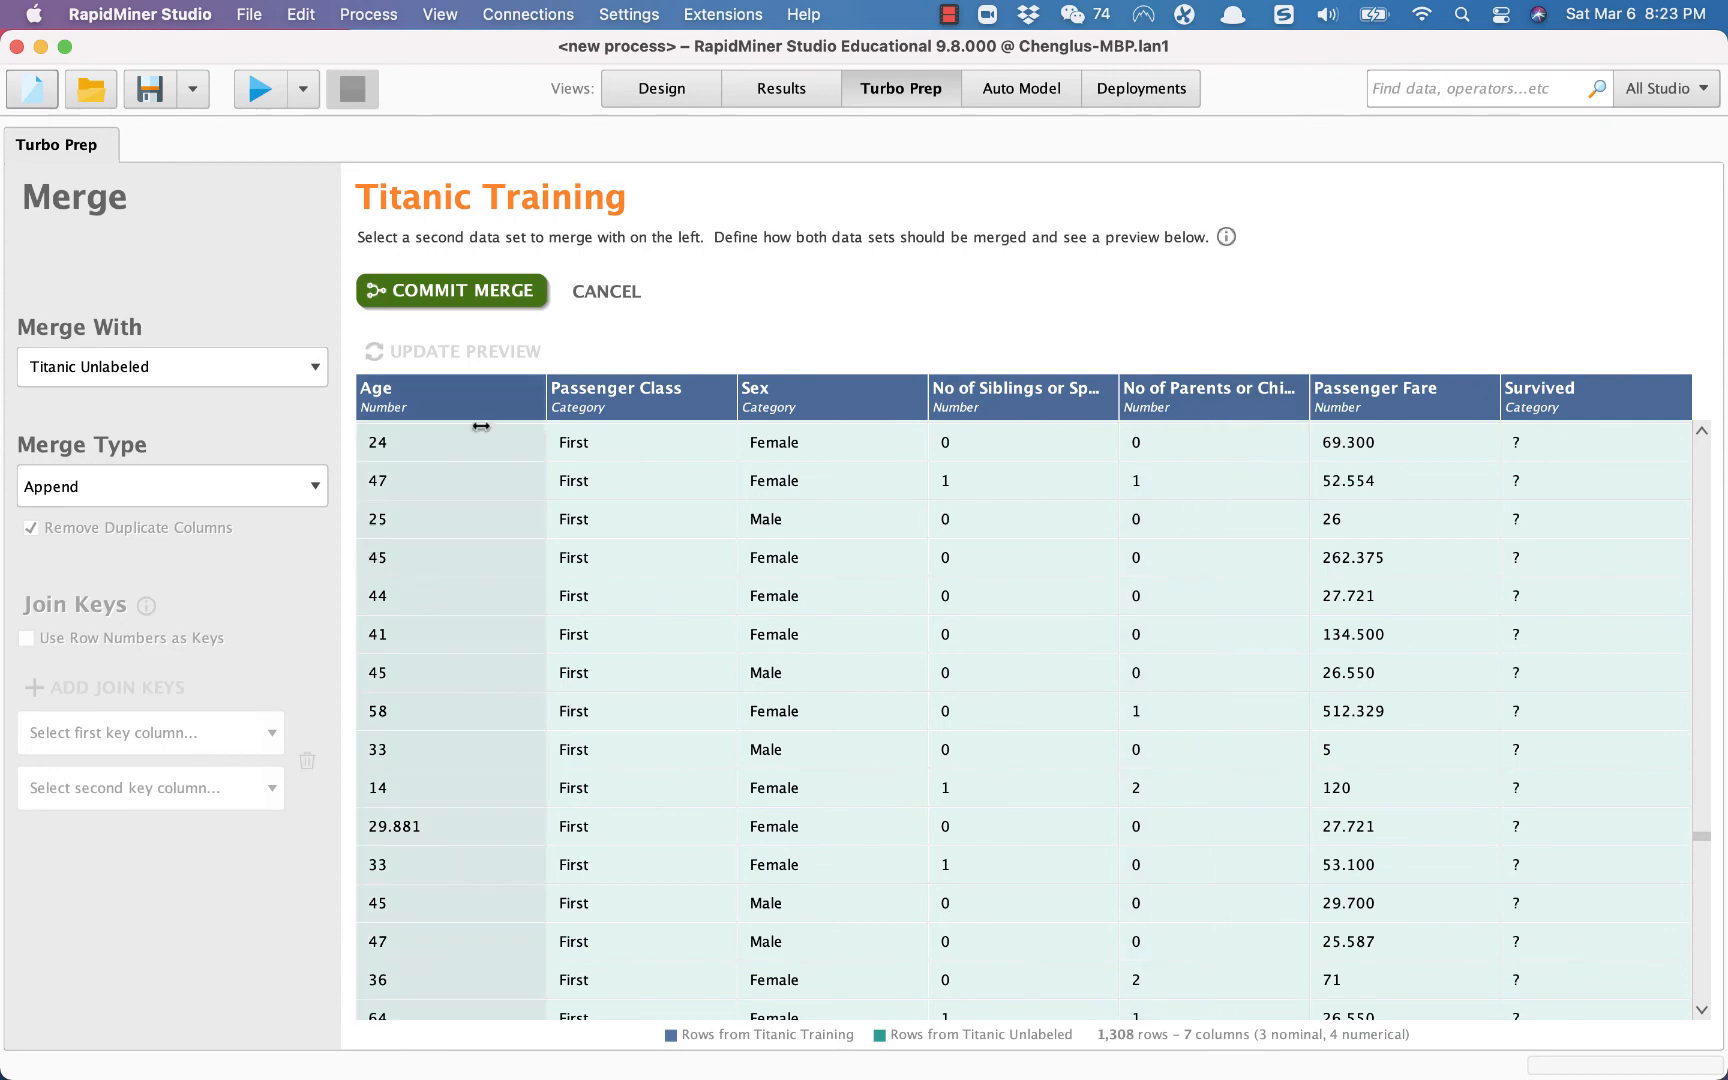
pyautogui.click(425, 303)
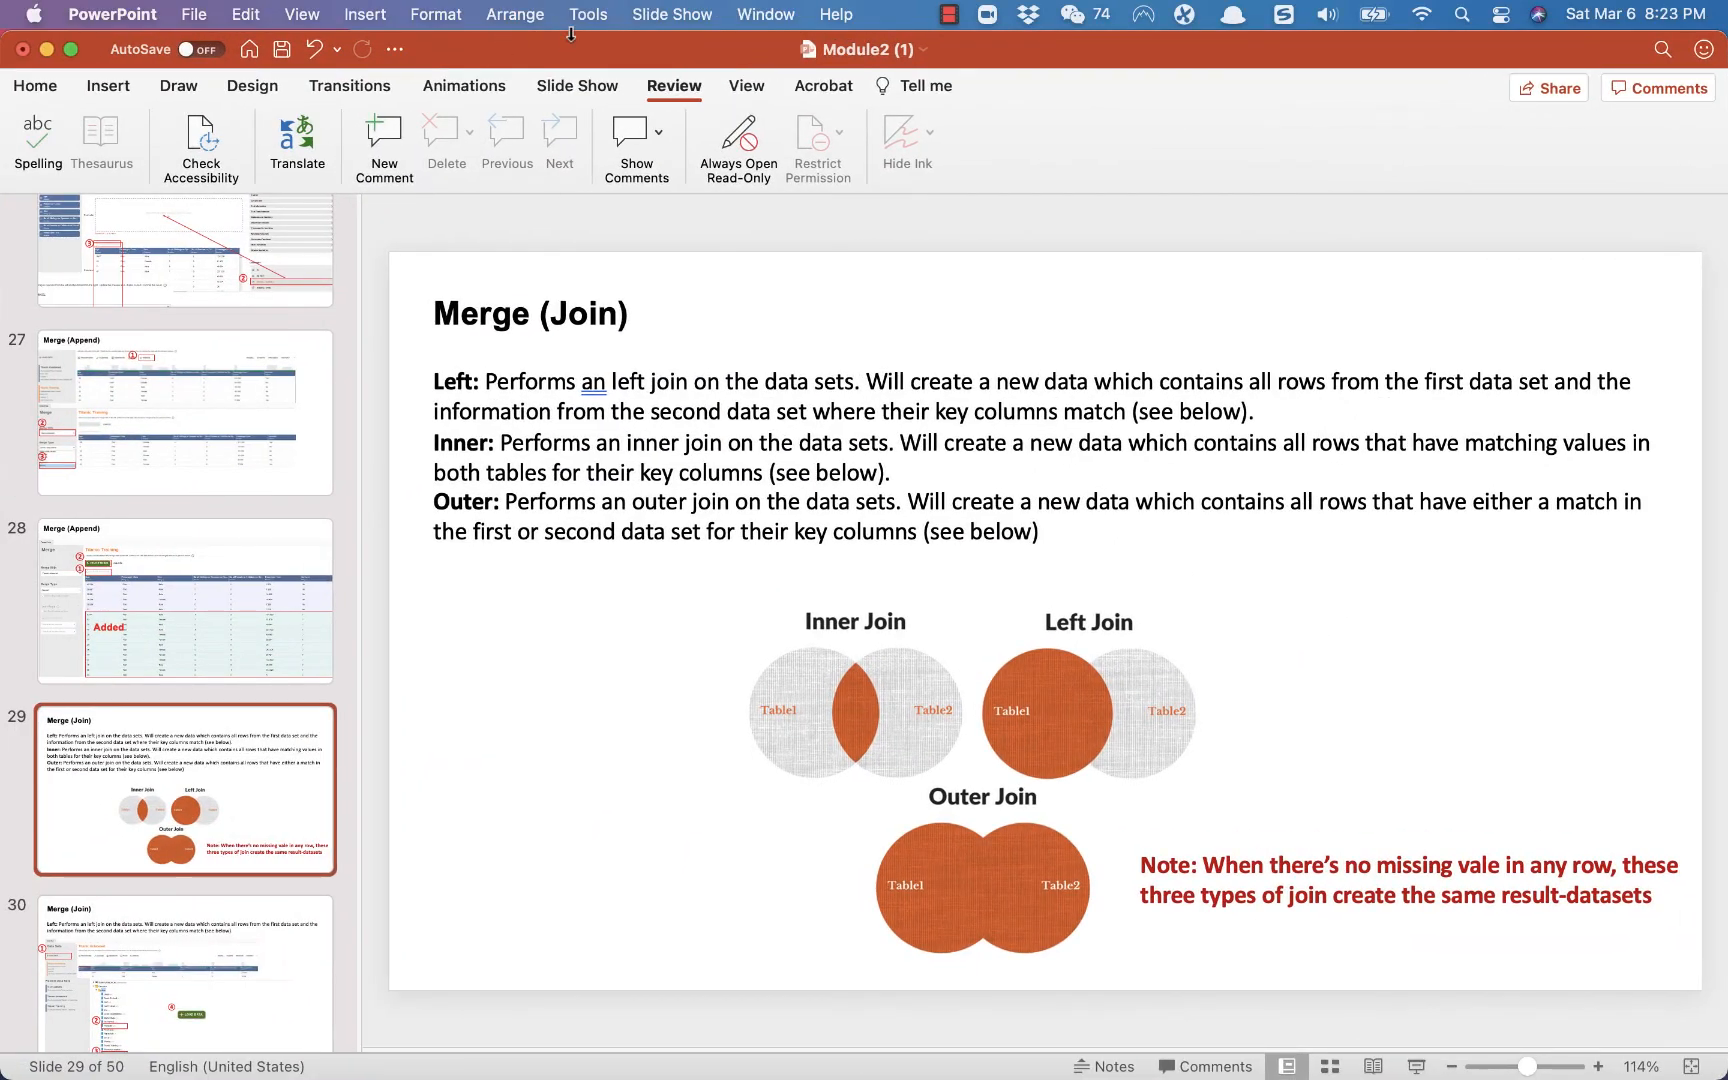
pyautogui.click(529, 374)
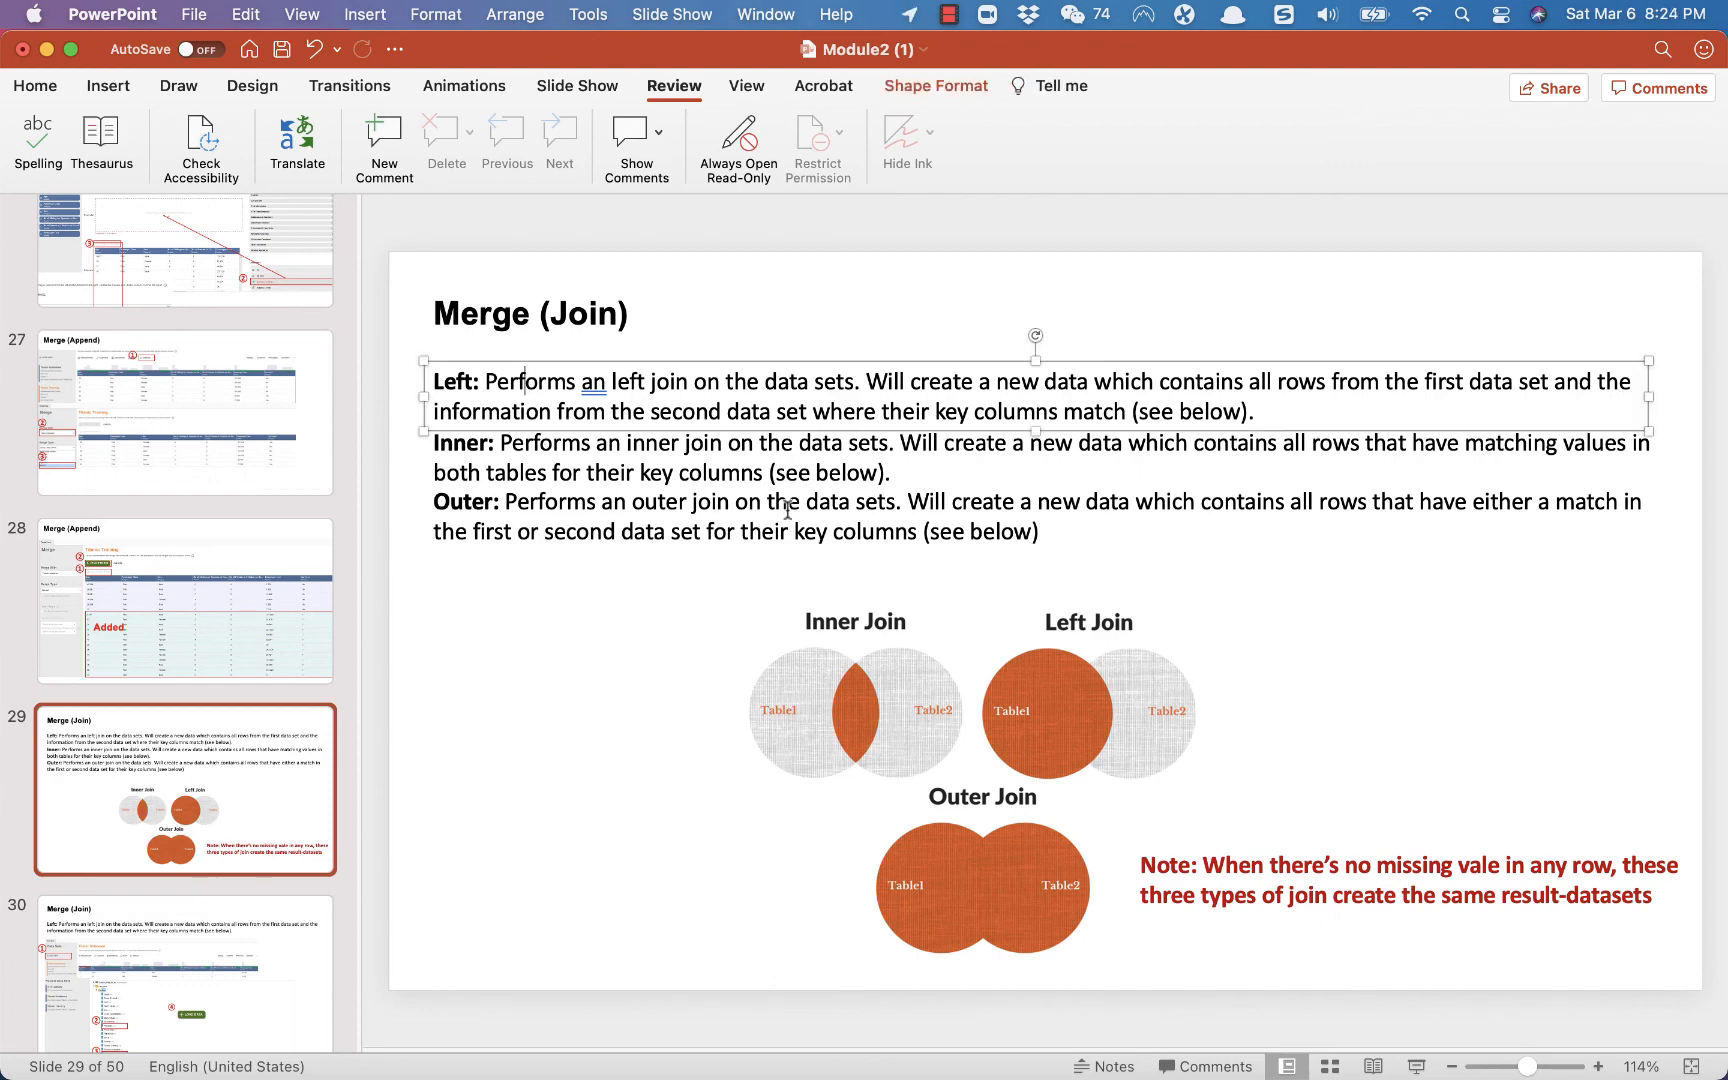